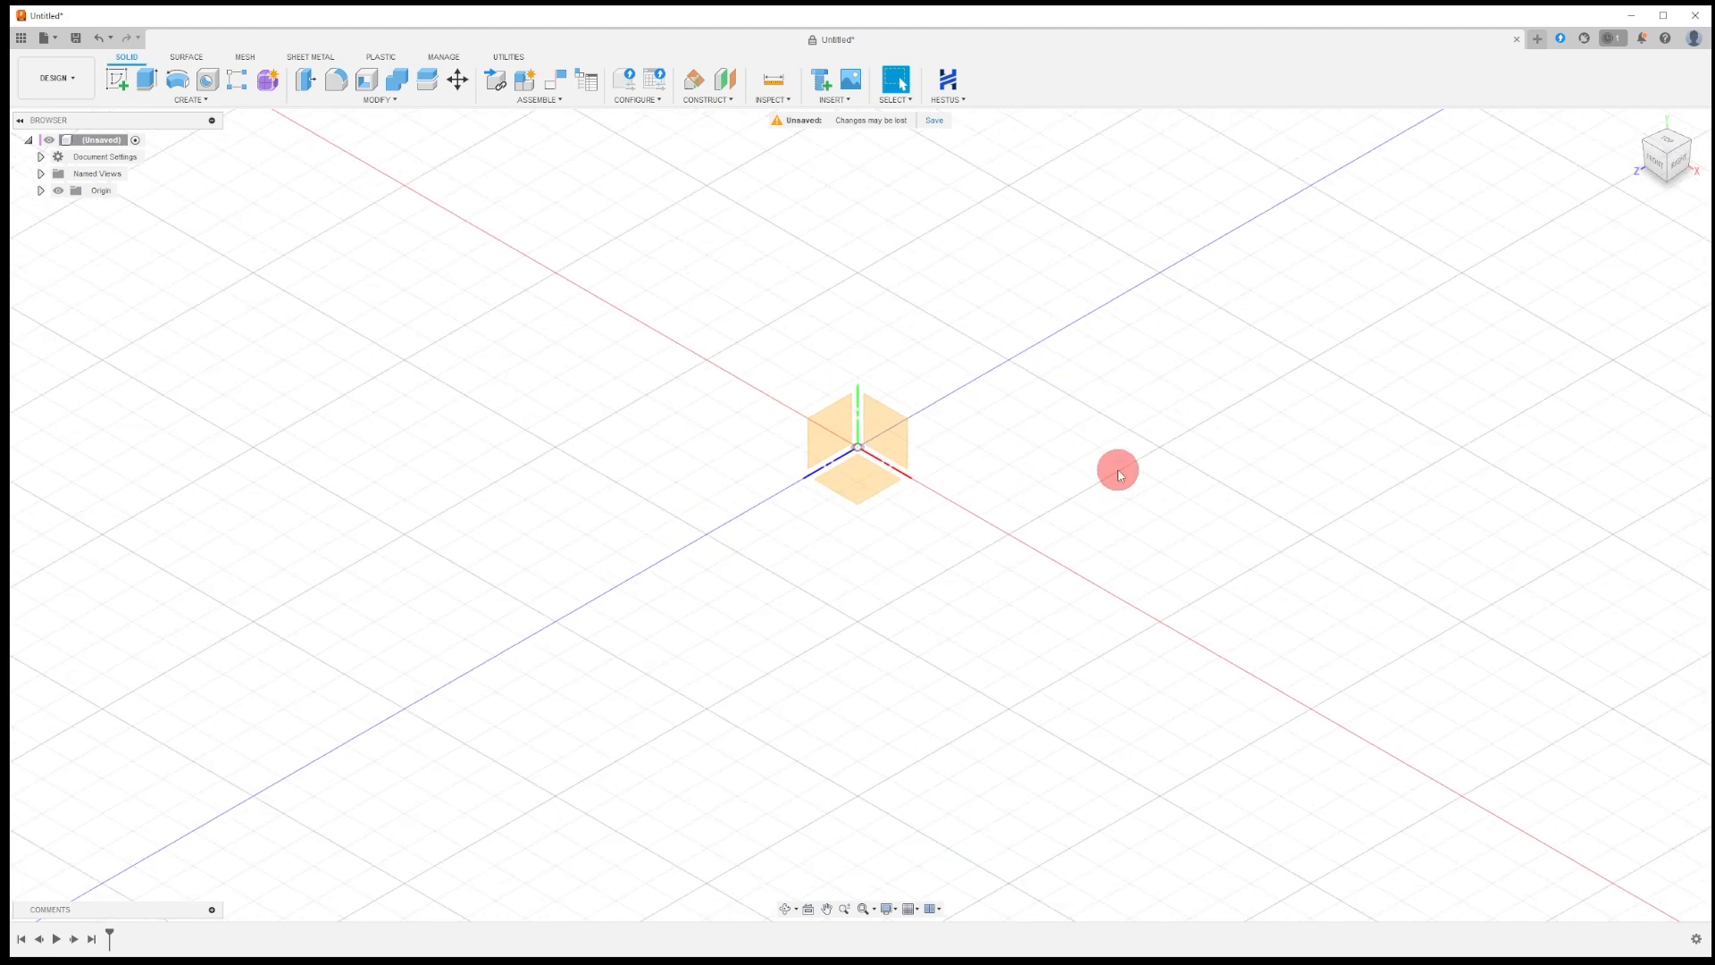
# Expand the Origin folder and examine the origin point and the XY plane.
pyautogui.click(41, 192)
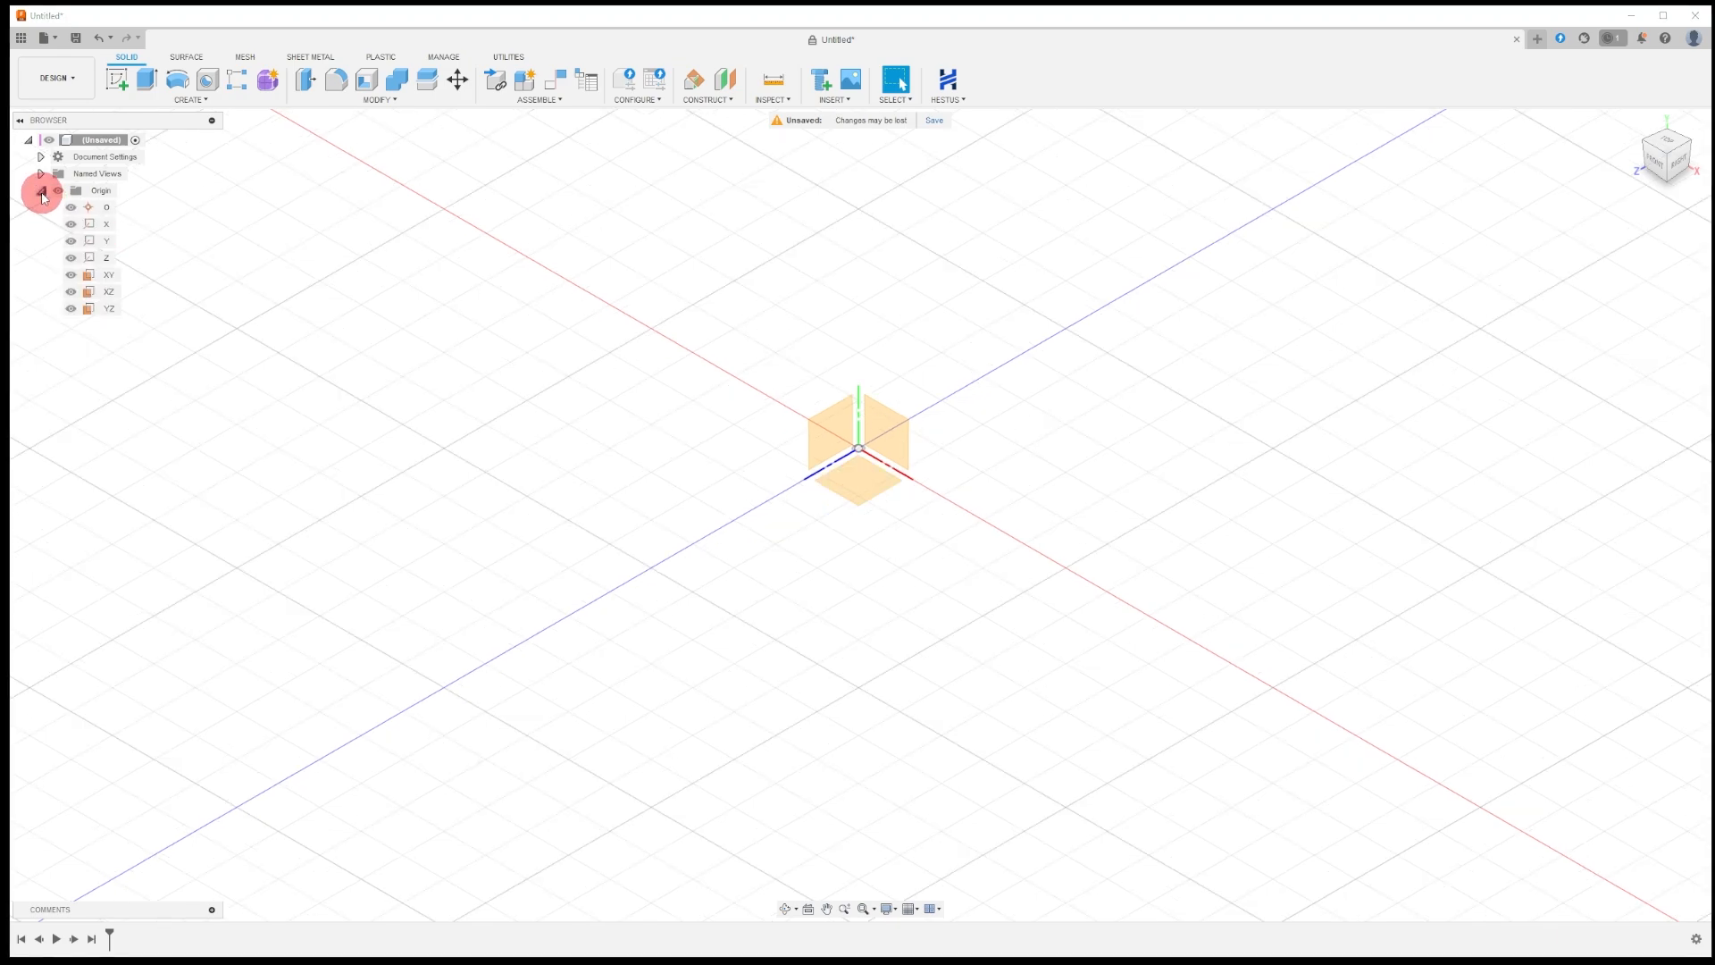
pyautogui.click(100, 209)
pyautogui.click(141, 211)
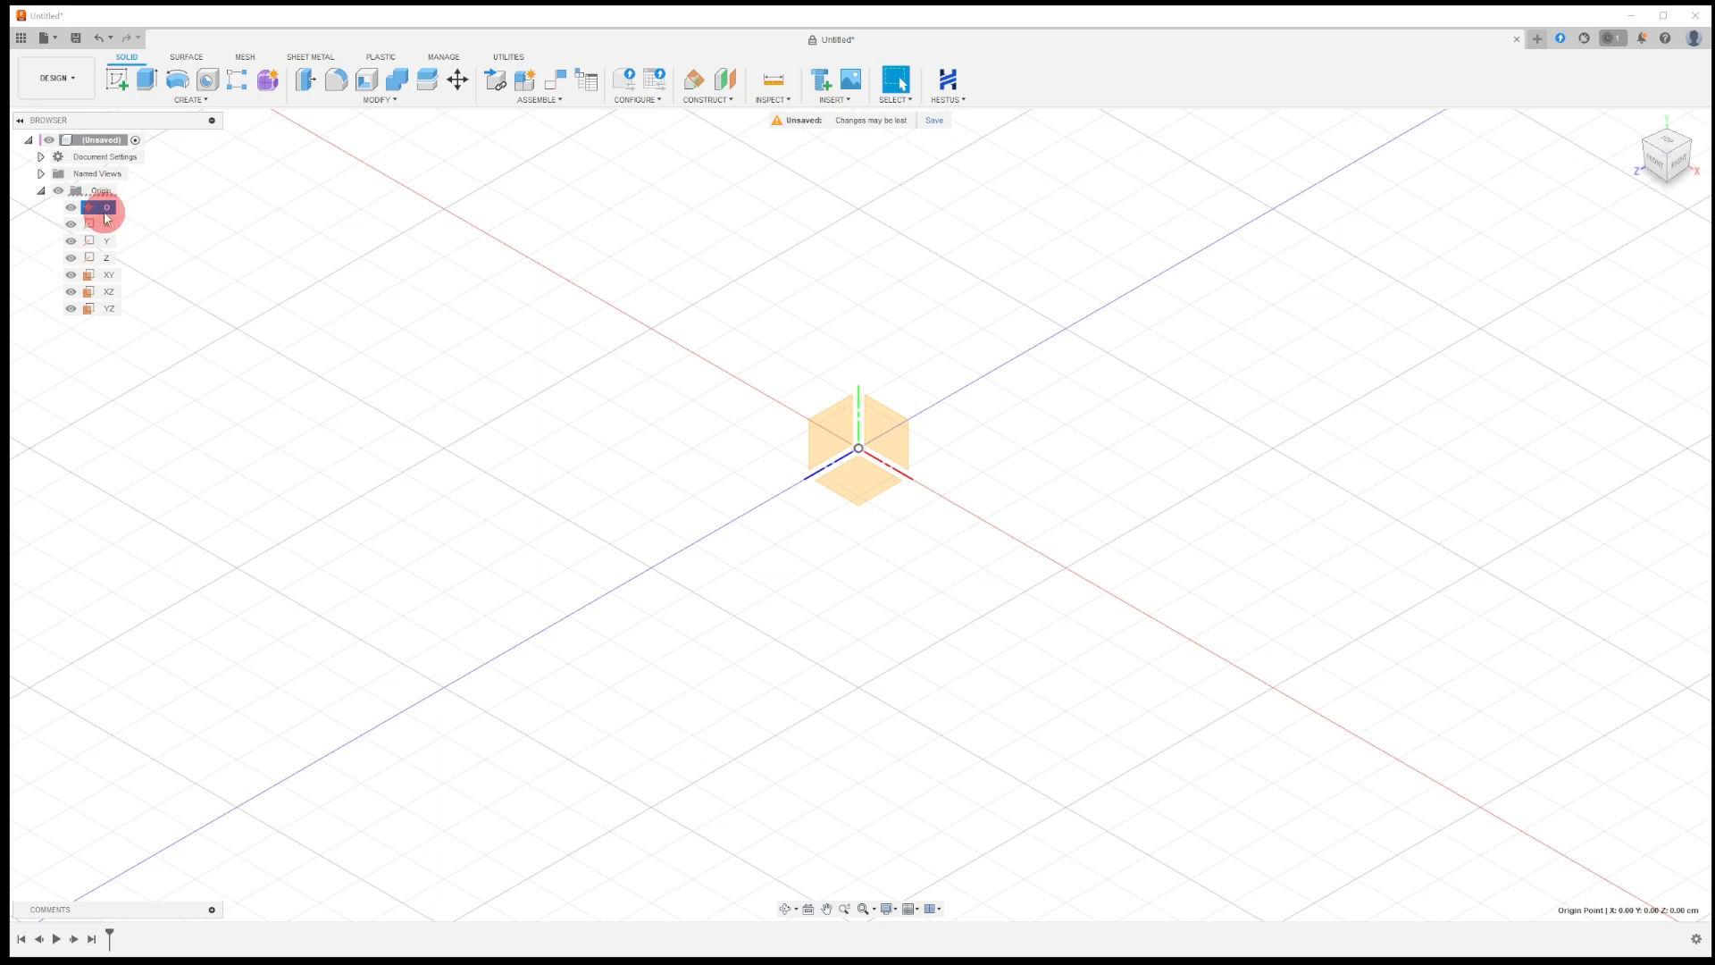
pyautogui.scroll(1, 872, 398)
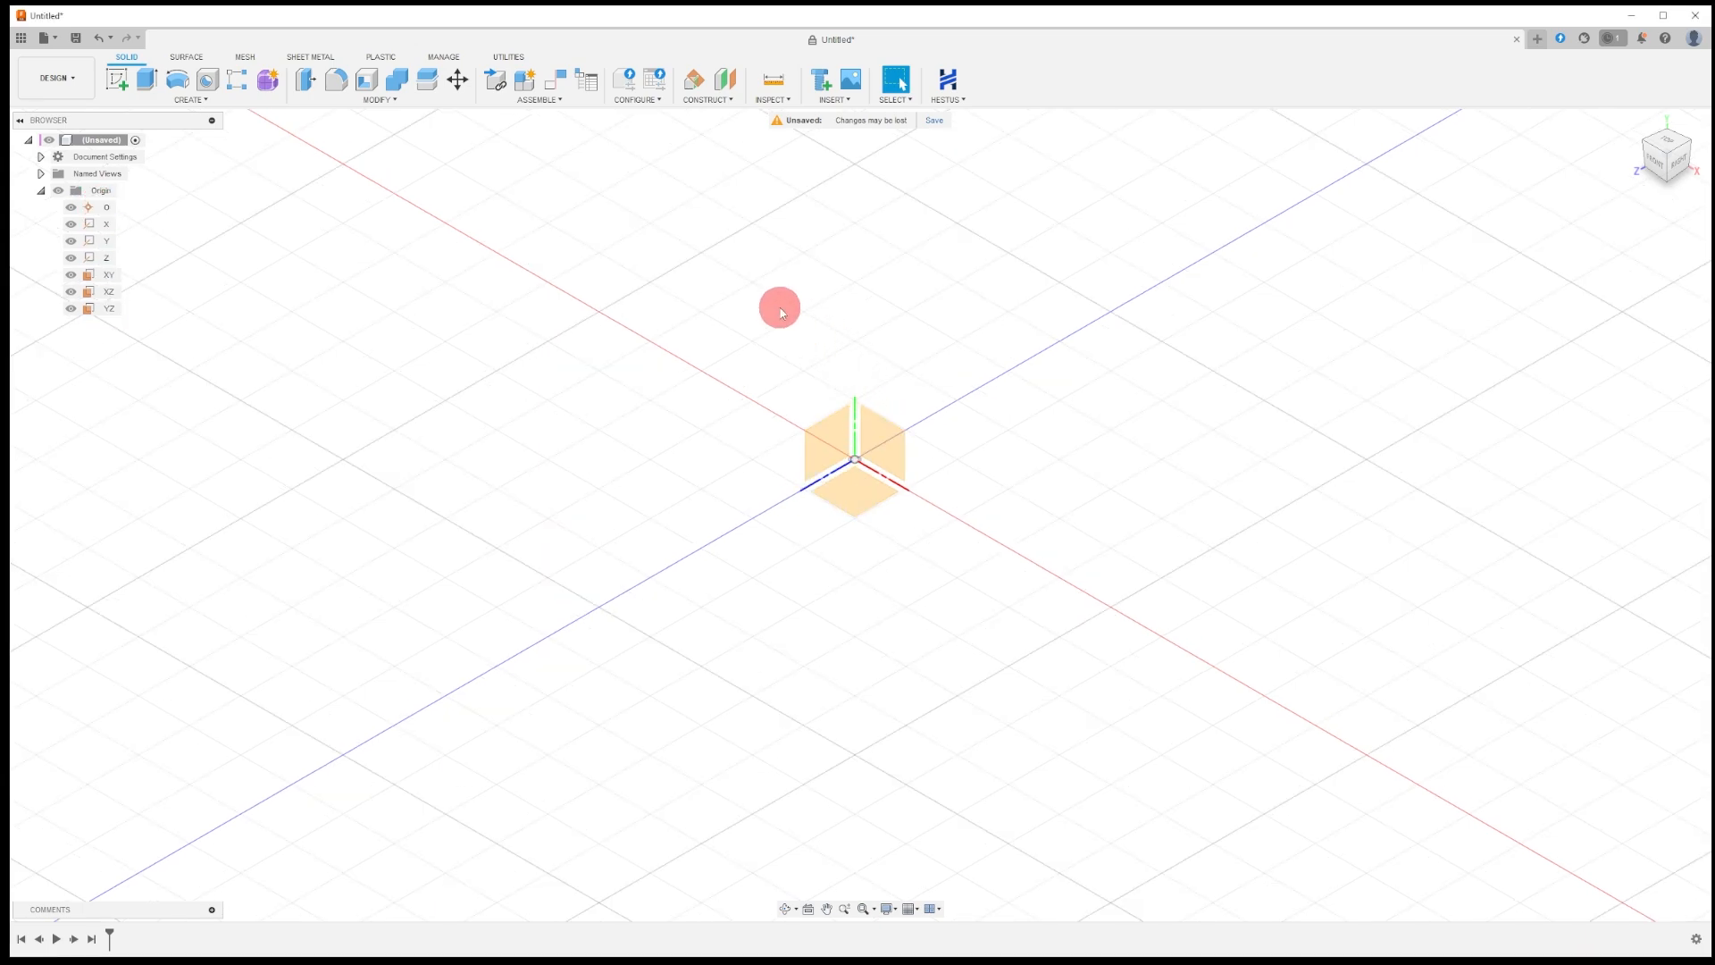
pyautogui.click(100, 275)
pyautogui.click(186, 351)
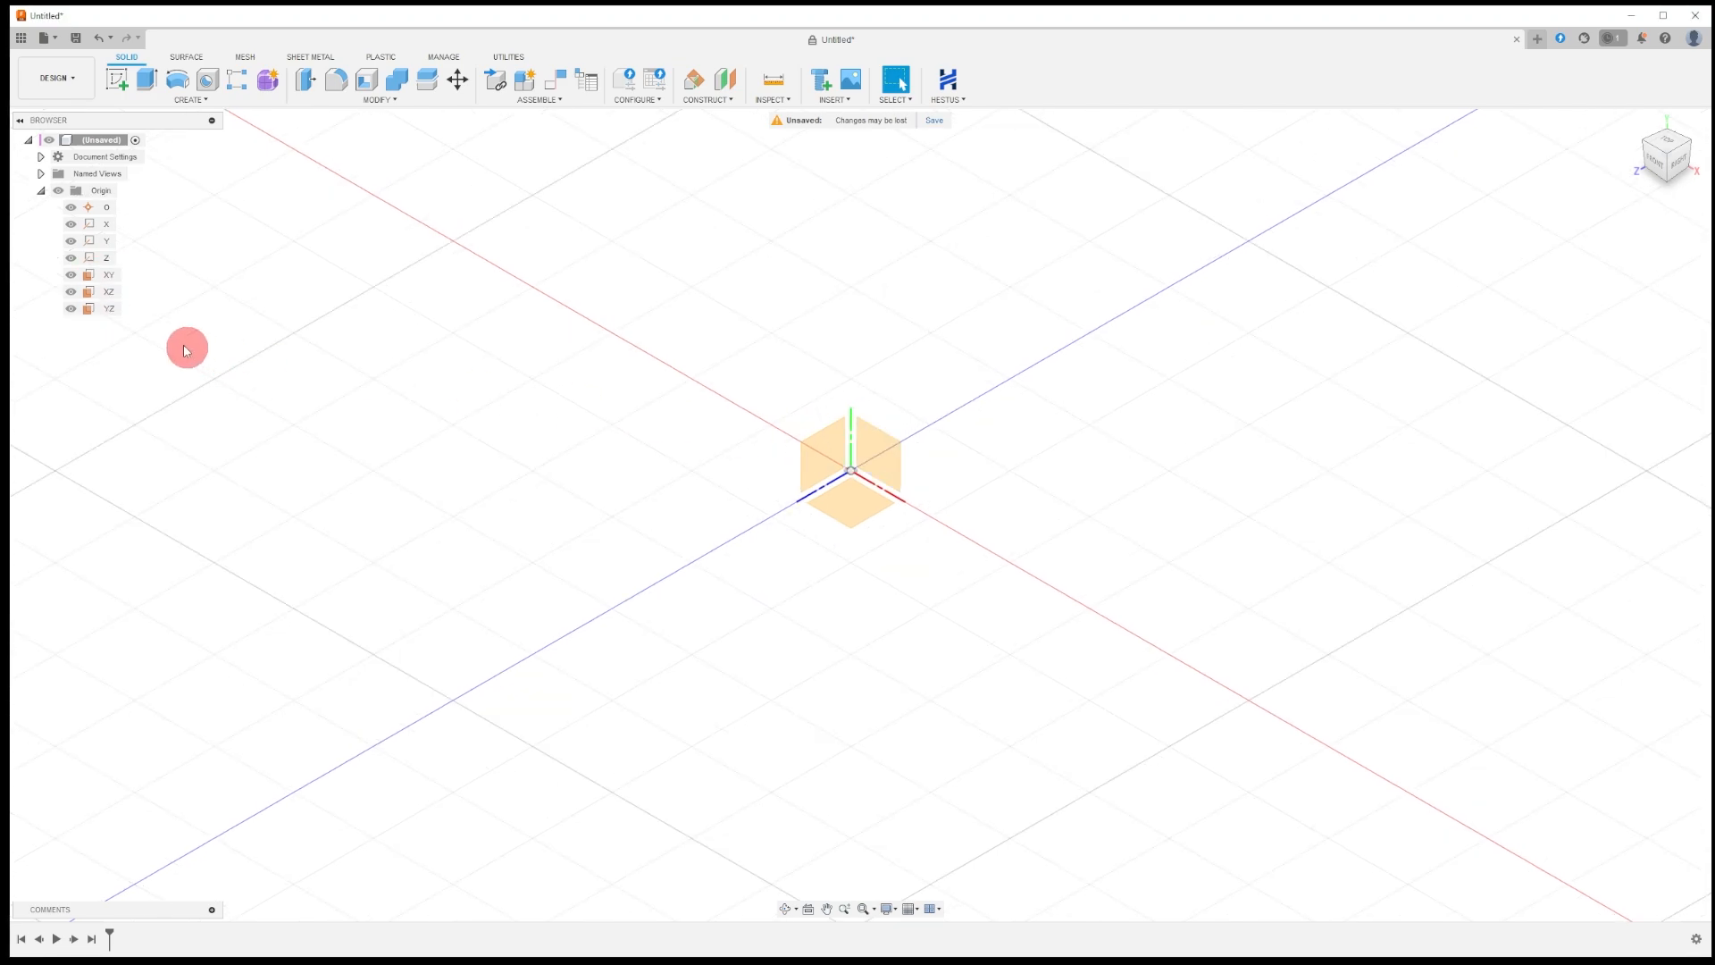
# Create a new sketch on the XY origin plane.
pyautogui.rightClick(866, 536)
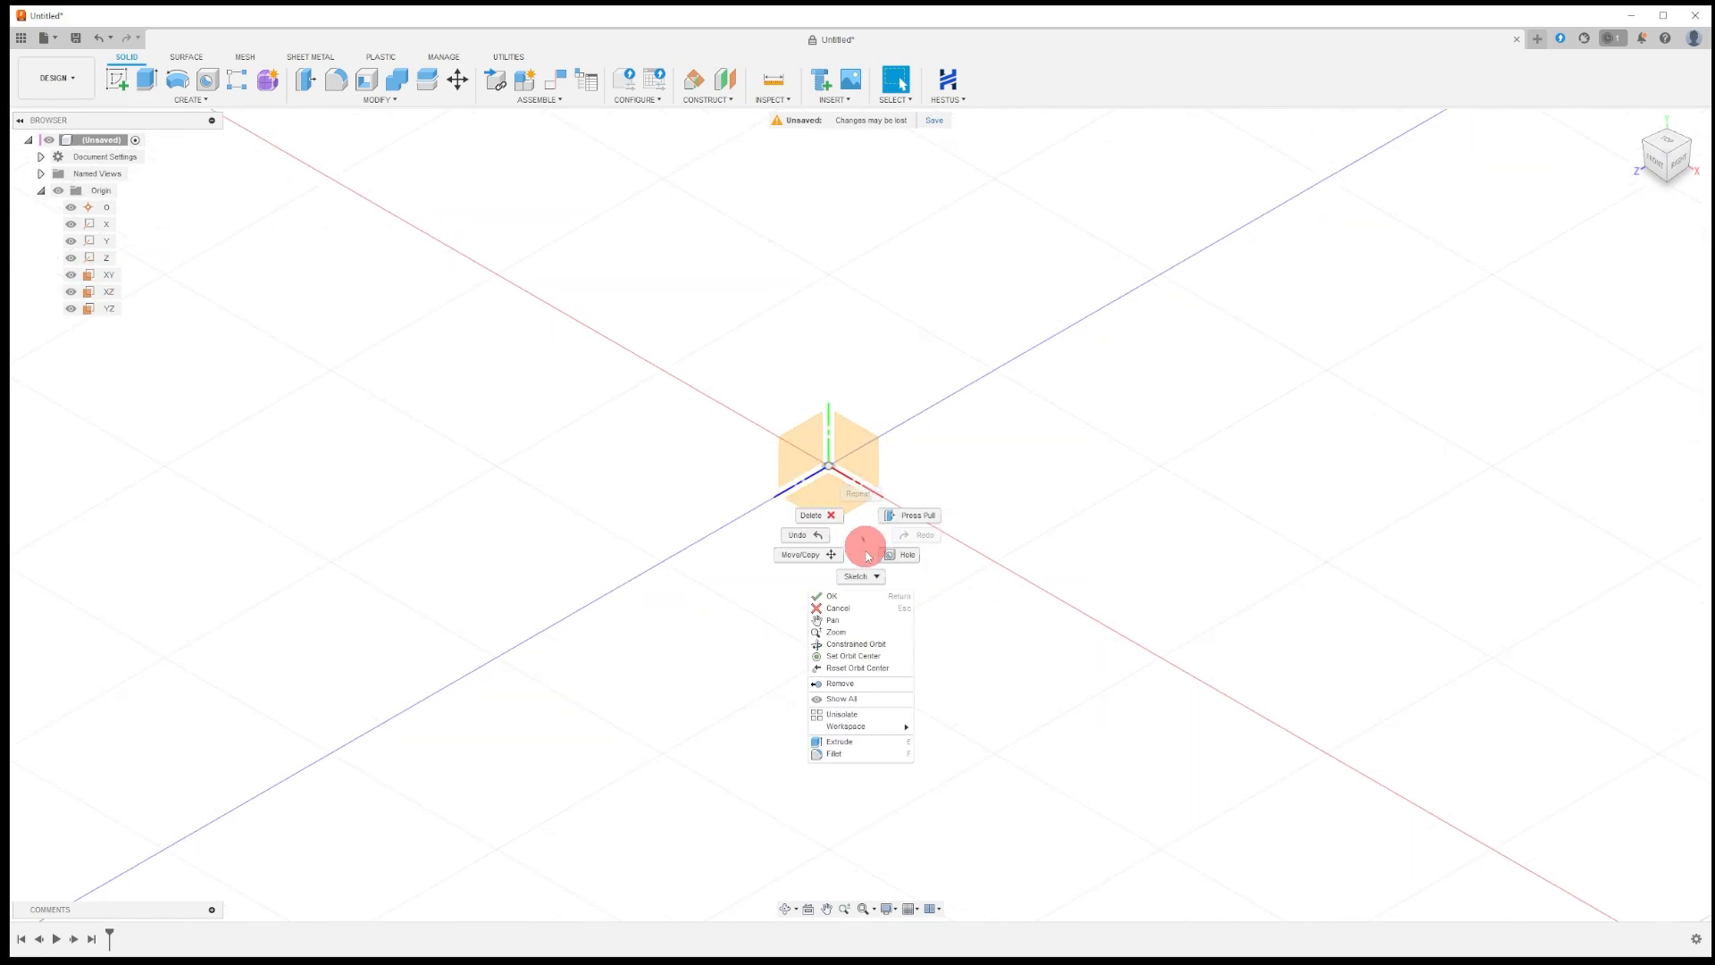
pyautogui.click(893, 644)
pyautogui.moveTo(888, 574); pyautogui.dragTo(925, 600)
pyautogui.press('Escape')
pyautogui.click(800, 464)
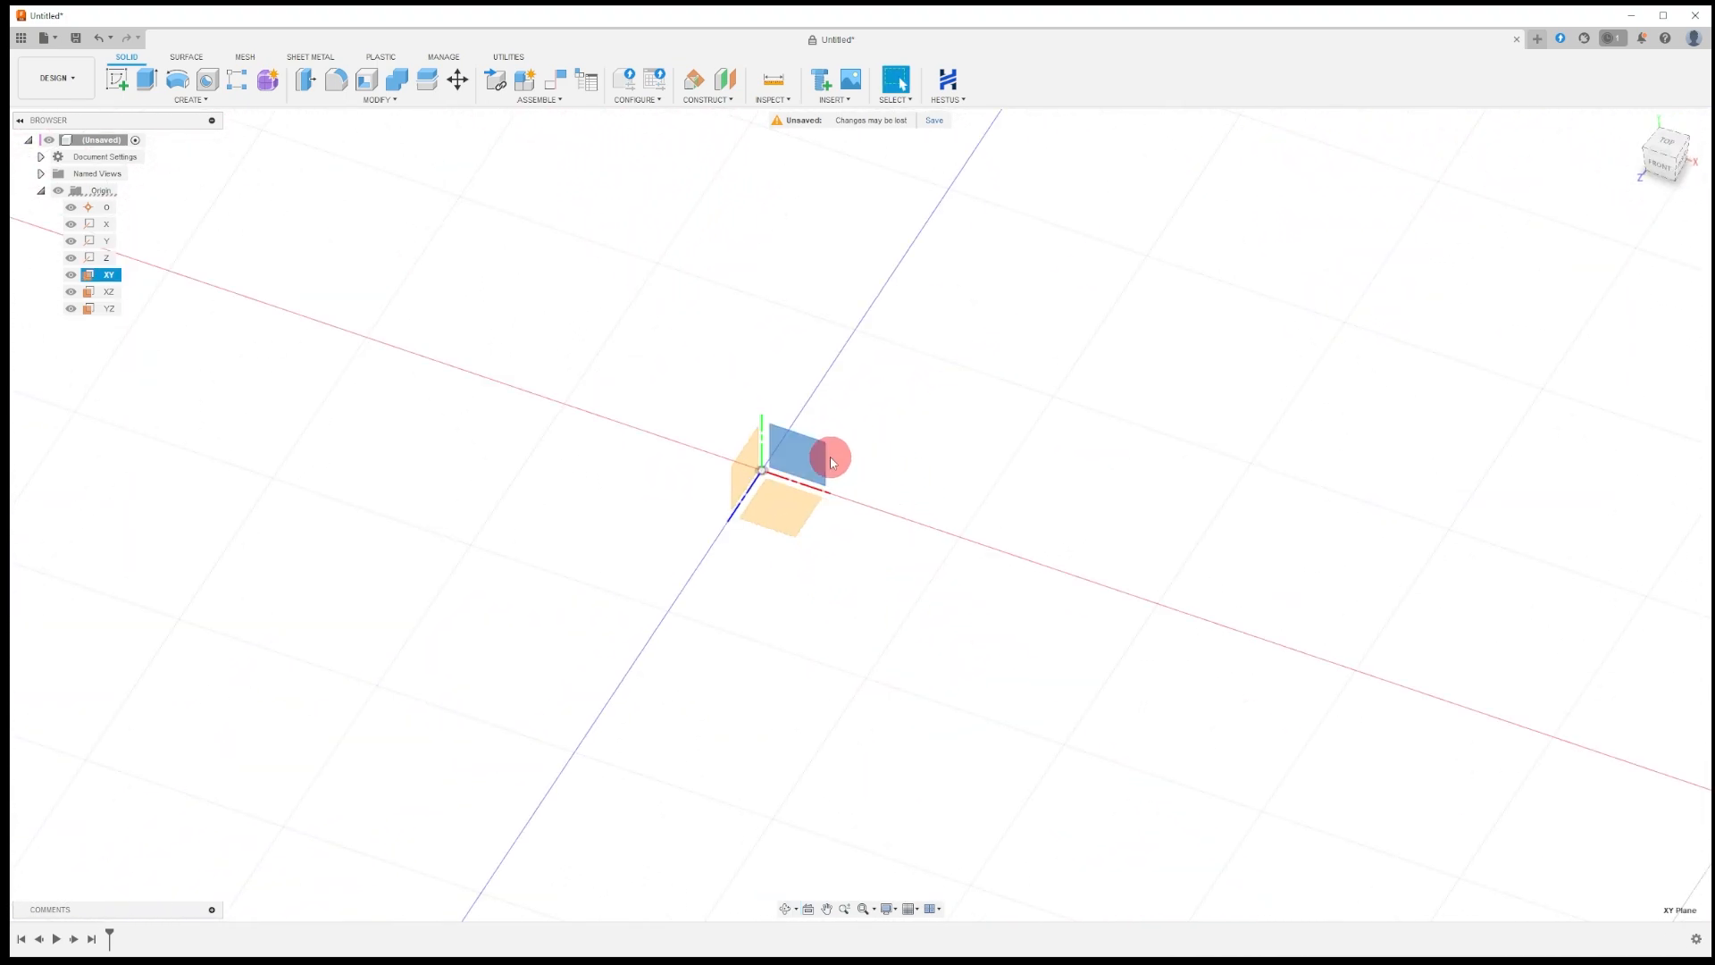
pyautogui.click(118, 78)
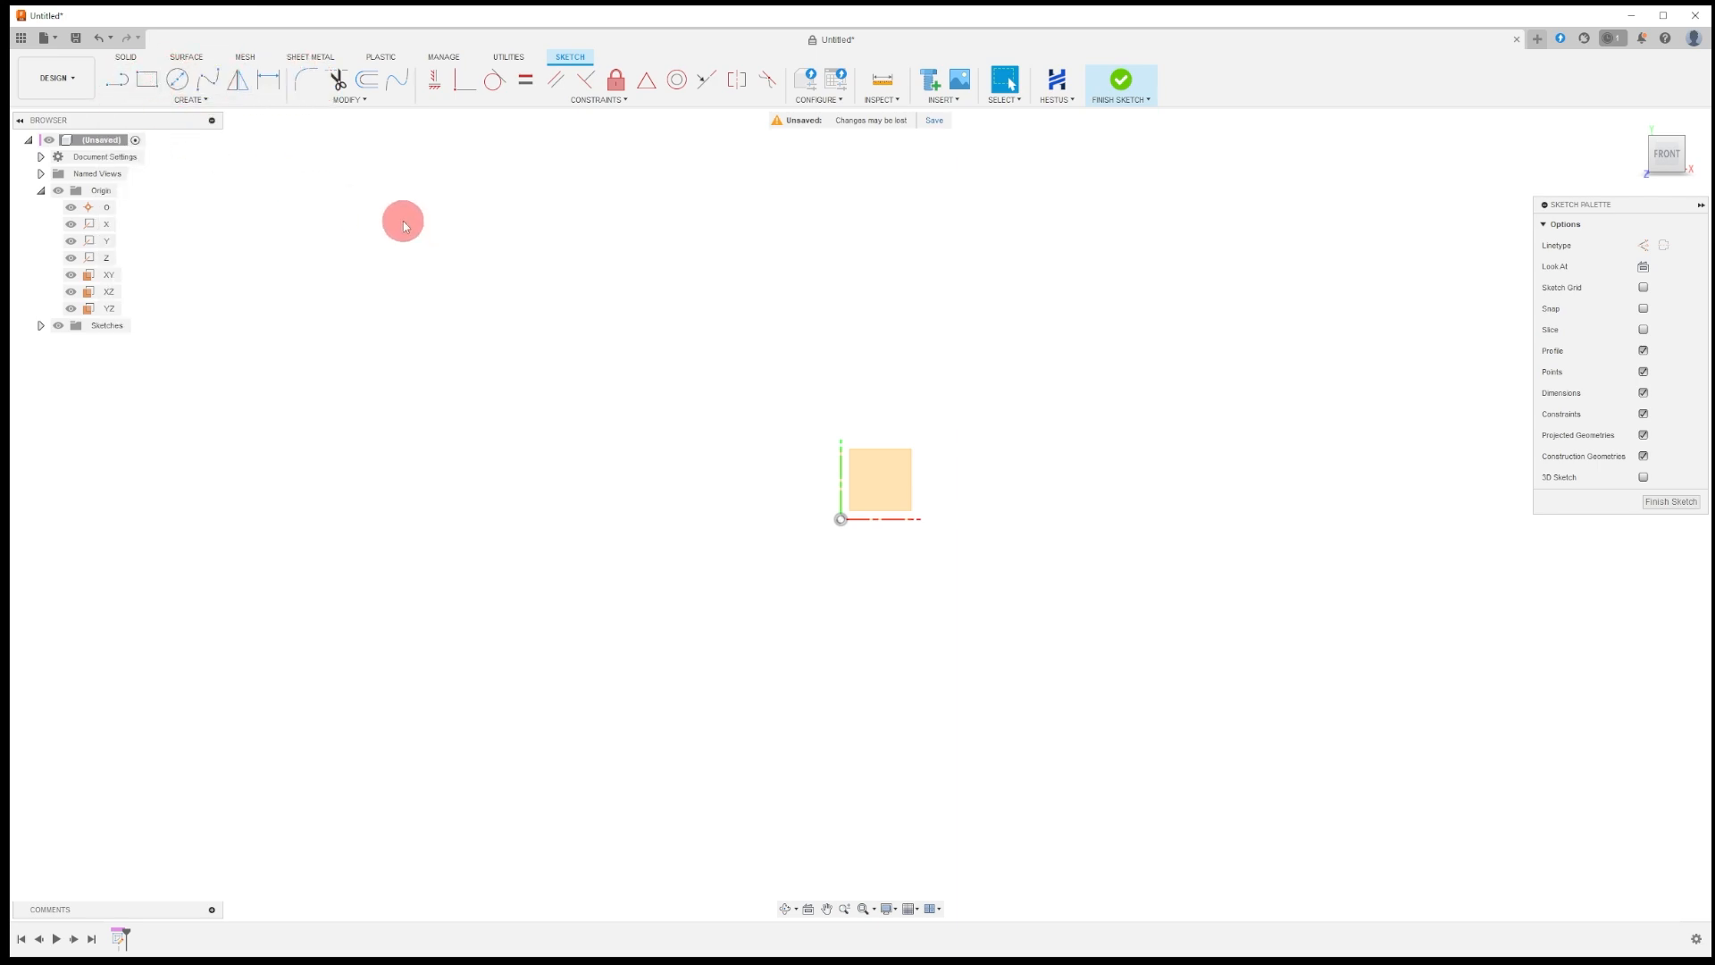
# Sketch one diagonal line rising to the right from a point just above the origin.
pyautogui.click(117, 79)
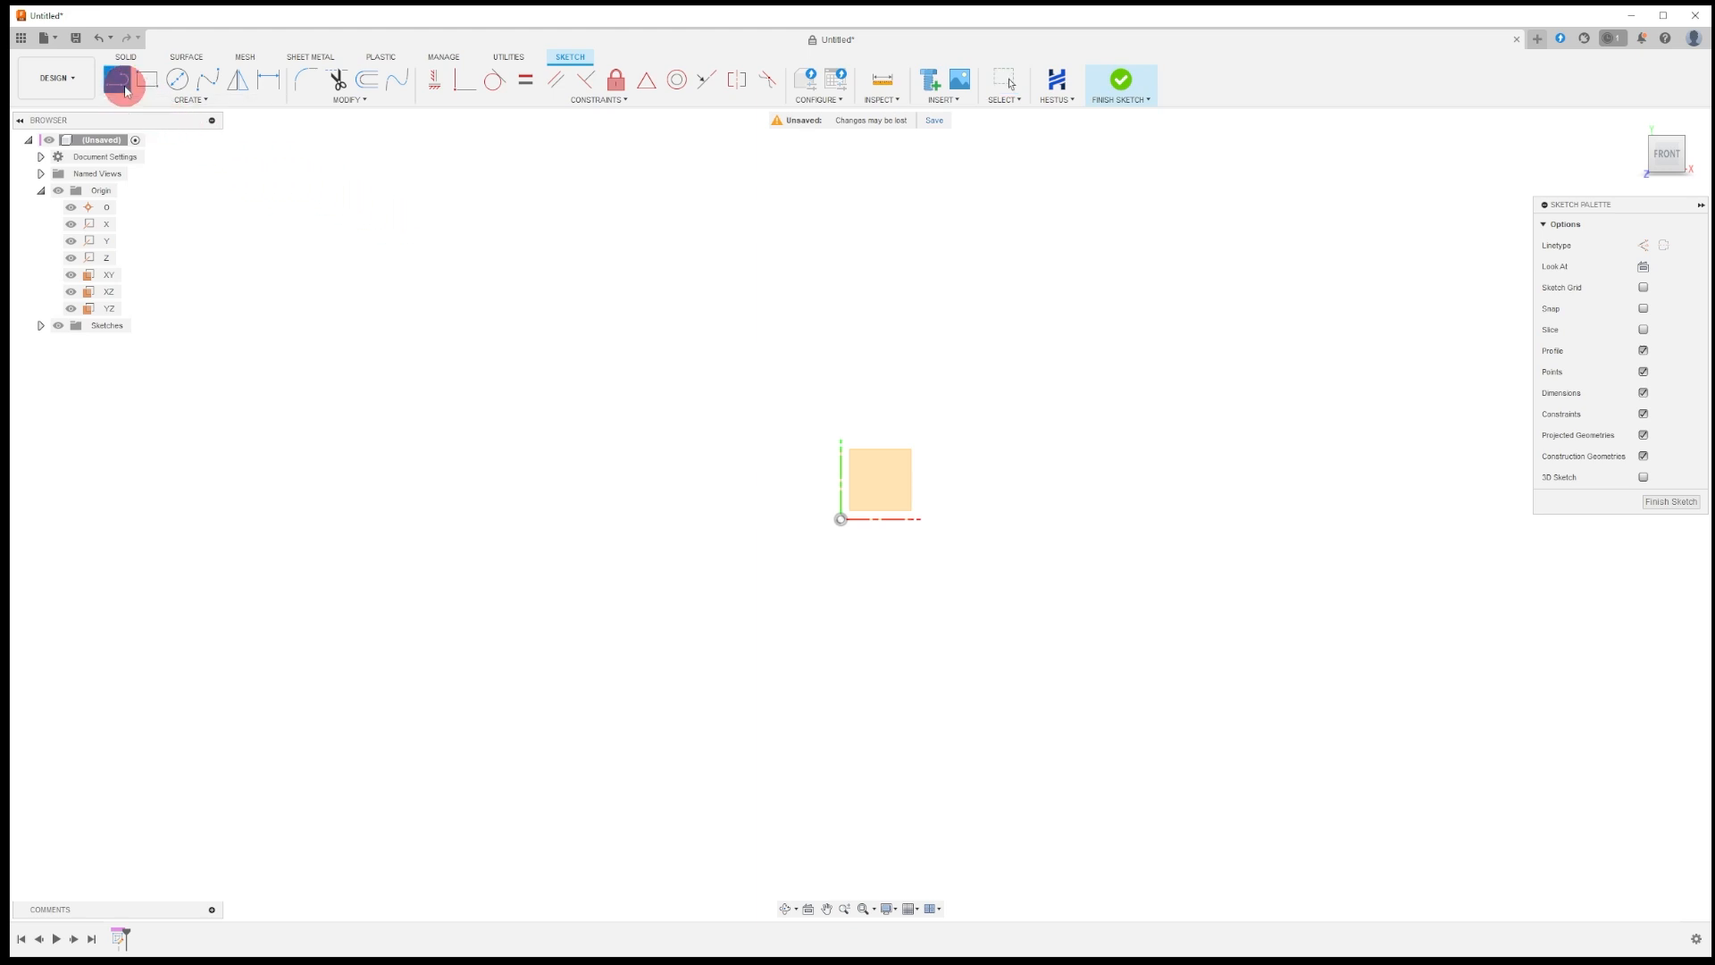
pyautogui.click(871, 473)
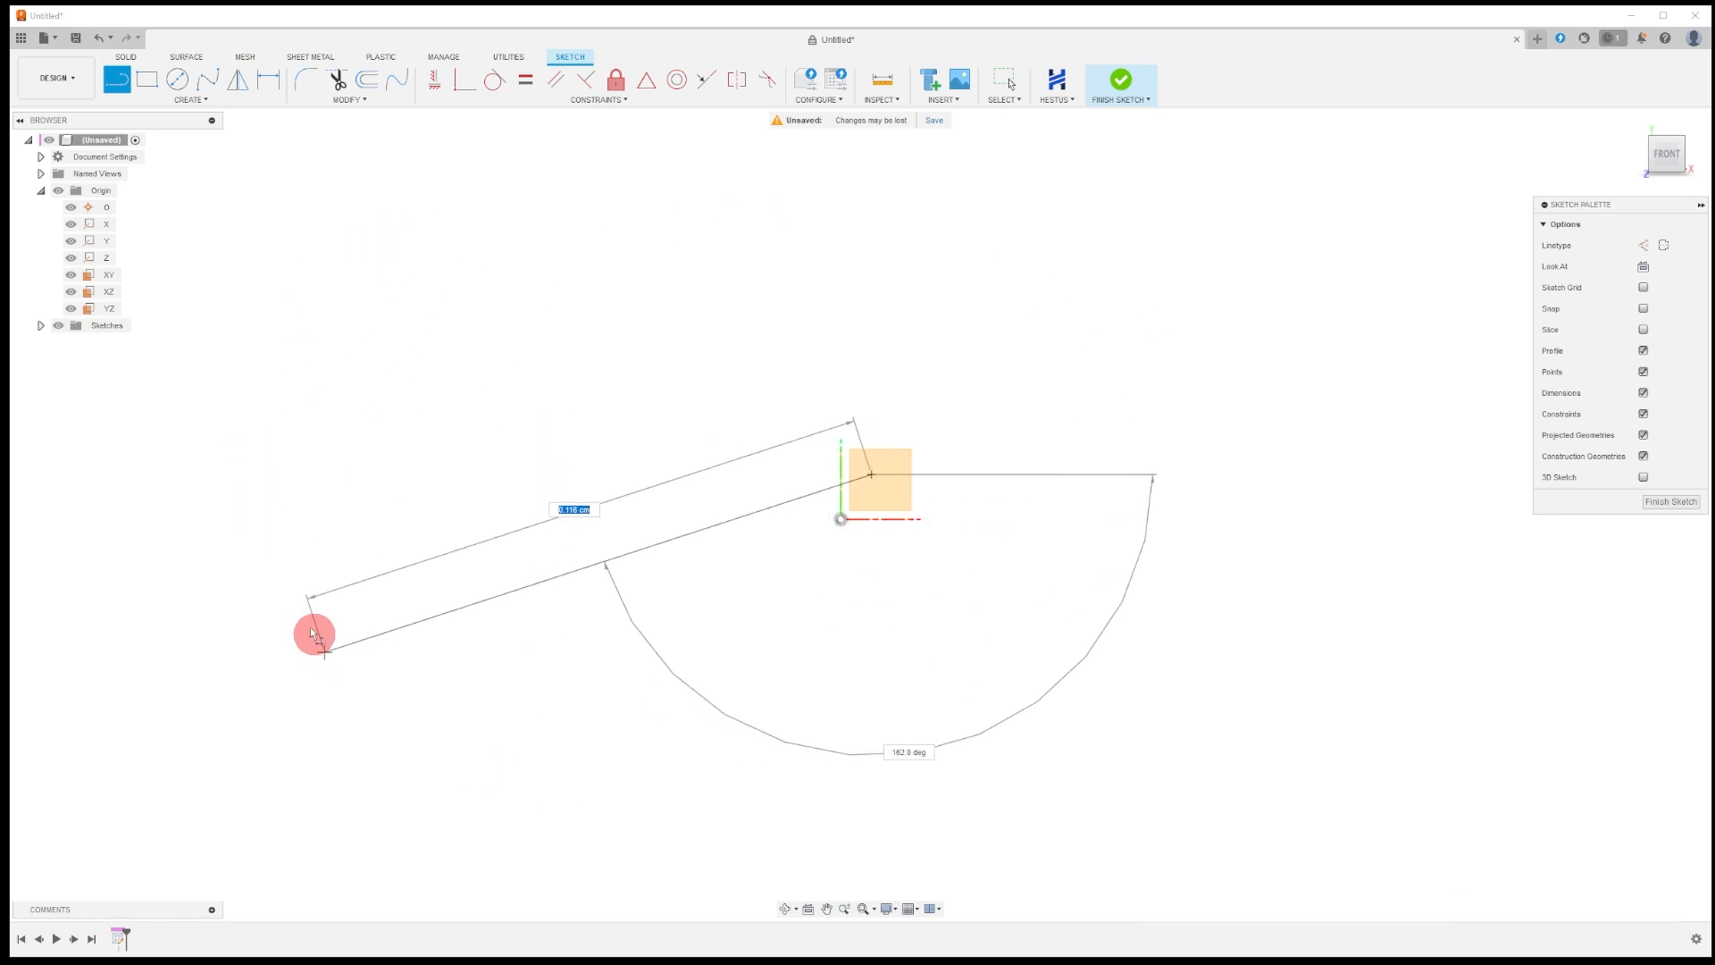
pyautogui.click(1124, 271)
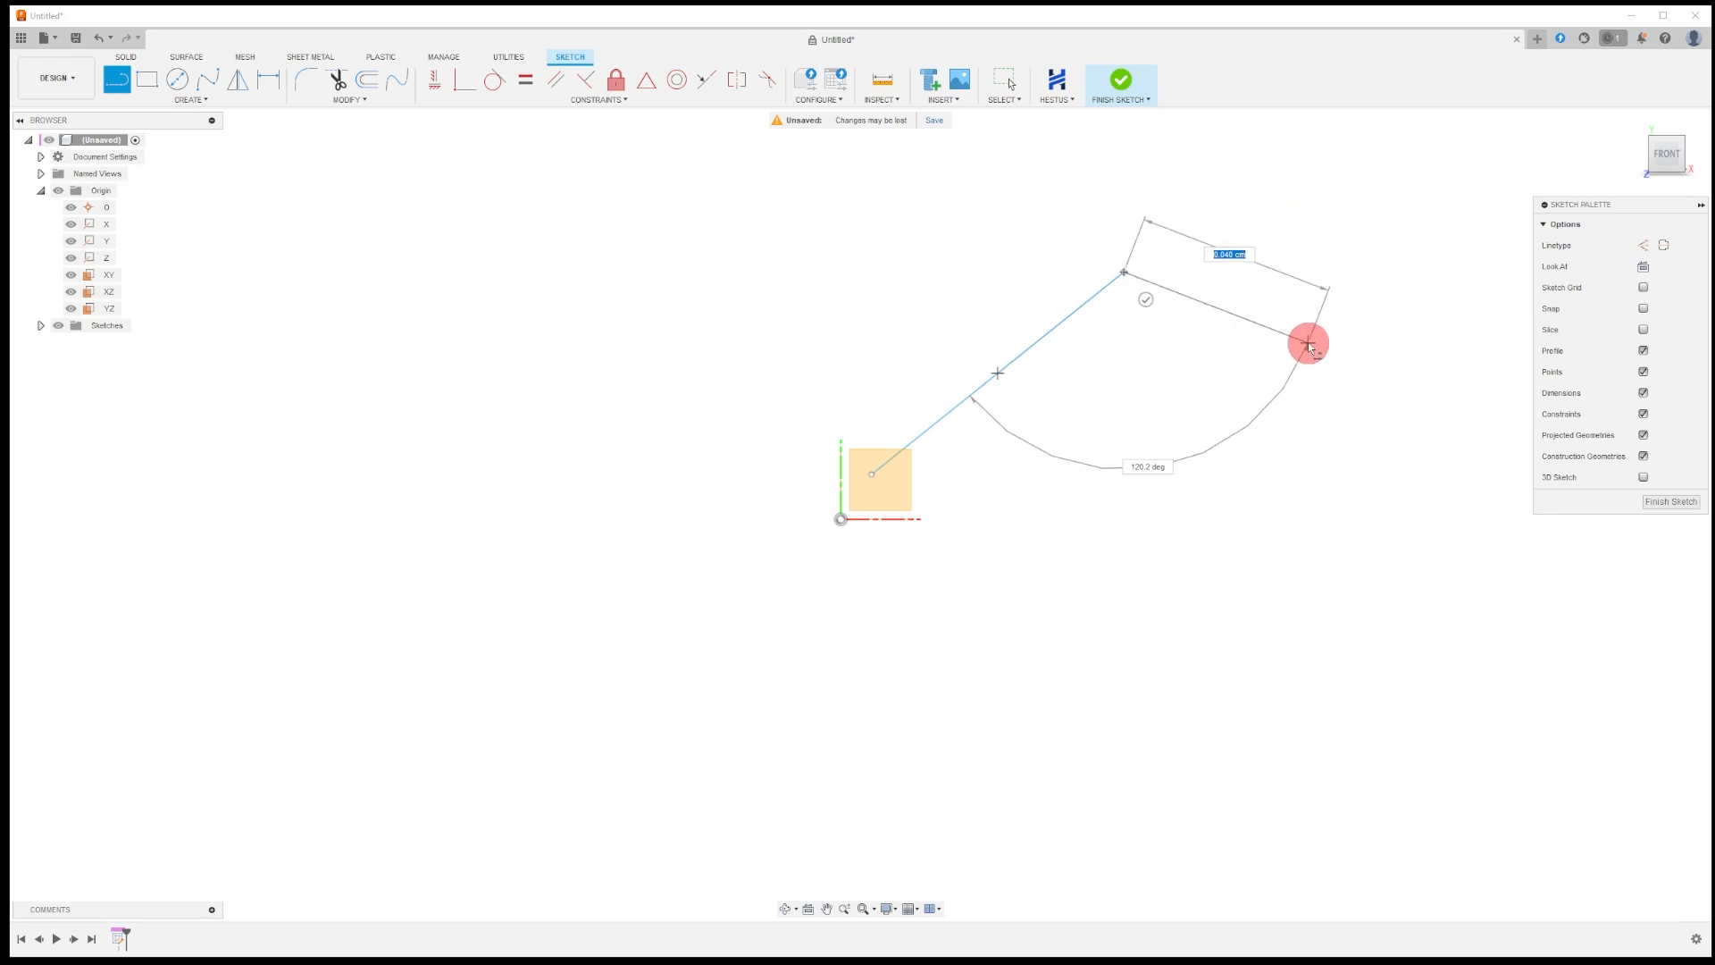
pyautogui.press('Escape')
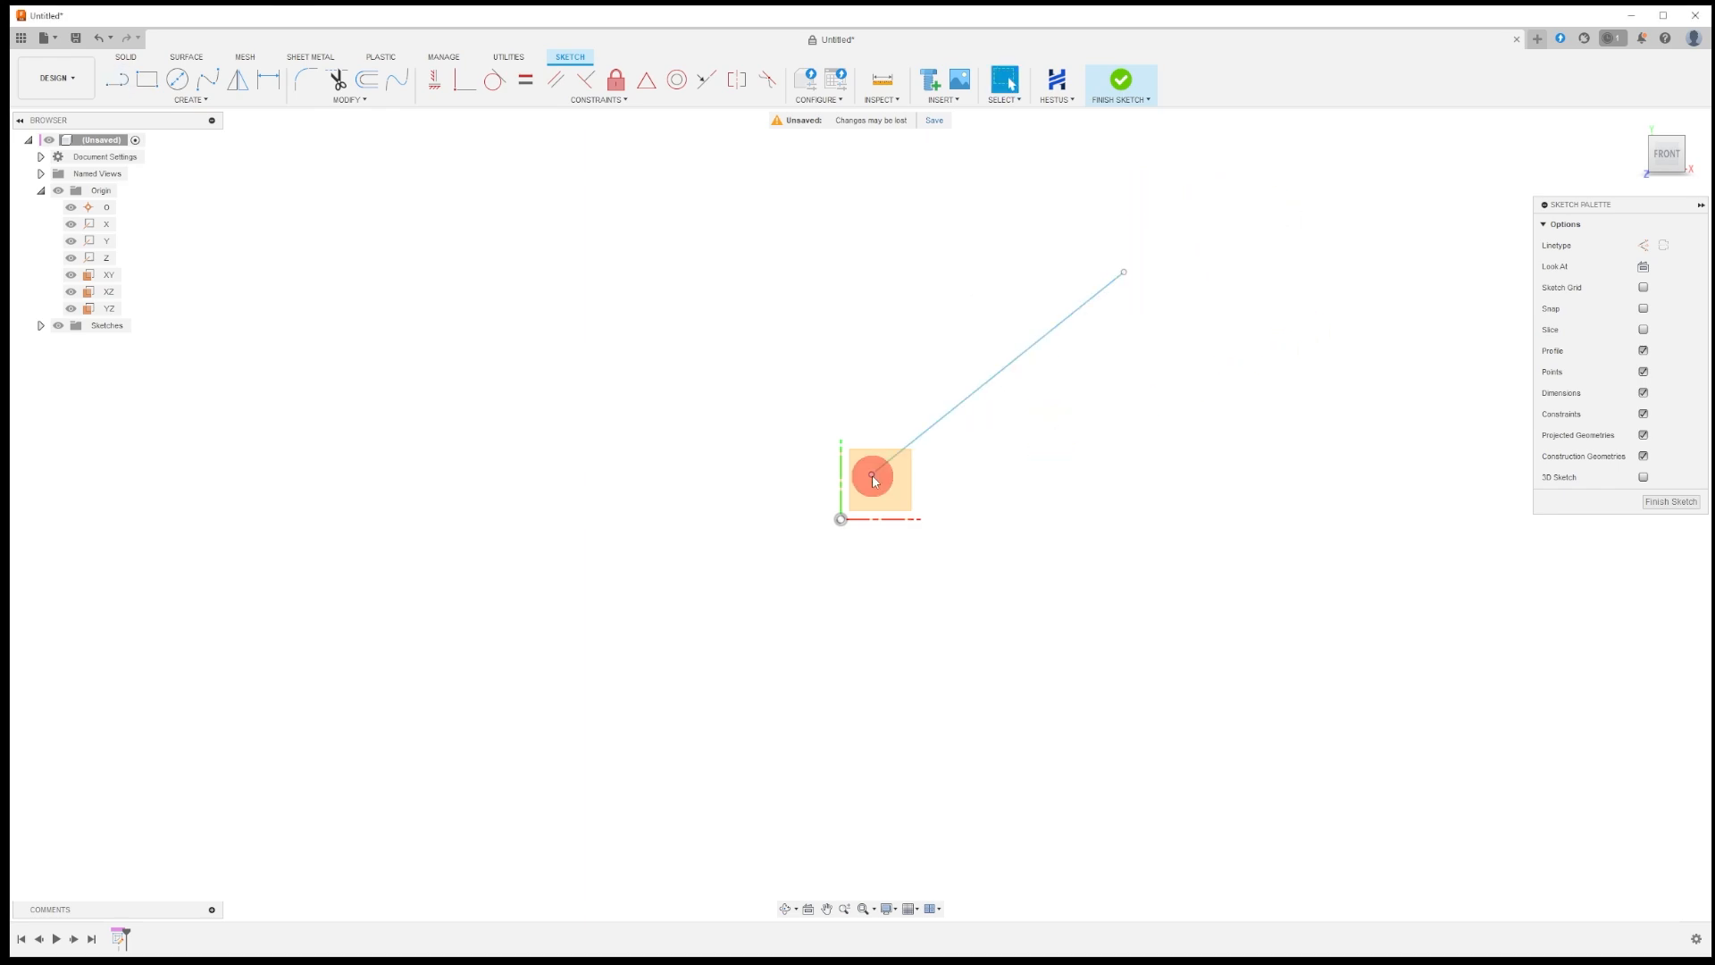
# Move both endpoints of the unconstrained line and the line itself to other positions in the sketch.
pyautogui.moveTo(871, 474); pyautogui.dragTo(502, 539)
pyautogui.moveTo(1125, 279); pyautogui.dragTo(995, 213)
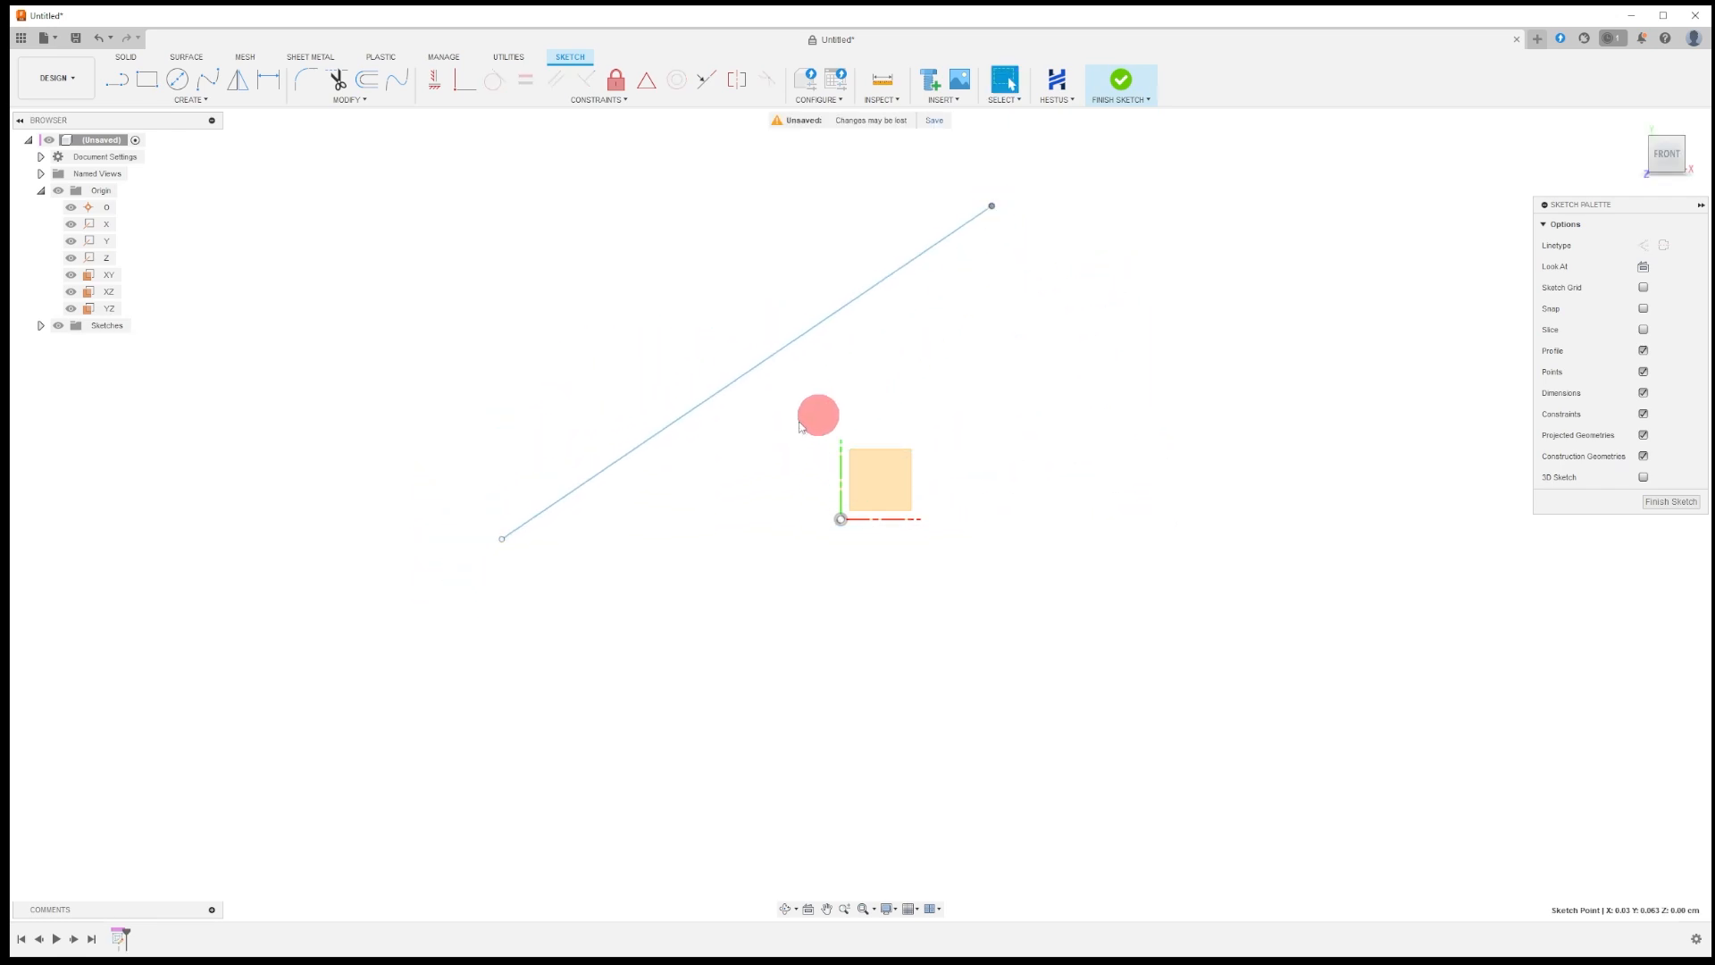
pyautogui.click(746, 378)
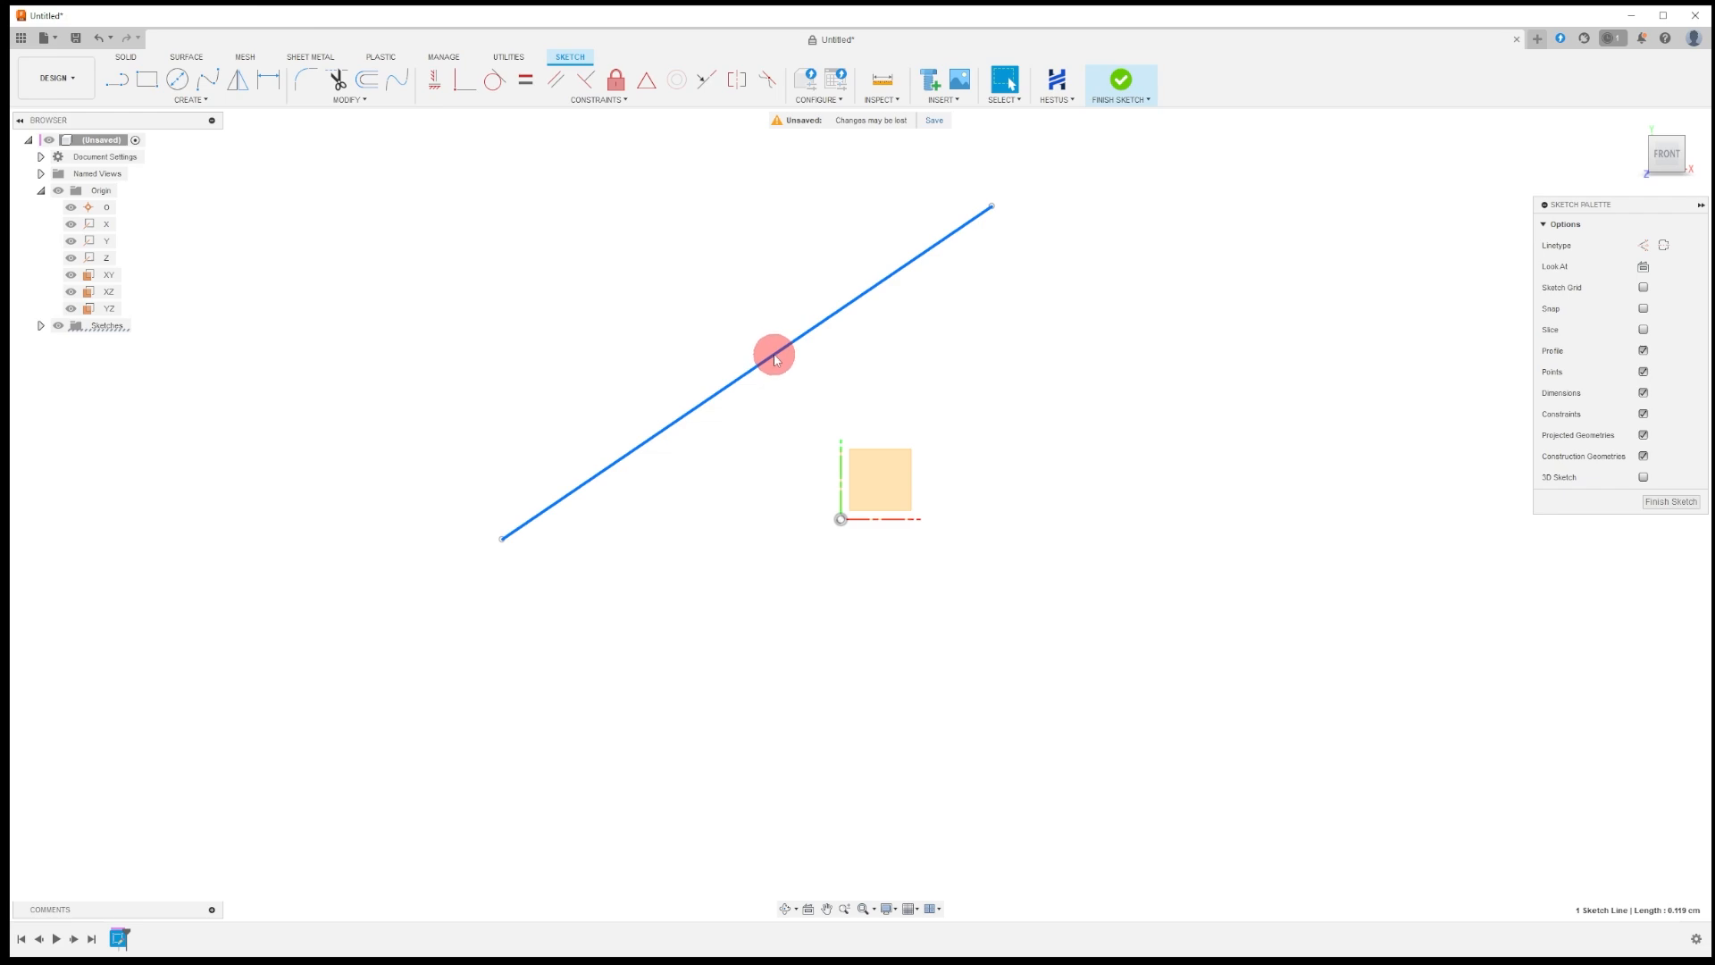
pyautogui.moveTo(776, 359)
pyautogui.mouseDown()
pyautogui.moveTo(1142, 603)
pyautogui.moveTo(721, 323)
pyautogui.moveTo(784, 661)
pyautogui.moveTo(689, 334)
pyautogui.moveTo(1141, 521)
pyautogui.moveTo(437, 337)
pyautogui.moveTo(766, 341)
pyautogui.moveTo(724, 417)
pyautogui.mouseUp()
pyautogui.click(510, 634)
# Attach the line's lower endpoint to the origin and swing its free endpoint around to the upper right.
pyautogui.moveTo(528, 606)
pyautogui.mouseDown()
pyautogui.moveTo(708, 586)
pyautogui.moveTo(854, 536)
pyautogui.moveTo(839, 521)
pyautogui.mouseUp()
pyautogui.click(846, 514)
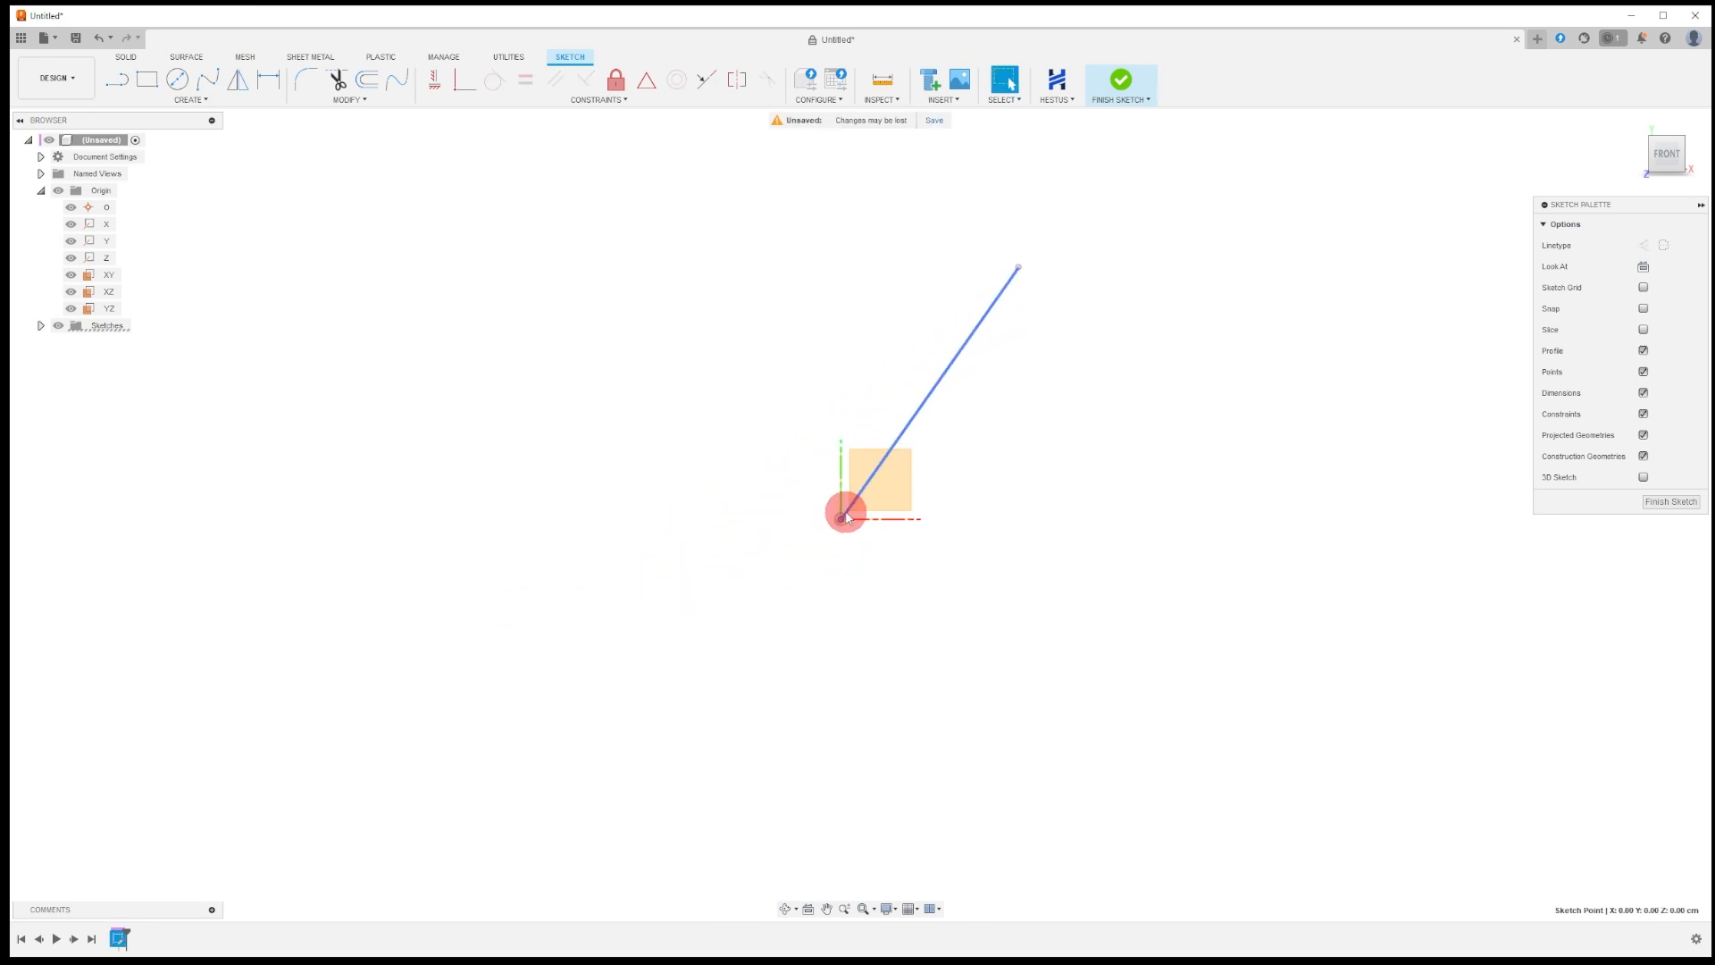
pyautogui.moveTo(1019, 268)
pyautogui.mouseDown()
pyautogui.moveTo(1045, 291)
pyautogui.moveTo(1072, 554)
pyautogui.moveTo(755, 696)
pyautogui.moveTo(608, 434)
pyautogui.moveTo(866, 256)
pyautogui.moveTo(1117, 454)
pyautogui.mouseUp()
pyautogui.moveTo(972, 697)
pyautogui.mouseDown()
pyautogui.moveTo(647, 345)
pyautogui.moveTo(973, 273)
pyautogui.moveTo(1114, 571)
pyautogui.moveTo(720, 627)
pyautogui.moveTo(605, 566)
pyautogui.moveTo(797, 286)
pyautogui.mouseUp()
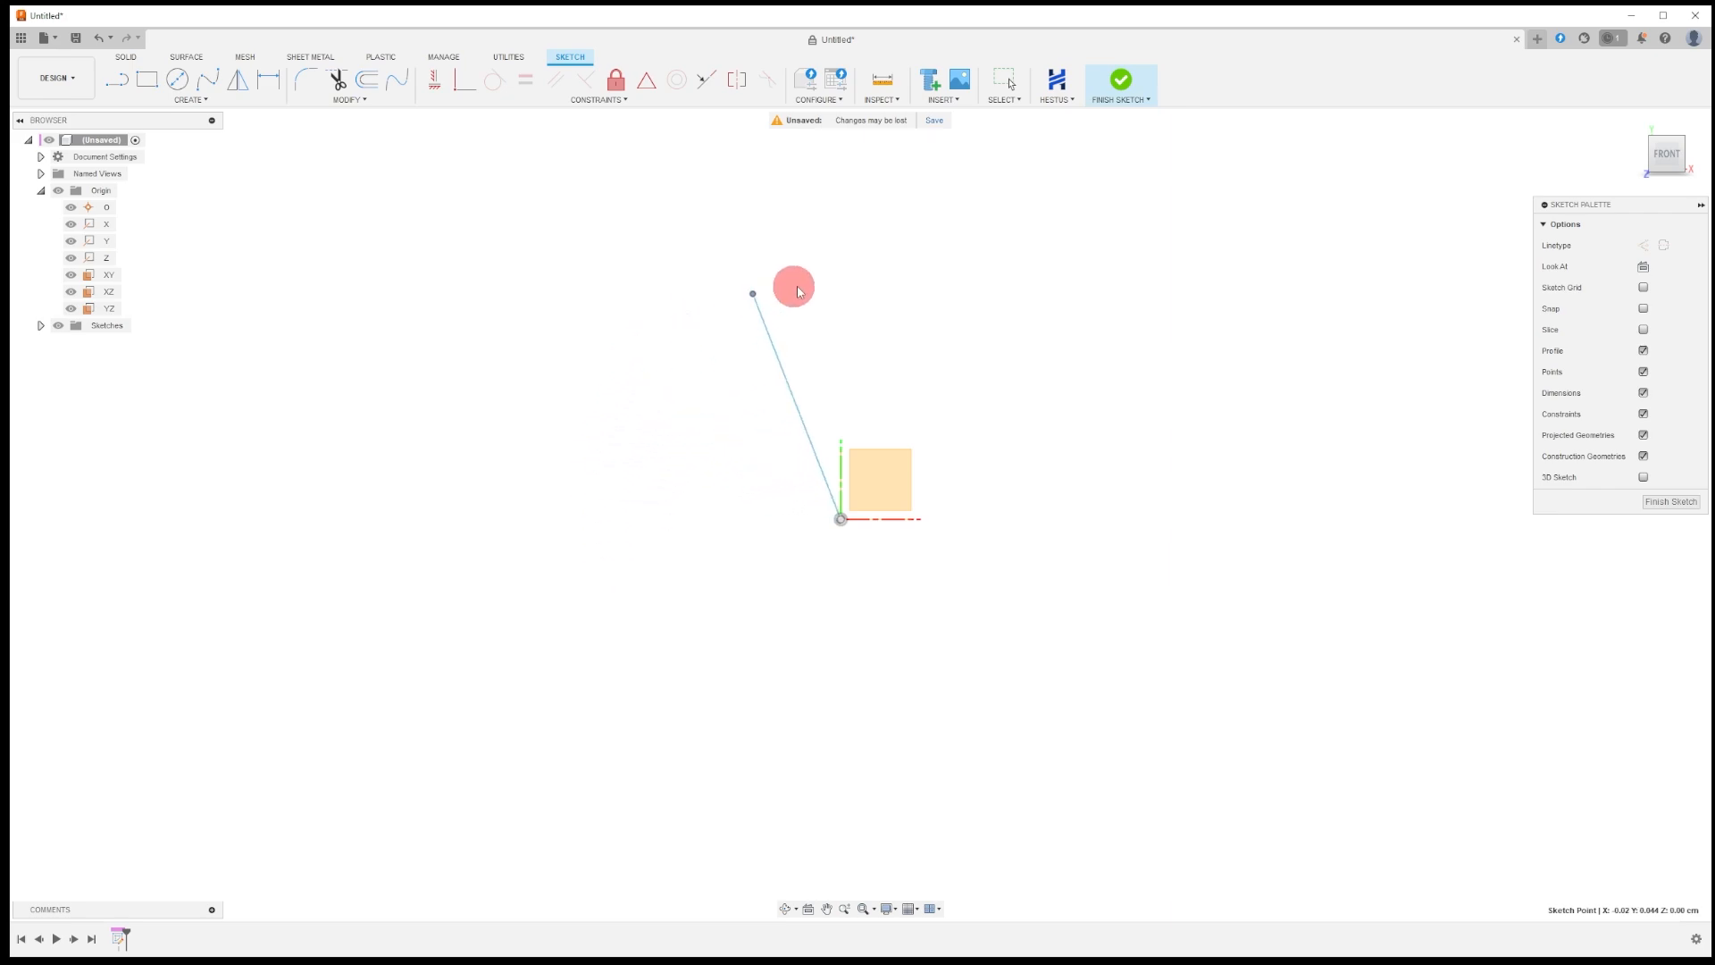
pyautogui.moveTo(1014, 312)
pyautogui.mouseDown()
pyautogui.moveTo(1018, 271)
pyautogui.moveTo(613, 410)
pyautogui.moveTo(478, 318)
pyautogui.moveTo(1104, 597)
pyautogui.moveTo(1231, 435)
pyautogui.moveTo(458, 576)
pyautogui.moveTo(742, 294)
pyautogui.moveTo(1148, 277)
pyautogui.mouseUp()
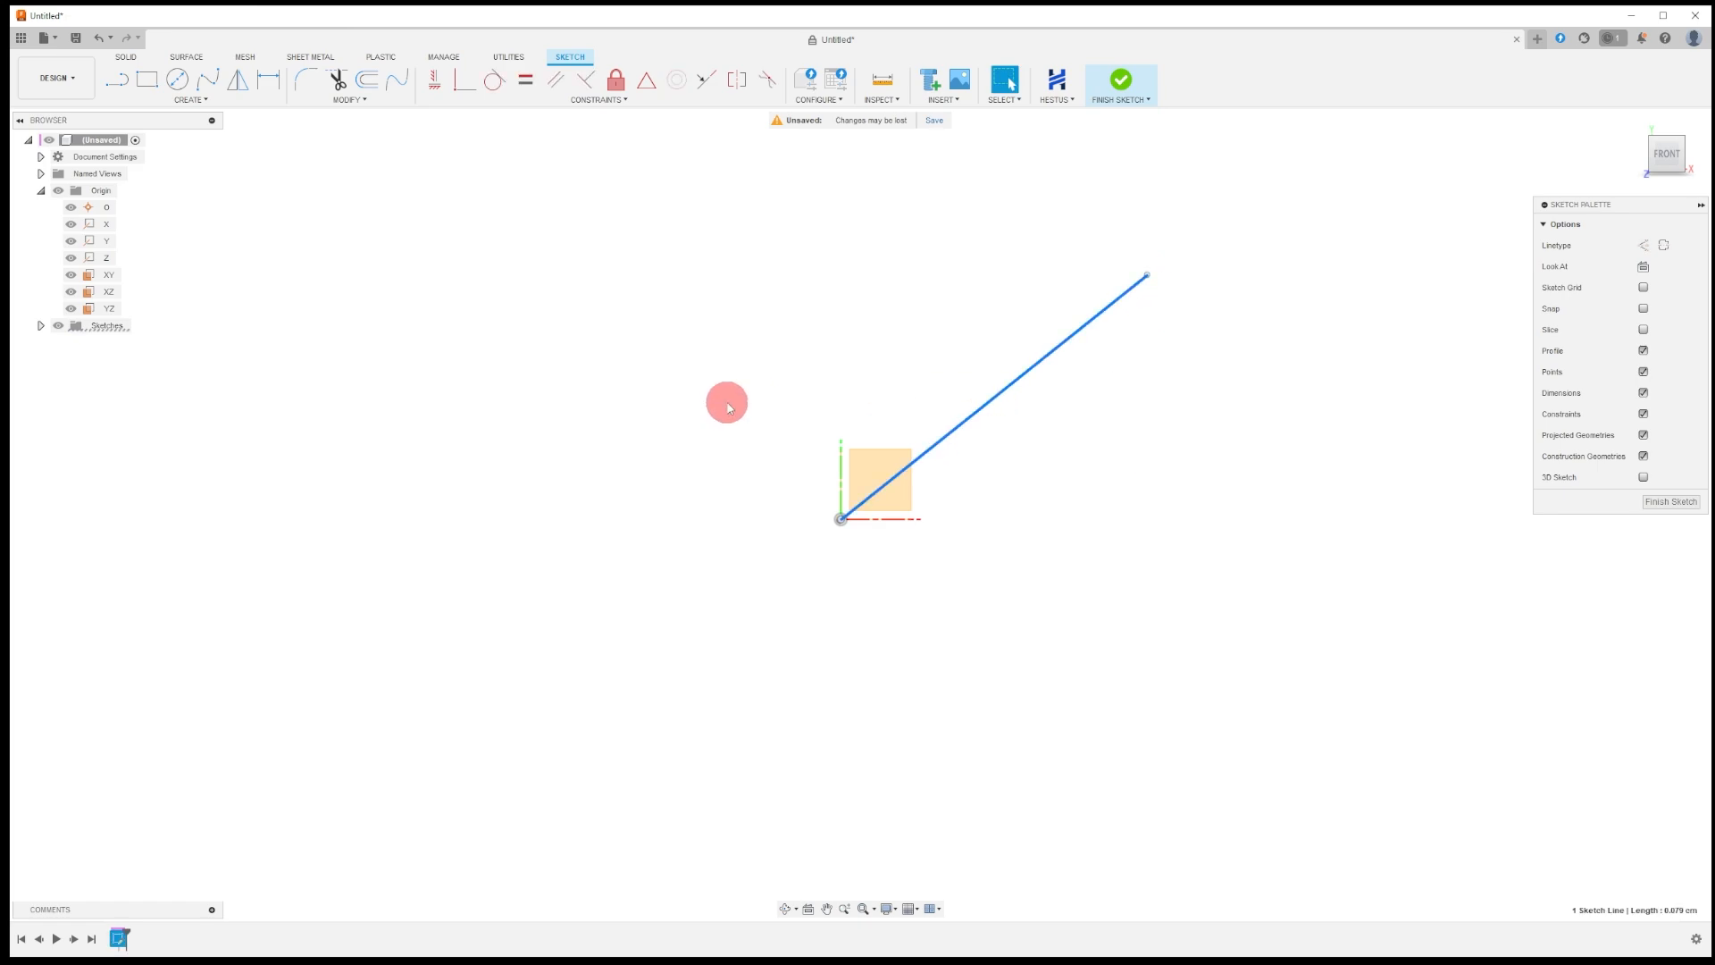
# Apply a horizontal constraint to the line and remove that constraint again.
pyautogui.click(435, 84)
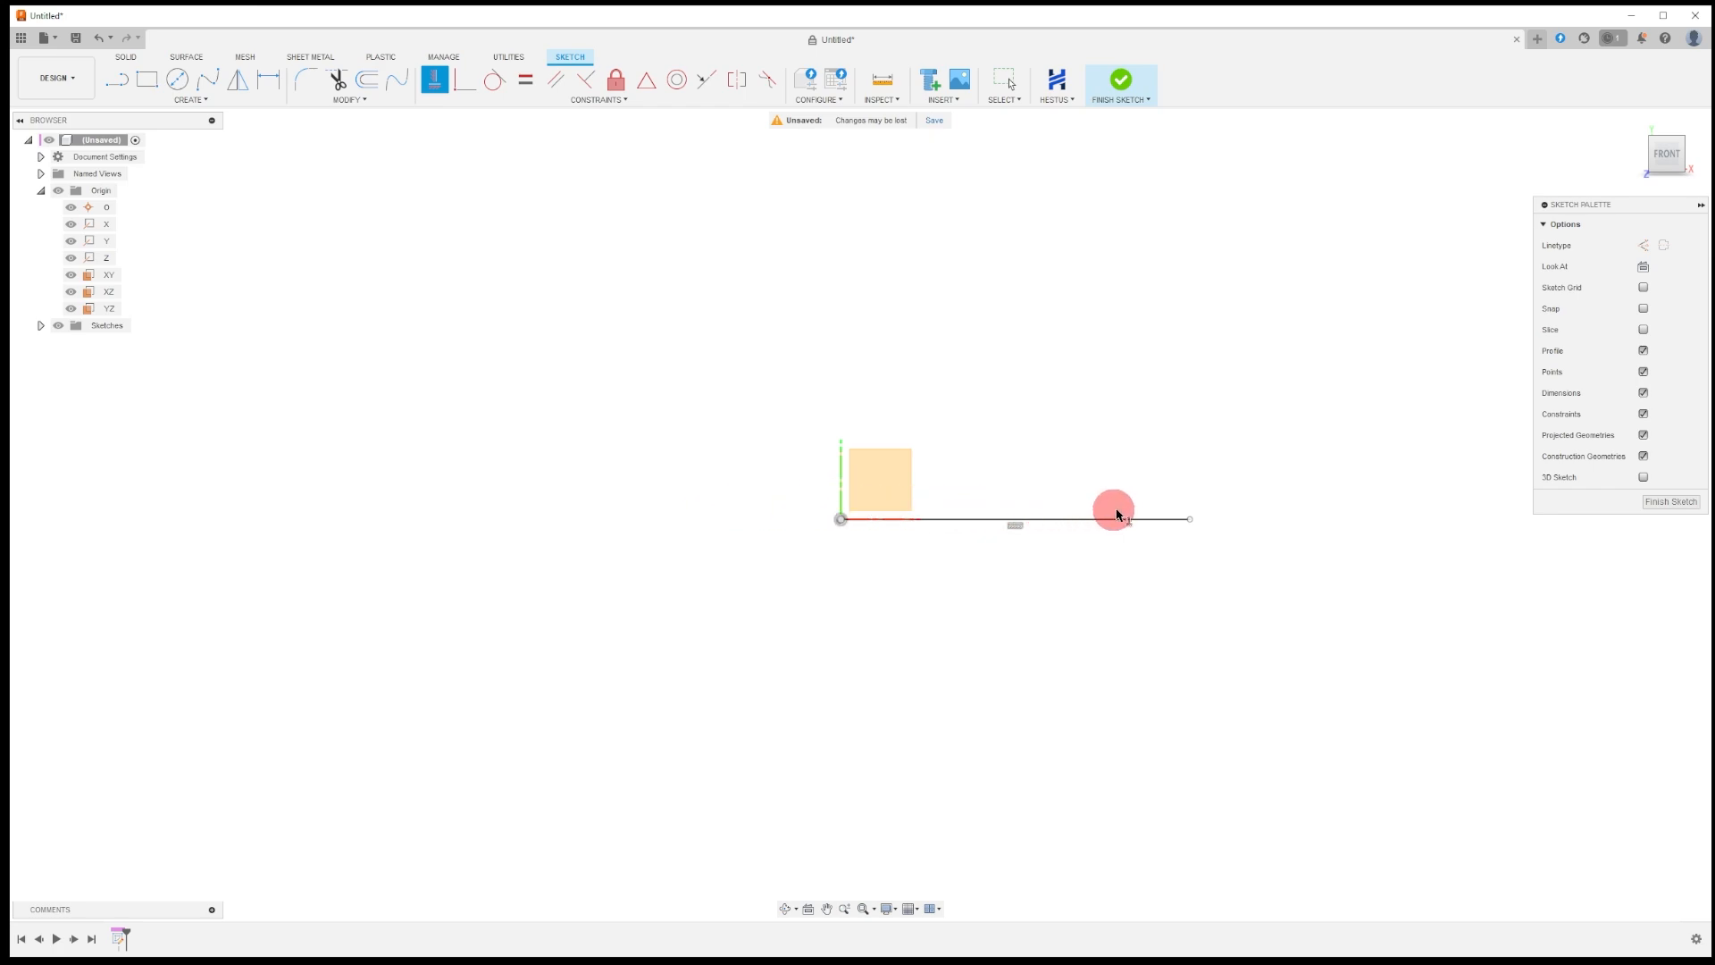
pyautogui.press('Escape')
pyautogui.click(1014, 525)
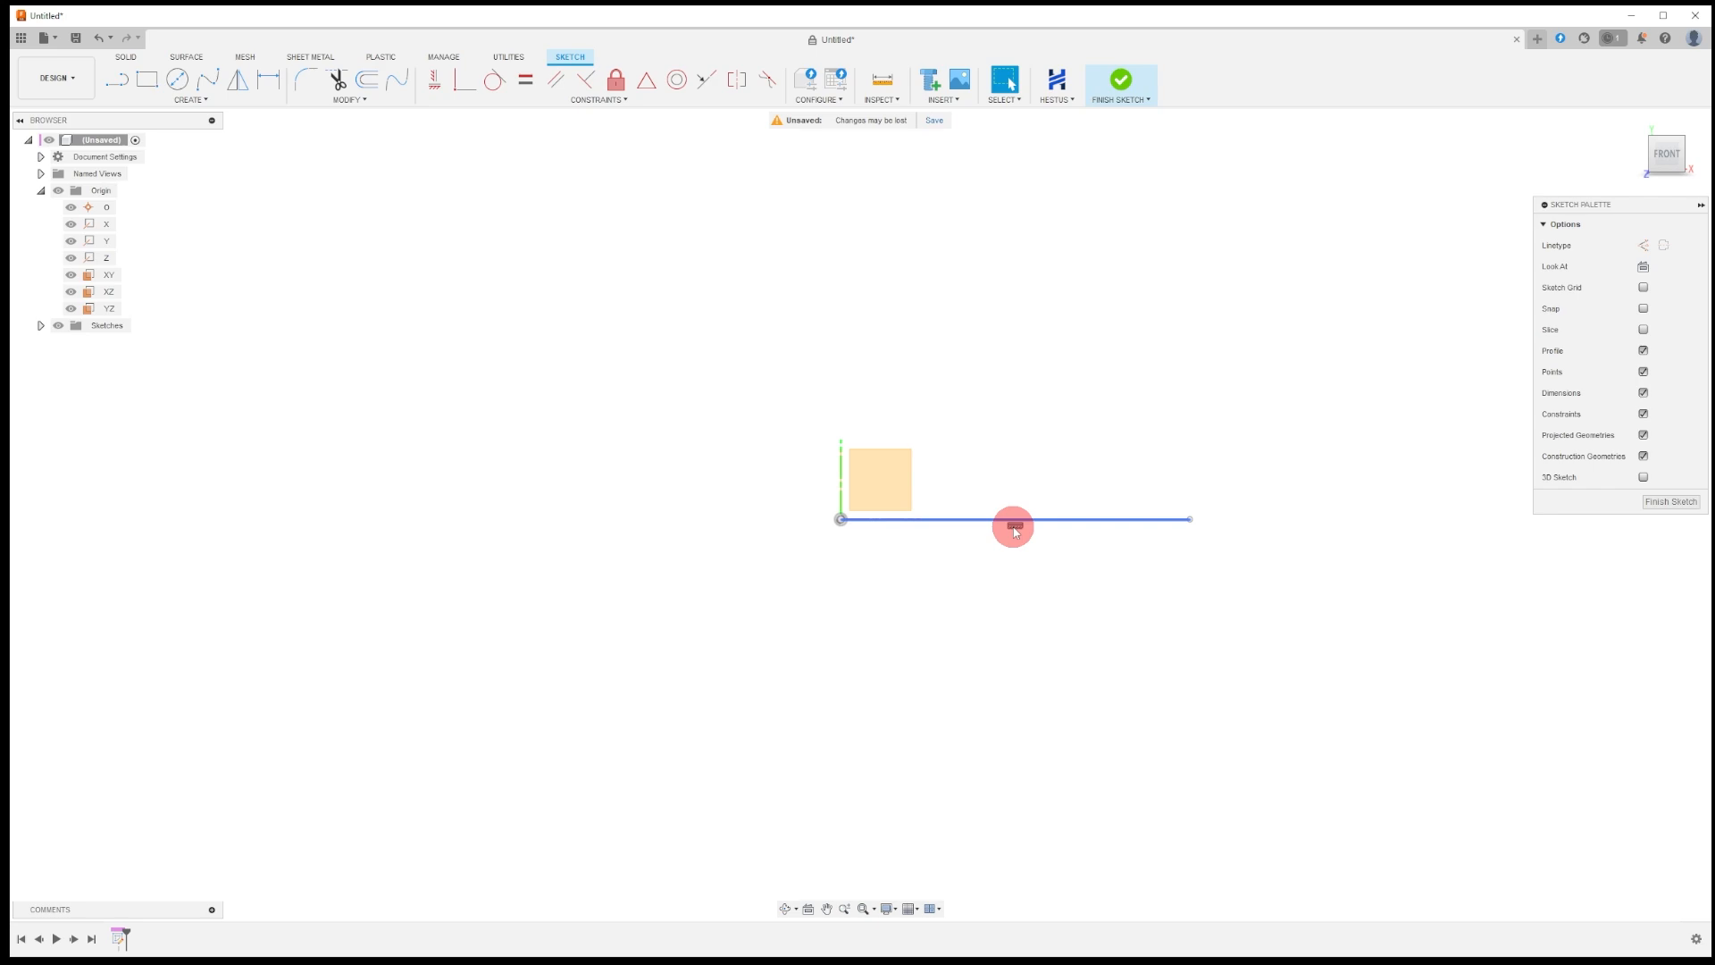
# Move the line's free endpoint almost straight above the origin and constrain the line to vertical.
pyautogui.moveTo(1014, 526); pyautogui.dragTo(856, 213)
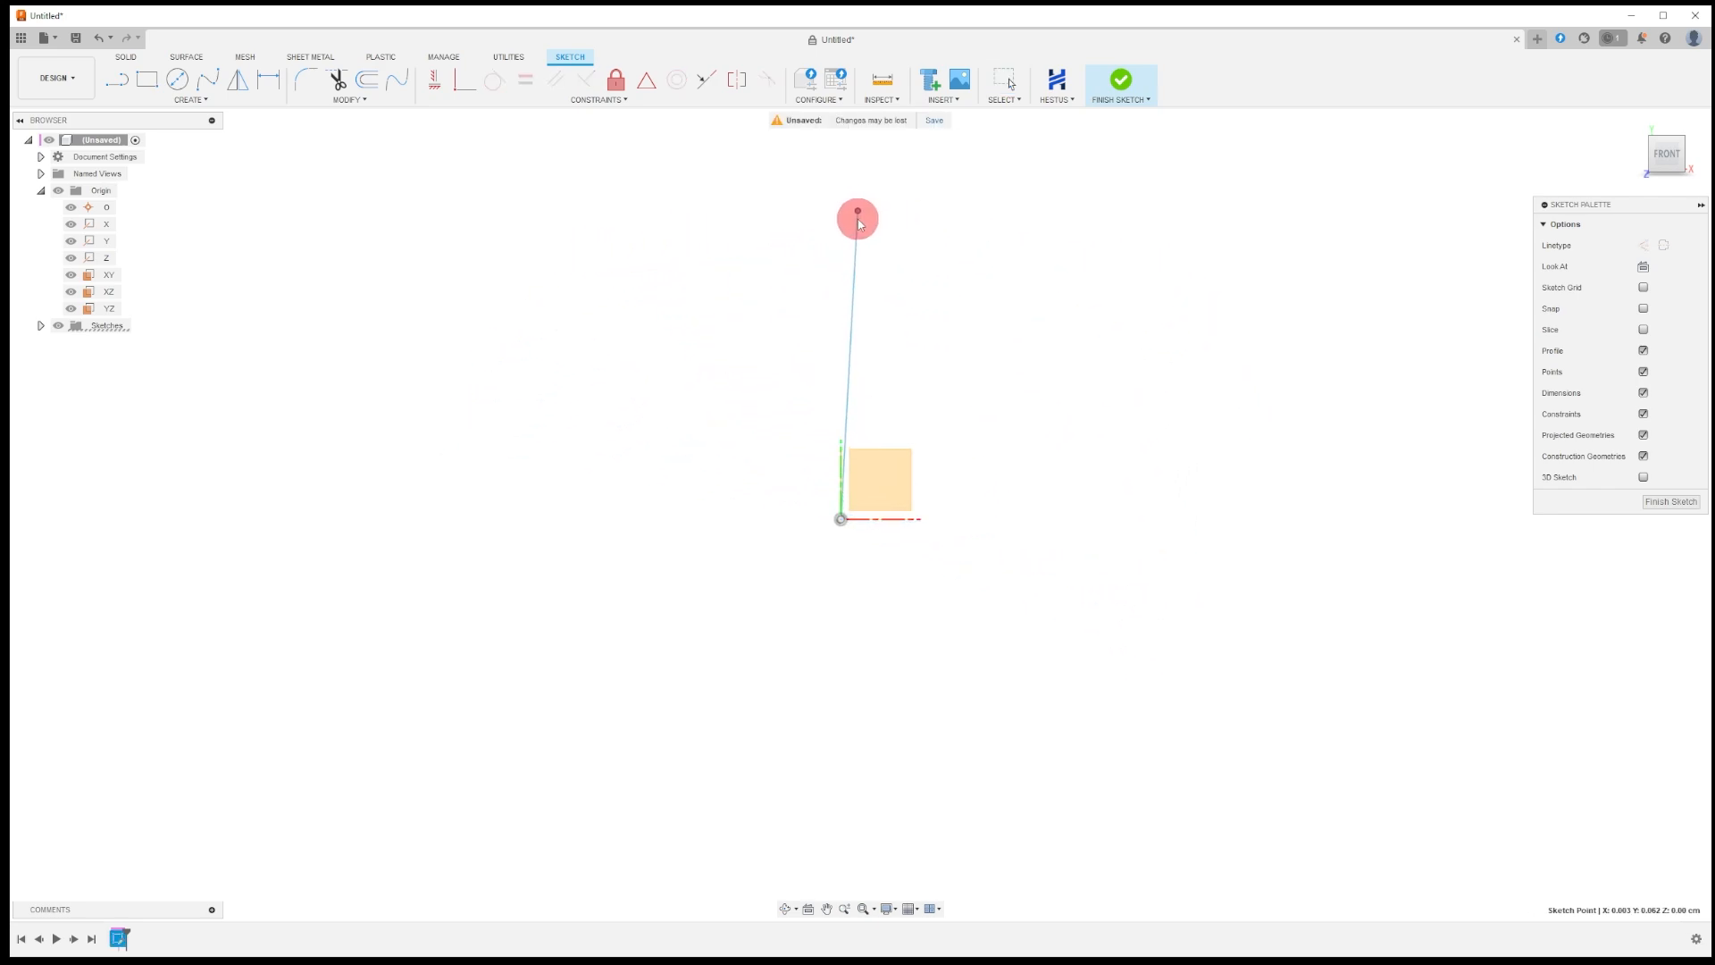
pyautogui.click(851, 304)
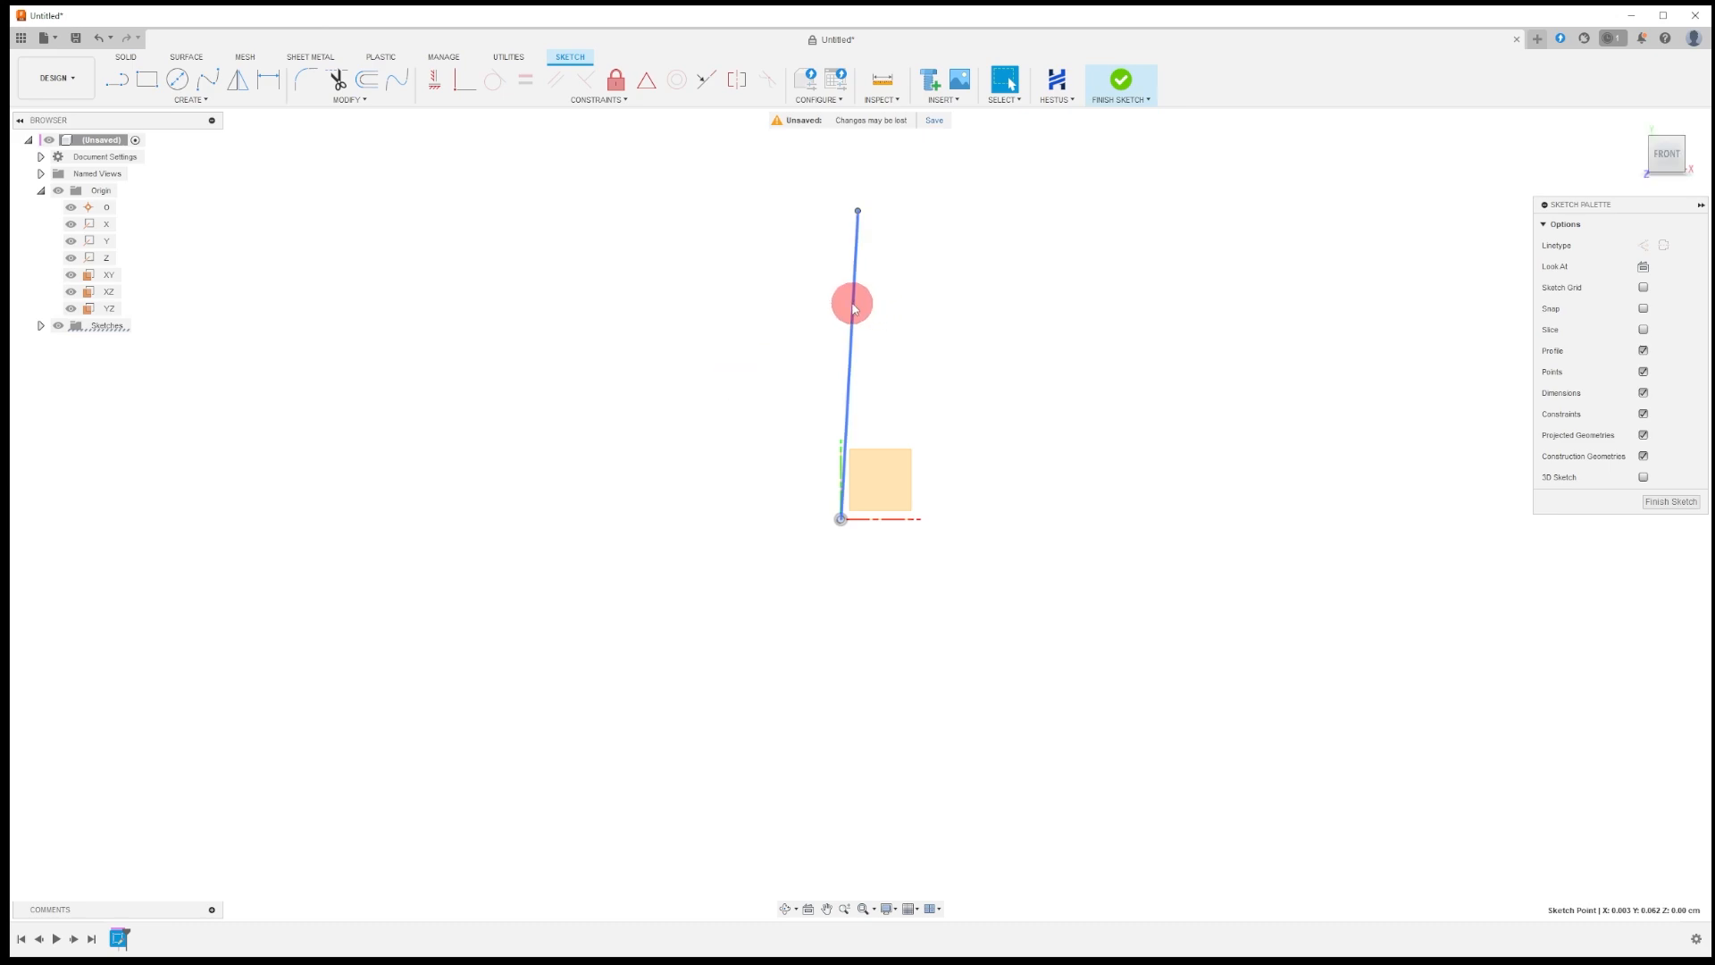
pyautogui.click(430, 87)
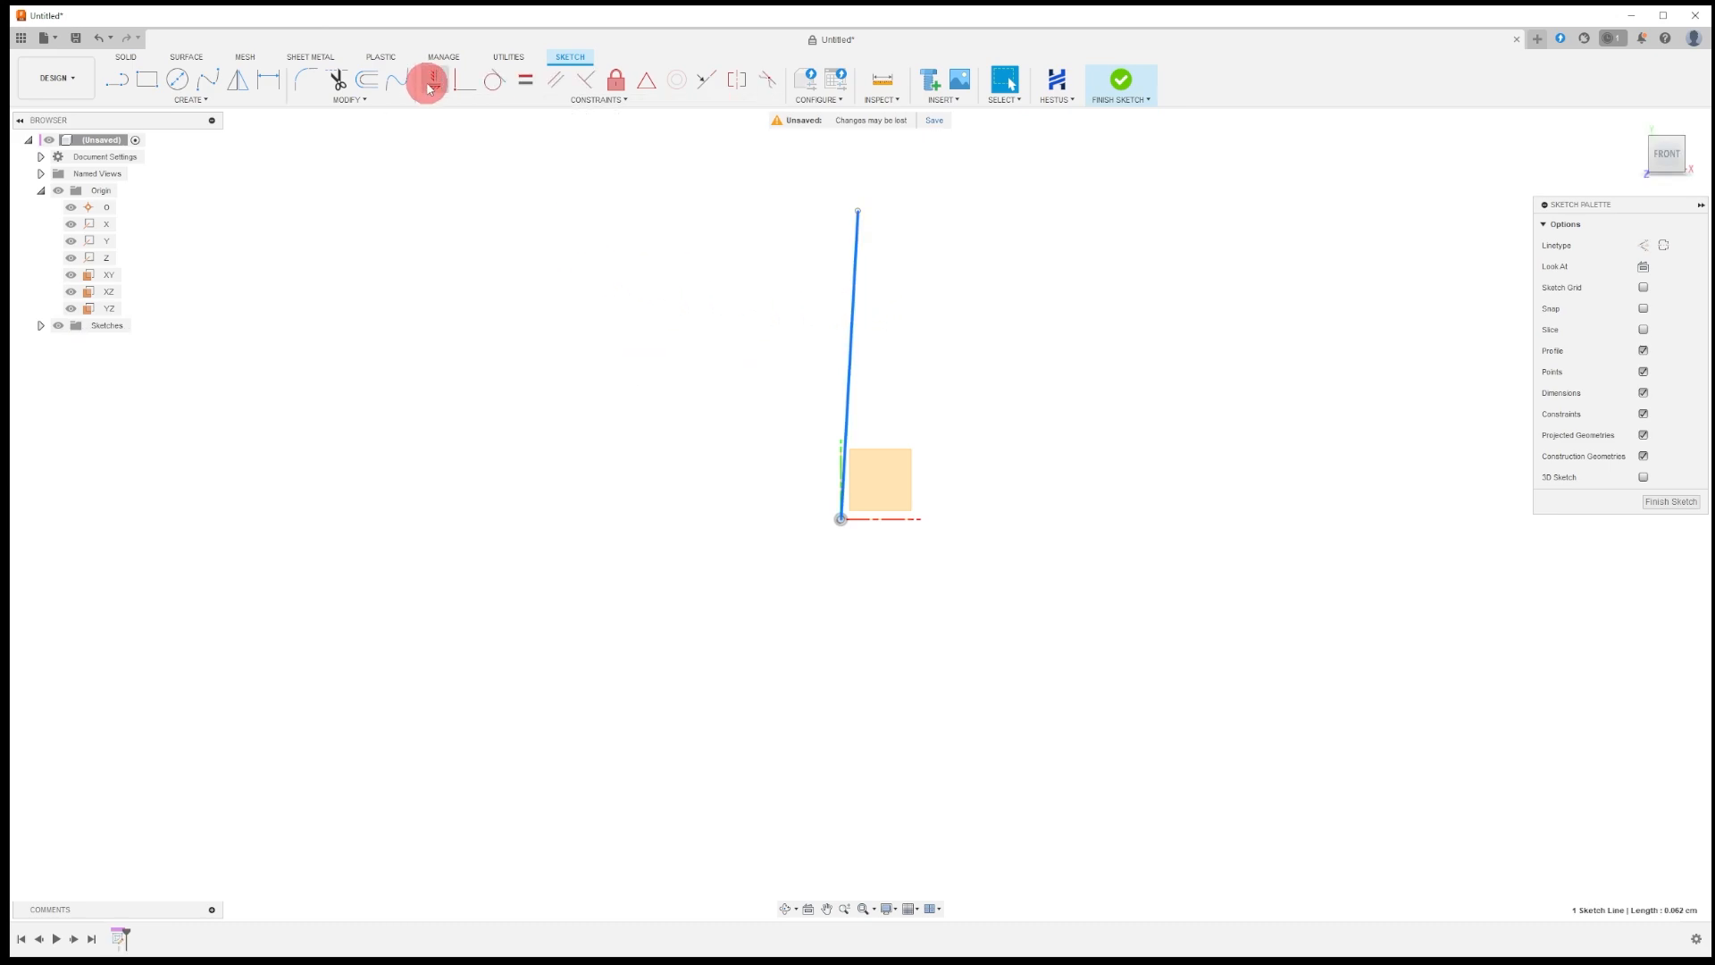
# Draw three perpendicular lines from the vertical line's upper end back to the origin, closing a rectangle about 0.05 cm wide, and finish the sketch.
pyautogui.click(117, 80)
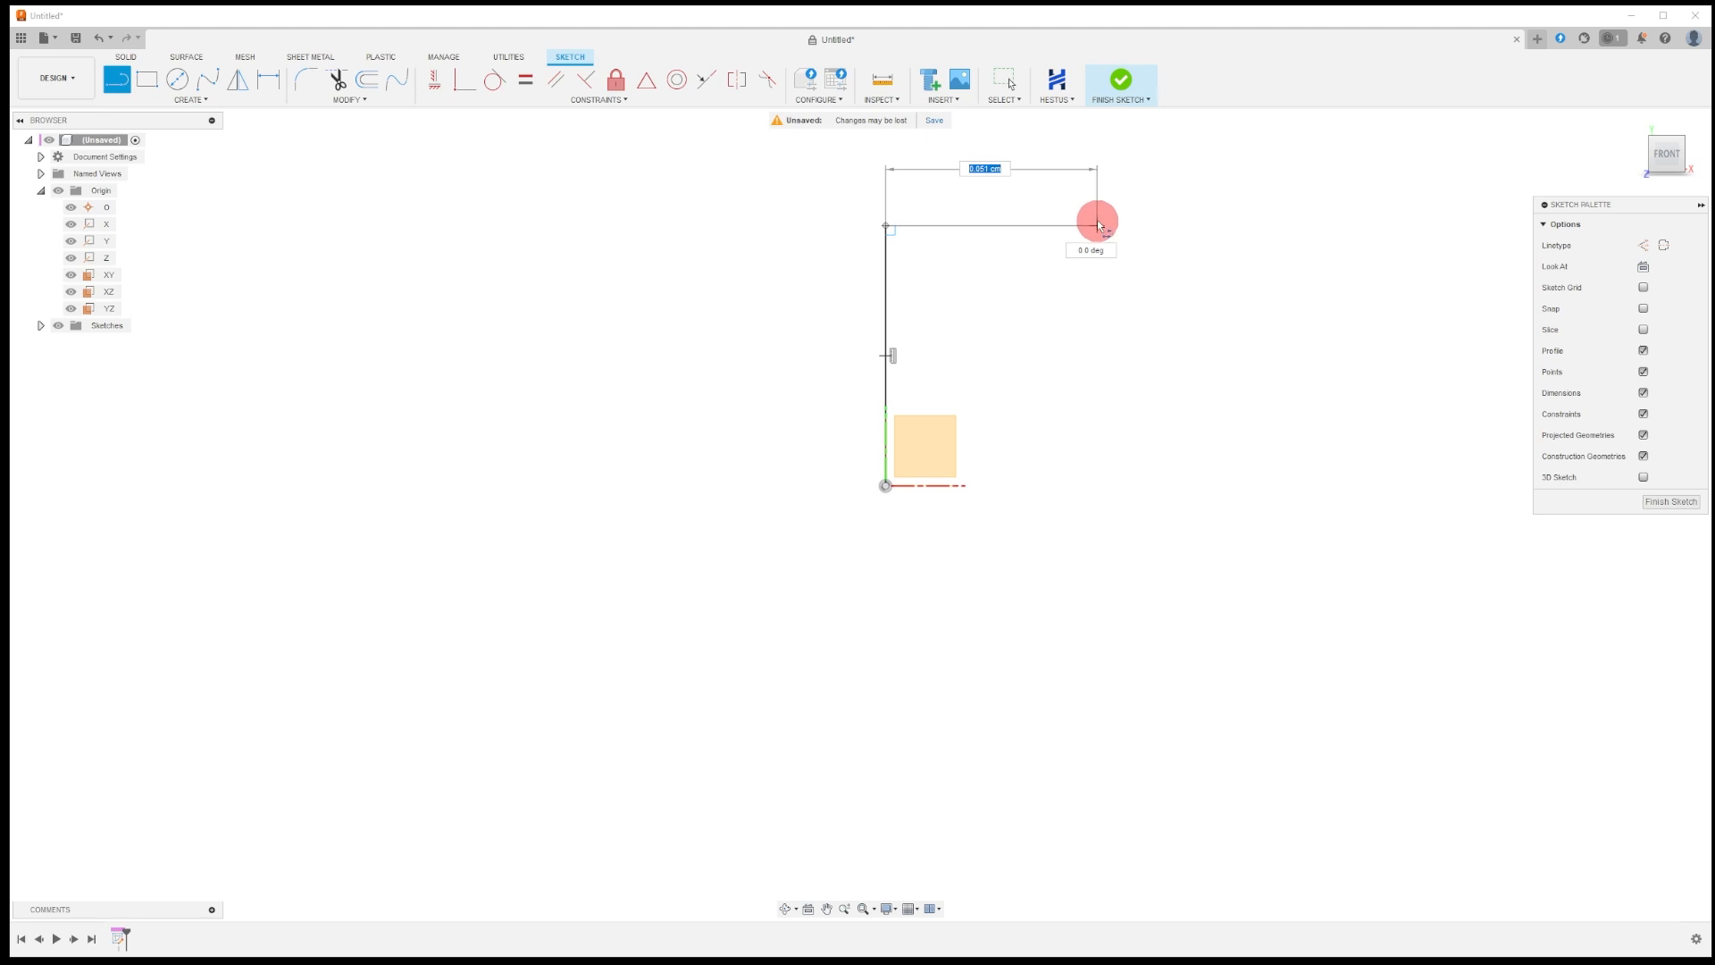
pyautogui.click(1098, 225)
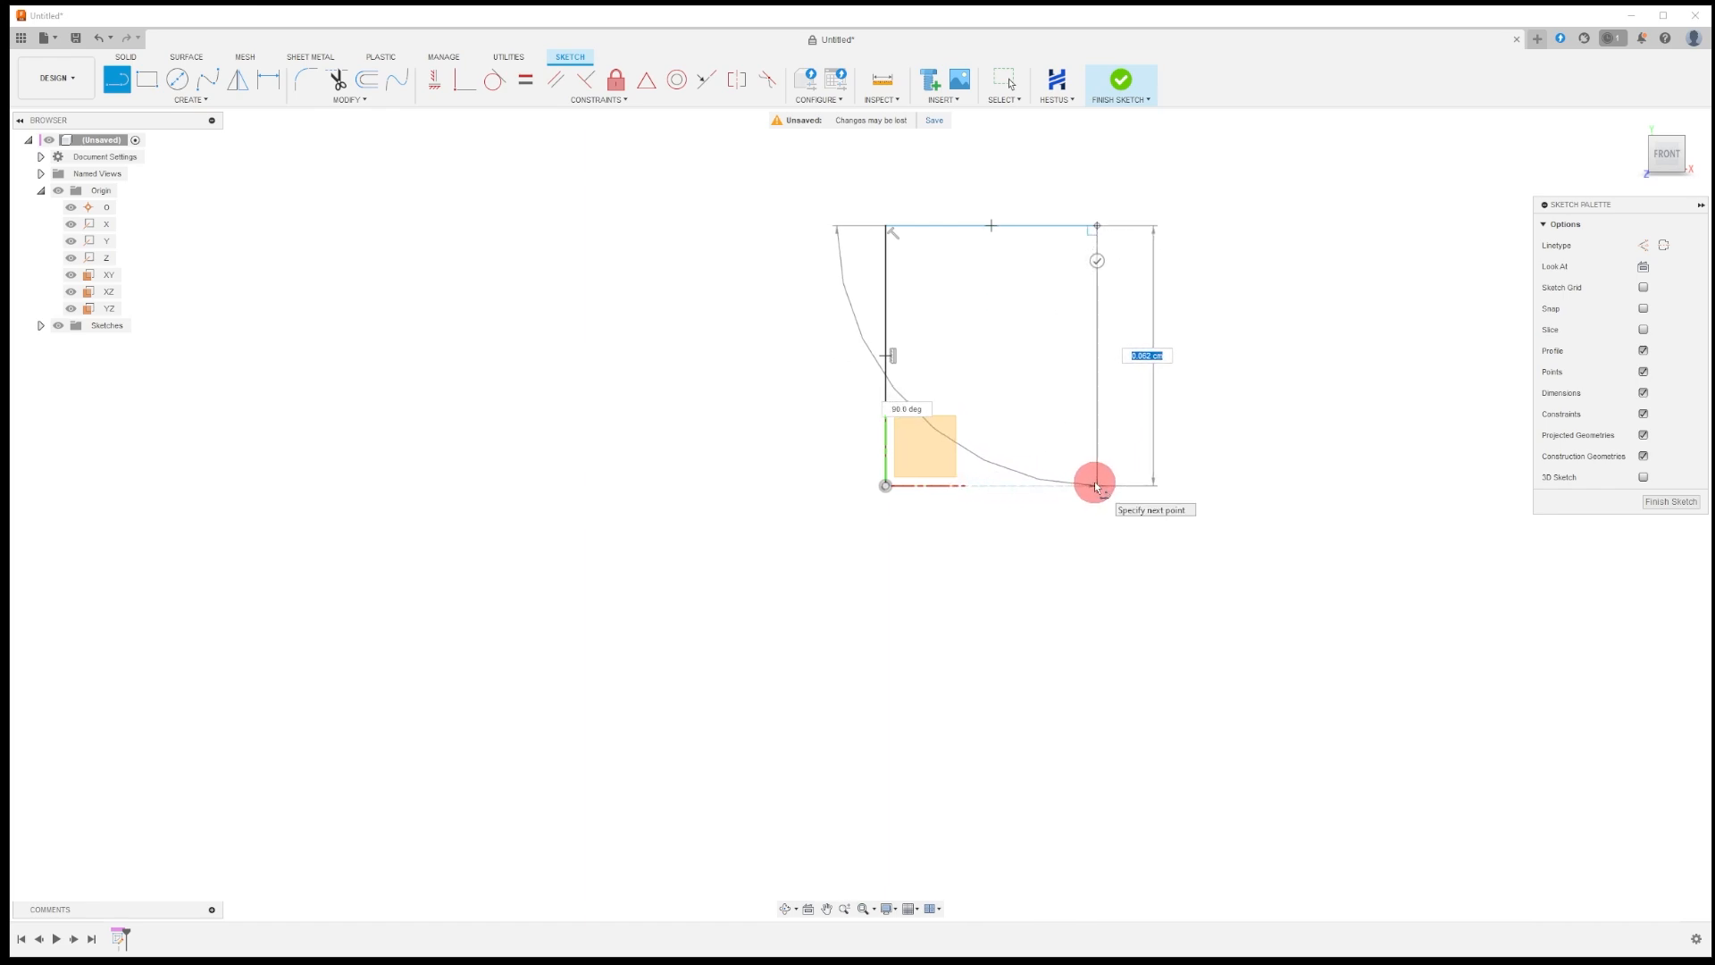
pyautogui.click(1097, 485)
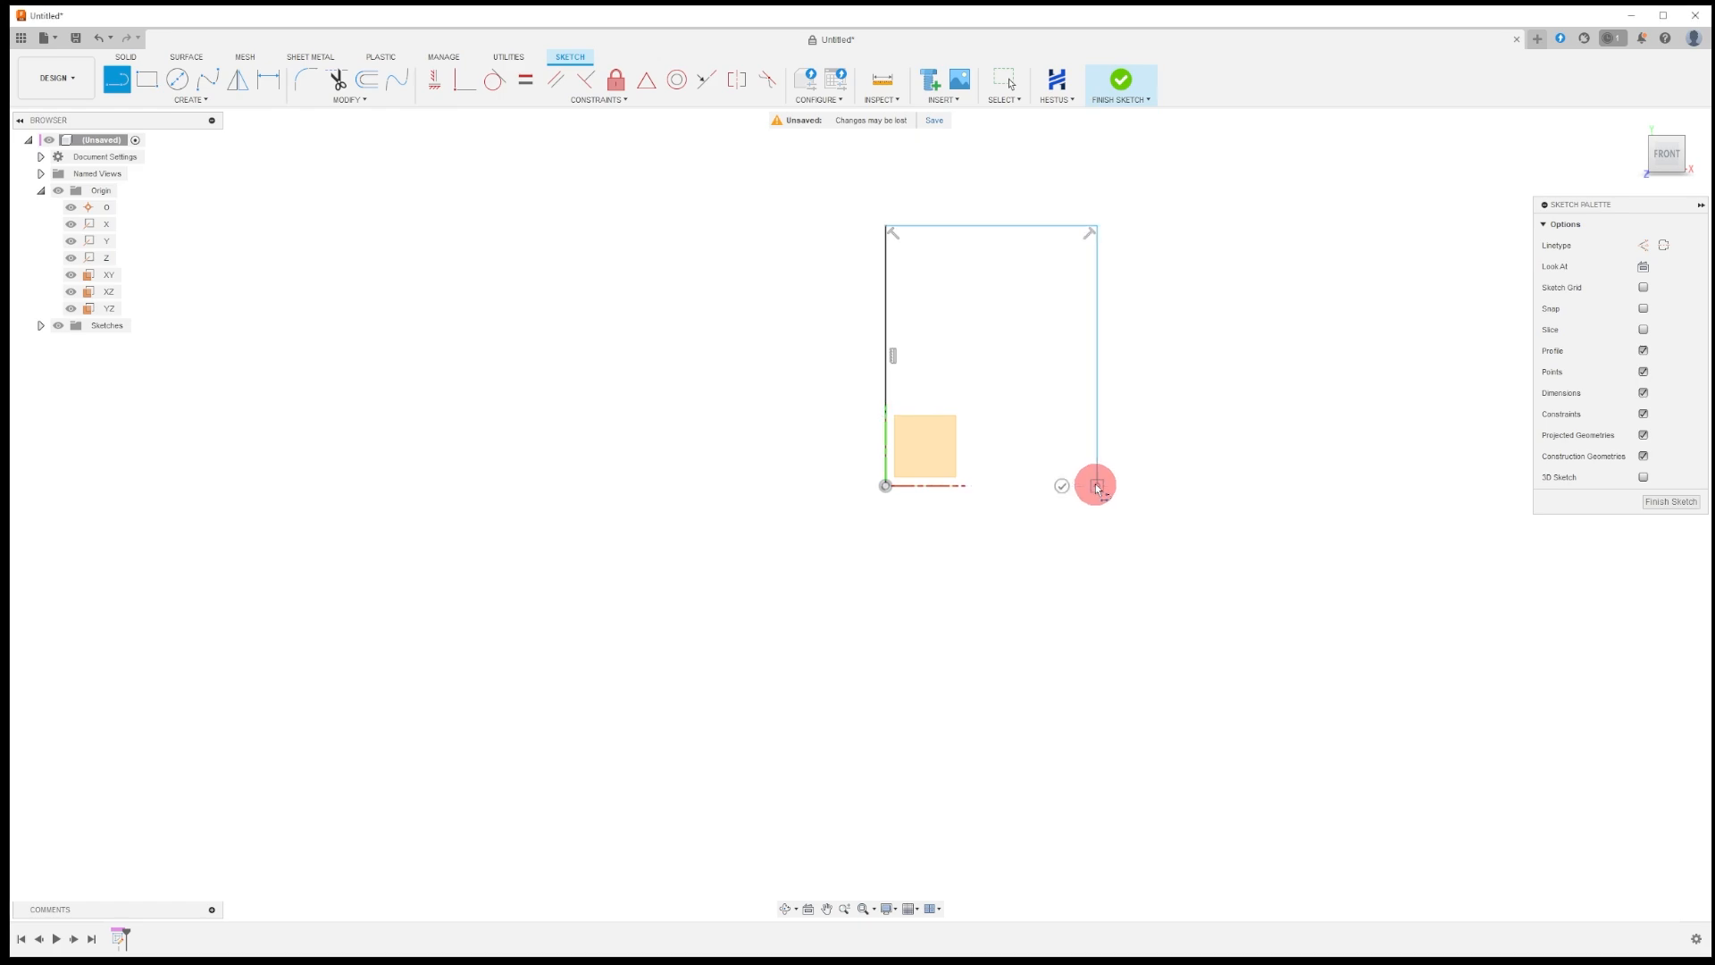
pyautogui.click(886, 487)
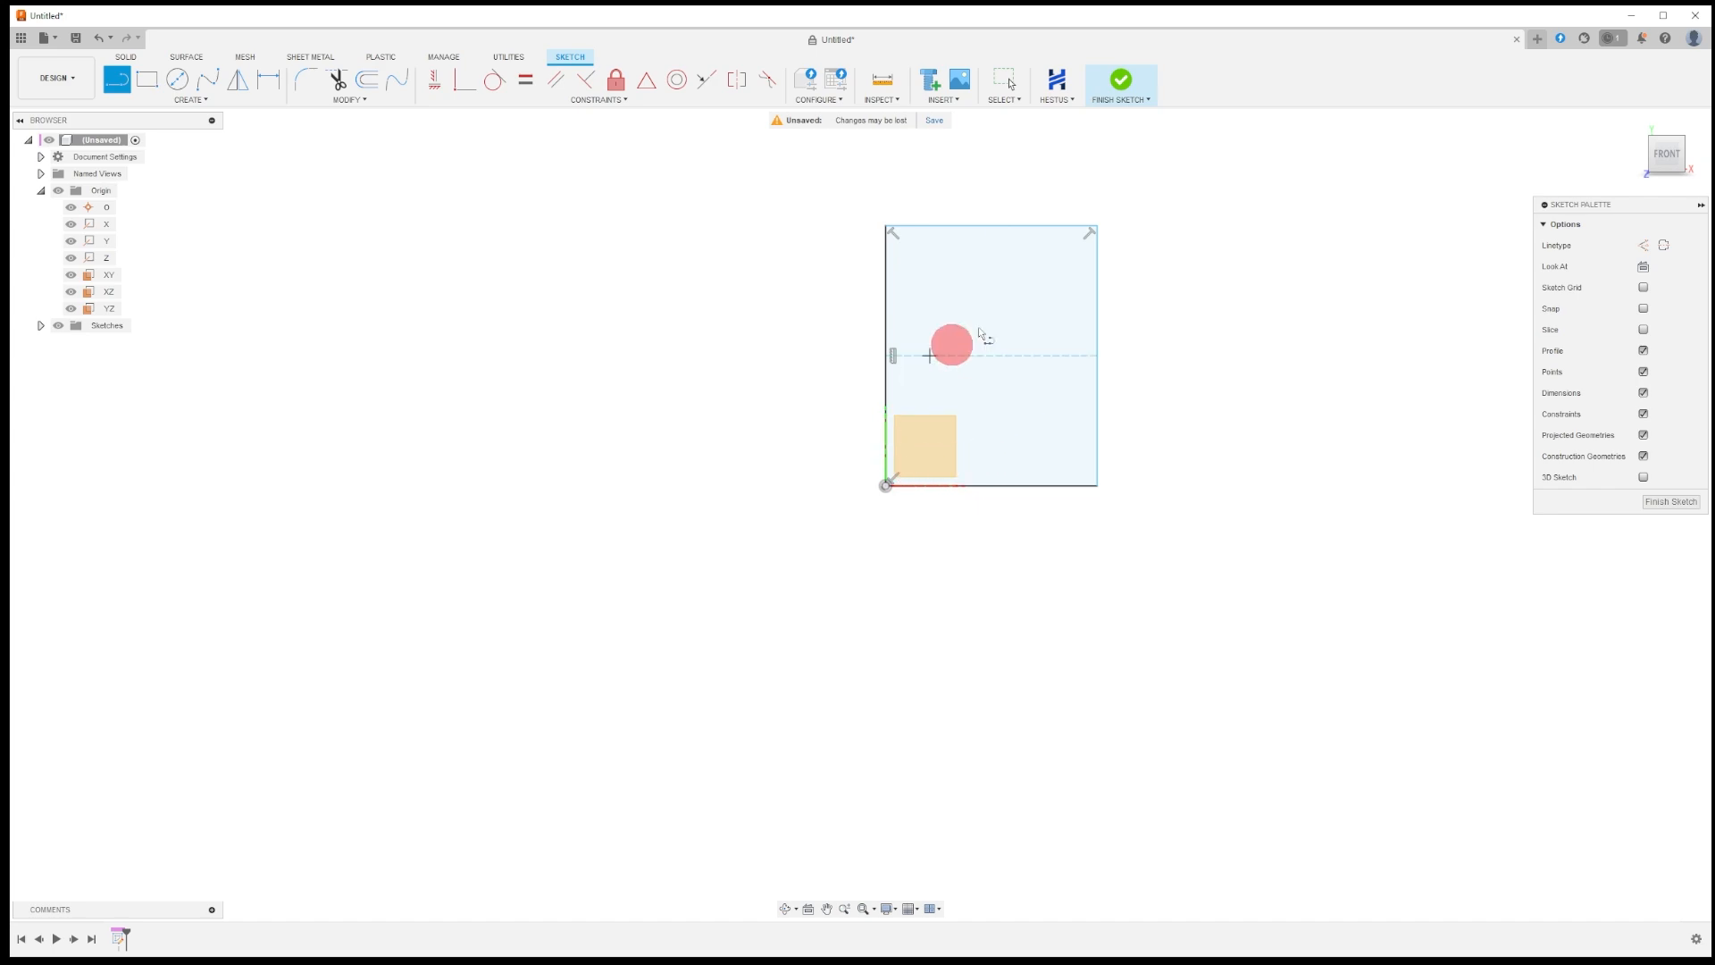
pyautogui.press('Escape')
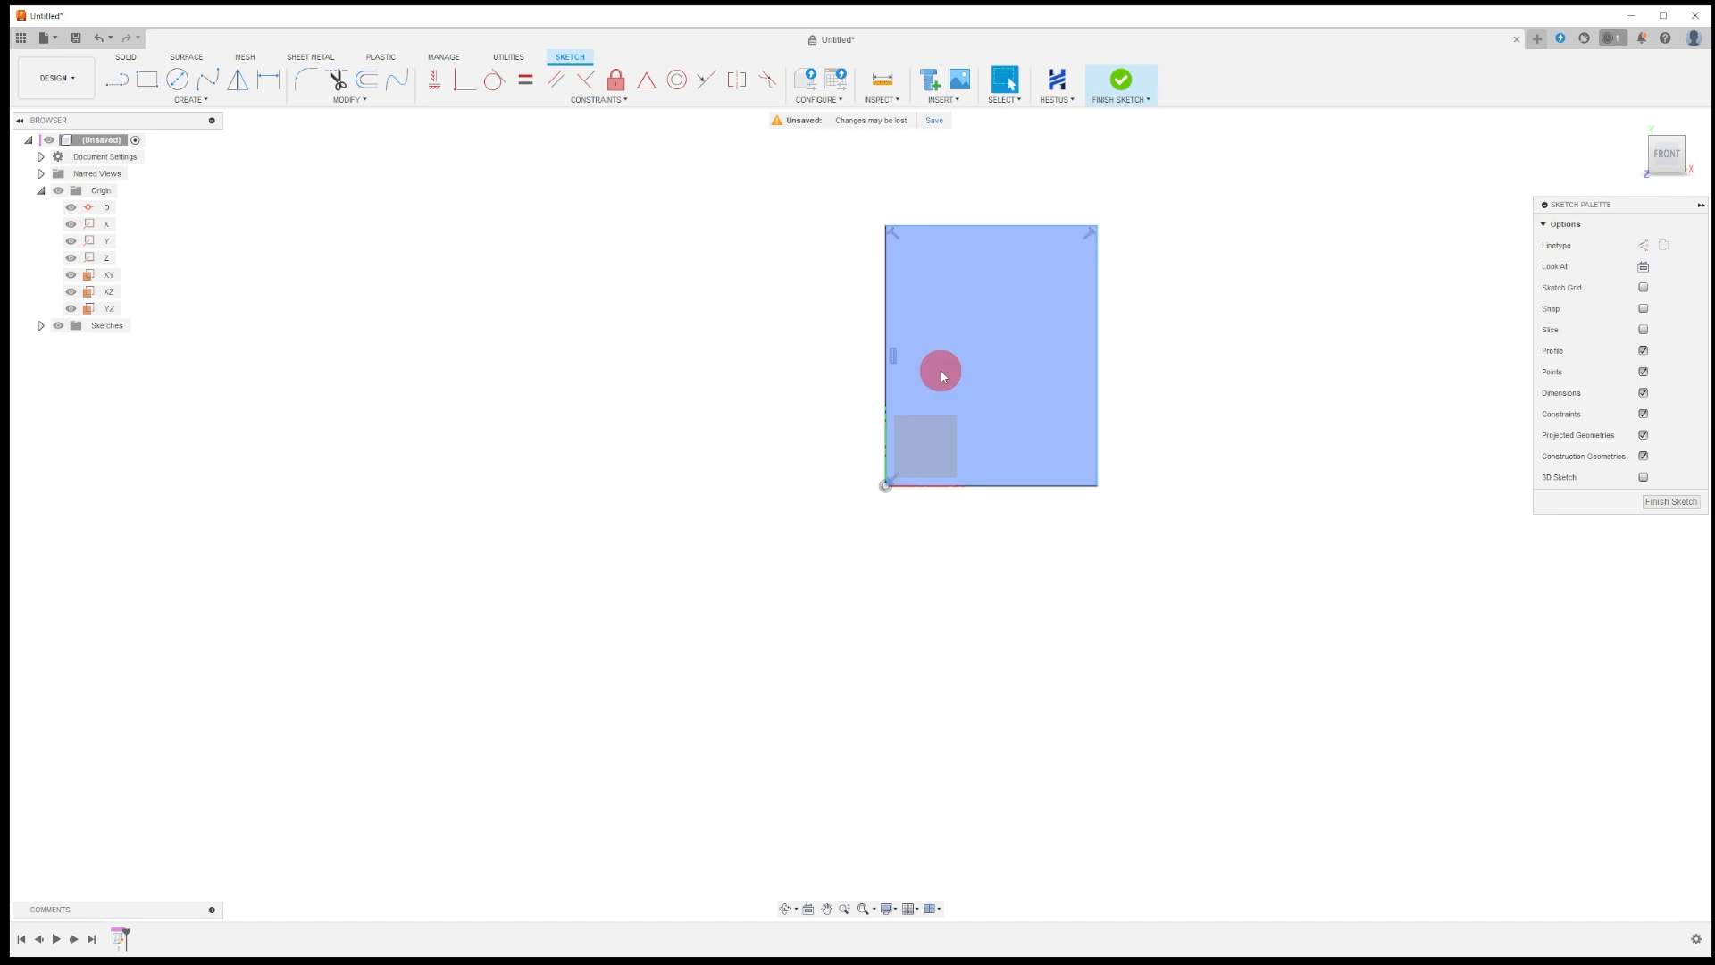
pyautogui.moveTo(1281, 352); pyautogui.dragTo(1092, 390, button='middle')
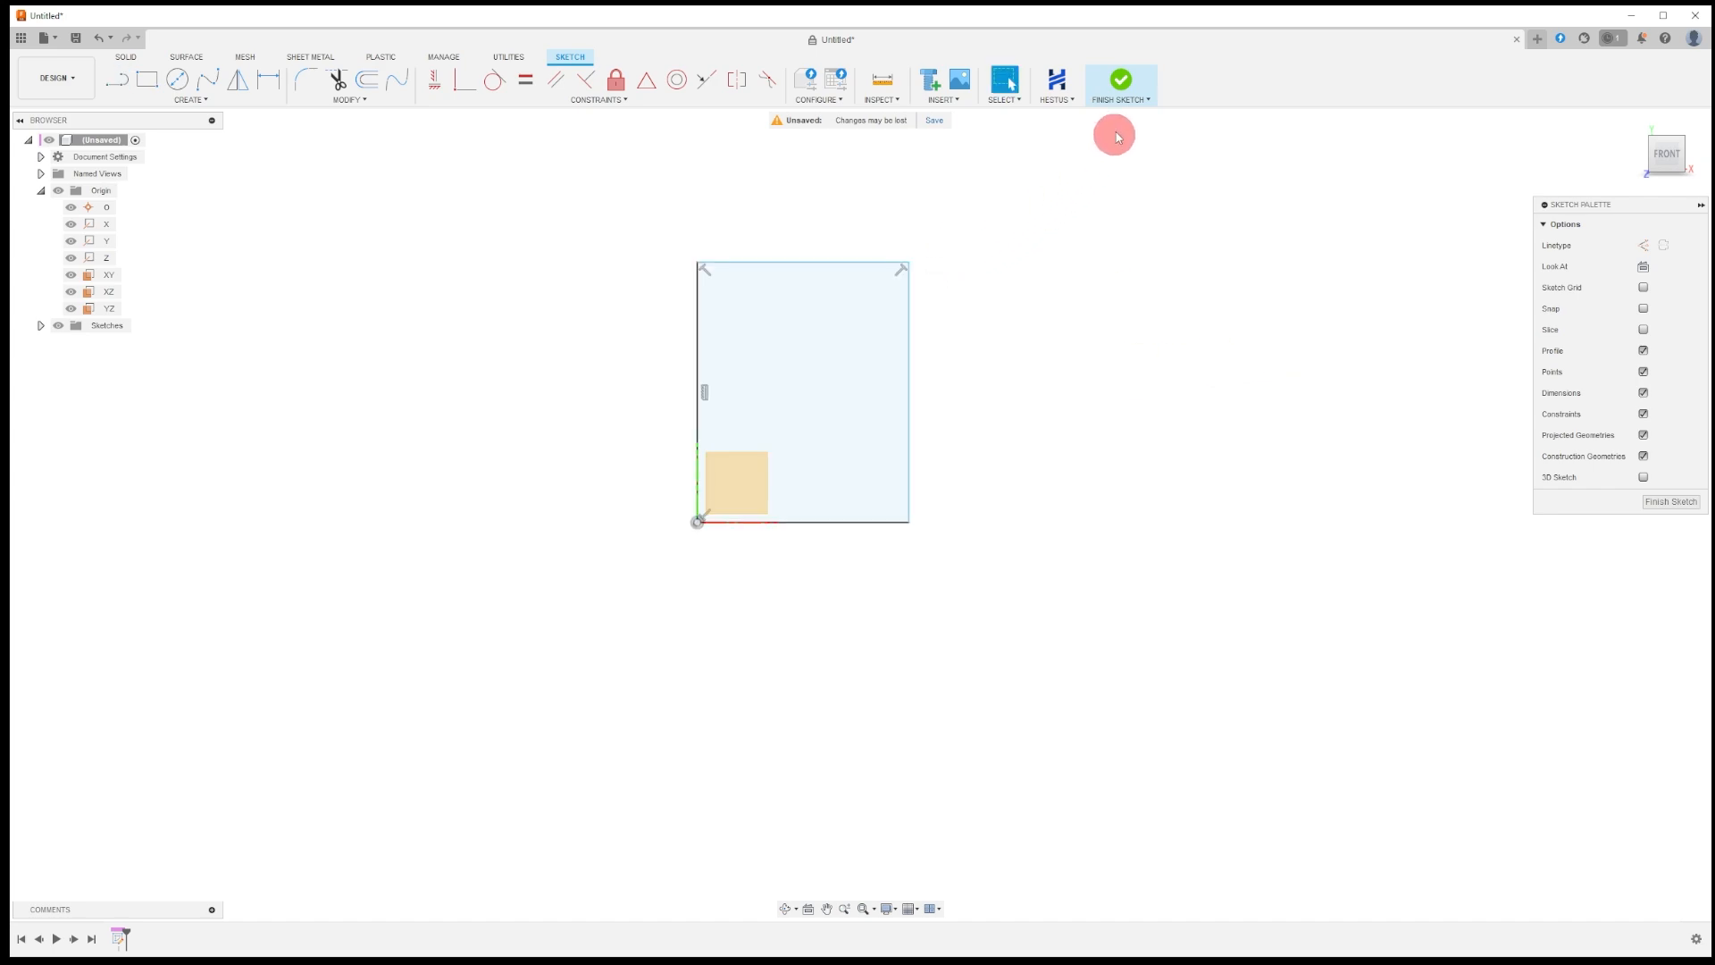
pyautogui.click(1122, 85)
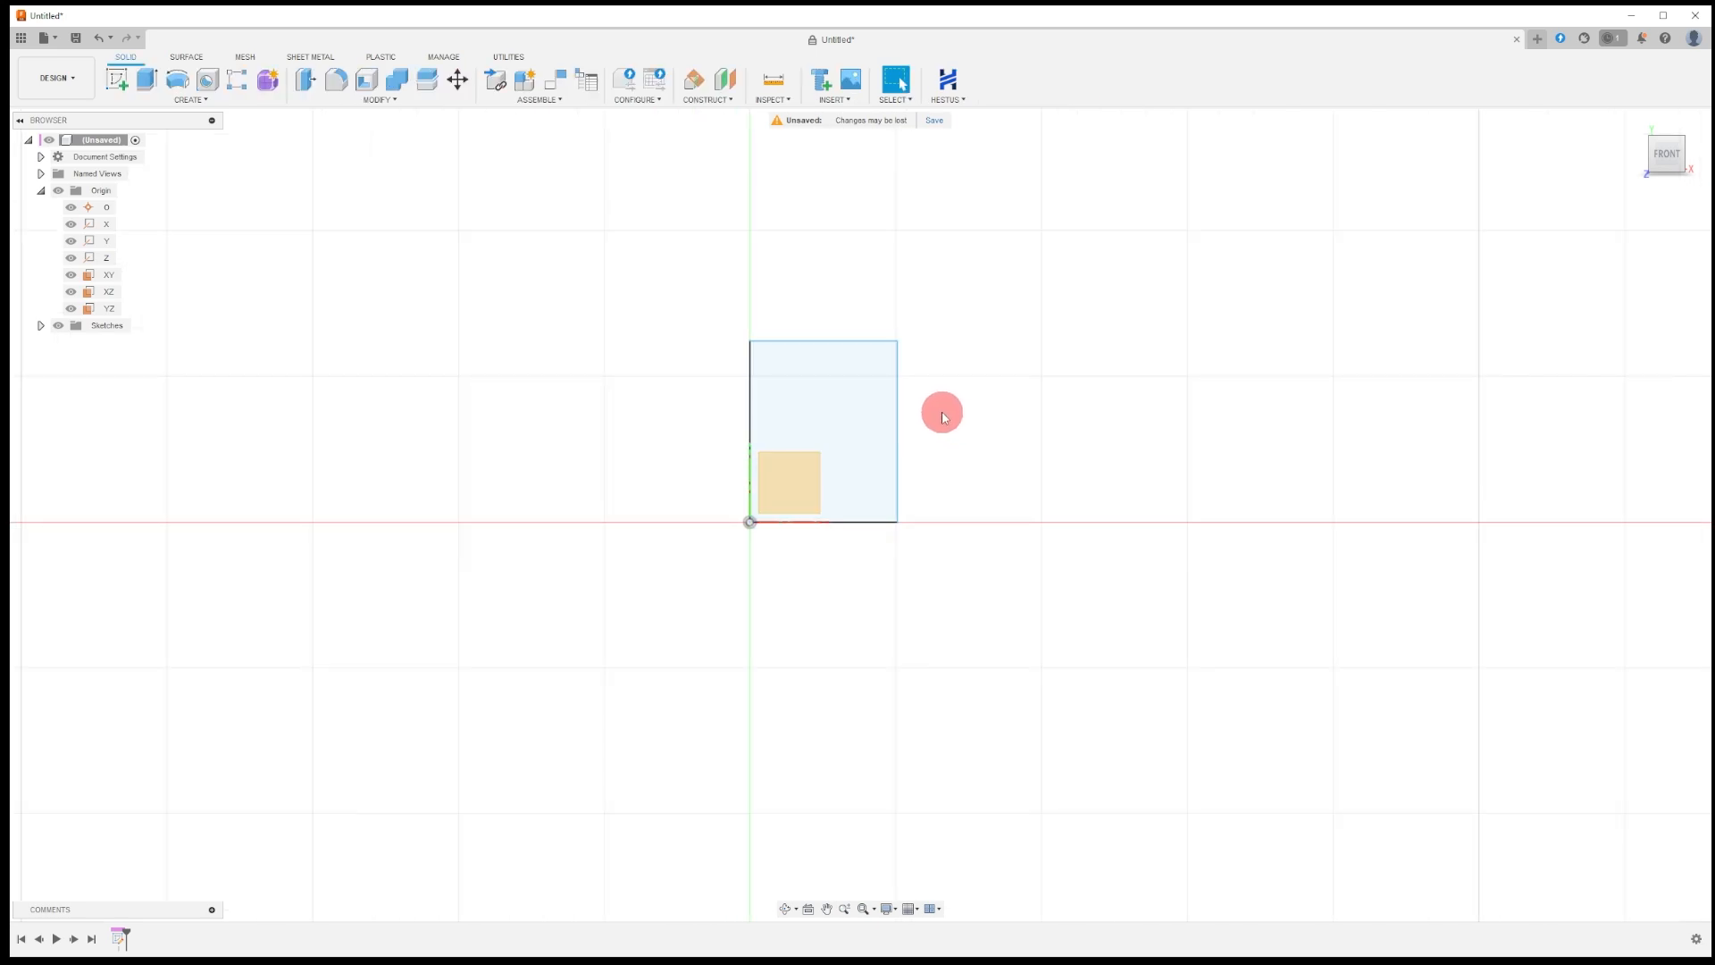
# Extrude the rectangular profile about 0.131 cm toward the front as a new body with a 0 degree taper angle.
pyautogui.click(148, 82)
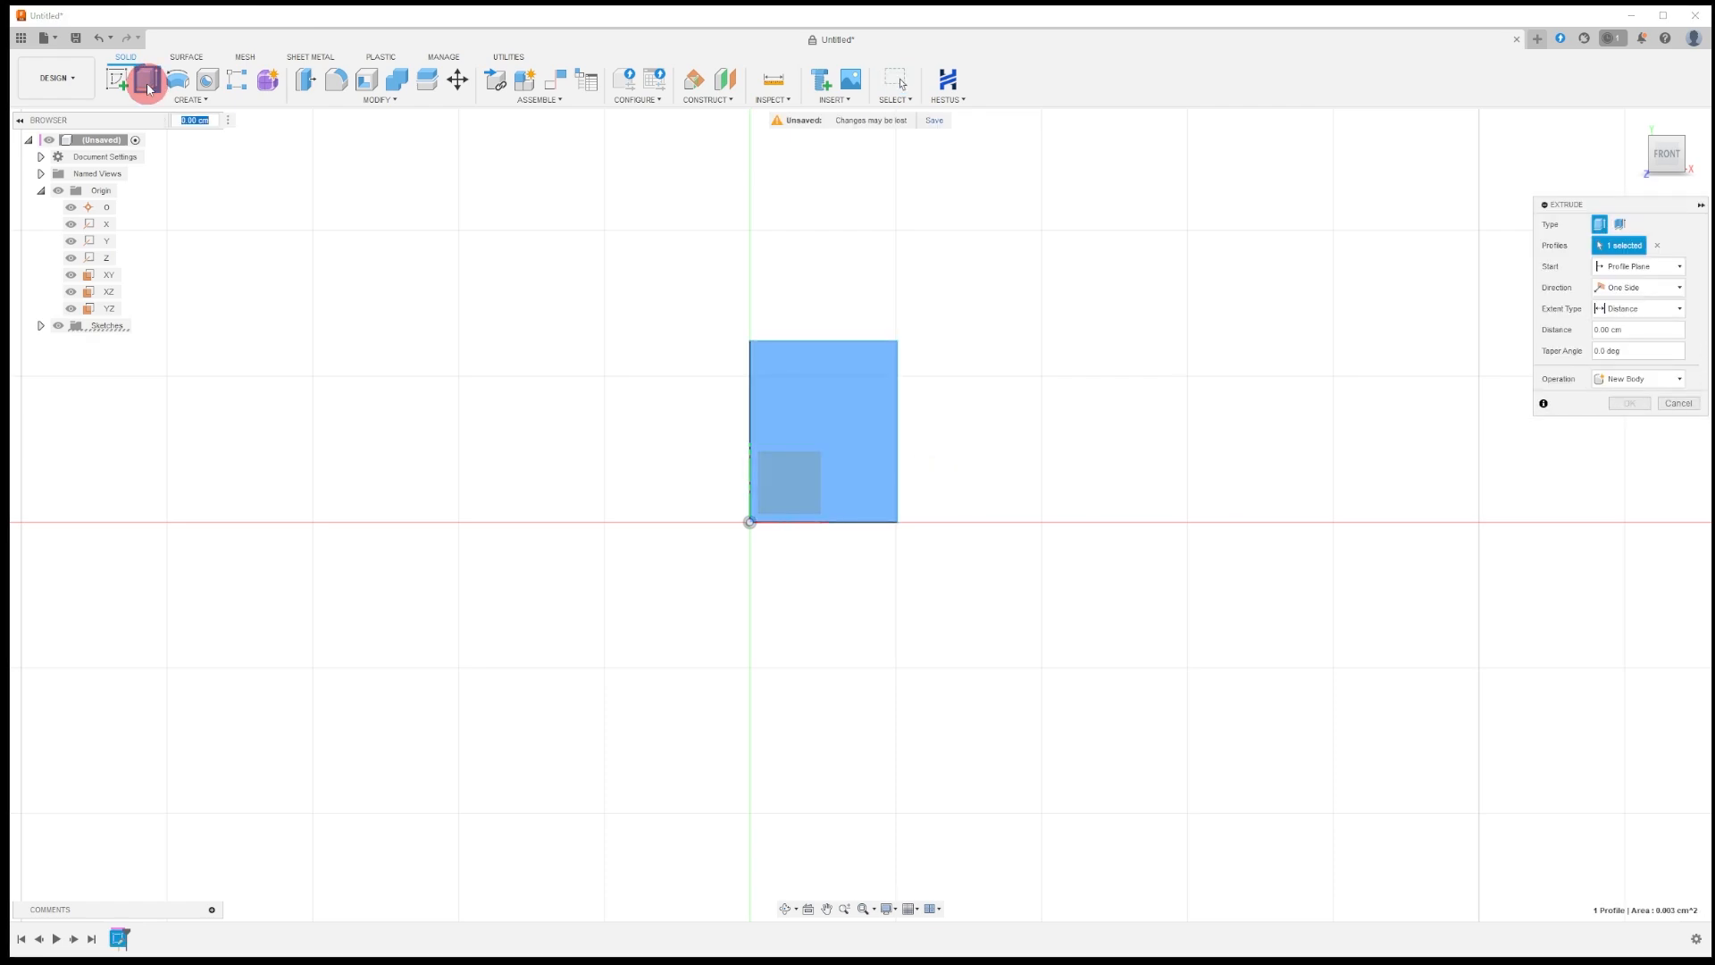
pyautogui.click(786, 909)
pyautogui.moveTo(858, 689)
pyautogui.mouseDown()
pyautogui.moveTo(850, 640)
pyautogui.moveTo(766, 647)
pyautogui.moveTo(731, 705)
pyautogui.moveTo(855, 511)
pyautogui.mouseUp()
pyautogui.press('Escape')
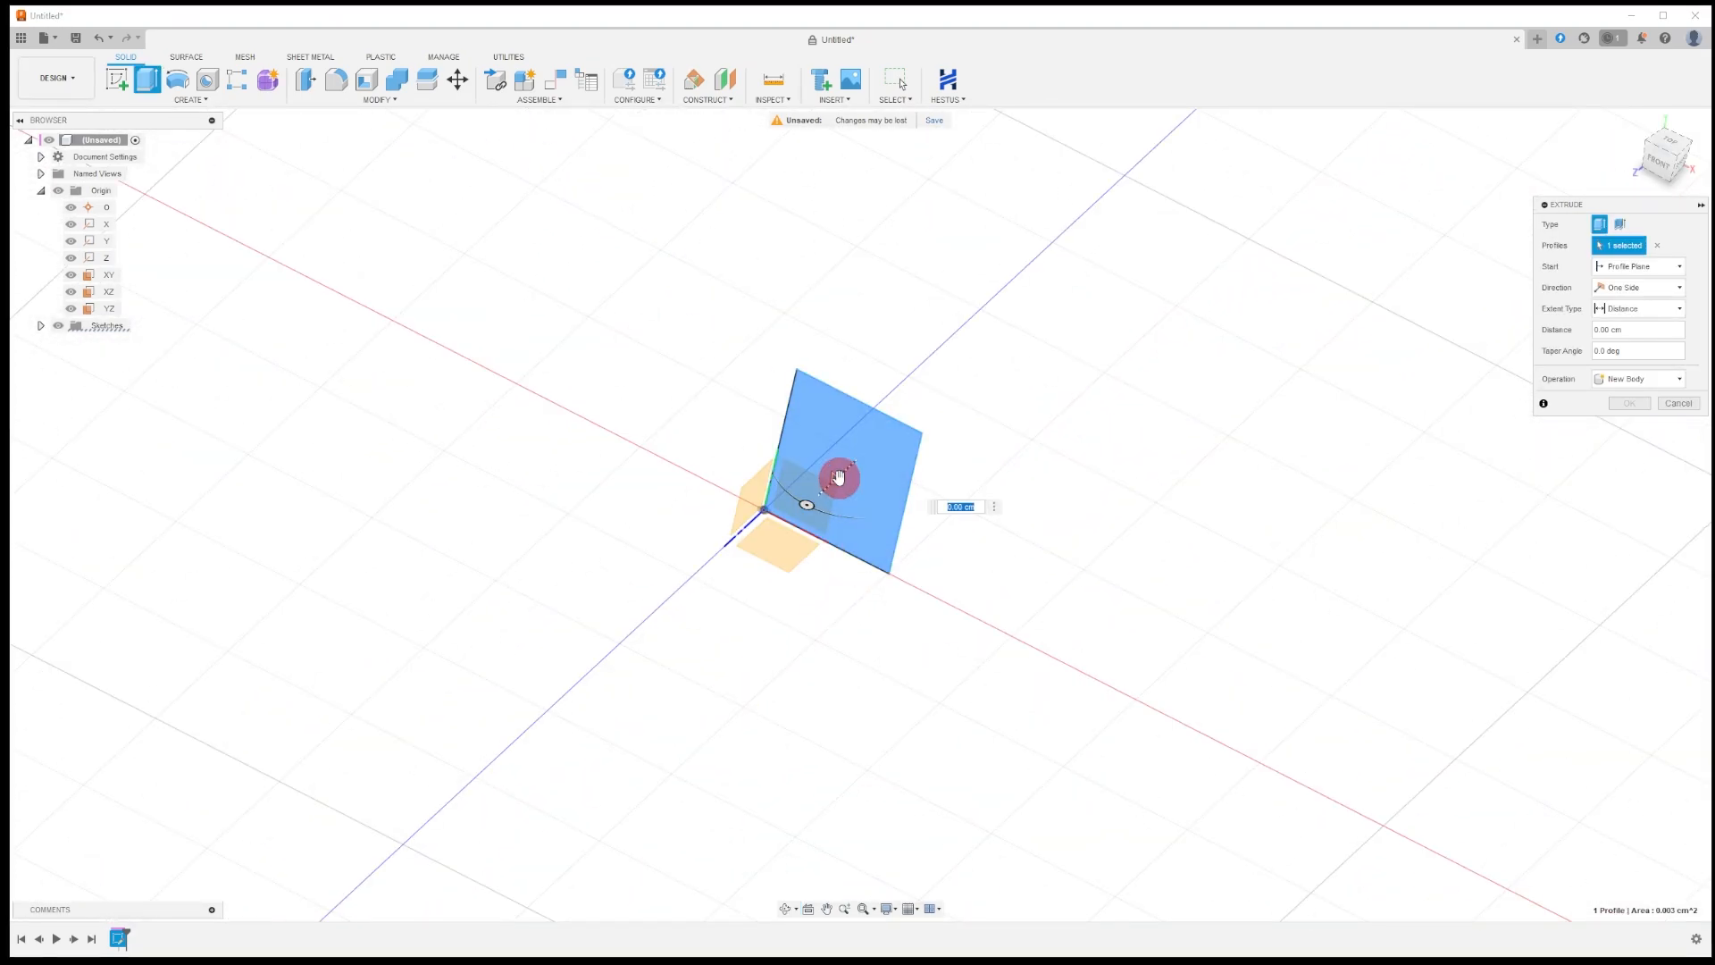
pyautogui.moveTo(836, 480); pyautogui.dragTo(667, 612)
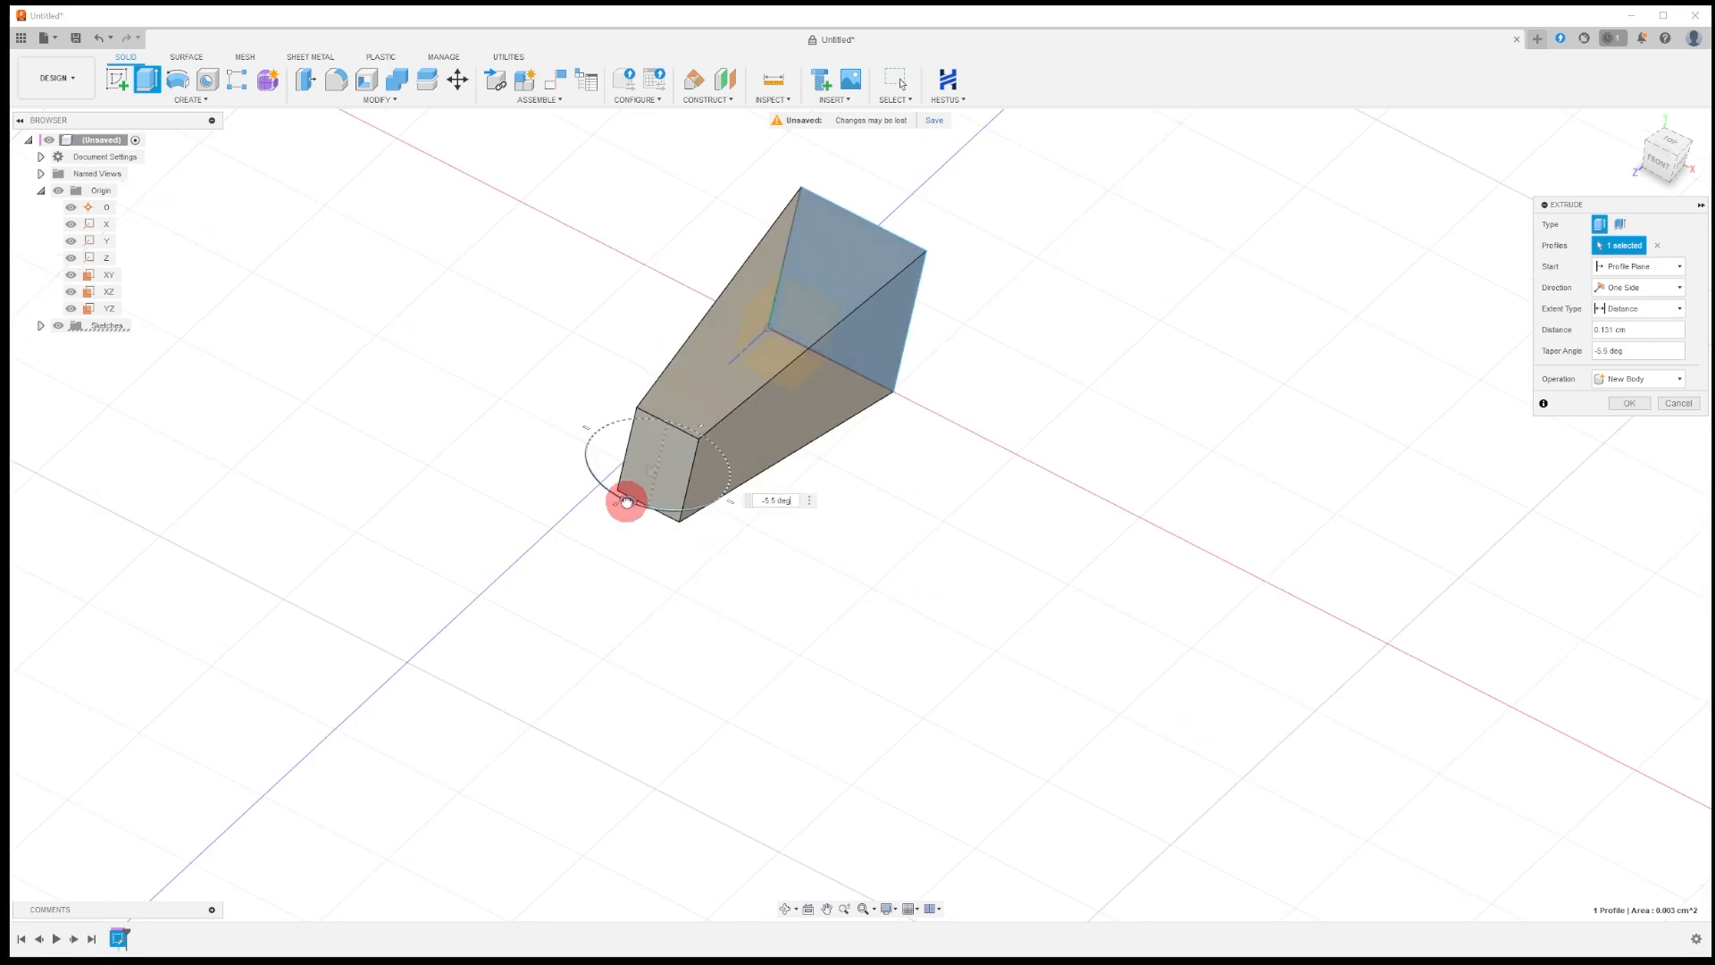
pyautogui.moveTo(627, 502)
pyautogui.mouseDown()
pyautogui.moveTo(673, 510)
pyautogui.moveTo(589, 474)
pyautogui.moveTo(632, 494)
pyautogui.mouseUp()
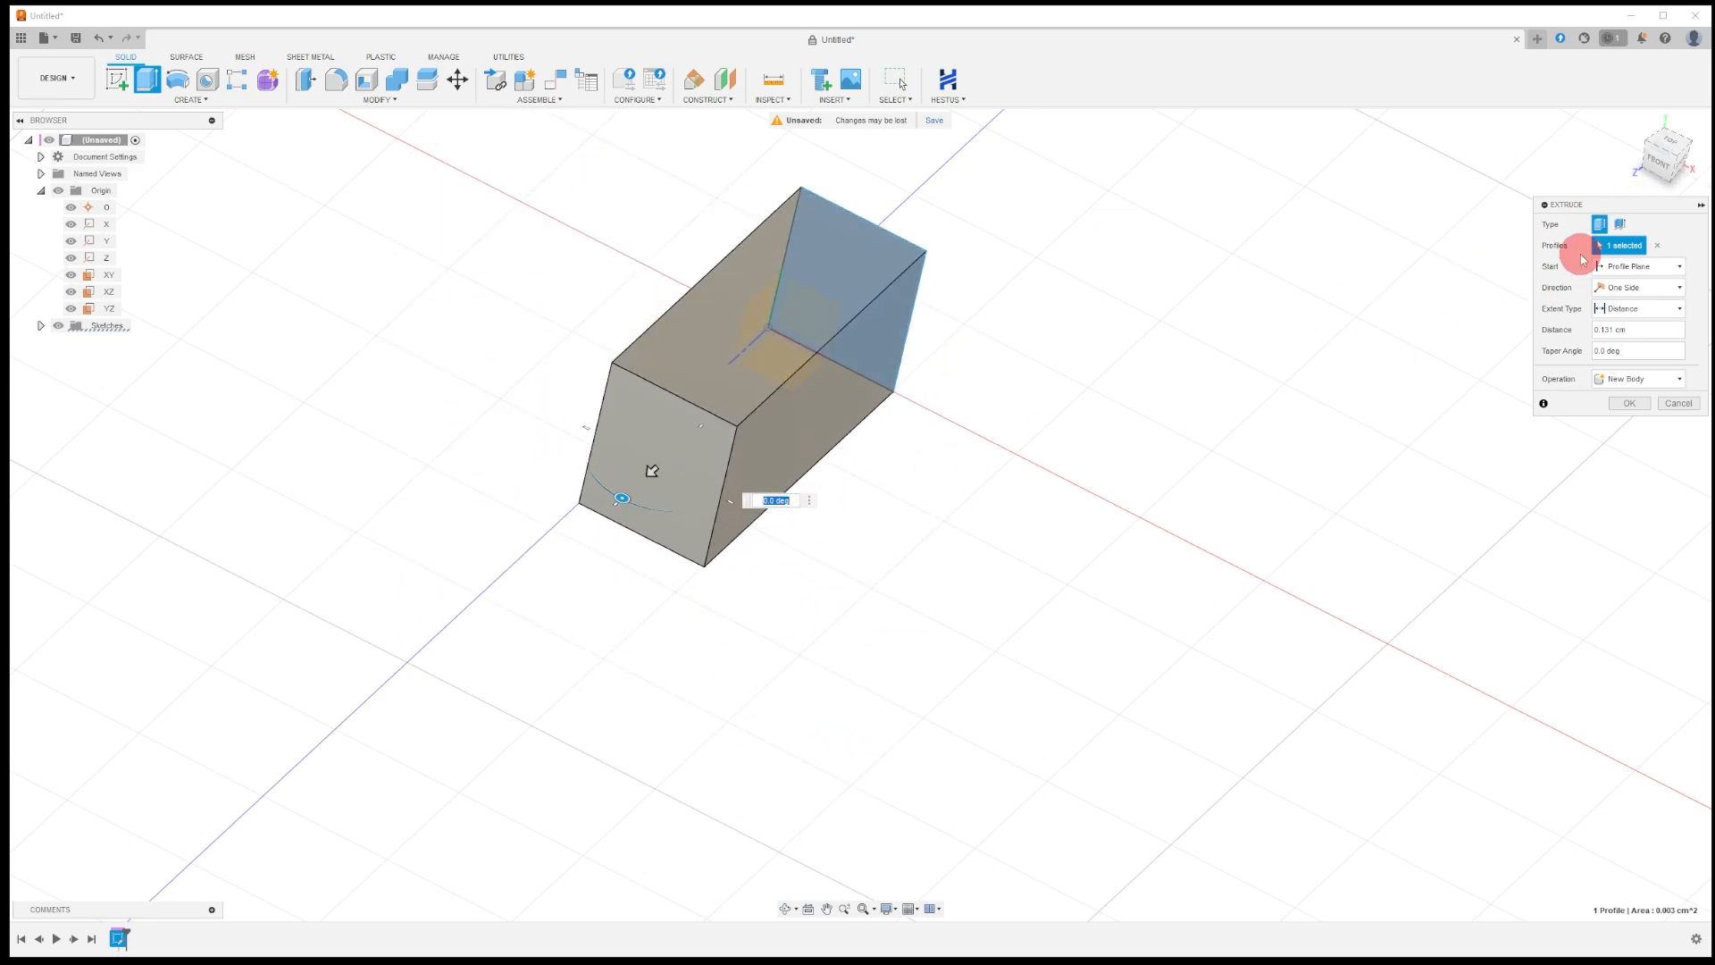
pyautogui.click(1630, 403)
# Examine the extruded block up close in isometric view and turned toward its right side.
pyautogui.scroll(2, 662, 365)
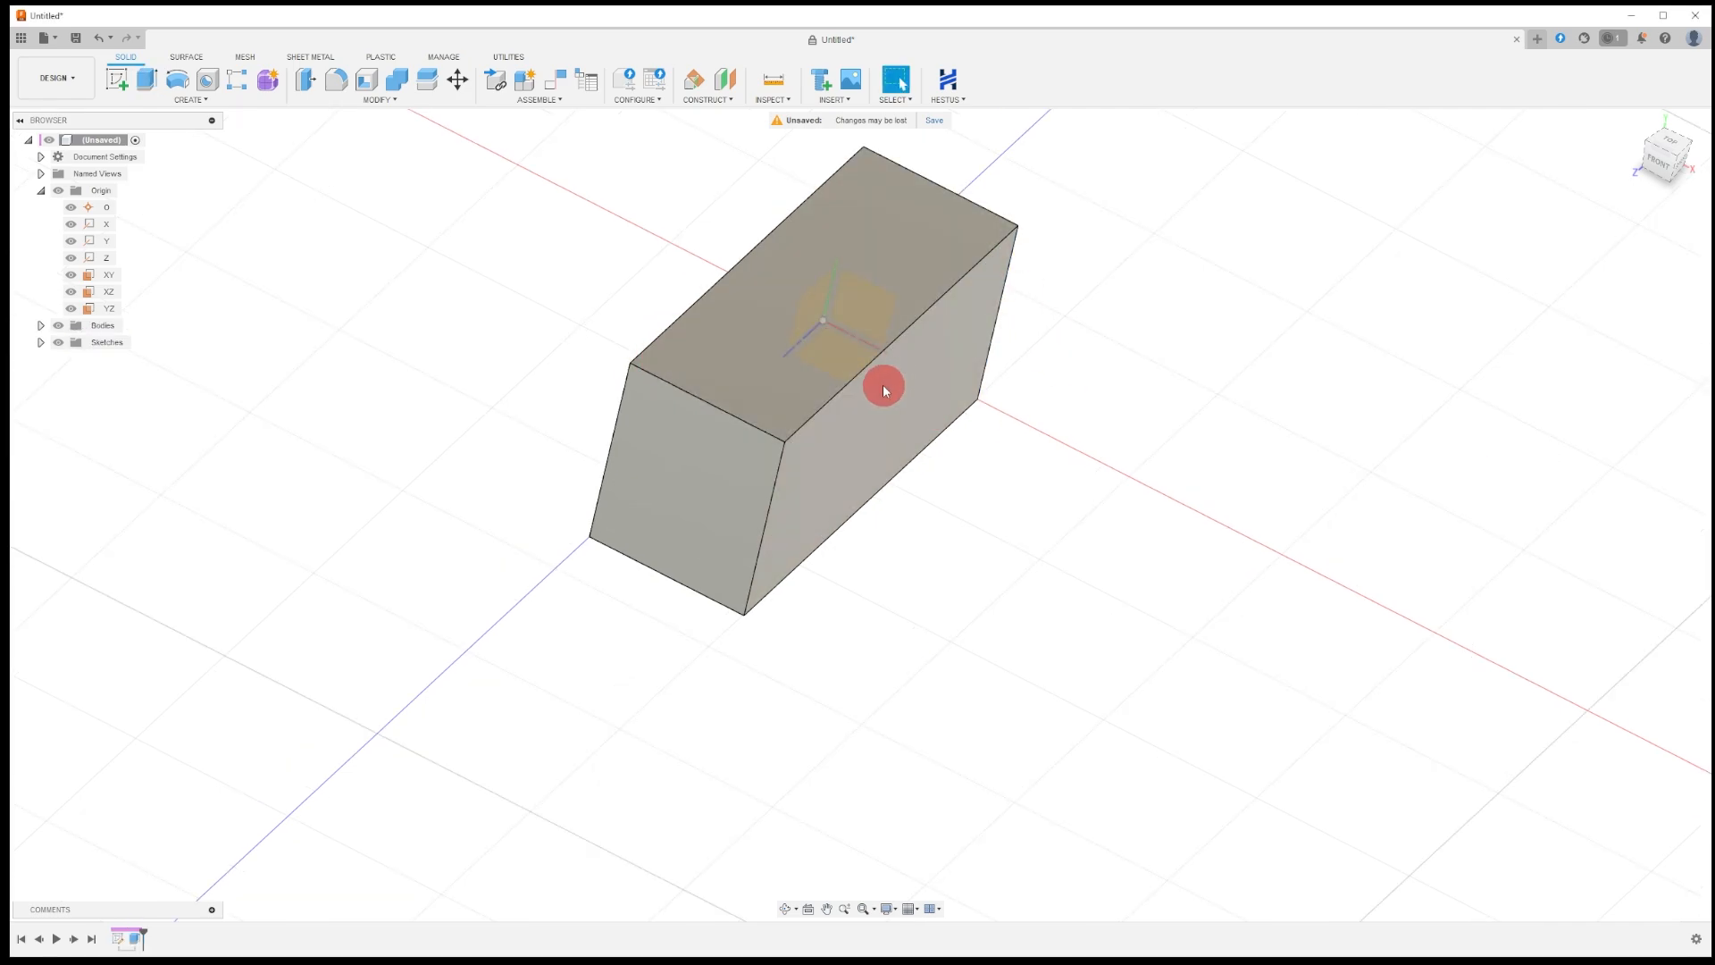
pyautogui.click(1678, 159)
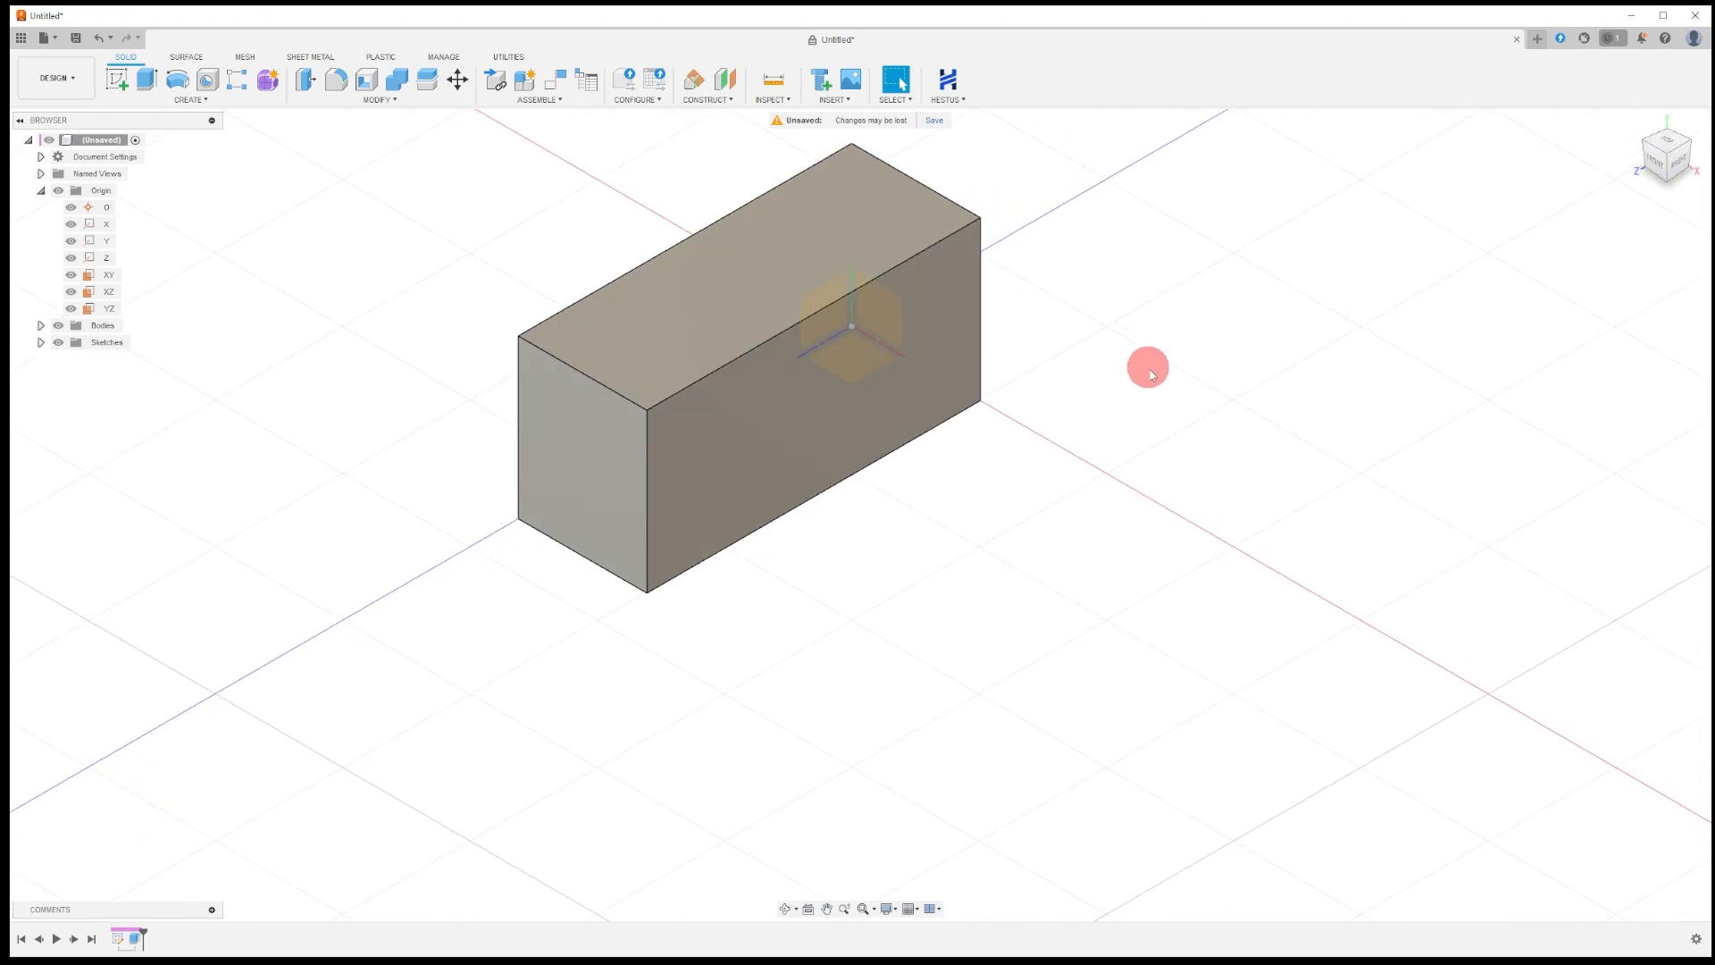
pyautogui.click(1676, 157)
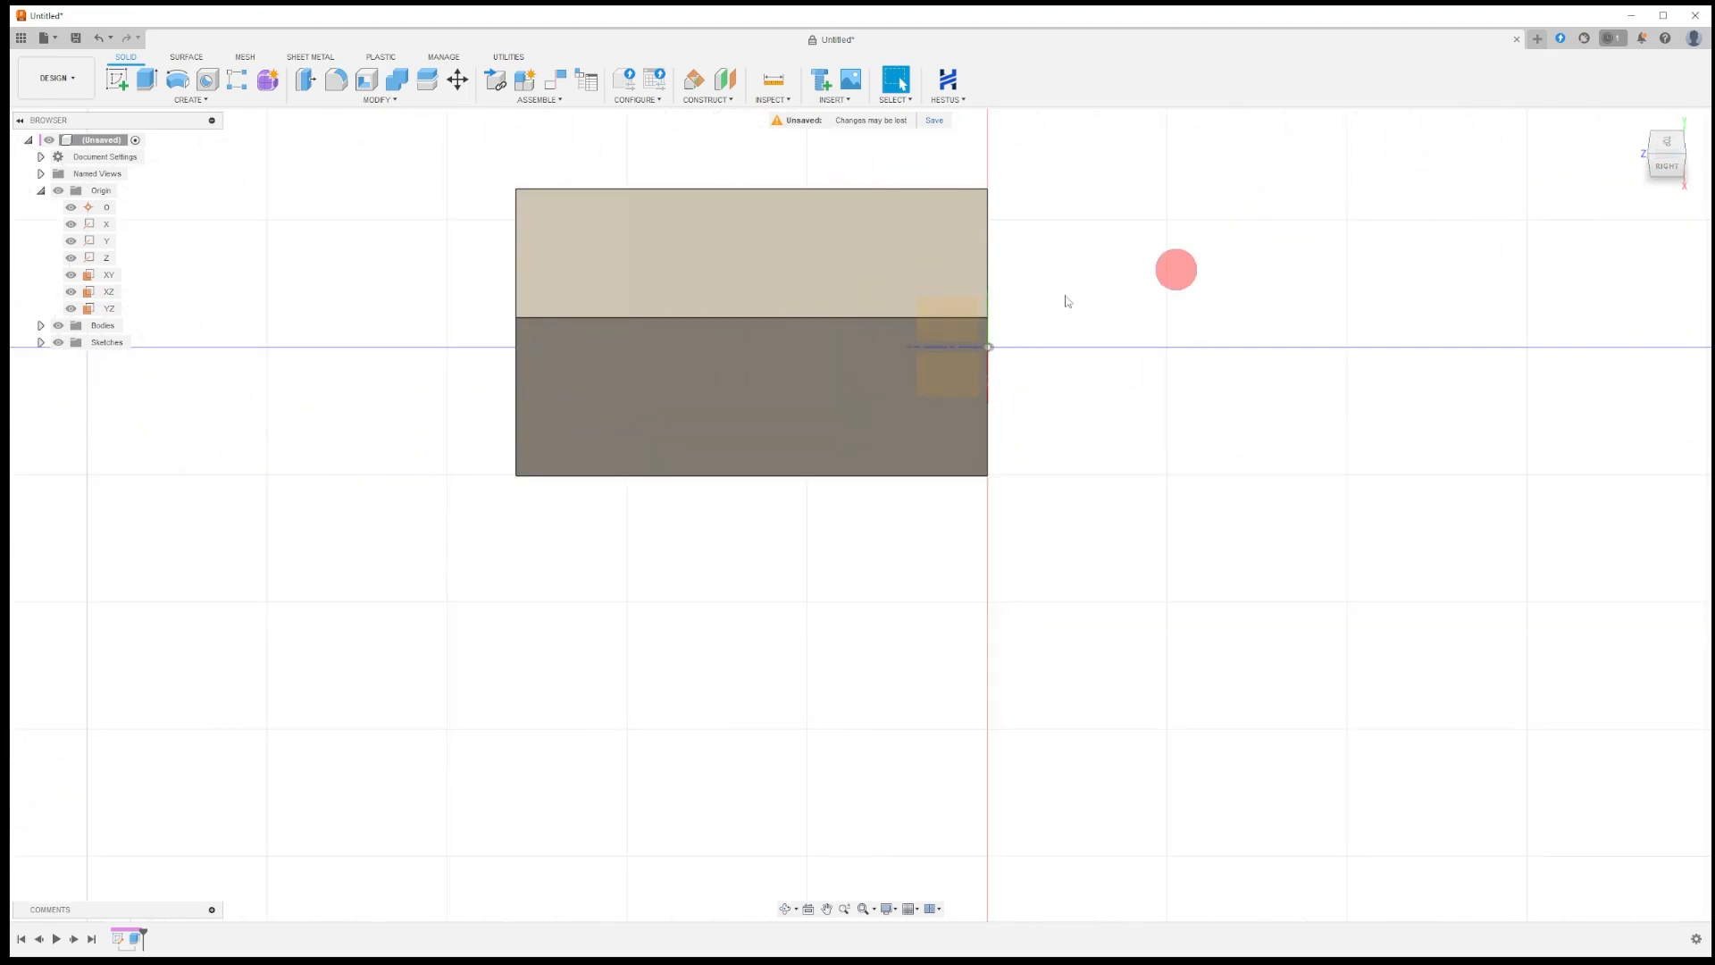
# Inspect the block from its right and left sides and from the isometric corner views.
pyautogui.click(1684, 157)
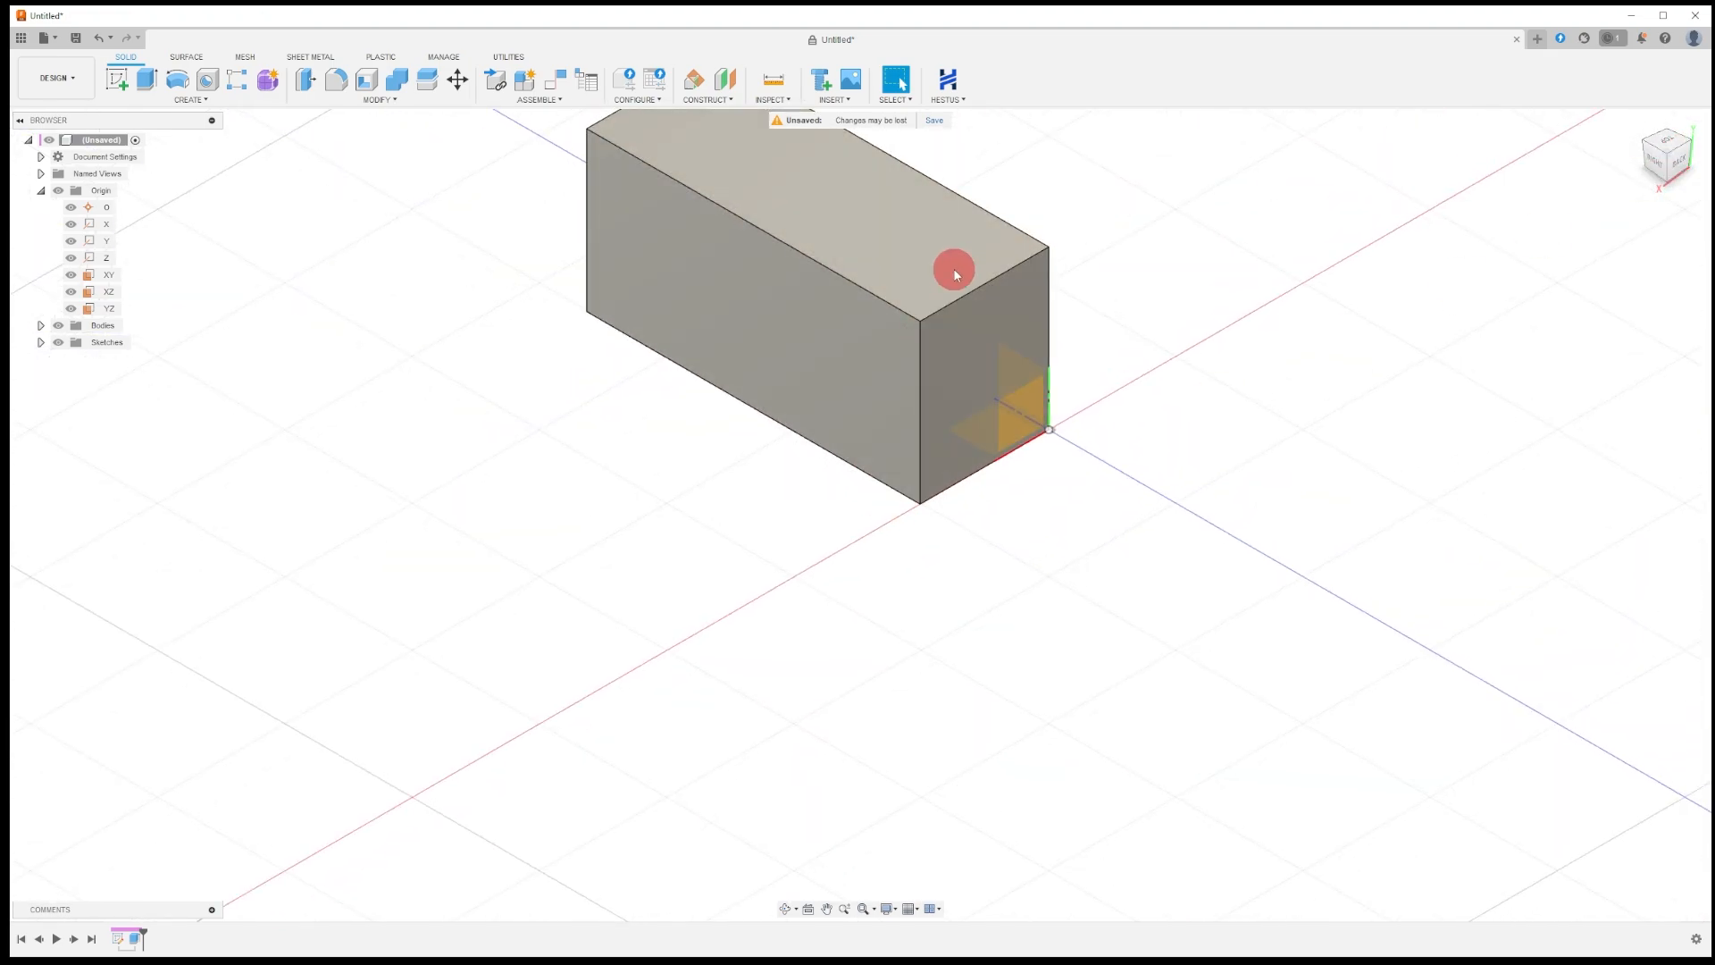
pyautogui.click(1651, 159)
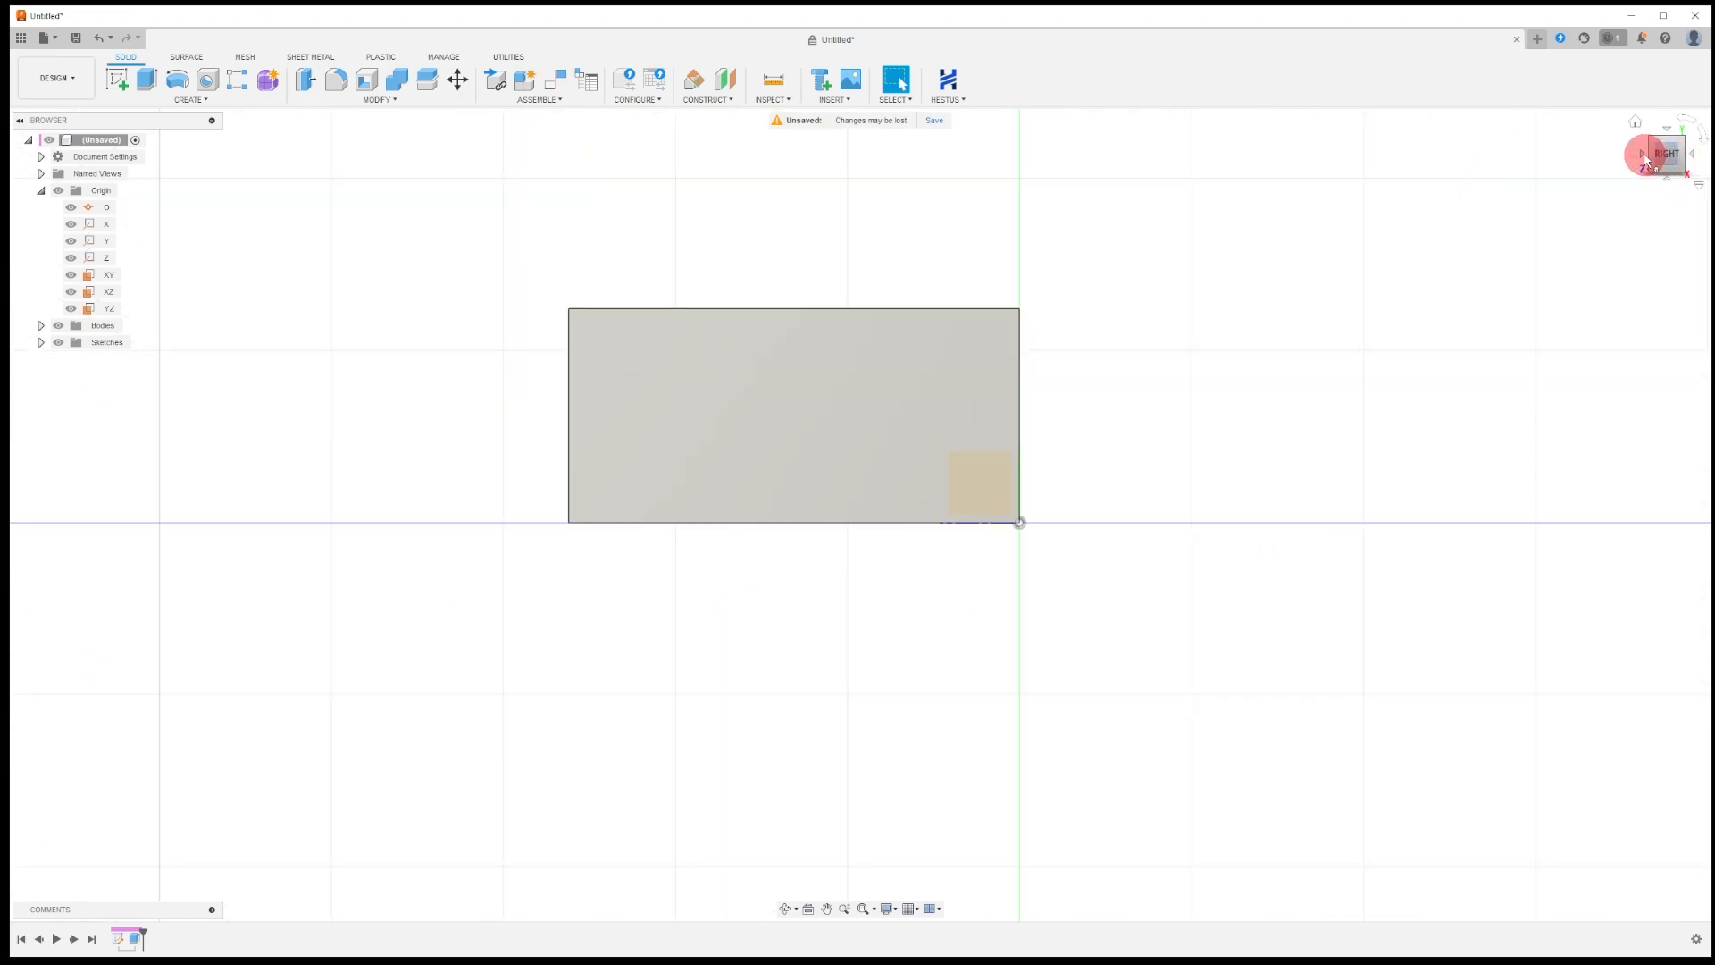
pyautogui.click(1646, 159)
pyautogui.click(1648, 159)
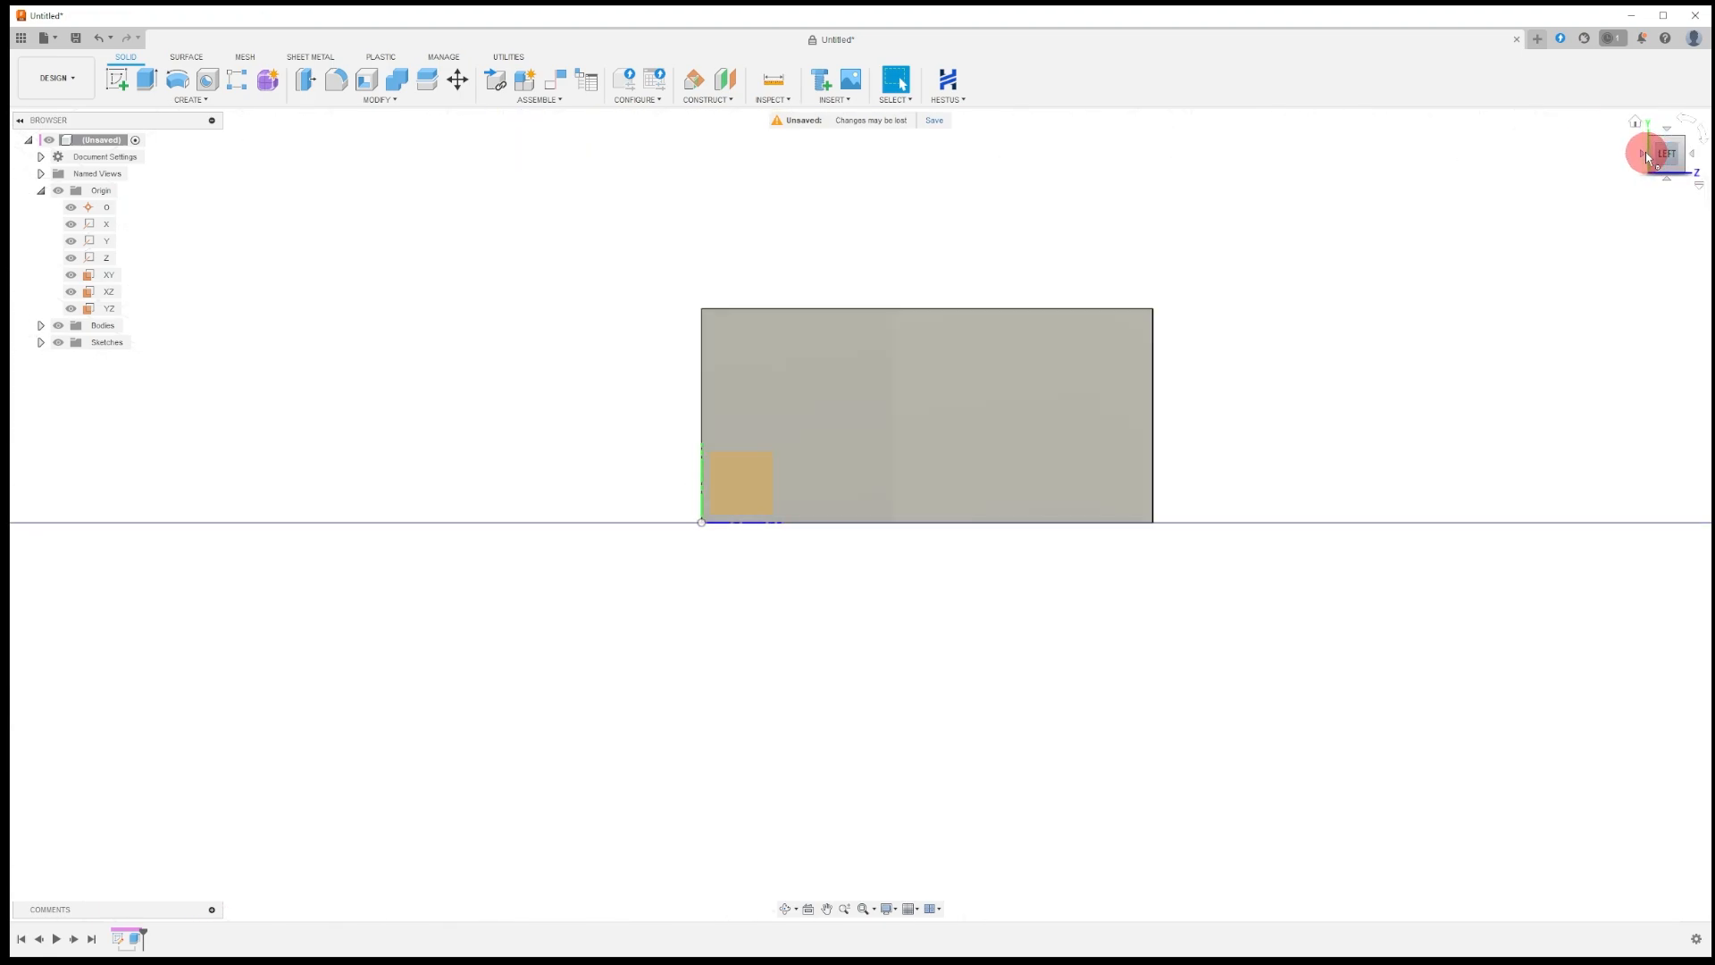
pyautogui.click(1644, 147)
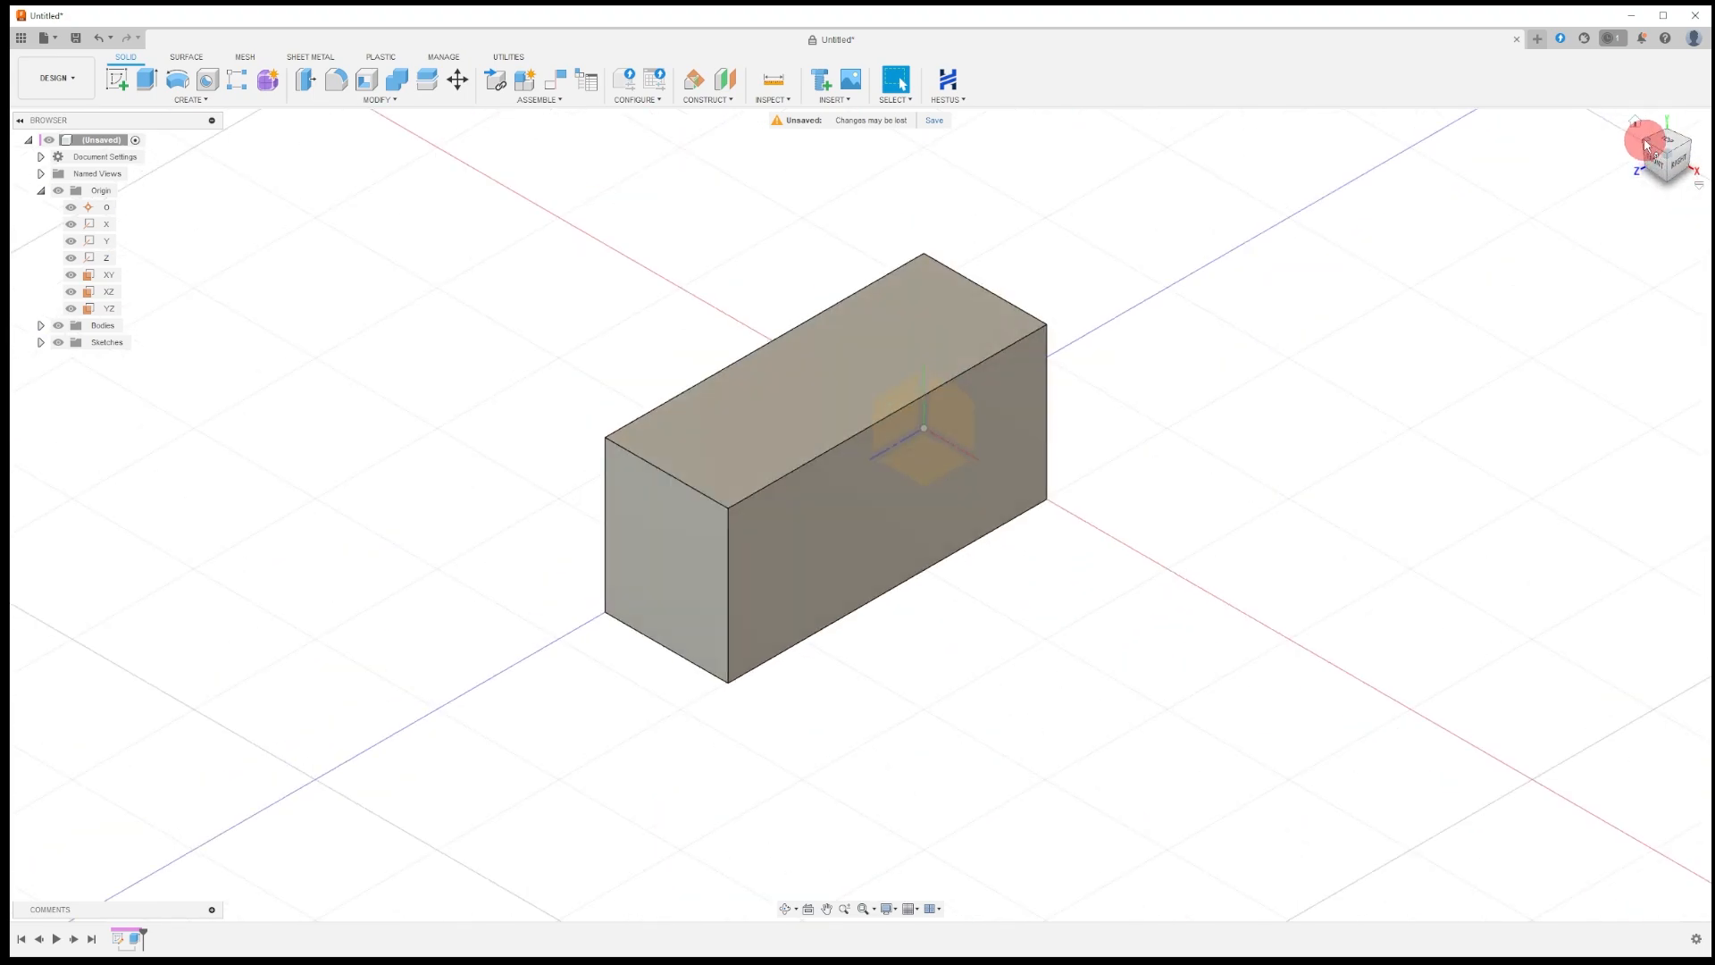
pyautogui.click(1644, 143)
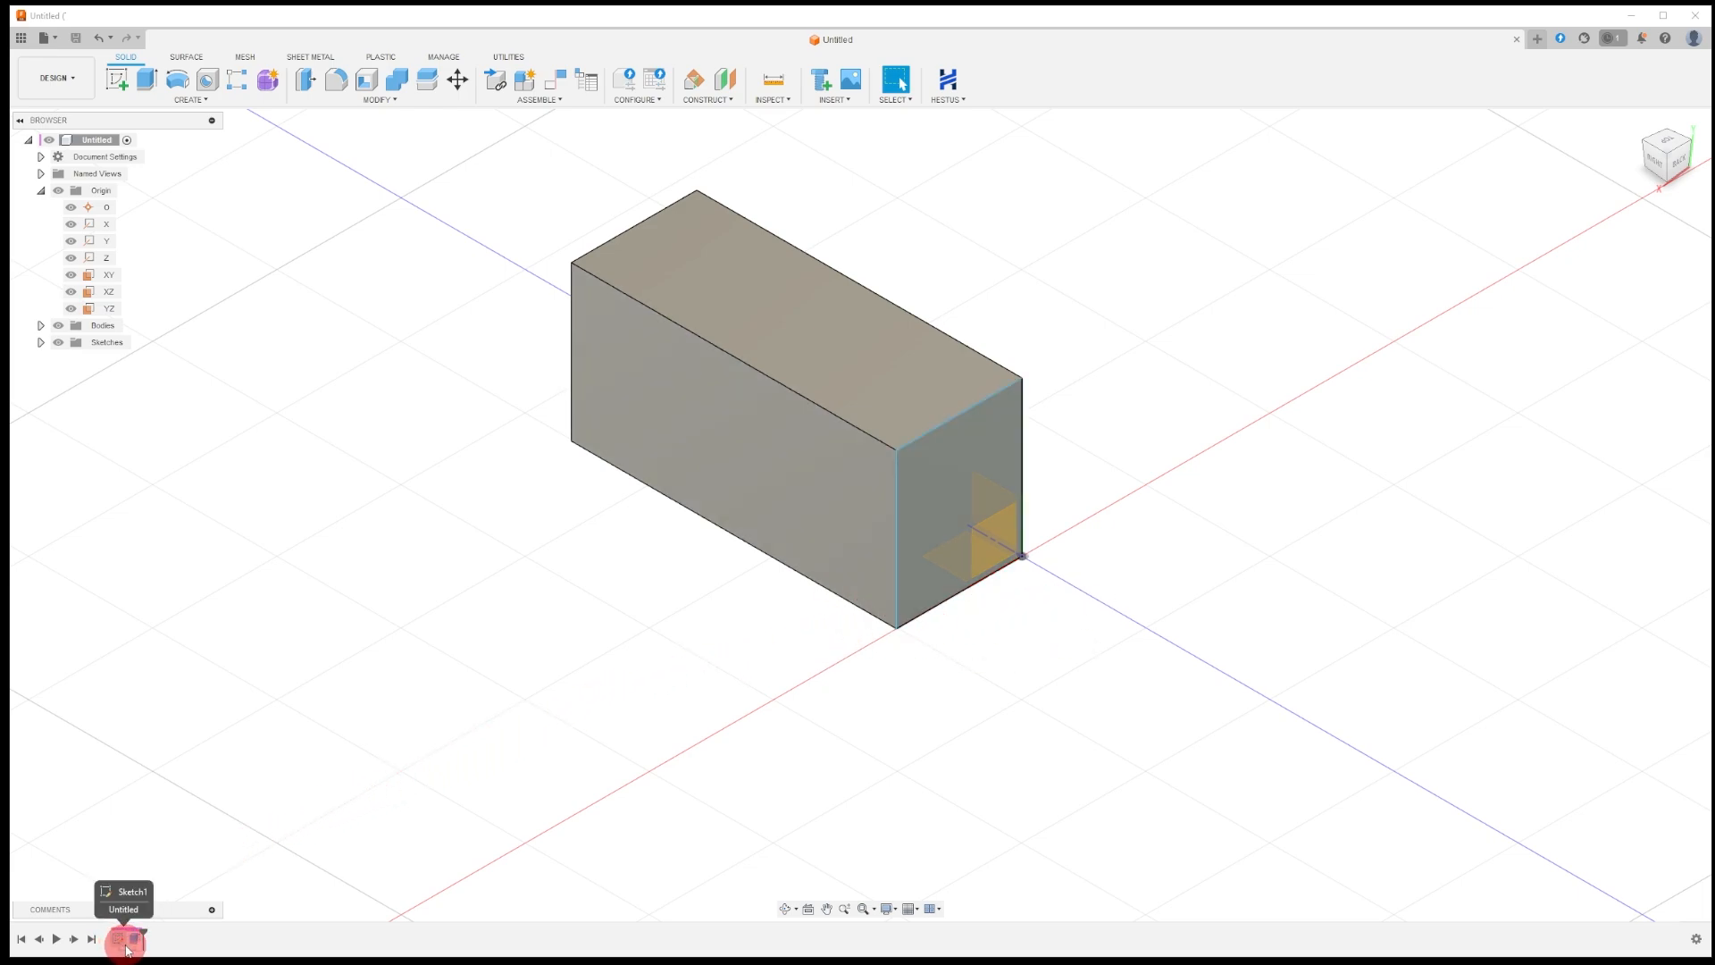
# Step the design history back to before the sketch and forward again through the extrusion.
pyautogui.click(38, 938)
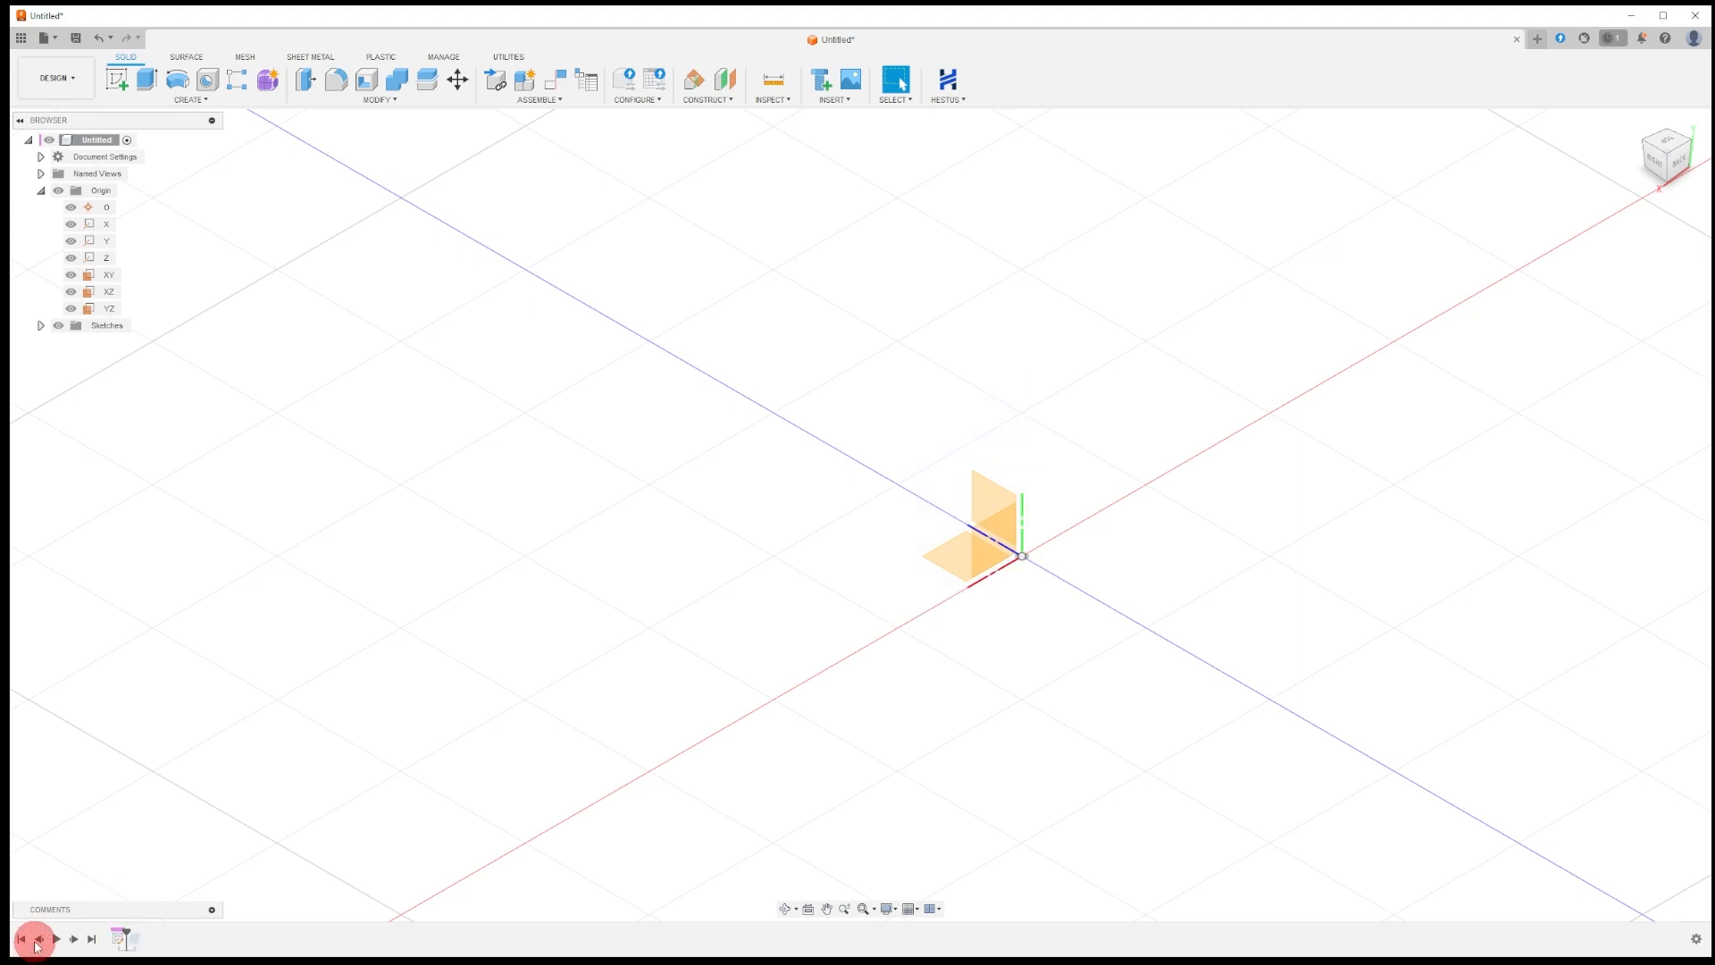
pyautogui.click(38, 940)
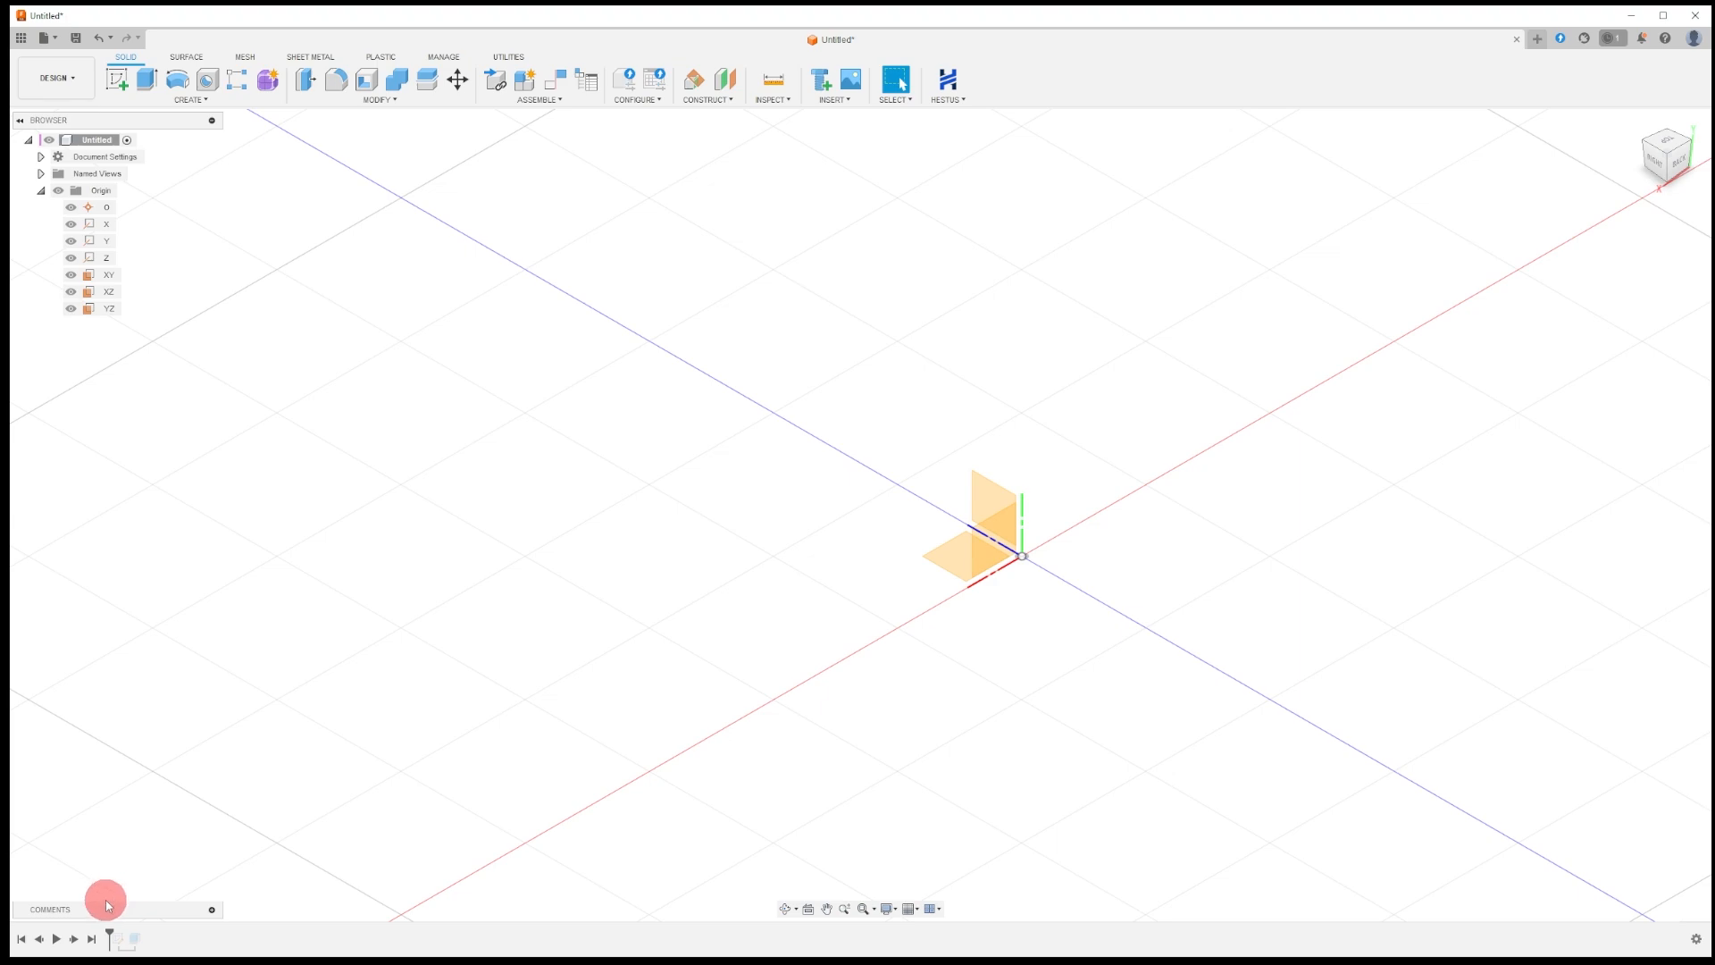
pyautogui.click(75, 939)
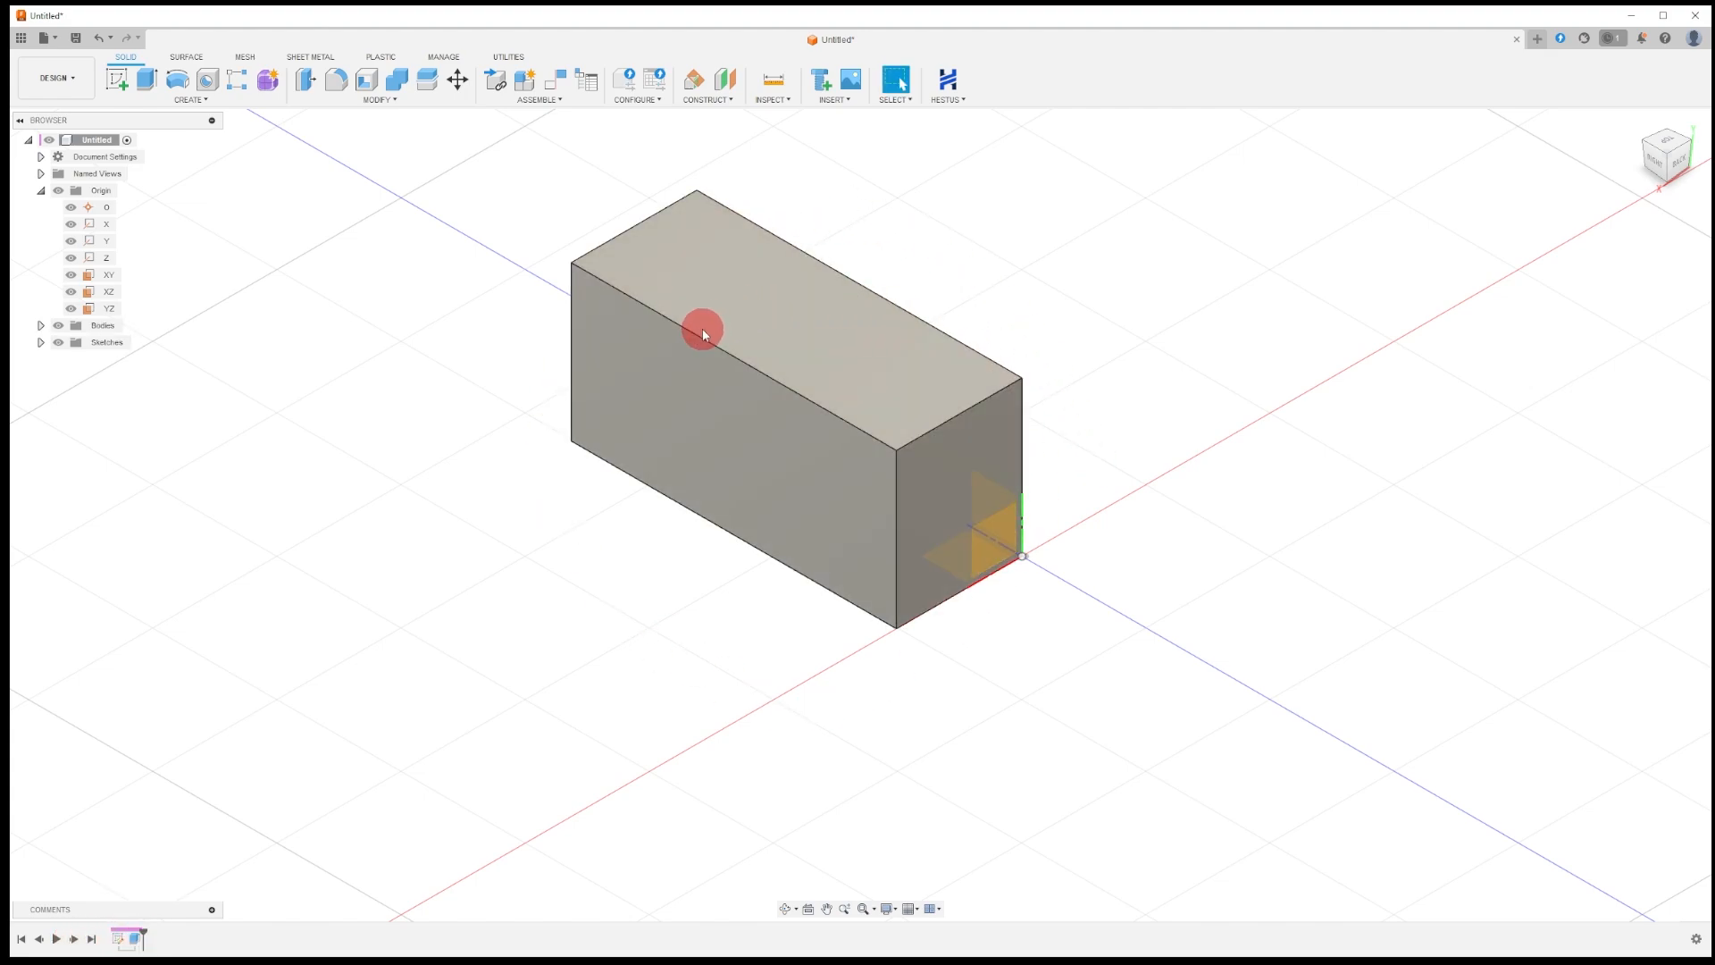
# Edit the block's base sketch and draw two lines from the rectangle's upper corners meeting in a centred V inside it.
pyautogui.rightClick(123, 943)
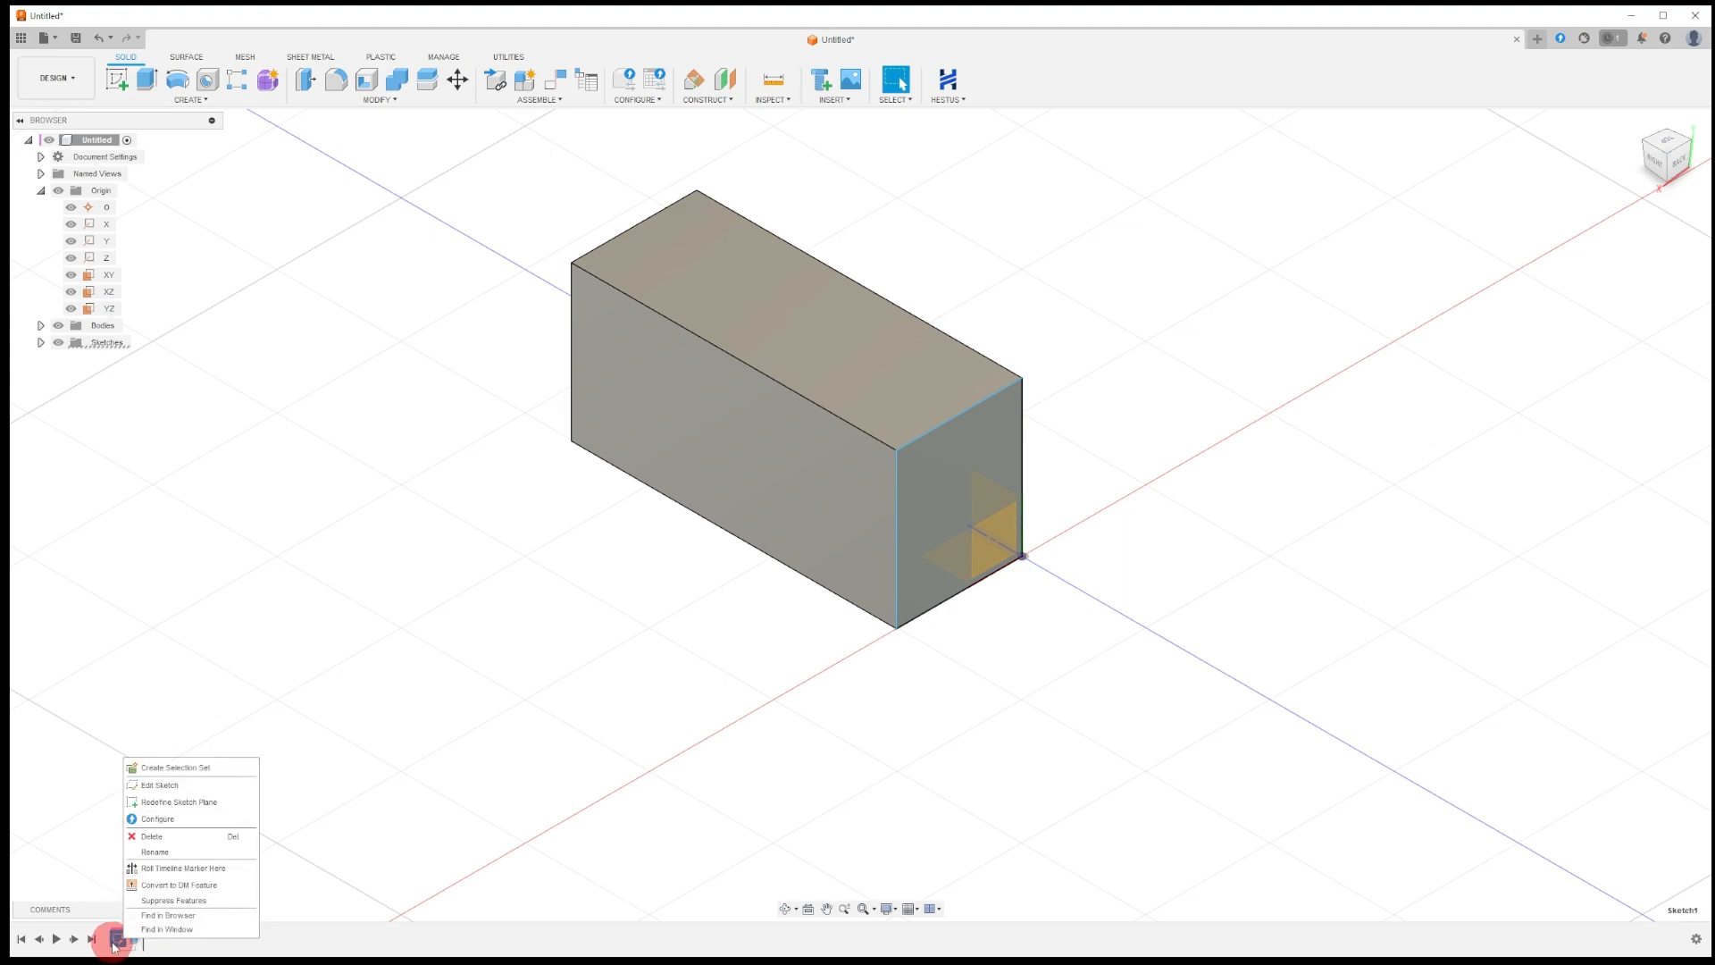
pyautogui.click(171, 786)
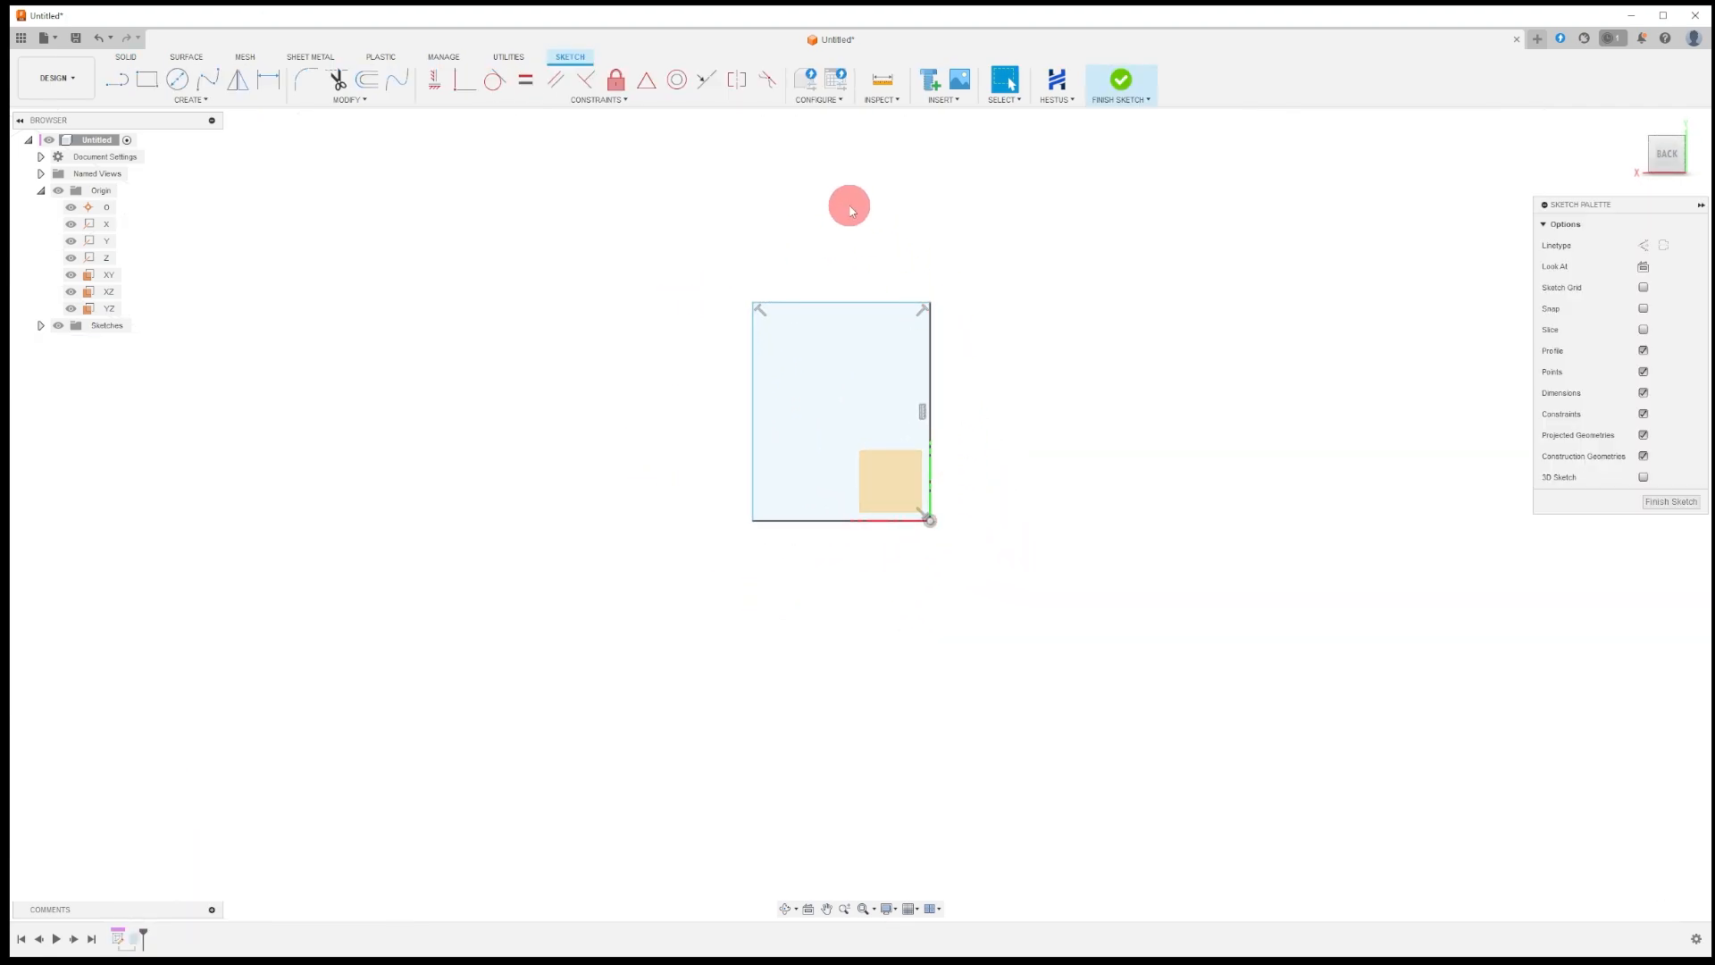
pyautogui.scroll(1, 722, 252)
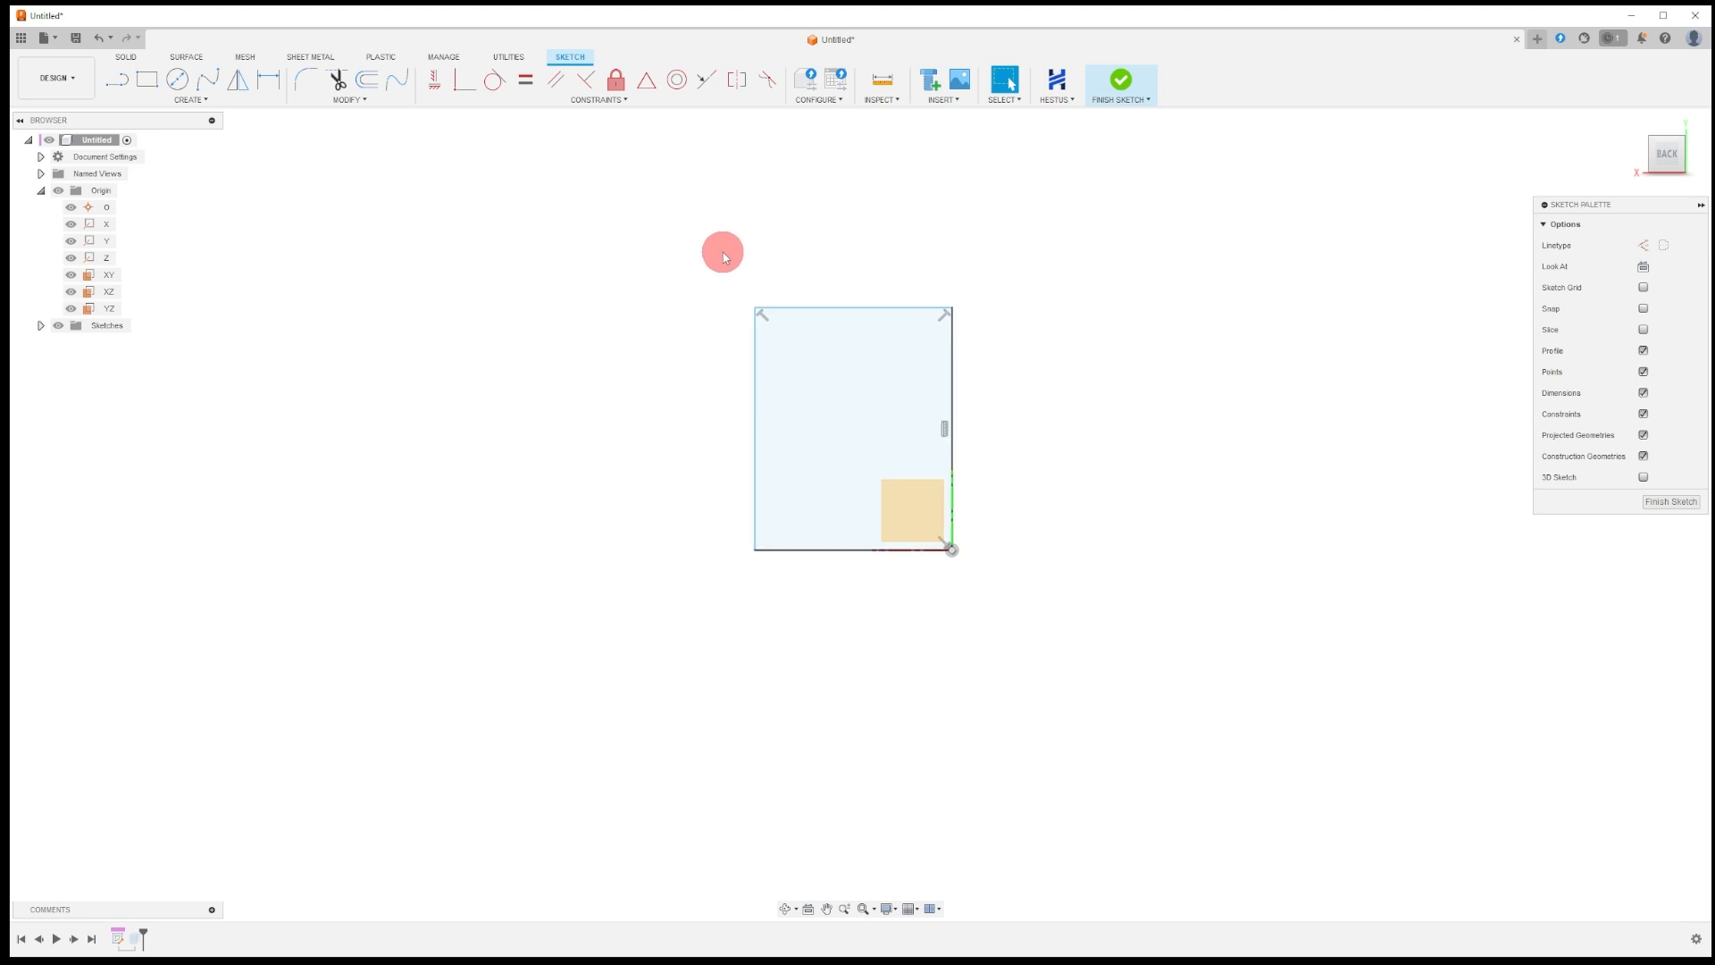
pyautogui.click(120, 85)
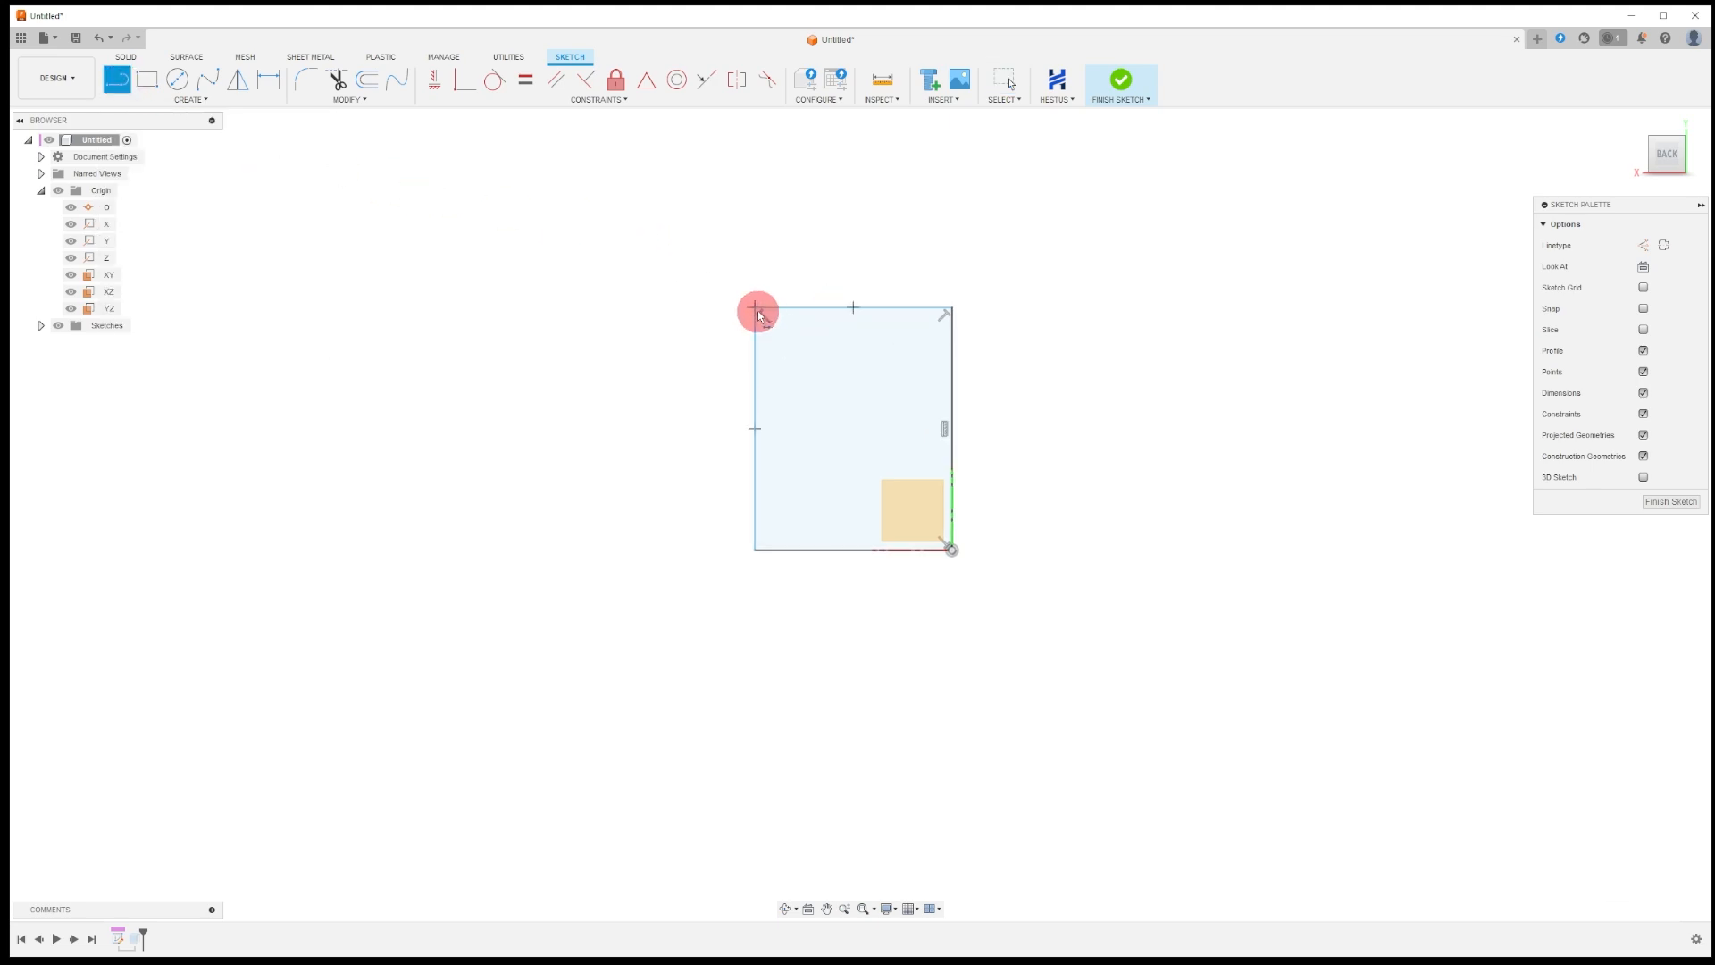
pyautogui.click(758, 312)
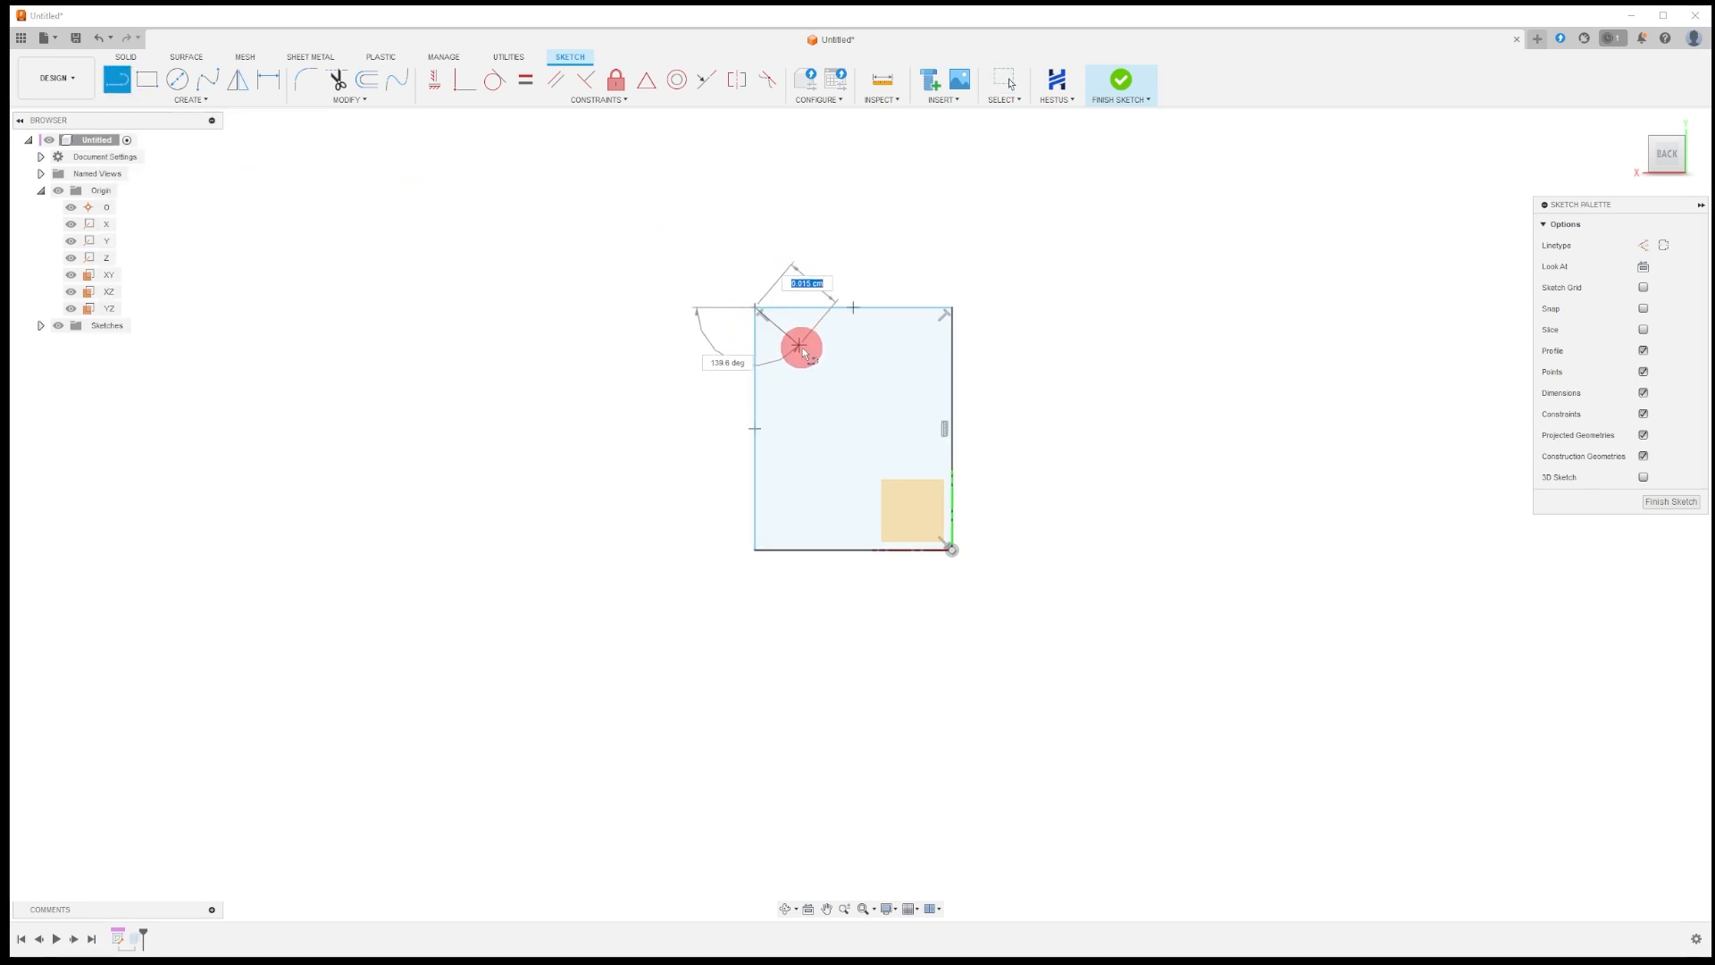
pyautogui.click(949, 310)
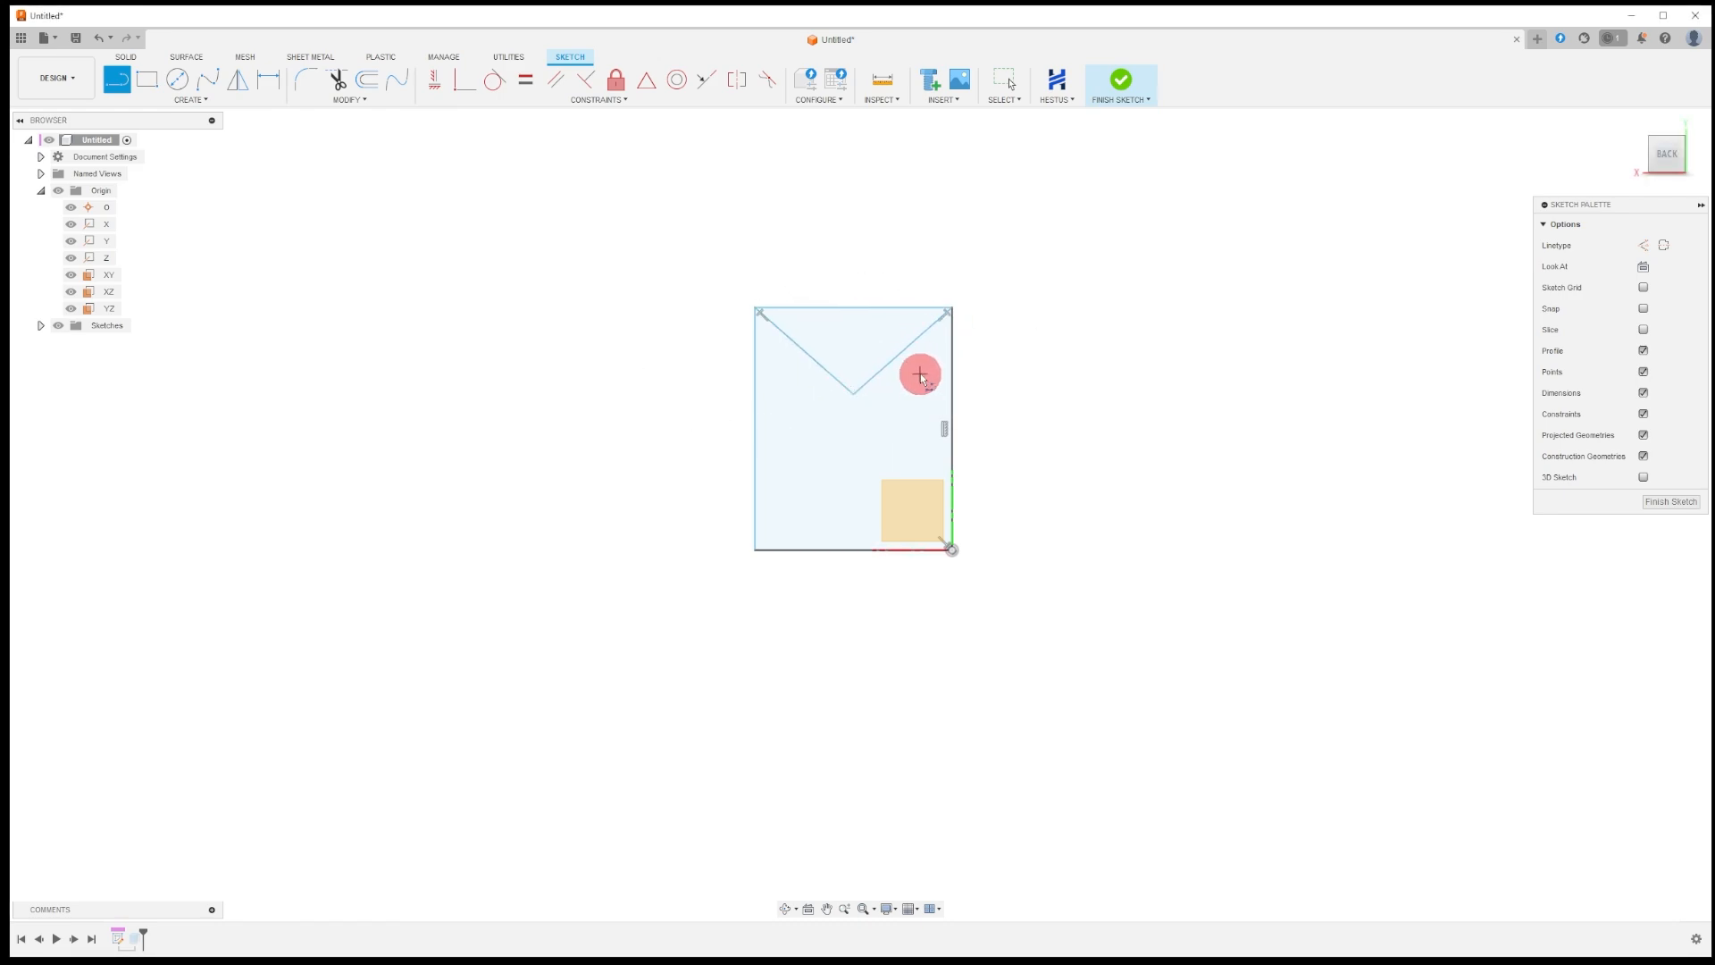
pyautogui.press('Escape')
pyautogui.scroll(1, 614, 346)
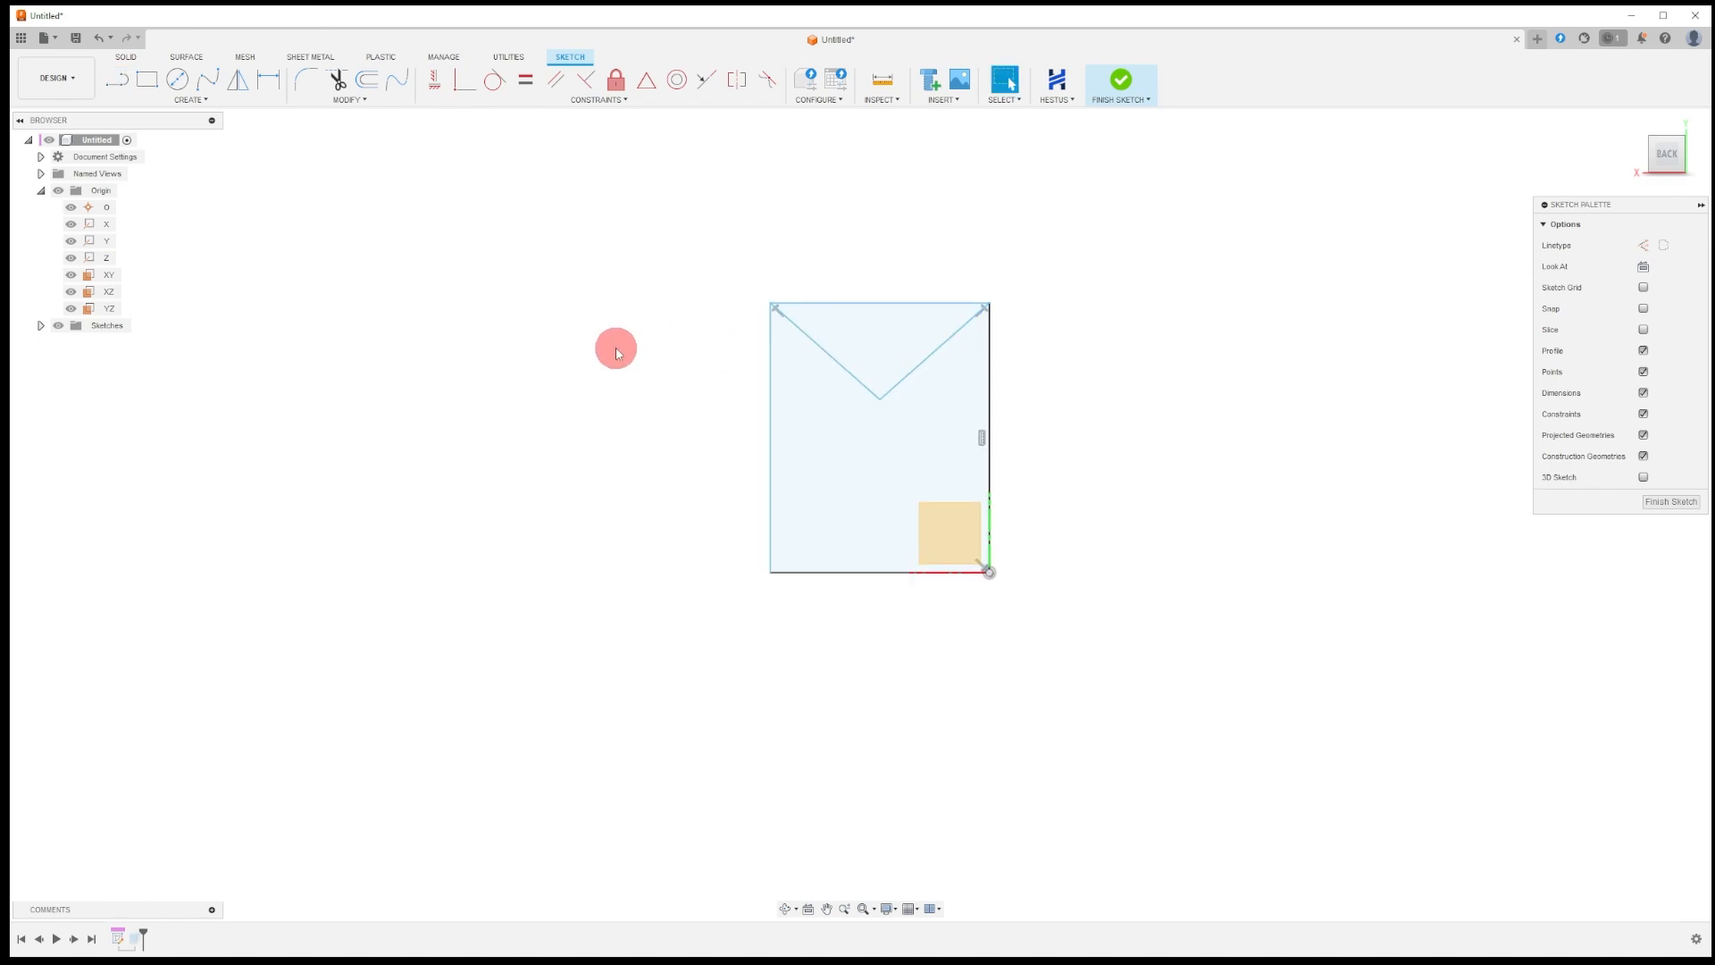
pyautogui.scroll(1, 846, 358)
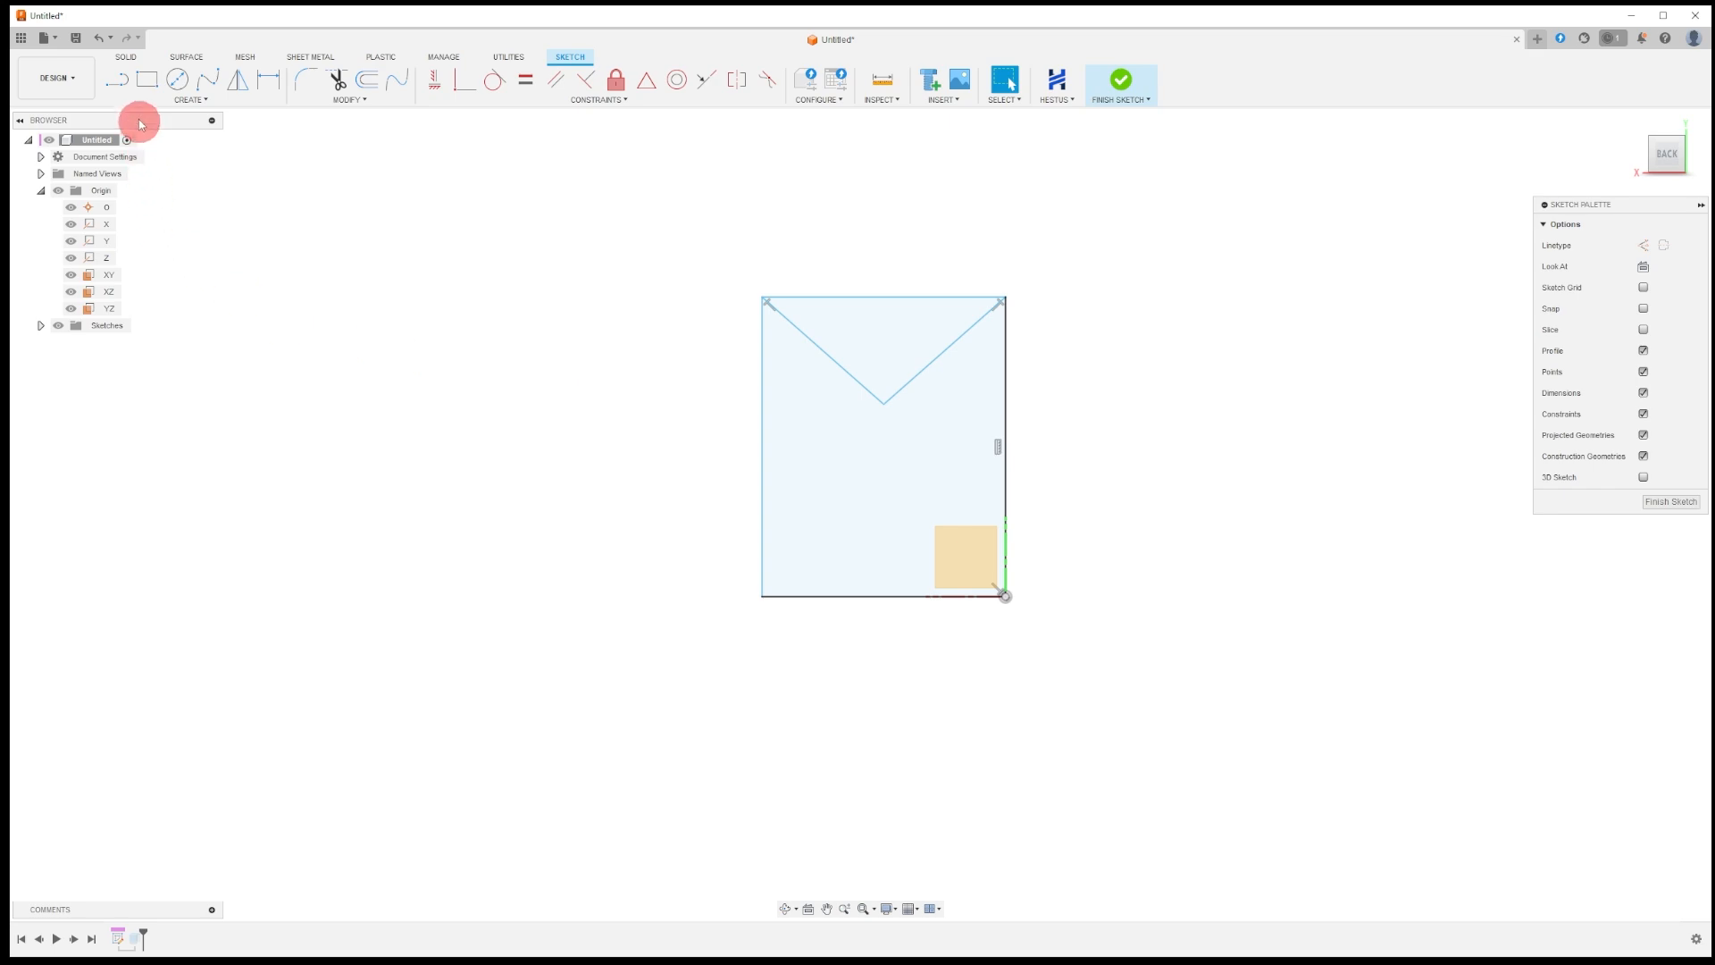
pyautogui.click(119, 78)
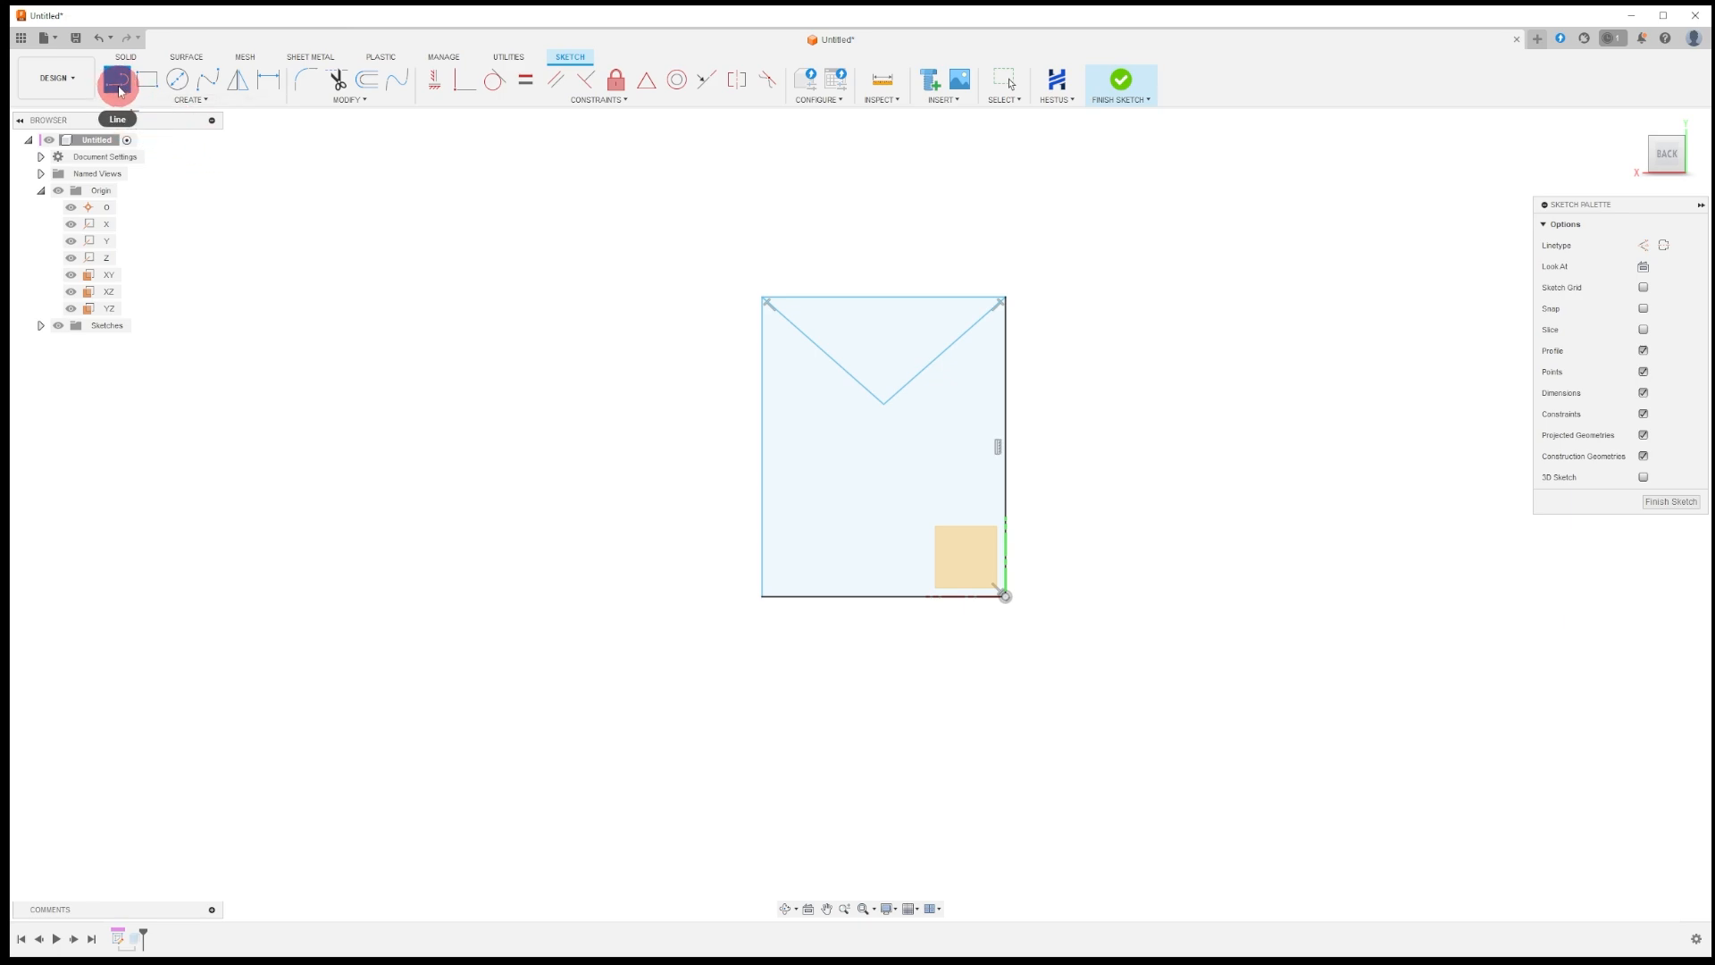
pyautogui.scroll(1, 420, 283)
pyautogui.press('Escape')
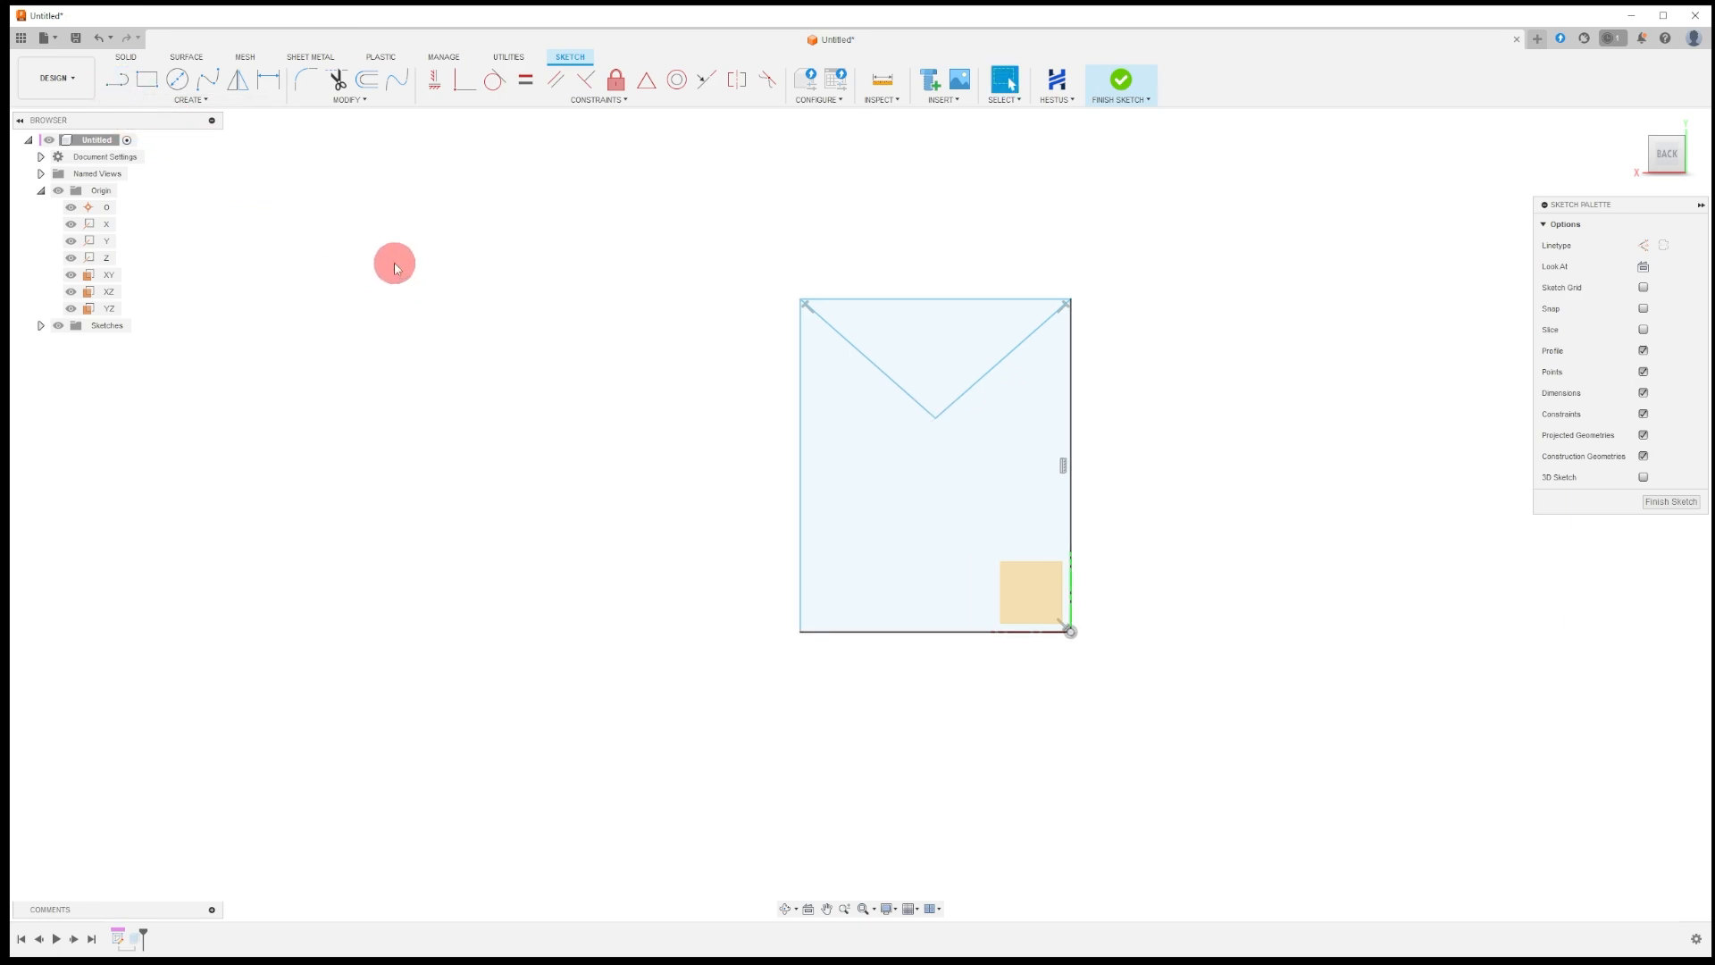
# Delete the rectangle's top line above the V and finish the sketch.
pyautogui.click(915, 298)
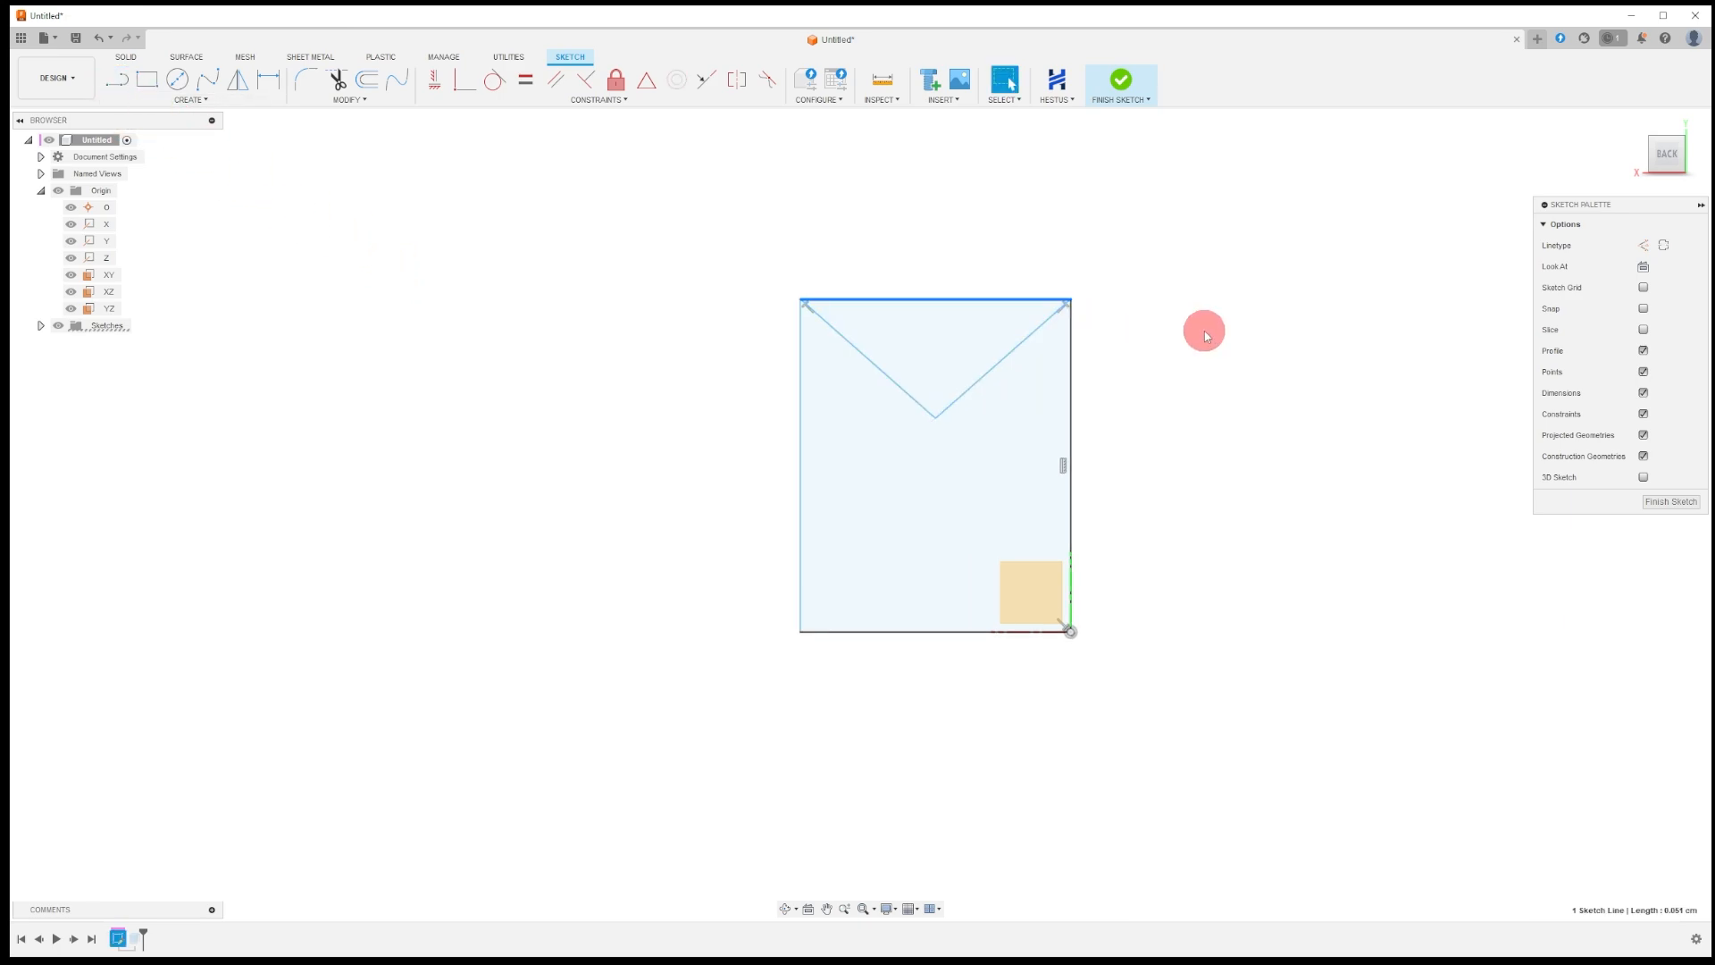
pyautogui.press('Delete')
pyautogui.click(978, 463)
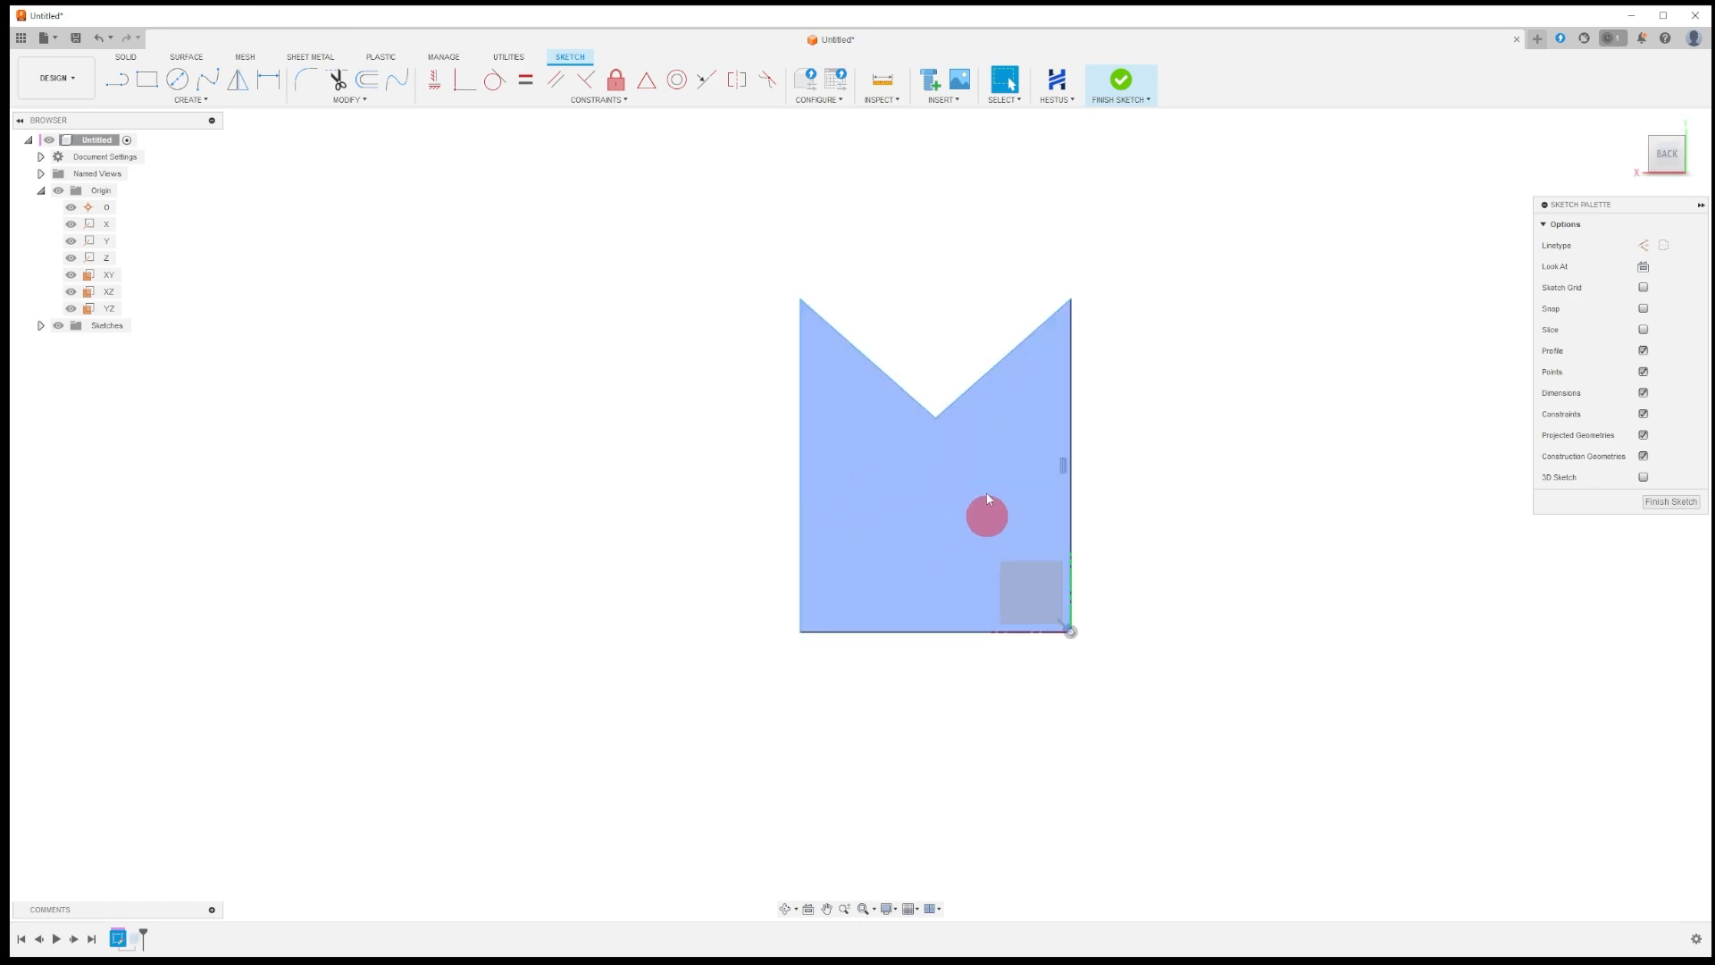
pyautogui.click(1120, 82)
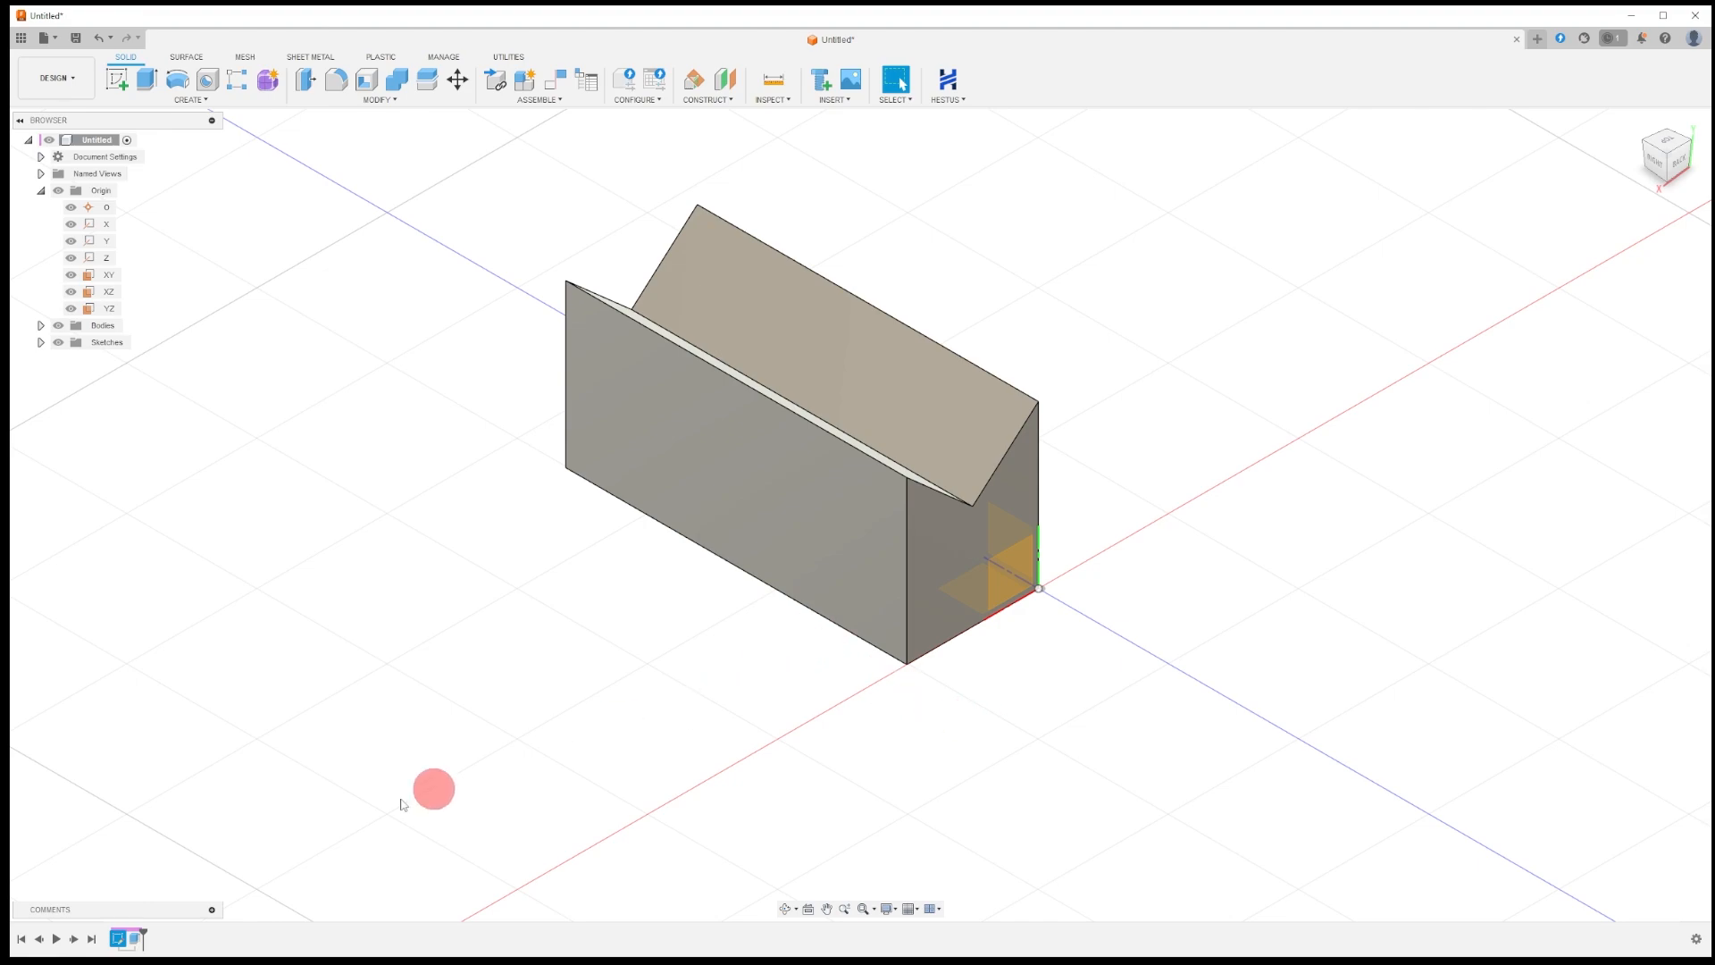
# Edit the block's extrusion and lengthen it to about 0.151 cm.
pyautogui.click(136, 939)
pyautogui.rightClick(135, 940)
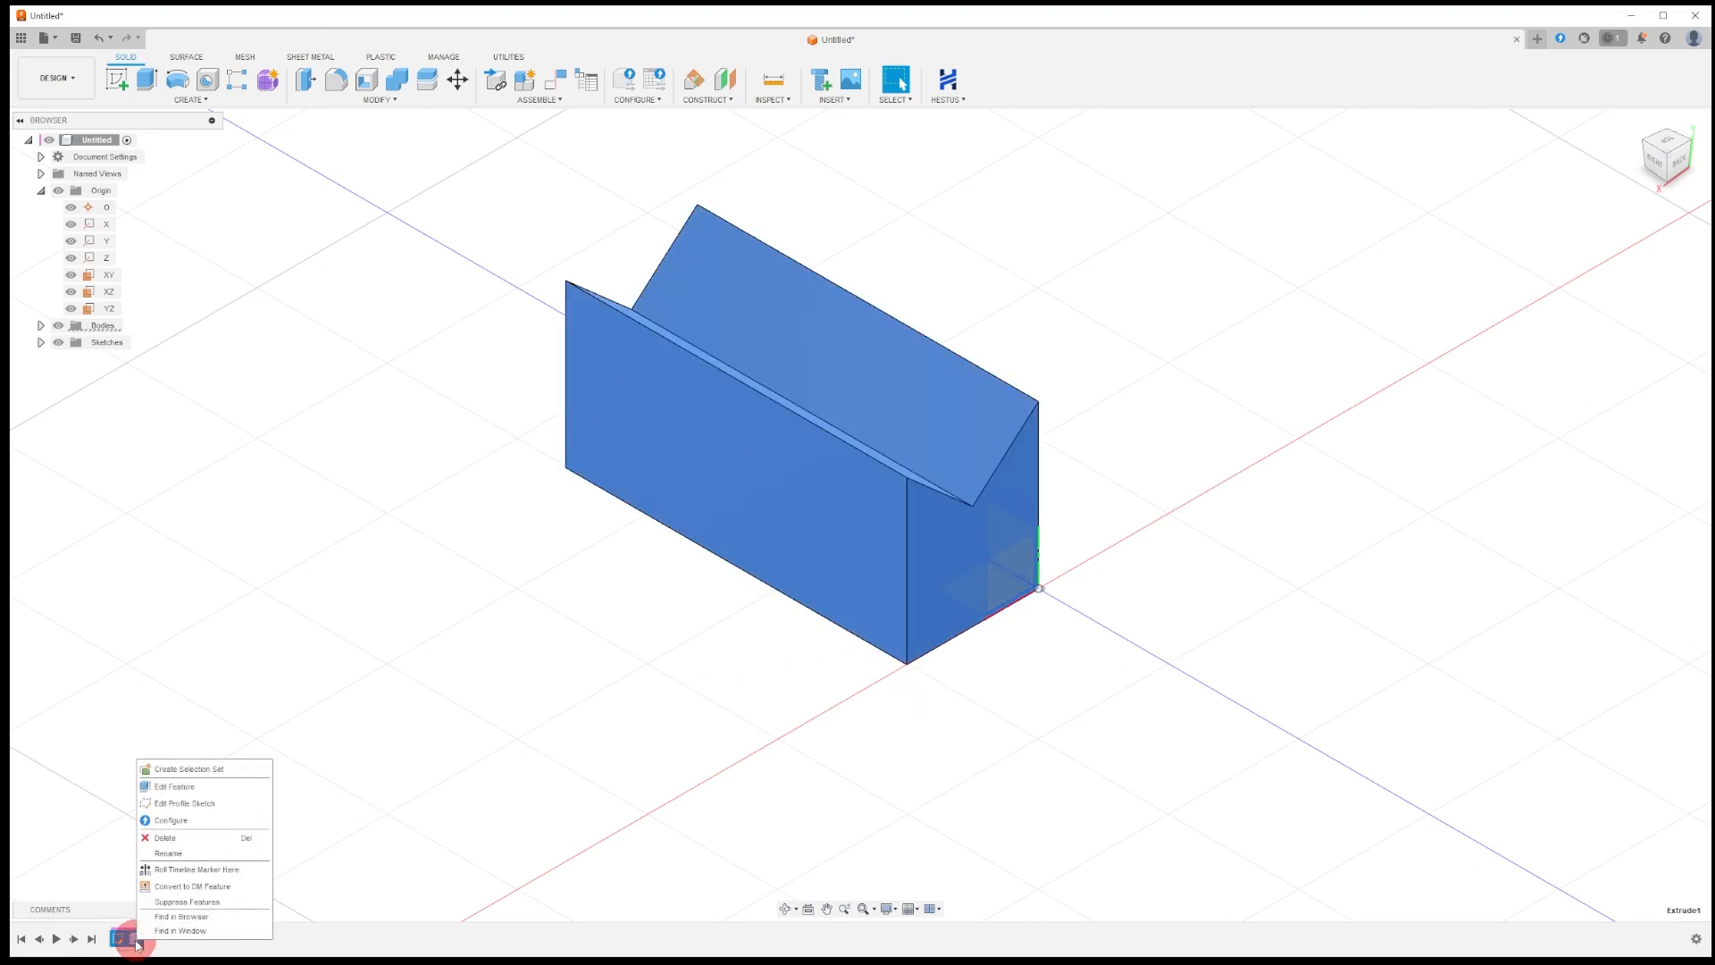
pyautogui.click(188, 789)
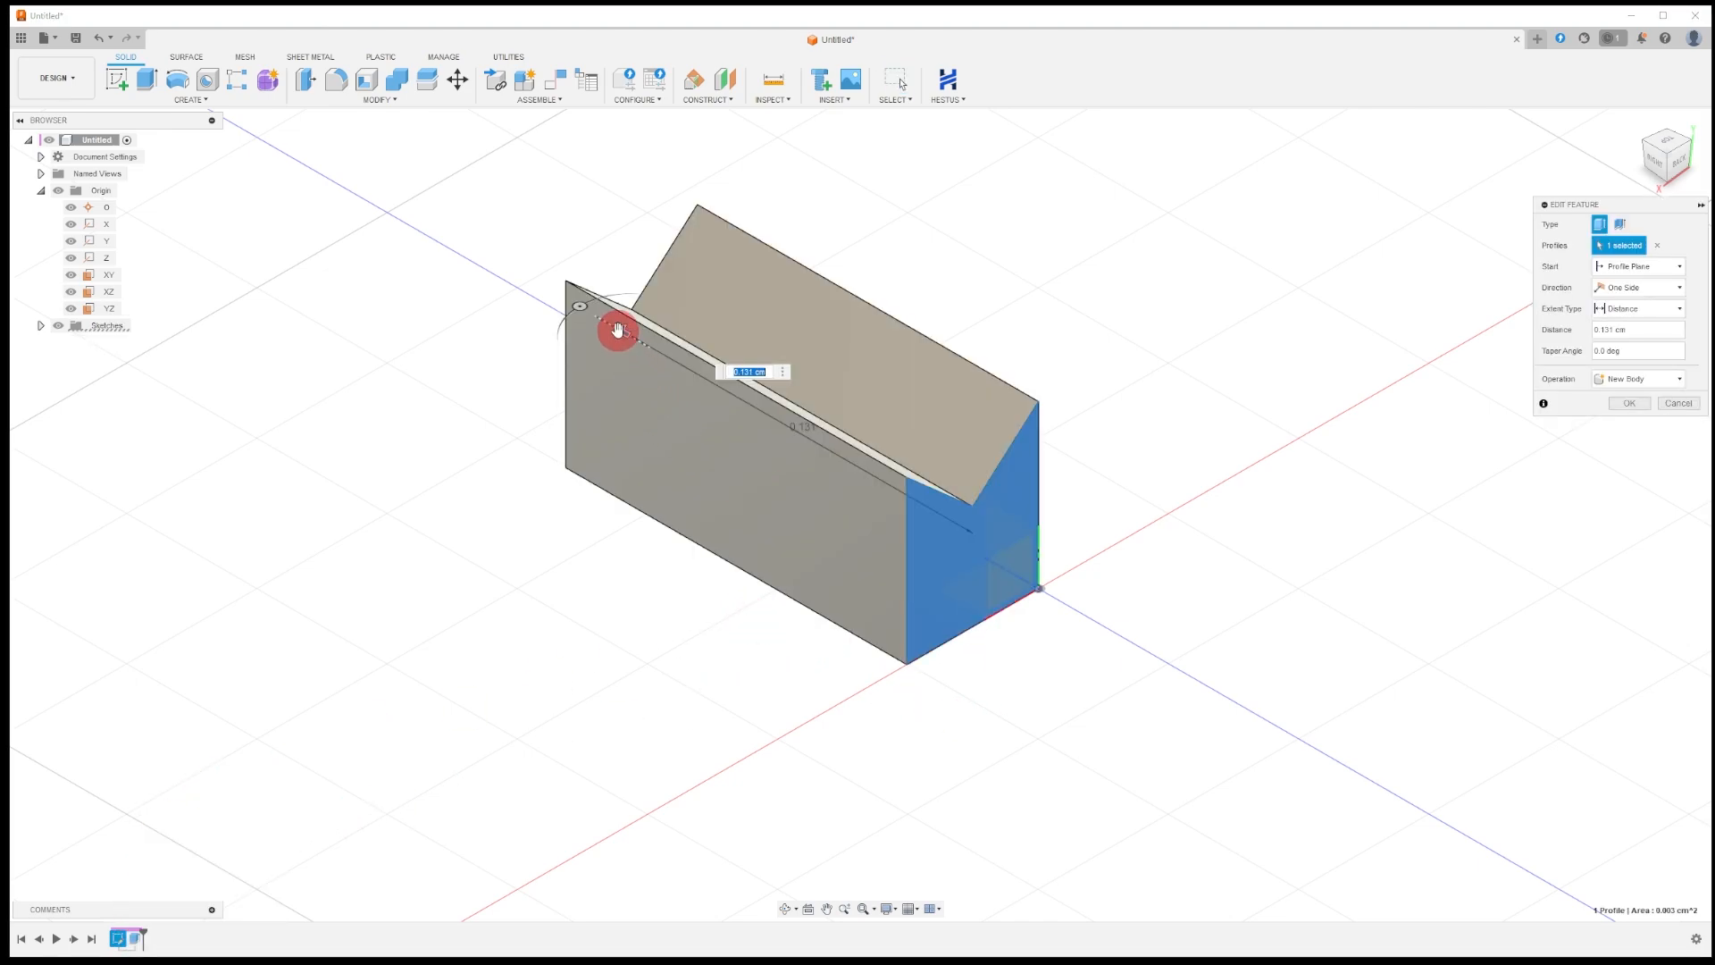
pyautogui.moveTo(617, 330); pyautogui.dragTo(1409, 252)
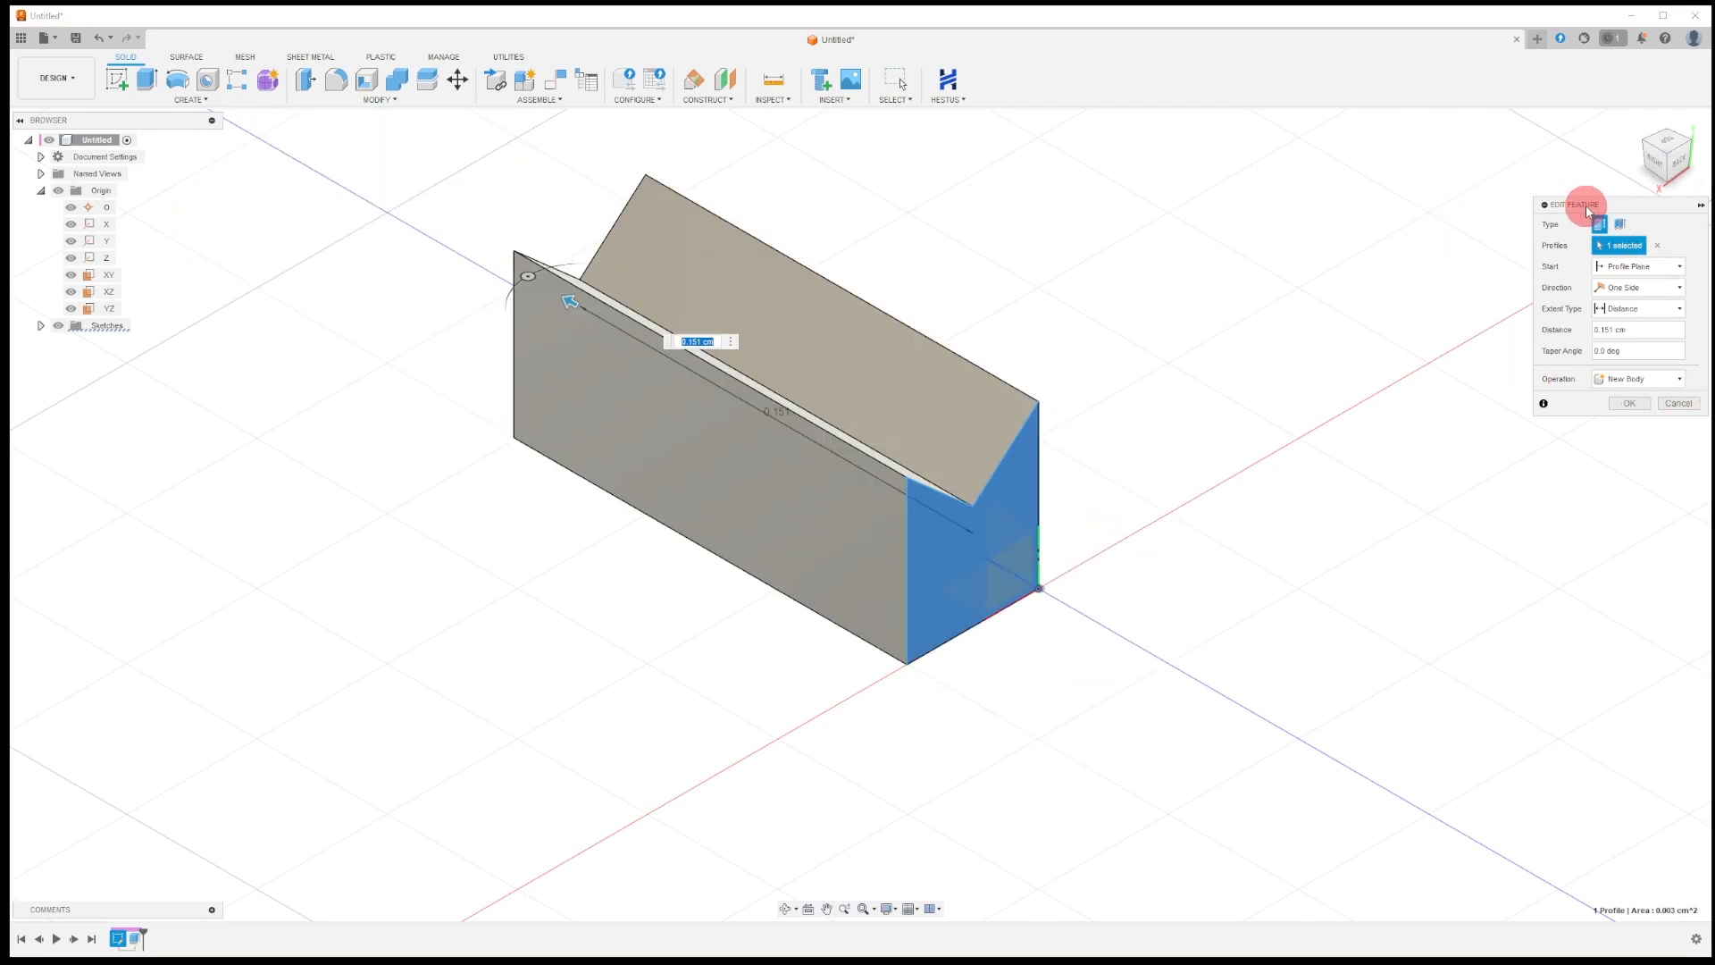
# Try the Symmetric direction for the extrusion and set it to Two Sides instead.
pyautogui.moveTo(1588, 207); pyautogui.dragTo(1153, 189)
pyautogui.click(1224, 272)
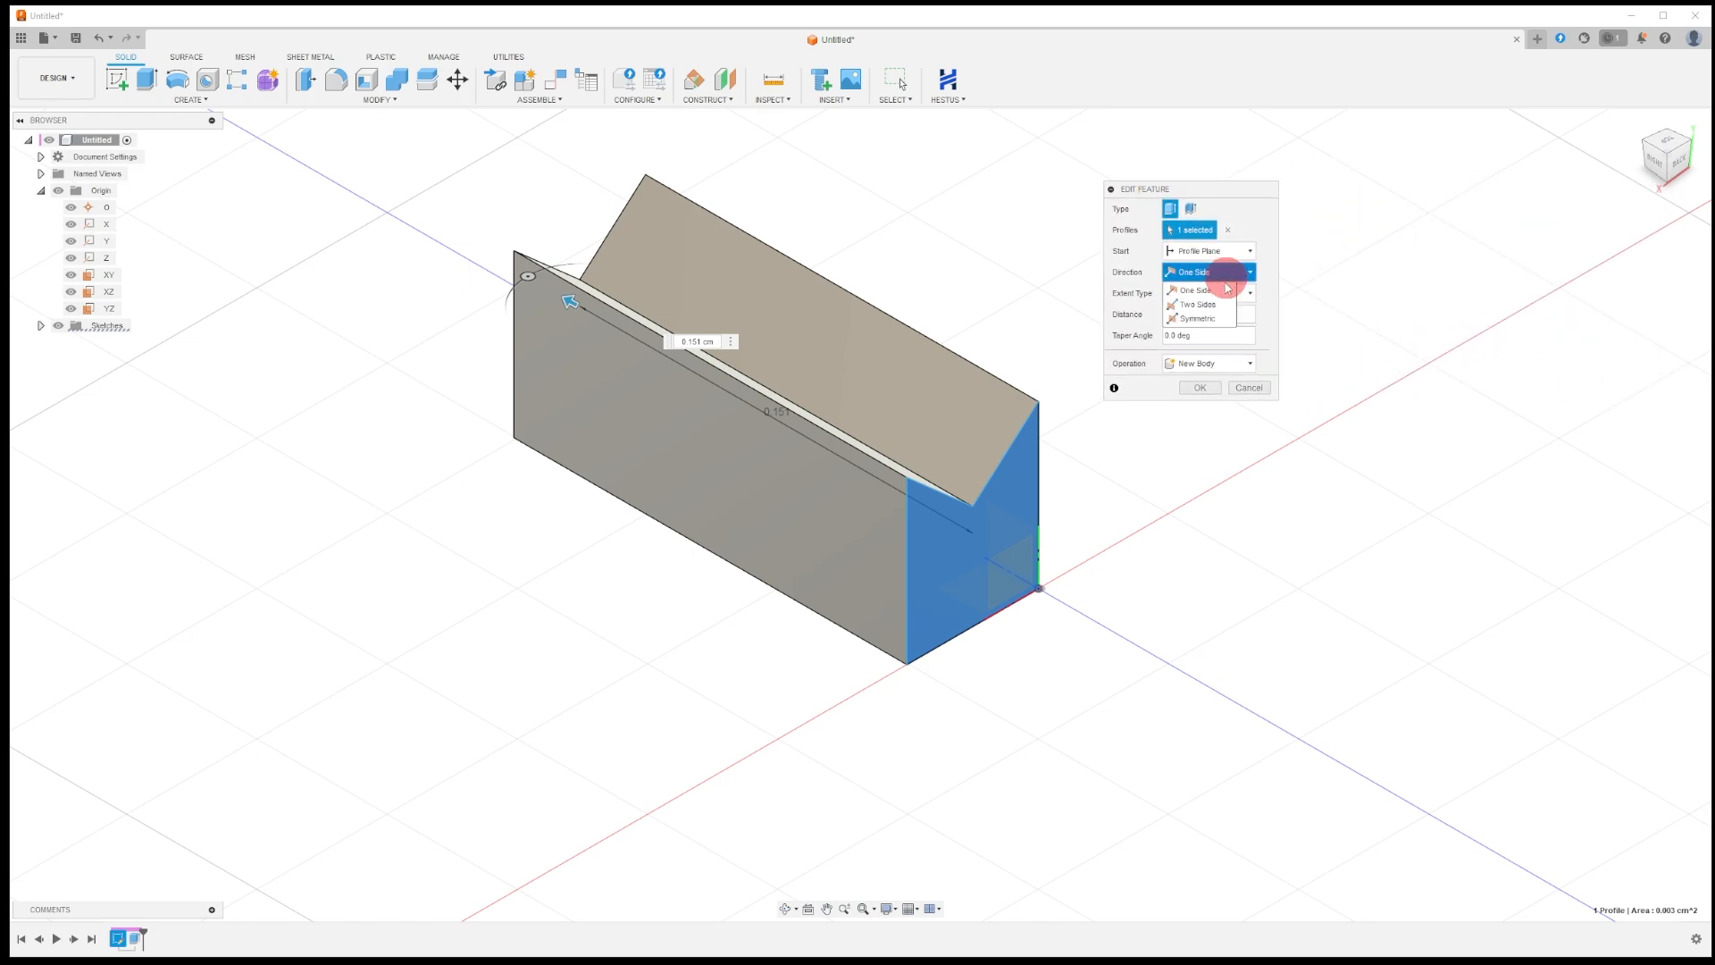
pyautogui.click(1220, 320)
pyautogui.click(1218, 274)
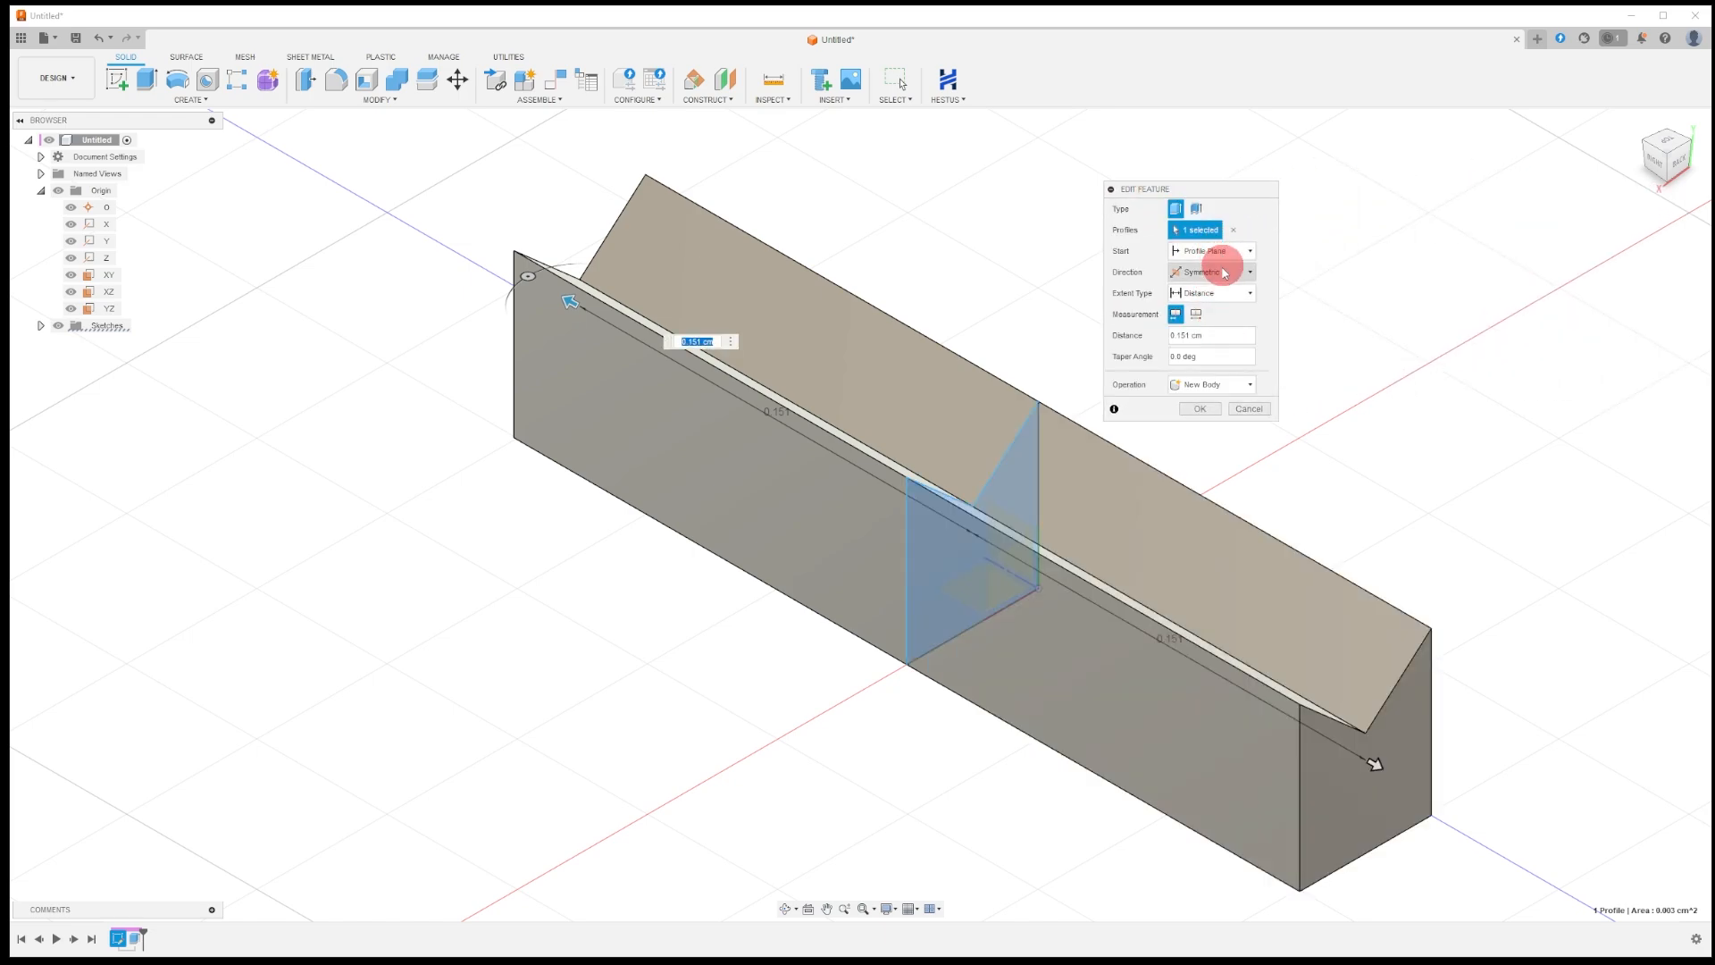
pyautogui.click(1202, 304)
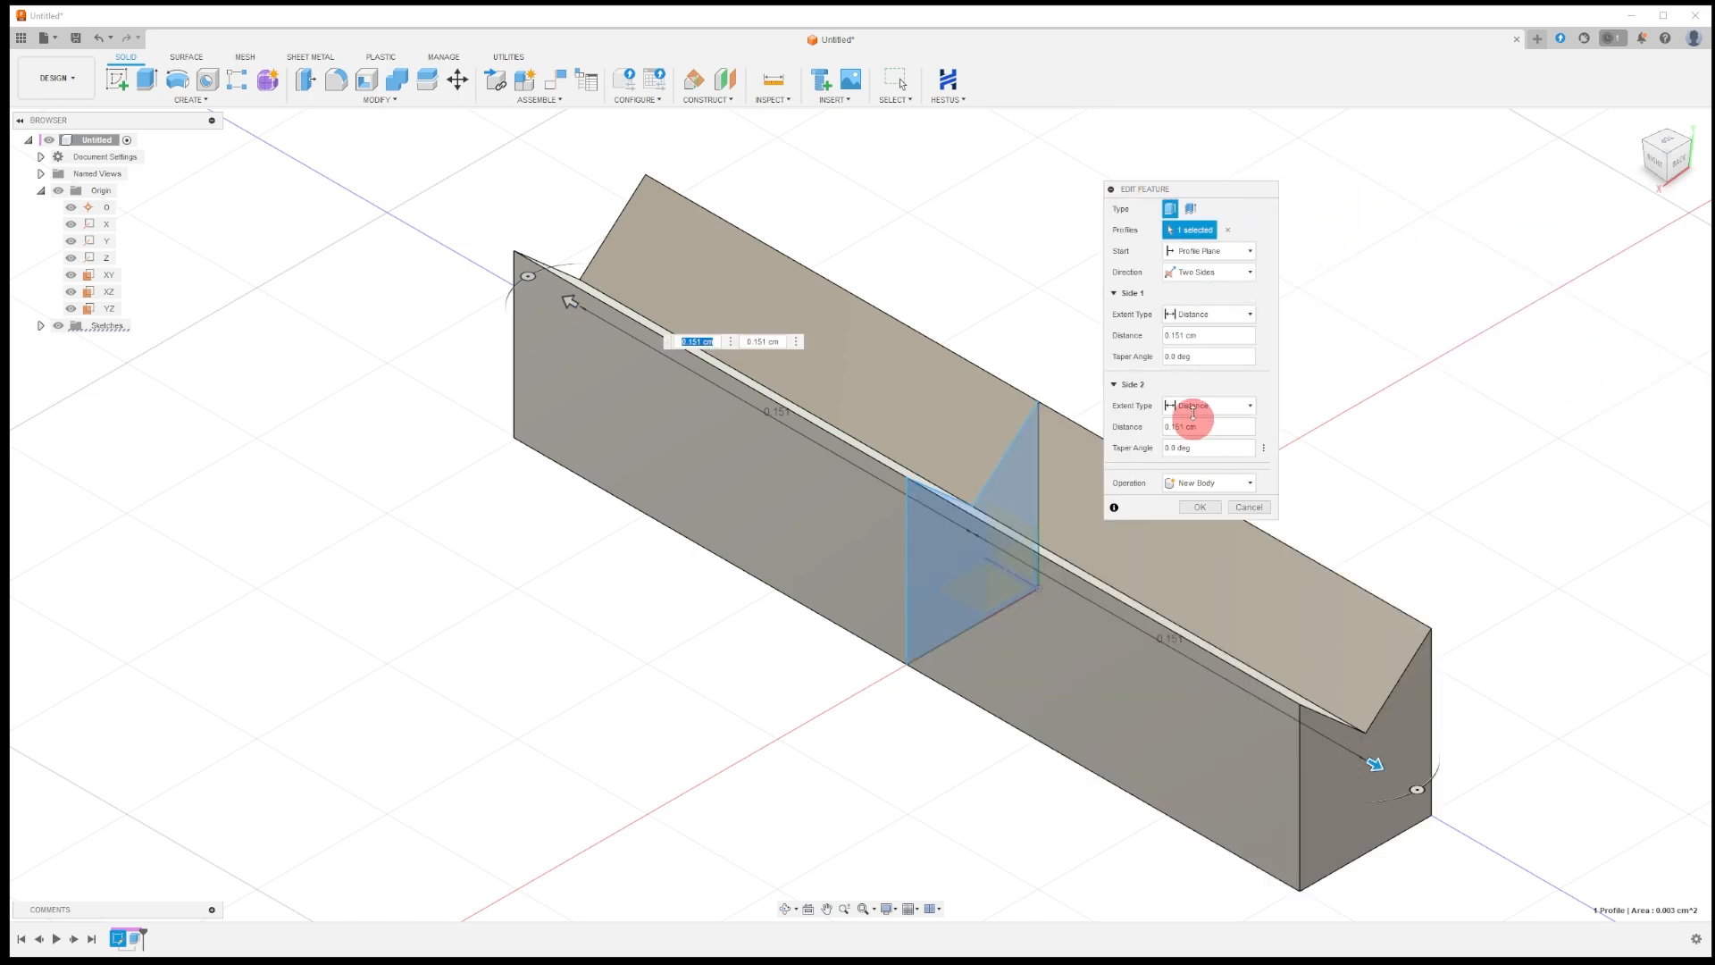
pyautogui.click(1213, 273)
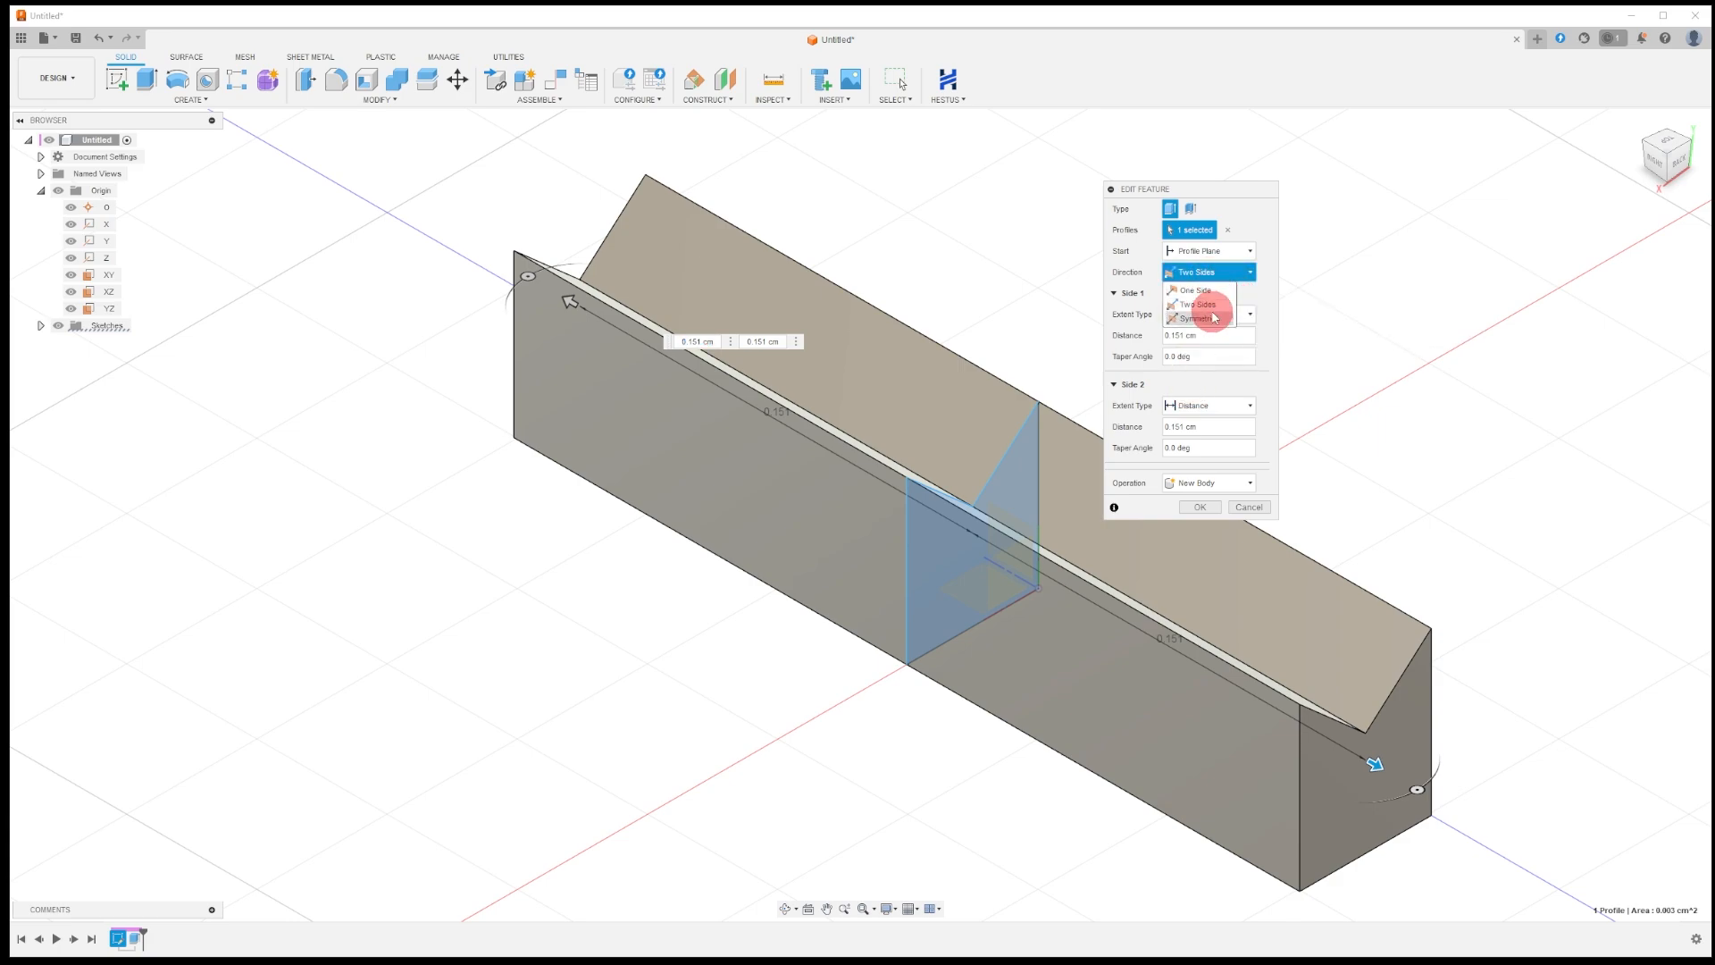
pyautogui.click(1211, 304)
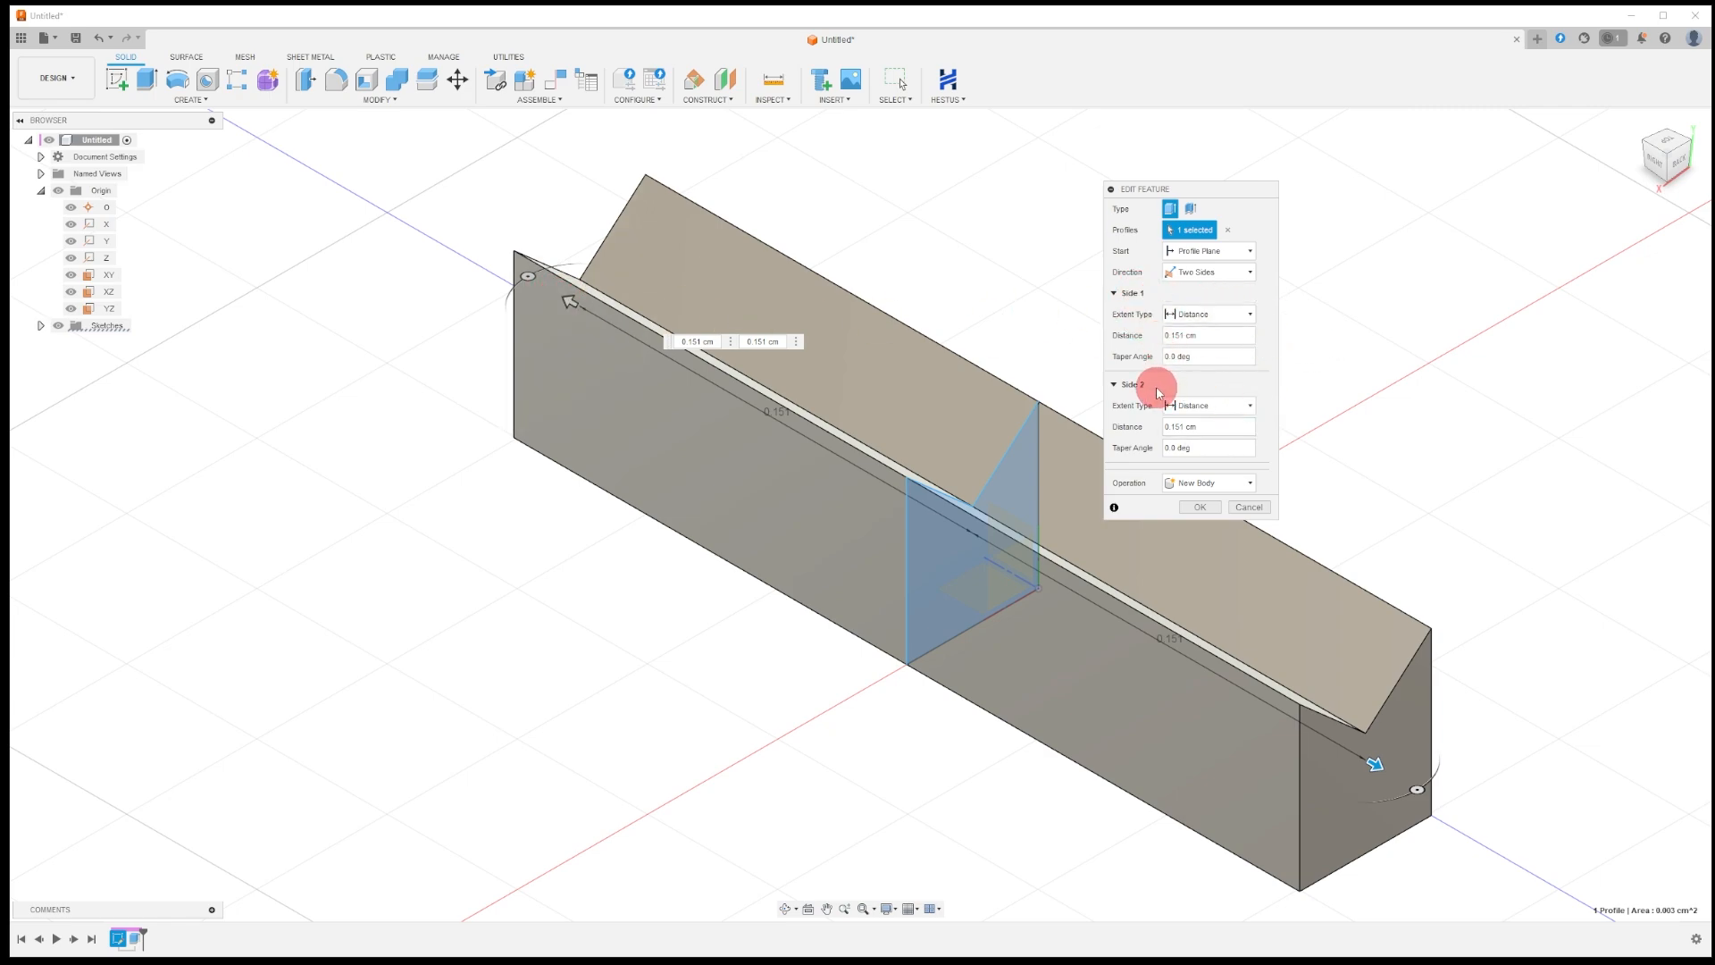
# Adjust the two extrusion sides independently to about 0.173 cm for Side 1 and 0.079 cm for Side 2.
pyautogui.moveTo(571, 300); pyautogui.dragTo(883, 458)
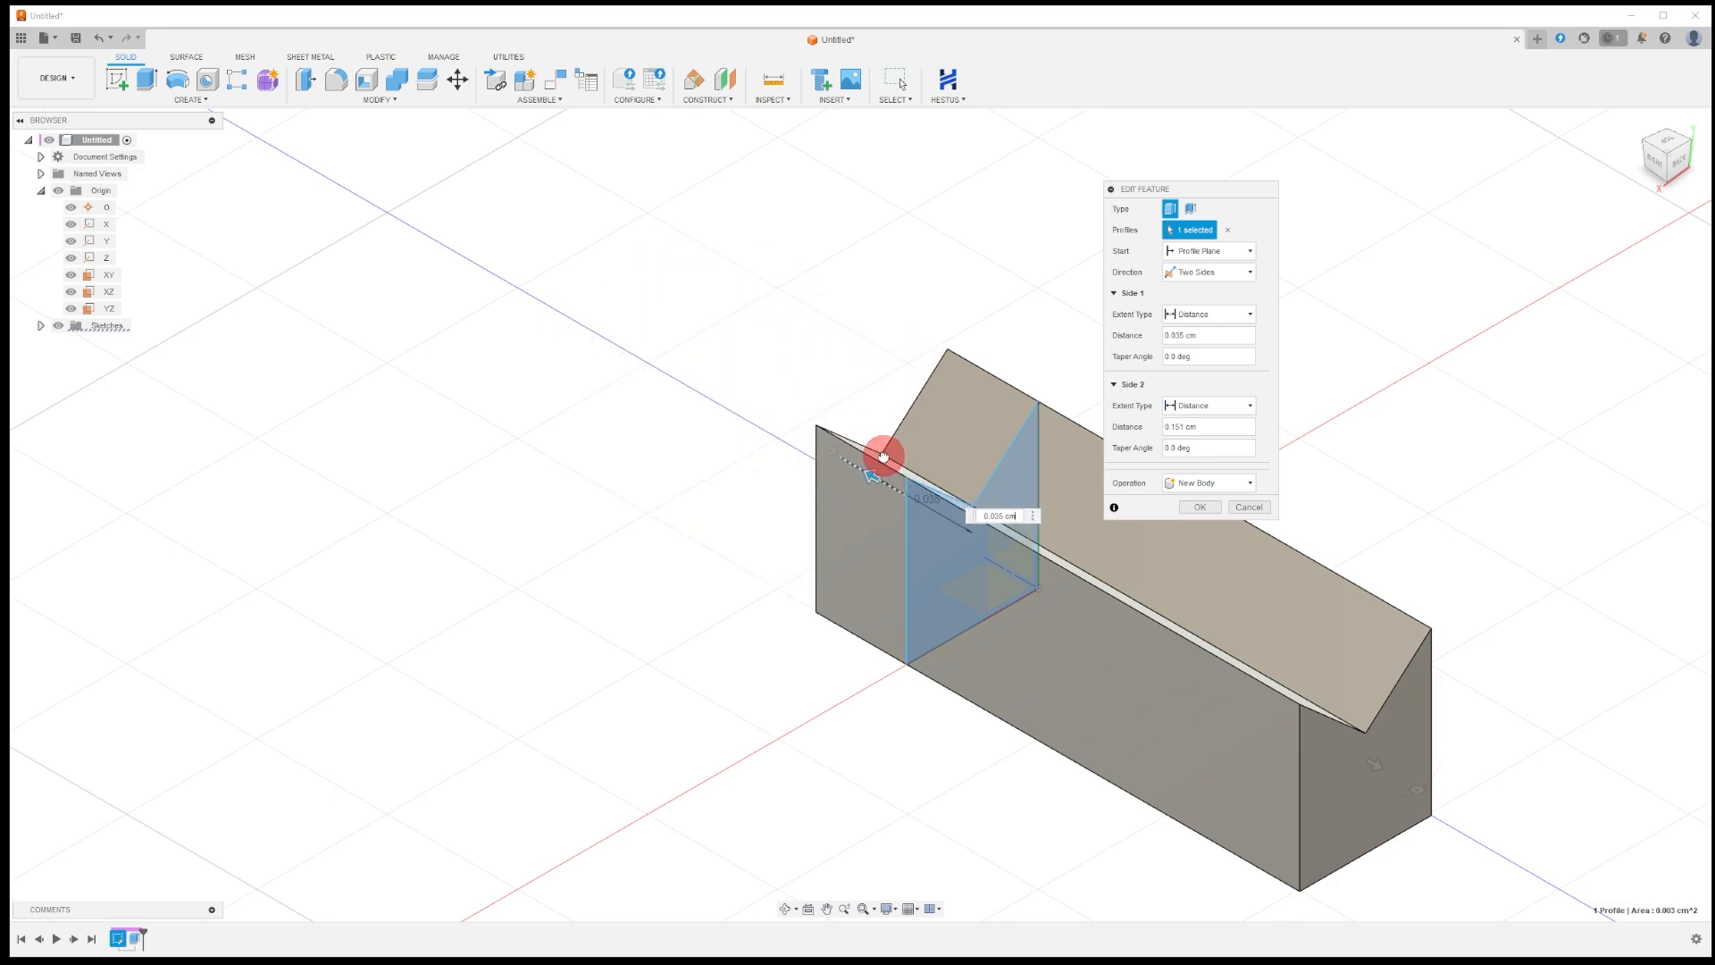
pyautogui.moveTo(1376, 768); pyautogui.dragTo(1252, 609)
pyautogui.moveTo(865, 474); pyautogui.dragTo(513, 268)
pyautogui.moveTo(1206, 668); pyautogui.dragTo(1027, 575)
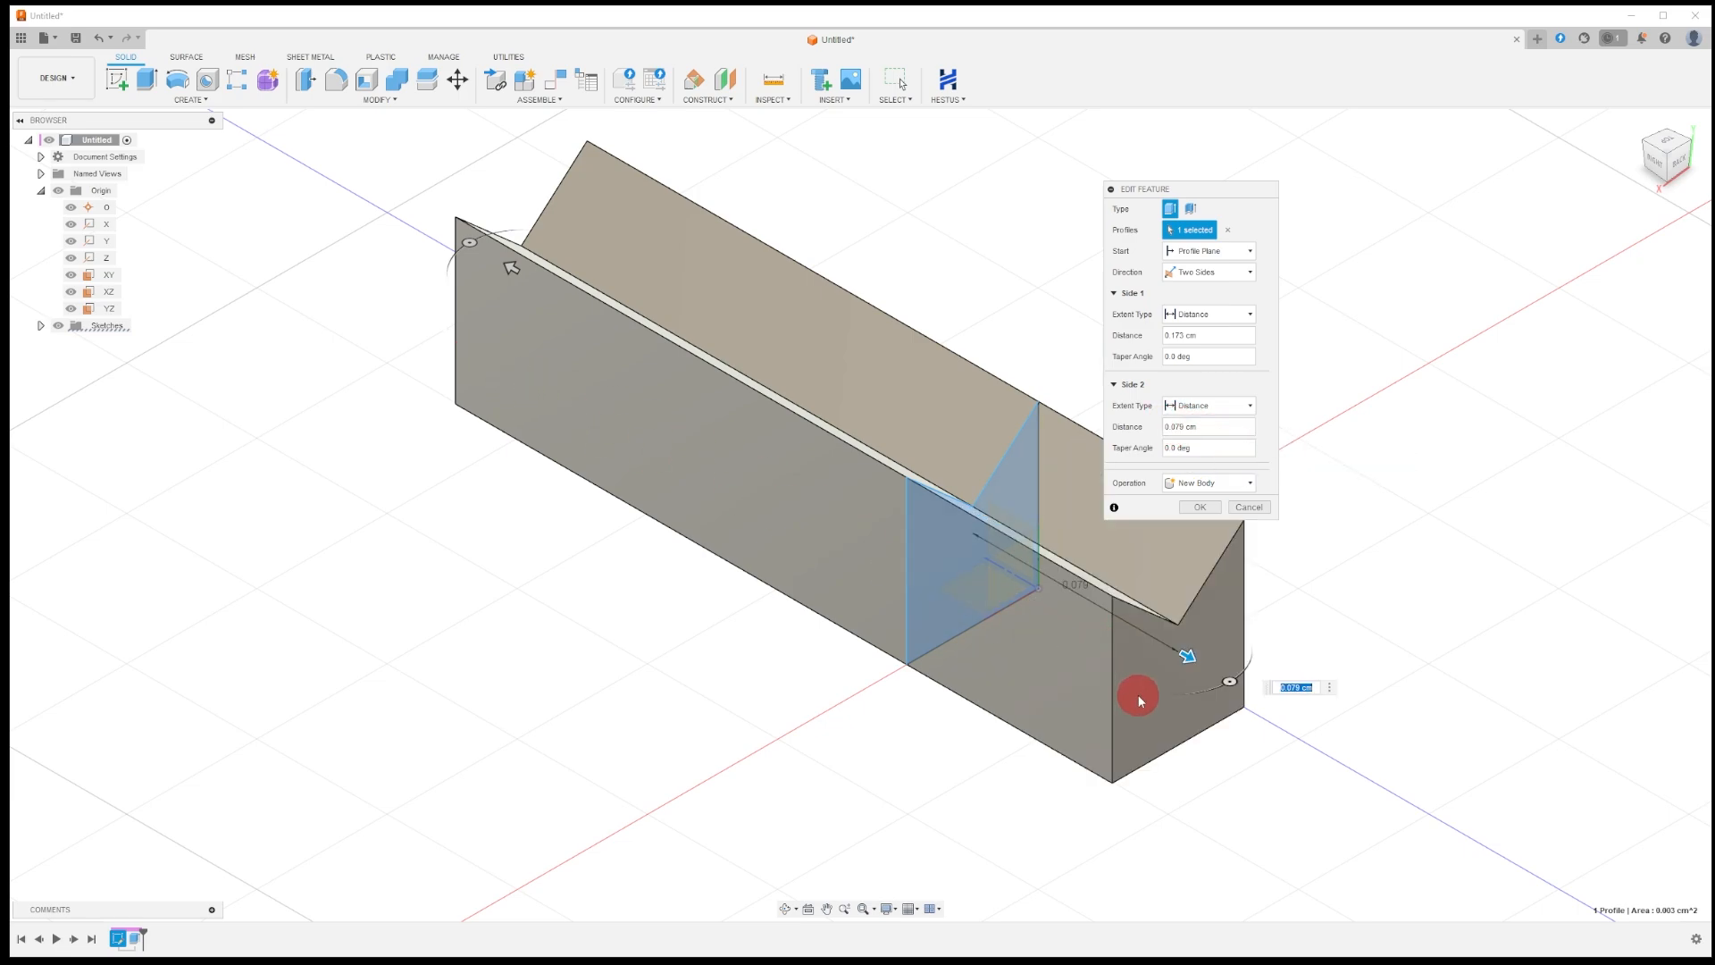
# Set the extrusion's taper angle to 5 degrees on Side 1 and 10 degrees on Side 2.
pyautogui.click(1176, 357)
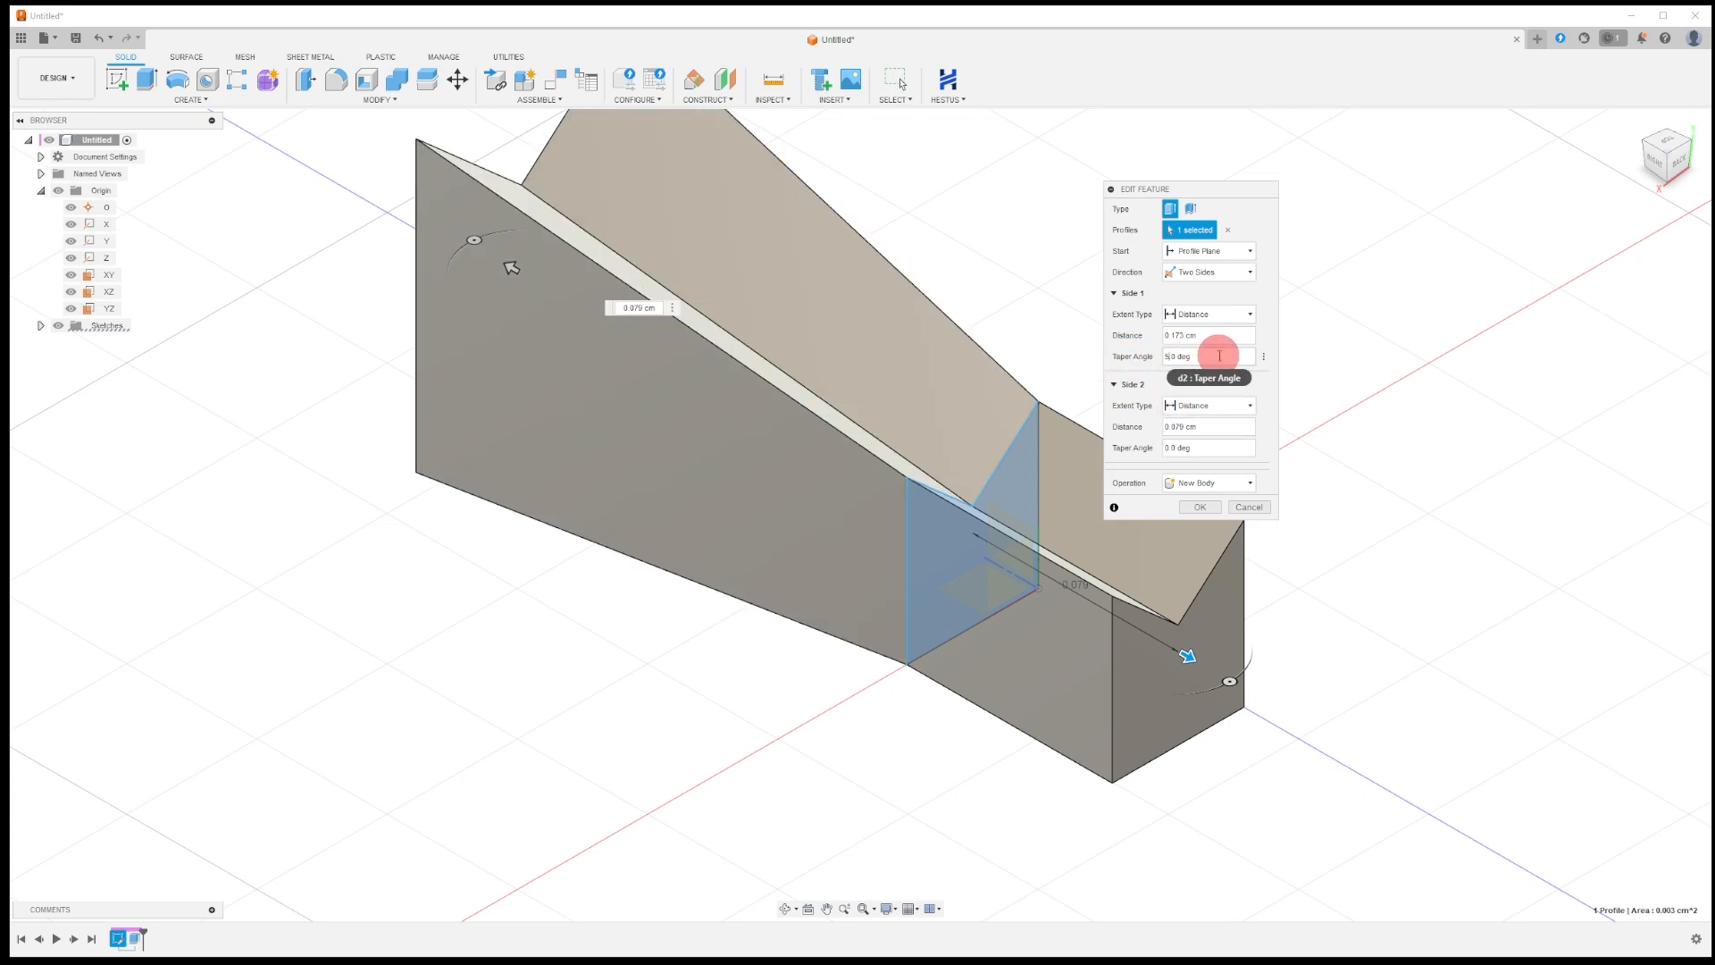
pyautogui.scroll(-3, 926, 724)
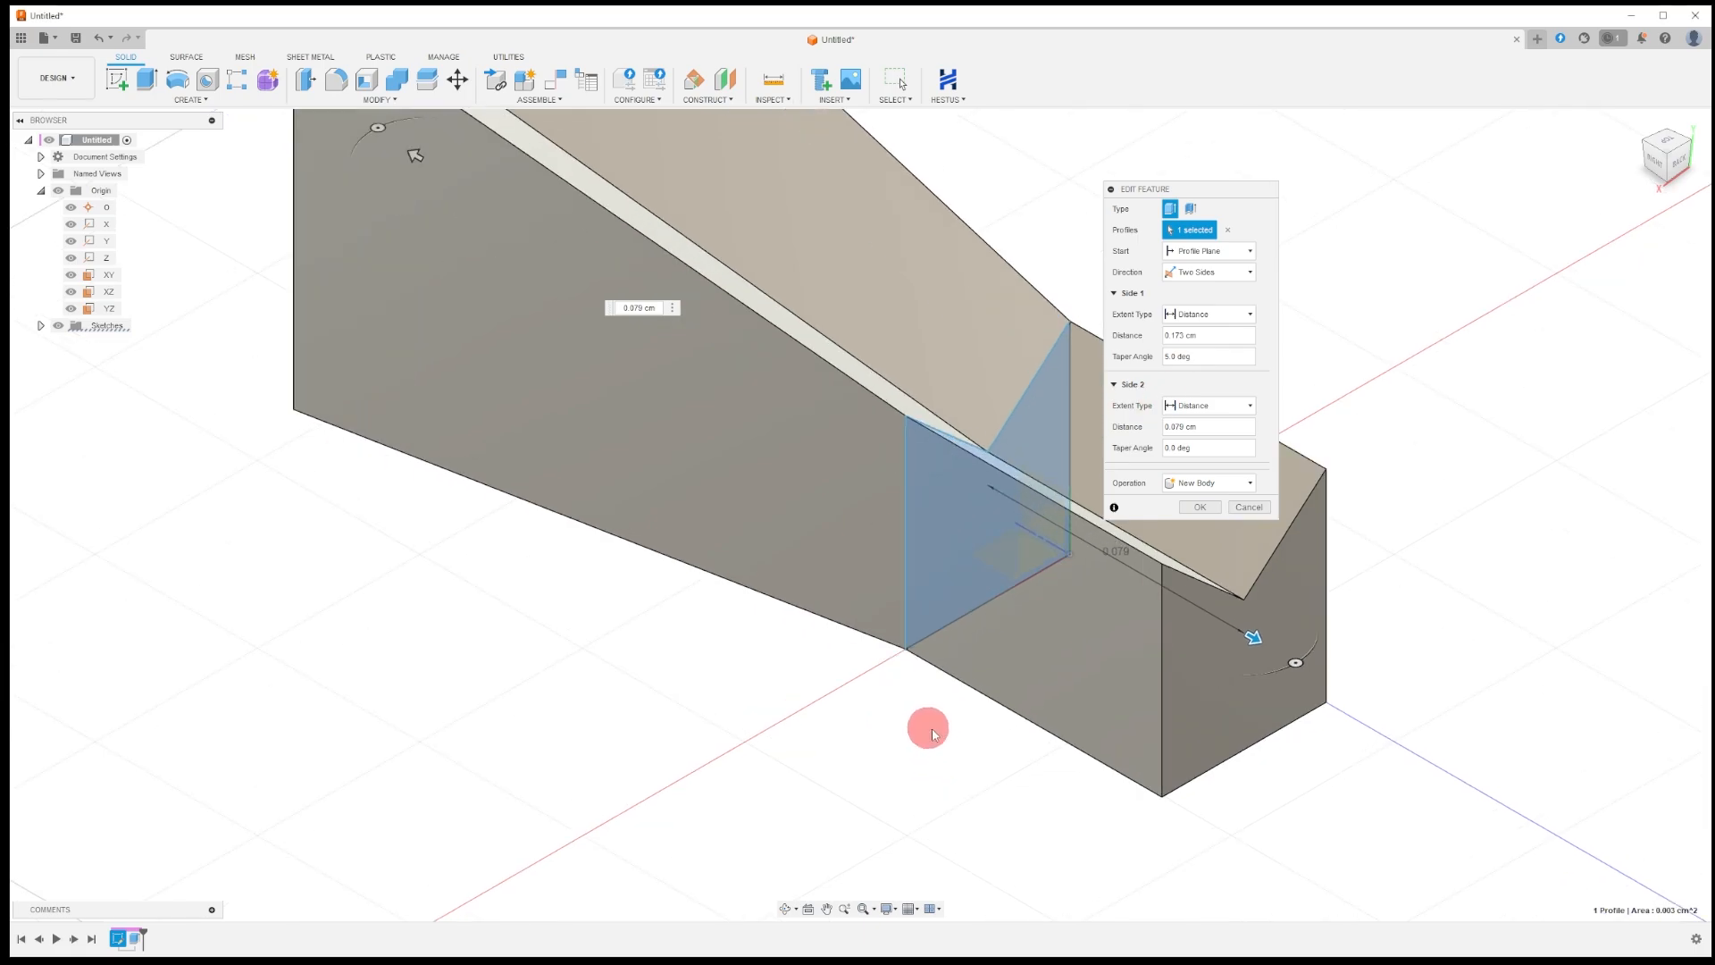
pyautogui.keyDown('shift'); pyautogui.moveTo(834, 691); pyautogui.dragTo(942, 647, button='middle'); pyautogui.keyUp('shift')
pyautogui.moveTo(1198, 448); pyautogui.dragTo(1156, 452)
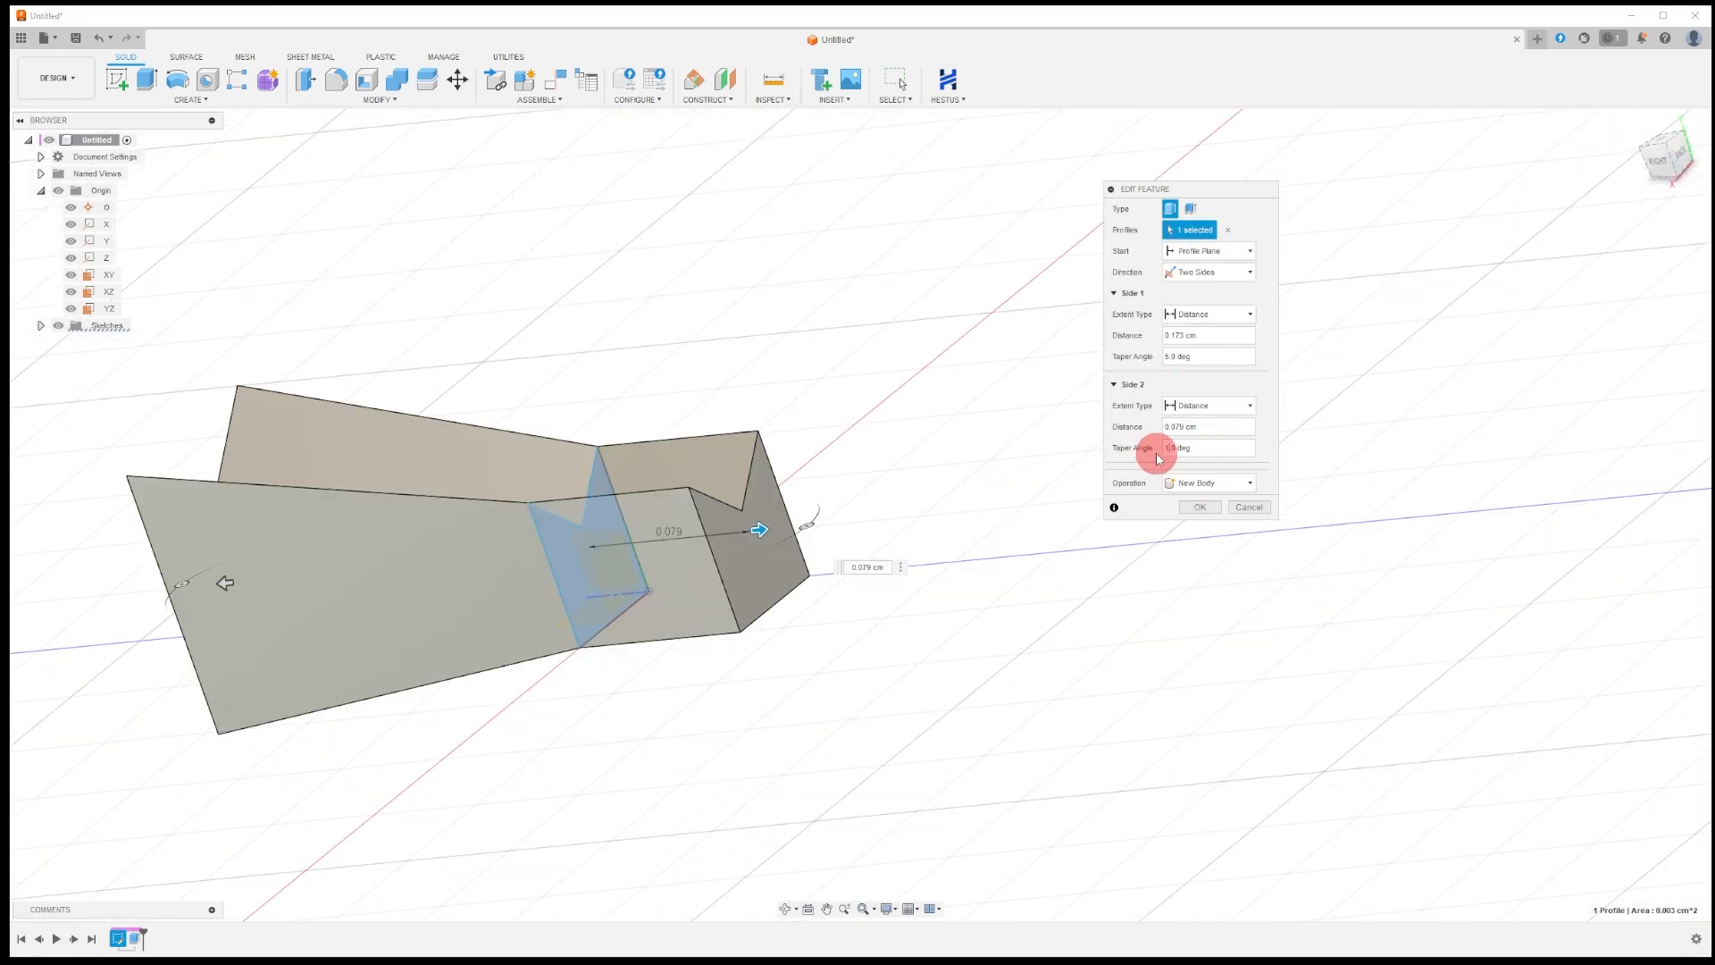
pyautogui.write('10')
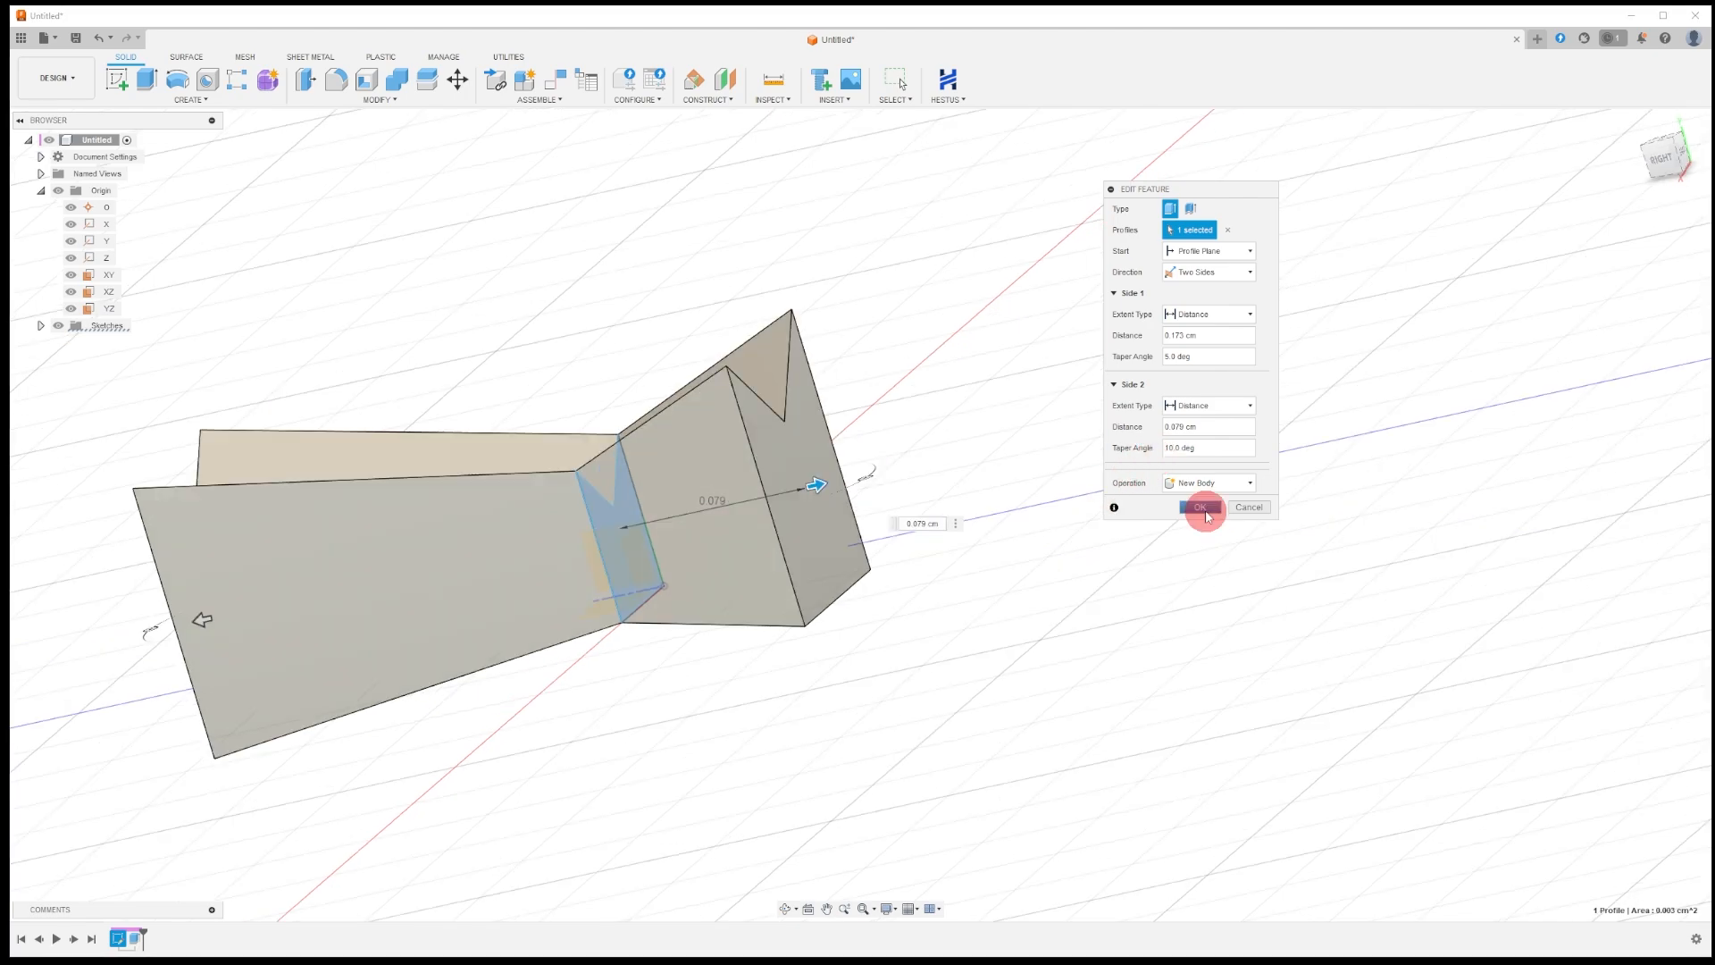
# Accept the extrusion changes and start a new sketch on the YZ origin plane.
pyautogui.click(1201, 508)
pyautogui.click(252, 327)
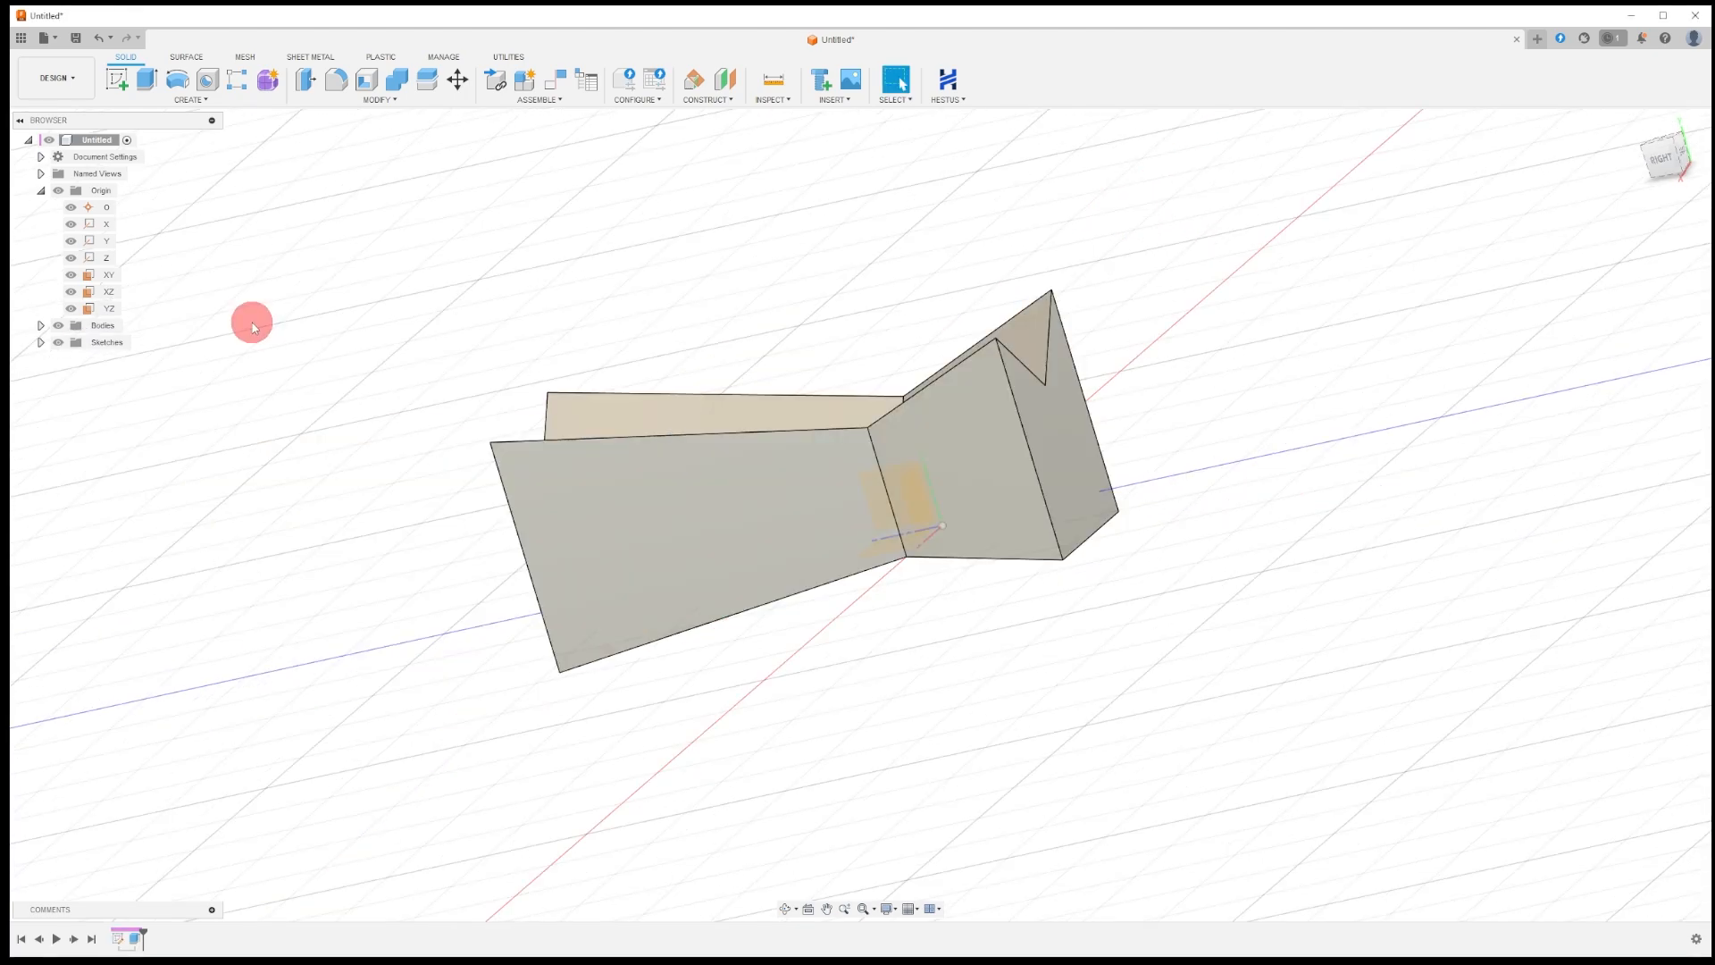
pyautogui.click(104, 308)
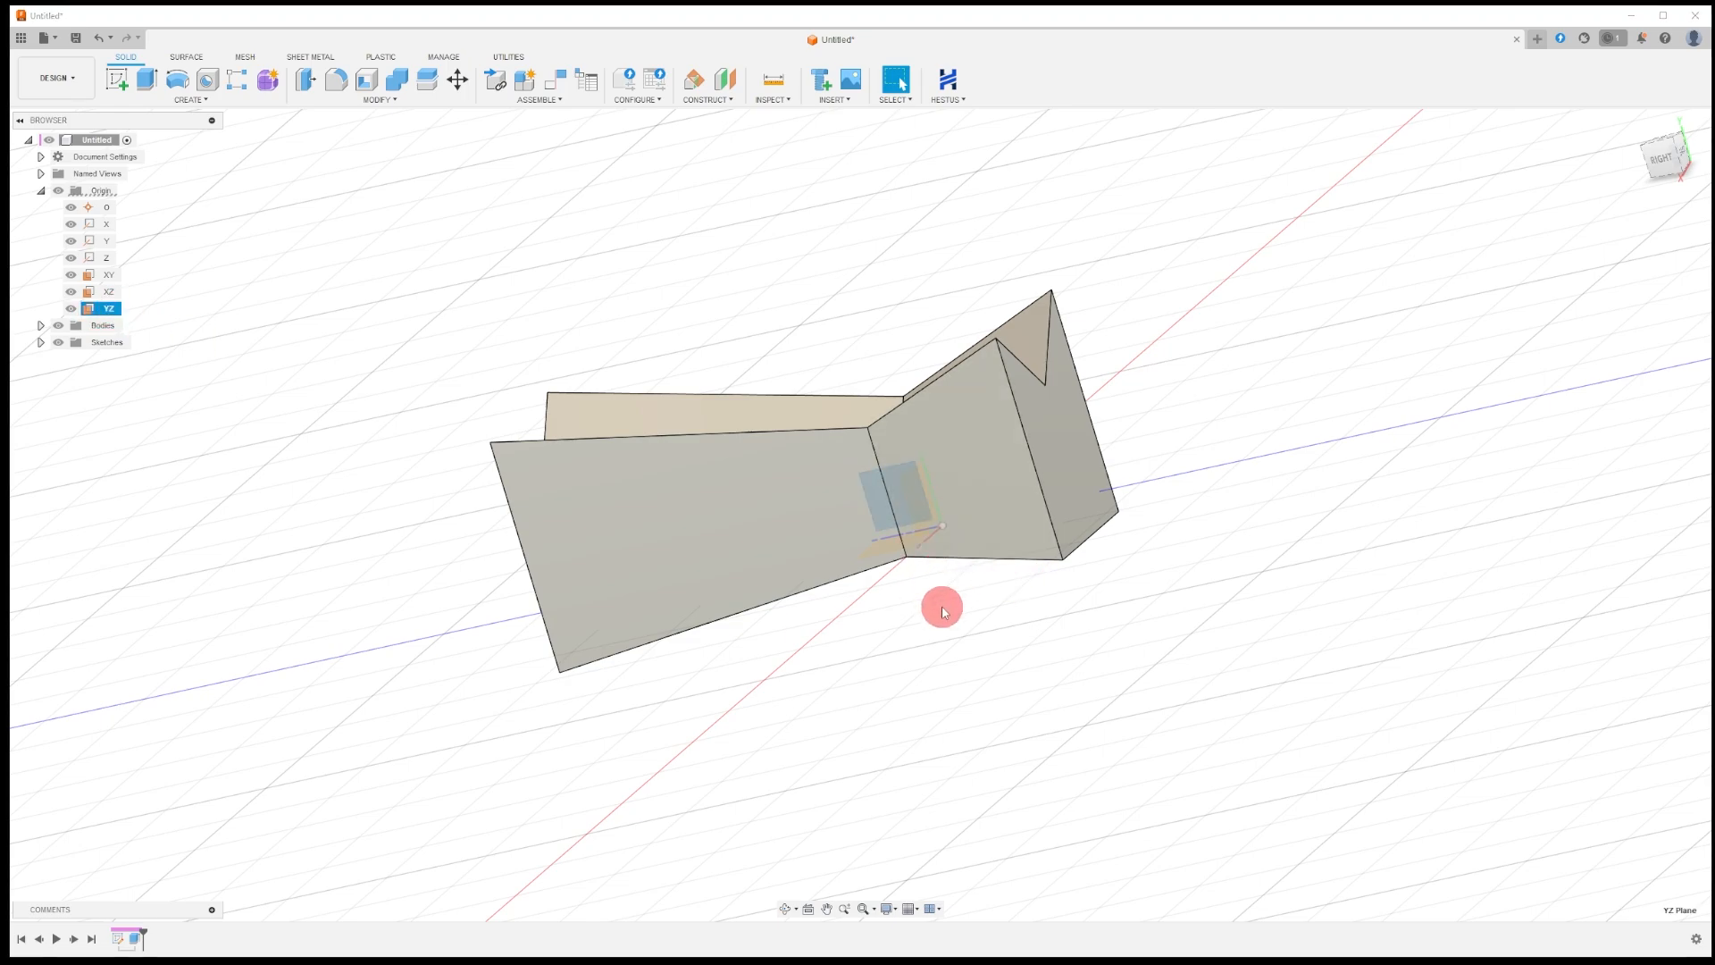
pyautogui.moveTo(941, 604); pyautogui.dragTo(759, 565, button='middle')
pyautogui.scroll(4, 748, 513)
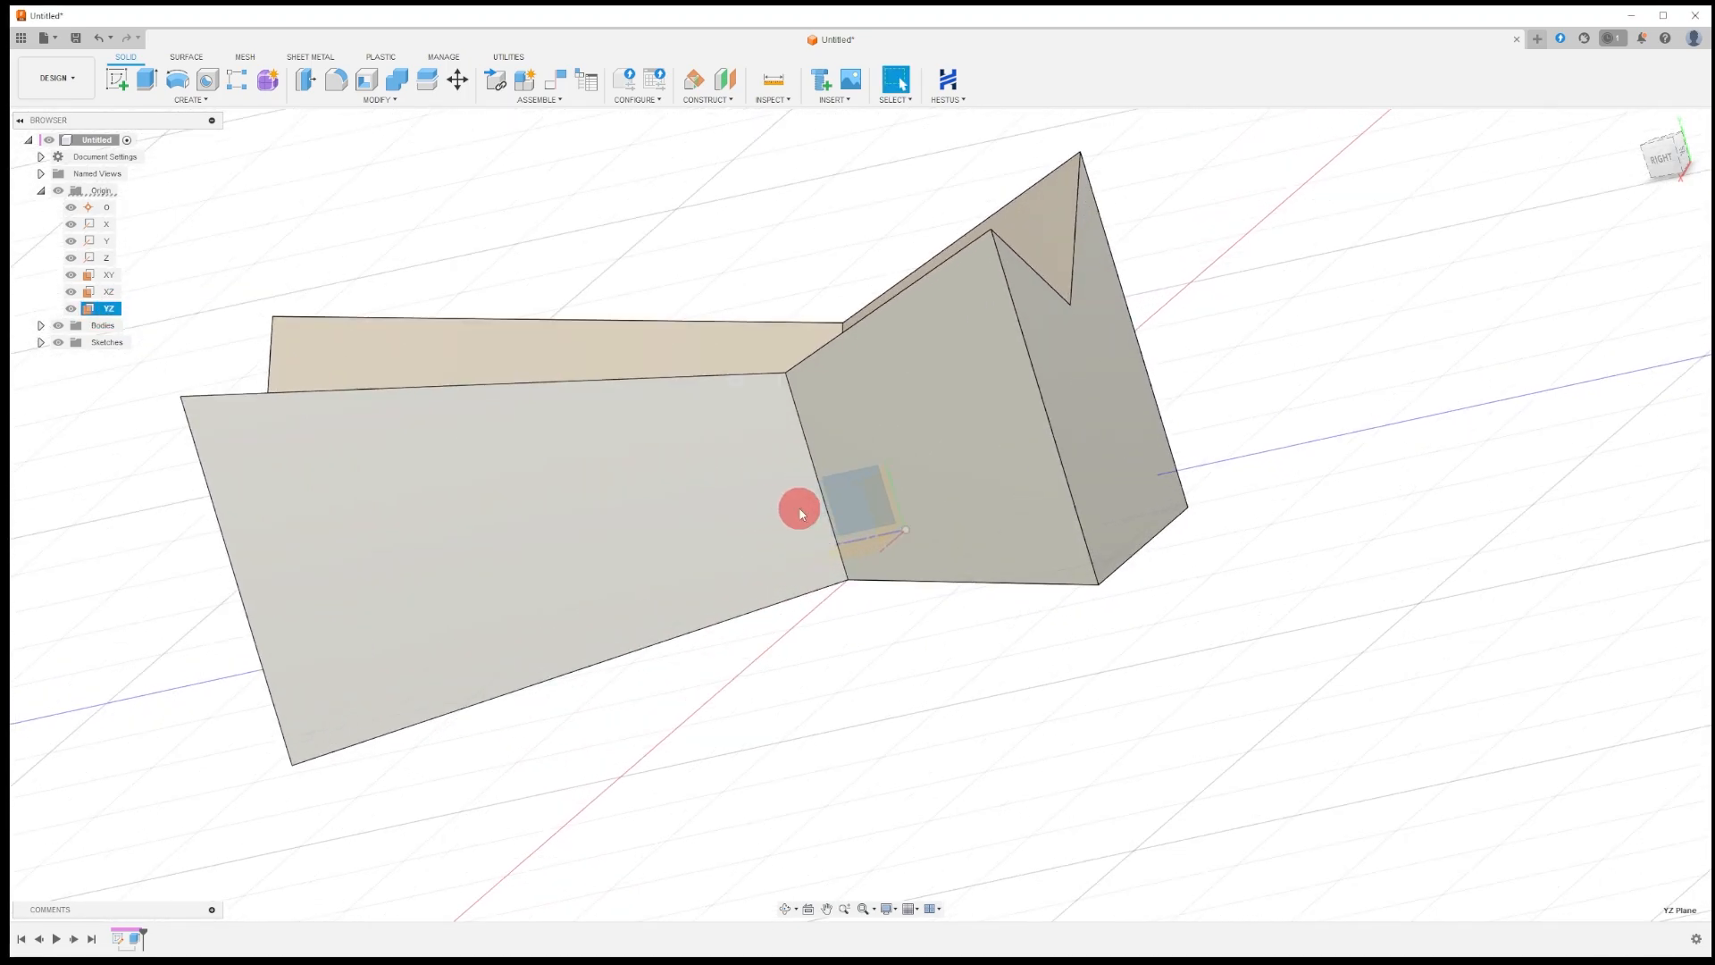
pyautogui.scroll(-2, 863, 563)
pyautogui.click(121, 85)
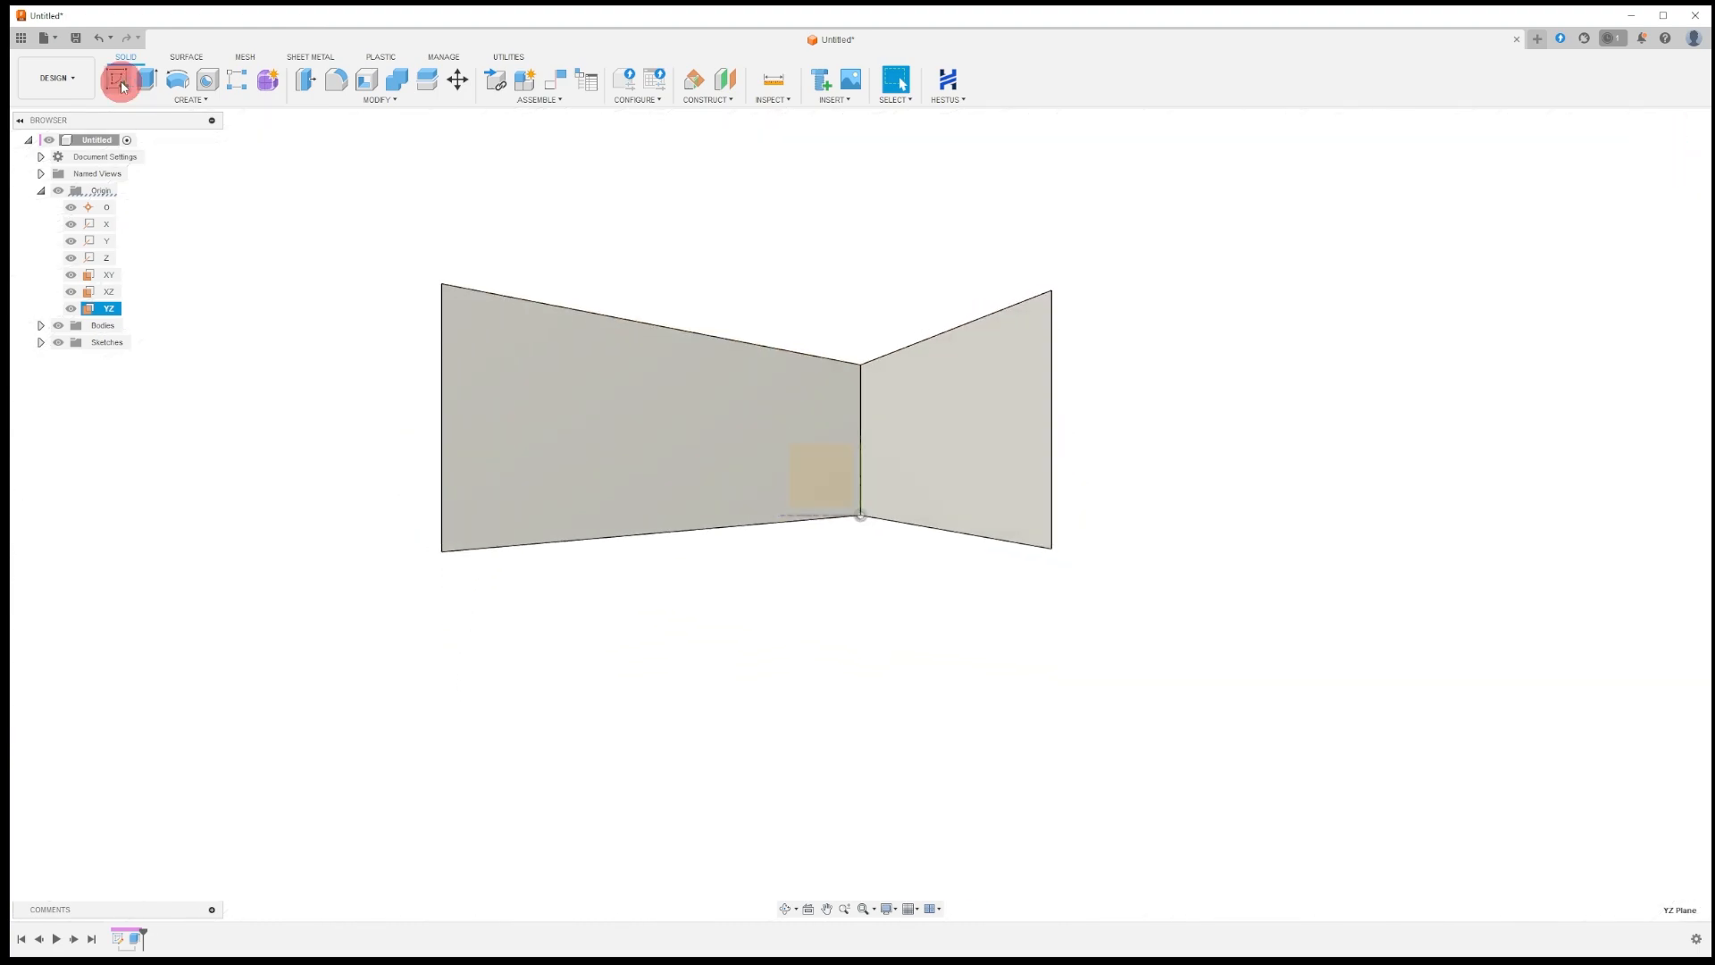
pyautogui.click(747, 528)
pyautogui.click(651, 424)
pyautogui.scroll(5, 861, 474)
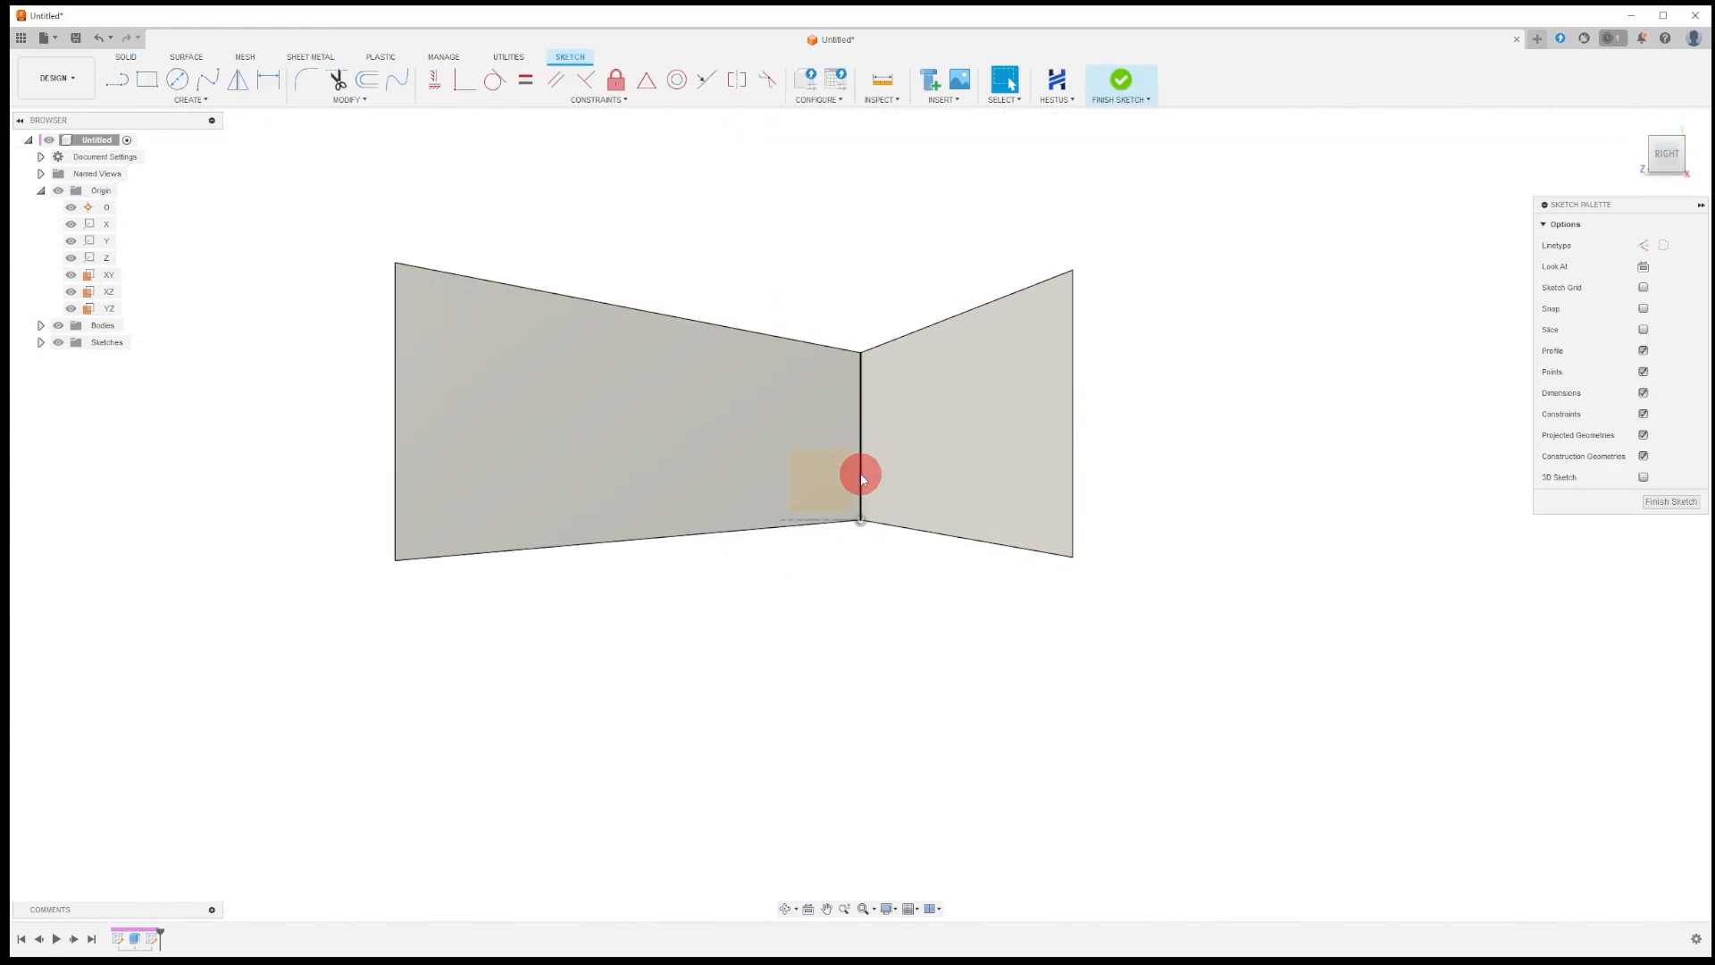
pyautogui.click(822, 515)
pyautogui.scroll(-2, 816, 500)
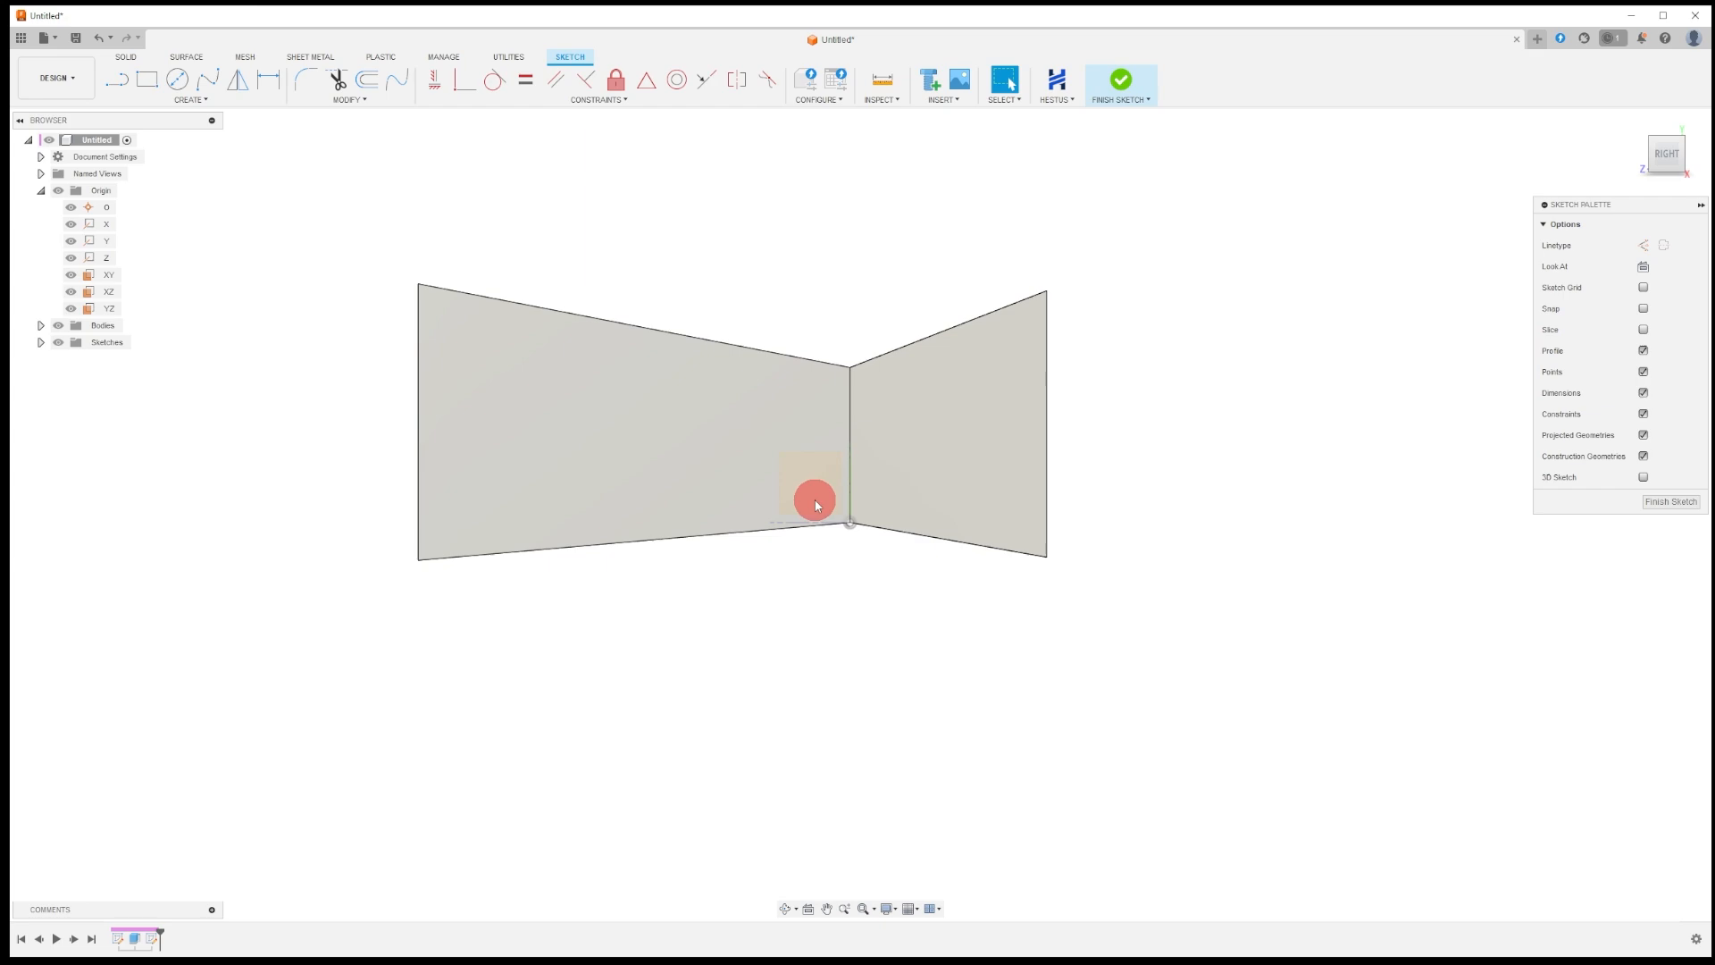
# Sketch a centre-diameter circle centred above the body and overlapping its upper edges.
pyautogui.click(179, 87)
pyautogui.click(179, 88)
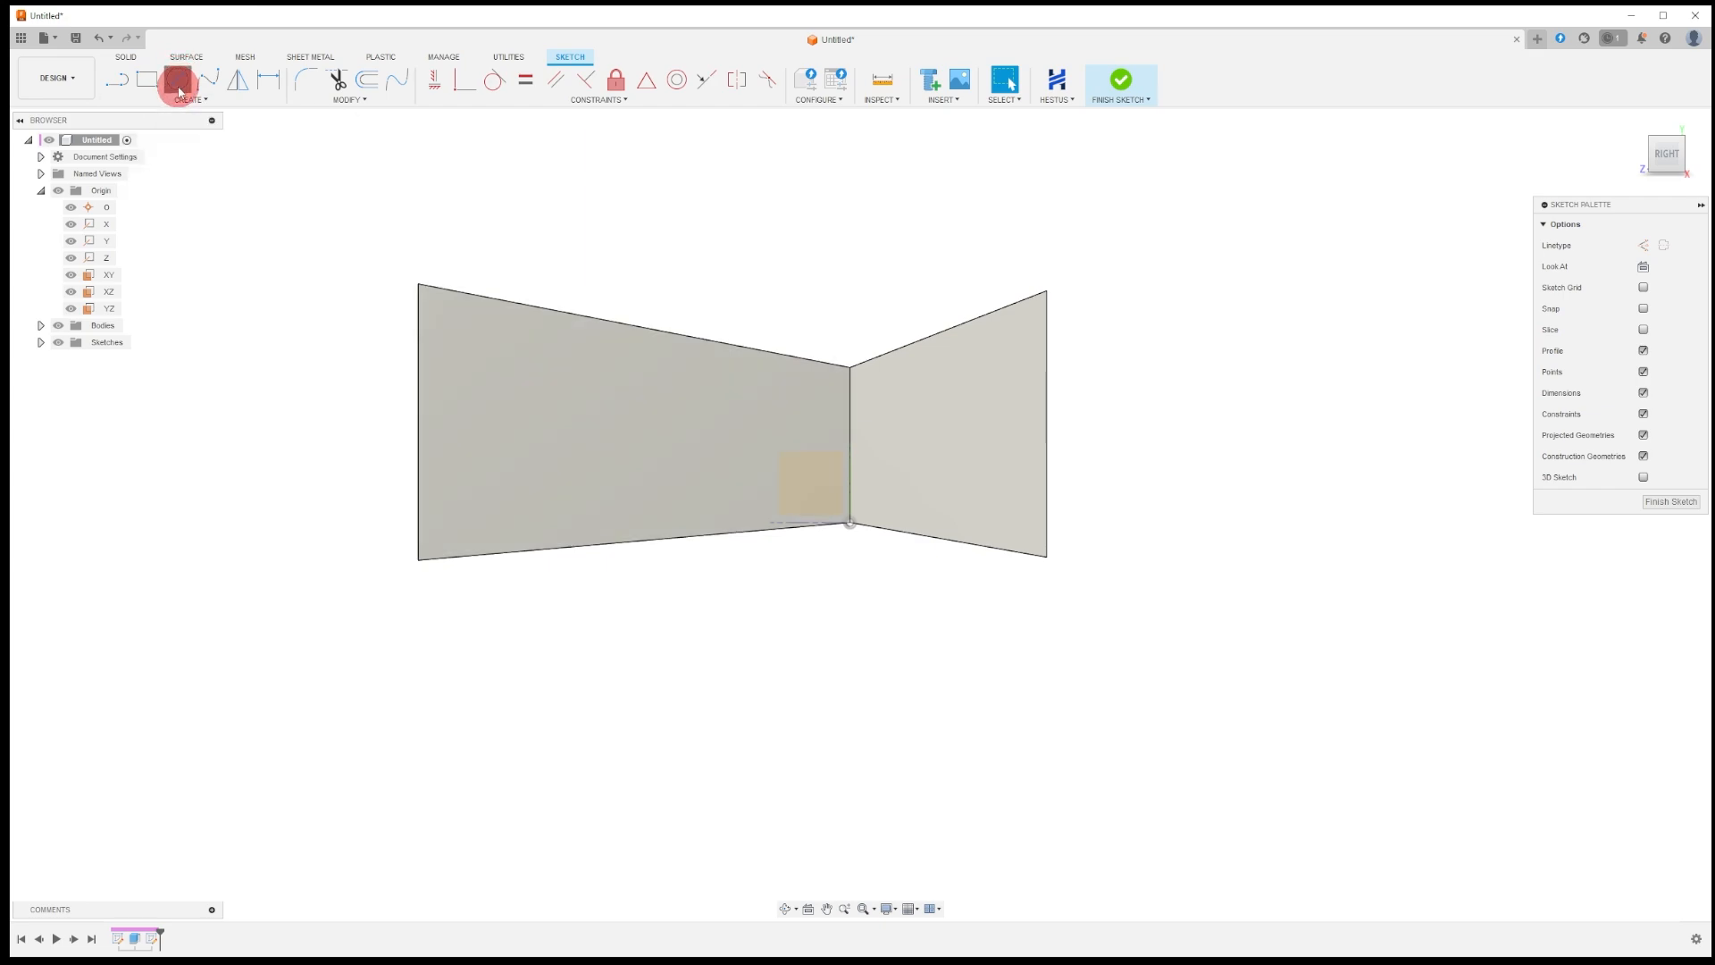
pyautogui.click(836, 557)
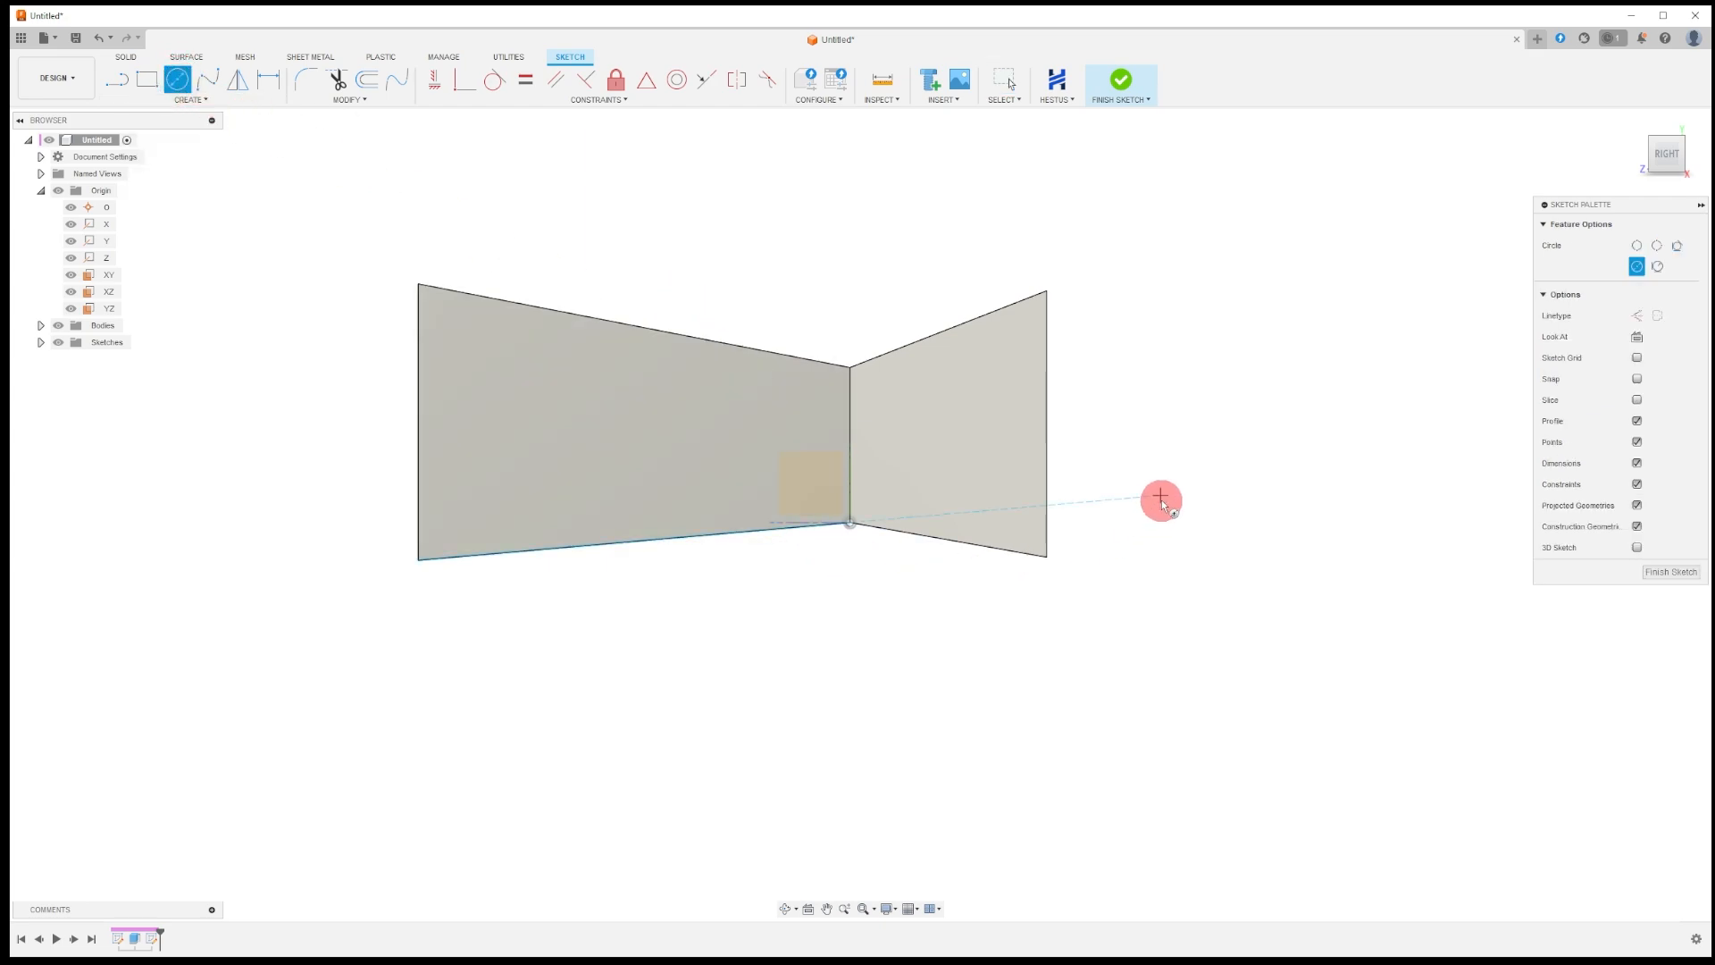
pyautogui.click(829, 265)
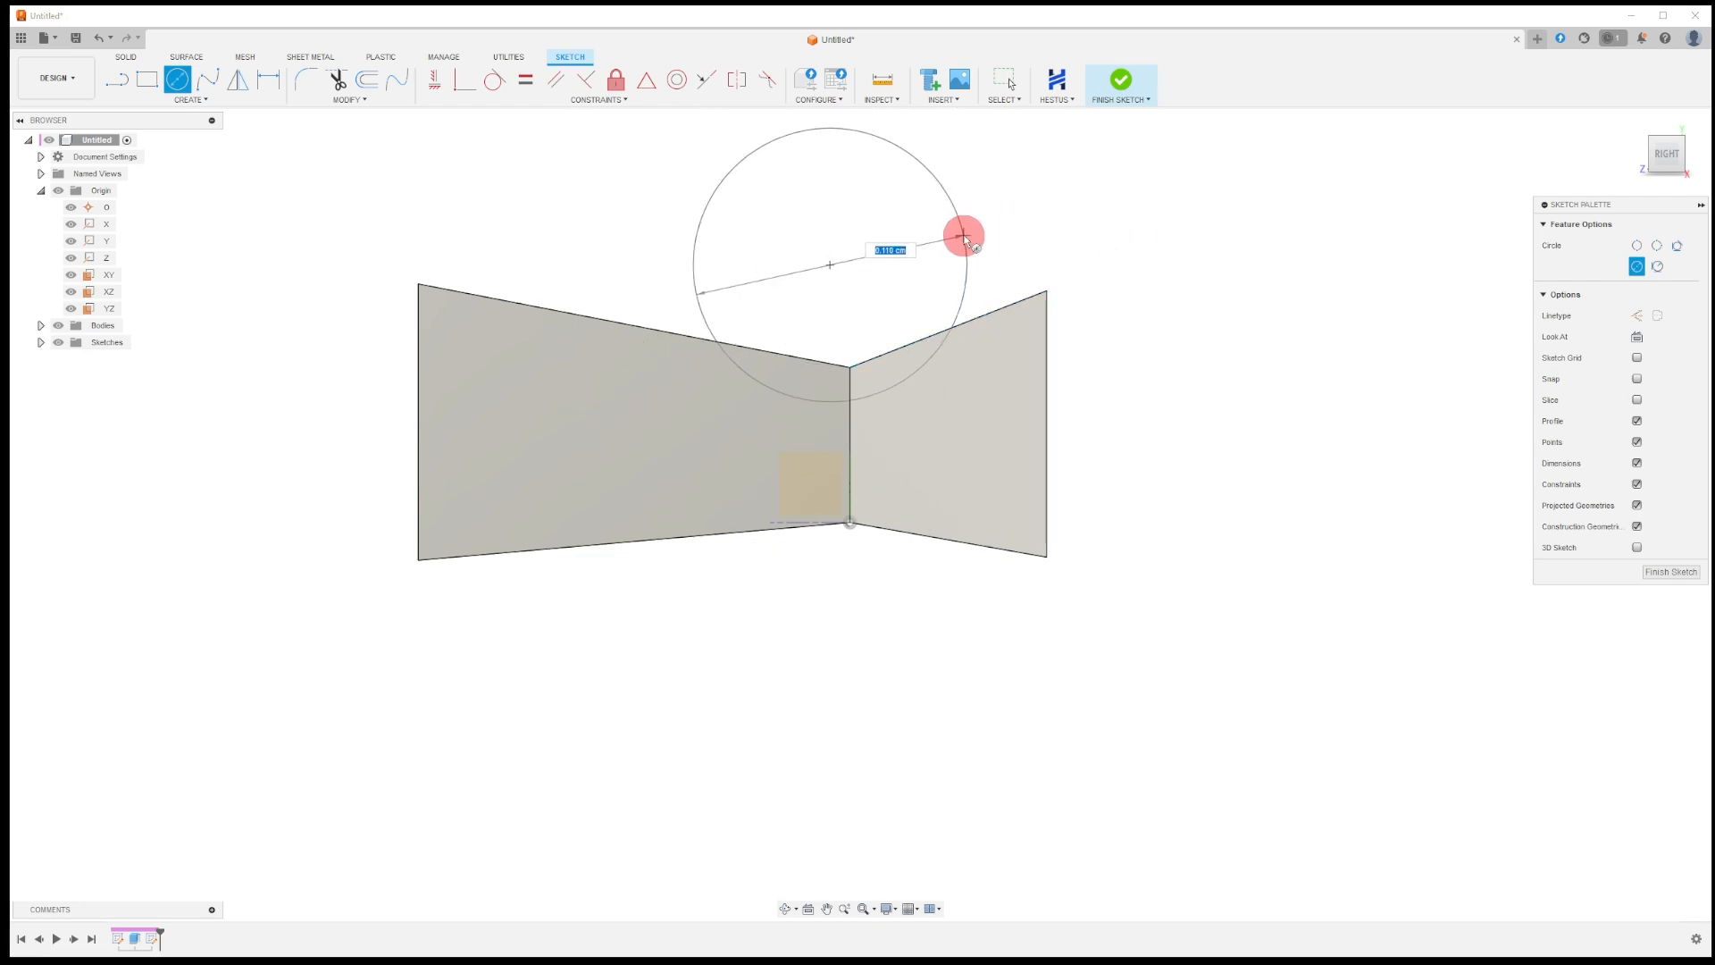
pyautogui.click(984, 240)
pyautogui.press('Escape')
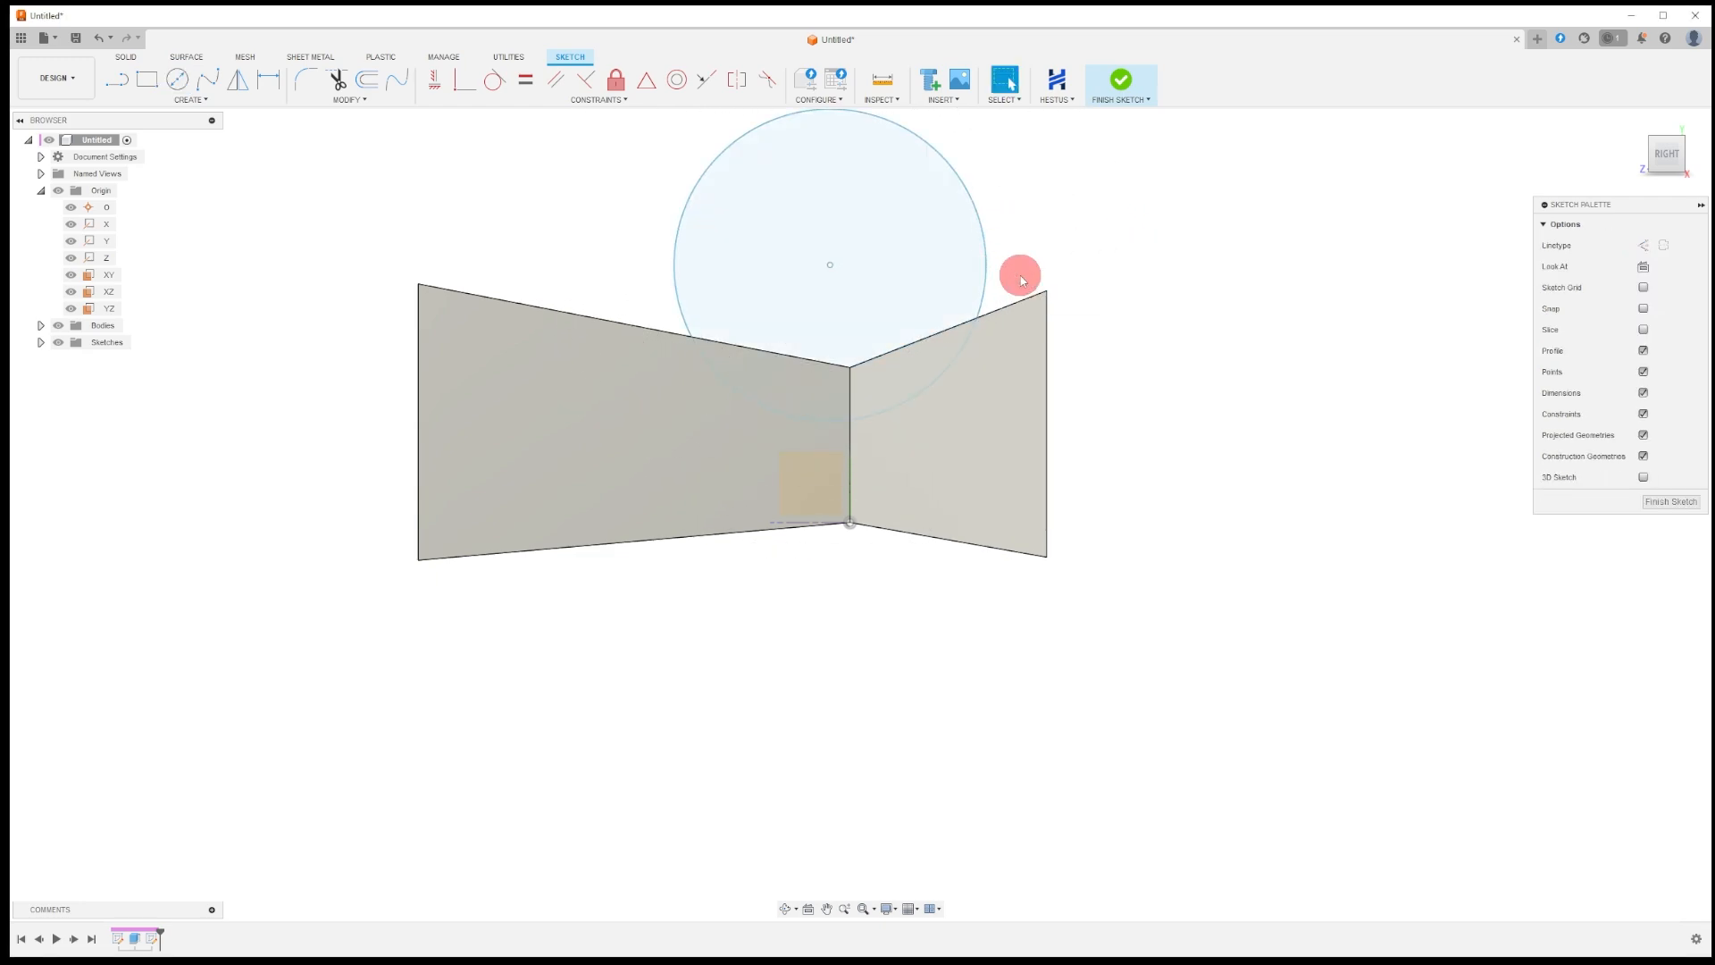
# Move the circle's centre onto the origin and enlarge the circle beyond the body's short end.
pyautogui.moveTo(830, 266); pyautogui.dragTo(851, 525)
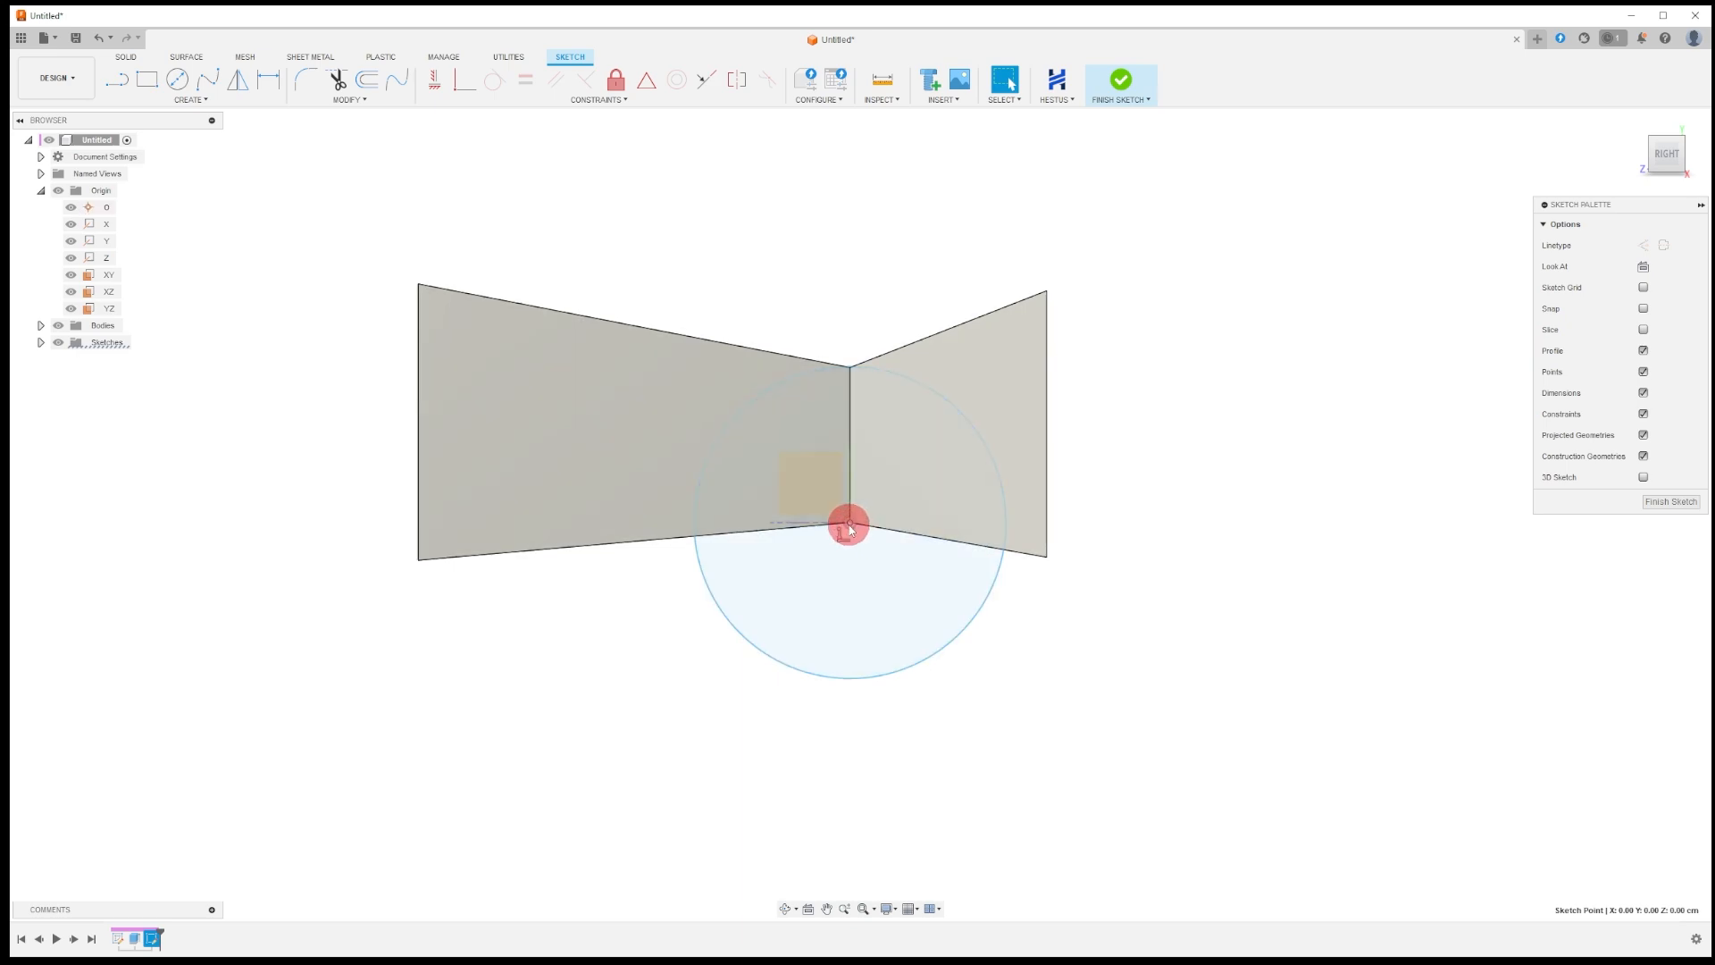
pyautogui.moveTo(996, 575)
pyautogui.mouseDown()
pyautogui.moveTo(1298, 693)
pyautogui.moveTo(866, 532)
pyautogui.moveTo(1218, 628)
pyautogui.moveTo(1245, 598)
pyautogui.moveTo(881, 528)
pyautogui.moveTo(1252, 598)
pyautogui.moveTo(1150, 576)
pyautogui.moveTo(1187, 582)
pyautogui.moveTo(1164, 586)
pyautogui.moveTo(1091, 544)
pyautogui.mouseUp()
pyautogui.scroll(-3, 760, 497)
pyautogui.click(737, 314)
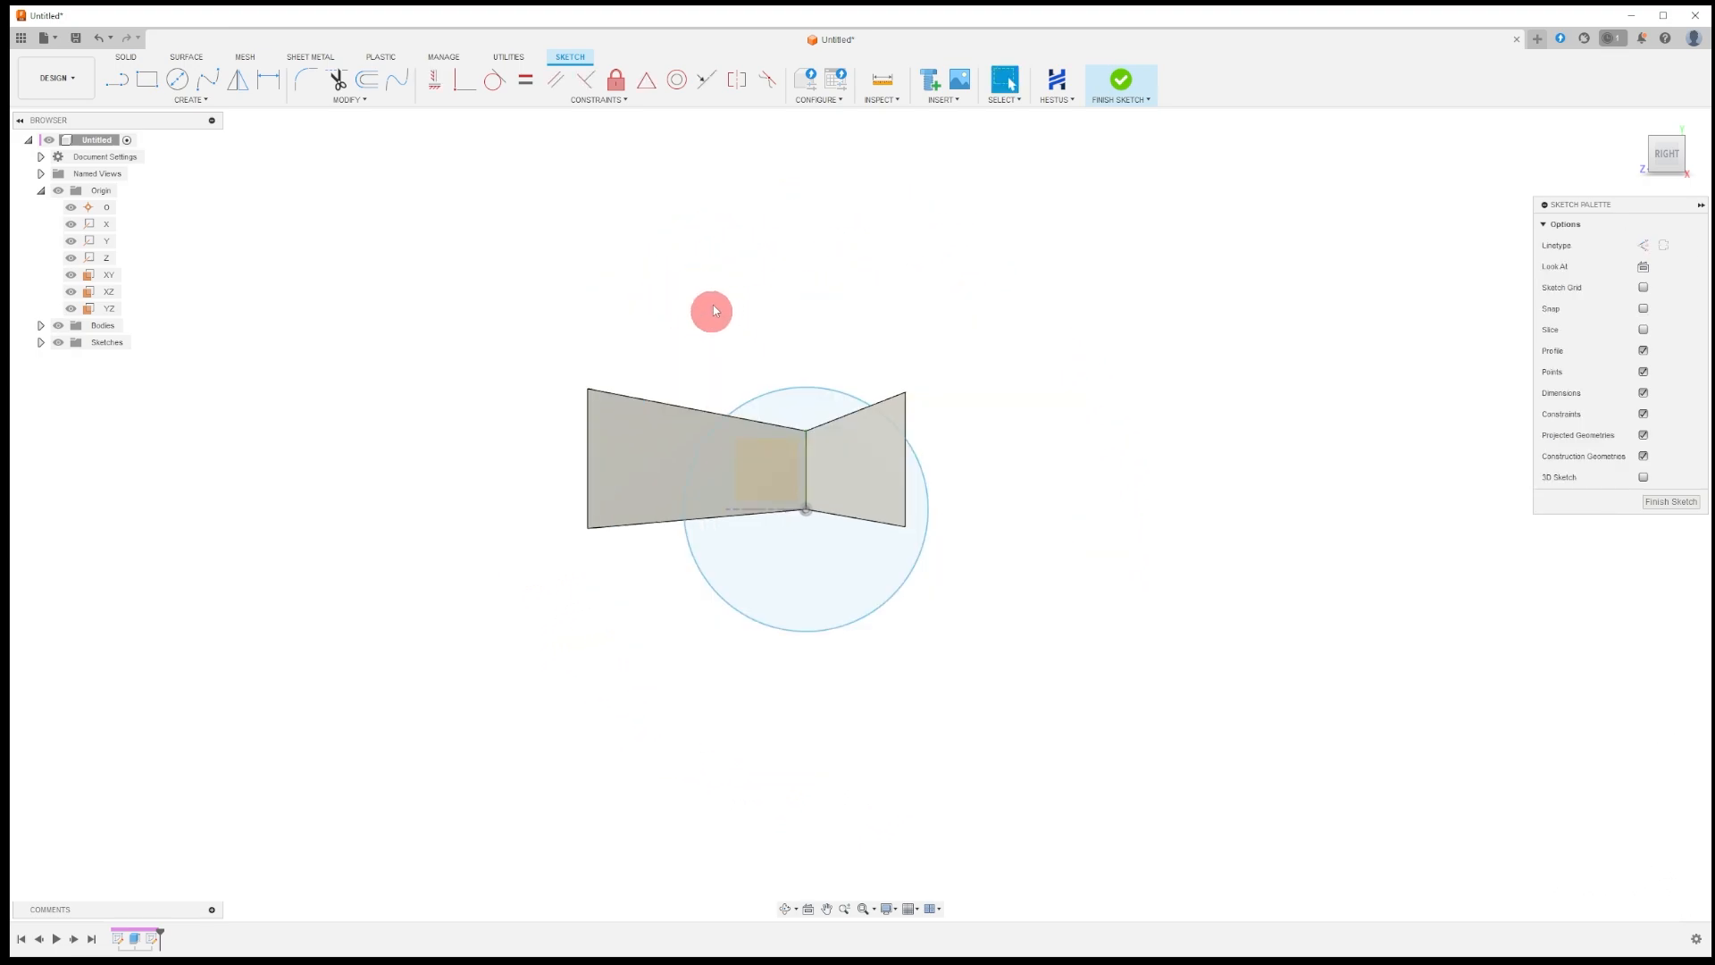
# Sketch a vertical line to the right of the circle, spanning roughly the circle's height.
pyautogui.click(120, 85)
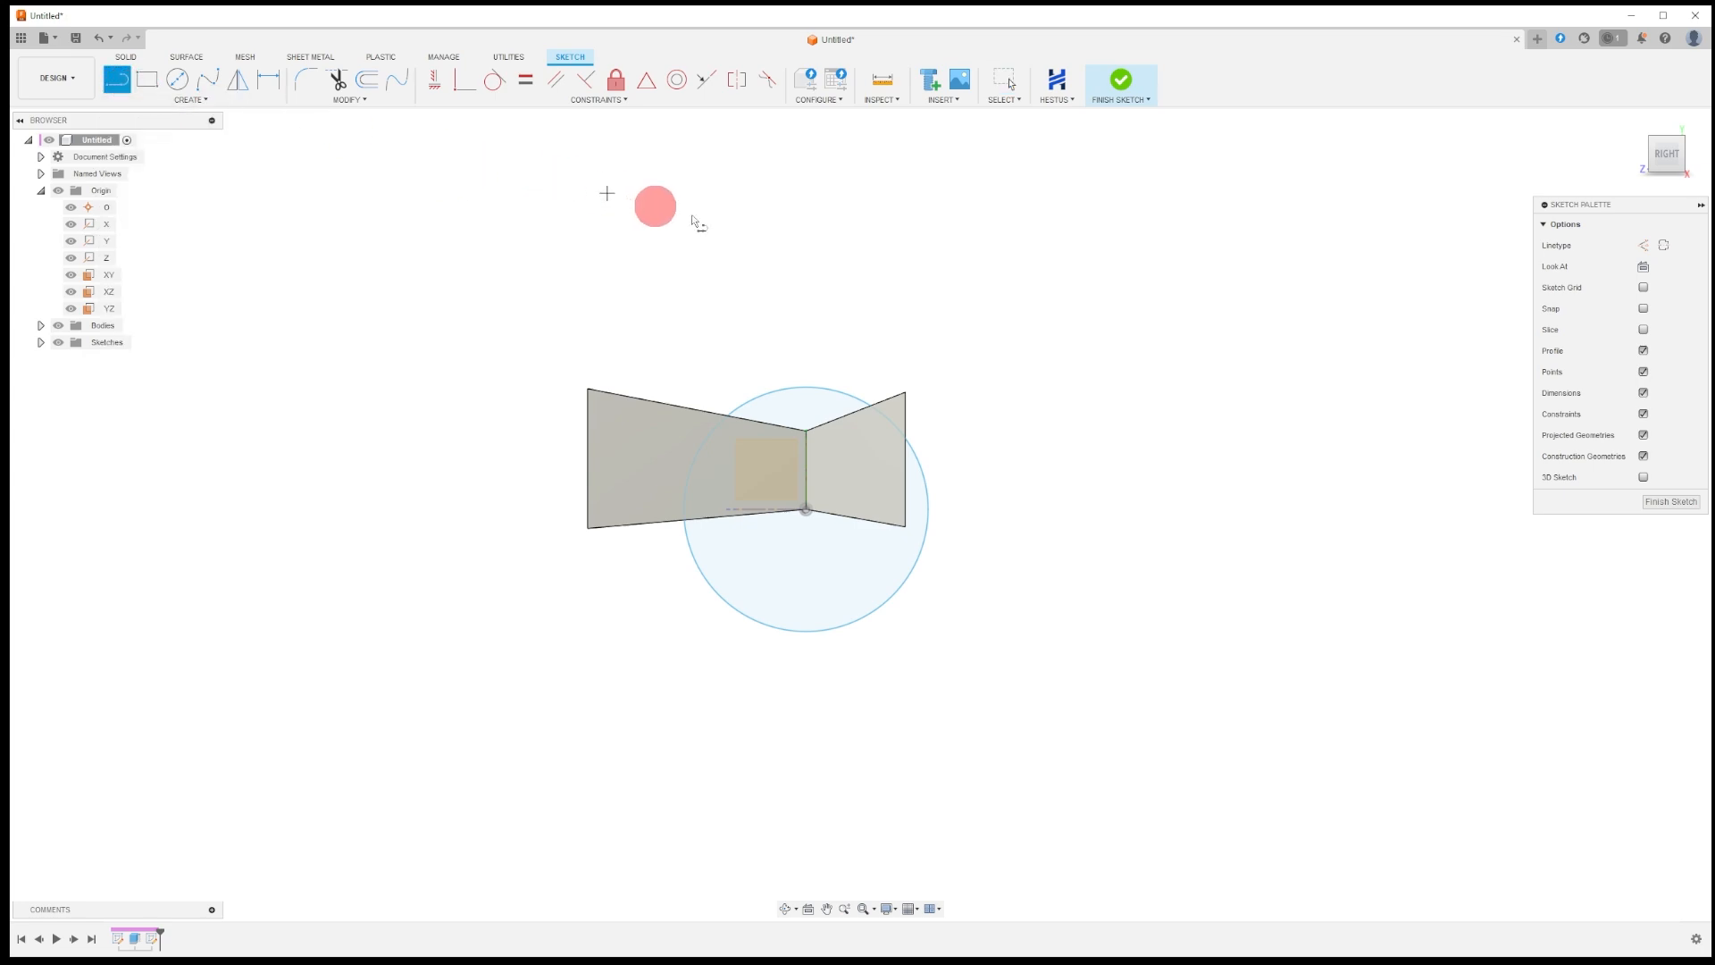
pyautogui.click(1041, 412)
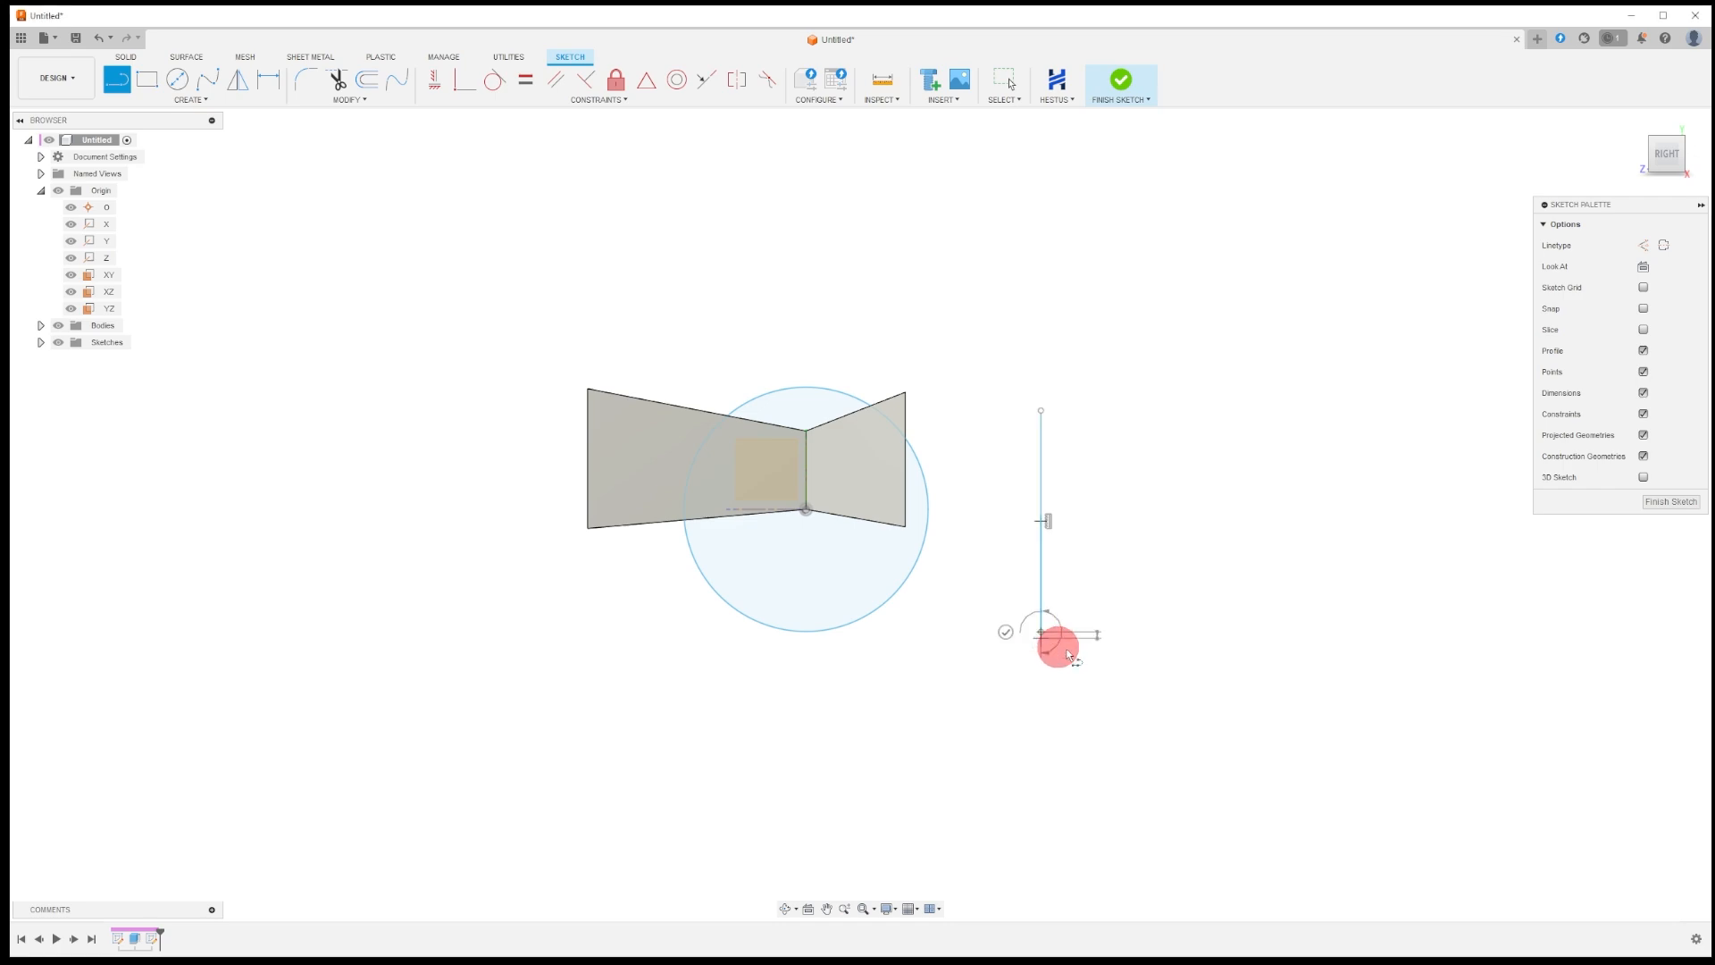
pyautogui.click(1068, 653)
pyautogui.press('Escape')
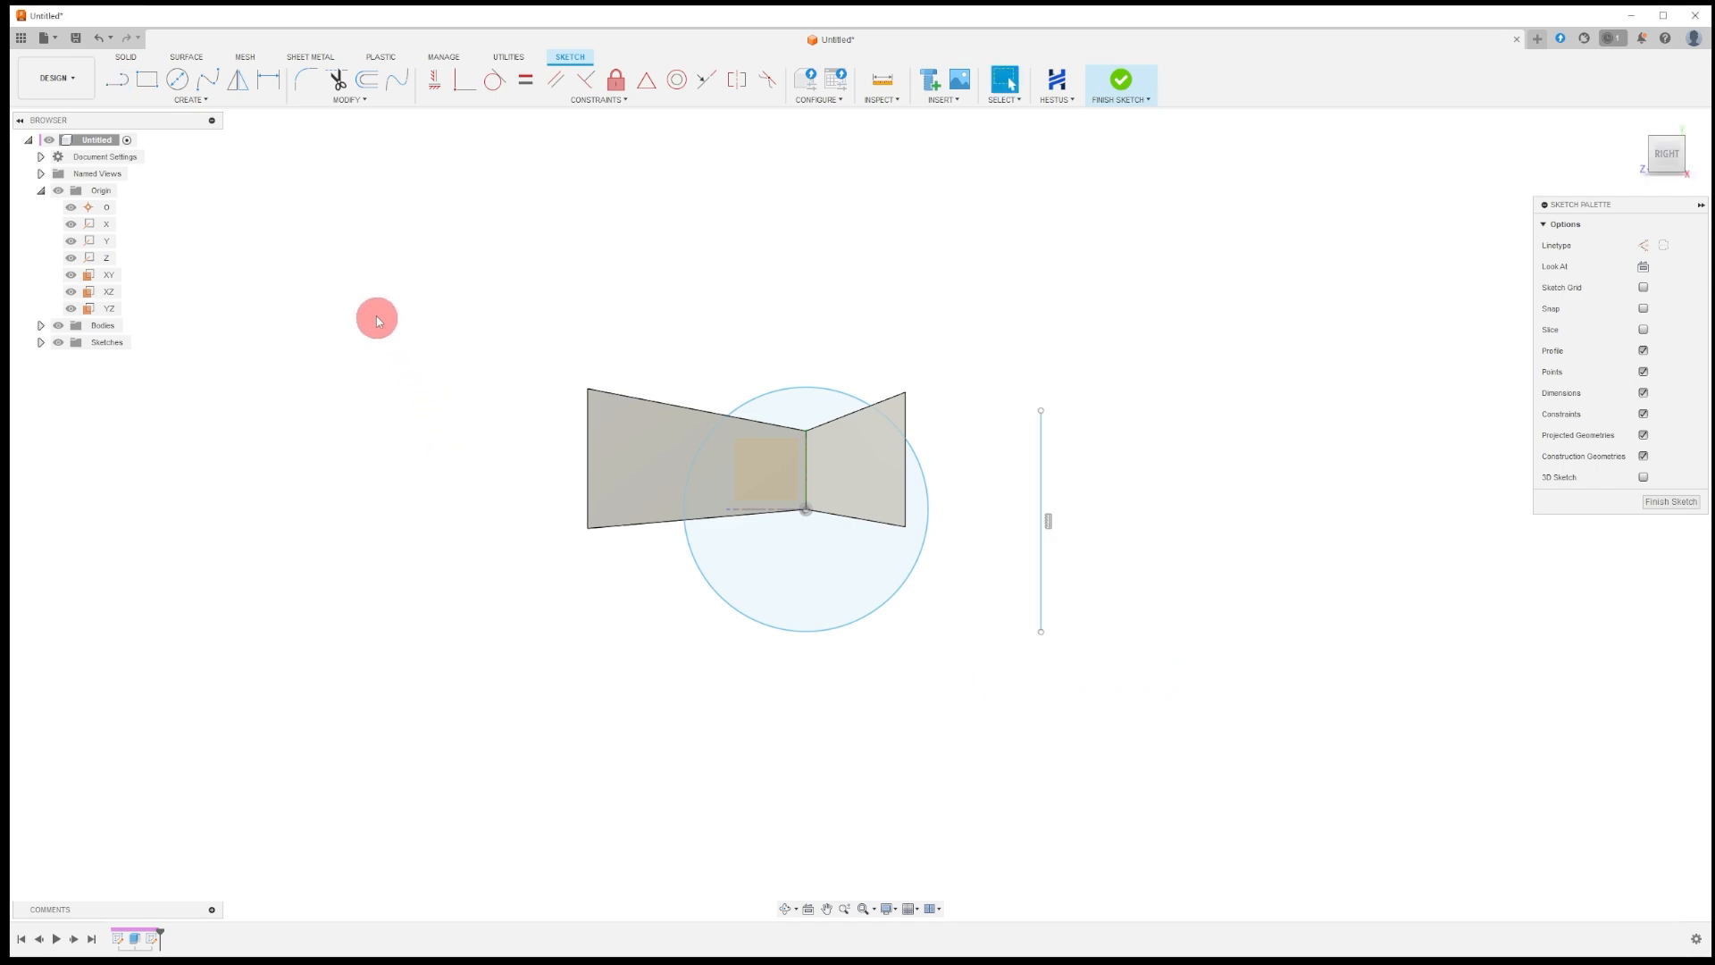
# Dimension the vertical line 0.2 cm from the circle's centre, and extend its upper end upward before finishing the sketch.
pyautogui.click(271, 85)
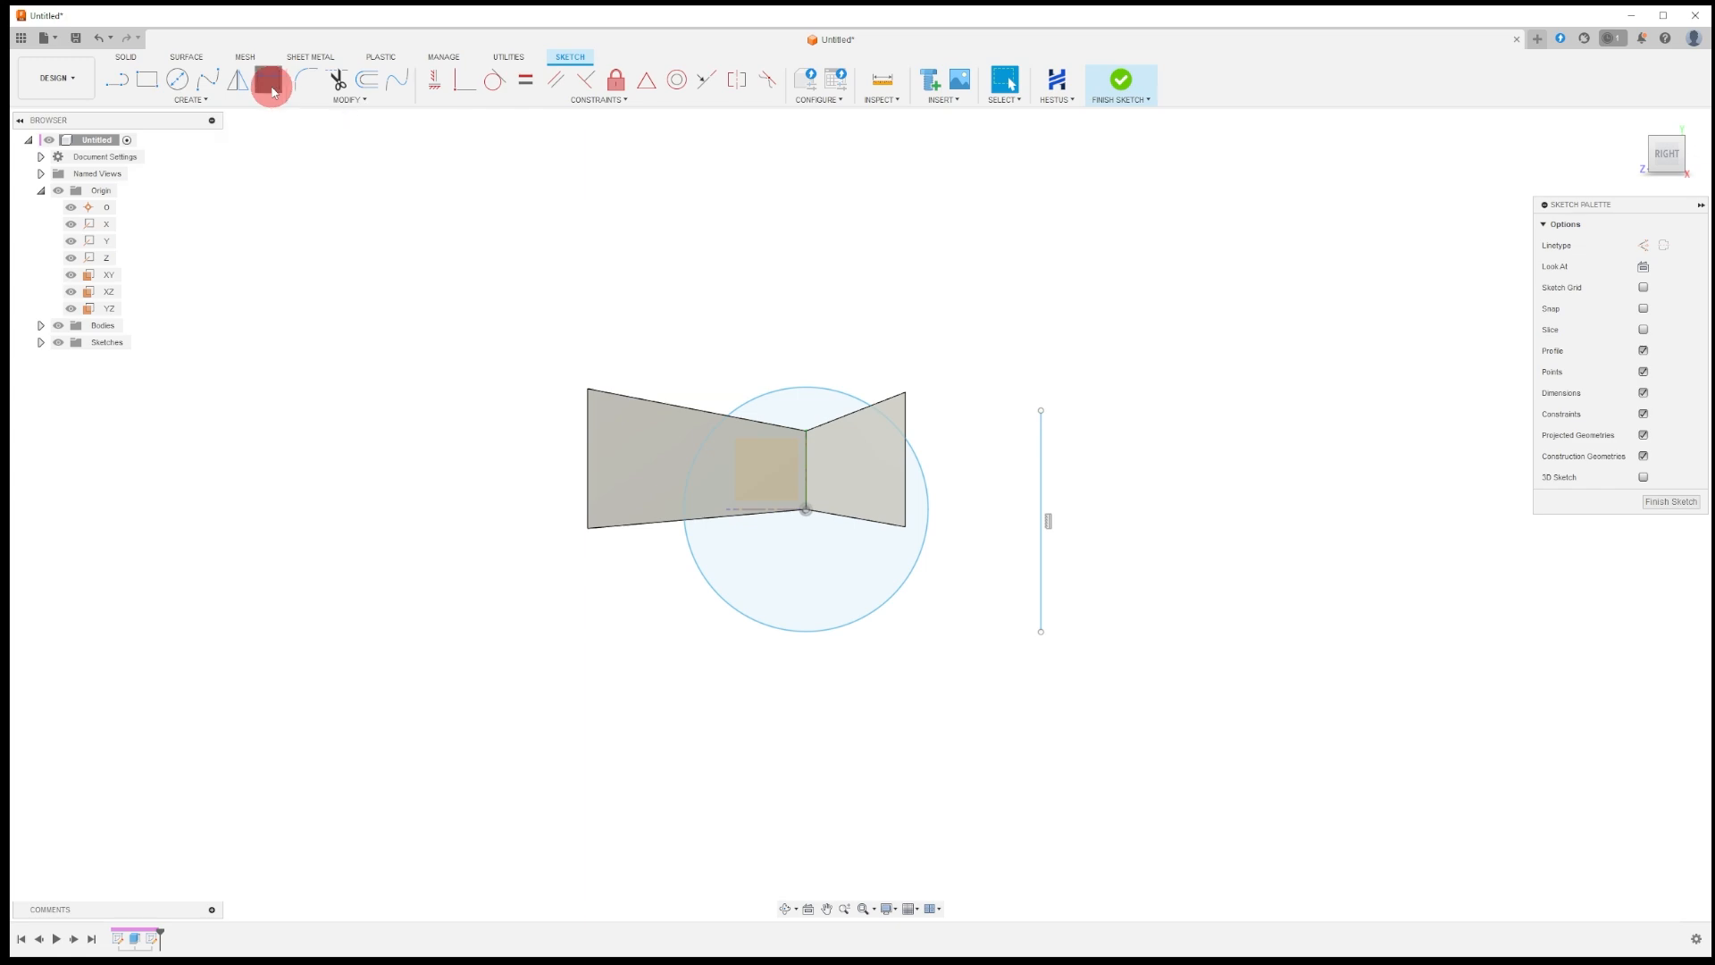
pyautogui.click(805, 516)
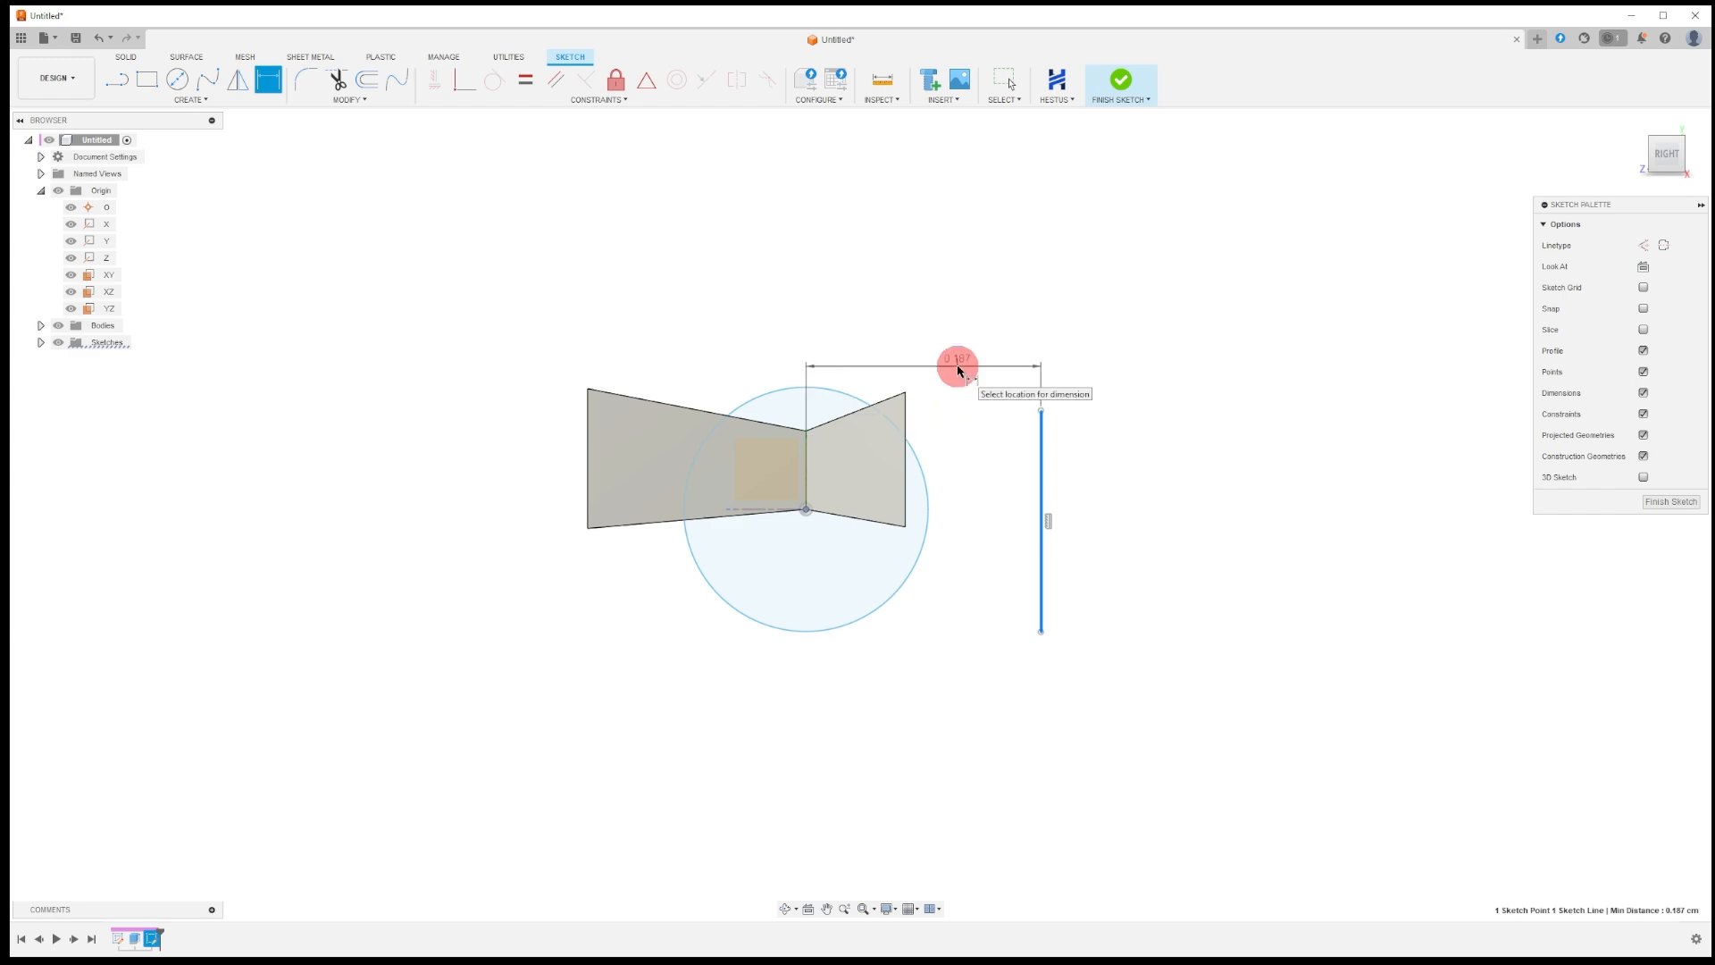
pyautogui.click(946, 358)
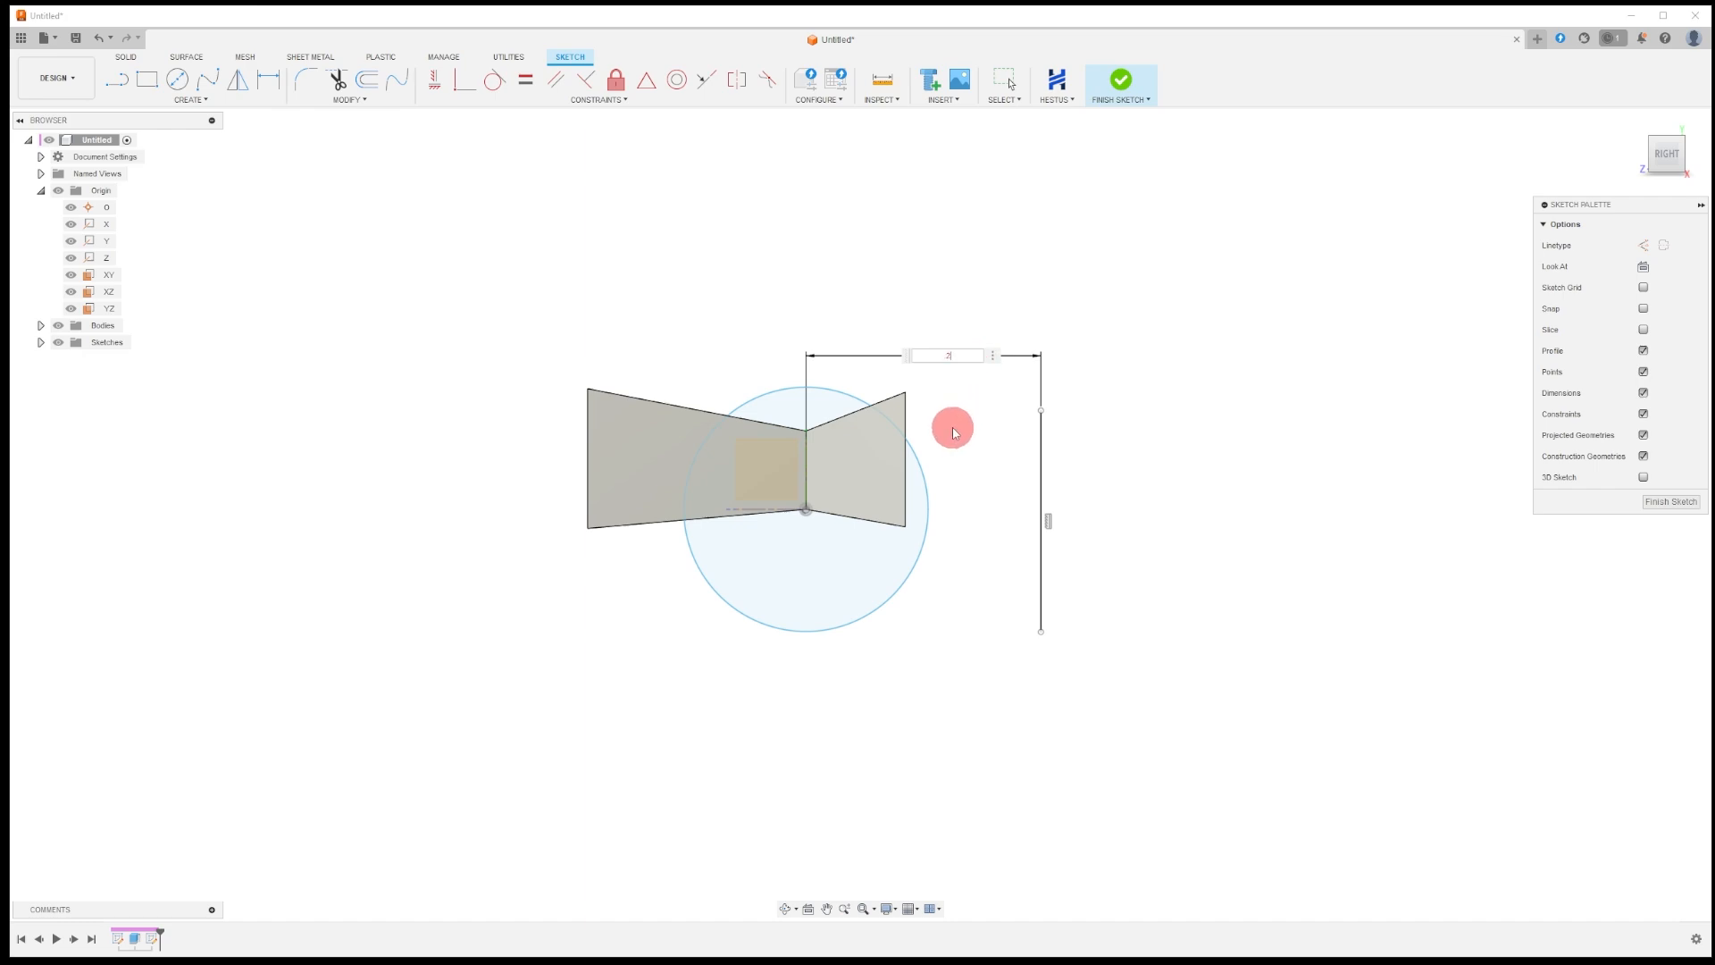
pyautogui.write('.2')
pyautogui.press('Return')
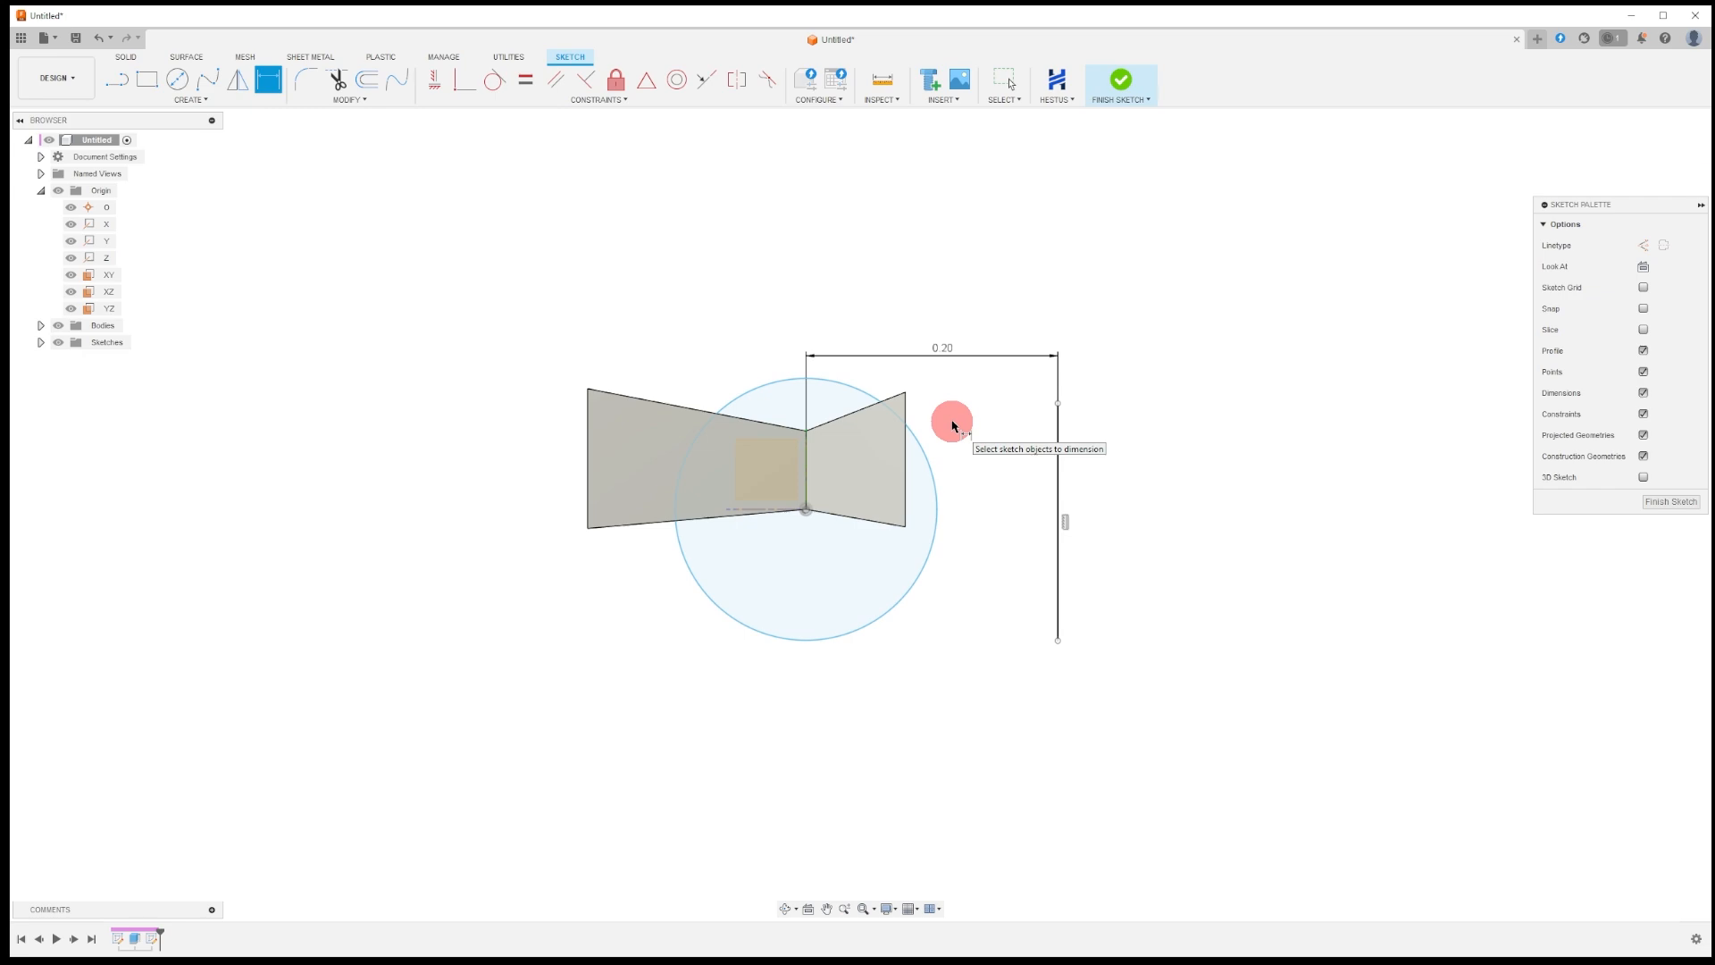
pyautogui.press('Escape')
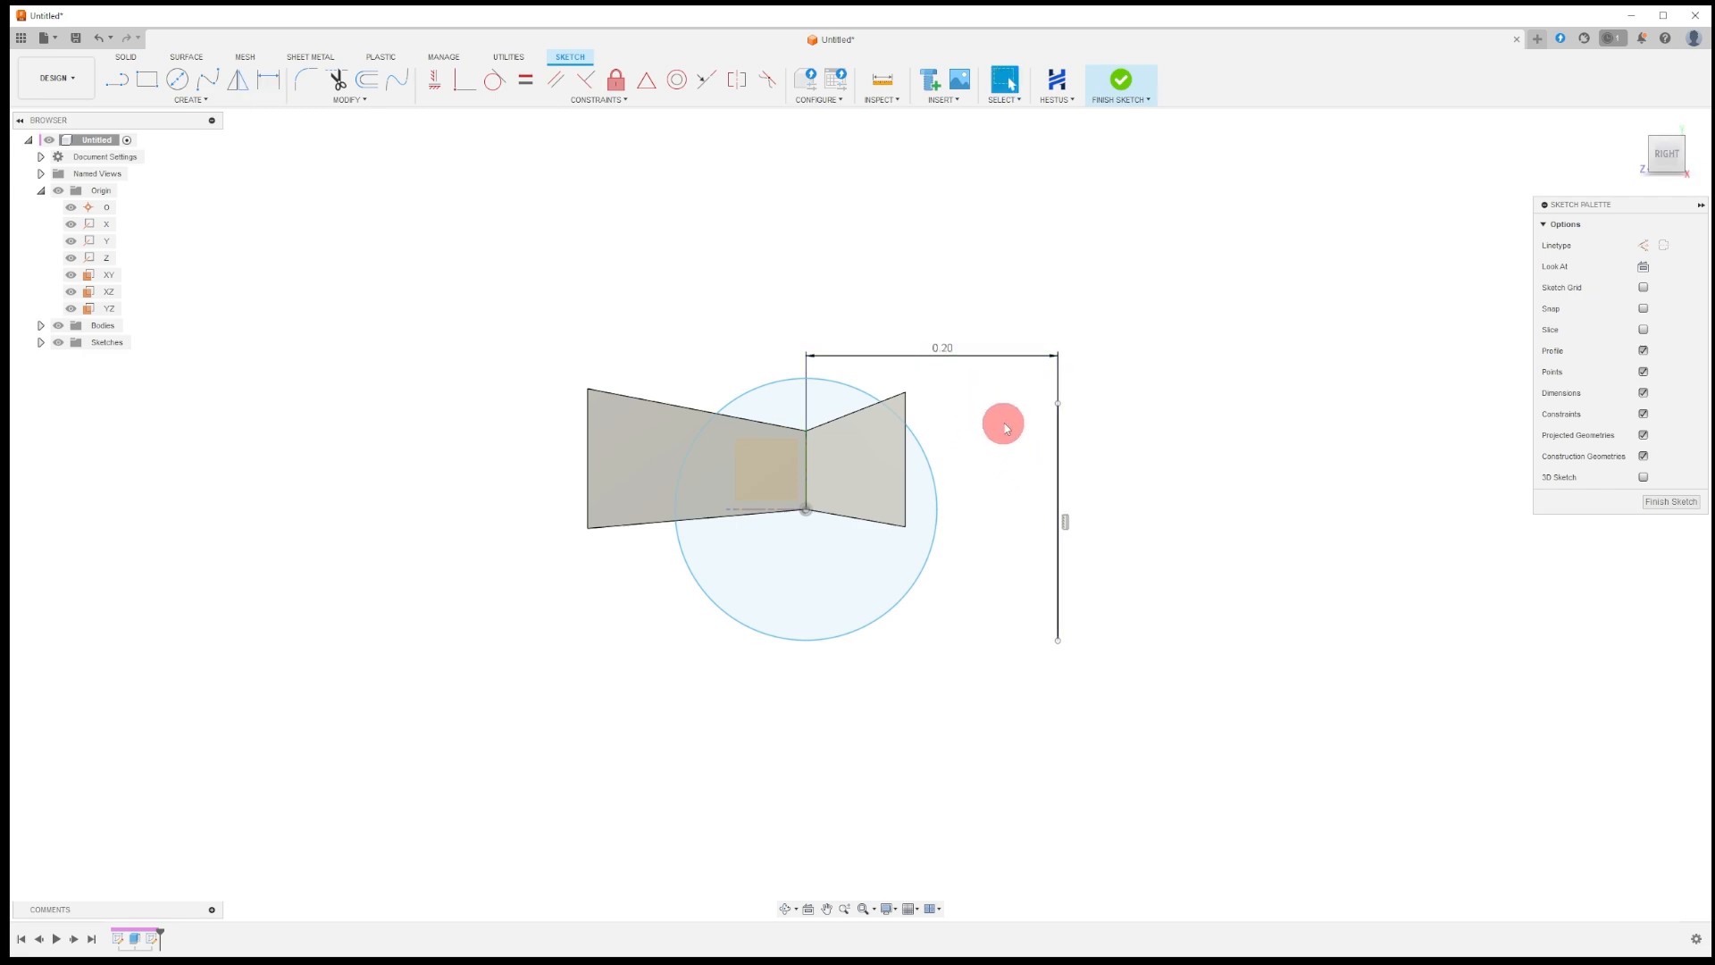
pyautogui.moveTo(1058, 403); pyautogui.dragTo(1056, 304)
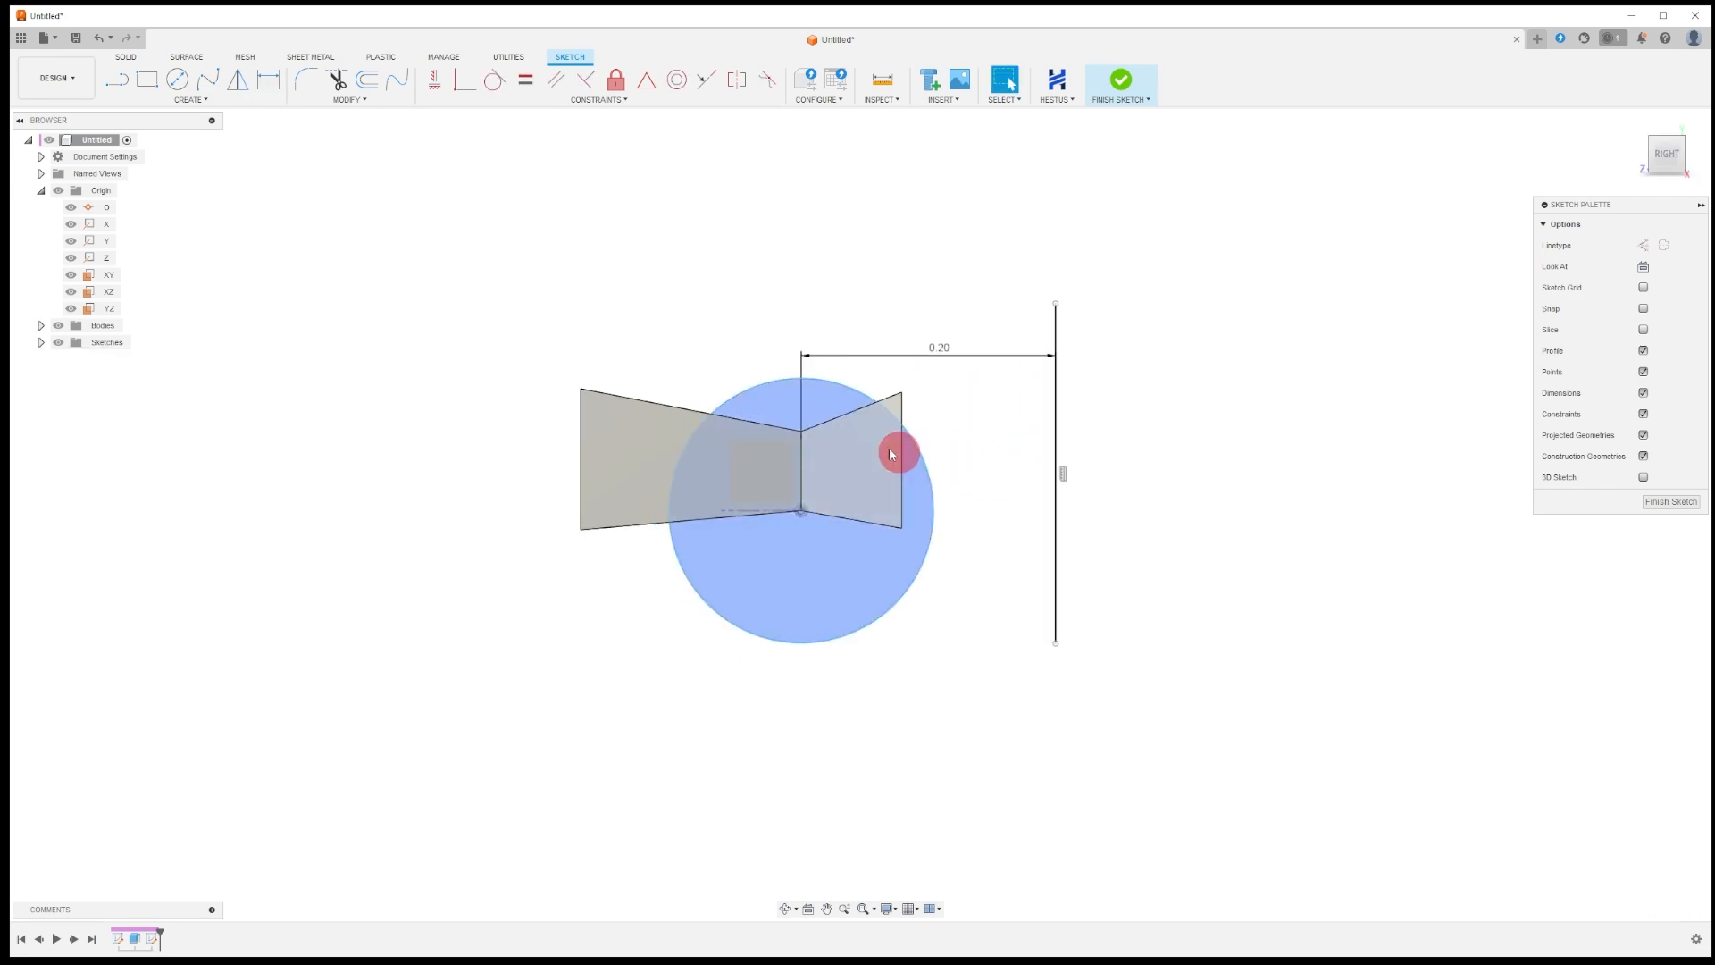
pyautogui.click(1122, 83)
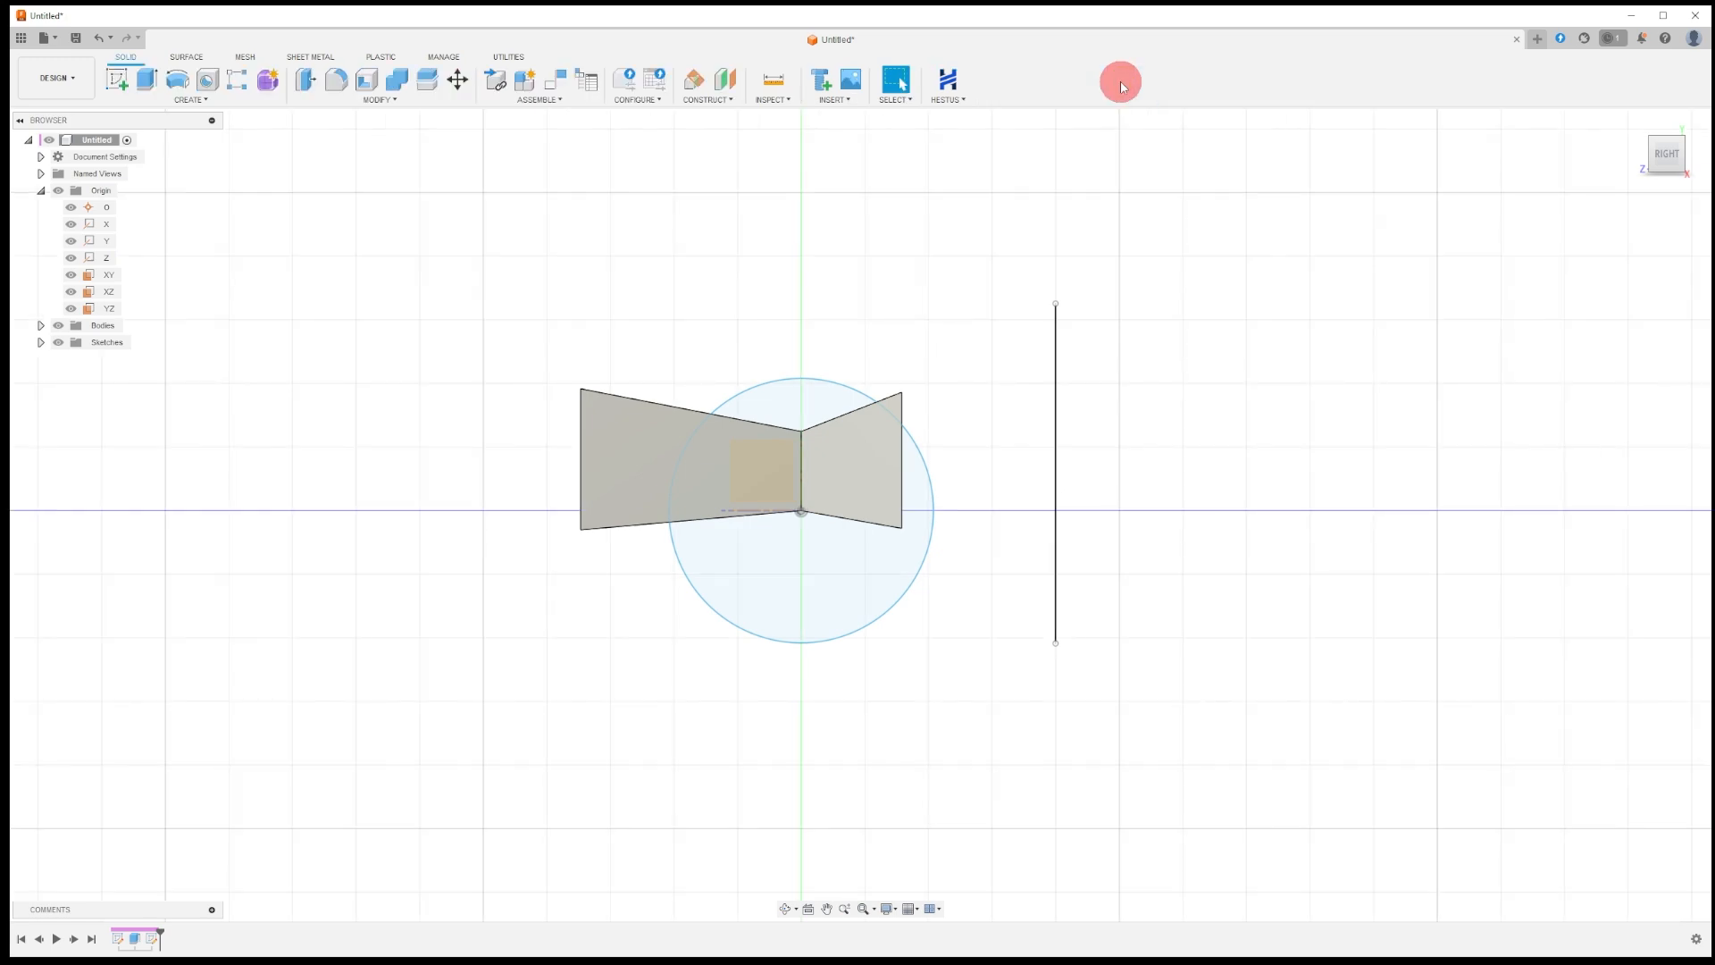
# Revolve the circle 360 degrees around the vertical line with the Join operation.
pyautogui.click(173, 82)
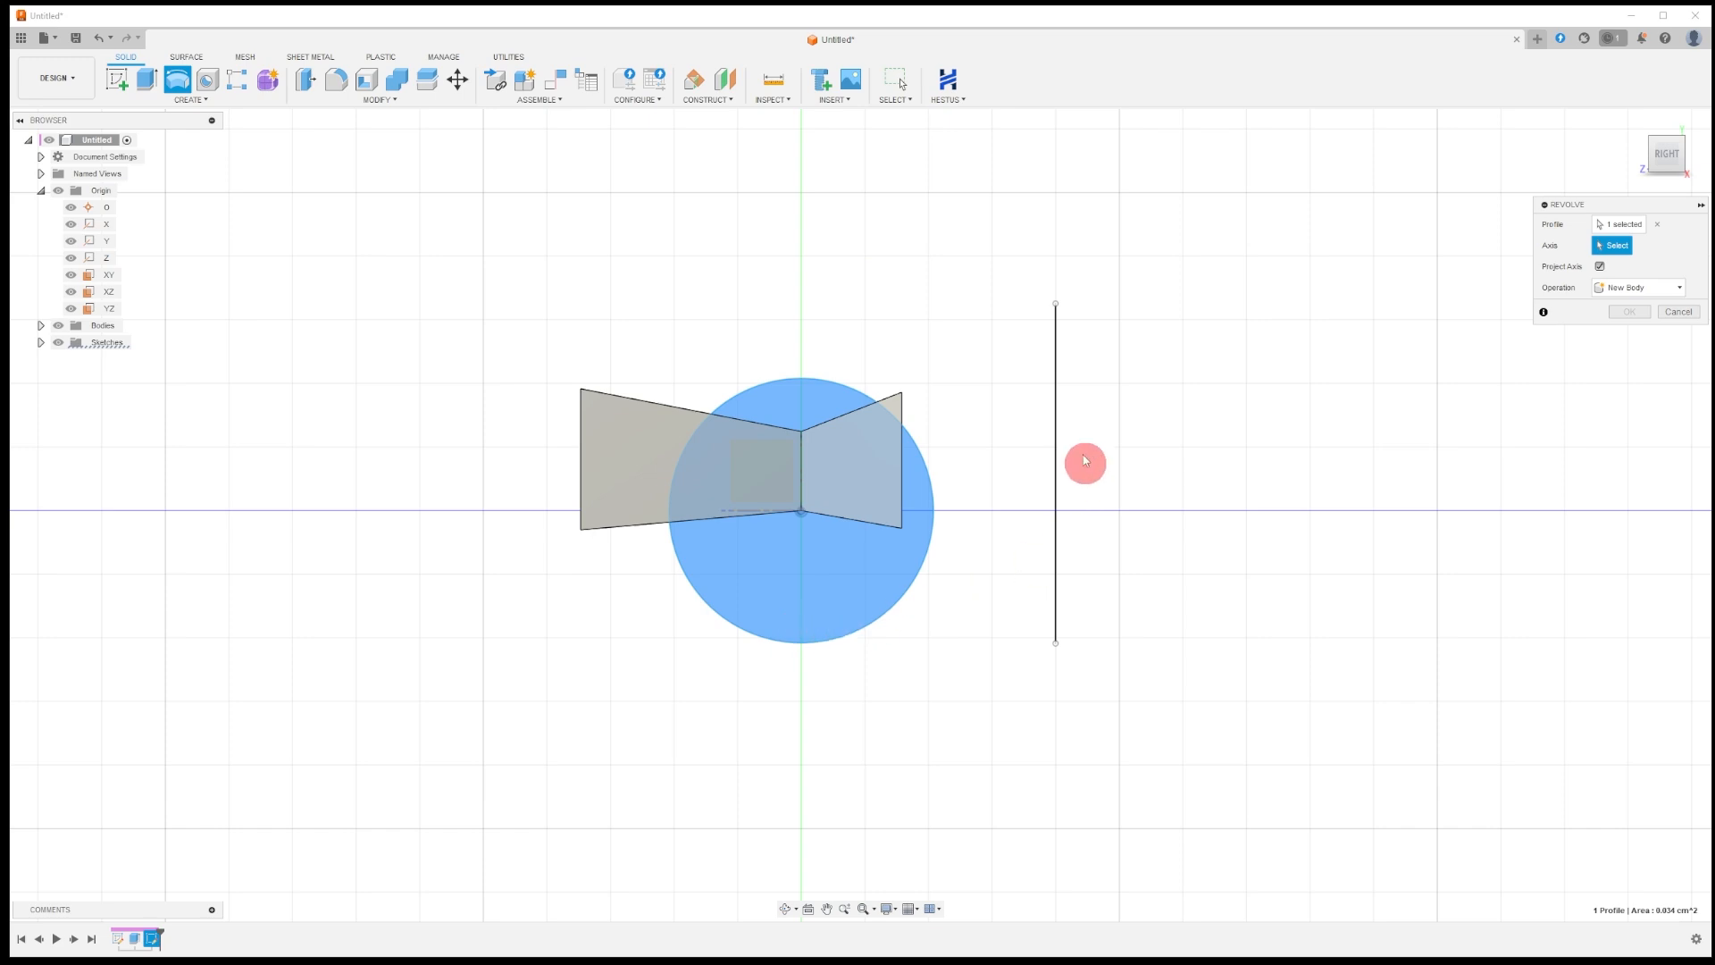
pyautogui.moveTo(1552, 261); pyautogui.dragTo(1266, 266)
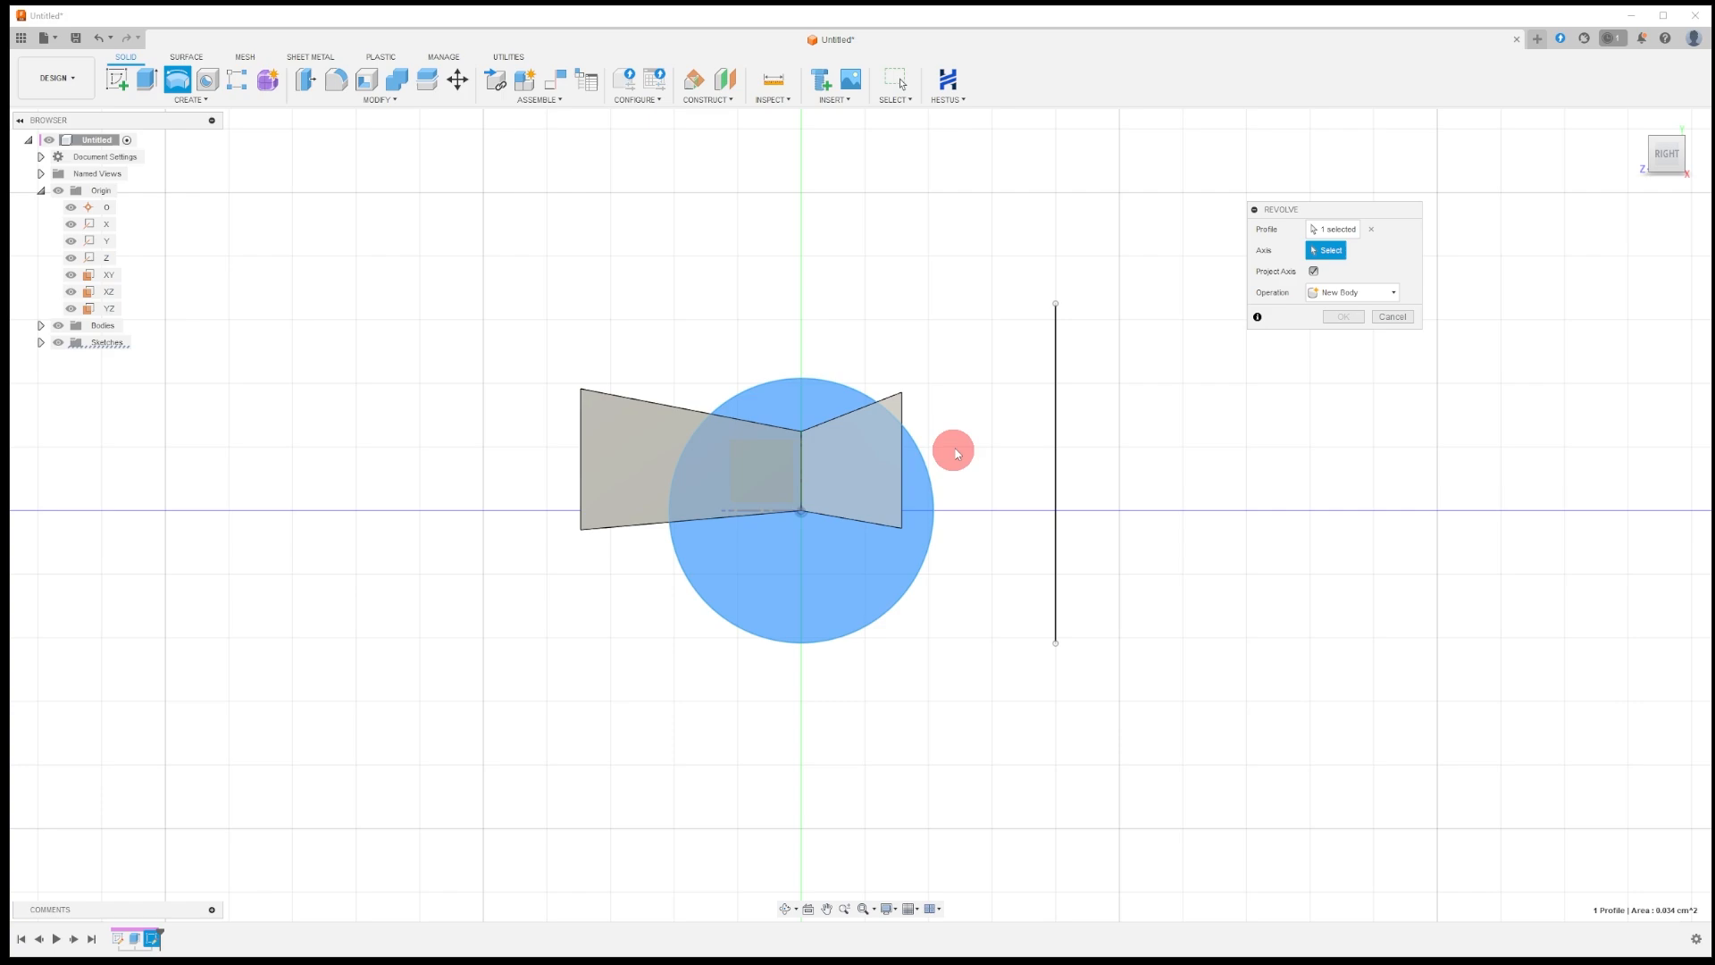
pyautogui.click(1058, 425)
pyautogui.keyDown('shift'); pyautogui.moveTo(1028, 474); pyautogui.dragTo(1019, 578, button='middle'); pyautogui.keyUp('shift')
pyautogui.click(1270, 362)
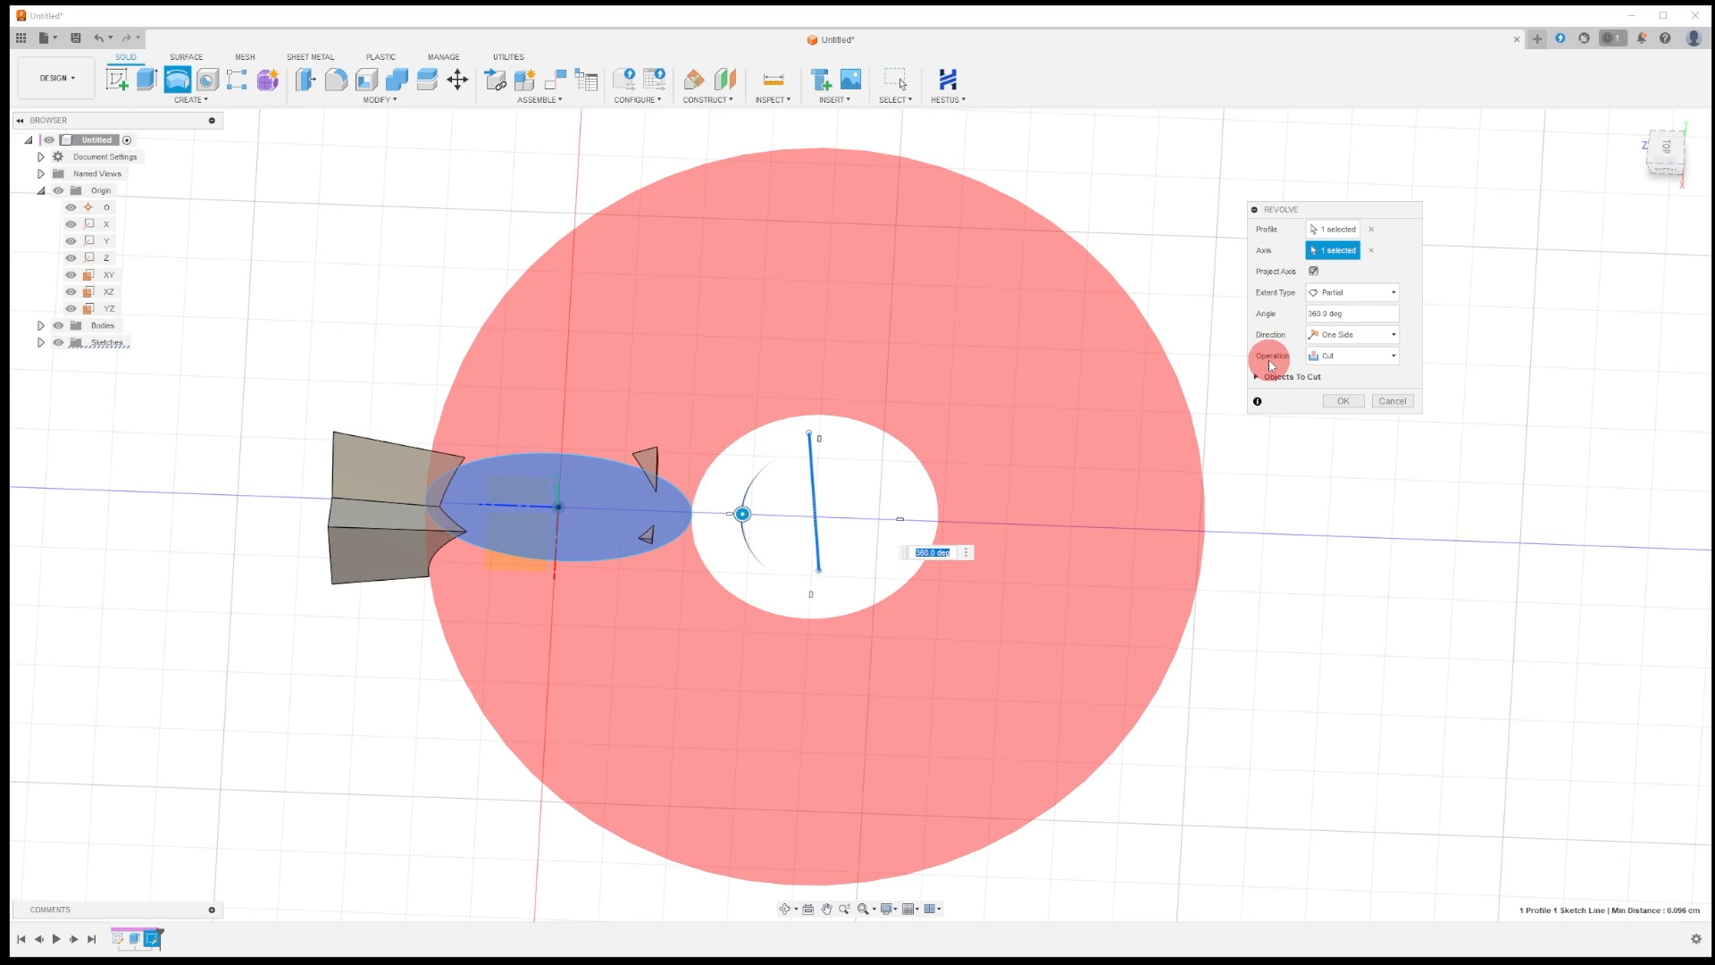
pyautogui.click(1354, 356)
pyautogui.click(1387, 377)
pyautogui.click(1351, 356)
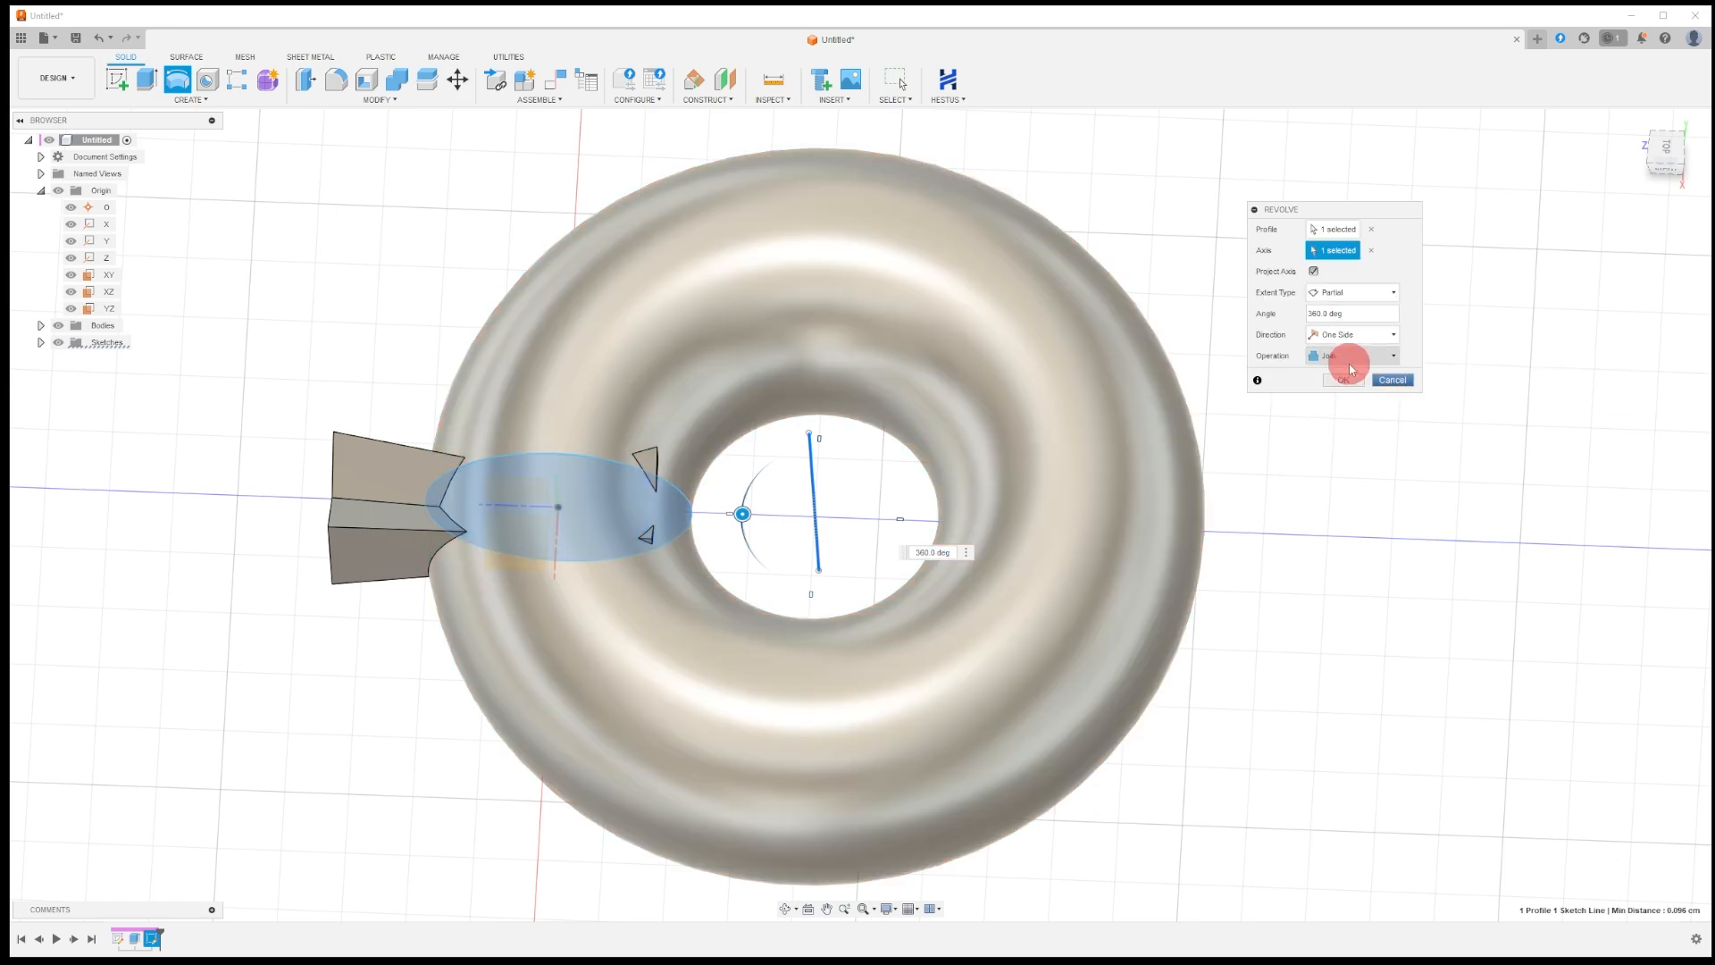
pyautogui.click(1301, 358)
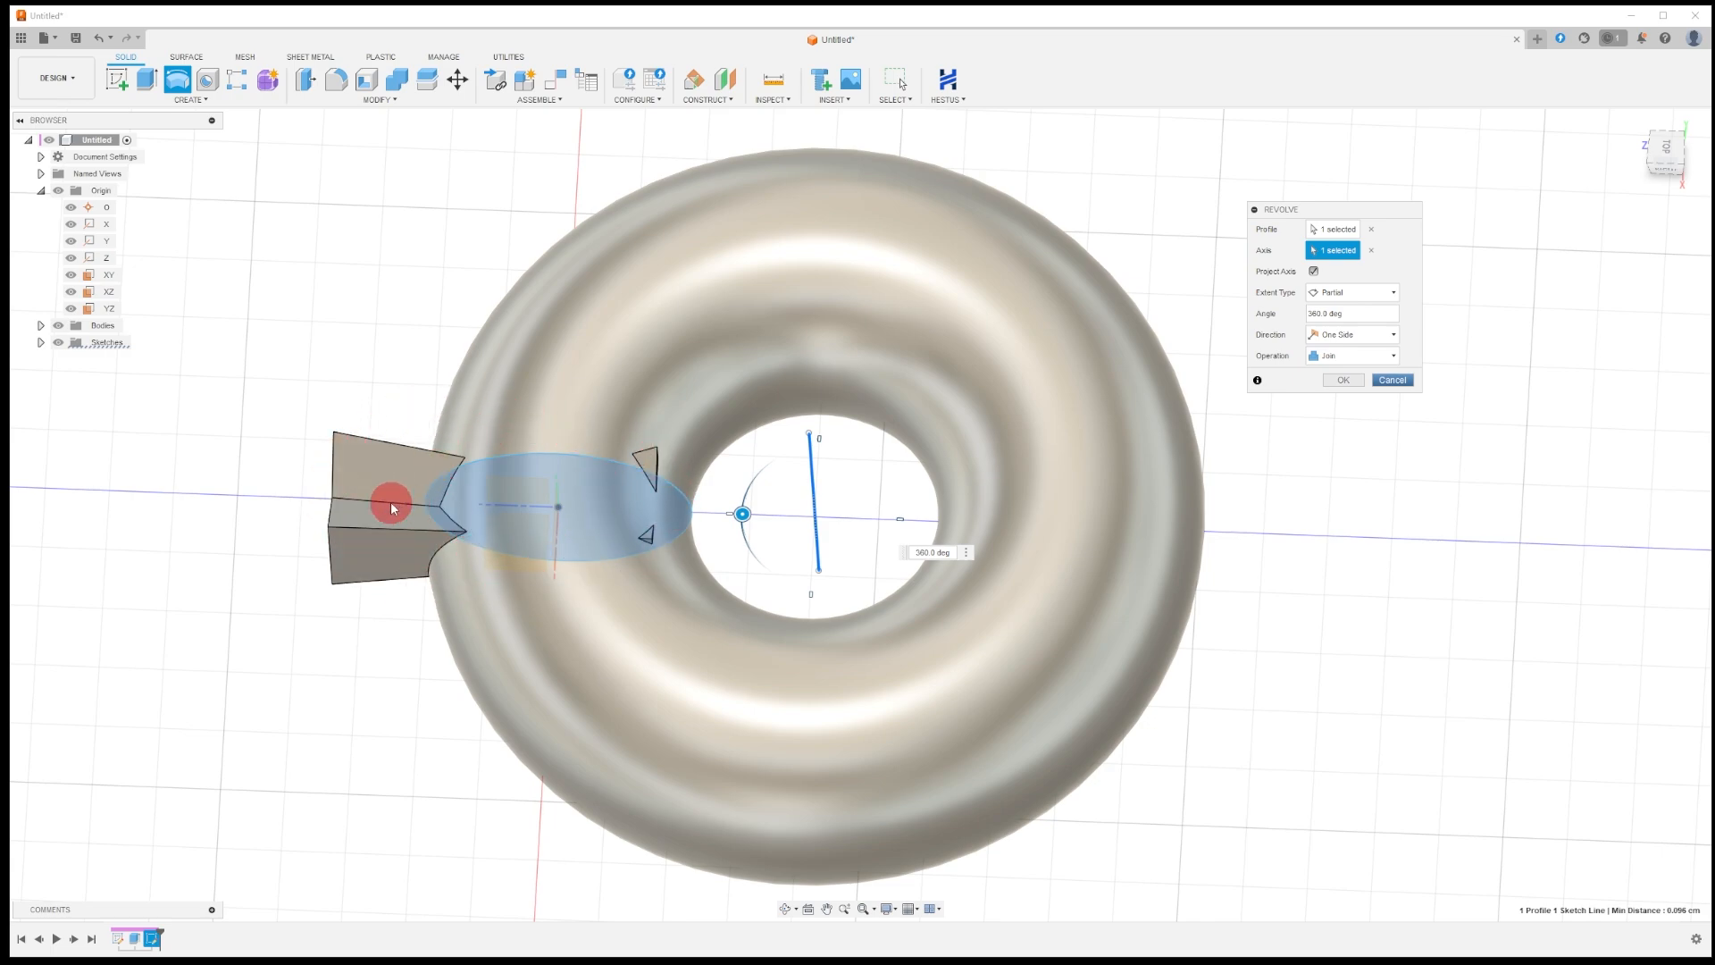
# Reduce the one-sided revolve's angle to about 335.4 degrees.
pyautogui.click(1340, 334)
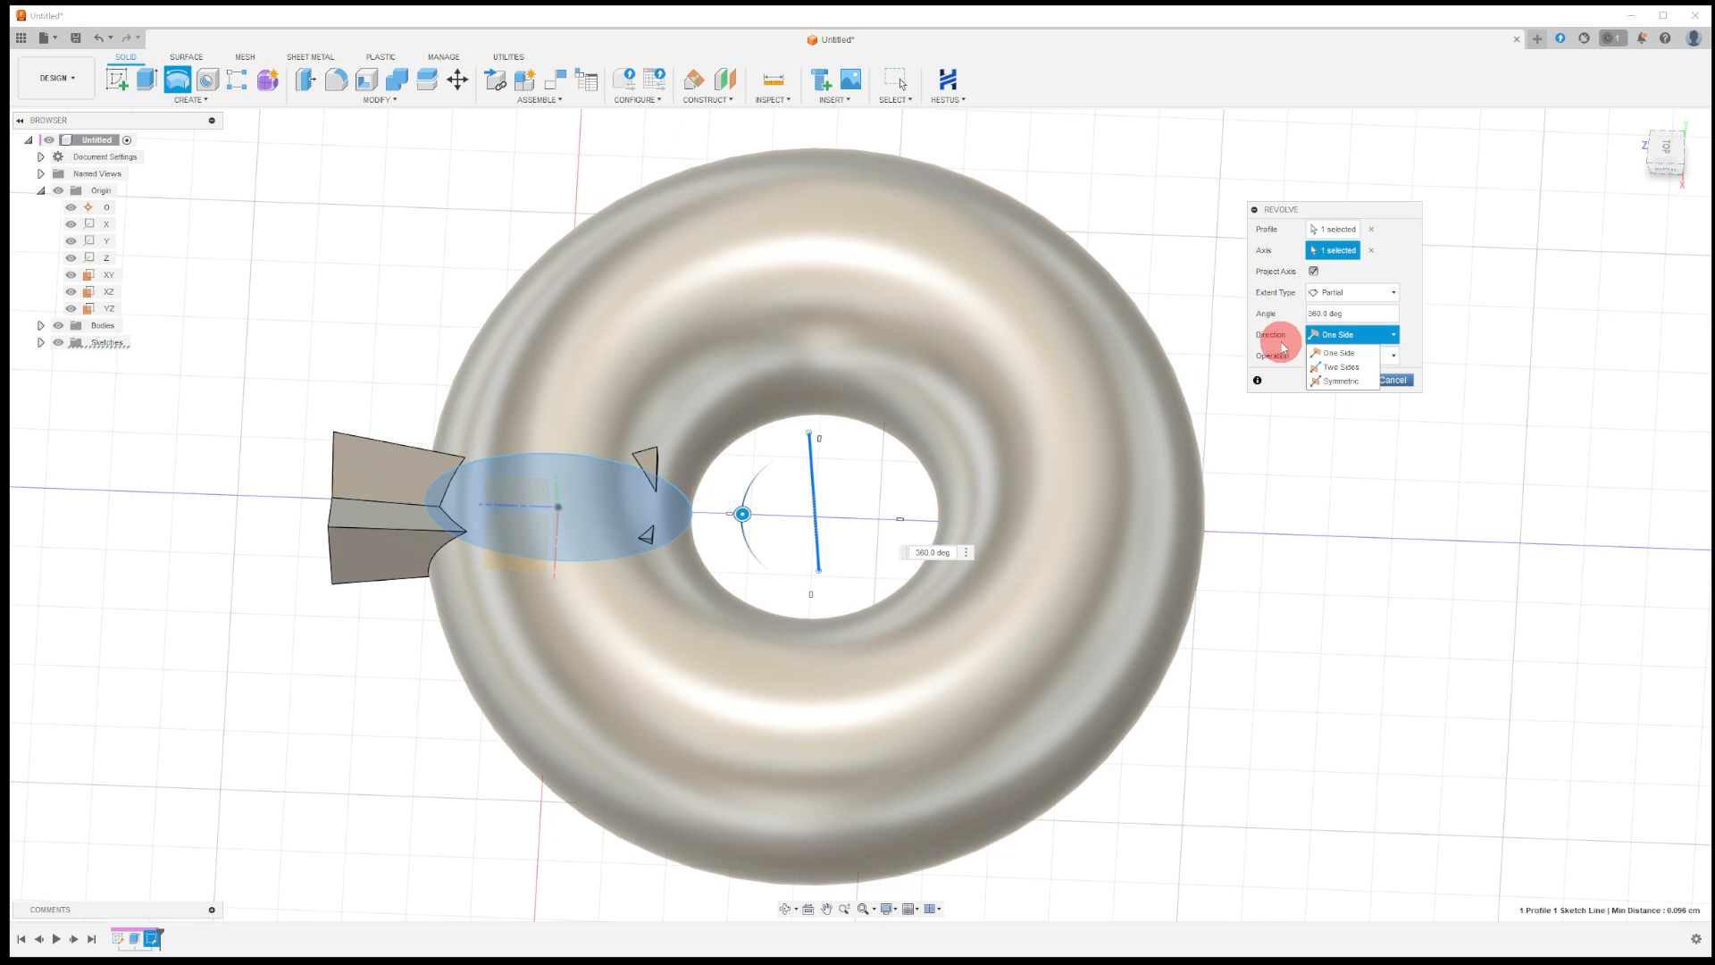
pyautogui.click(1326, 343)
pyautogui.click(1326, 340)
pyautogui.click(1327, 351)
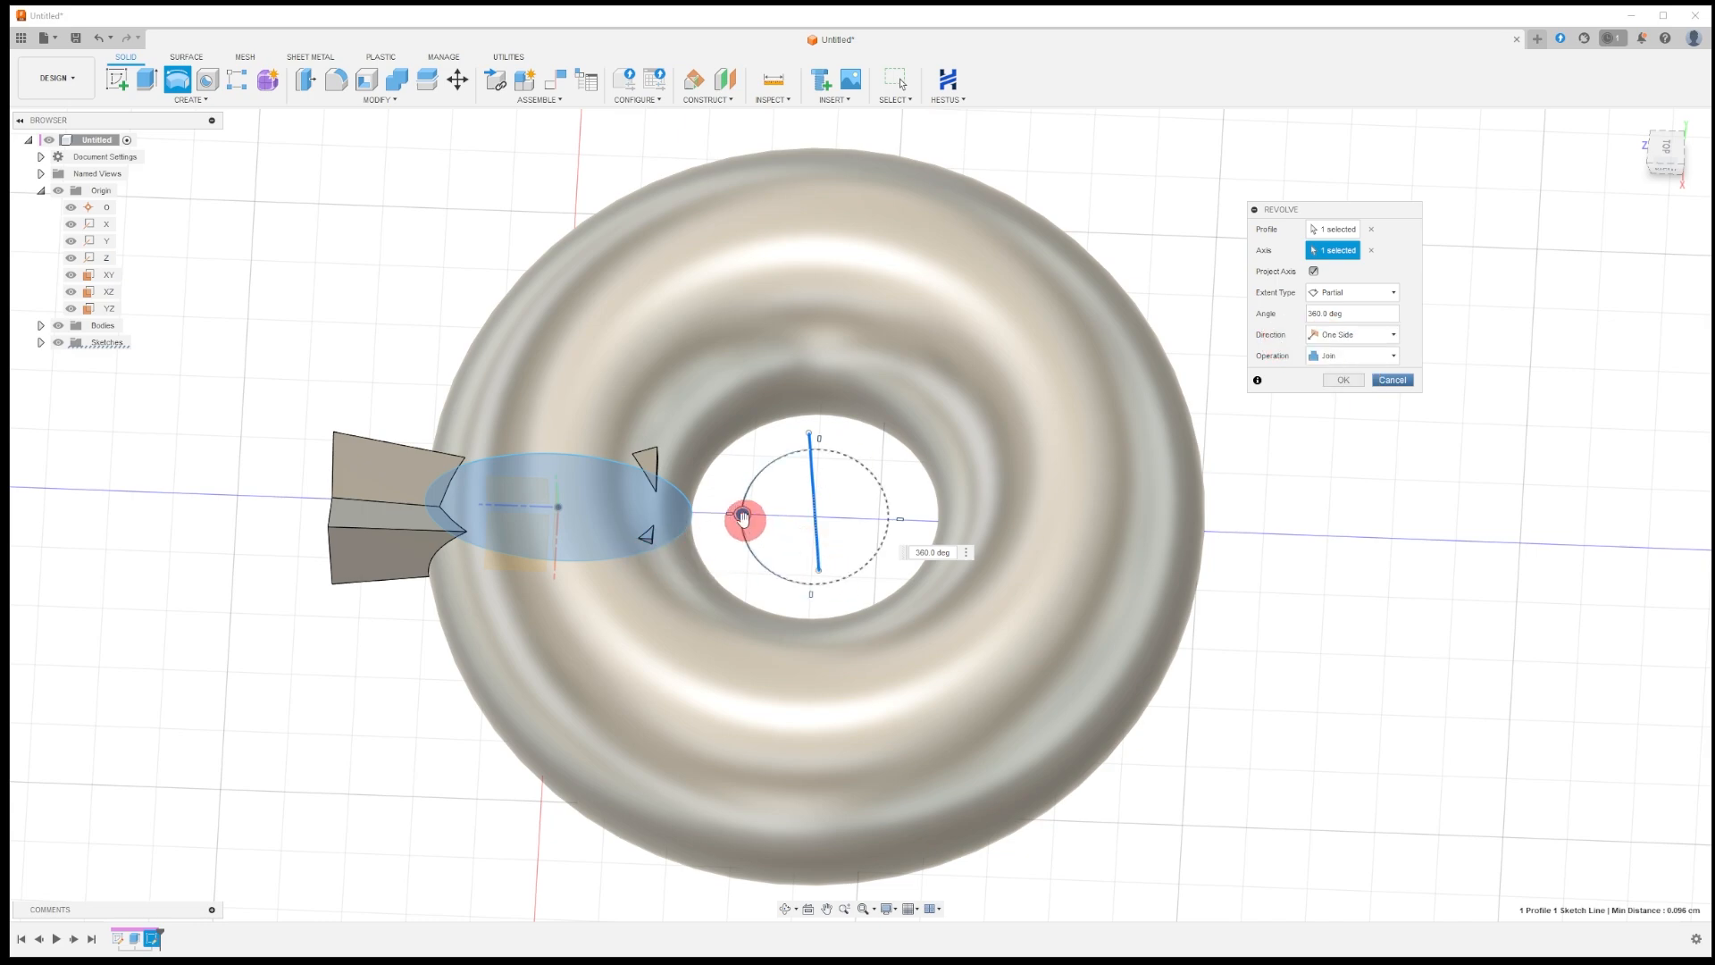
pyautogui.moveTo(743, 518); pyautogui.dragTo(525, 406)
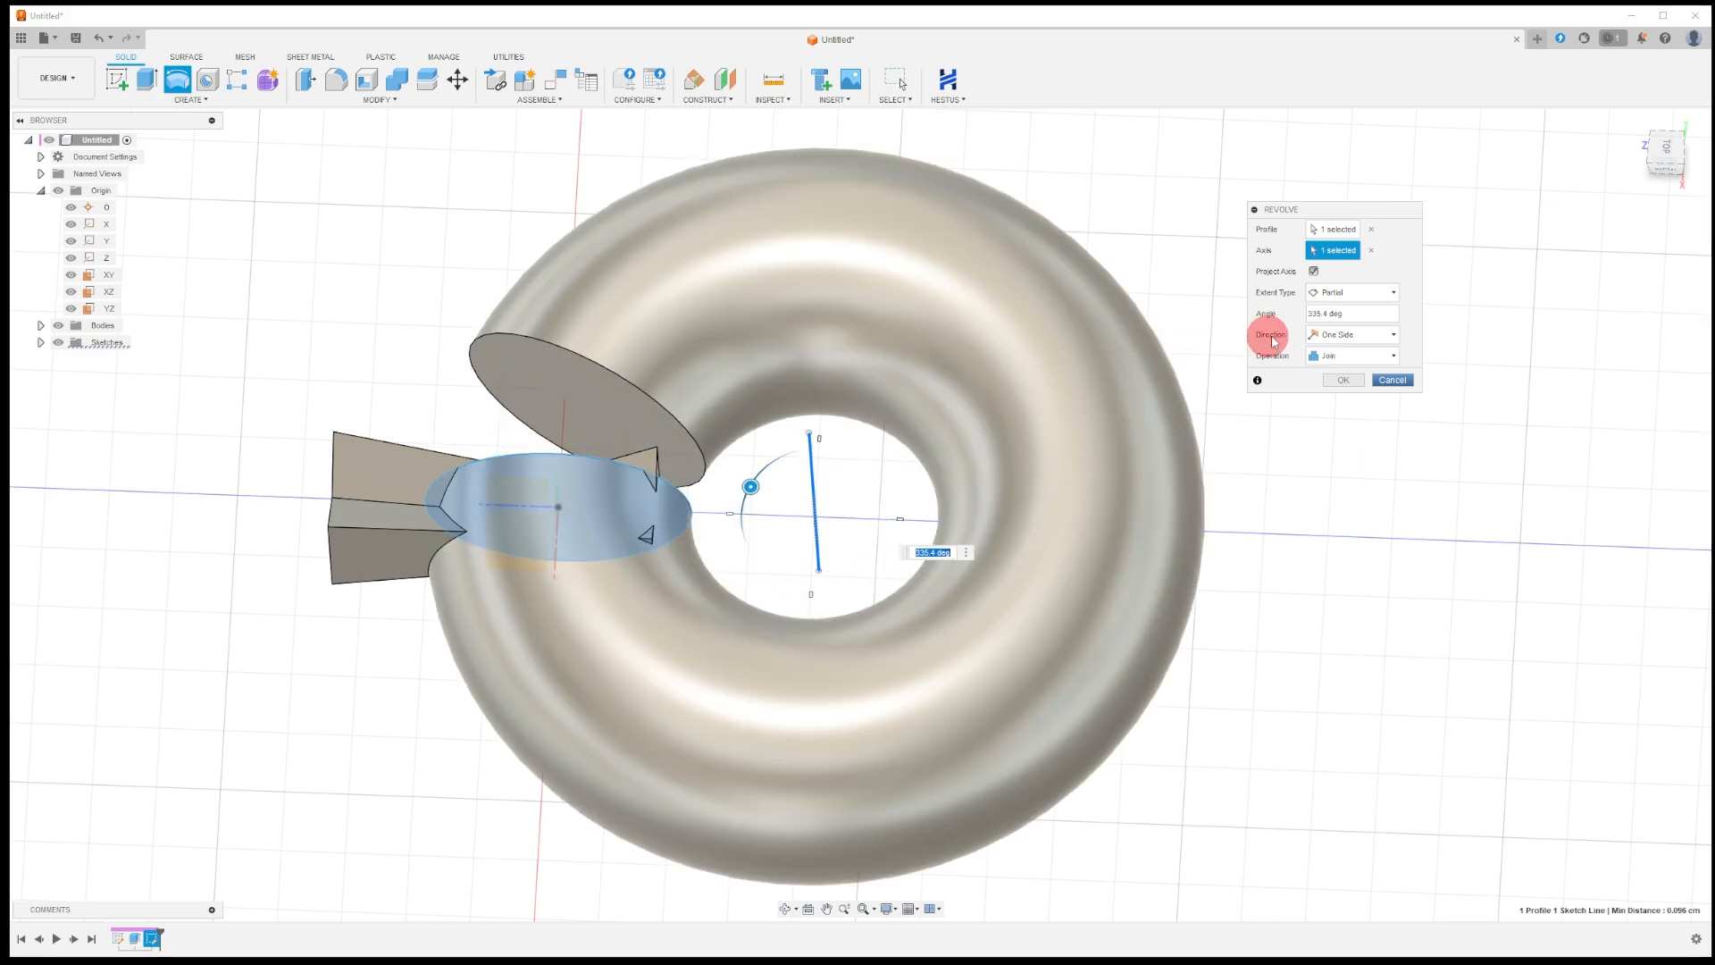
# Try the Two Sides direction for the revolve, adjusting both sides' angles independently, with the first side at about 240 degrees.
pyautogui.click(1321, 337)
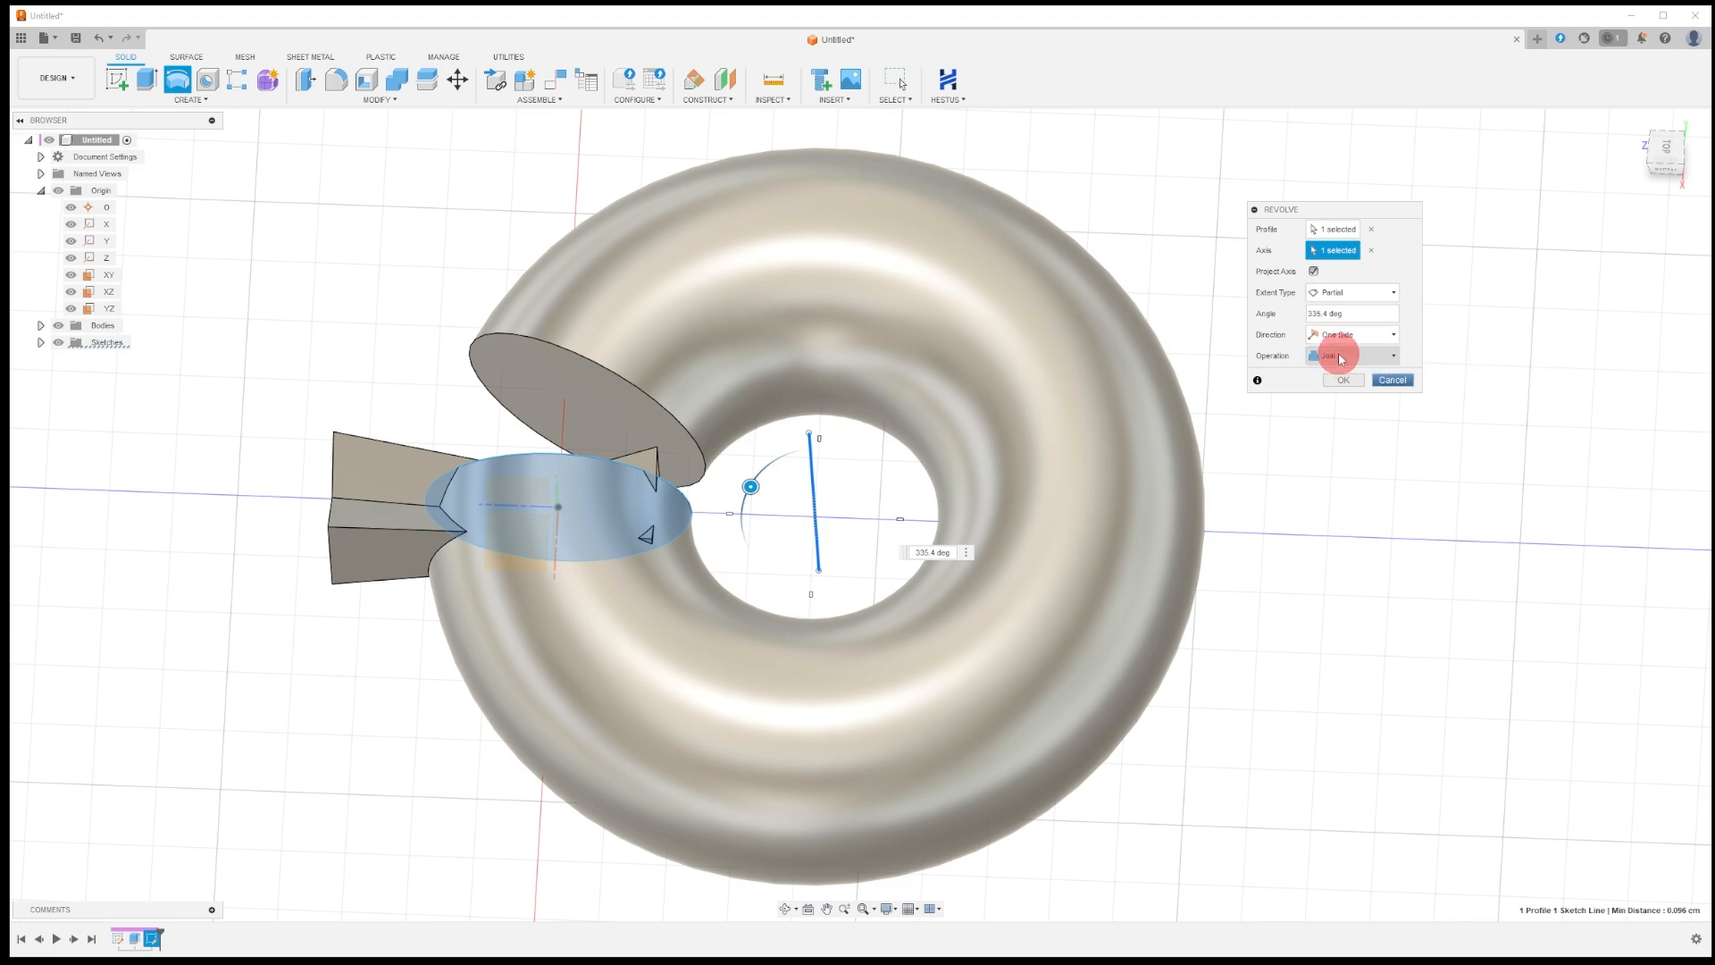
pyautogui.click(1354, 368)
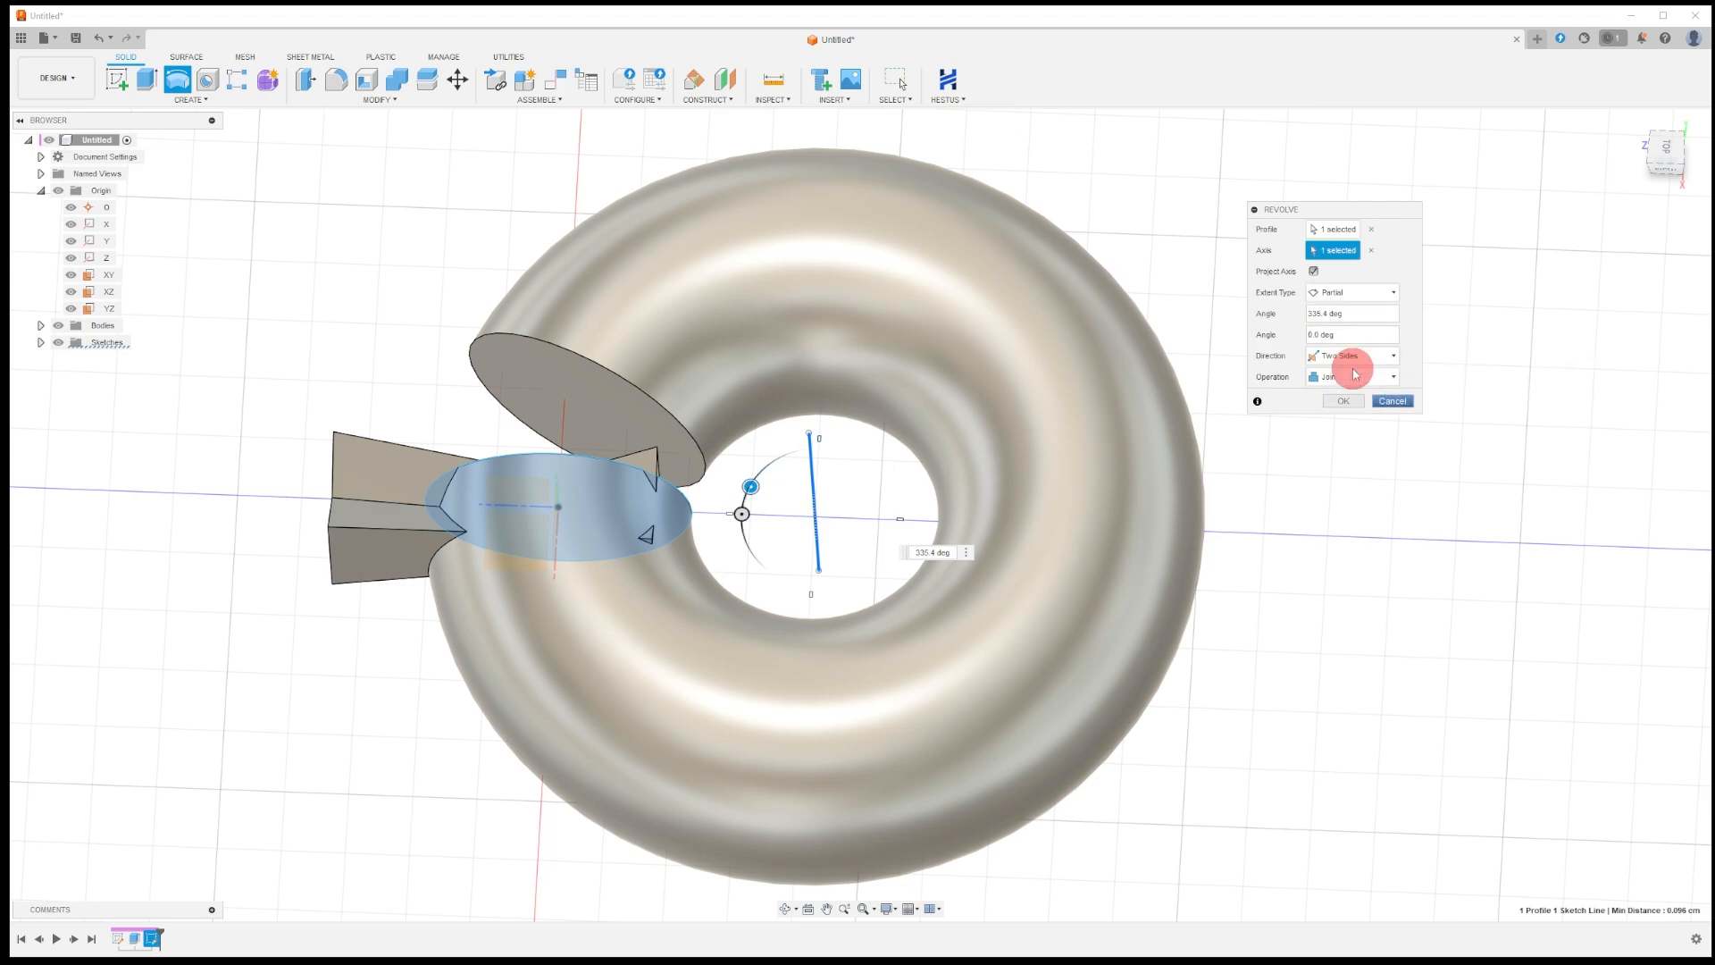
pyautogui.moveTo(762, 503); pyautogui.dragTo(807, 559)
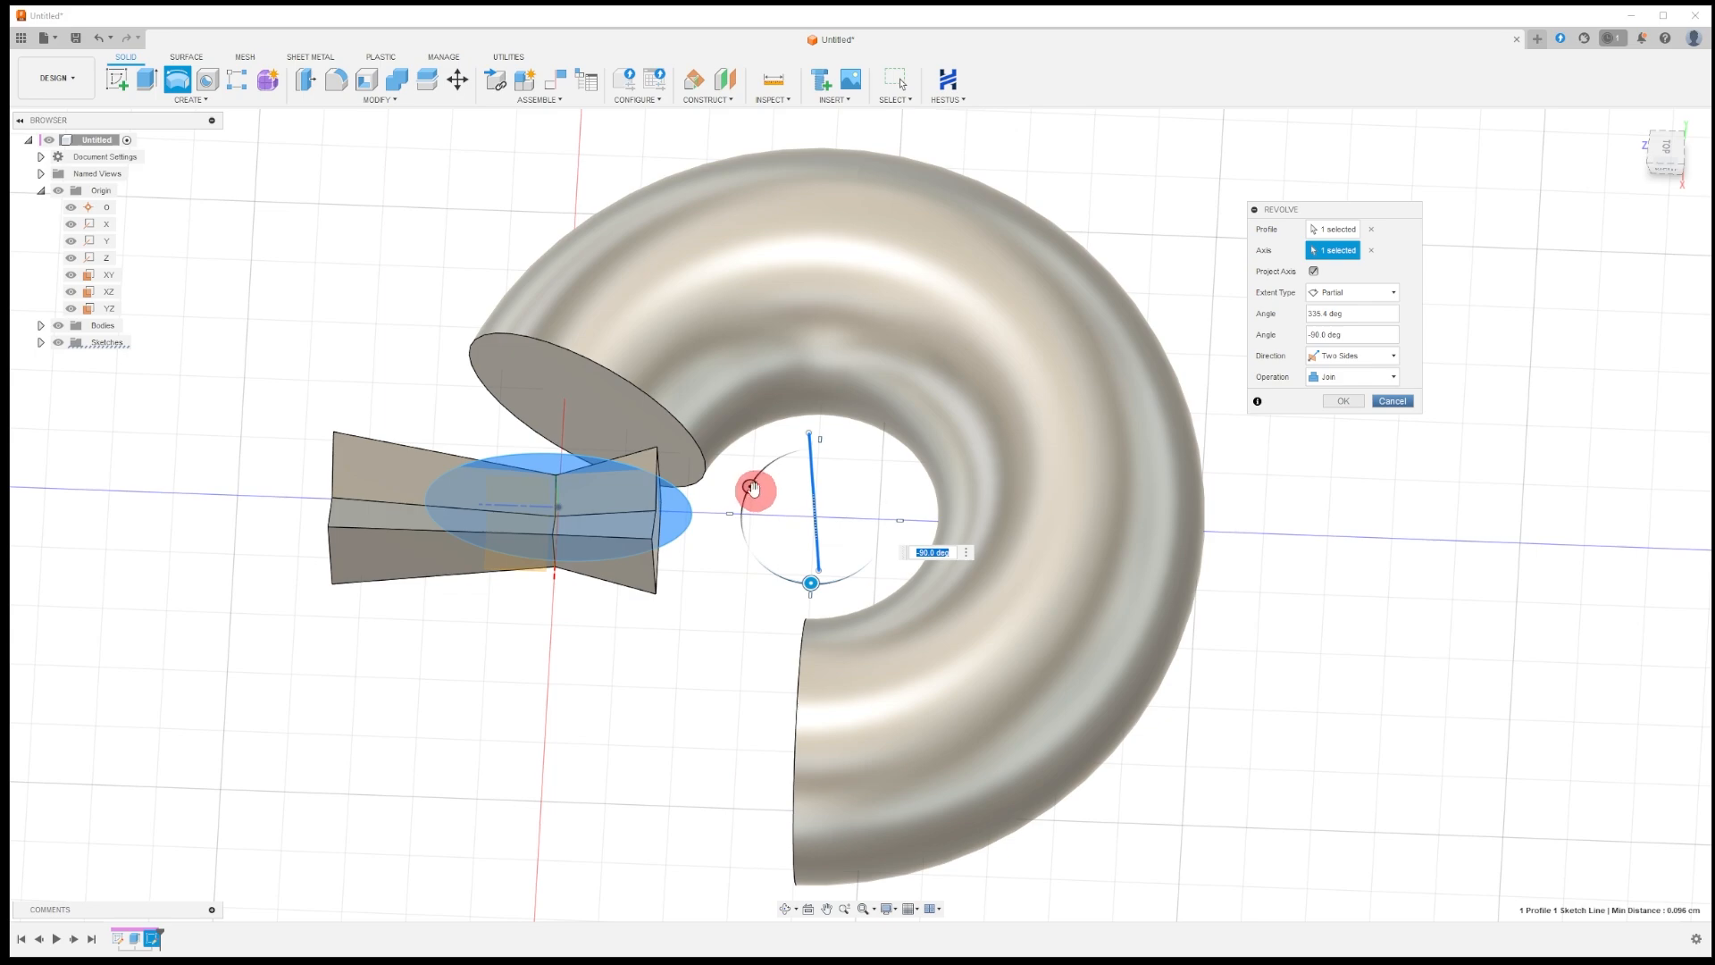
pyautogui.moveTo(751, 488); pyautogui.dragTo(853, 463)
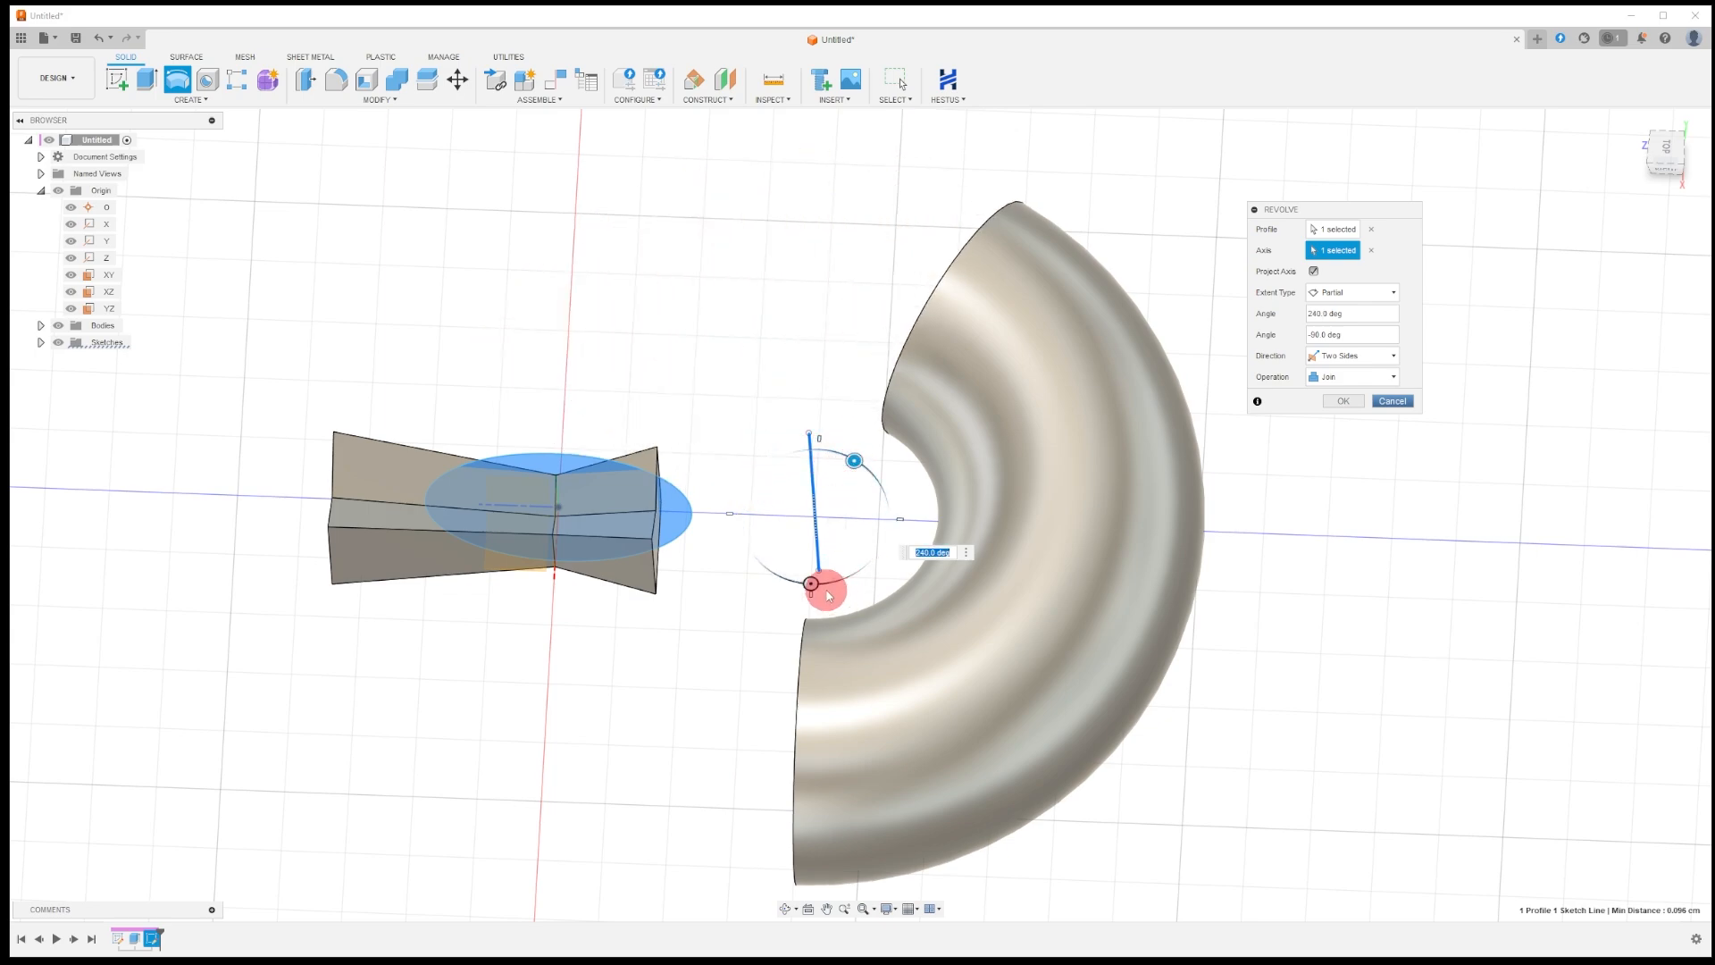
pyautogui.moveTo(816, 583); pyautogui.dragTo(859, 569)
# Try the Symmetric direction for the revolve, reducing the angle to about 124 degrees and then further to open the ring.
pyautogui.click(1353, 355)
pyautogui.click(1337, 401)
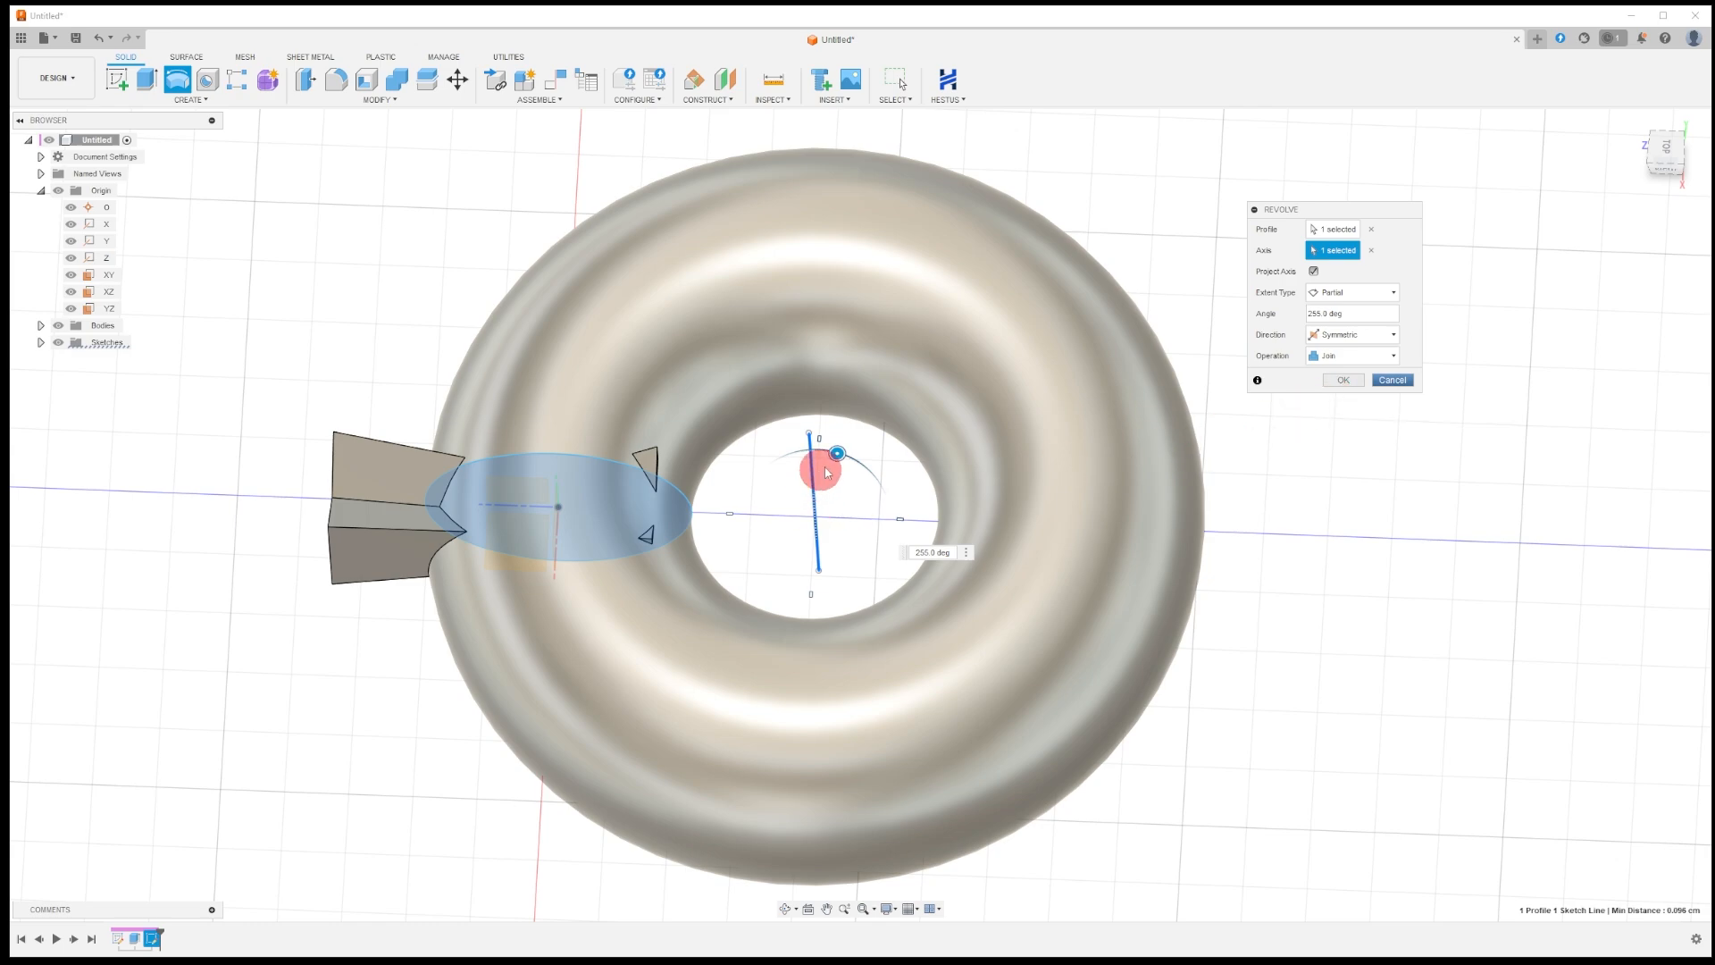
pyautogui.moveTo(815, 467); pyautogui.dragTo(903, 659)
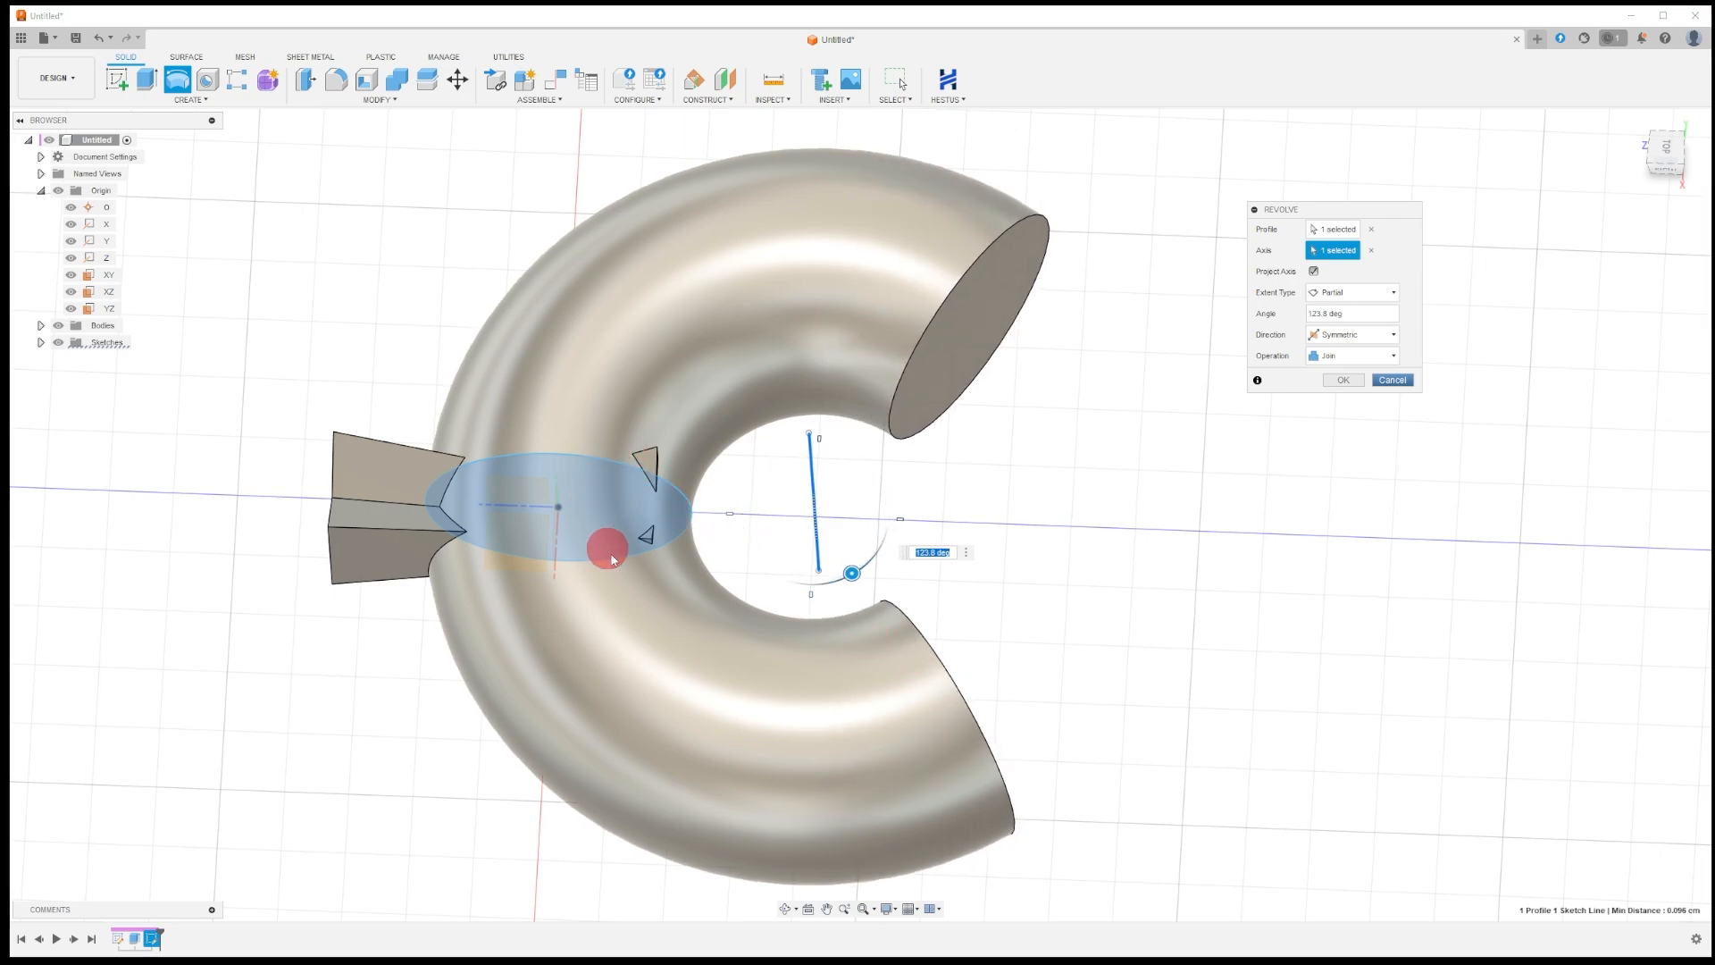
pyautogui.moveTo(855, 573); pyautogui.dragTo(774, 573)
# Switch the revolve back to One Side, set its angle to 270 degrees and complete the feature.
pyautogui.click(1321, 337)
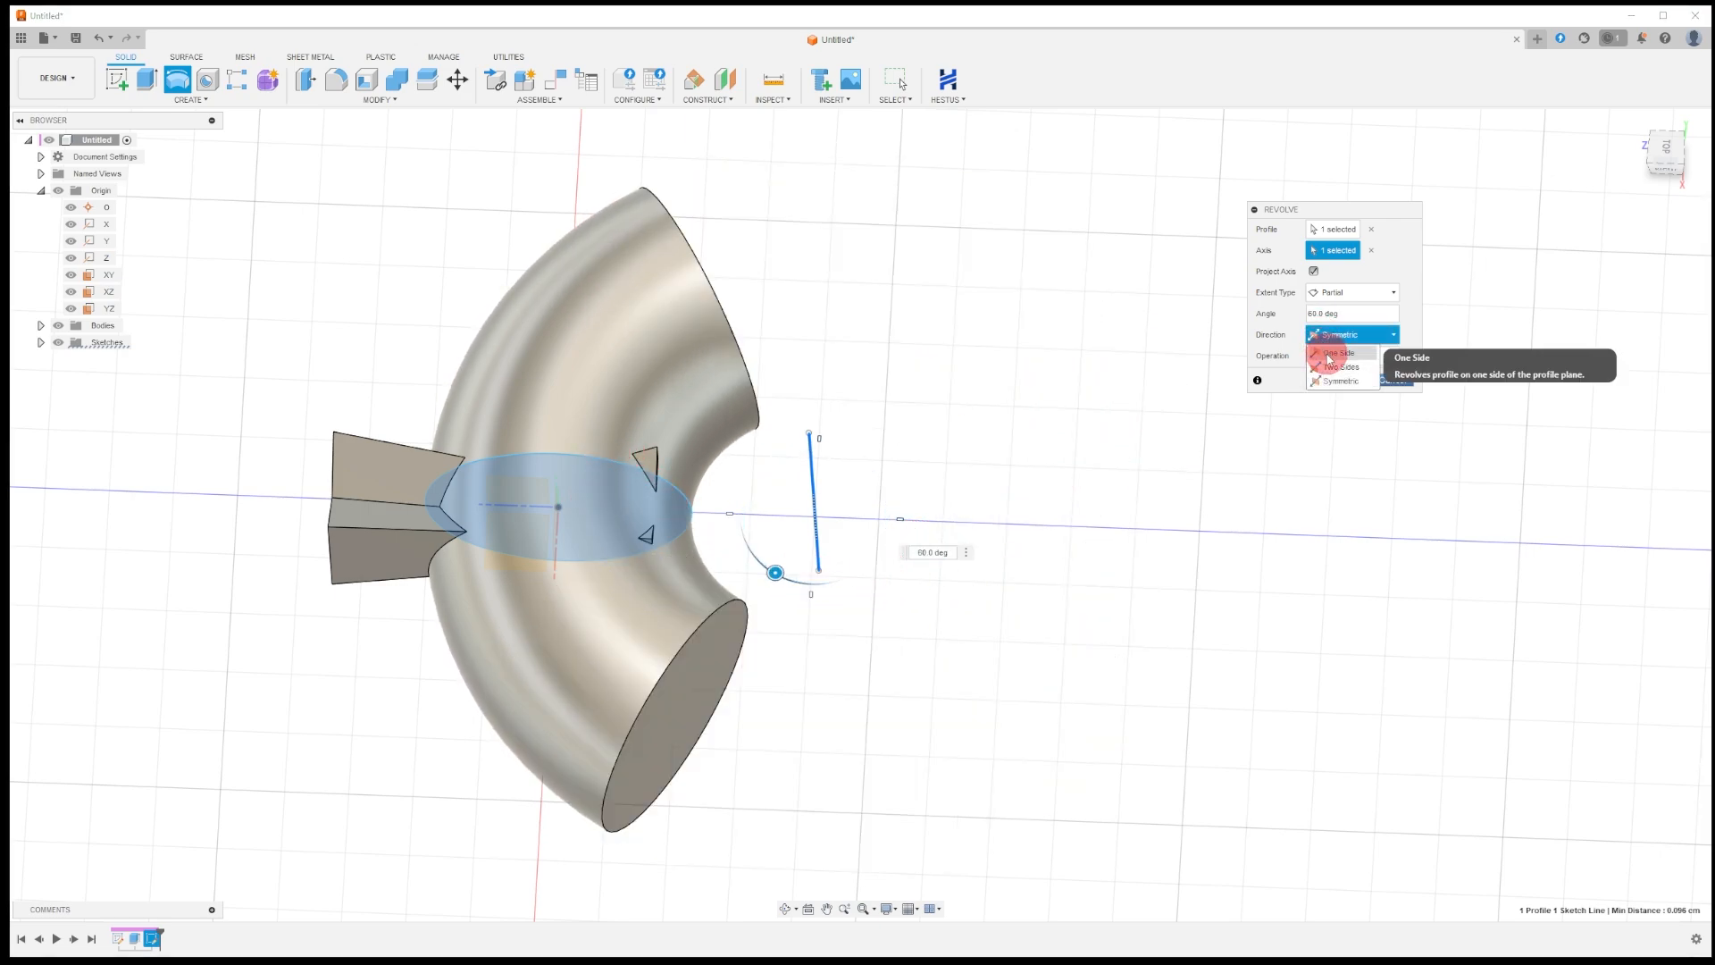
pyautogui.click(1325, 353)
pyautogui.moveTo(773, 570); pyautogui.dragTo(827, 391)
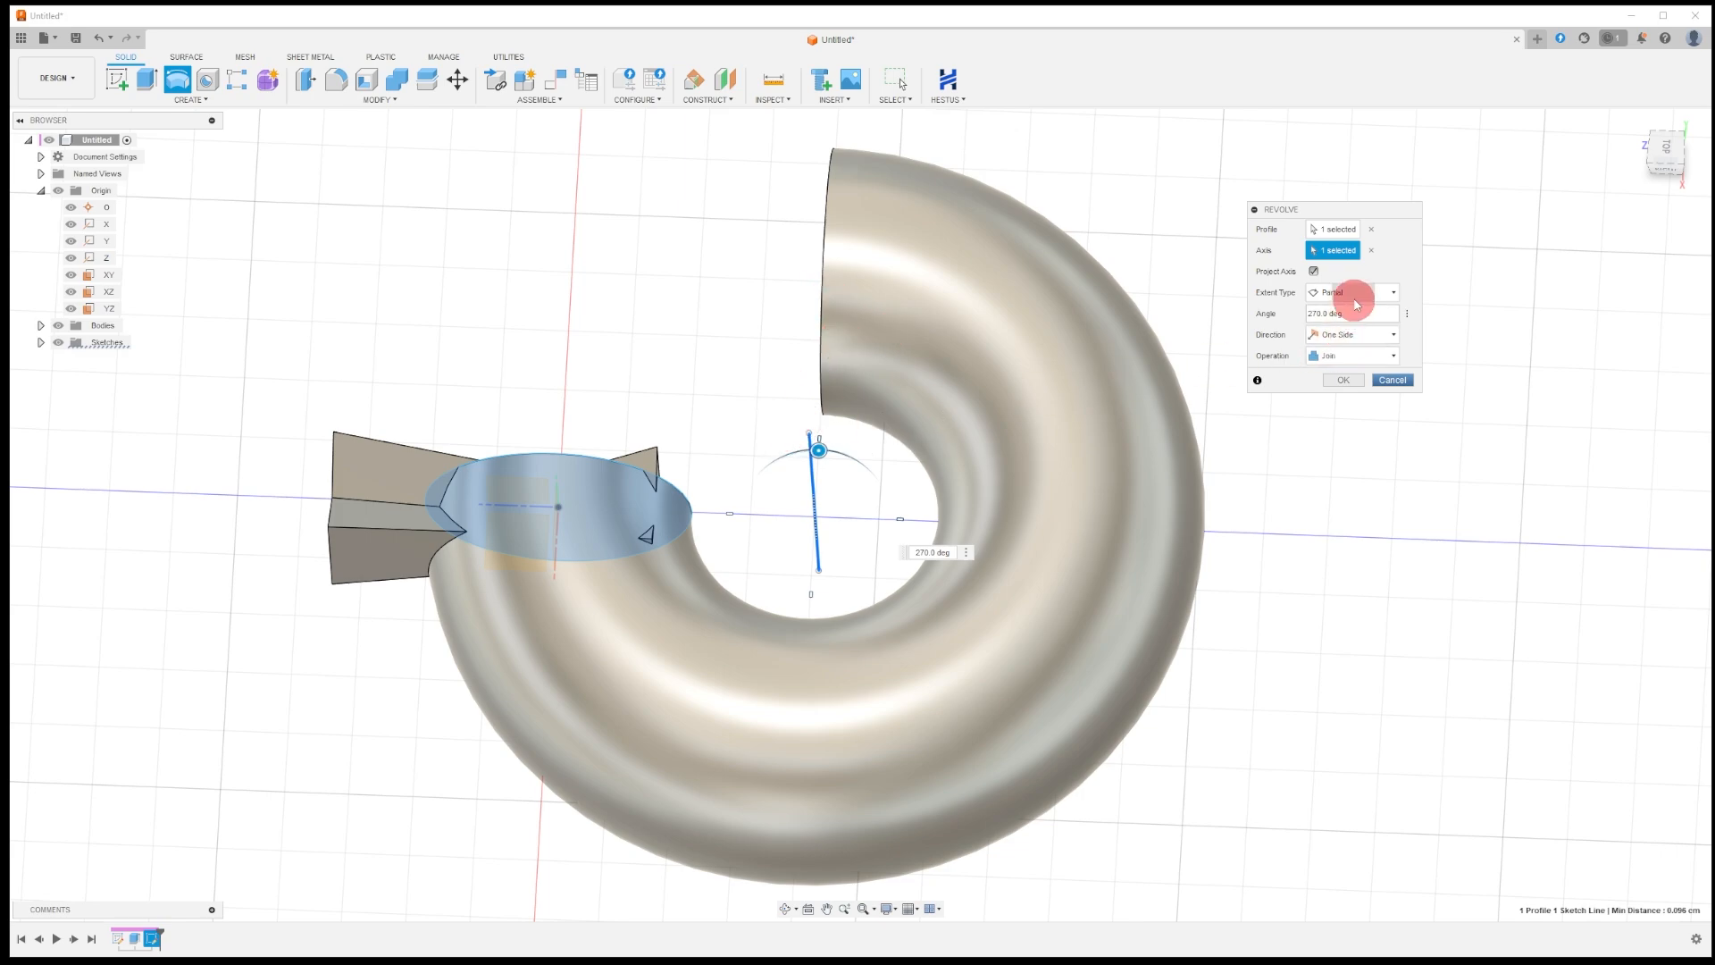
pyautogui.click(1355, 383)
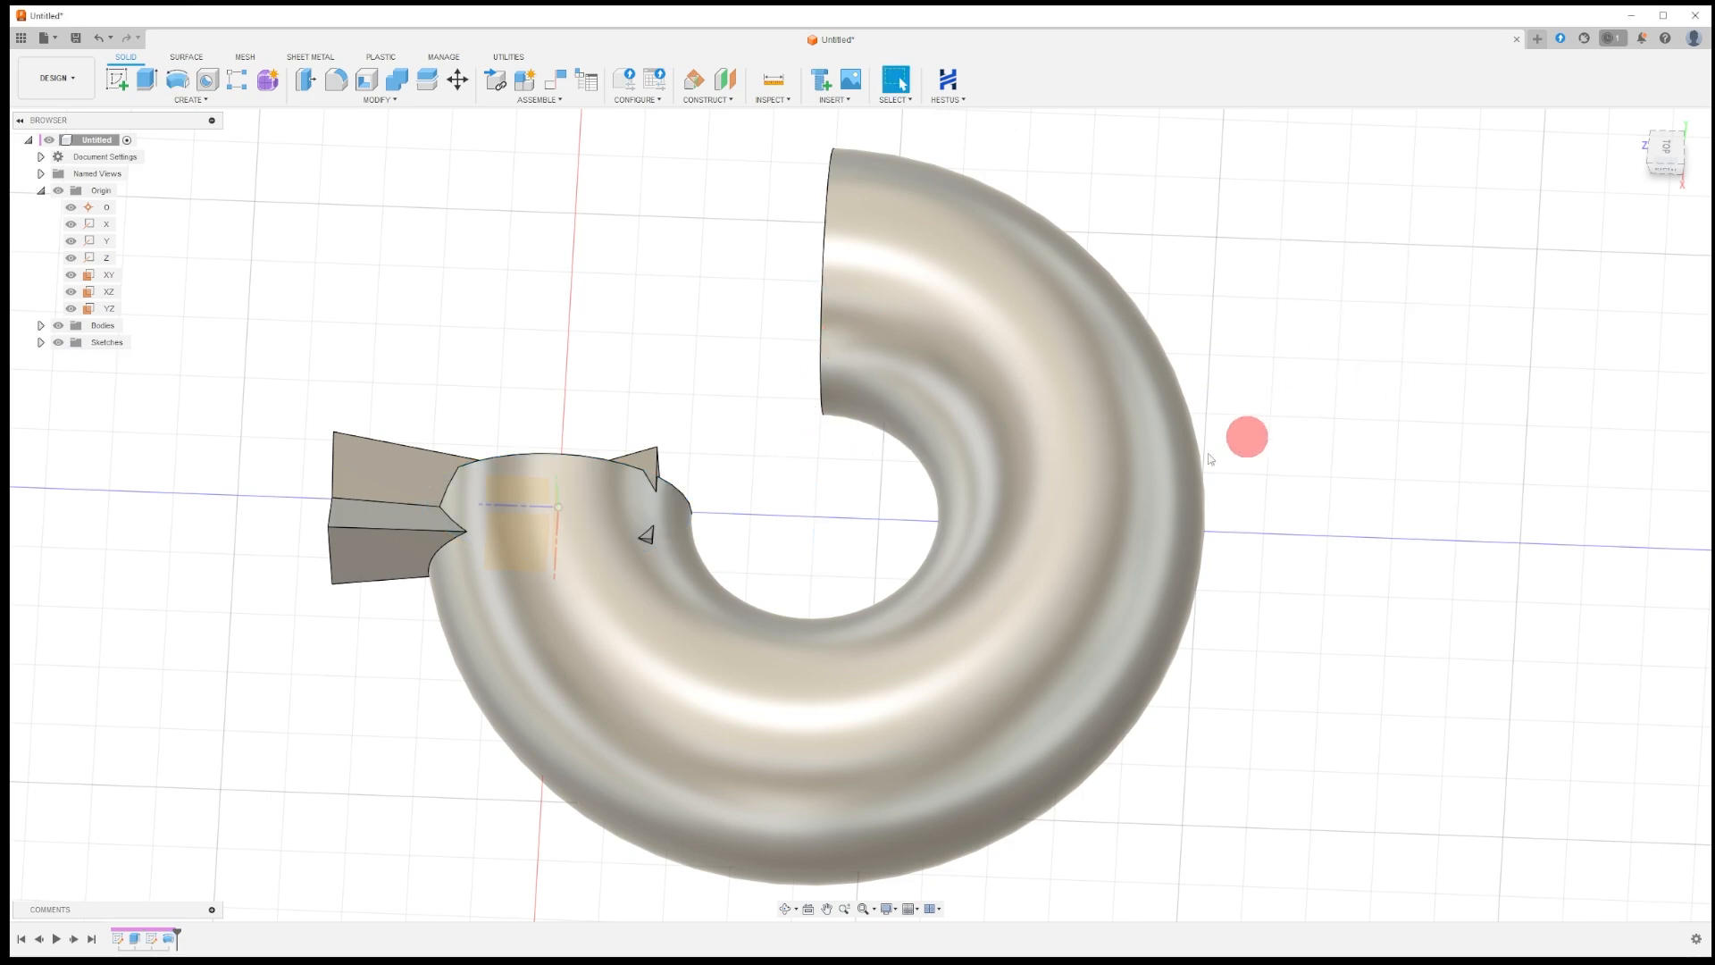
# Start a sketch on the XY plane and draw a two-point rectangle above the revolved body.
pyautogui.scroll(-2, 870, 593)
pyautogui.moveTo(452, 731); pyautogui.dragTo(577, 717, button='middle')
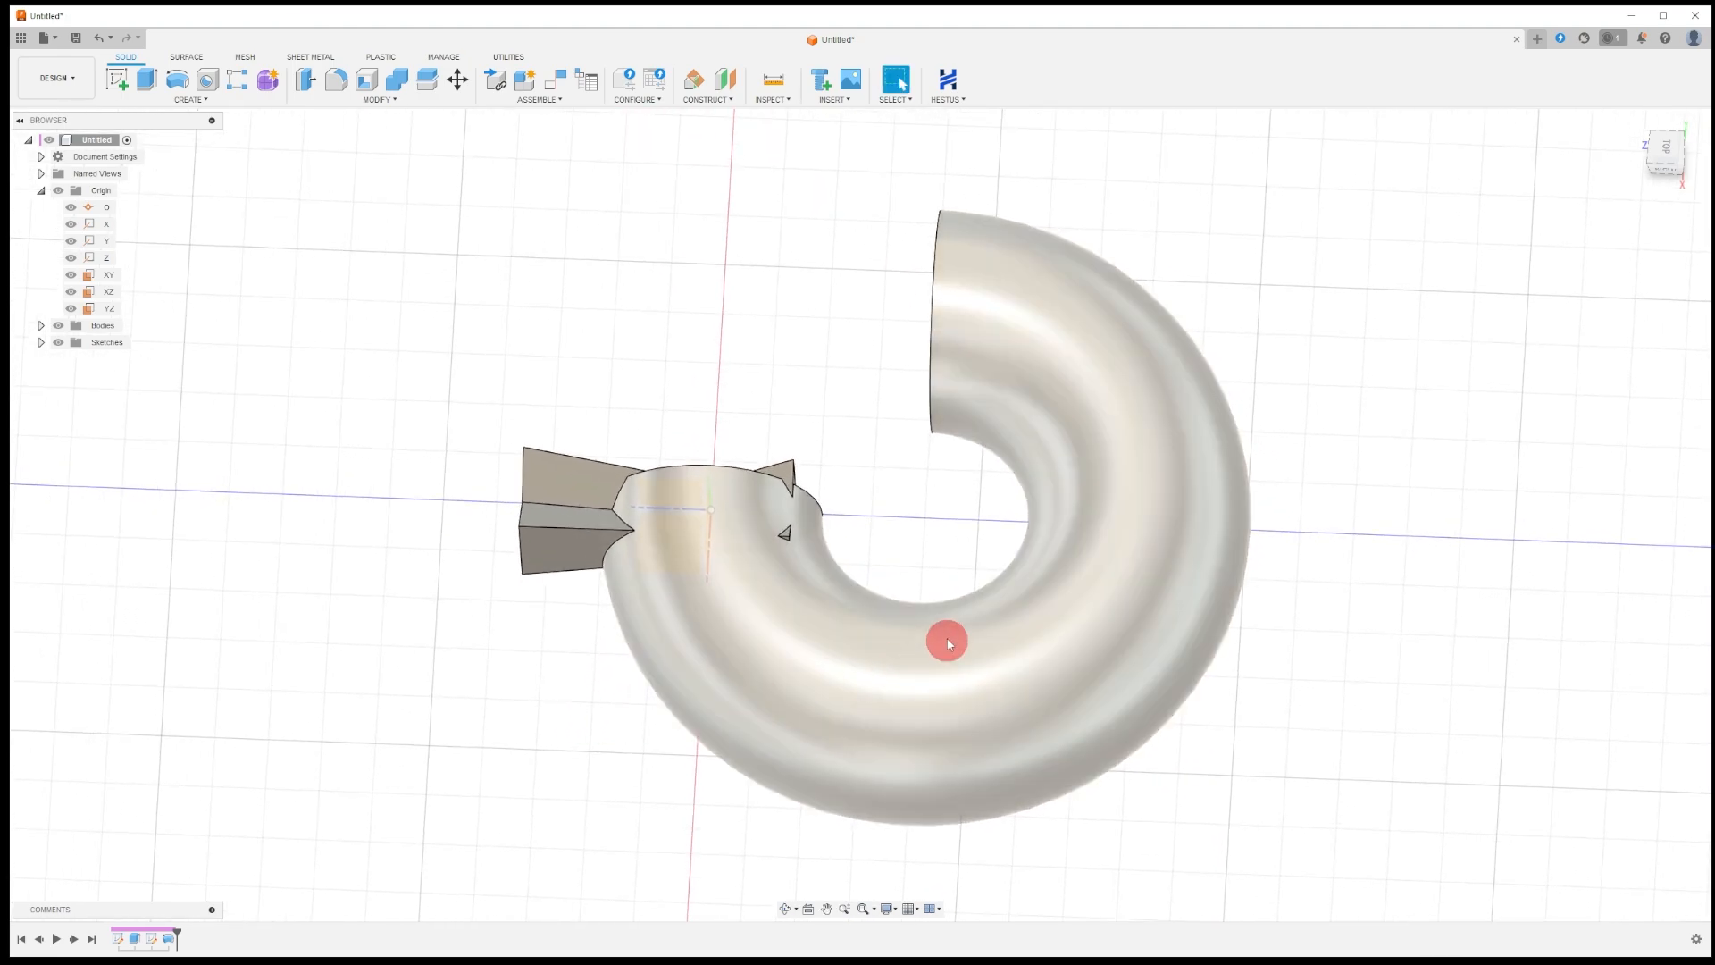
pyautogui.click(779, 908)
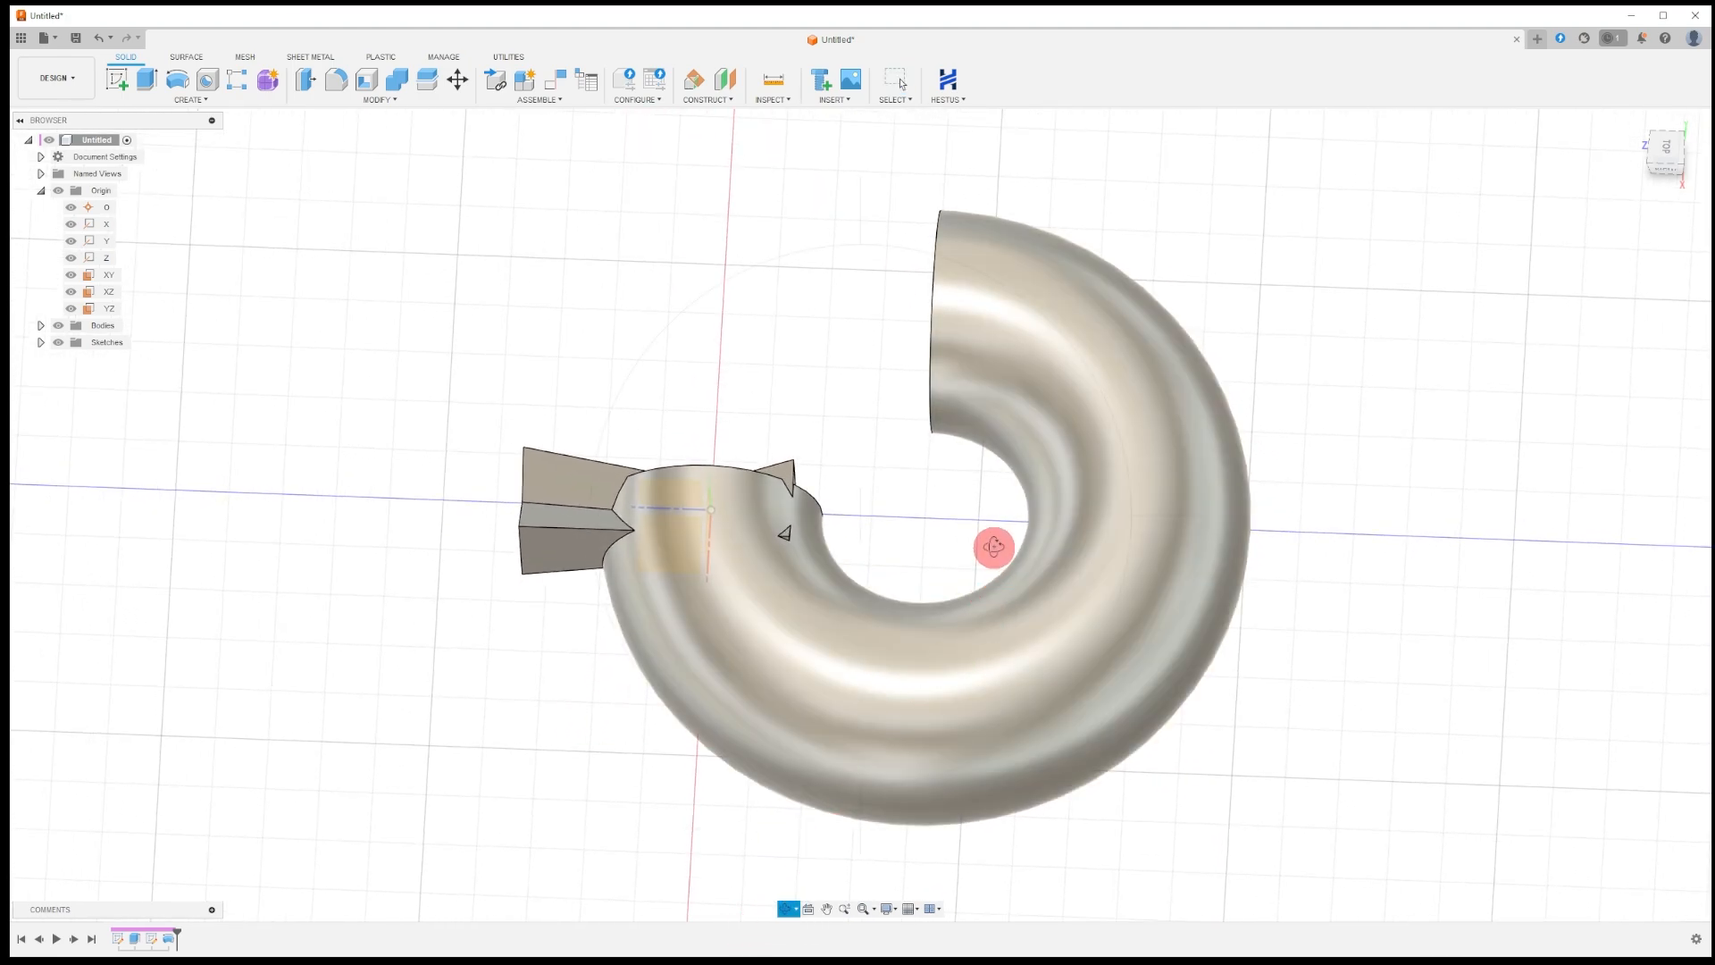
pyautogui.moveTo(992, 548)
pyautogui.mouseDown()
pyautogui.moveTo(1000, 502)
pyautogui.moveTo(1060, 482)
pyautogui.moveTo(1171, 554)
pyautogui.moveTo(1099, 506)
pyautogui.moveTo(958, 527)
pyautogui.moveTo(968, 566)
pyautogui.moveTo(965, 536)
pyautogui.moveTo(1014, 521)
pyautogui.moveTo(864, 538)
pyautogui.moveTo(908, 468)
pyautogui.moveTo(1034, 490)
pyautogui.moveTo(1108, 530)
pyautogui.moveTo(1045, 501)
pyautogui.moveTo(922, 494)
pyautogui.moveTo(876, 559)
pyautogui.moveTo(879, 586)
pyautogui.moveTo(885, 532)
pyautogui.moveTo(1003, 521)
pyautogui.mouseUp()
pyautogui.press('Escape')
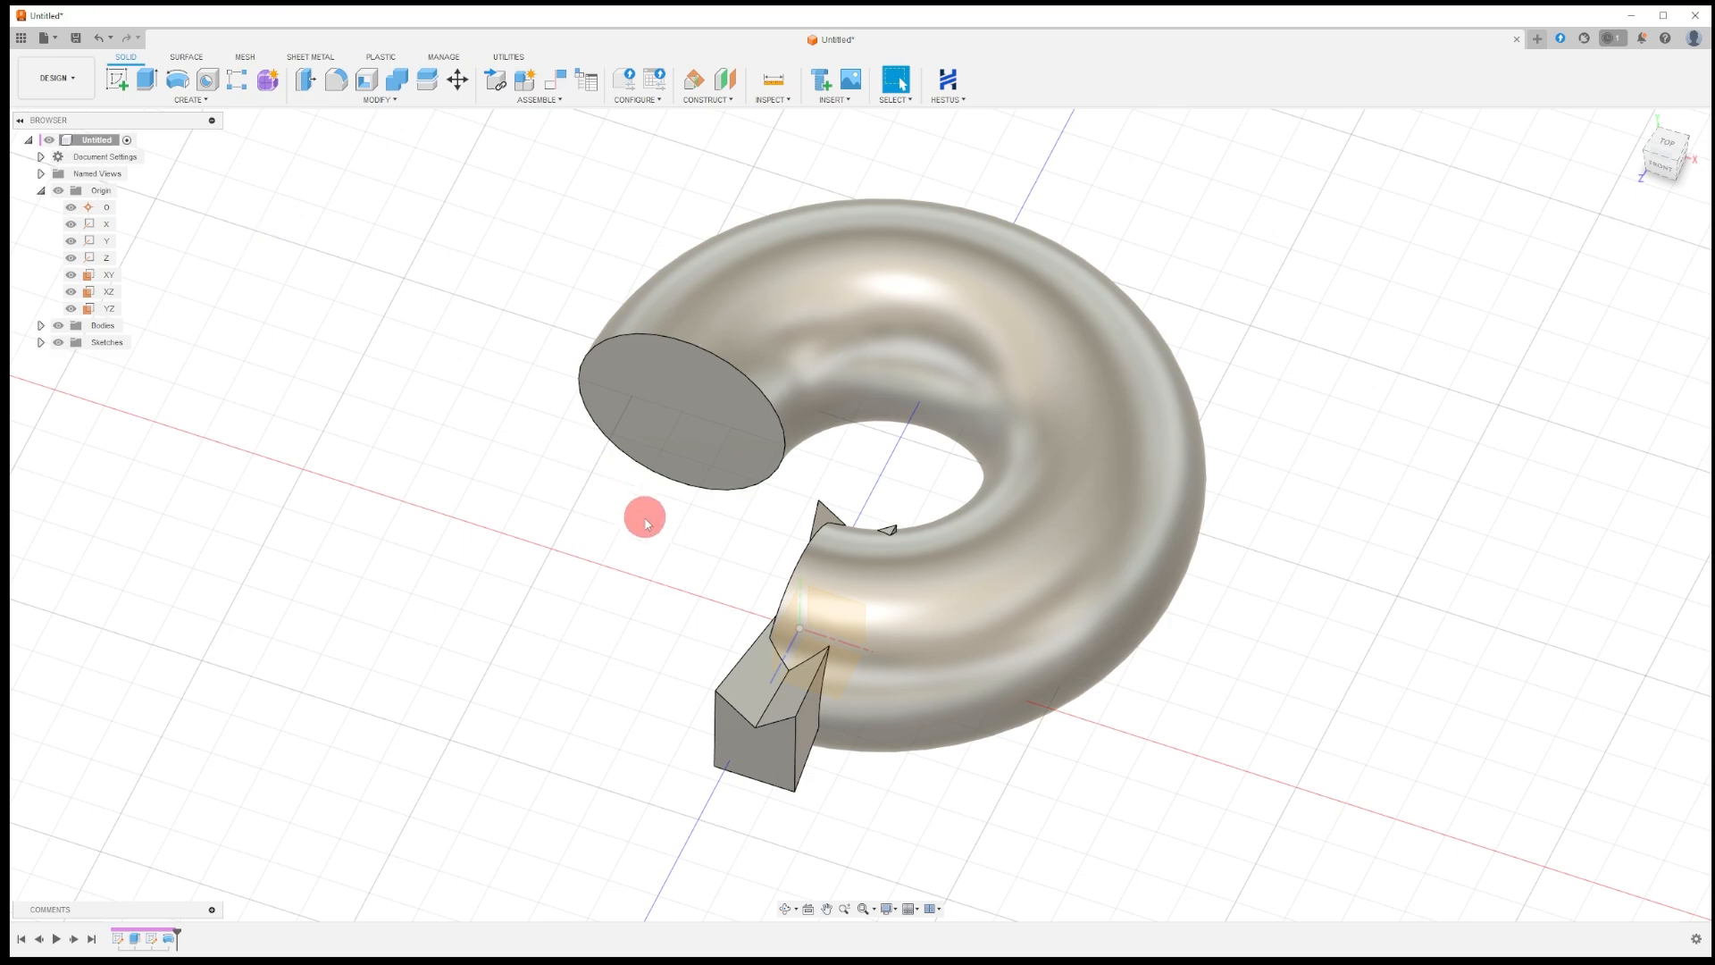
pyautogui.moveTo(691, 560); pyautogui.dragTo(592, 539, button='middle')
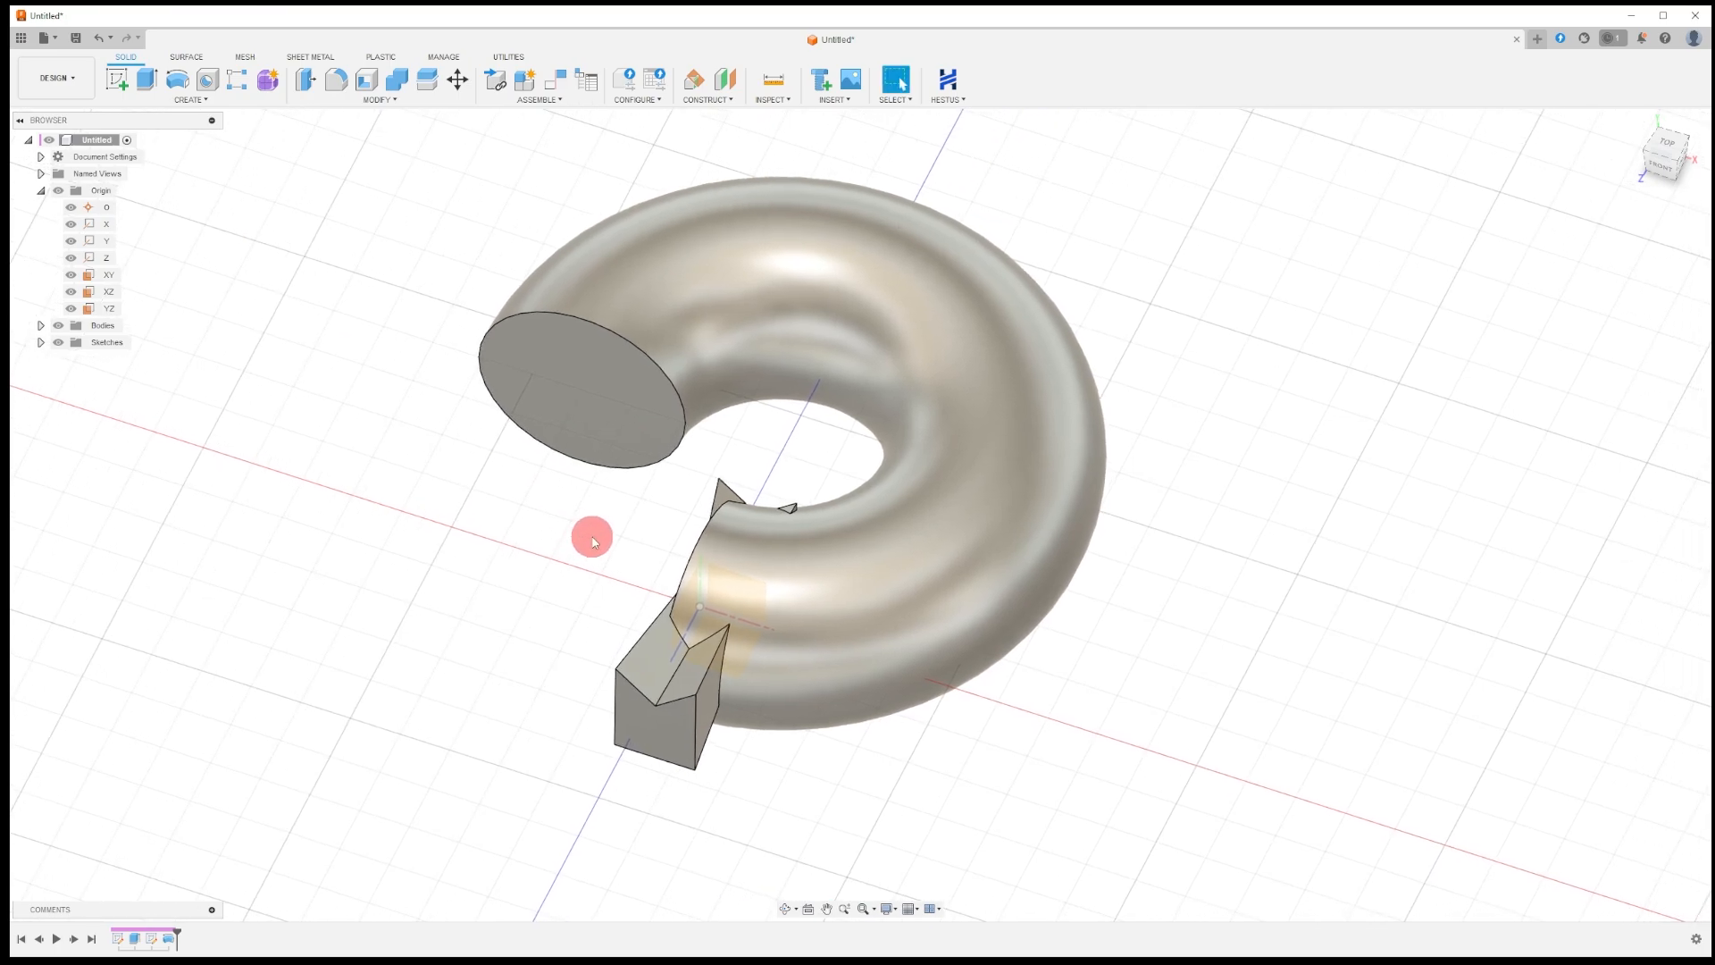
pyautogui.click(108, 274)
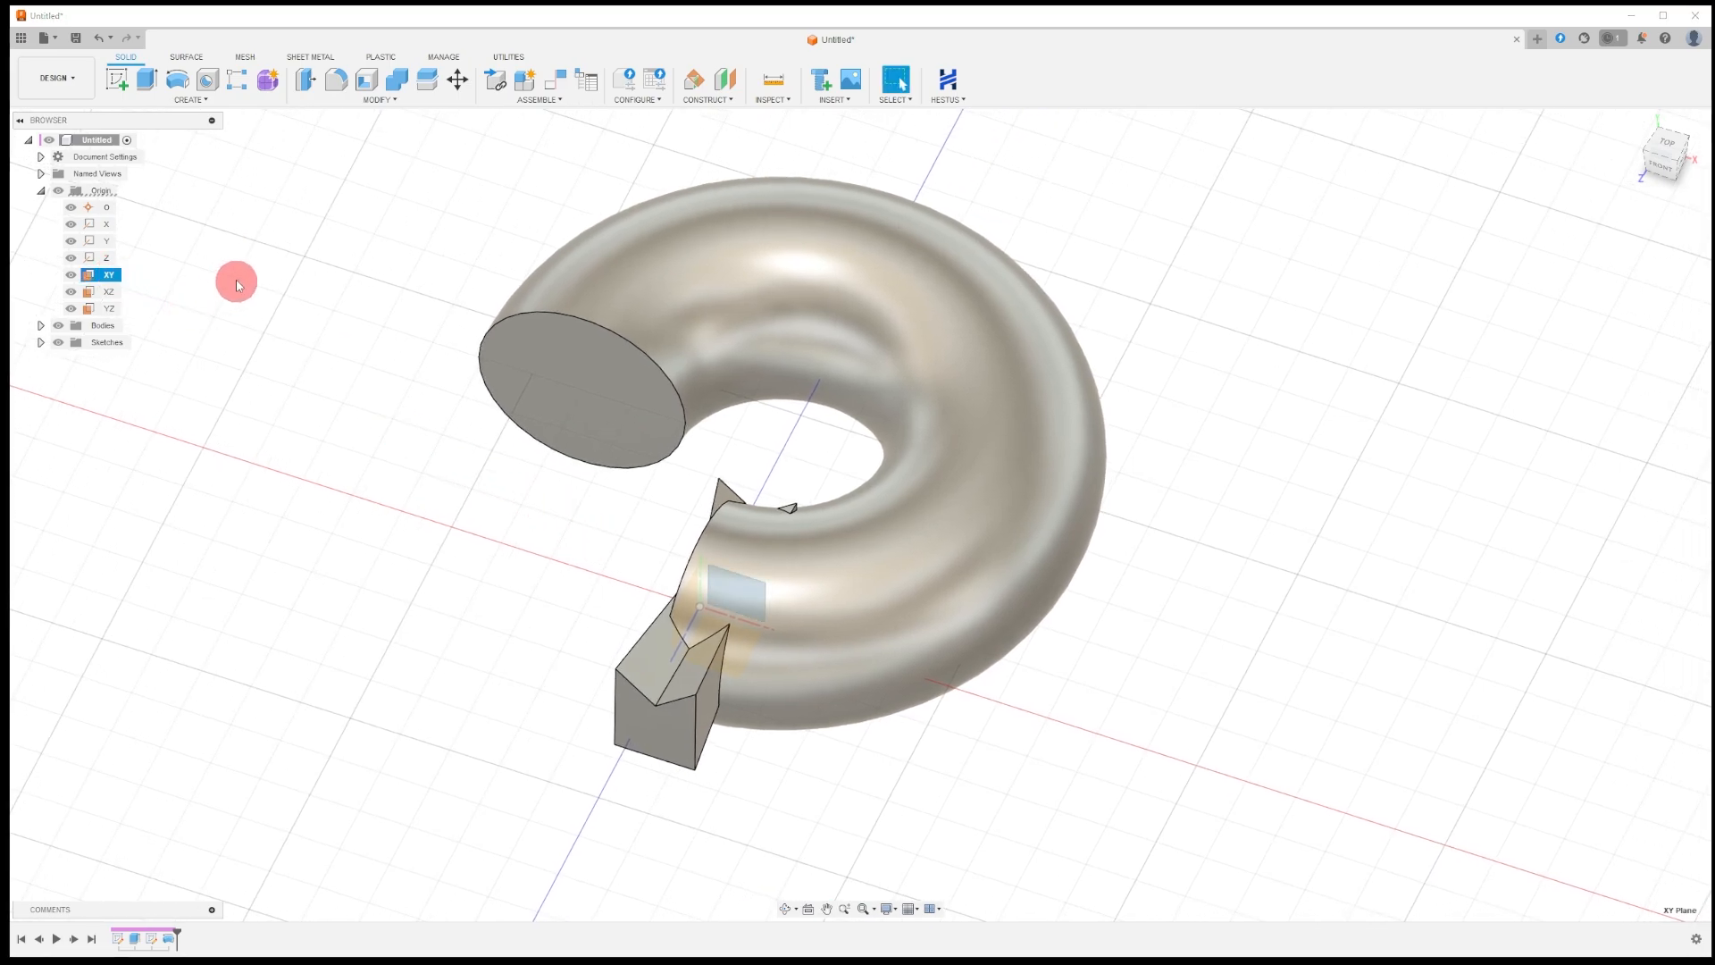
pyautogui.click(117, 79)
pyautogui.click(150, 84)
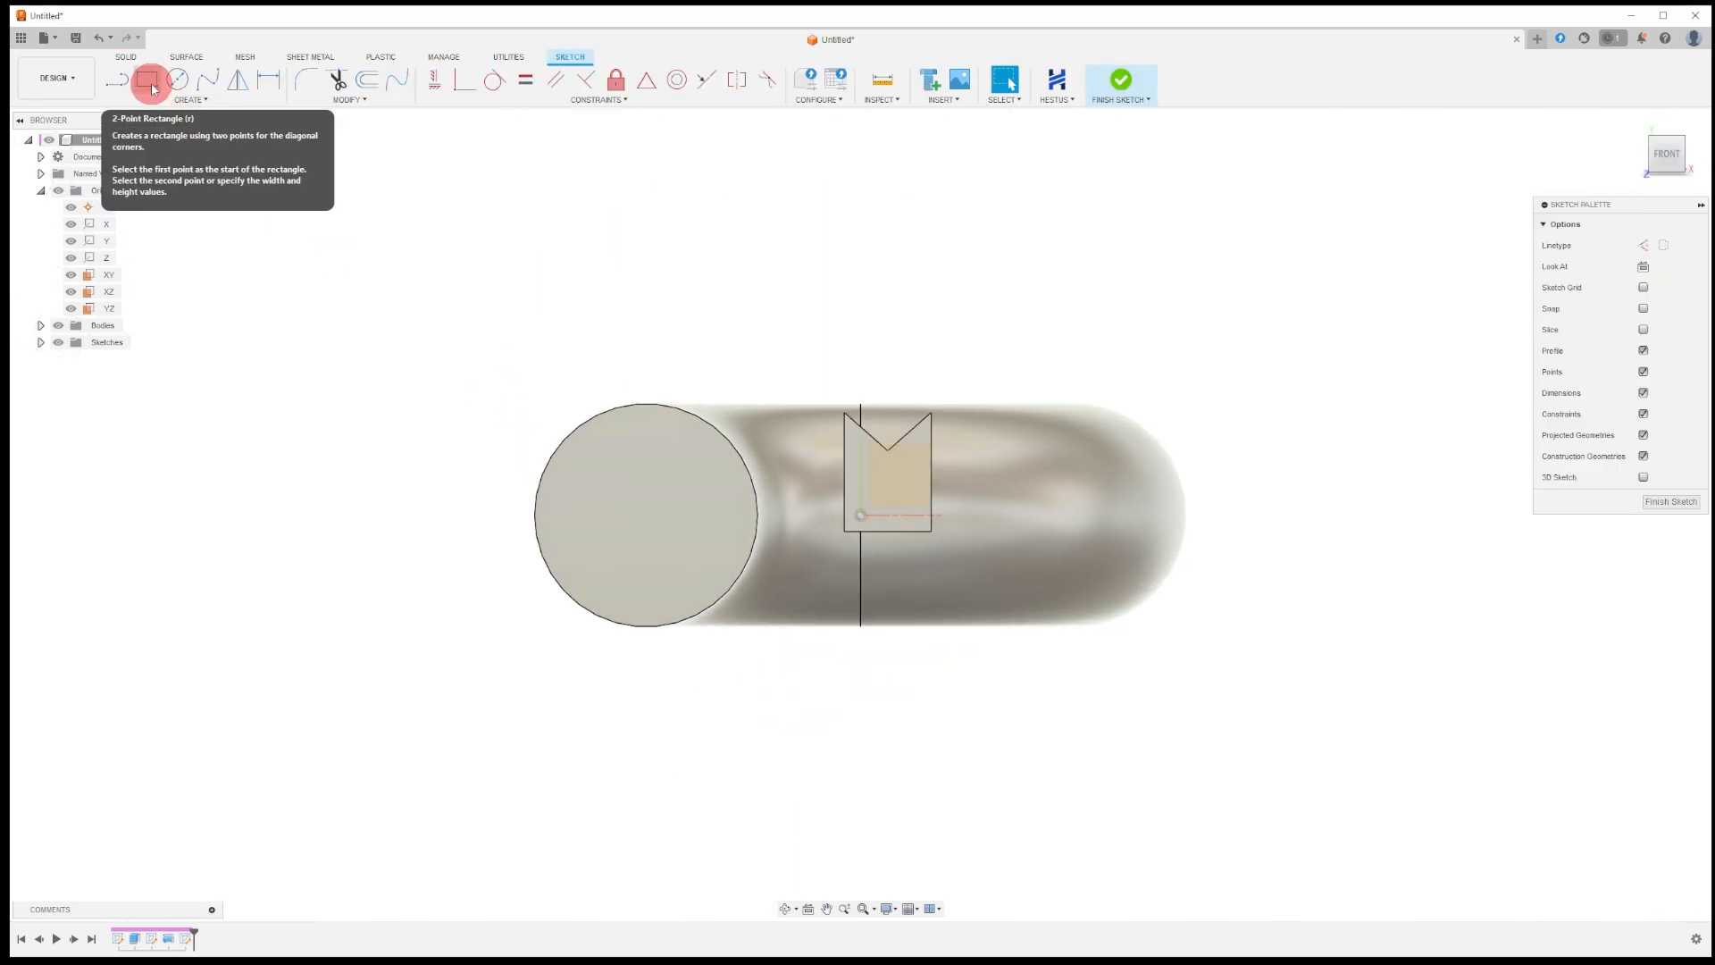
pyautogui.click(150, 84)
pyautogui.click(583, 290)
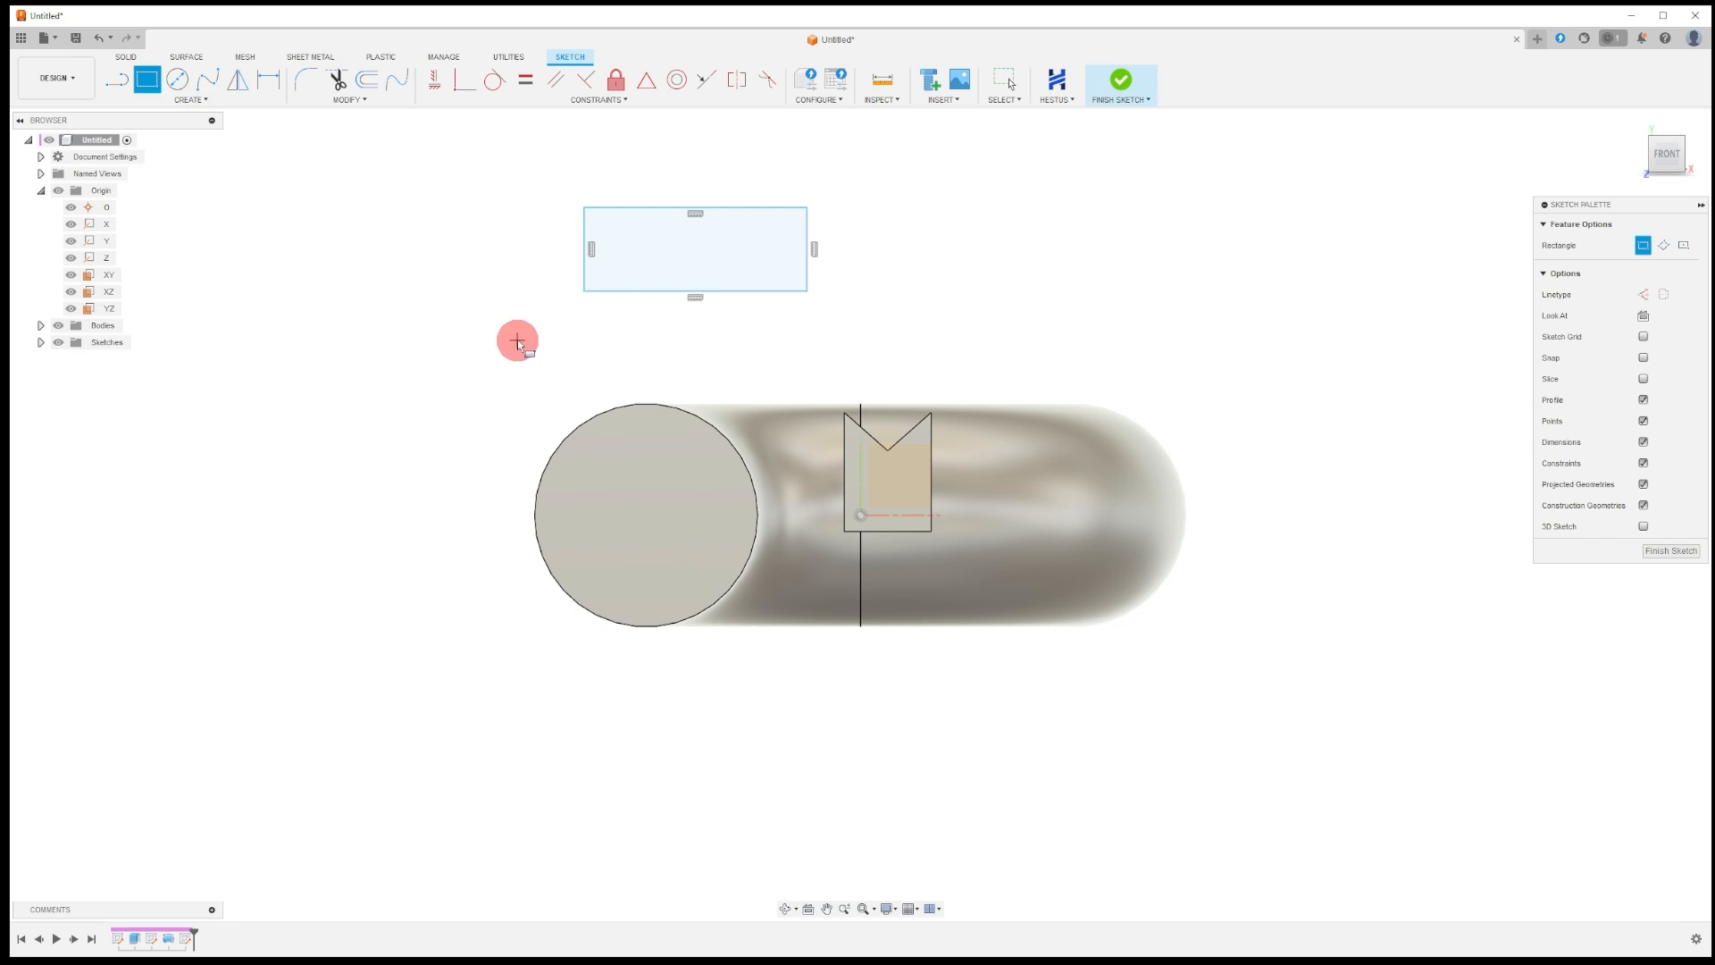
pyautogui.press('Escape')
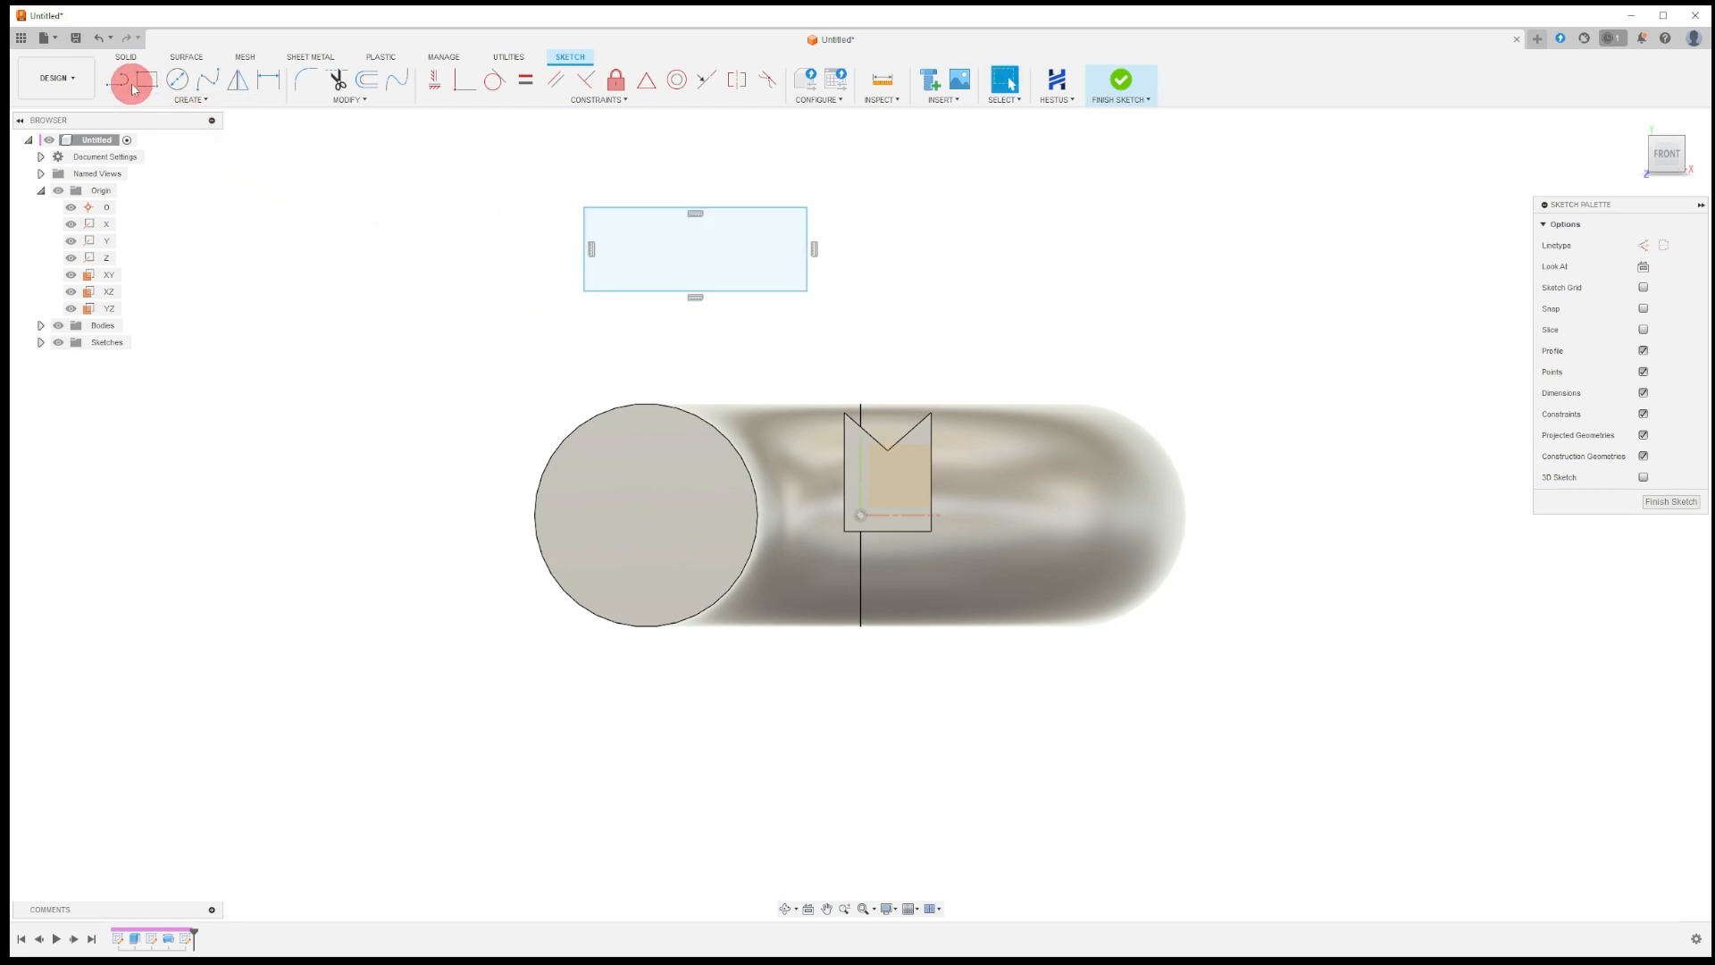
# Try sketching an open three-sided outline beside the rectangle from a vertical, a horizontal and another vertical line.
pyautogui.click(126, 87)
pyautogui.moveTo(265, 200); pyautogui.dragTo(269, 317)
pyautogui.click(131, 91)
pyautogui.click(264, 196)
pyautogui.moveTo(266, 203); pyautogui.dragTo(457, 204)
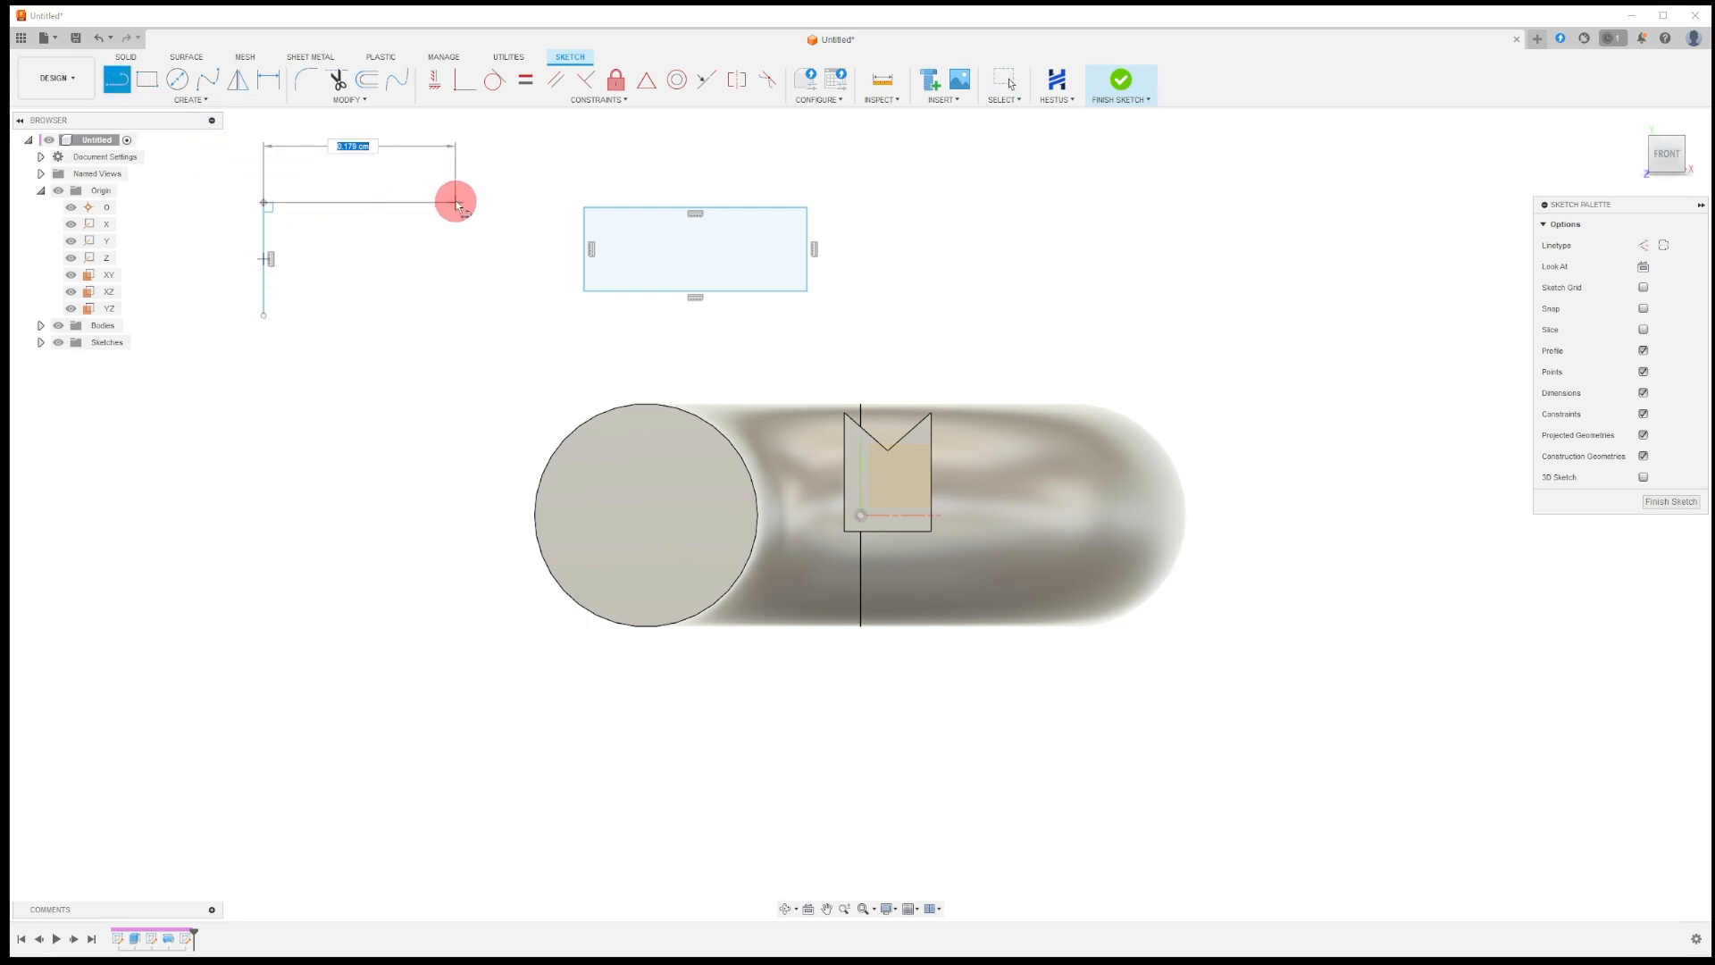
pyautogui.press('Escape')
pyautogui.click(110, 83)
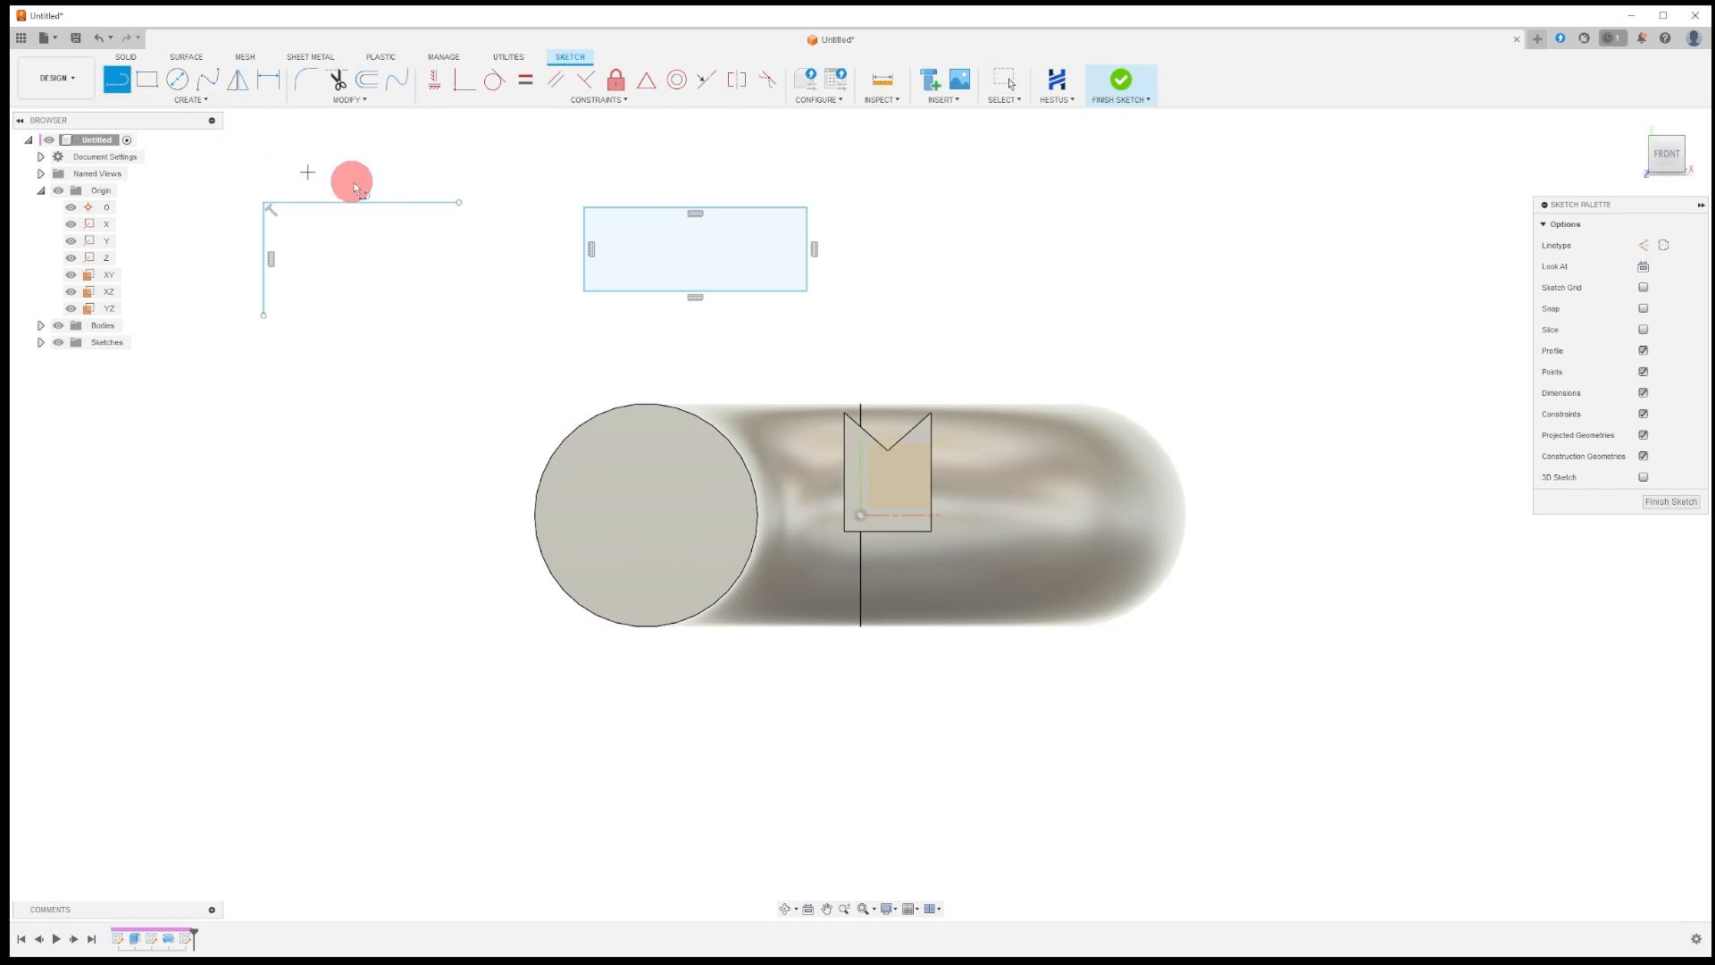
pyautogui.click(461, 203)
pyautogui.click(458, 322)
pyautogui.press('Escape')
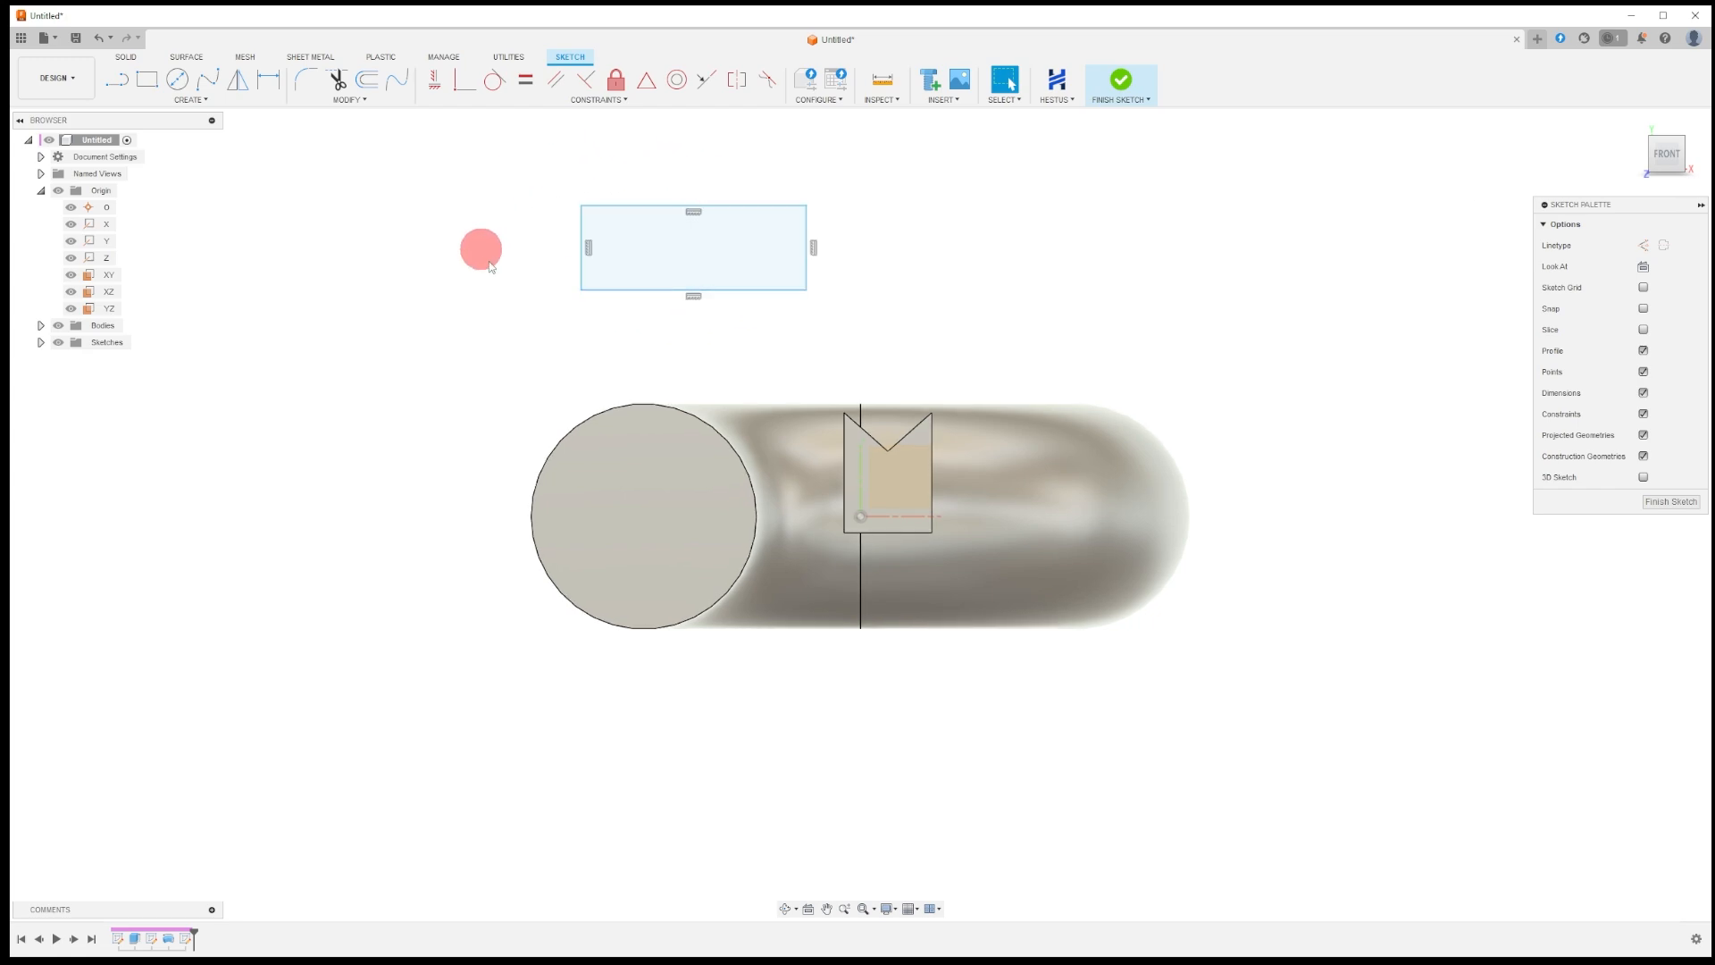
# Finish the rectangle sketch and create a construction plane offset -0.5 cm from the XY plane.
pyautogui.click(1118, 83)
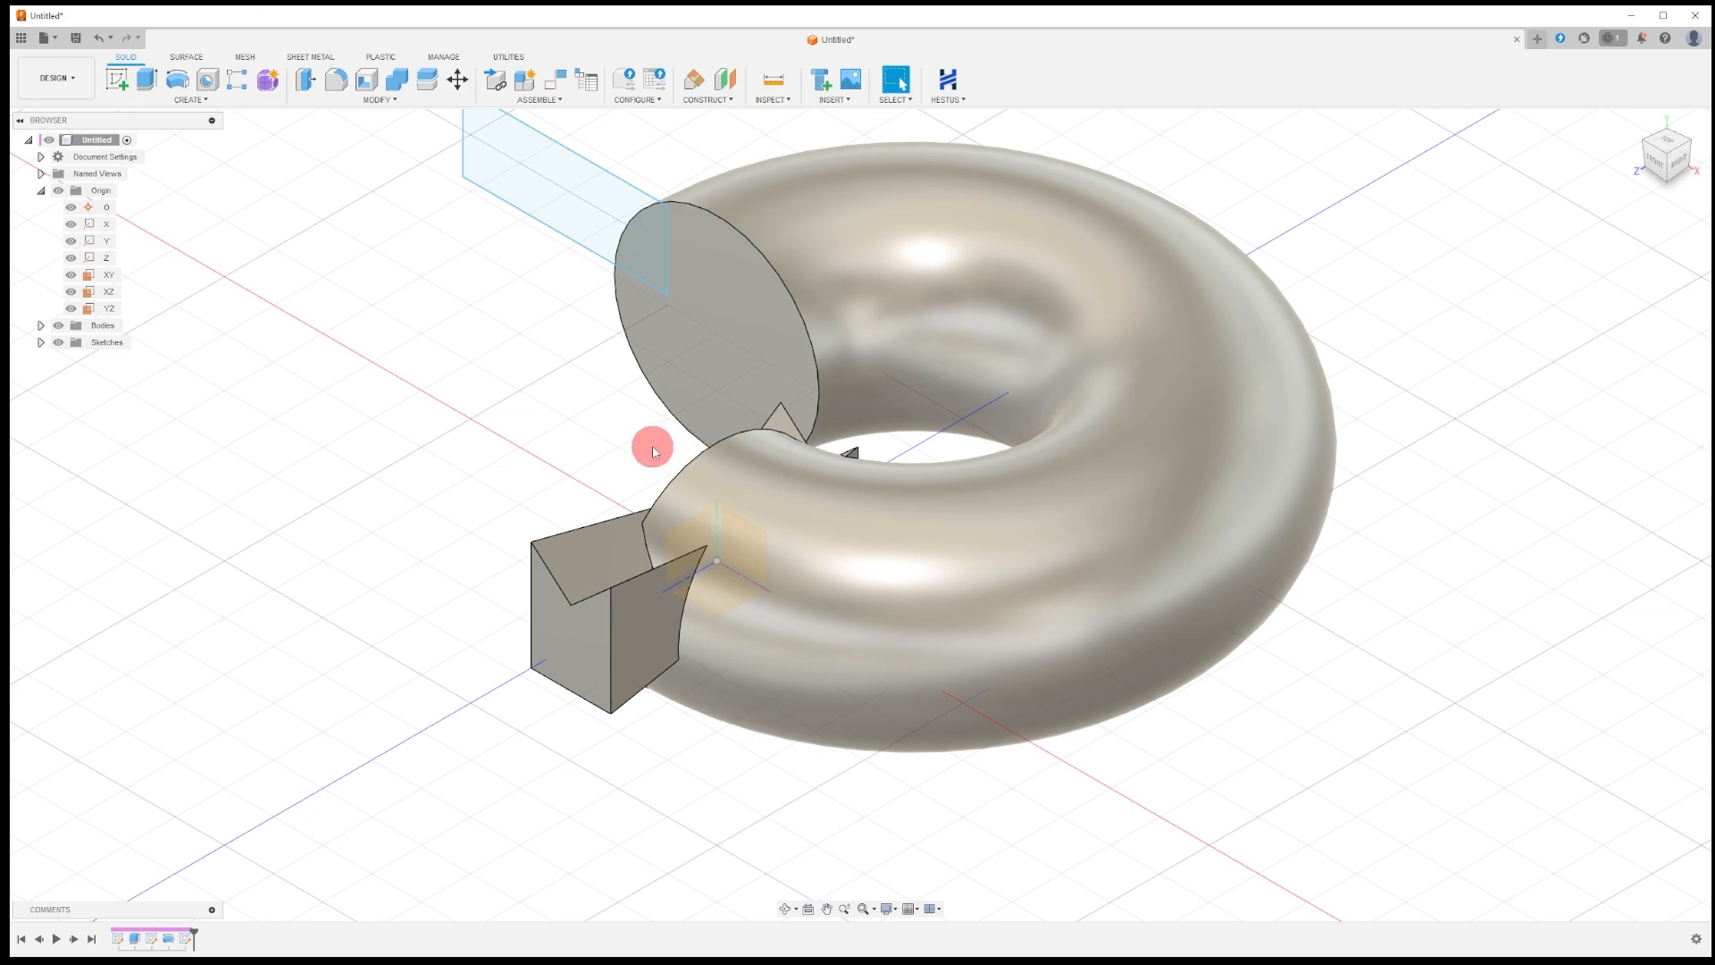
pyautogui.click(725, 83)
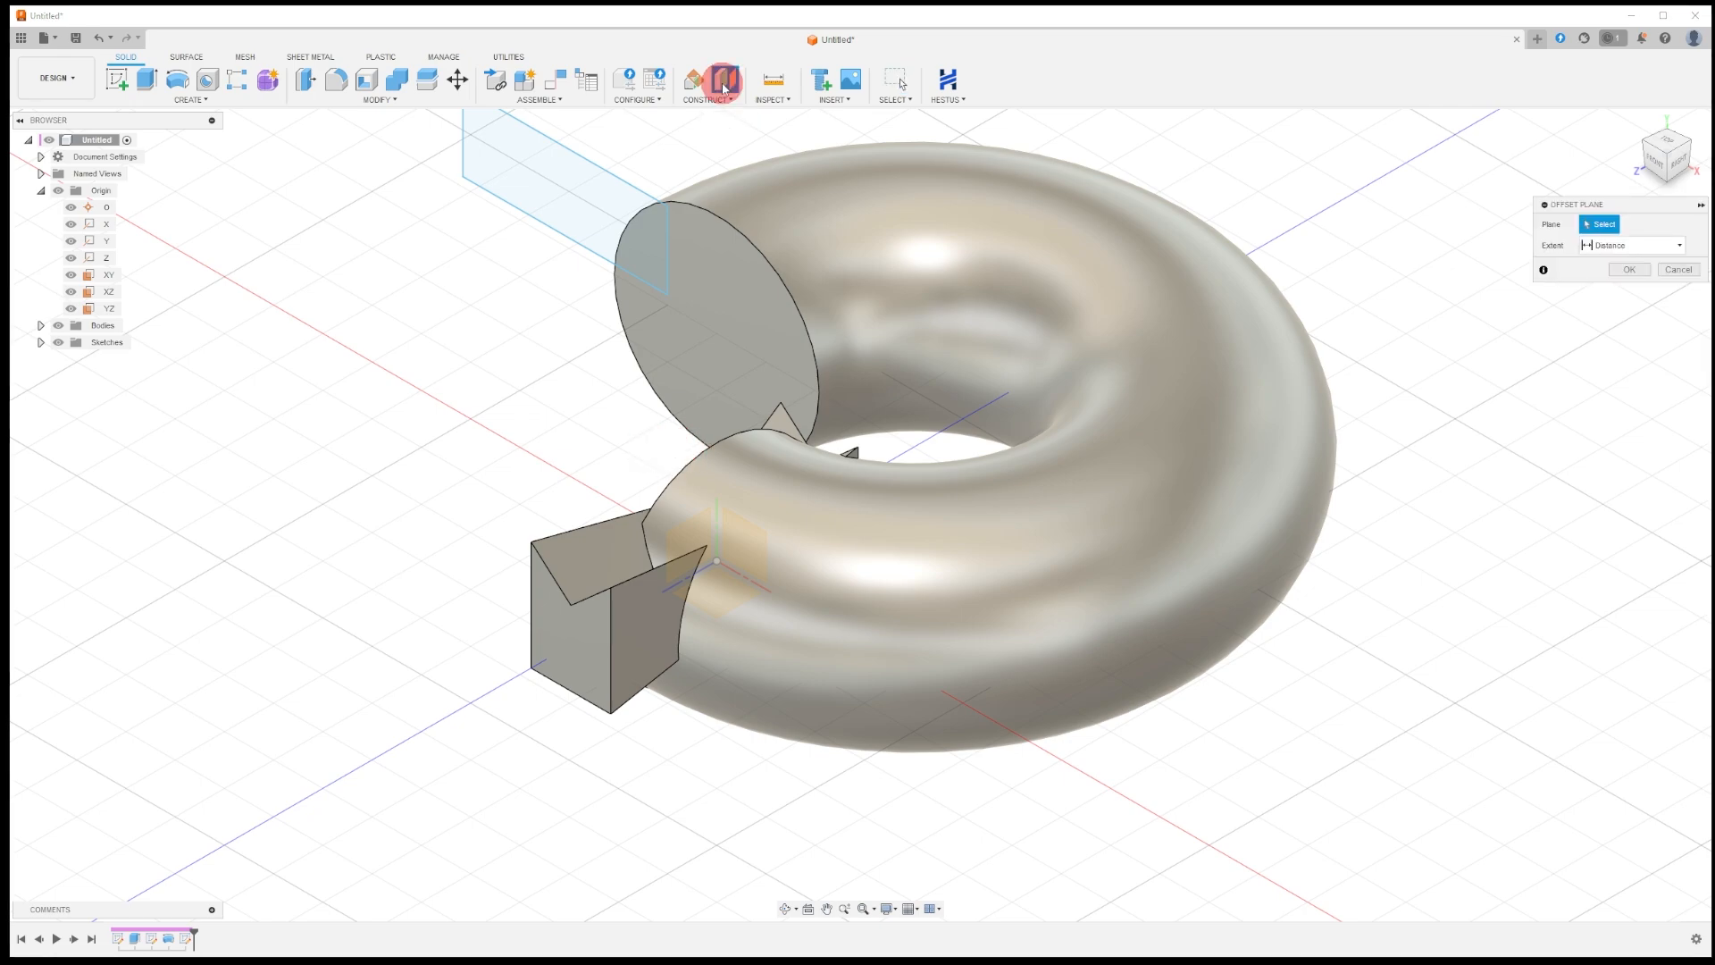
pyautogui.click(106, 290)
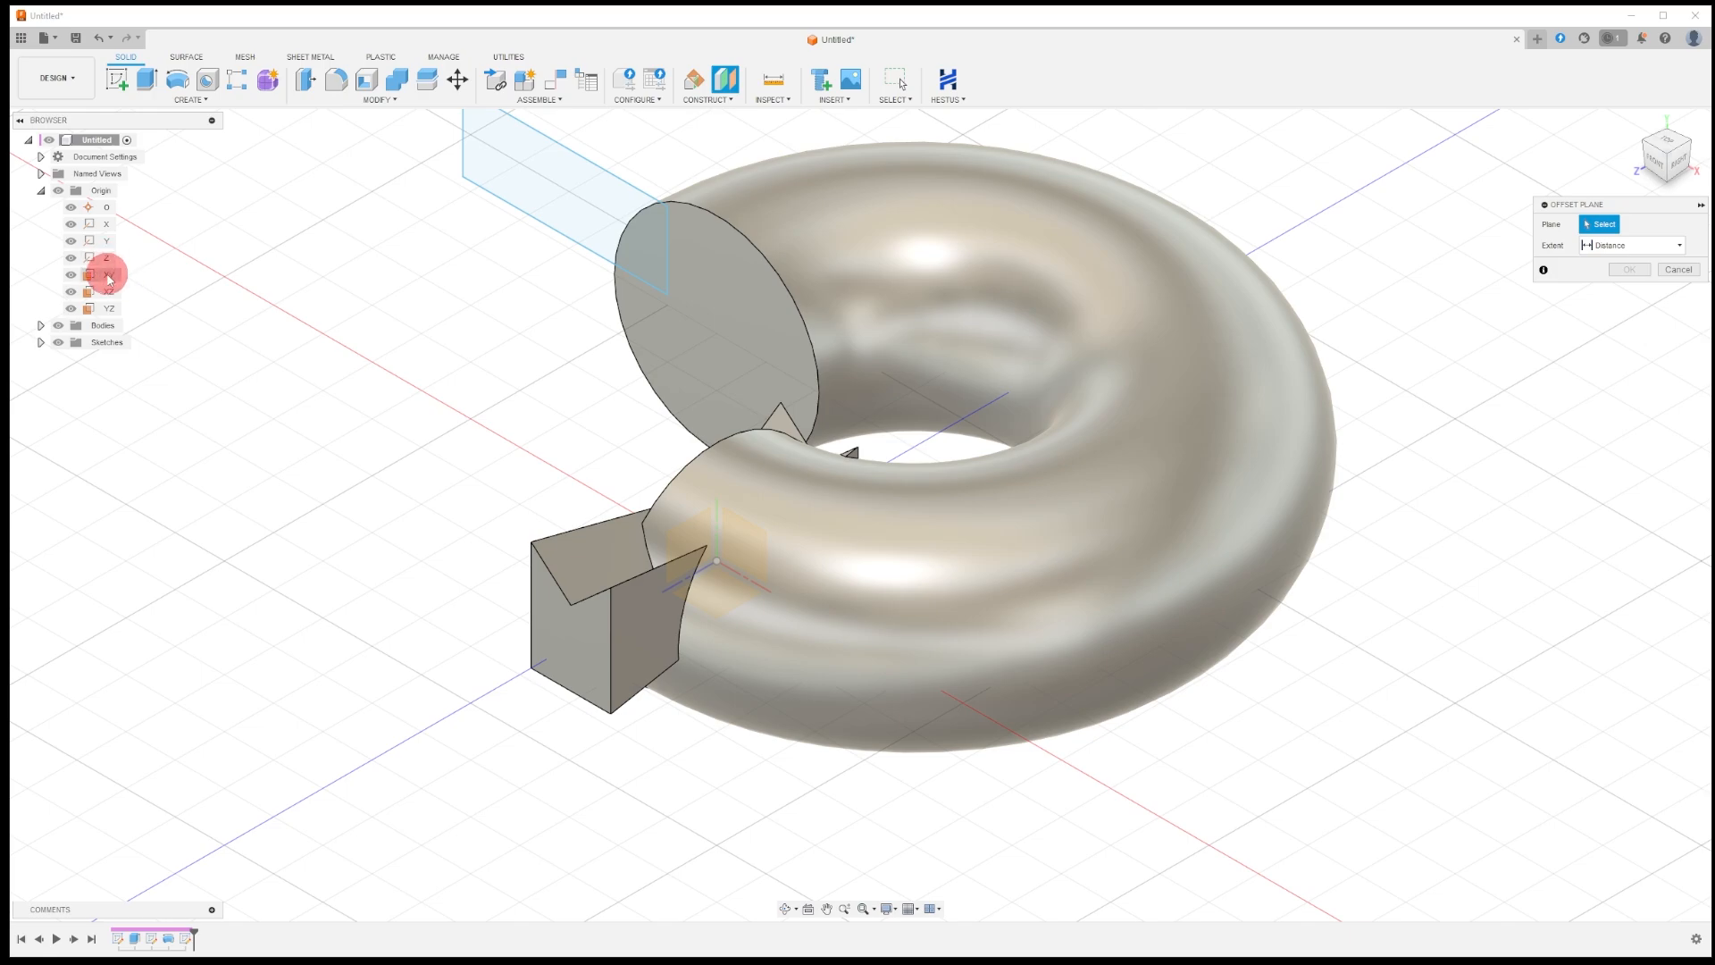
pyautogui.click(109, 275)
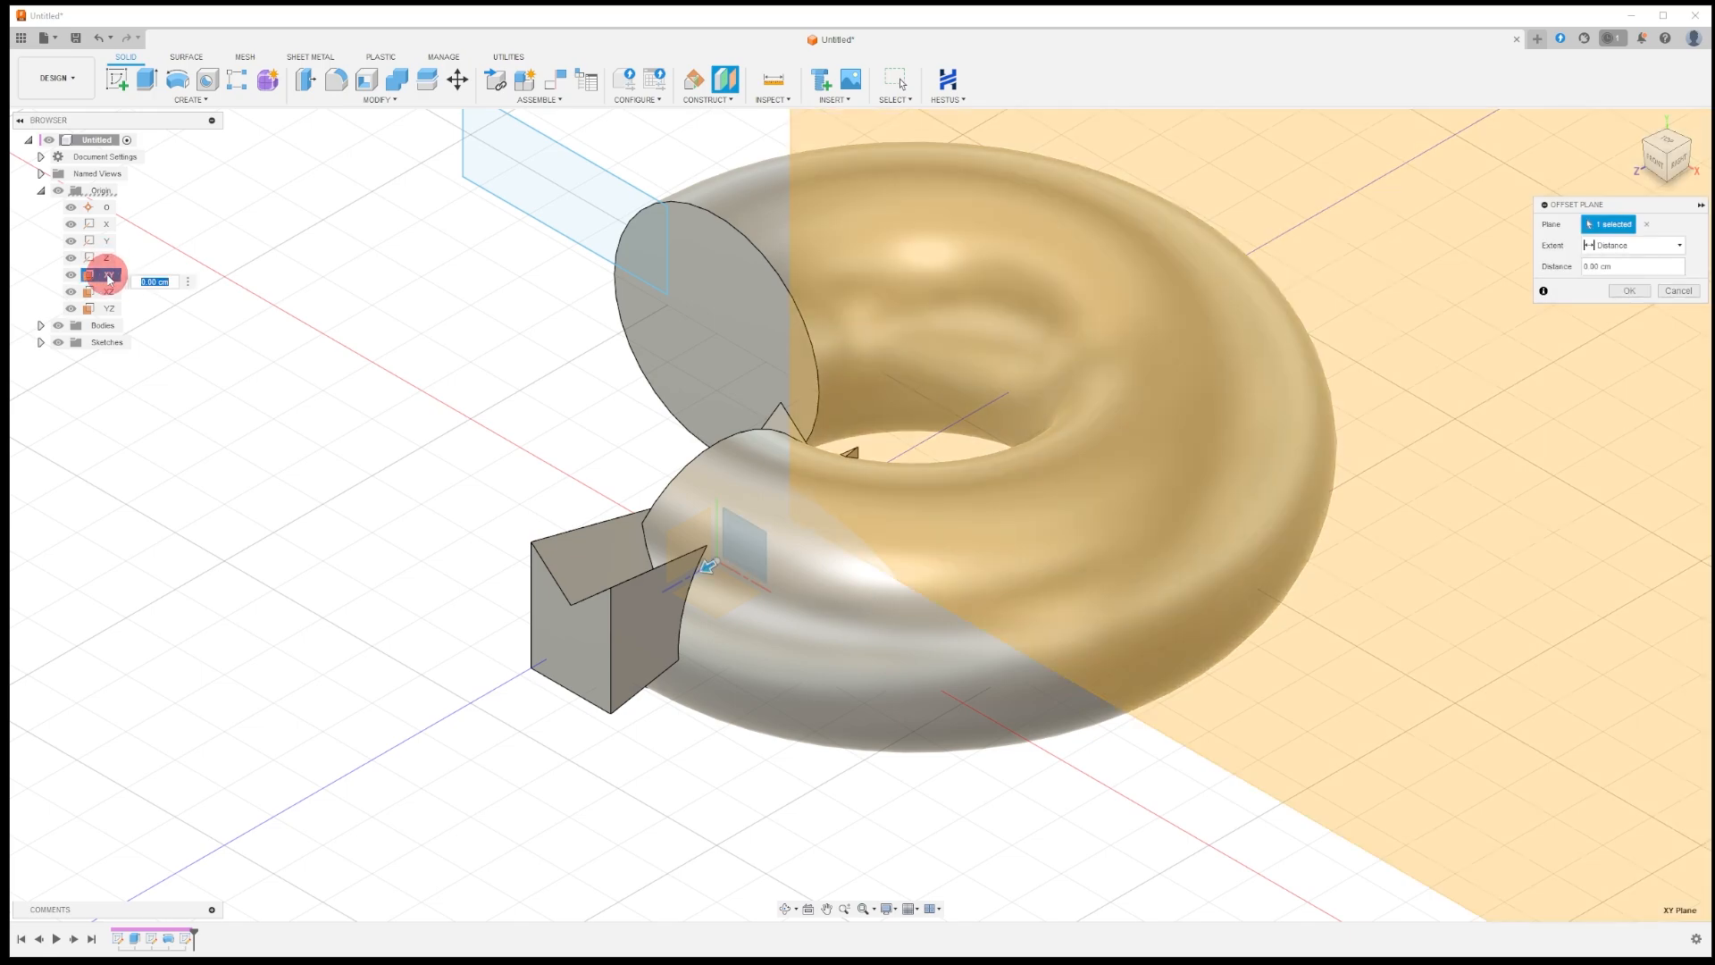
pyautogui.moveTo(497, 536); pyautogui.dragTo(432, 638, button='middle')
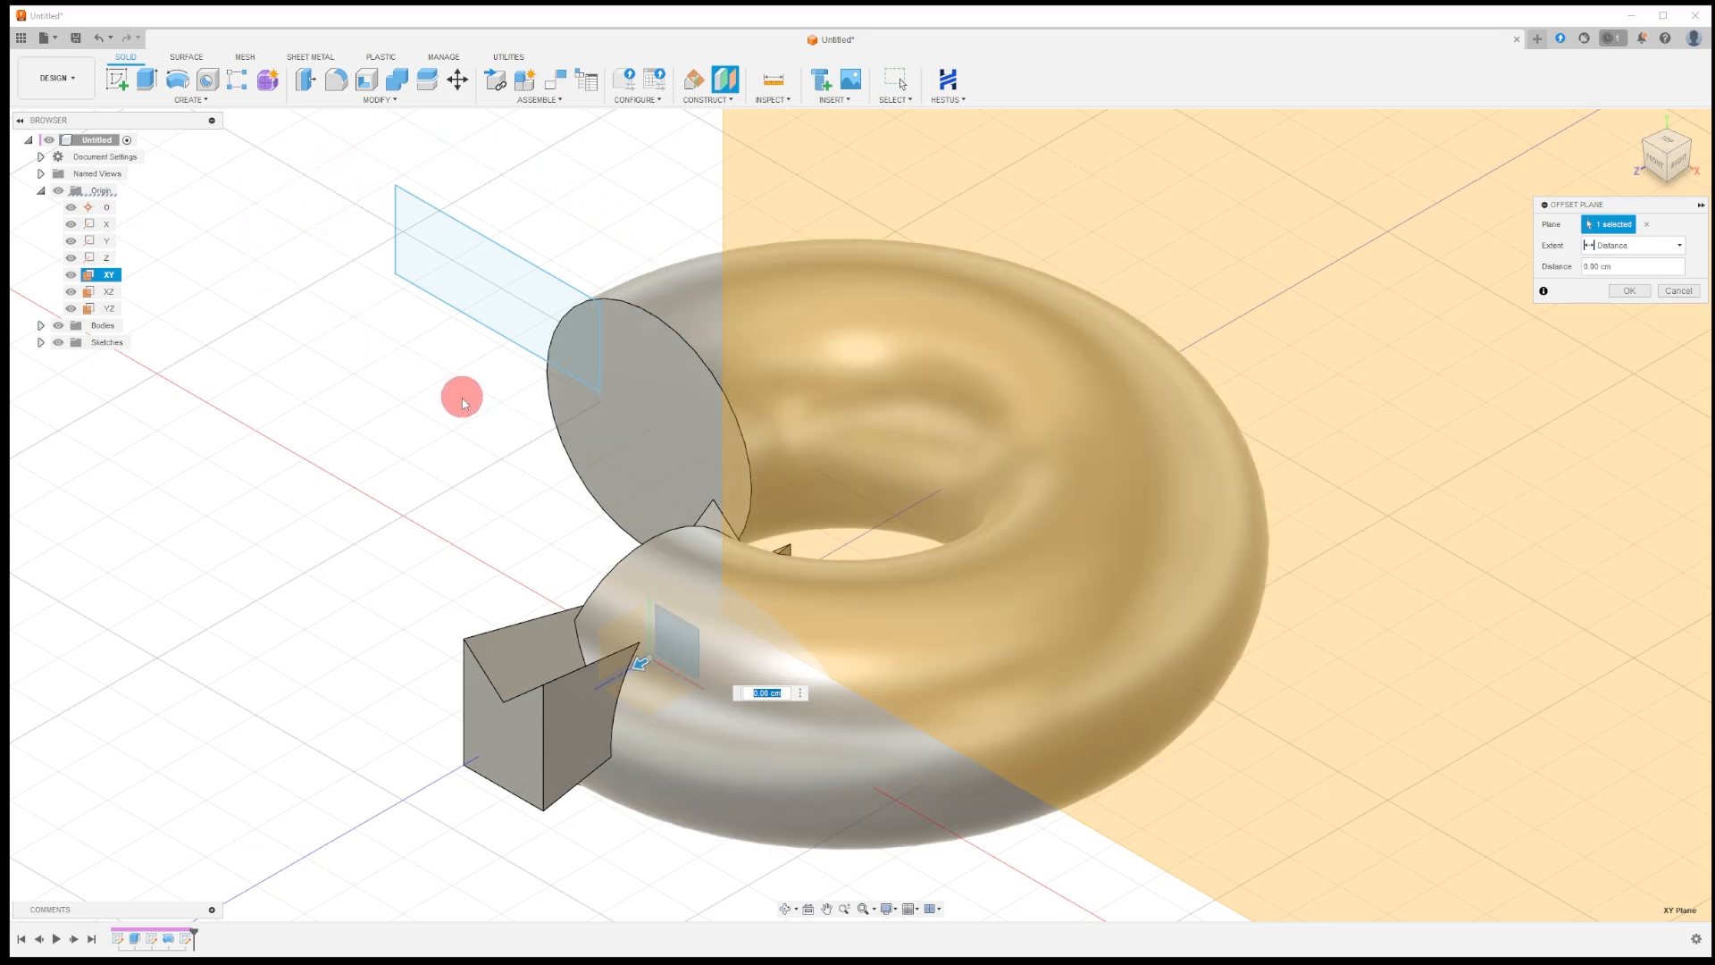
pyautogui.keyDown('shift'); pyautogui.moveTo(486, 578); pyautogui.dragTo(703, 492, button='middle'); pyautogui.keyUp('shift')
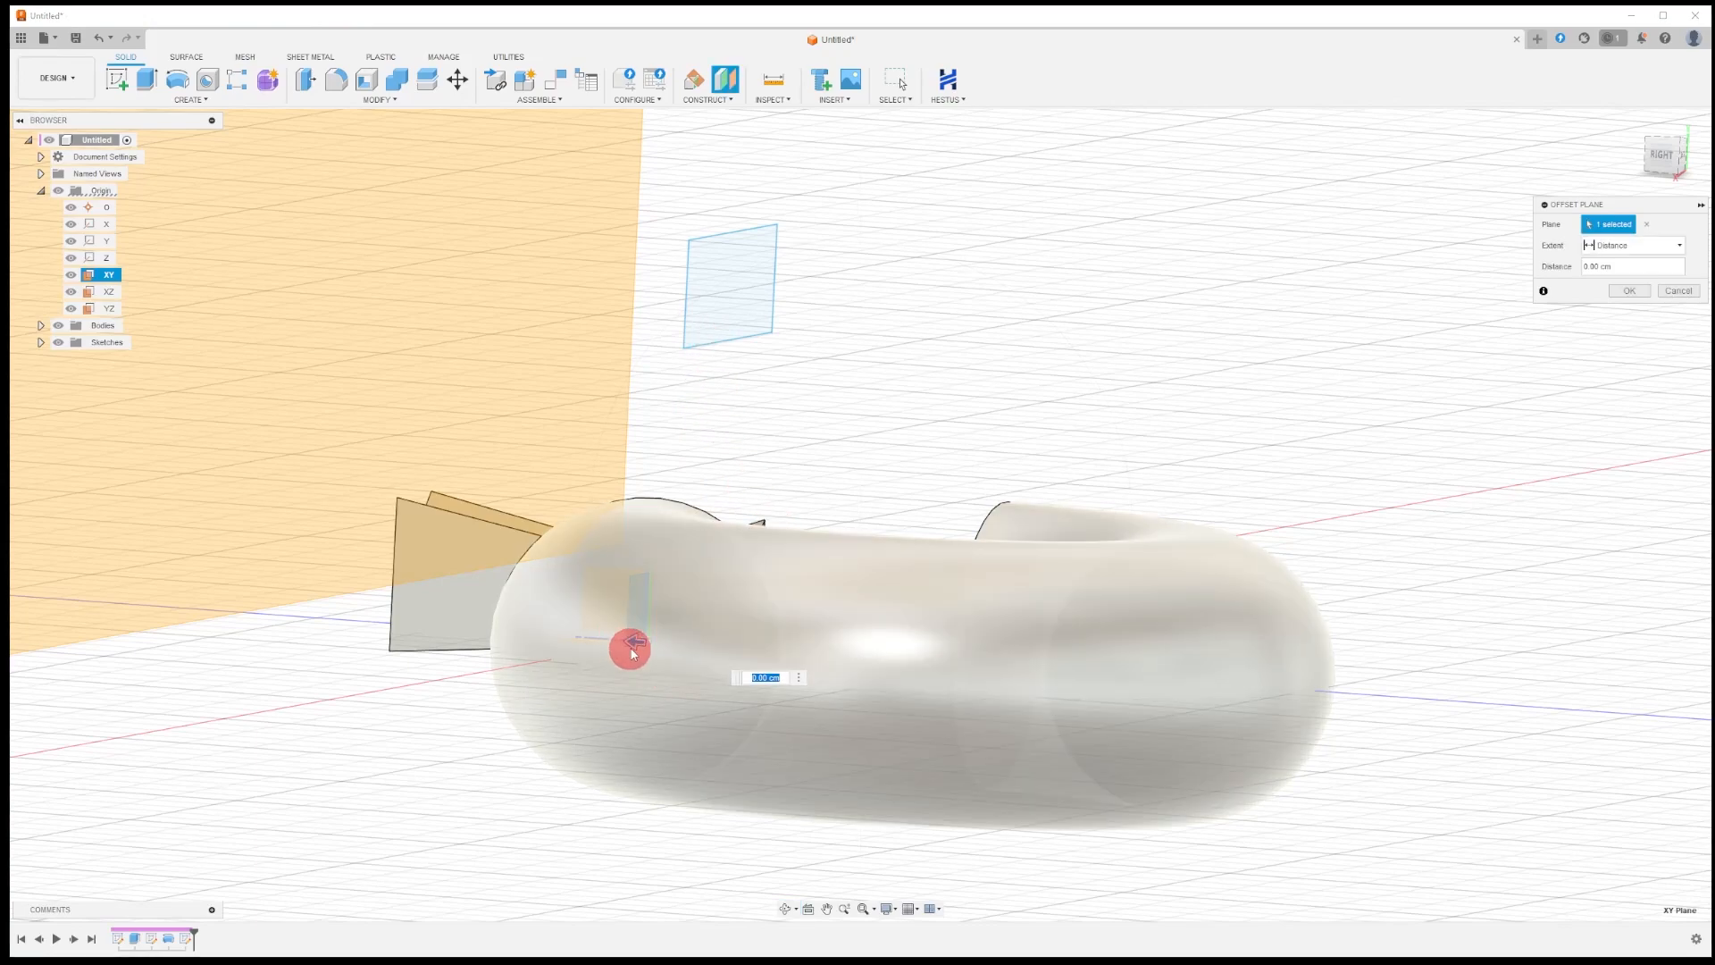
pyautogui.moveTo(631, 652); pyautogui.dragTo(801, 649)
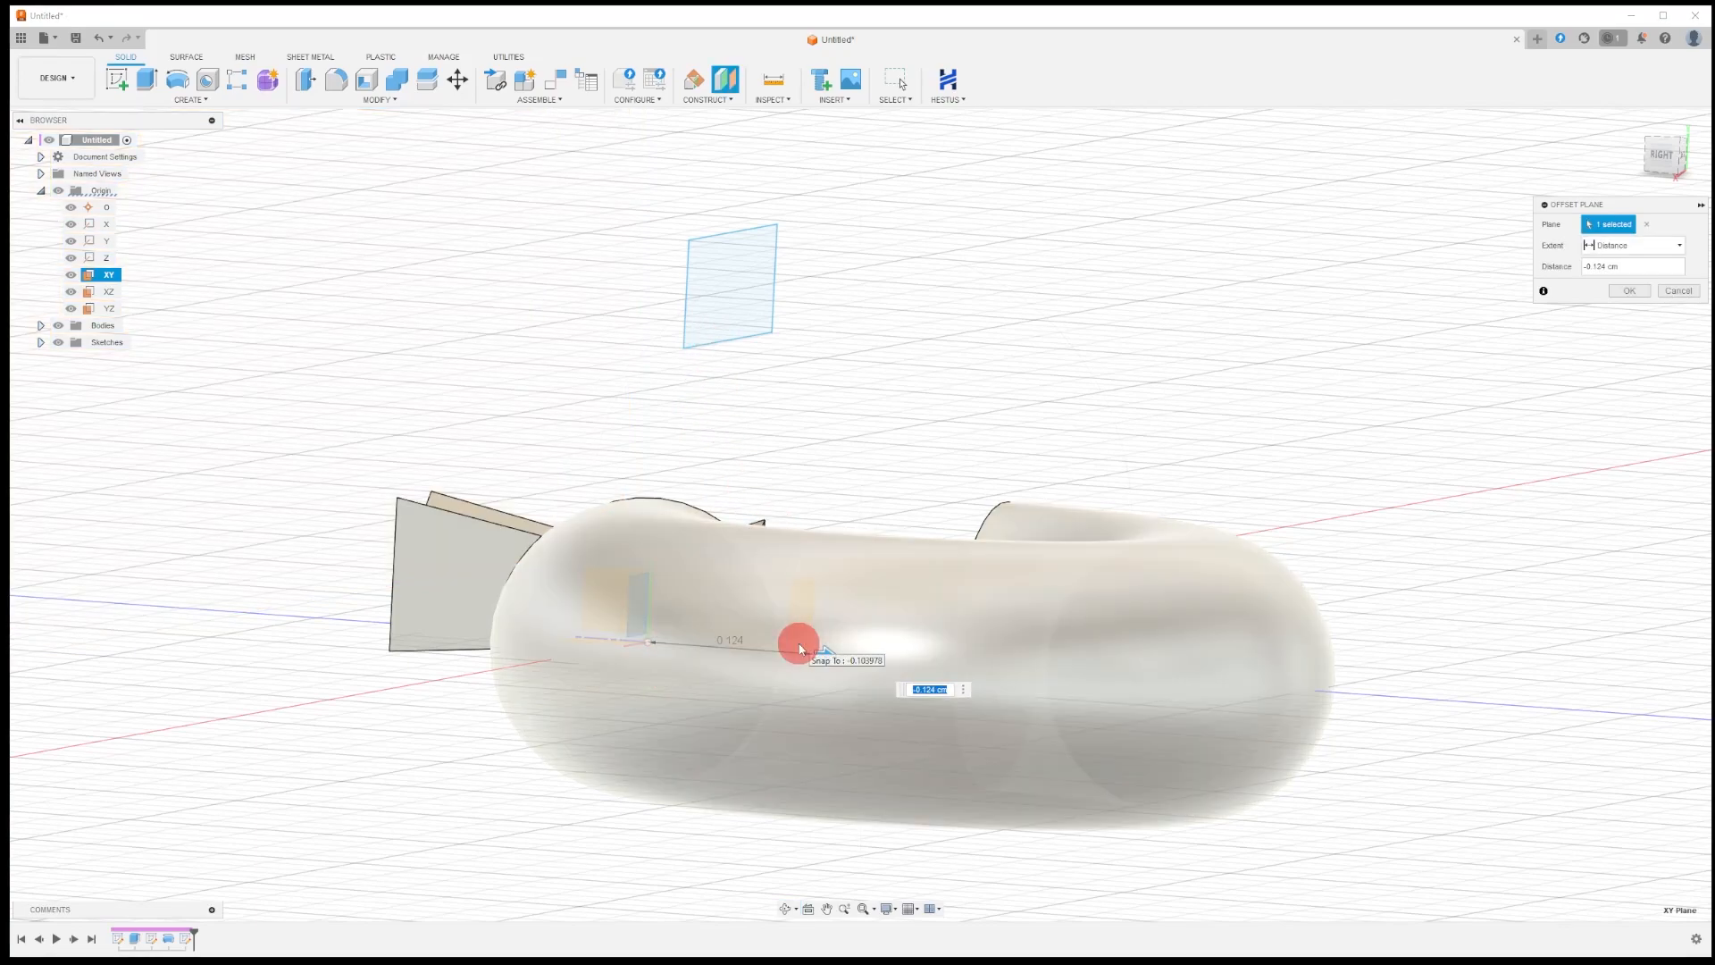
pyautogui.moveTo(818, 725); pyautogui.dragTo(904, 654, button='middle')
pyautogui.write('-.5')
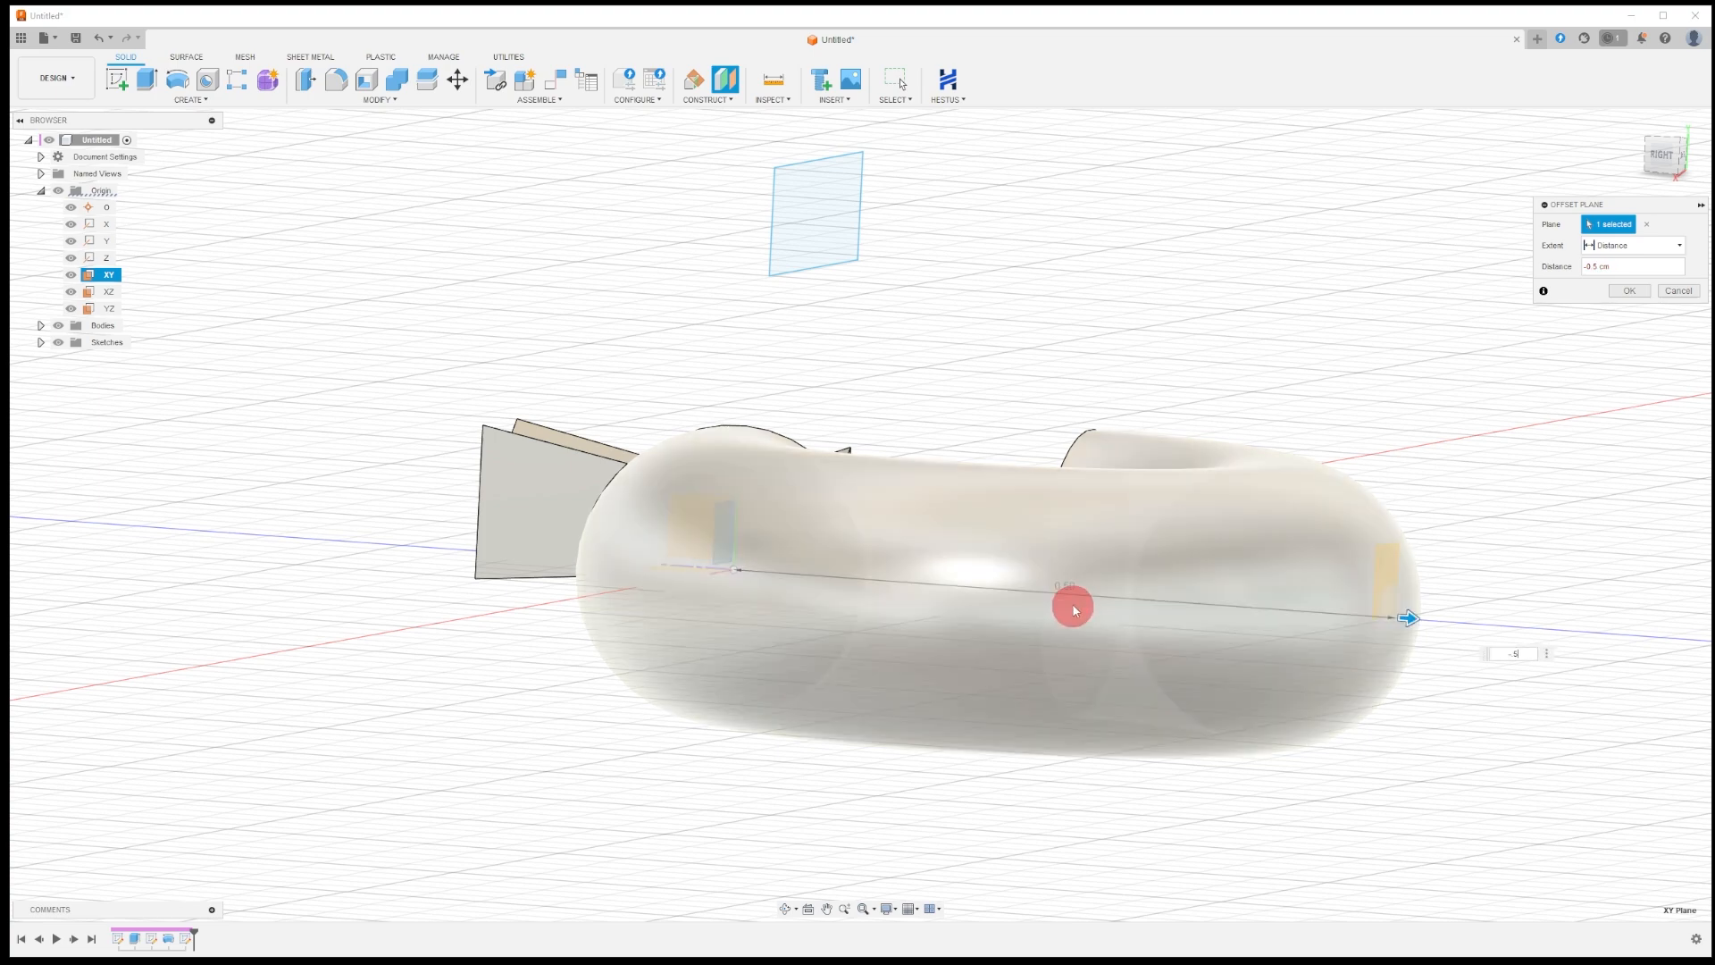
pyautogui.press('Return')
# Hide all bodies, leaving the origin planes, the rectangle sketch and the offset plane in view.
pyautogui.click(1632, 126)
pyautogui.moveTo(919, 519); pyautogui.dragTo(884, 590, button='middle')
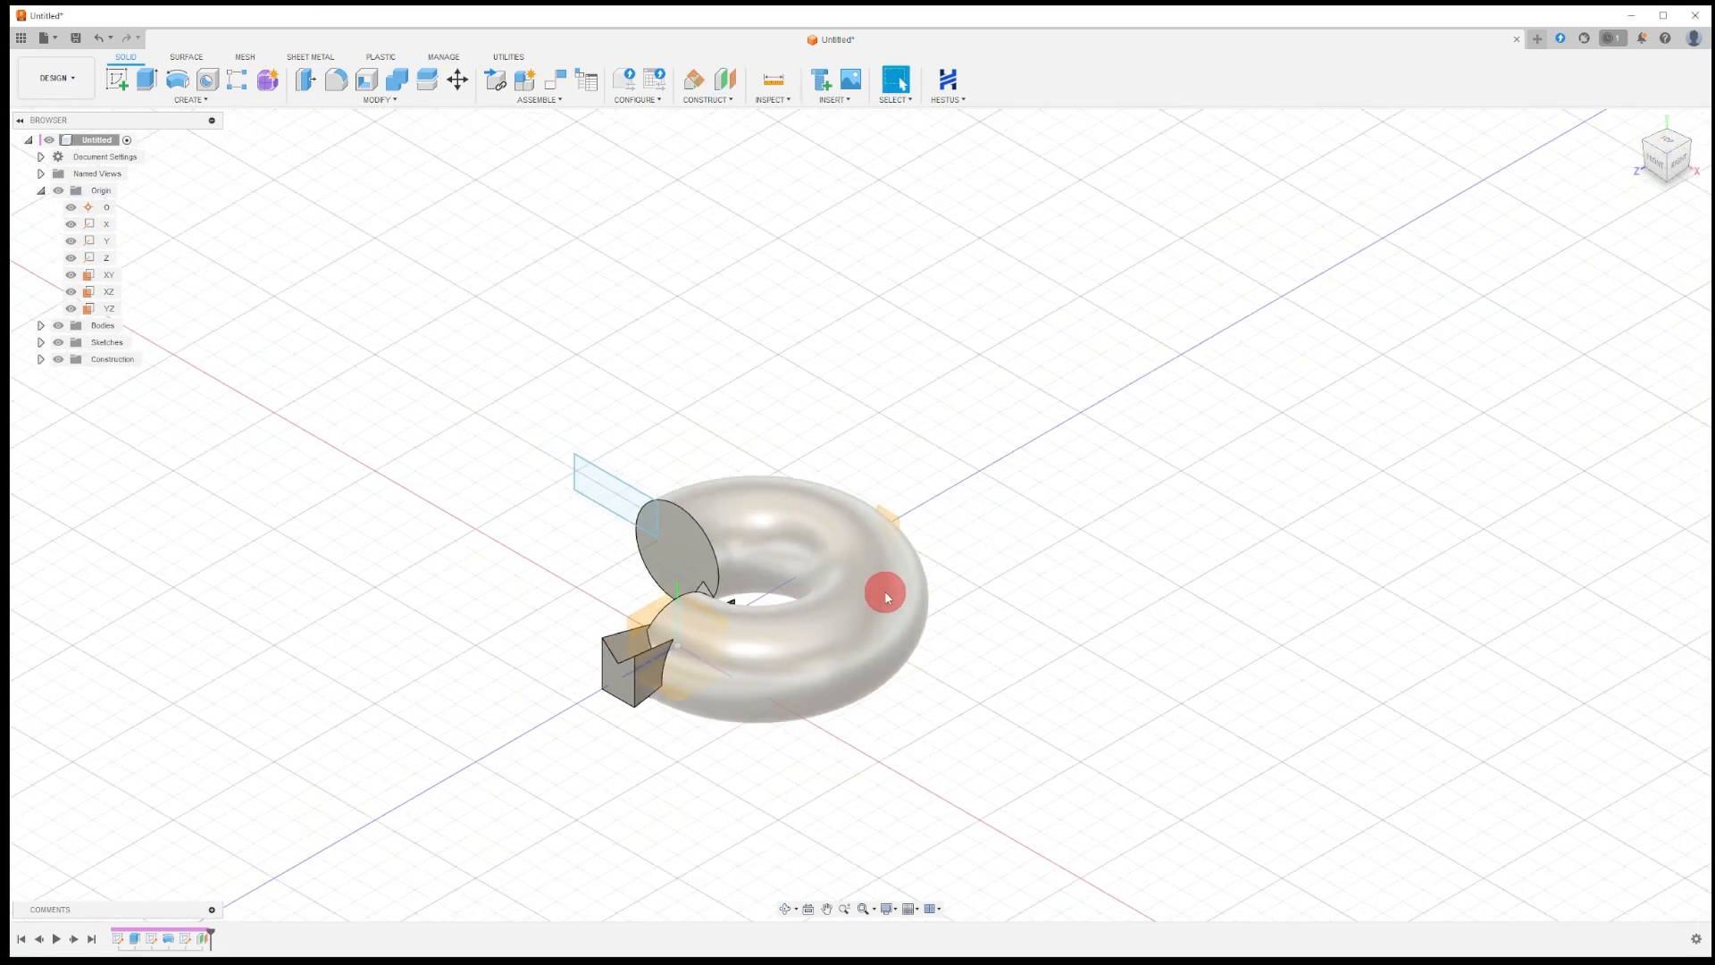
pyautogui.scroll(5, 883, 576)
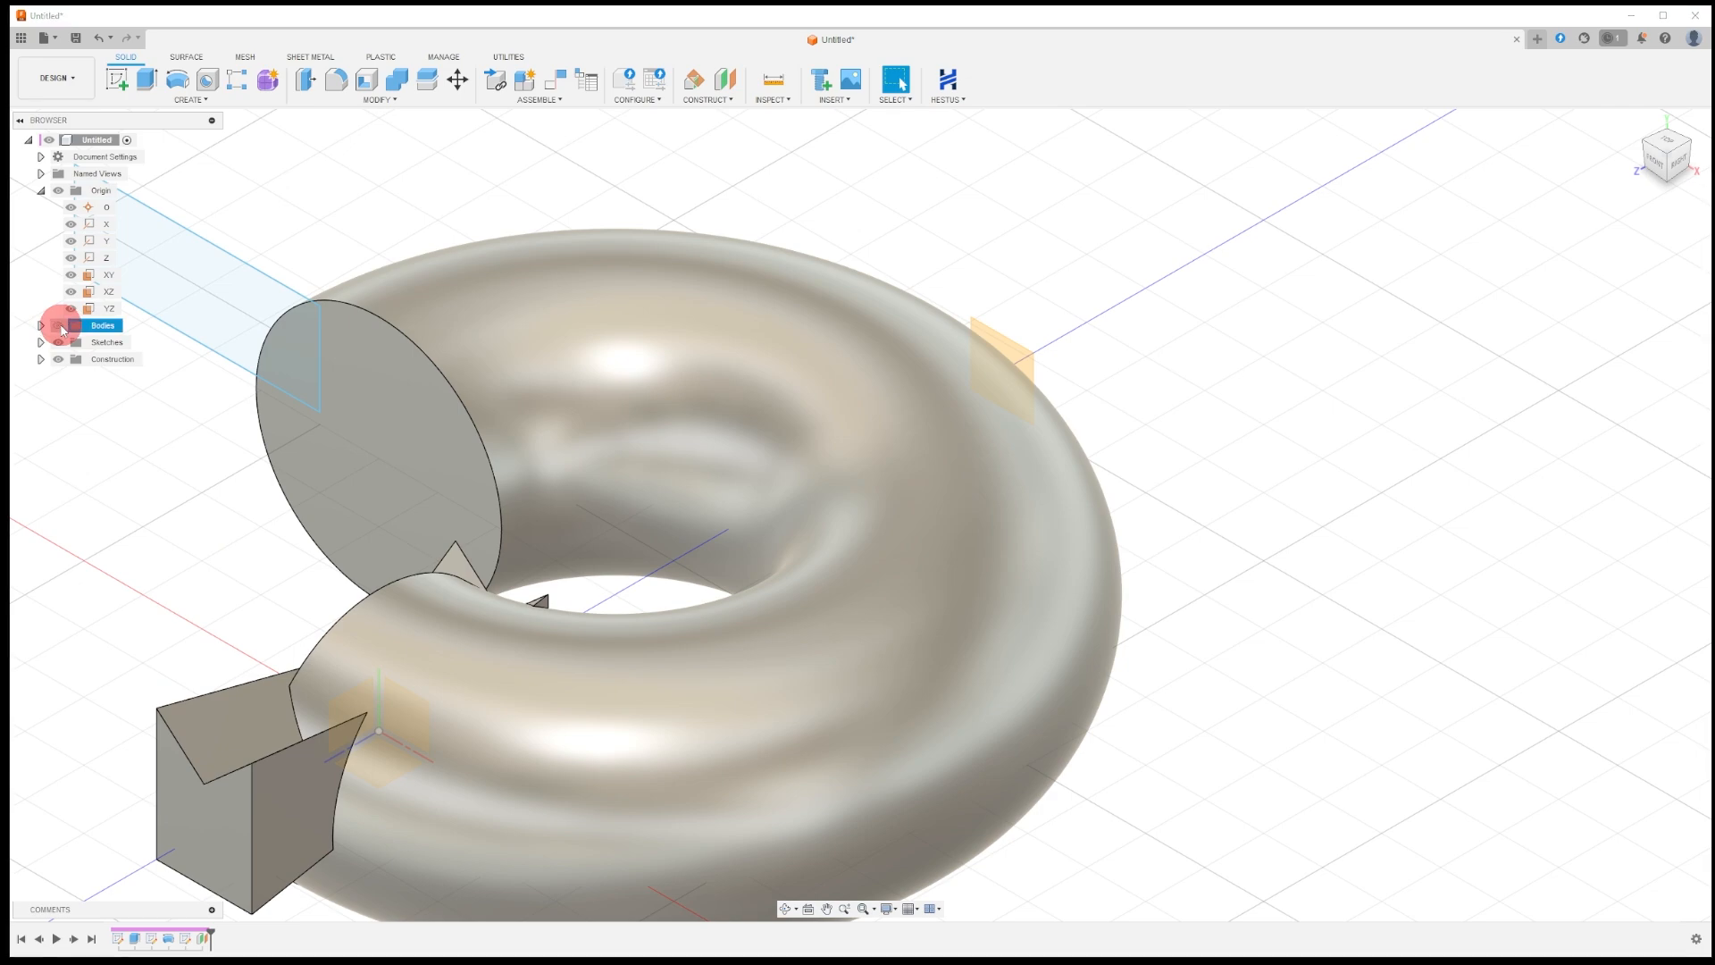
pyautogui.click(58, 325)
pyautogui.scroll(1, 611, 616)
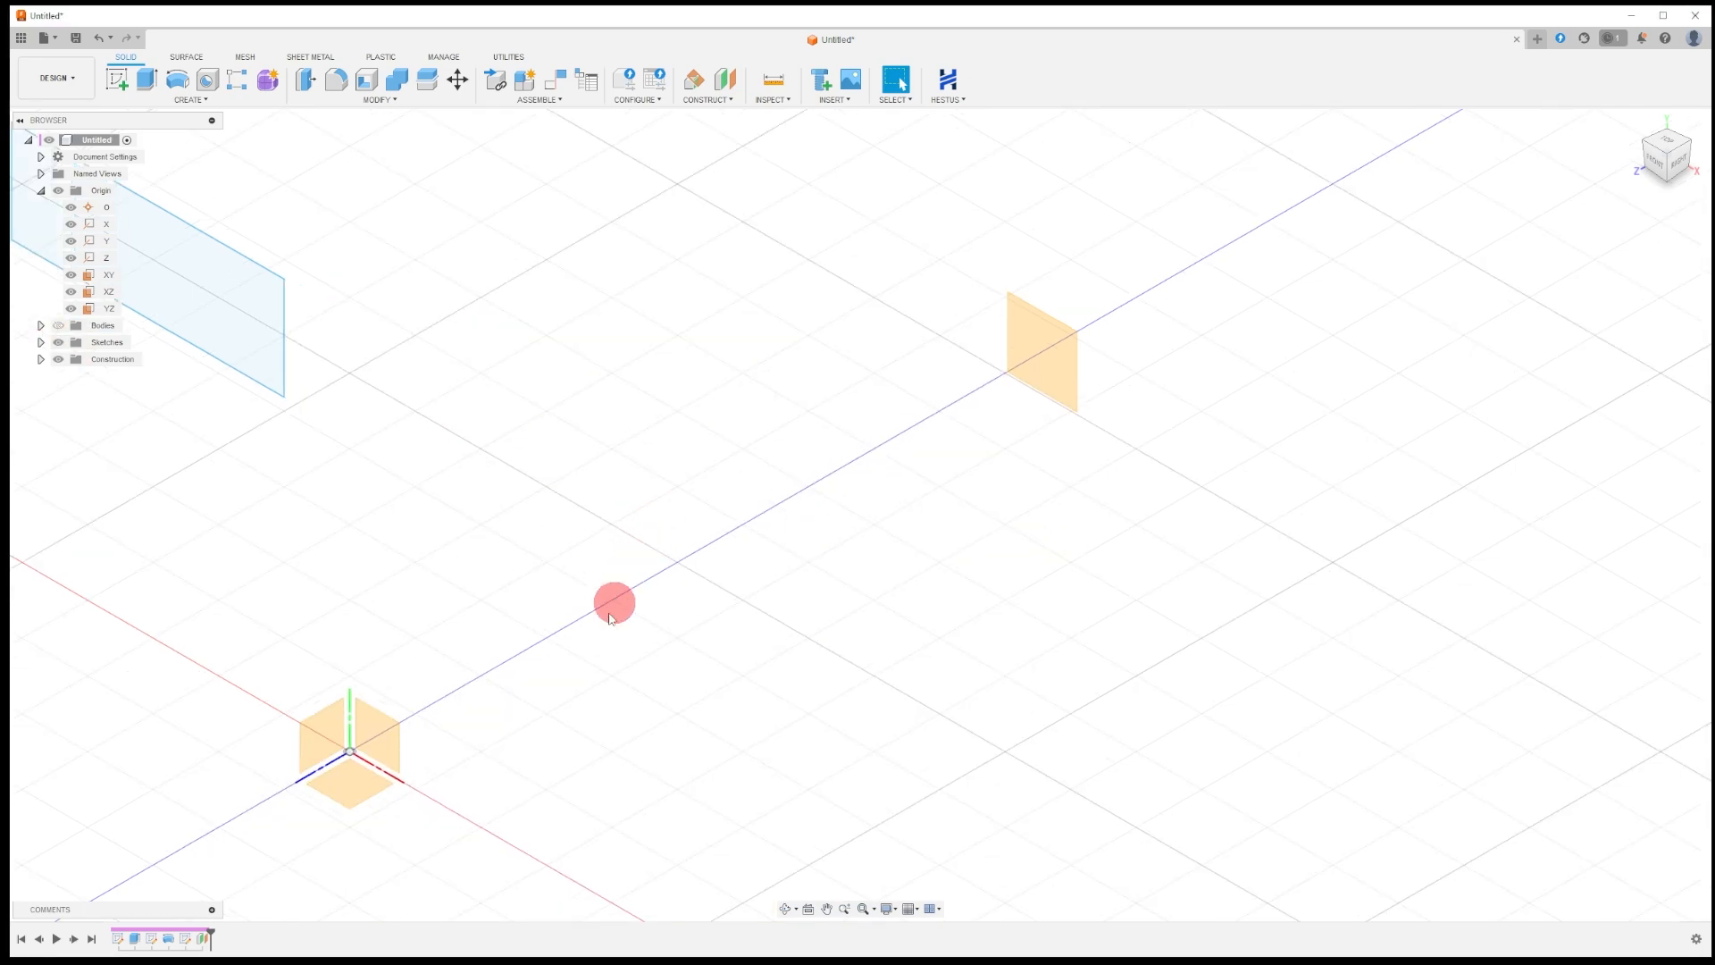
pyautogui.scroll(-1, 492, 716)
pyautogui.moveTo(420, 783); pyautogui.dragTo(478, 670, button='middle')
# Sketch a tilted ellipse on the offset plane, centred on the rectangle and extending beyond it, and finish the sketch.
pyautogui.click(462, 673)
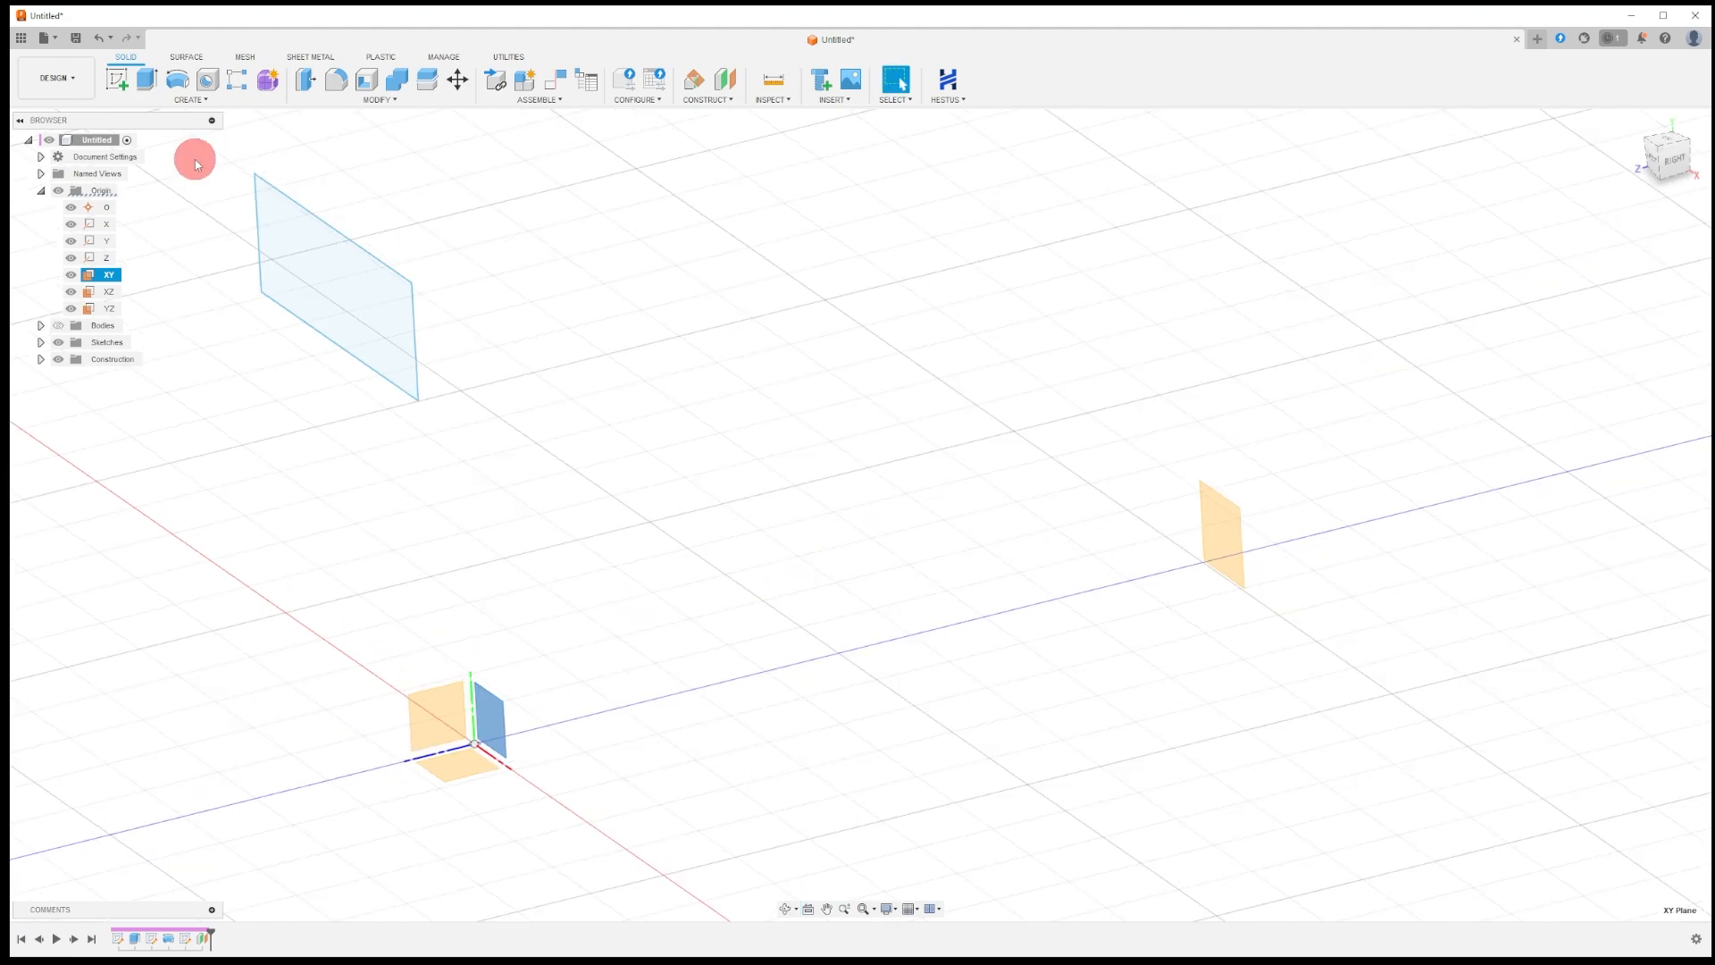
pyautogui.click(1225, 514)
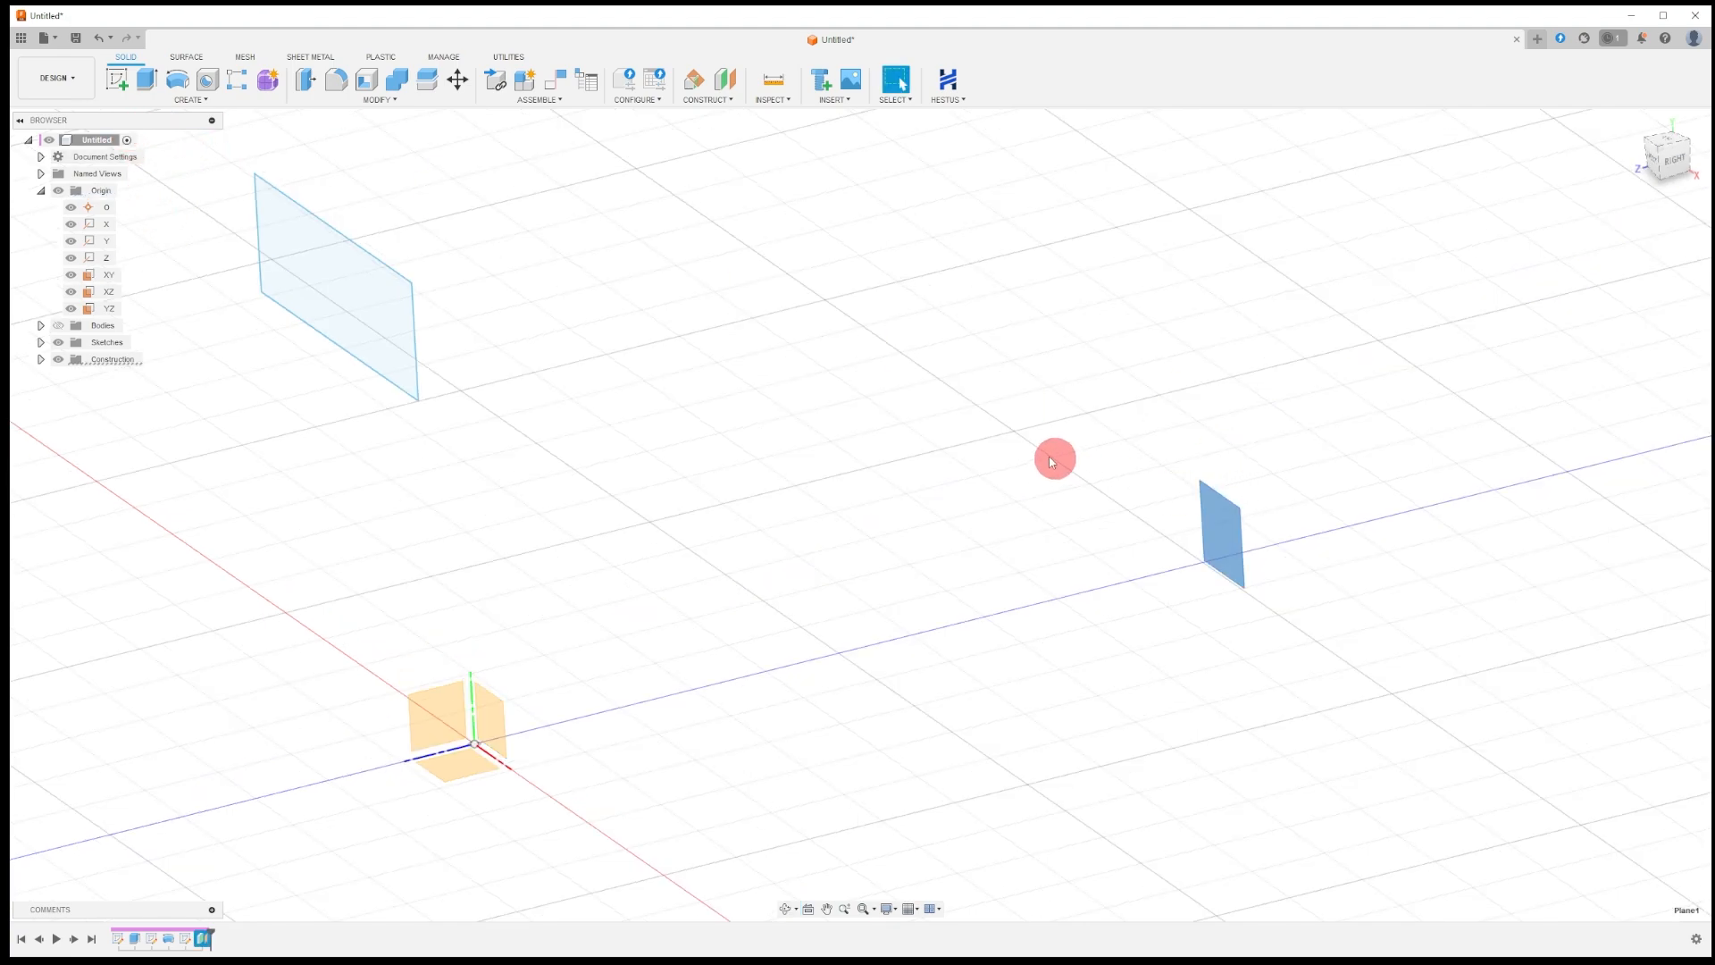
pyautogui.click(119, 82)
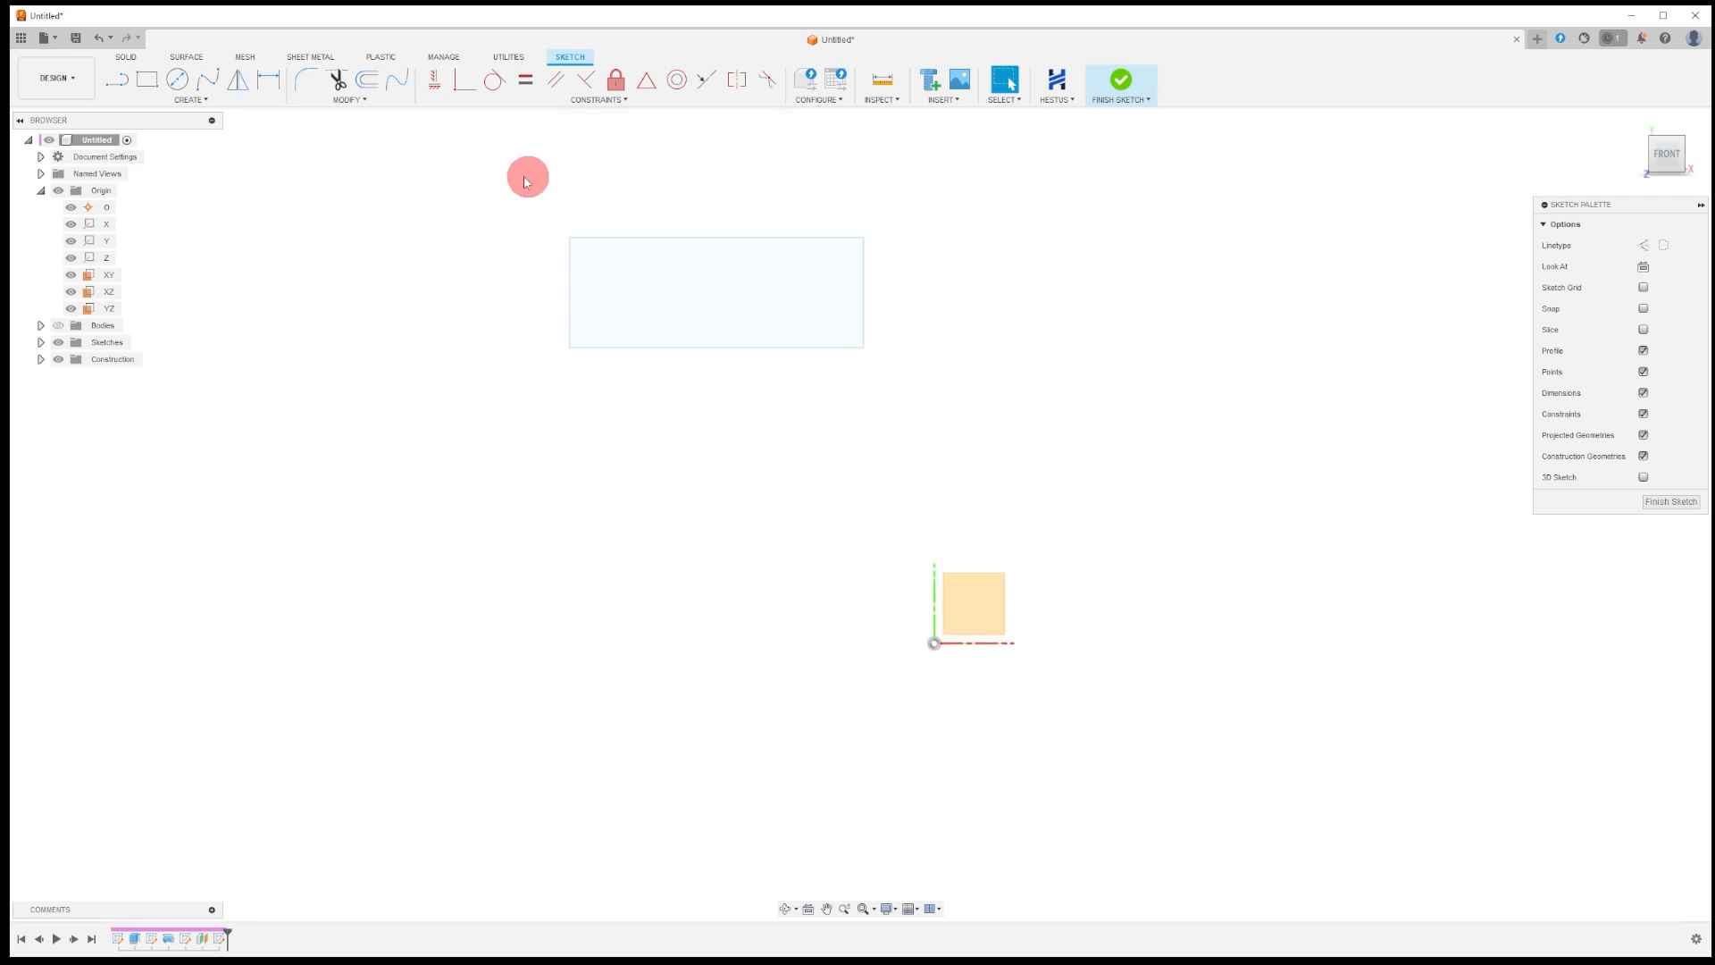
pyautogui.click(175, 102)
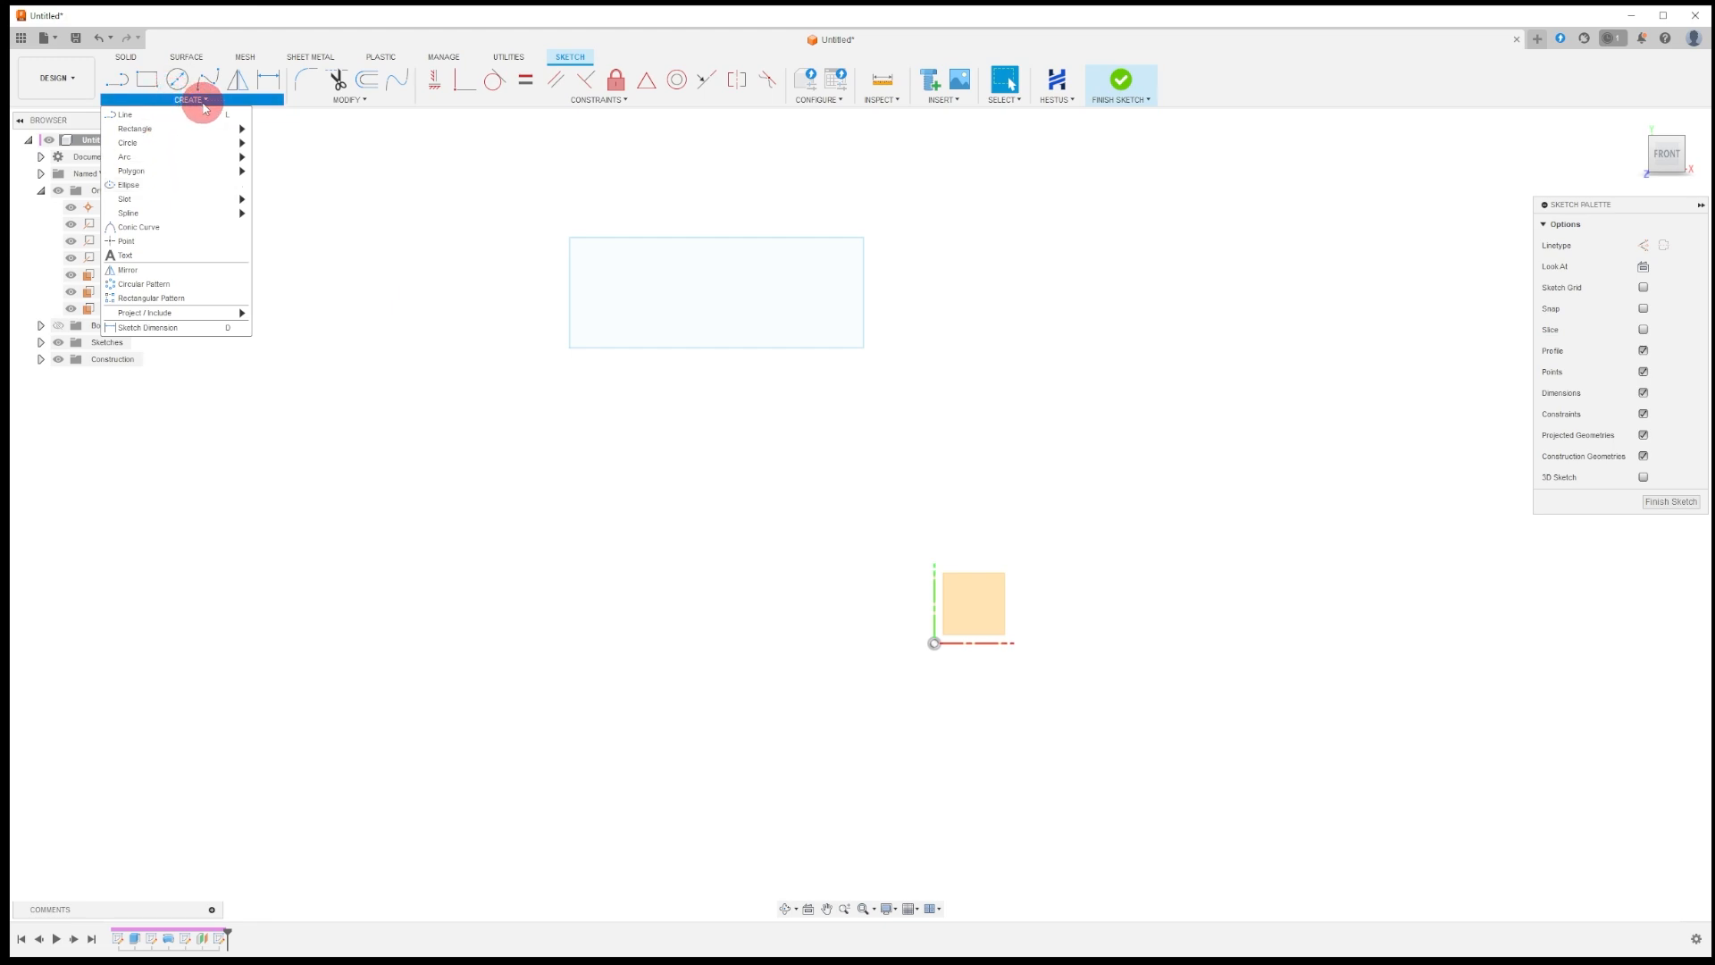
pyautogui.click(157, 183)
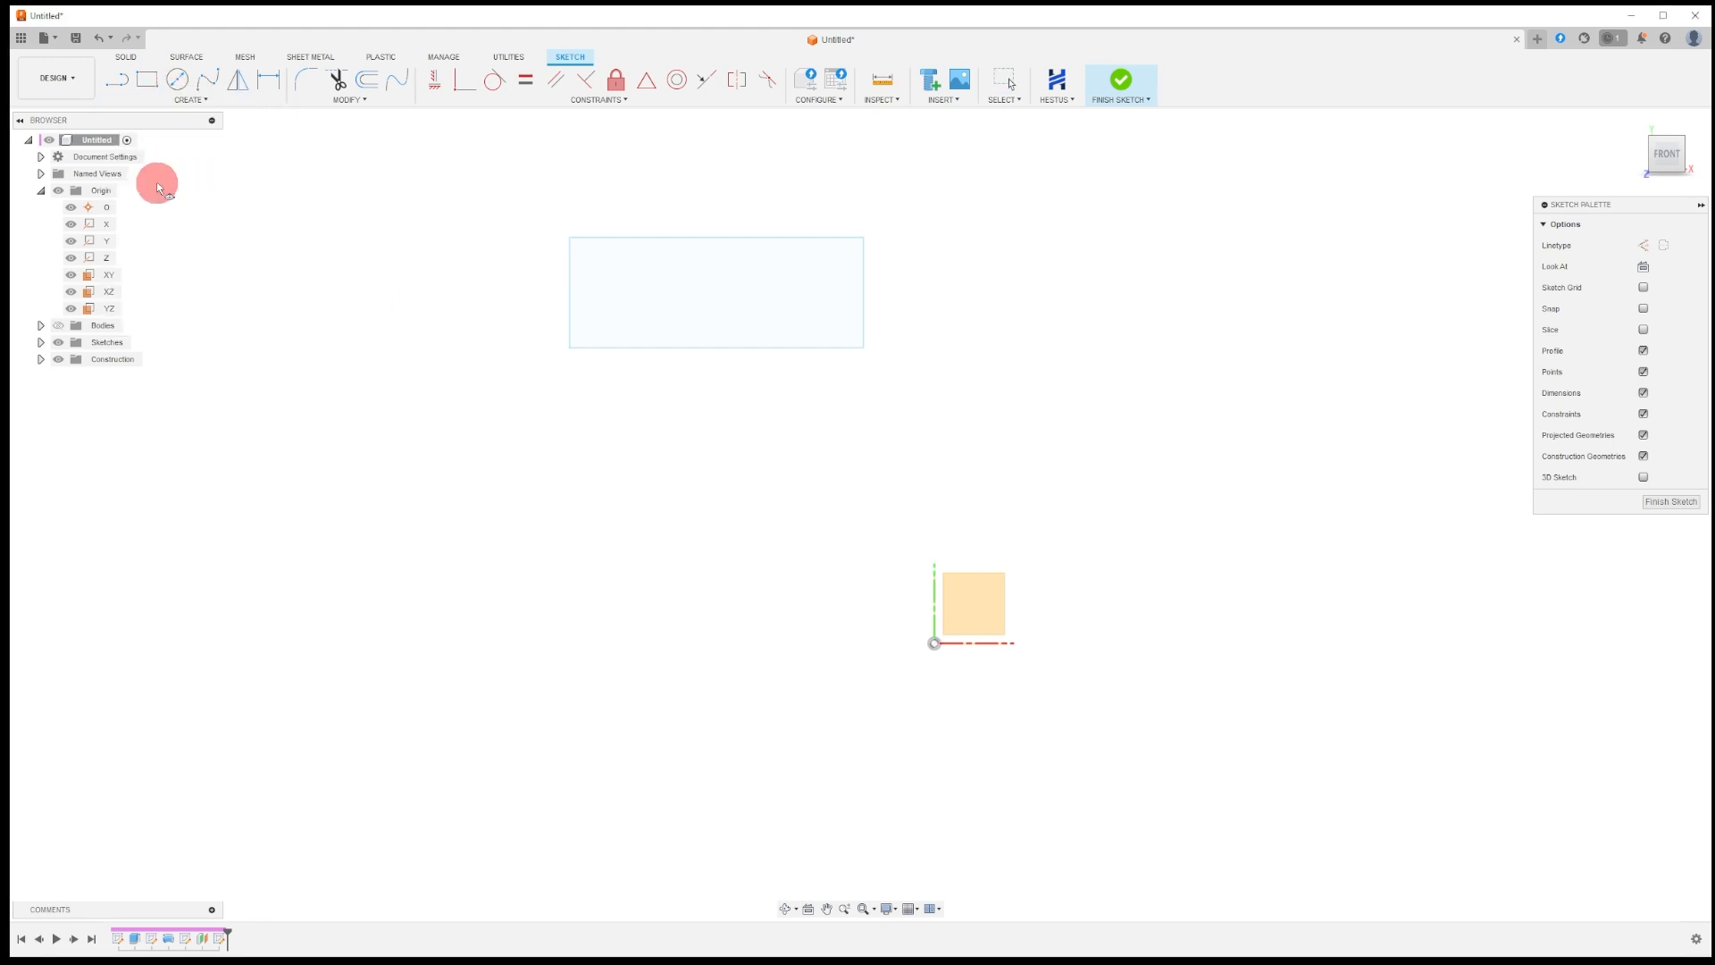
pyautogui.click(715, 293)
pyautogui.click(1045, 406)
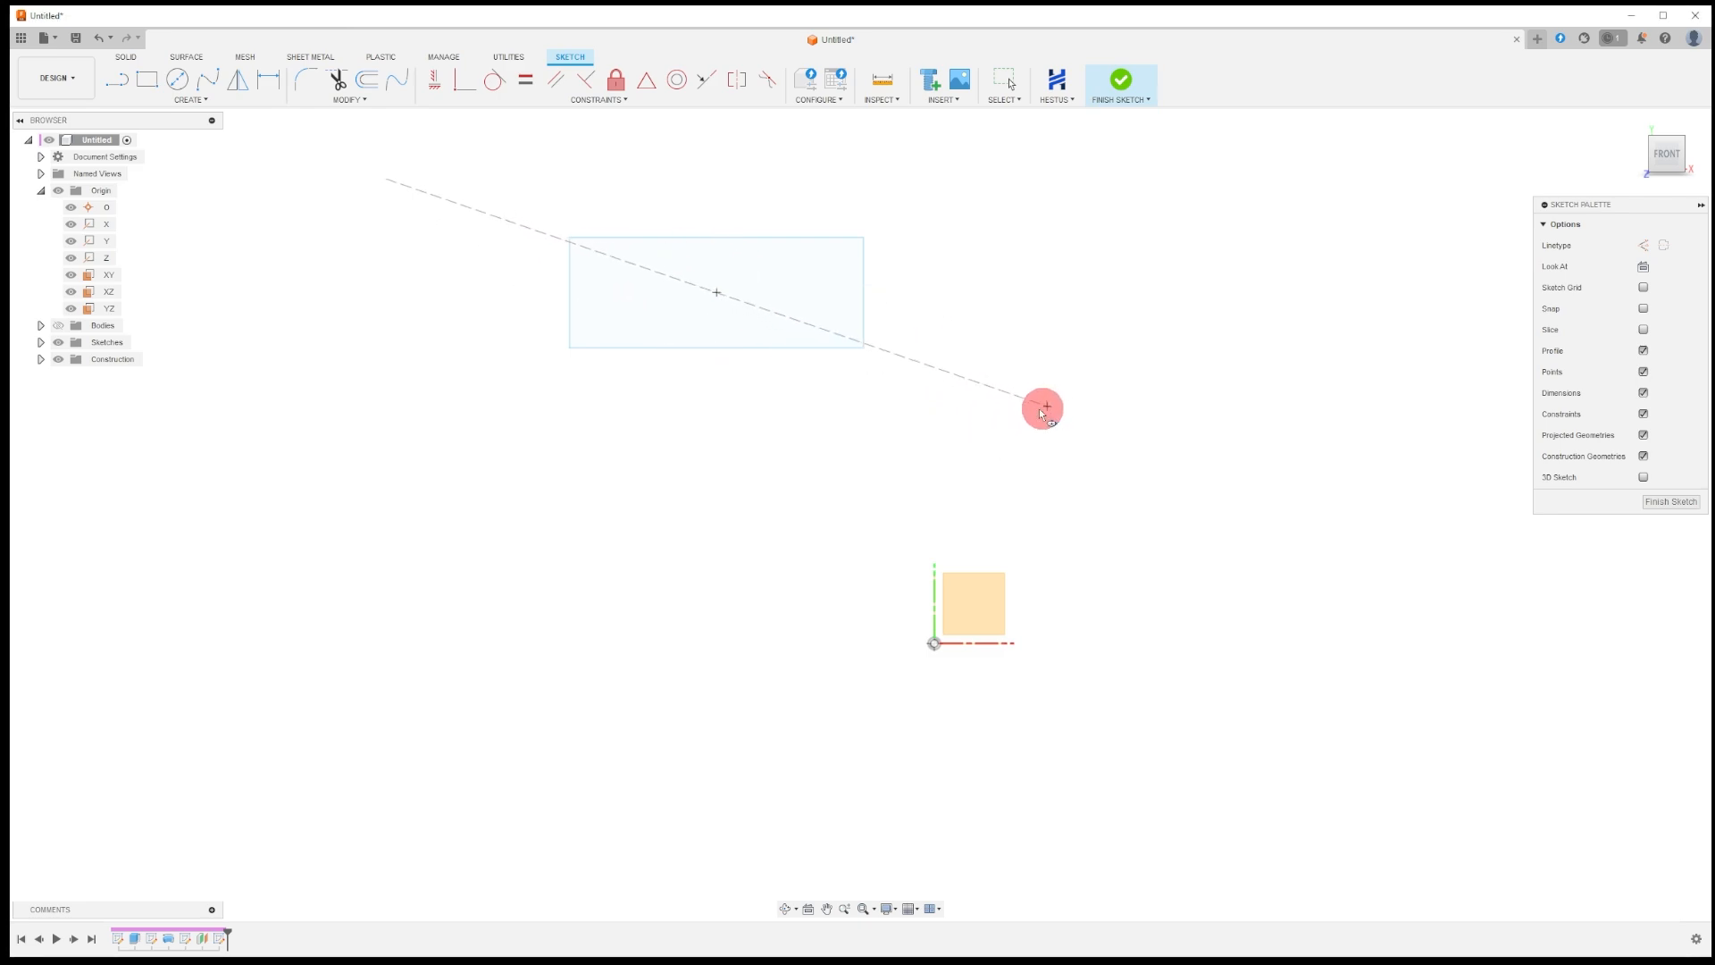
pyautogui.click(934, 465)
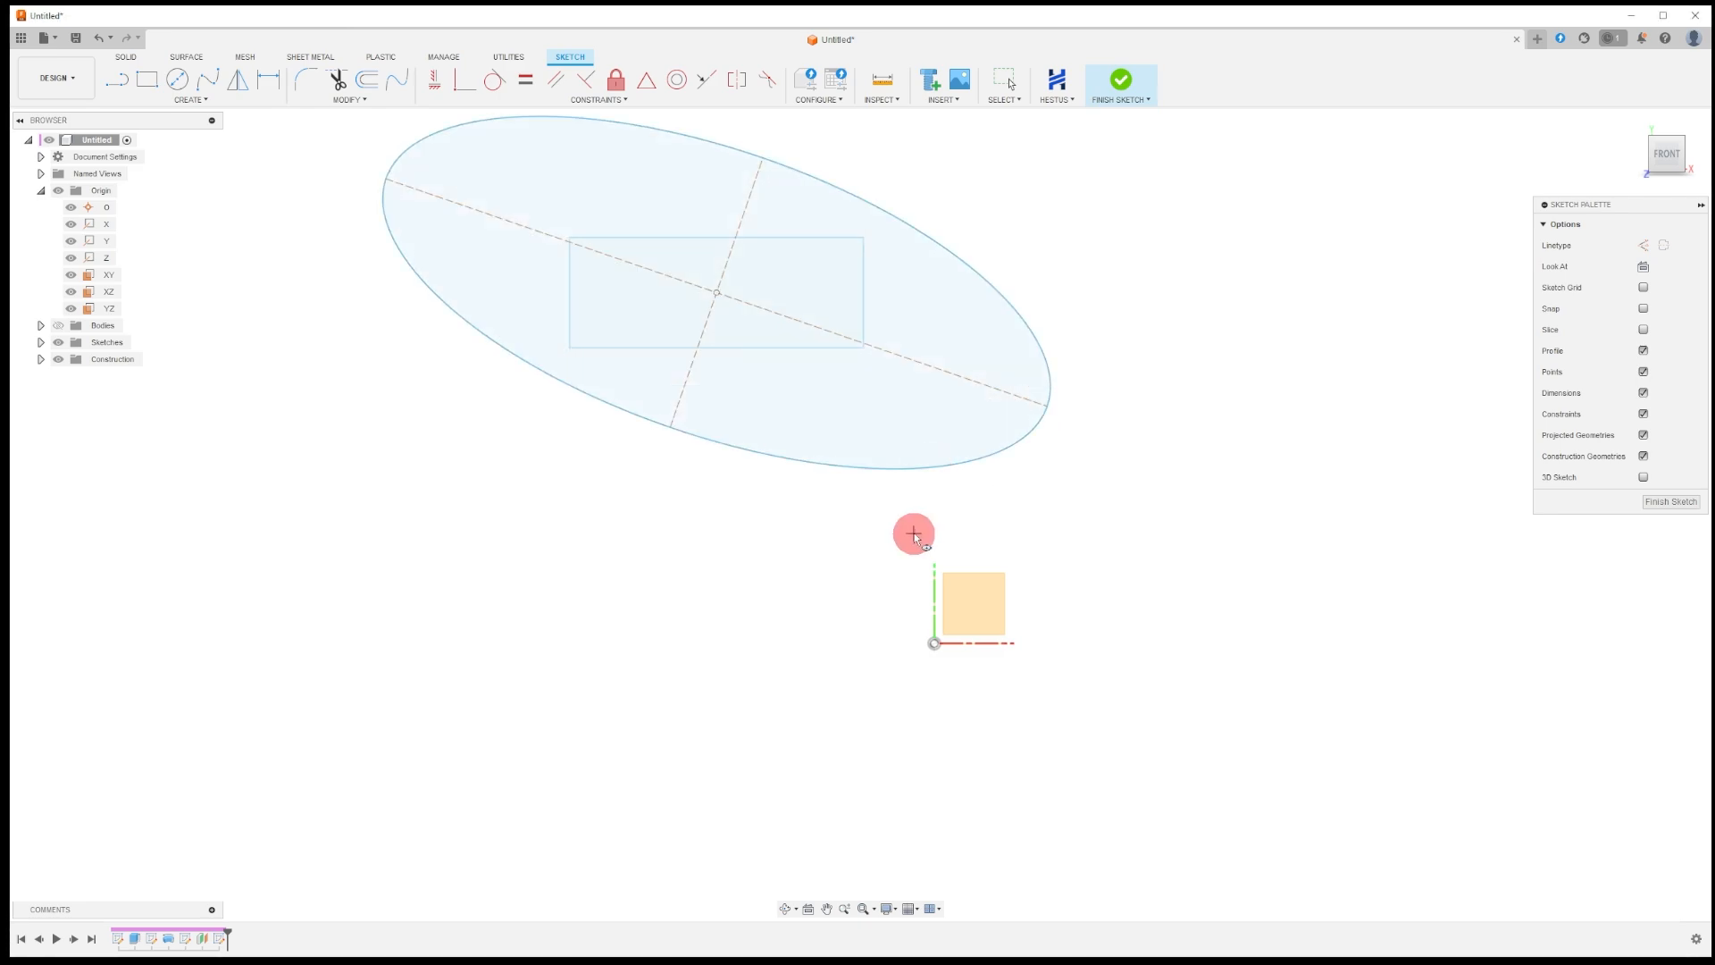
pyautogui.click(1120, 82)
pyautogui.moveTo(850, 656)
pyautogui.keyDown('shift'); pyautogui.mouseDown(button='middle')
pyautogui.moveTo(754, 732)
pyautogui.moveTo(749, 483)
pyautogui.moveTo(673, 455)
pyautogui.moveTo(624, 470)
pyautogui.moveTo(654, 451)
pyautogui.moveTo(839, 437)
pyautogui.moveTo(622, 470)
pyautogui.moveTo(593, 415)
pyautogui.mouseUp(button='middle'); pyautogui.keyUp('shift')
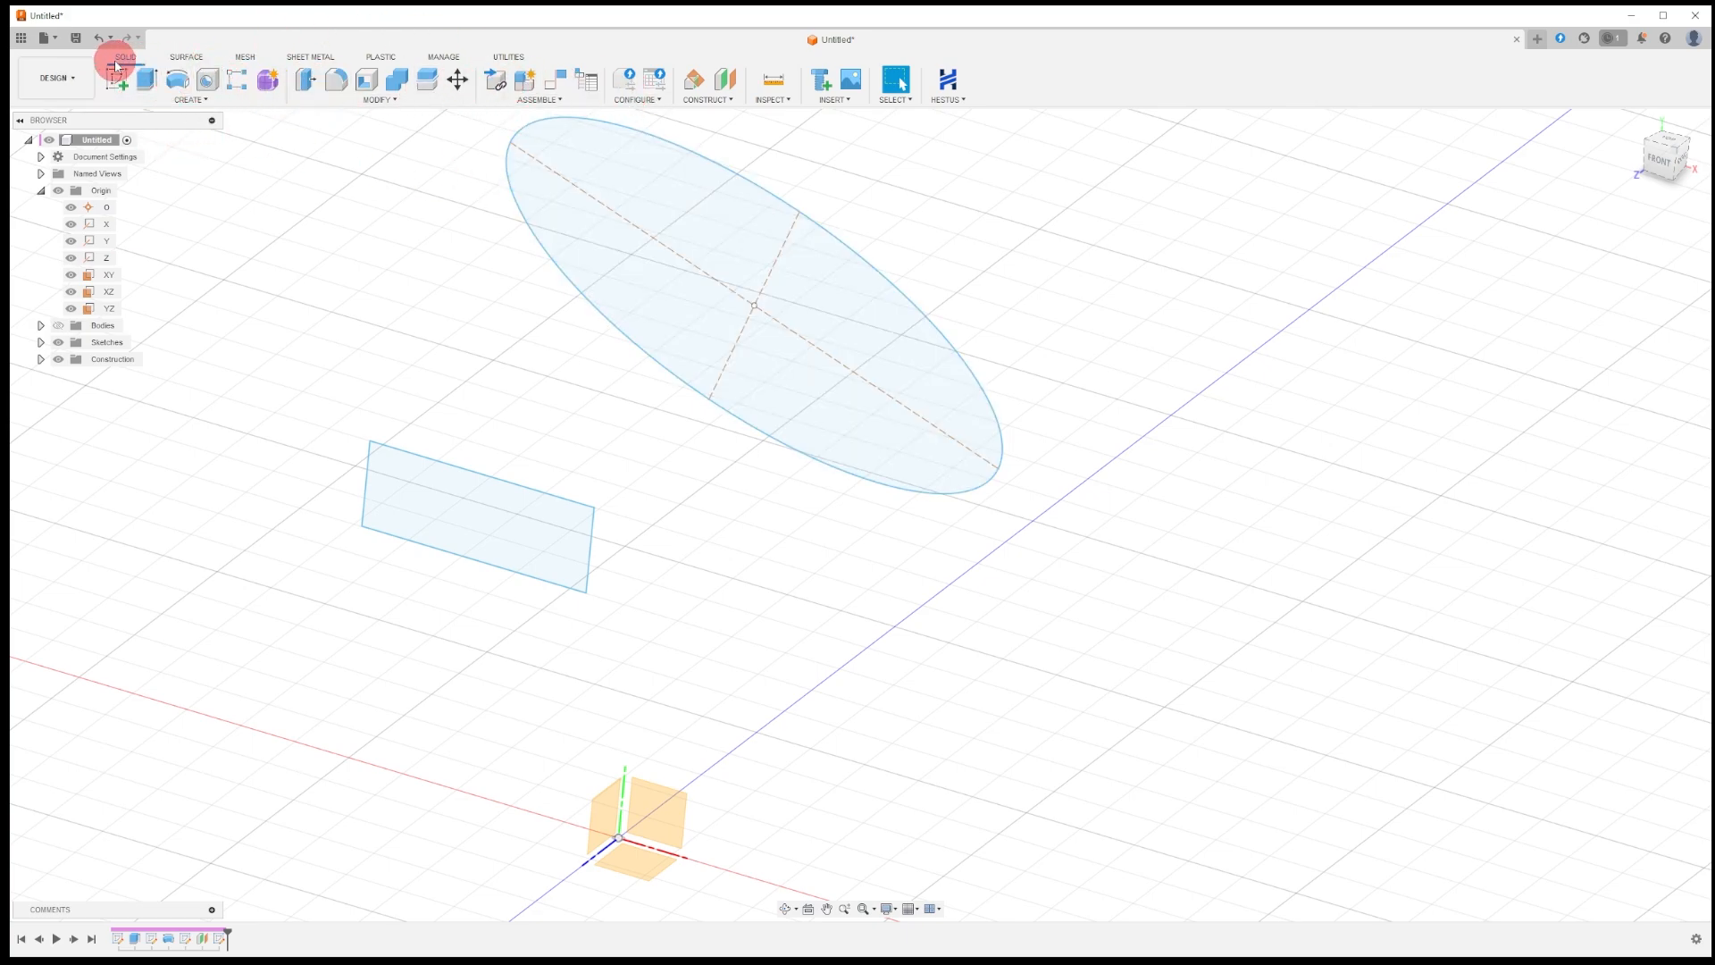
# Loft a new body from the rectangle profile to the ellipse profile.
pyautogui.click(187, 100)
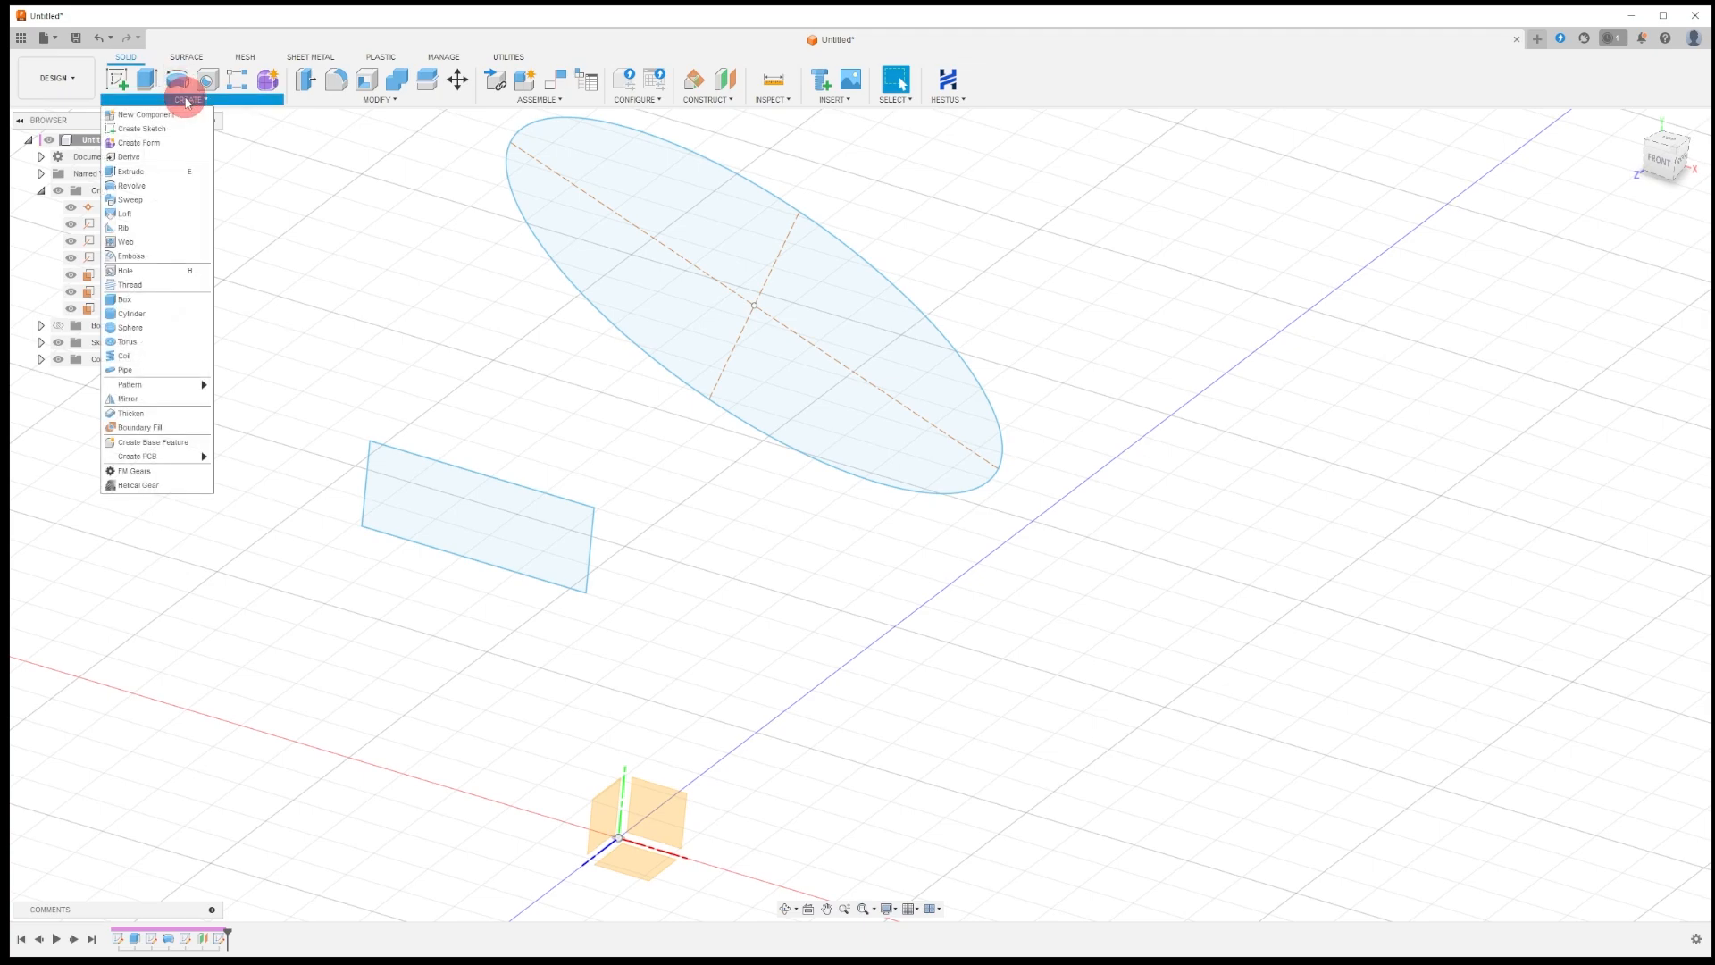
pyautogui.click(182, 214)
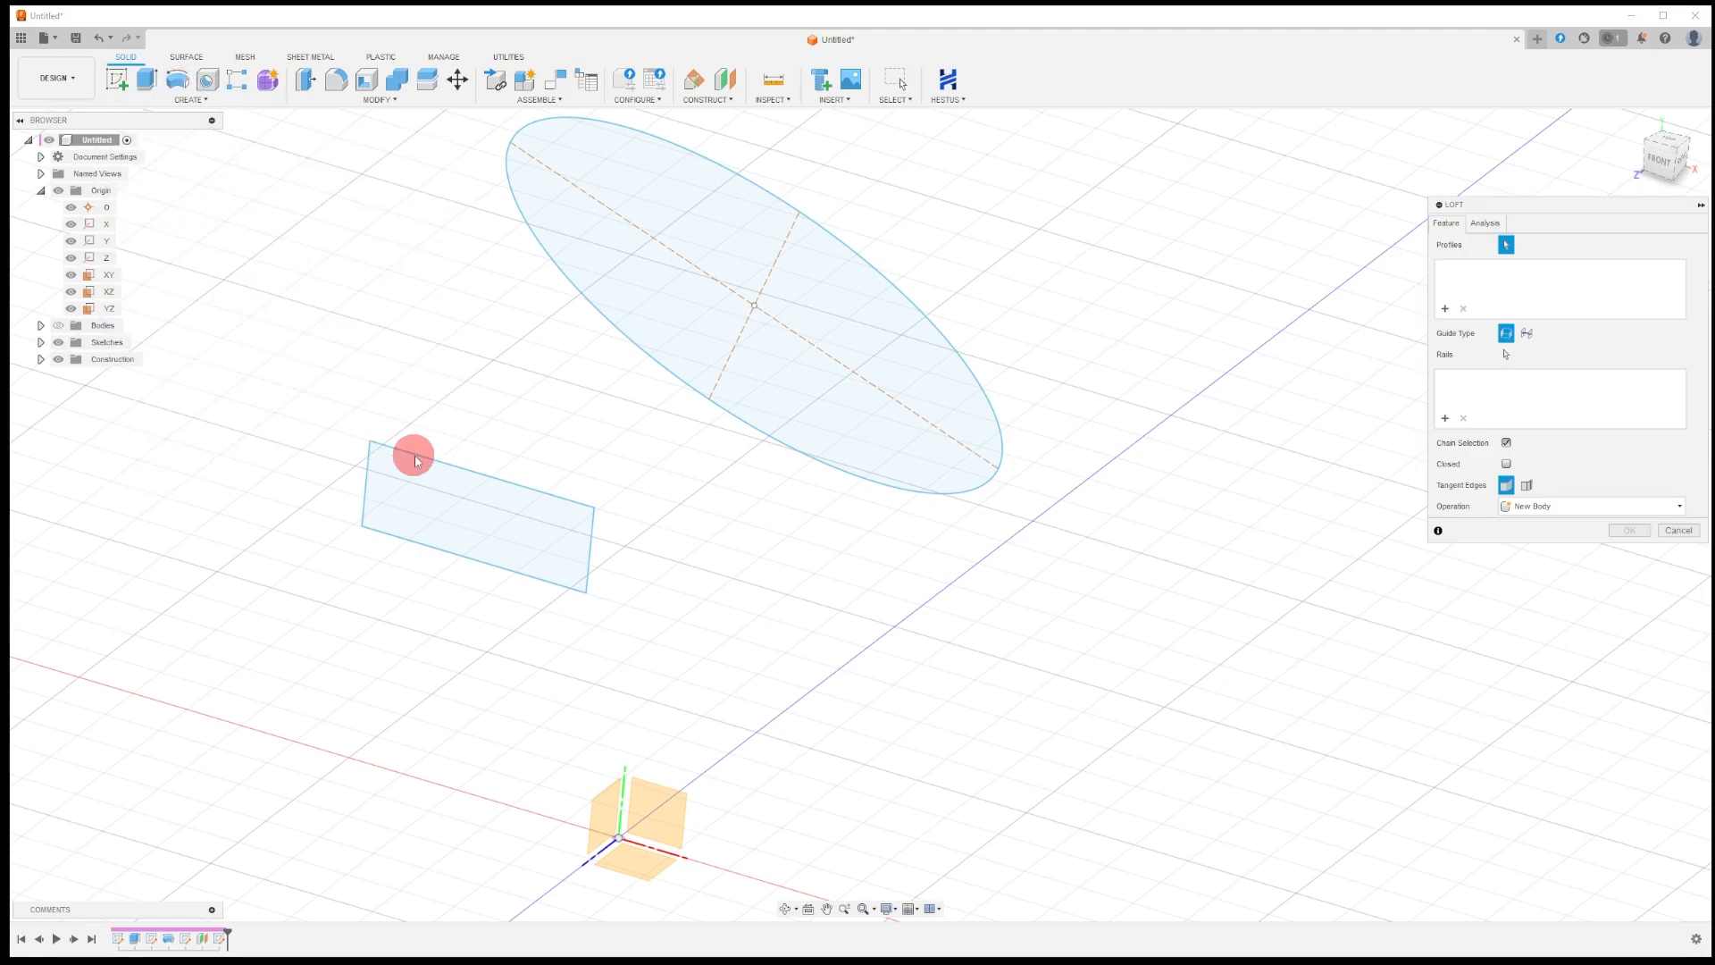
pyautogui.click(414, 459)
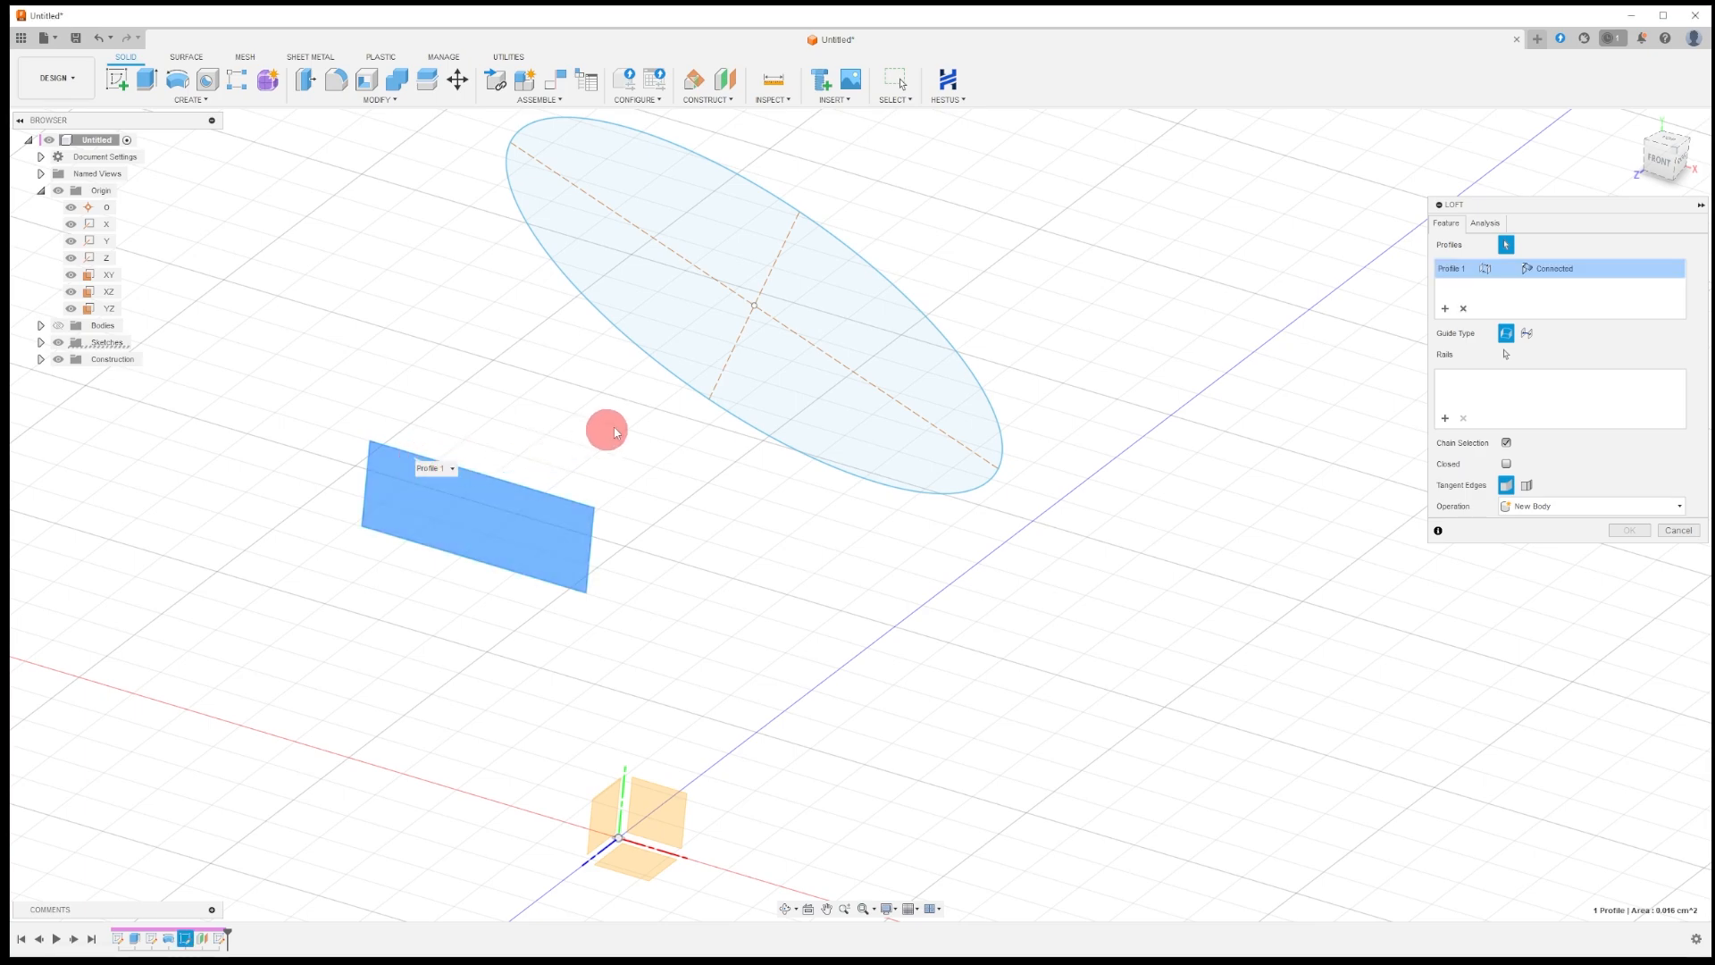
pyautogui.click(709, 342)
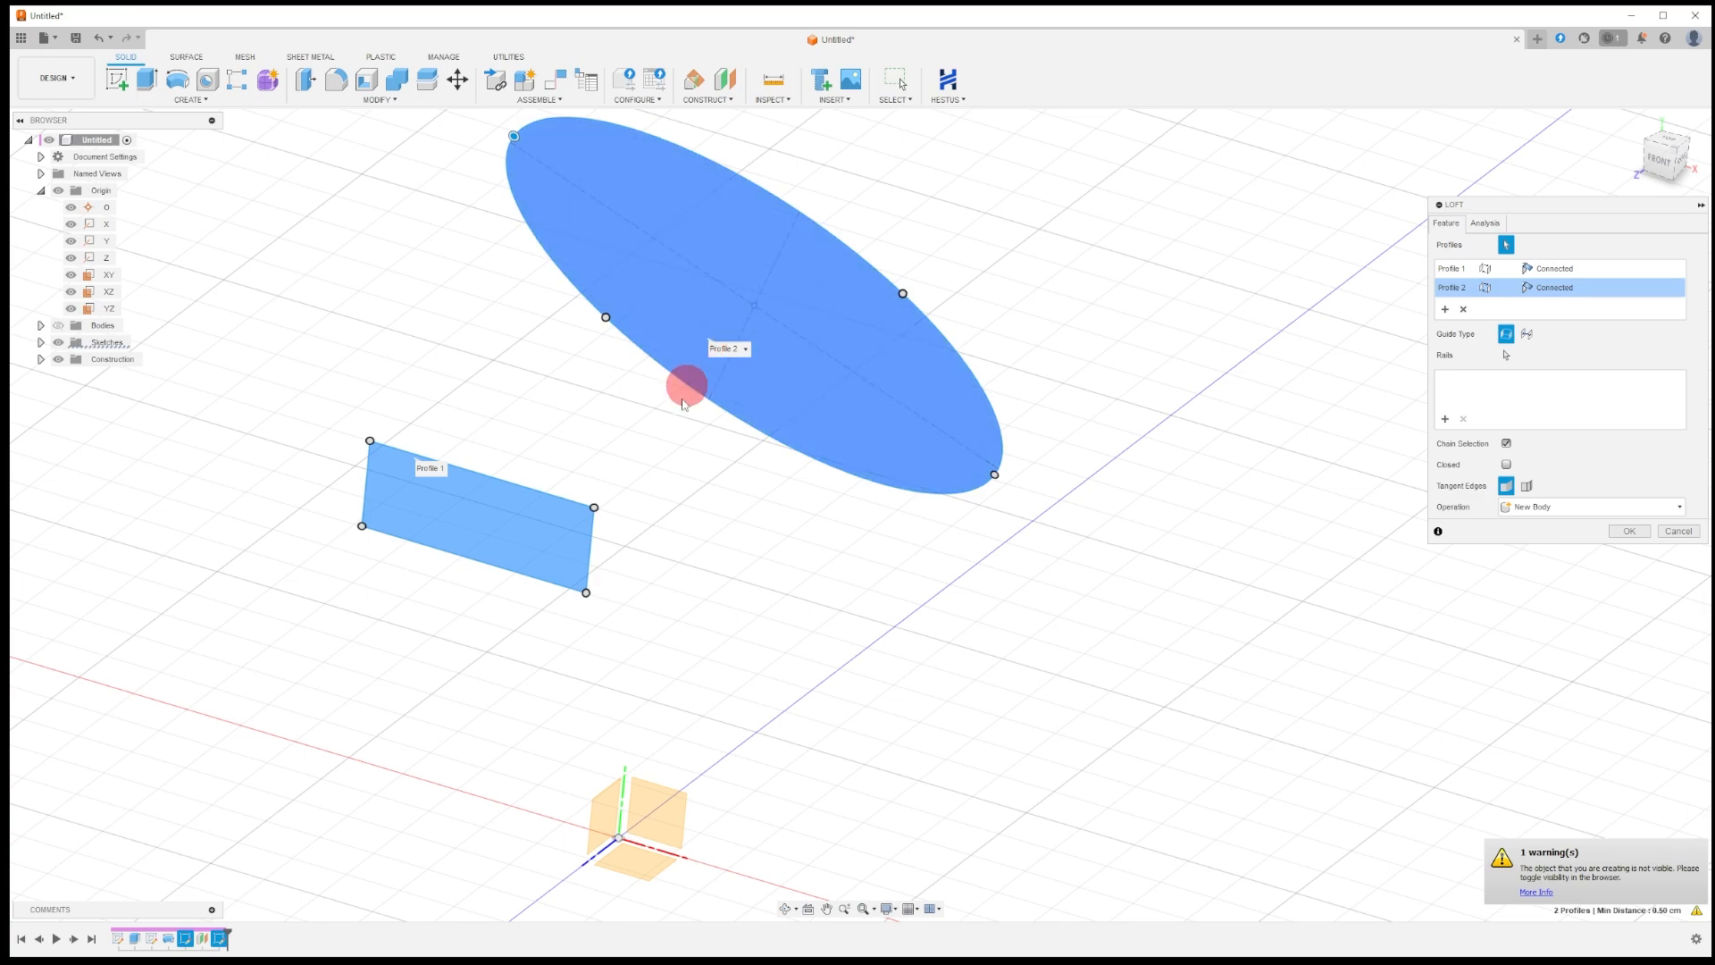
pyautogui.click(1286, 542)
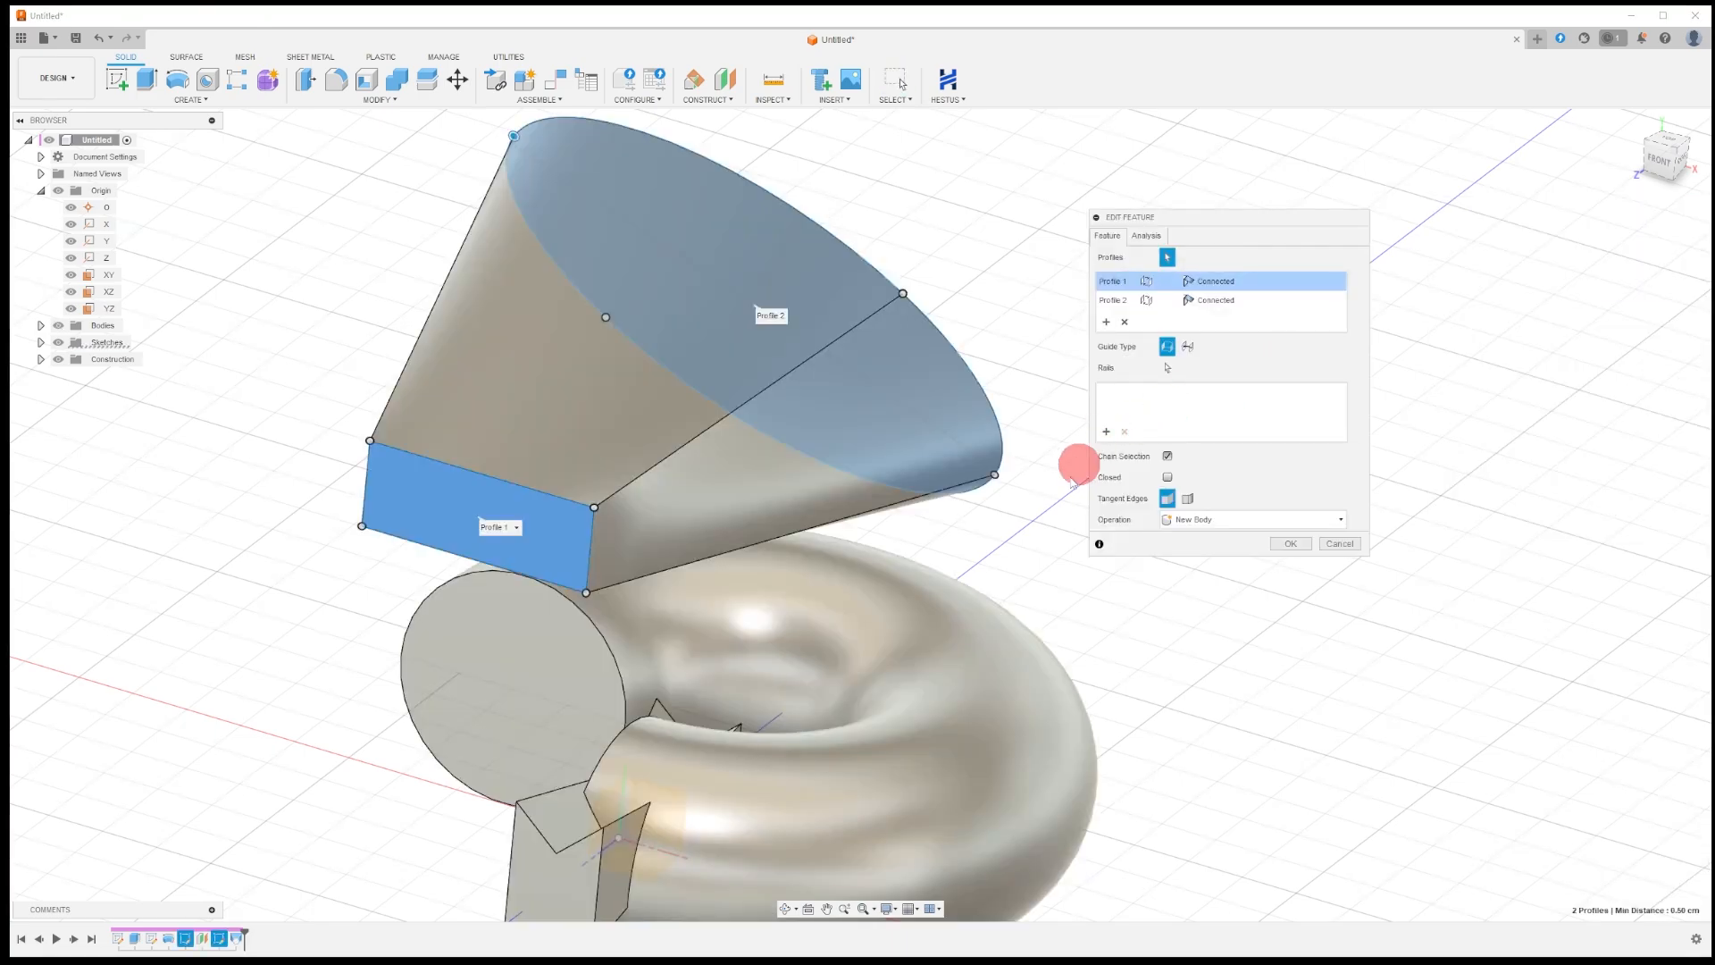
pyautogui.moveTo(867, 553); pyautogui.dragTo(846, 552, button='middle')
pyautogui.rightClick(833, 541)
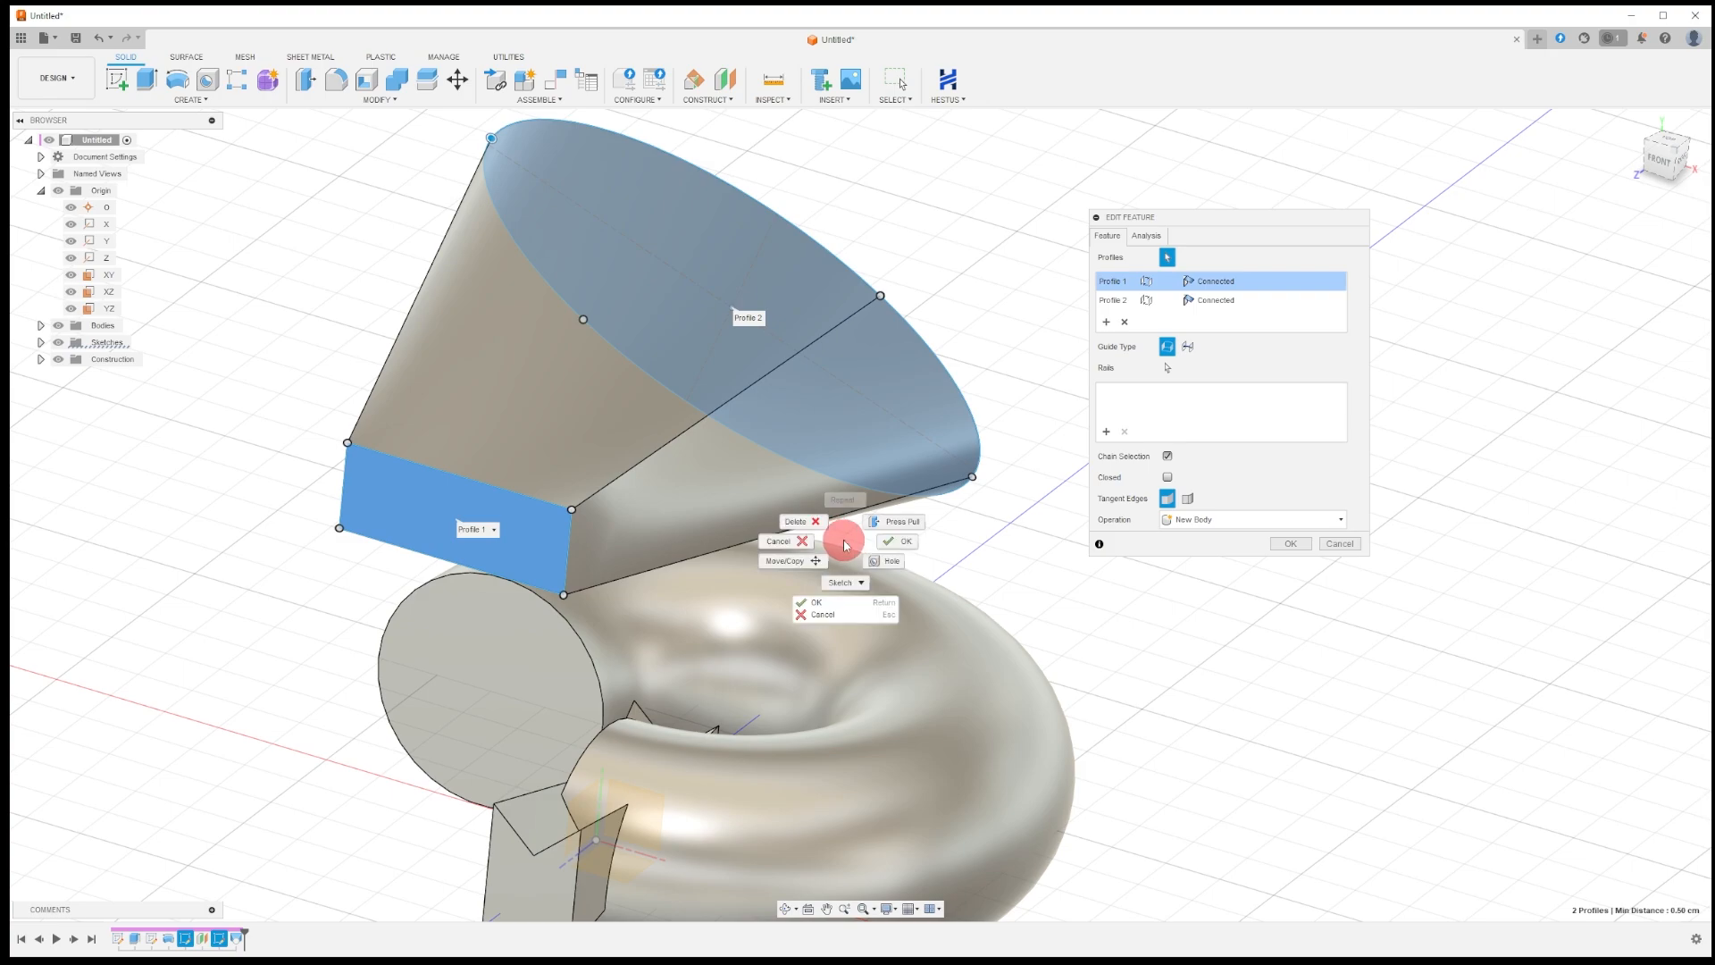
# Edit the ellipse's sketch, pulling the upper end of its minor axis outward for a much rounder ellipse, and finish the sketch.
pyautogui.click(765, 945)
pyautogui.moveTo(796, 705); pyautogui.dragTo(807, 494)
pyautogui.click(220, 929)
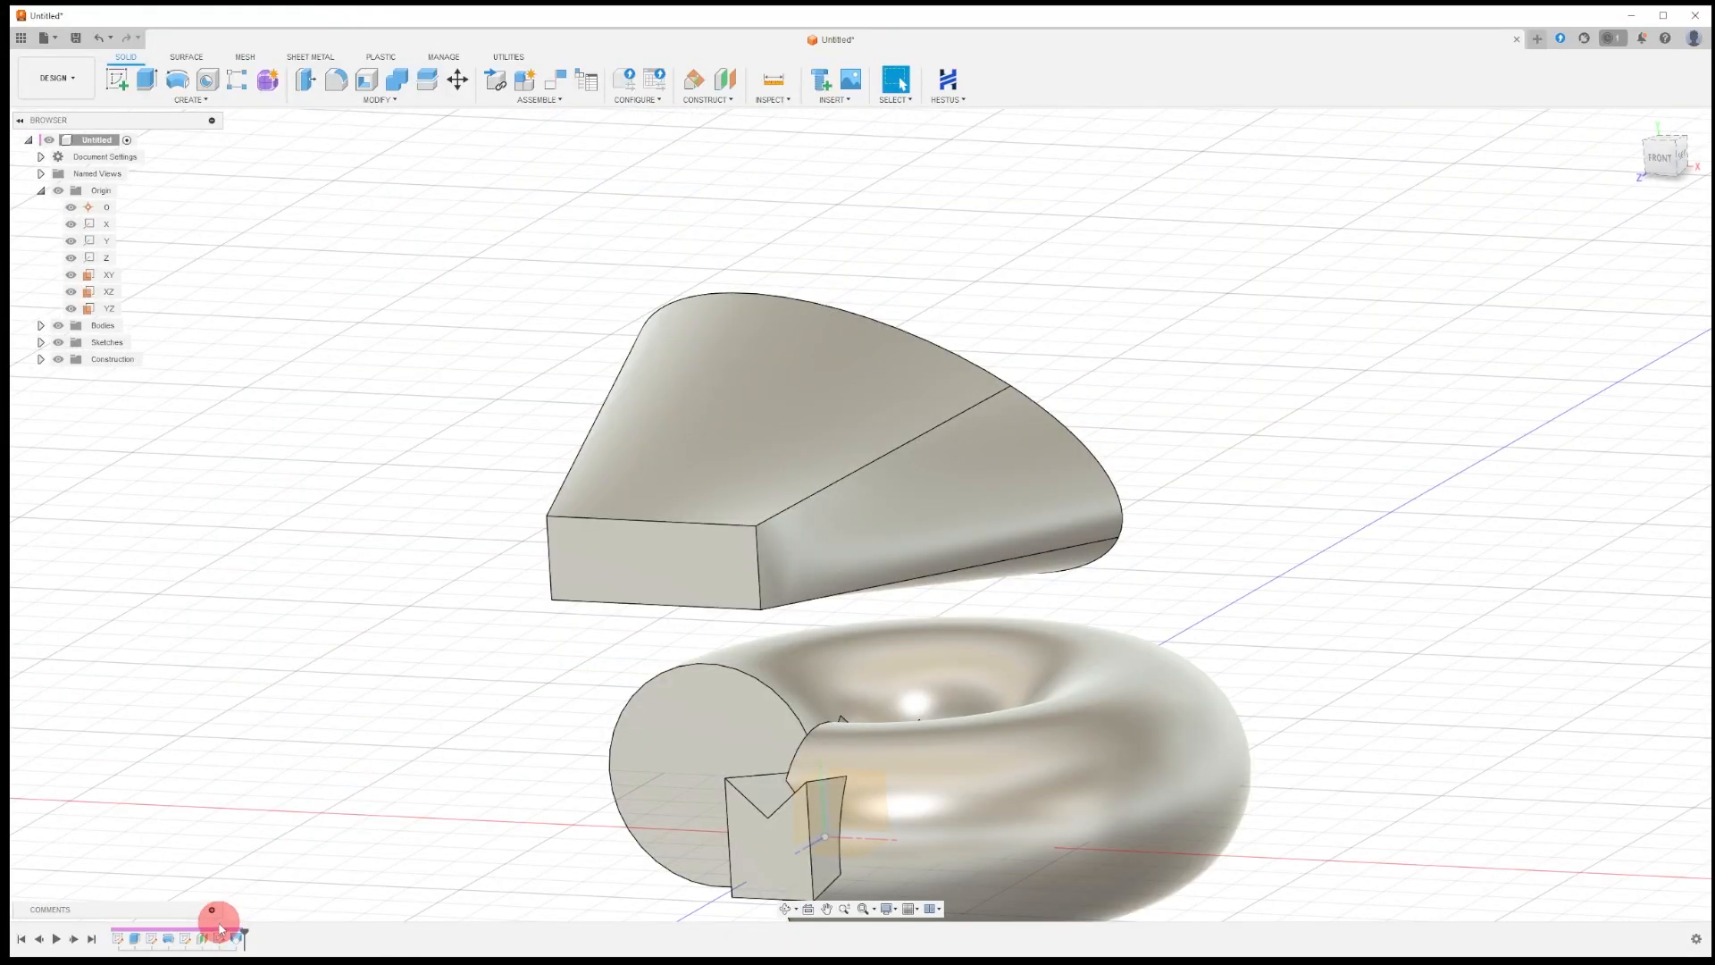
pyautogui.rightClick(221, 939)
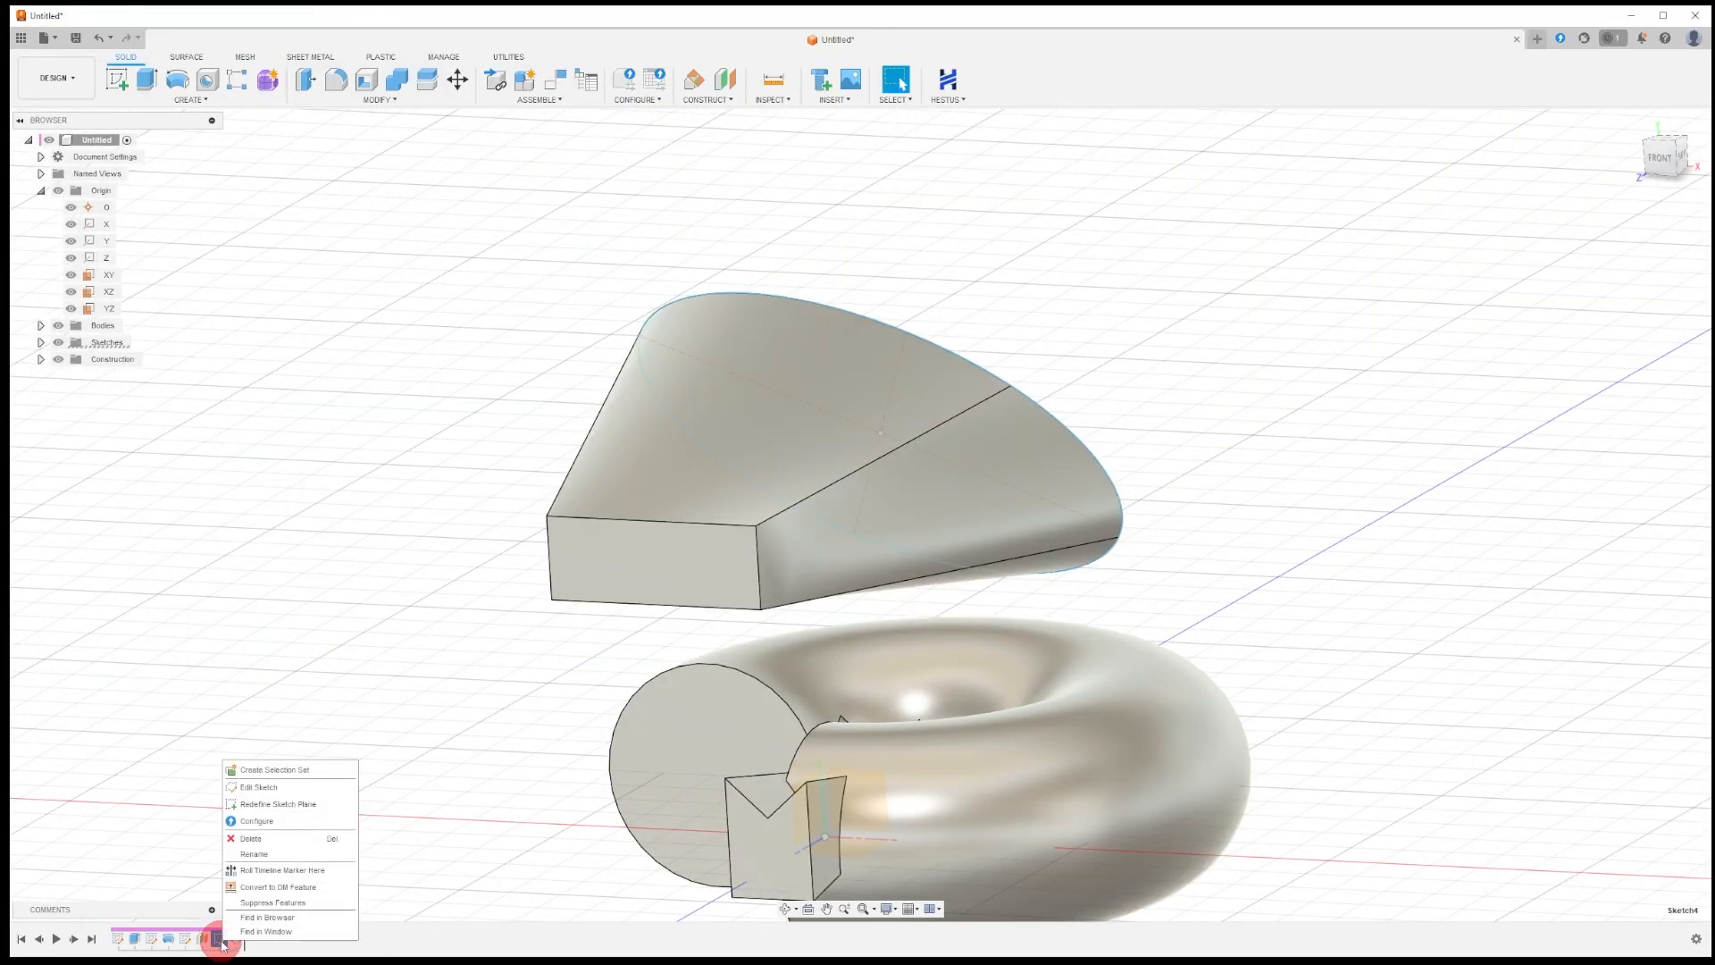
pyautogui.click(249, 786)
pyautogui.click(890, 461)
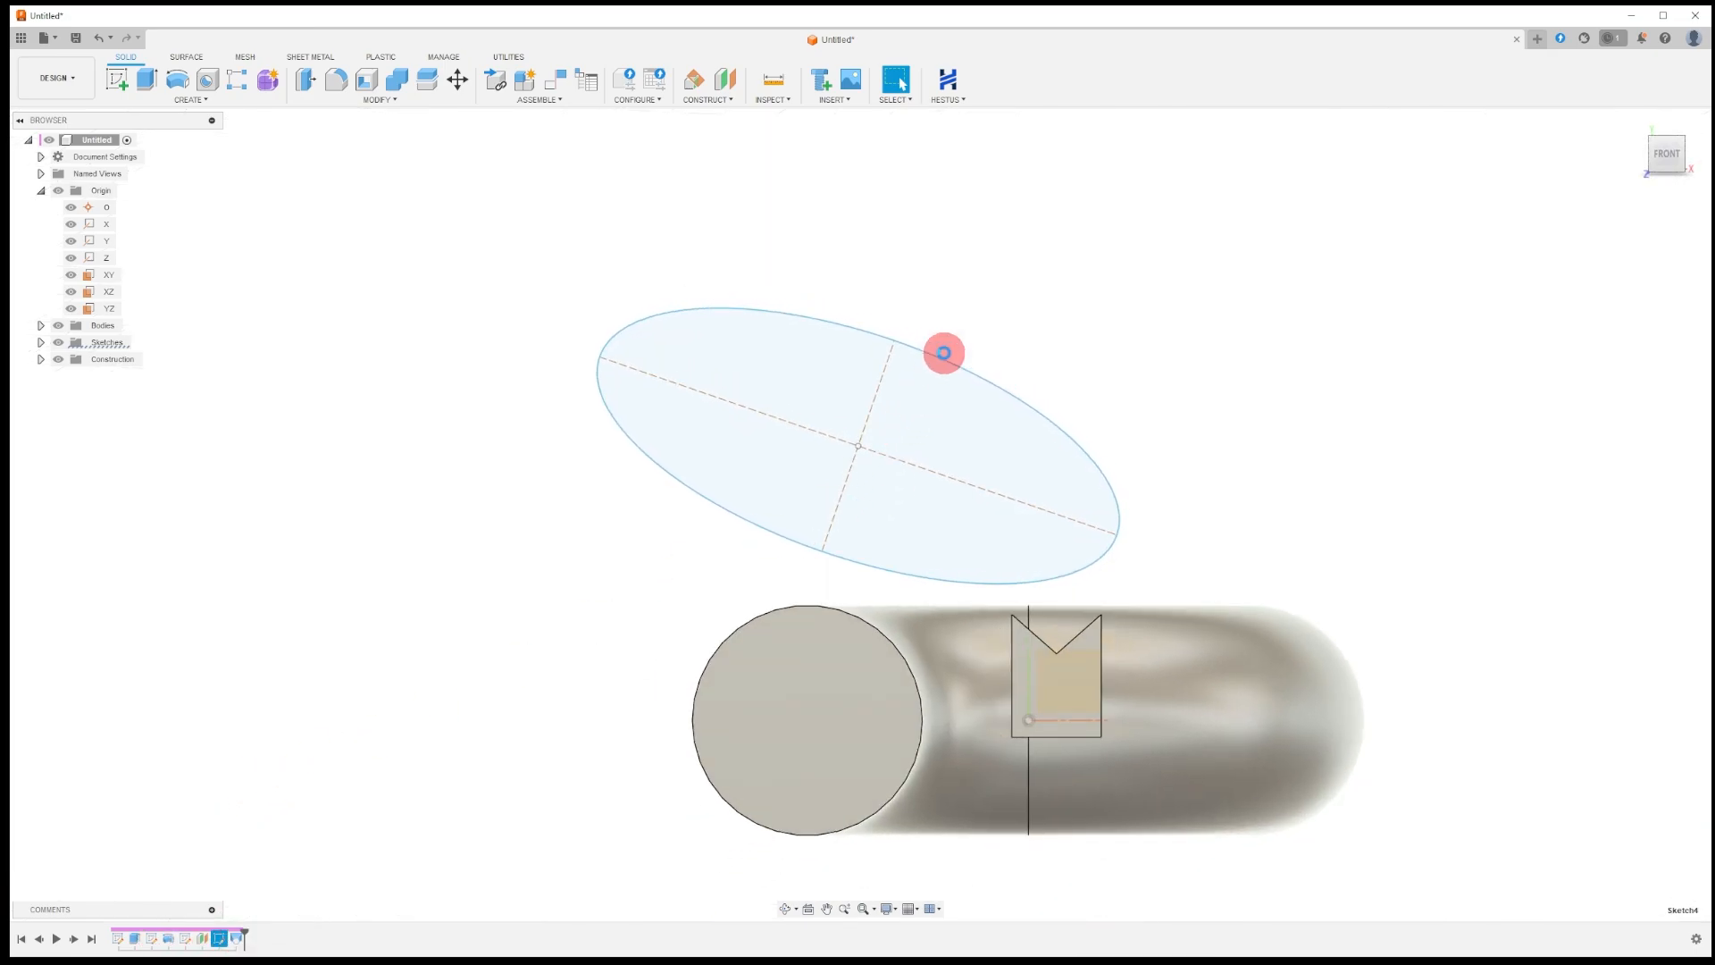
pyautogui.moveTo(905, 350)
pyautogui.mouseDown()
pyautogui.moveTo(933, 268)
pyautogui.moveTo(1012, 188)
pyautogui.moveTo(1073, 160)
pyautogui.mouseUp()
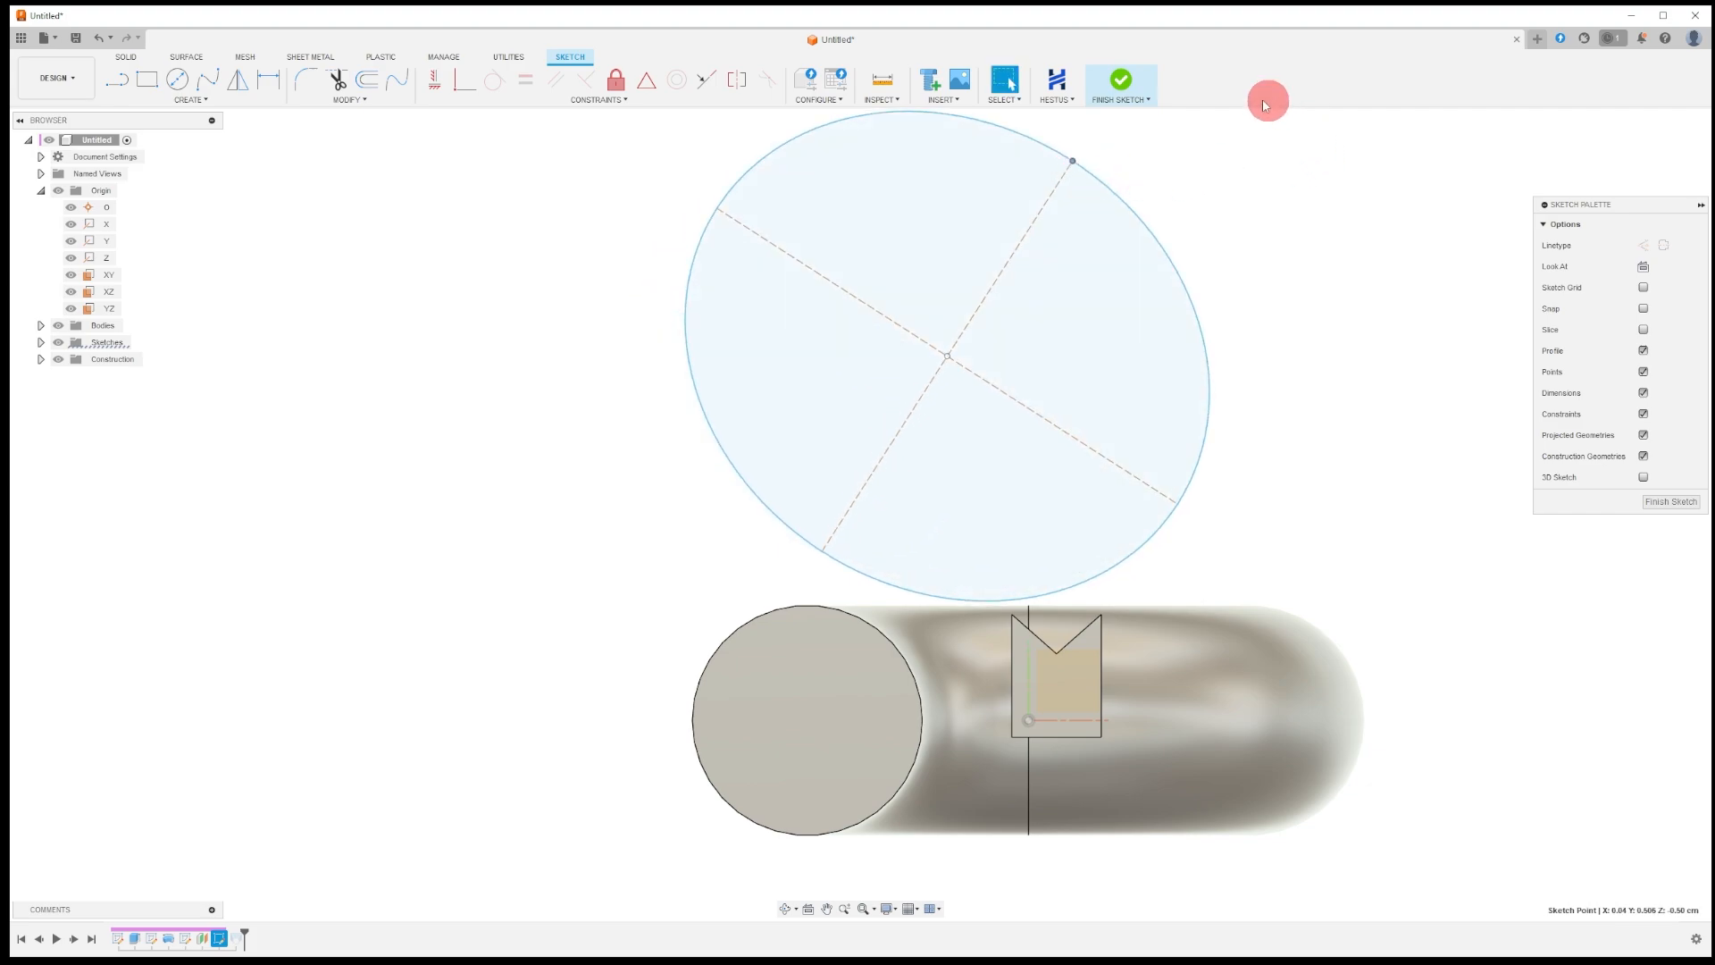
pyautogui.click(1124, 83)
# Fillet the four lengthwise edges of the lofted body with a constant radius of 0.02 cm.
pyautogui.scroll(1, 1005, 559)
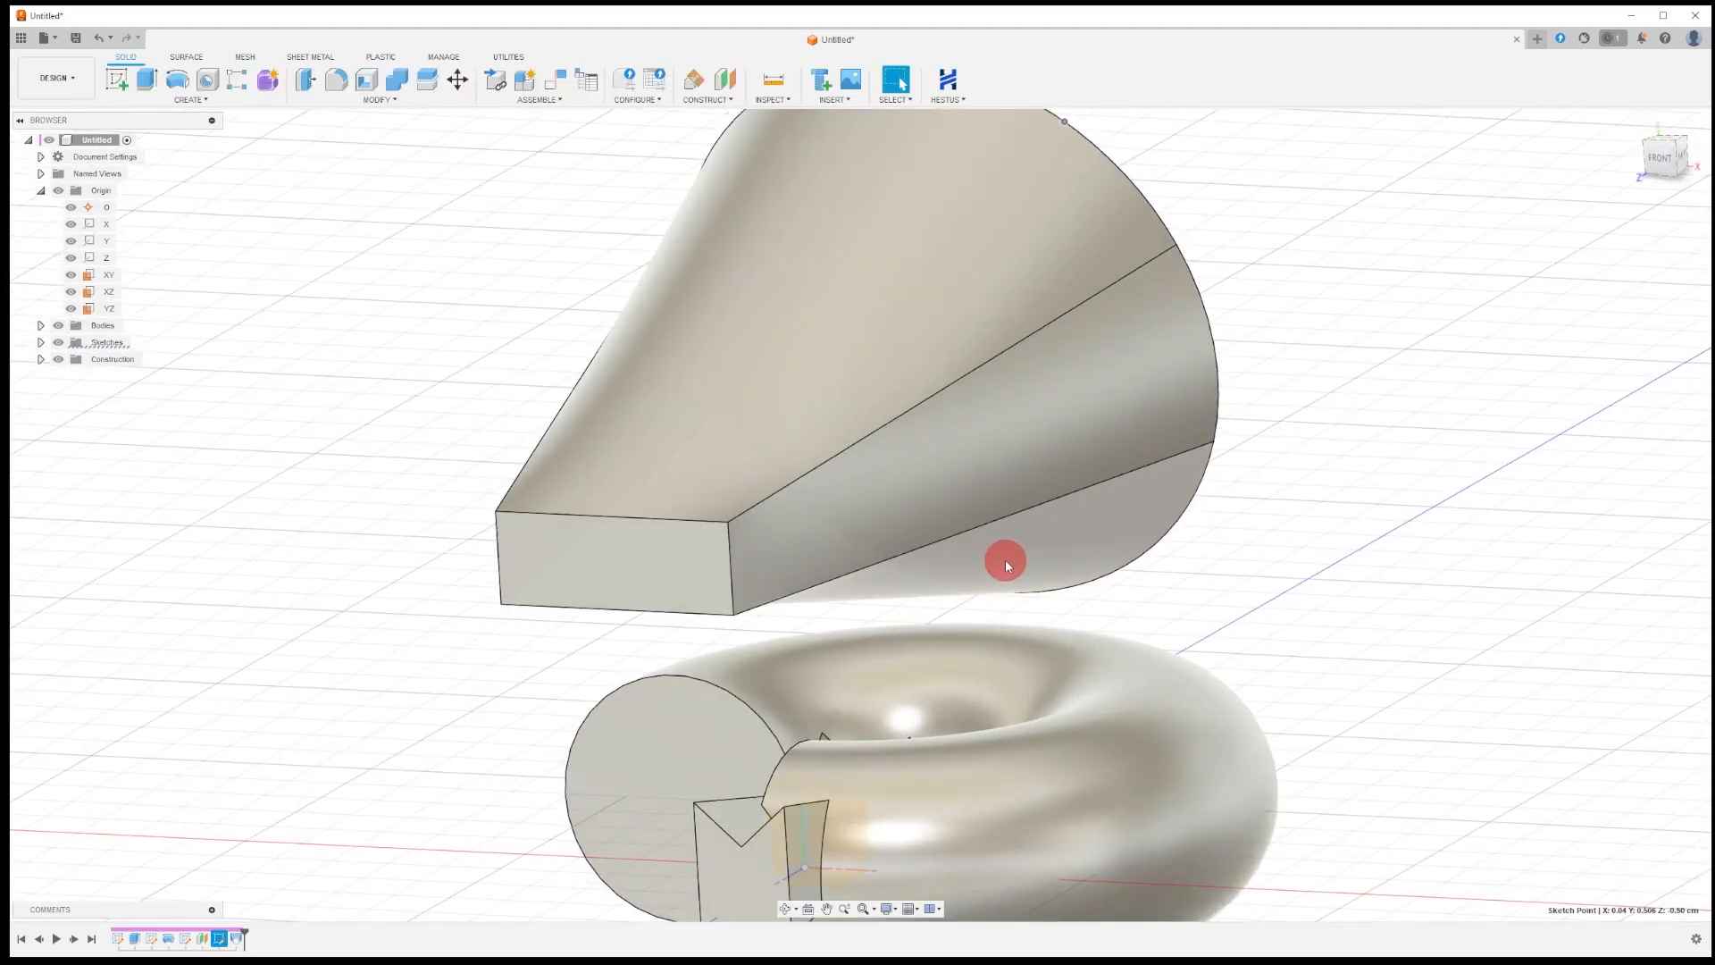
pyautogui.scroll(-2, 1004, 563)
pyautogui.keyDown('shift'); pyautogui.moveTo(1248, 581); pyautogui.dragTo(664, 421, button='middle'); pyautogui.keyUp('shift')
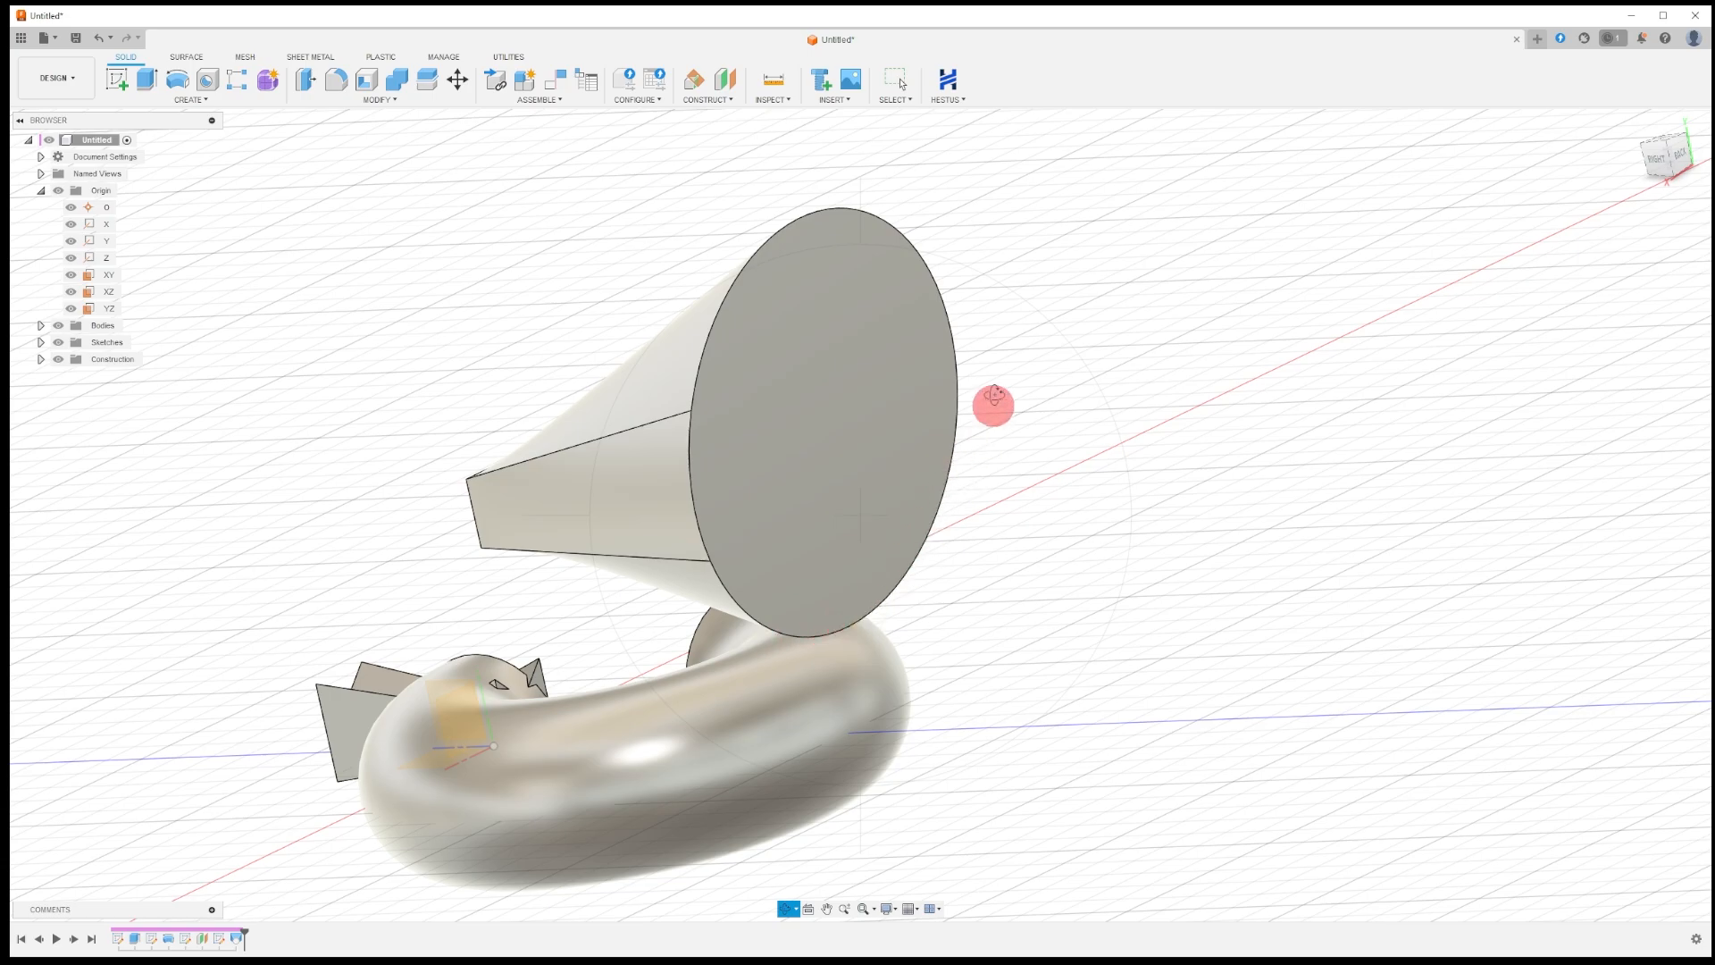
pyautogui.keyDown('shift'); pyautogui.moveTo(739, 498); pyautogui.dragTo(896, 567, button='middle'); pyautogui.keyUp('shift')
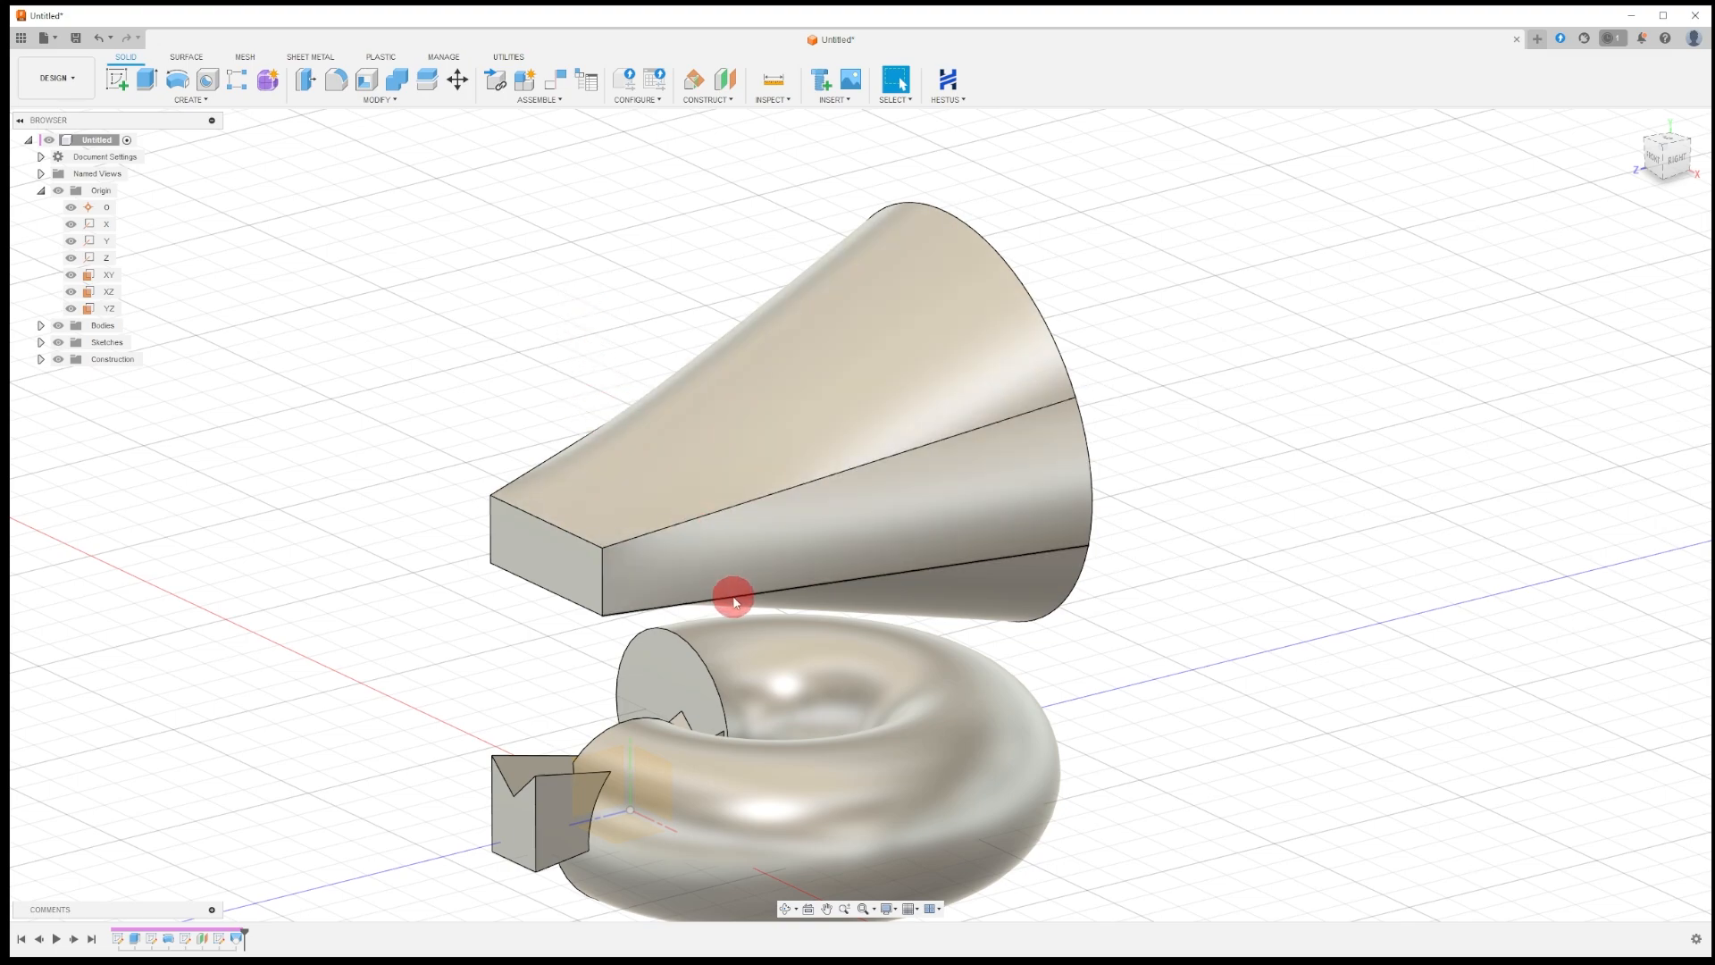
pyautogui.click(337, 82)
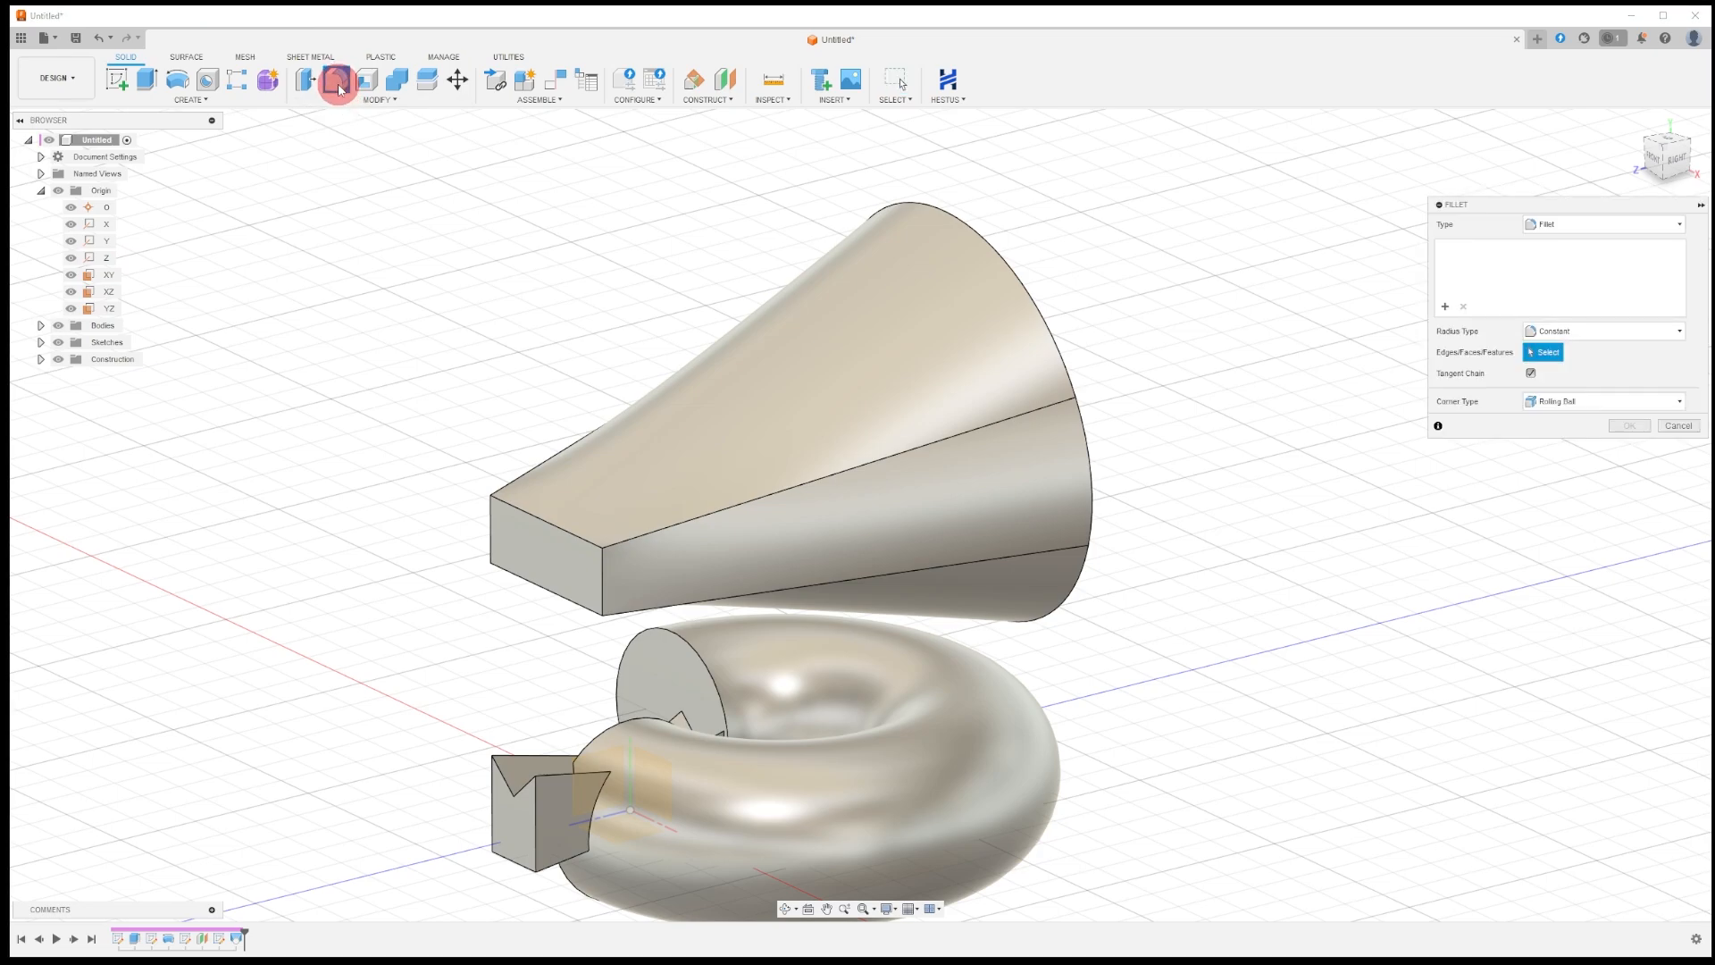
pyautogui.click(618, 540)
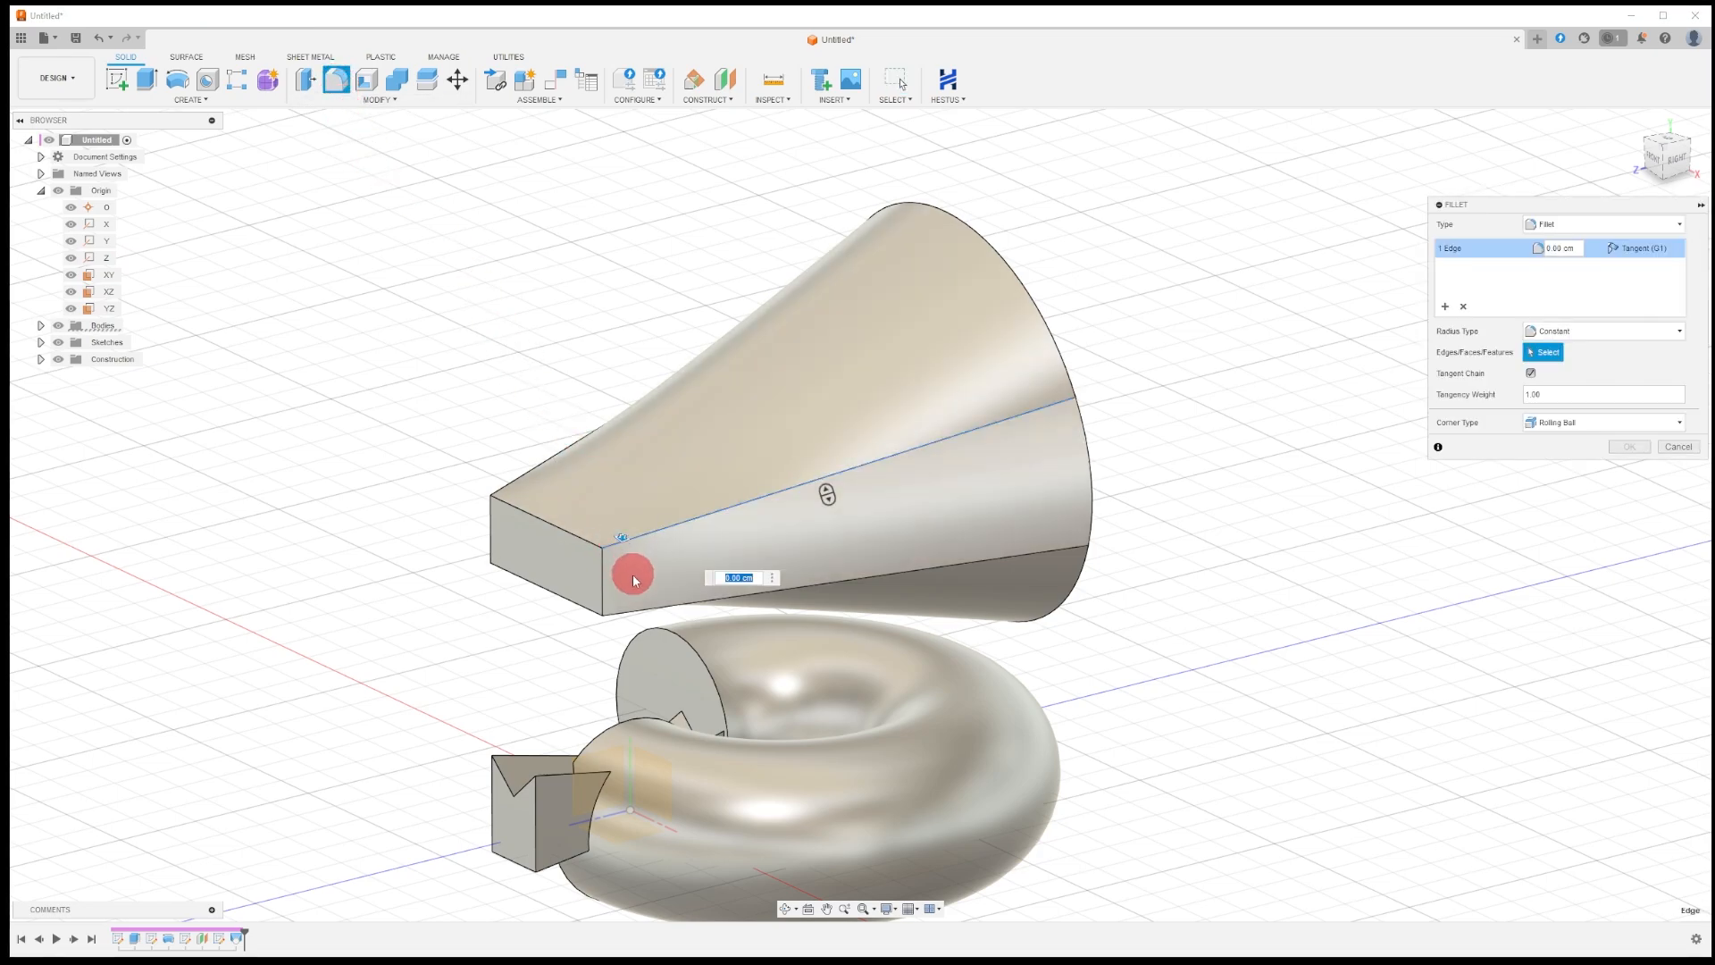
pyautogui.click(638, 613)
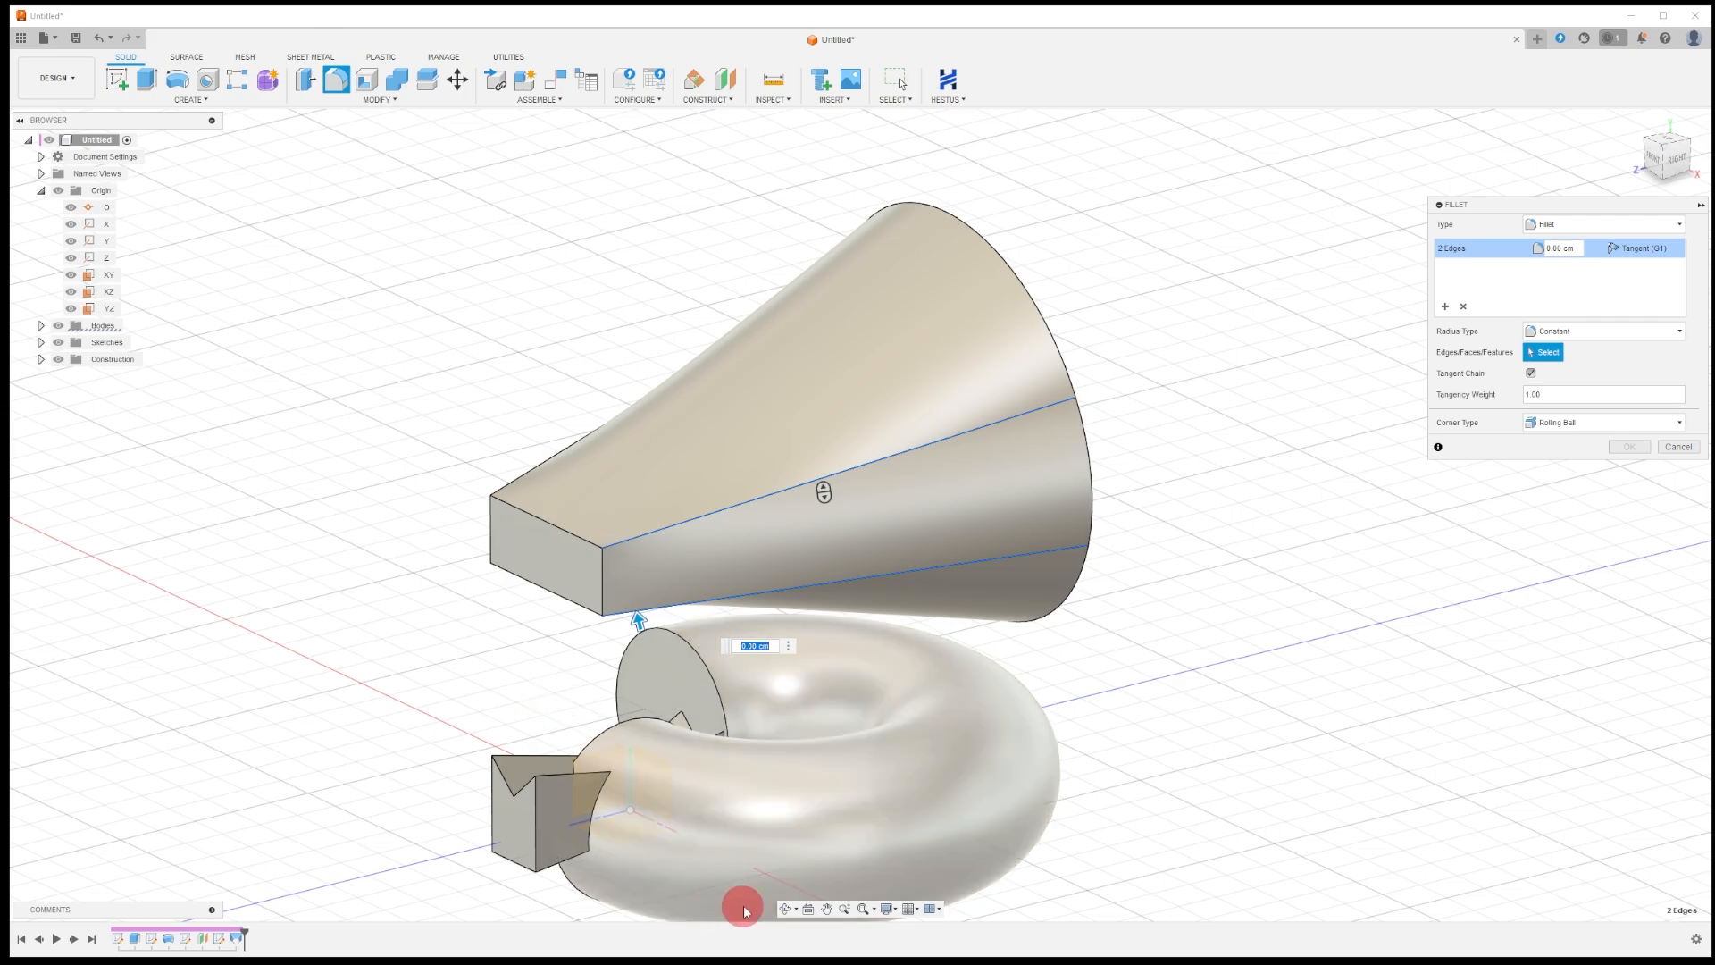
pyautogui.click(785, 908)
pyautogui.moveTo(625, 524); pyautogui.dragTo(1000, 506)
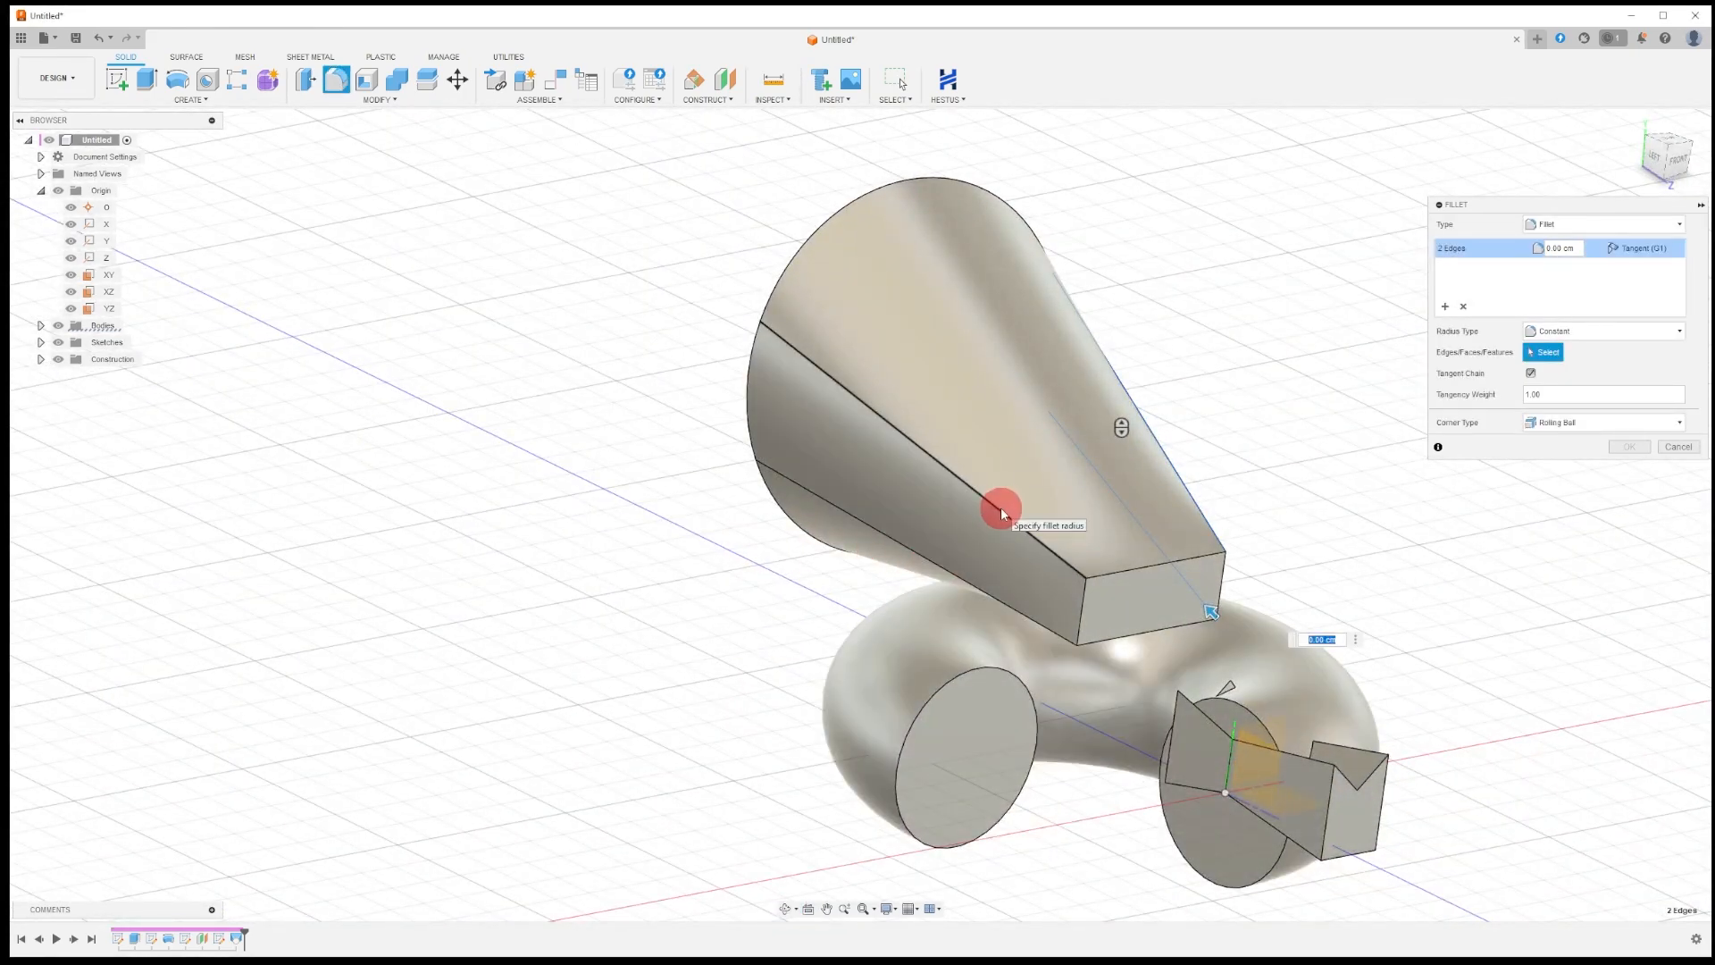
pyautogui.click(1001, 507)
pyautogui.click(1019, 611)
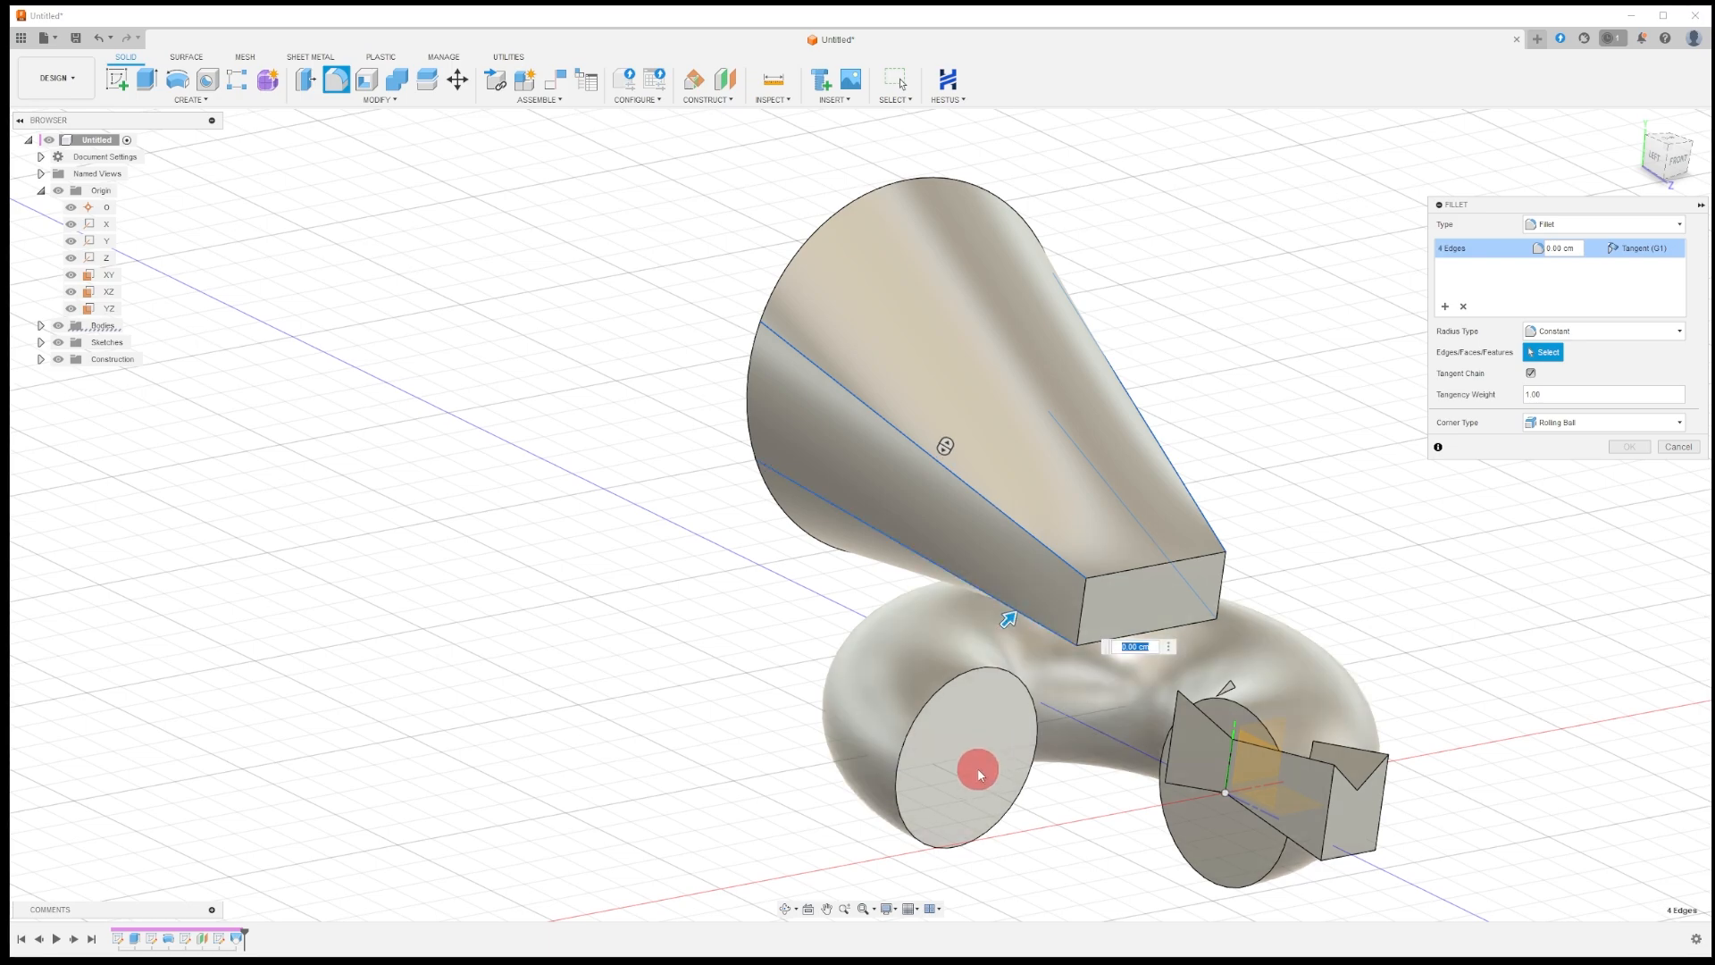
pyautogui.moveTo(1008, 623)
pyautogui.mouseDown()
pyautogui.moveTo(1025, 617)
pyautogui.moveTo(1000, 629)
pyautogui.moveTo(1010, 619)
pyautogui.mouseUp()
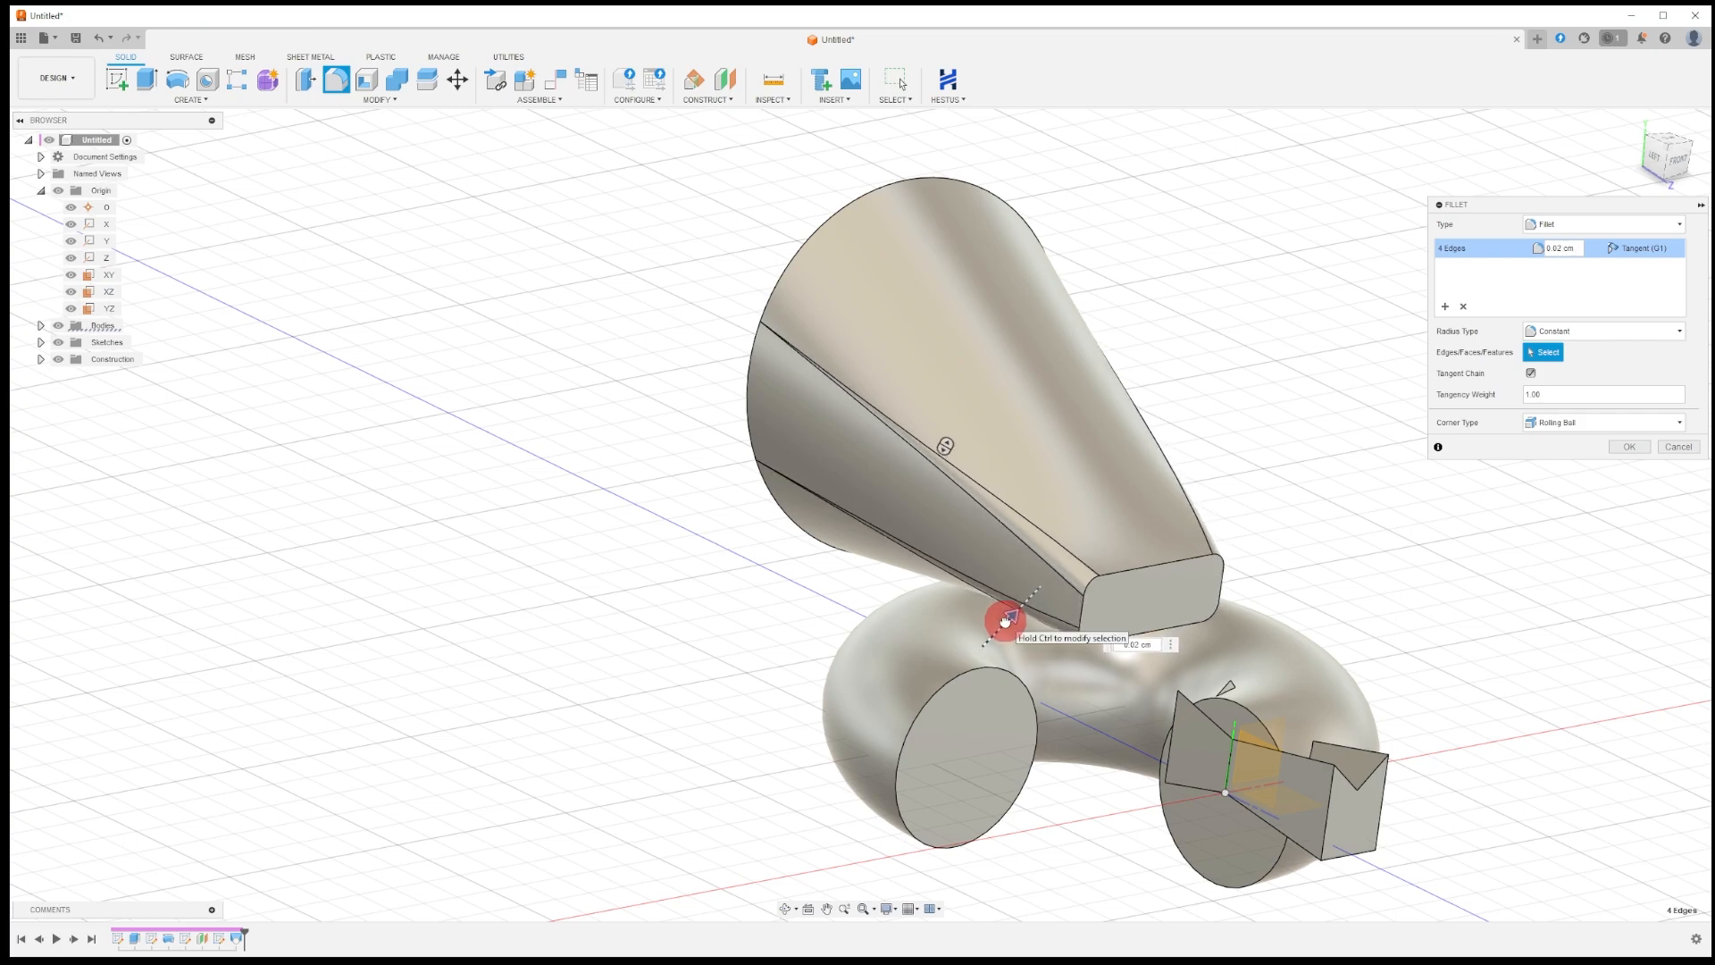
pyautogui.moveTo(1279, 585); pyautogui.dragTo(1030, 544, button='middle')
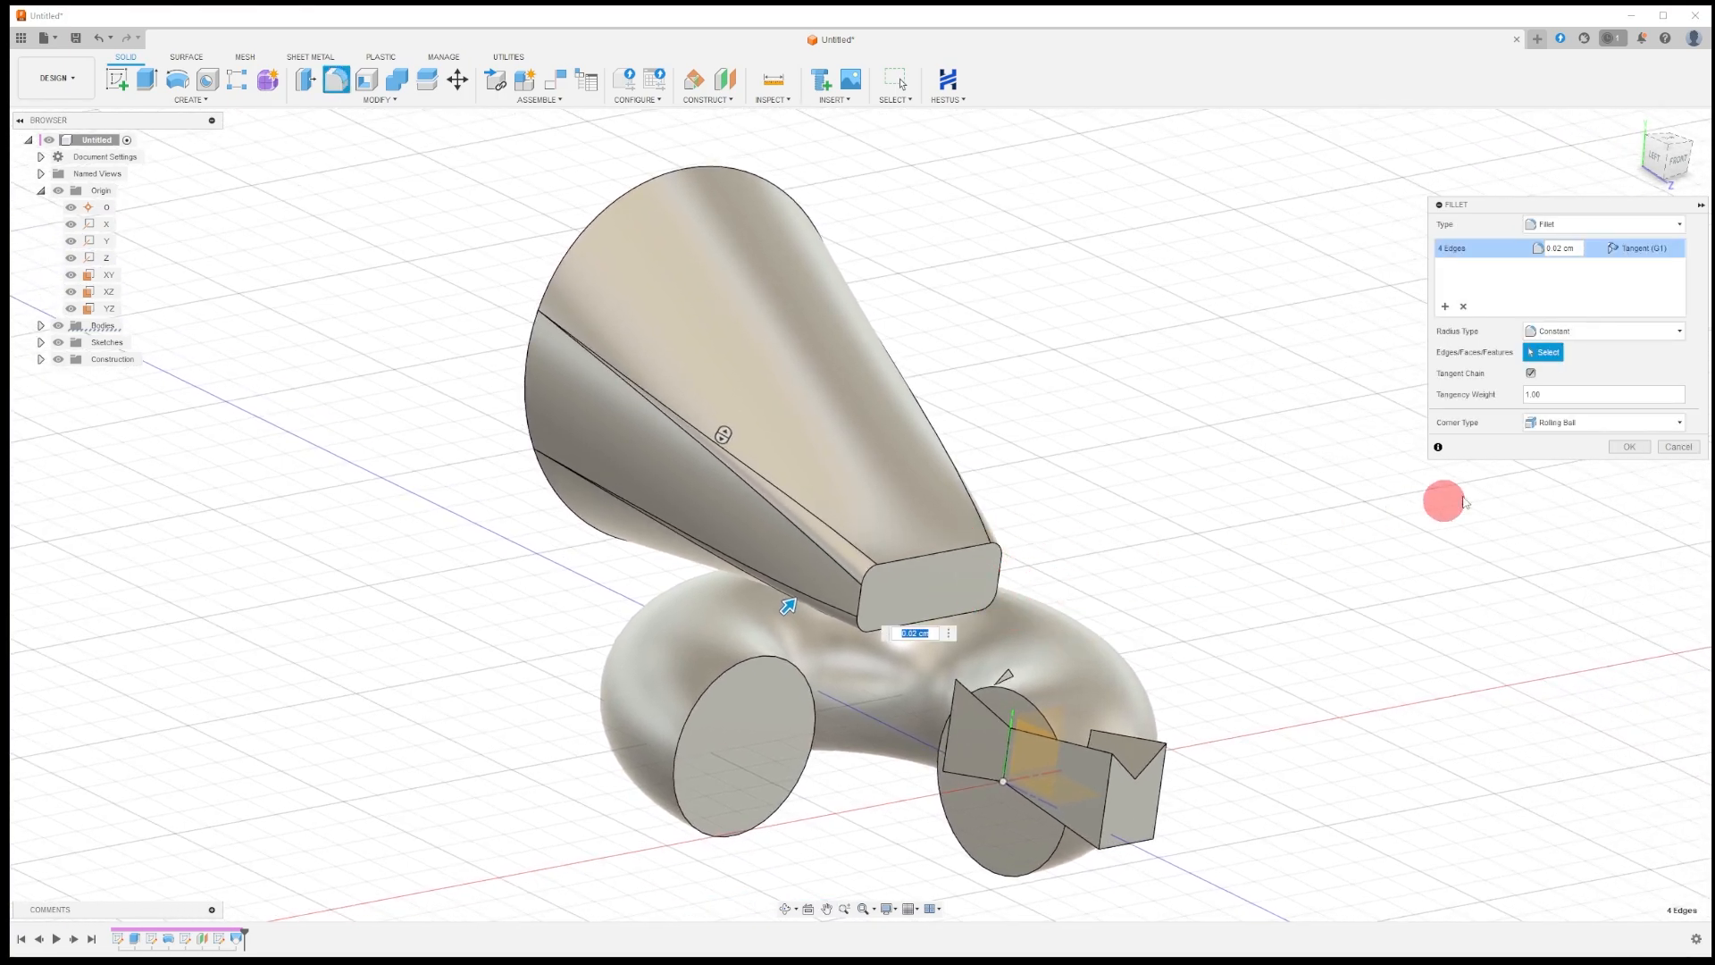
pyautogui.click(1629, 447)
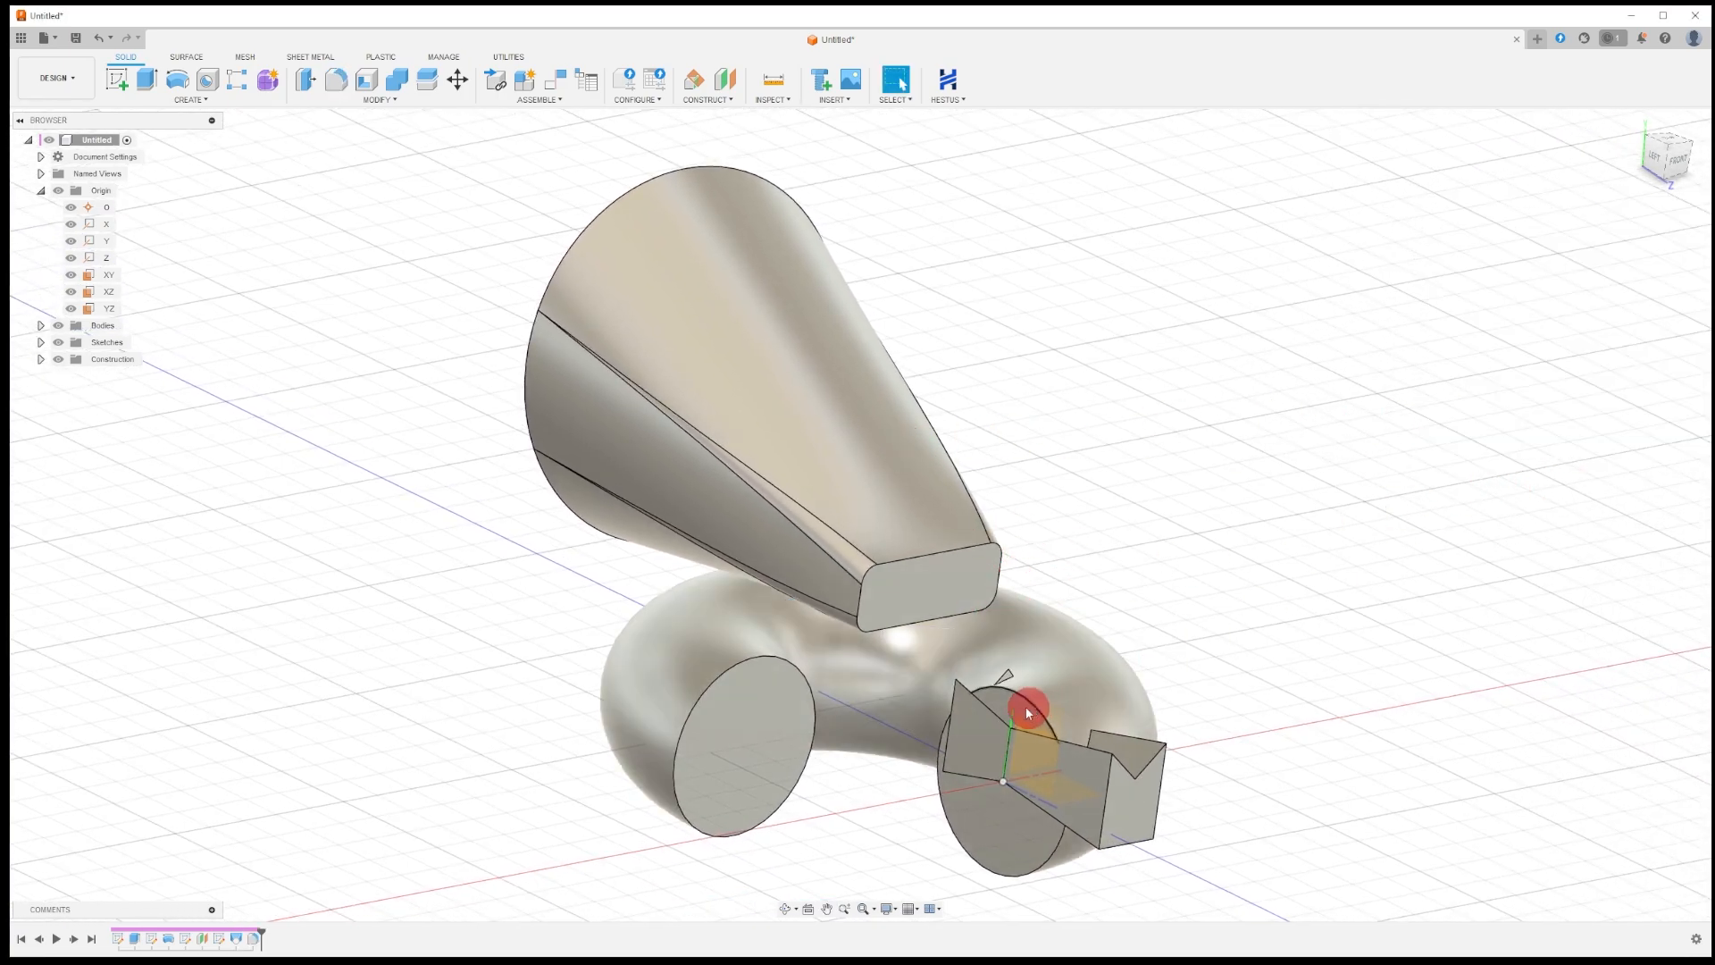
# Examine how the fillets run from the rectangular end to the elliptical end of the loft, and delete the fillet feature.
pyautogui.click(786, 911)
pyautogui.moveTo(923, 593); pyautogui.dragTo(735, 541)
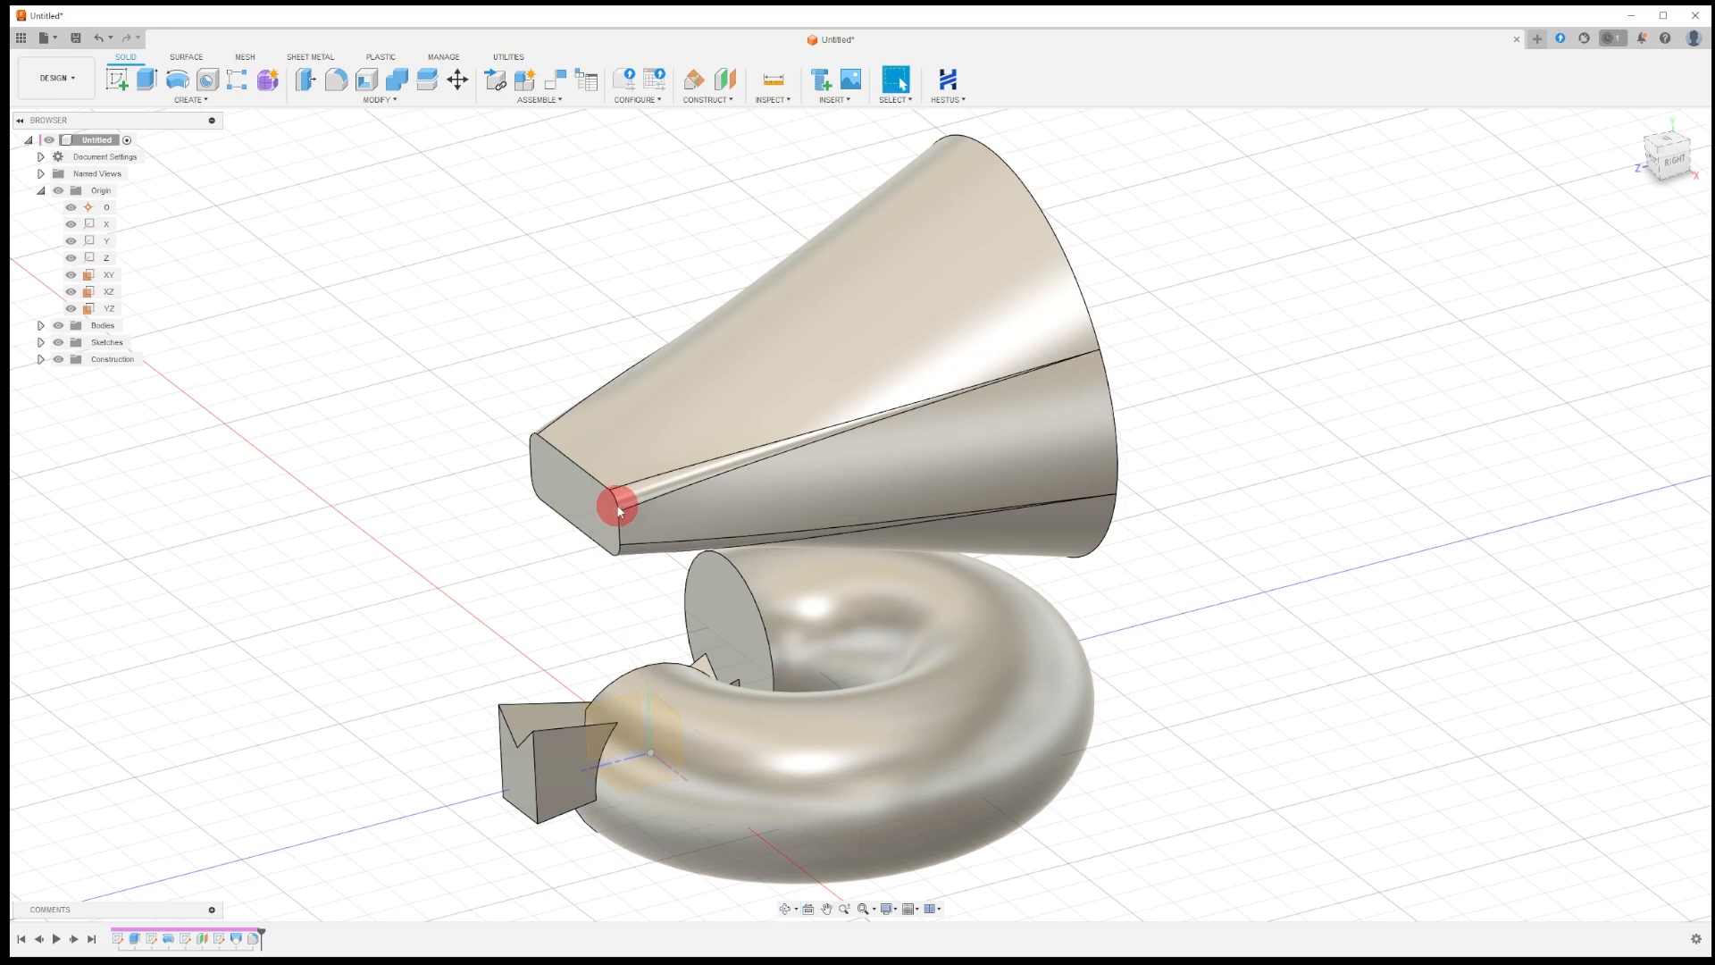
pyautogui.click(615, 502)
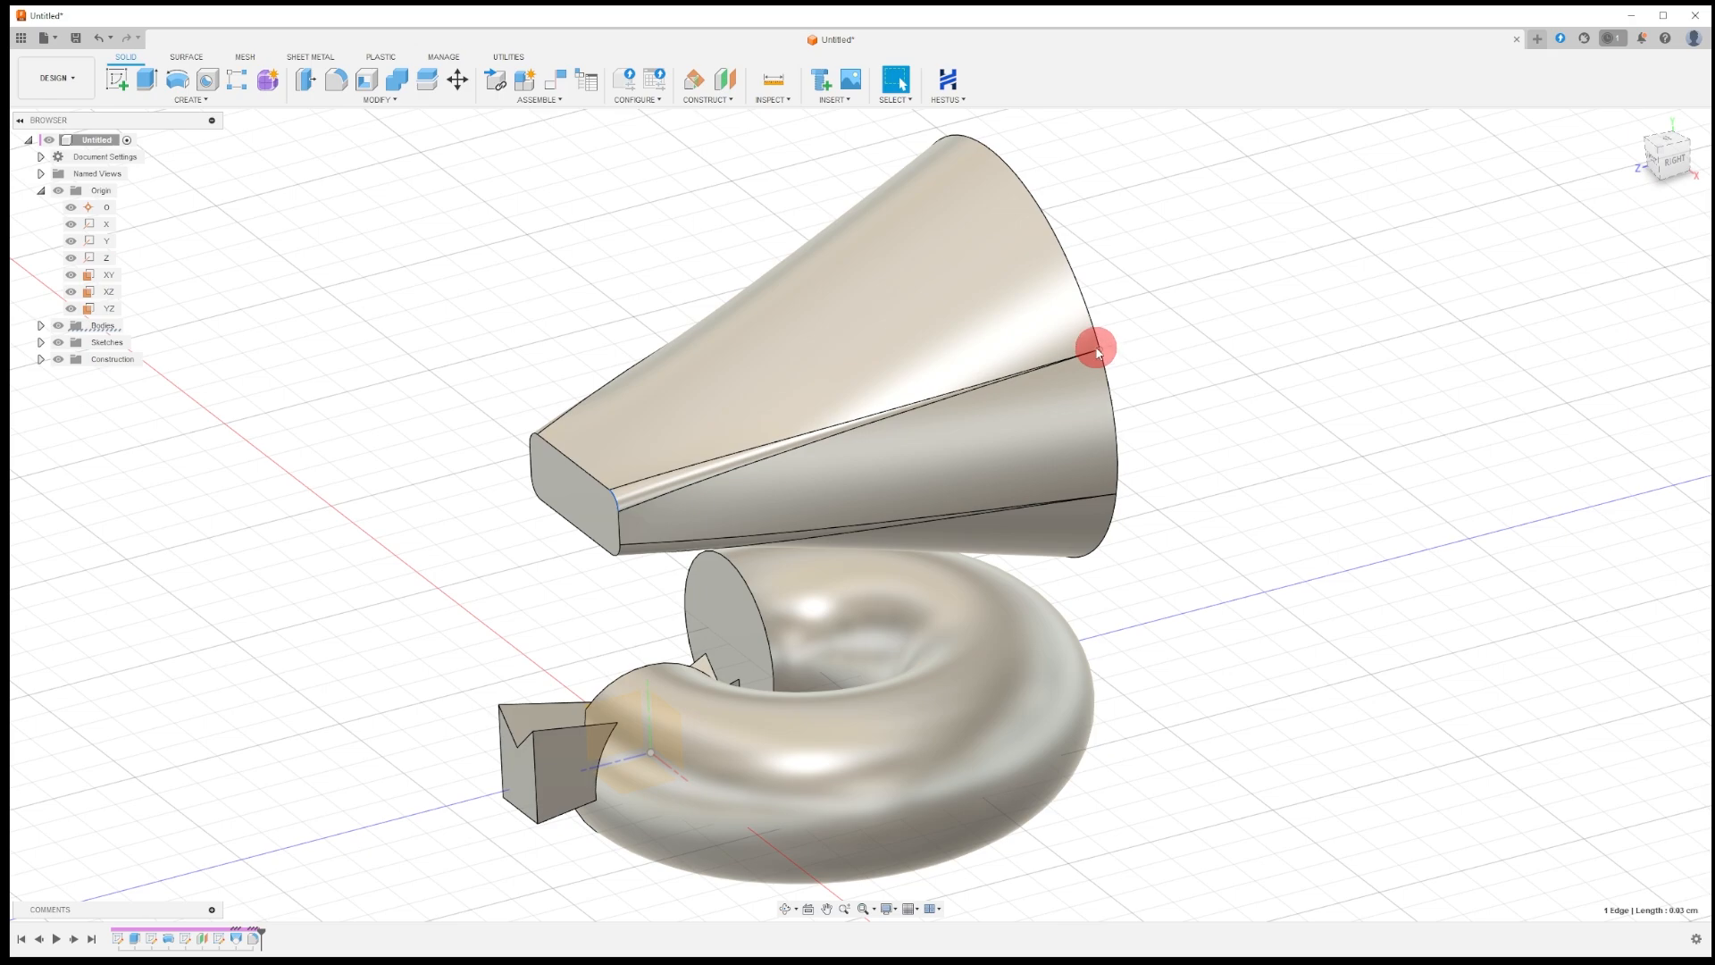
pyautogui.scroll(5, 1097, 351)
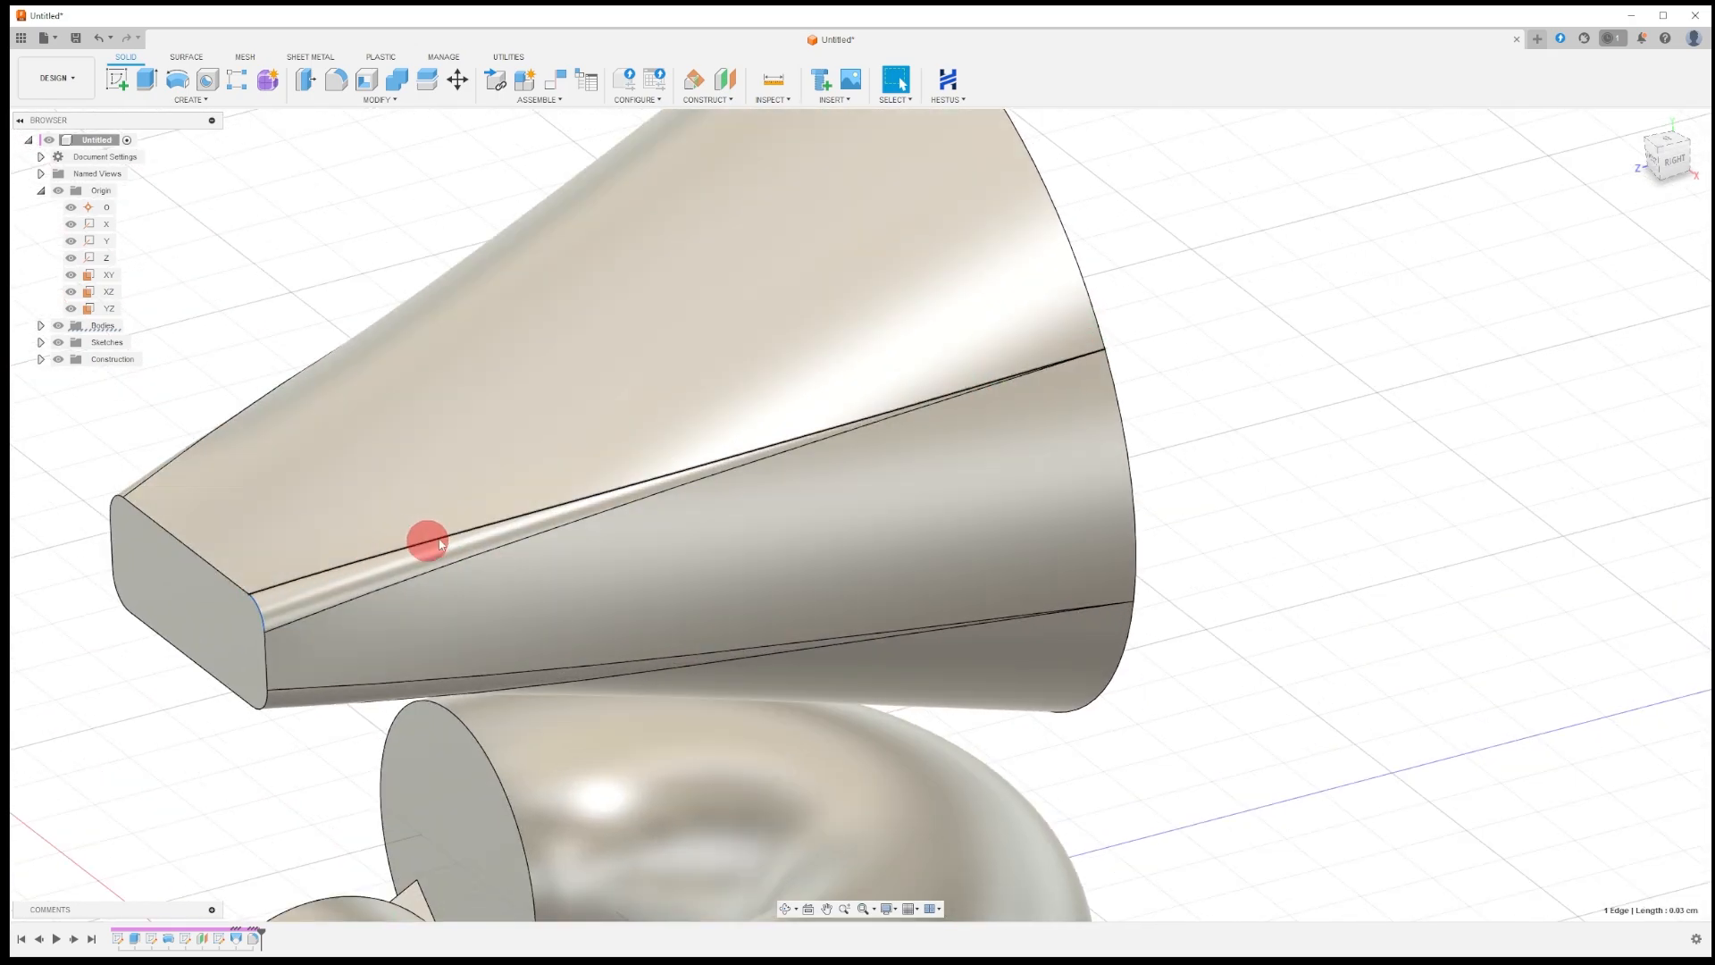
pyautogui.scroll(4, 1198, 402)
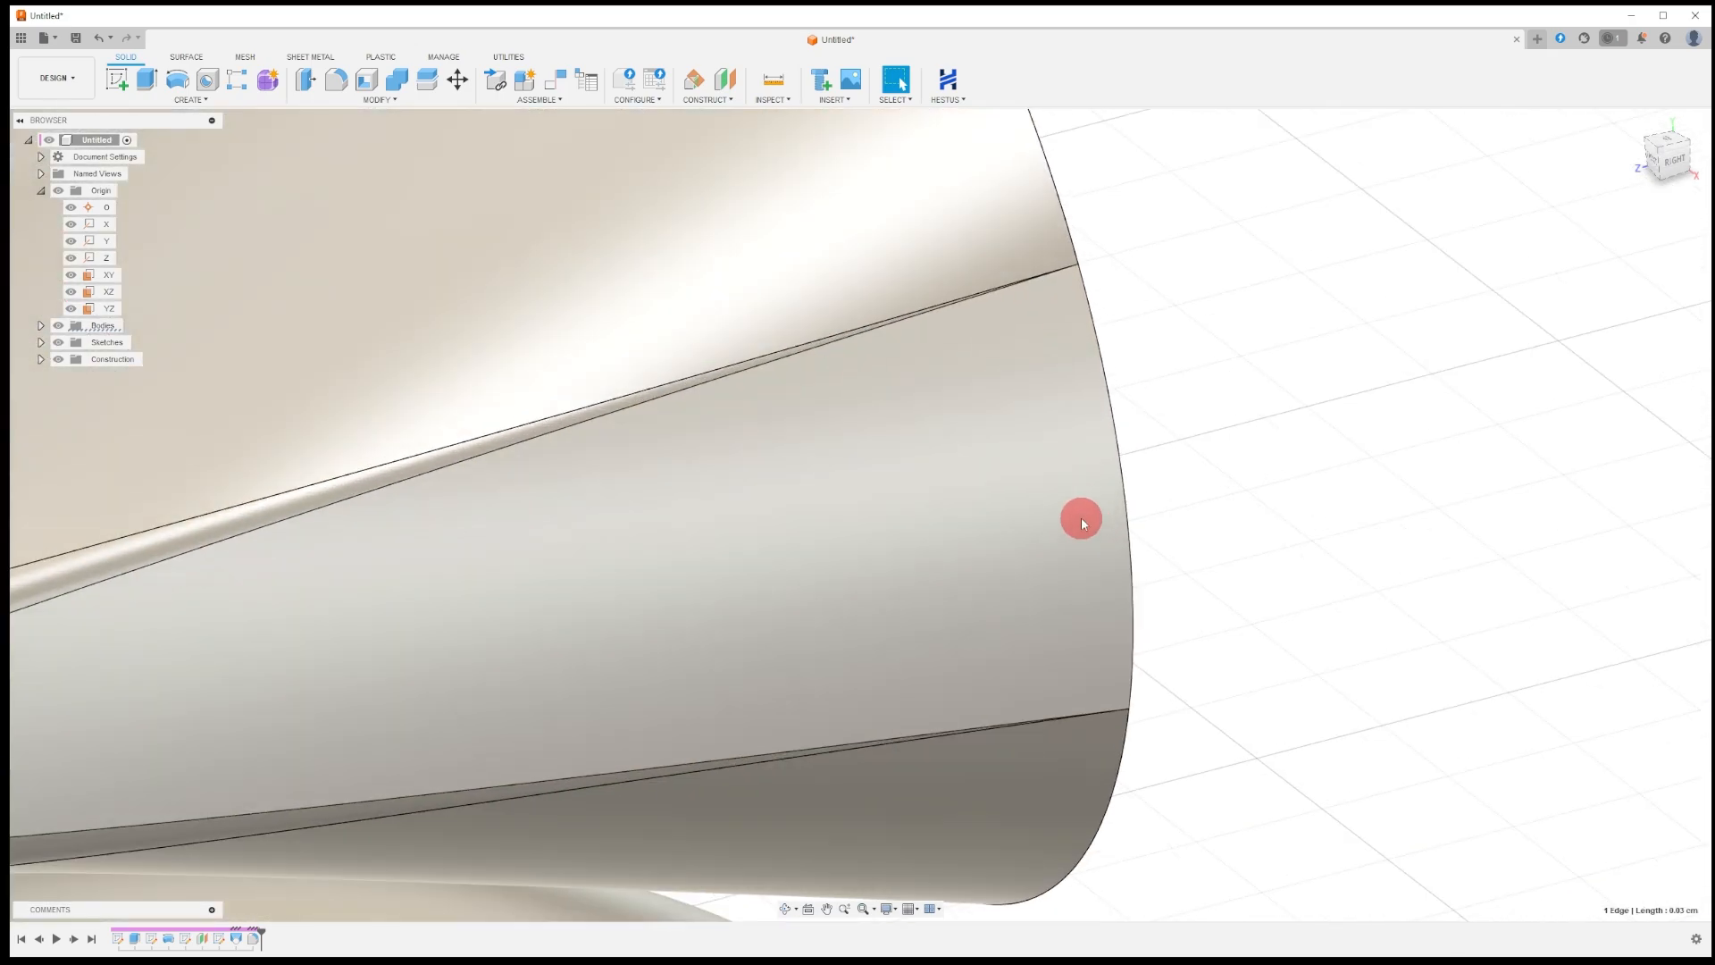
pyautogui.scroll(-5, 1081, 517)
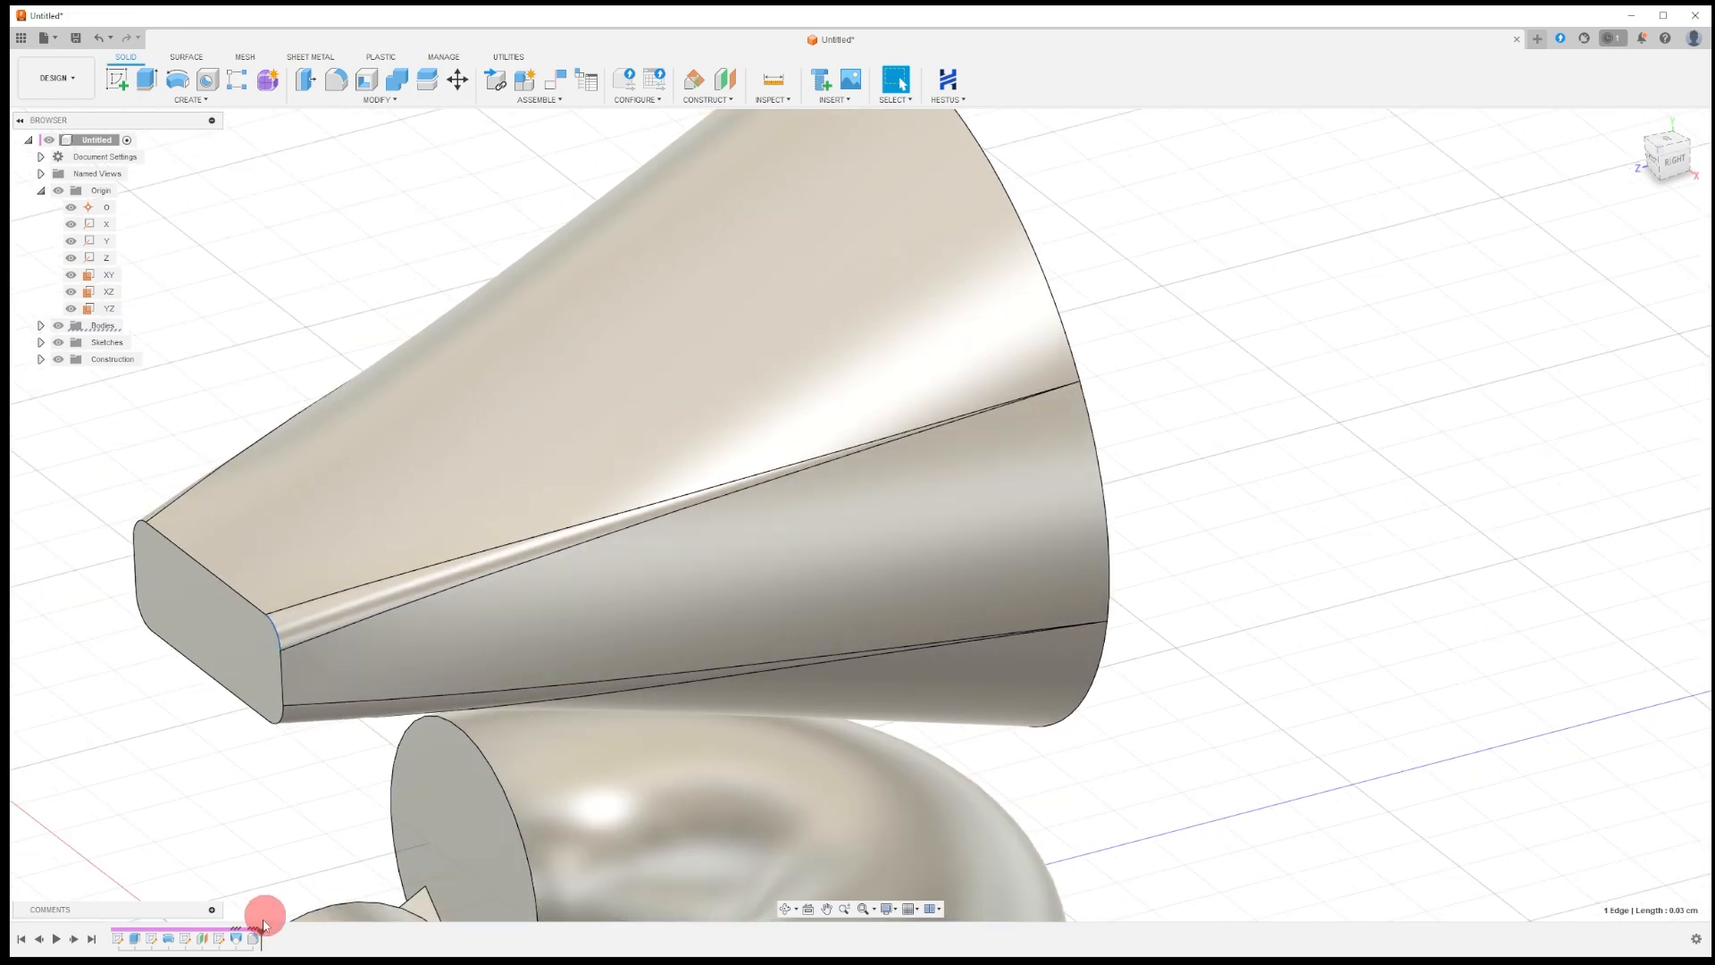
pyautogui.rightClick(255, 937)
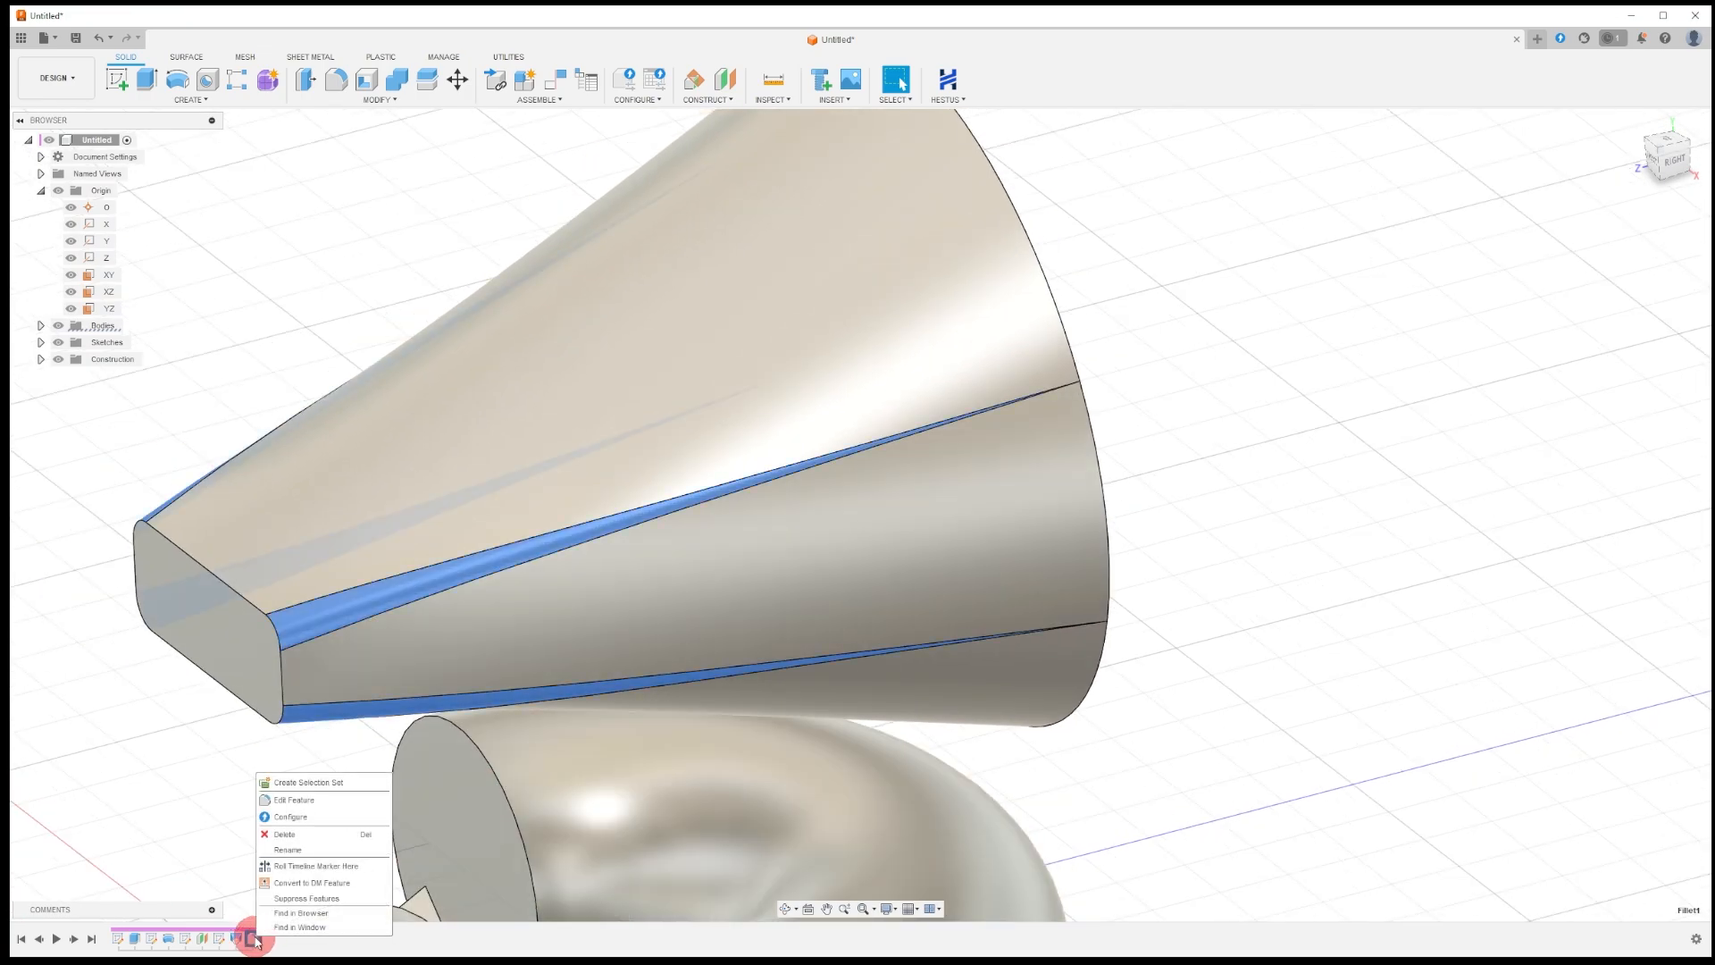
pyautogui.click(284, 834)
# Edit the rectangle profile's sketch and fillet its upper-left corner with a radius of 0.02 cm.
pyautogui.keyDown('shift'); pyautogui.moveTo(858, 581); pyautogui.dragTo(727, 693, button='middle'); pyautogui.keyUp('shift')
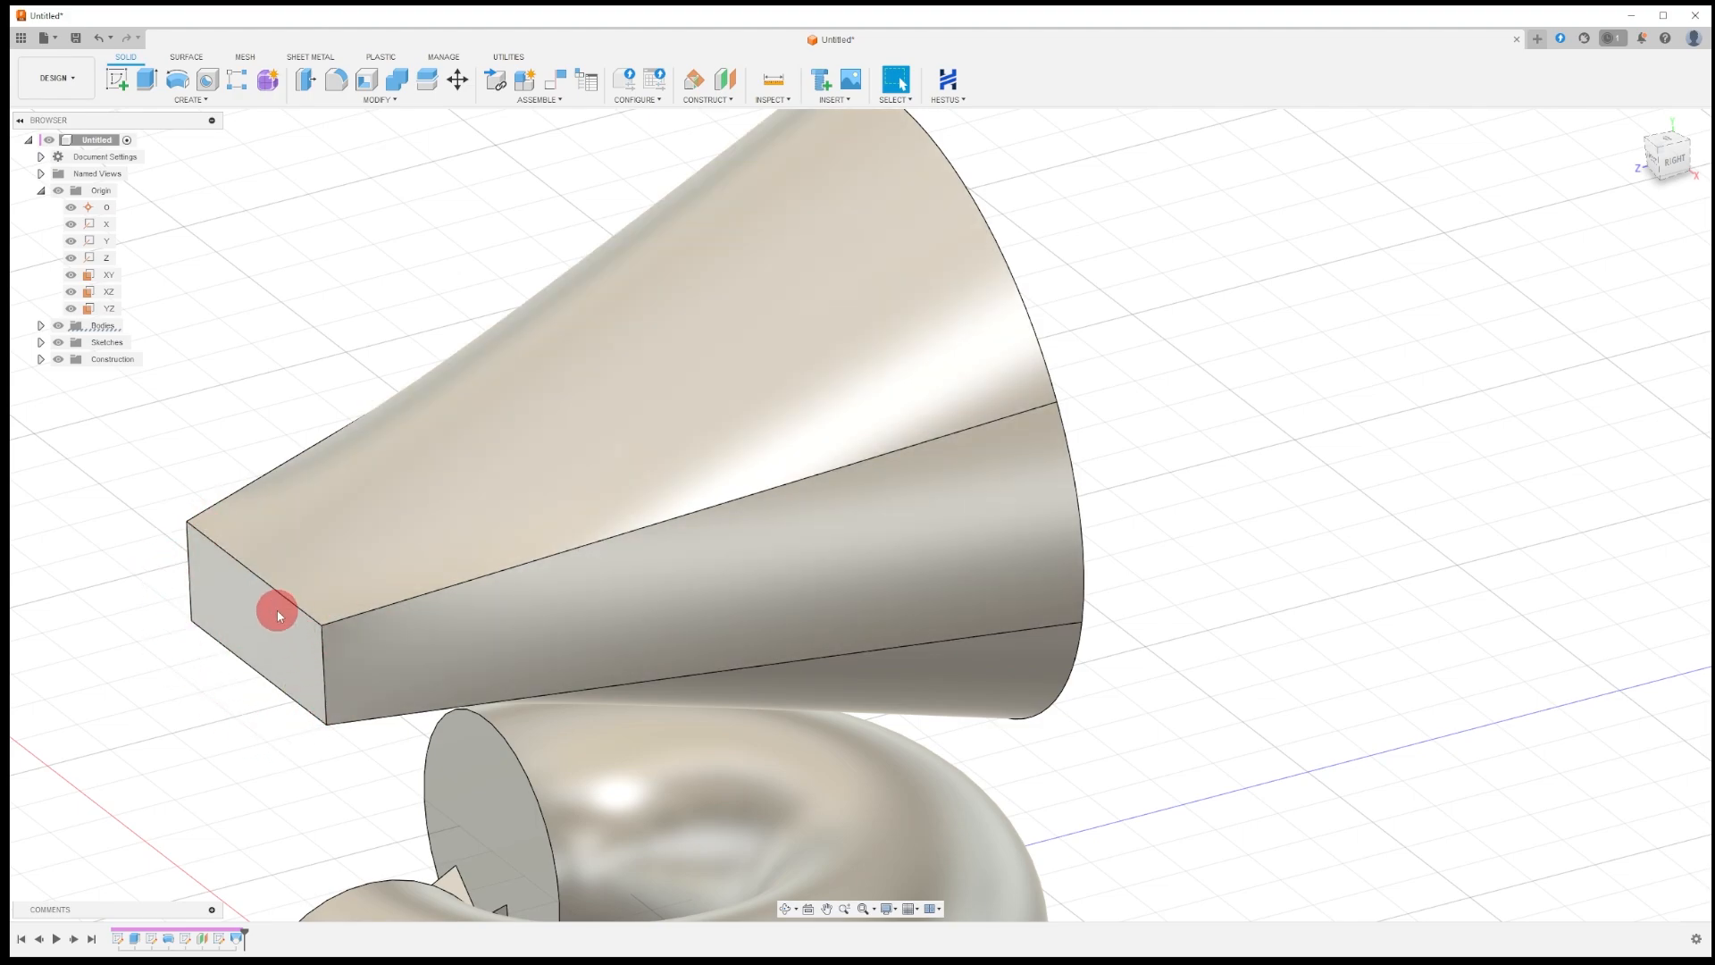
pyautogui.rightClick(184, 940)
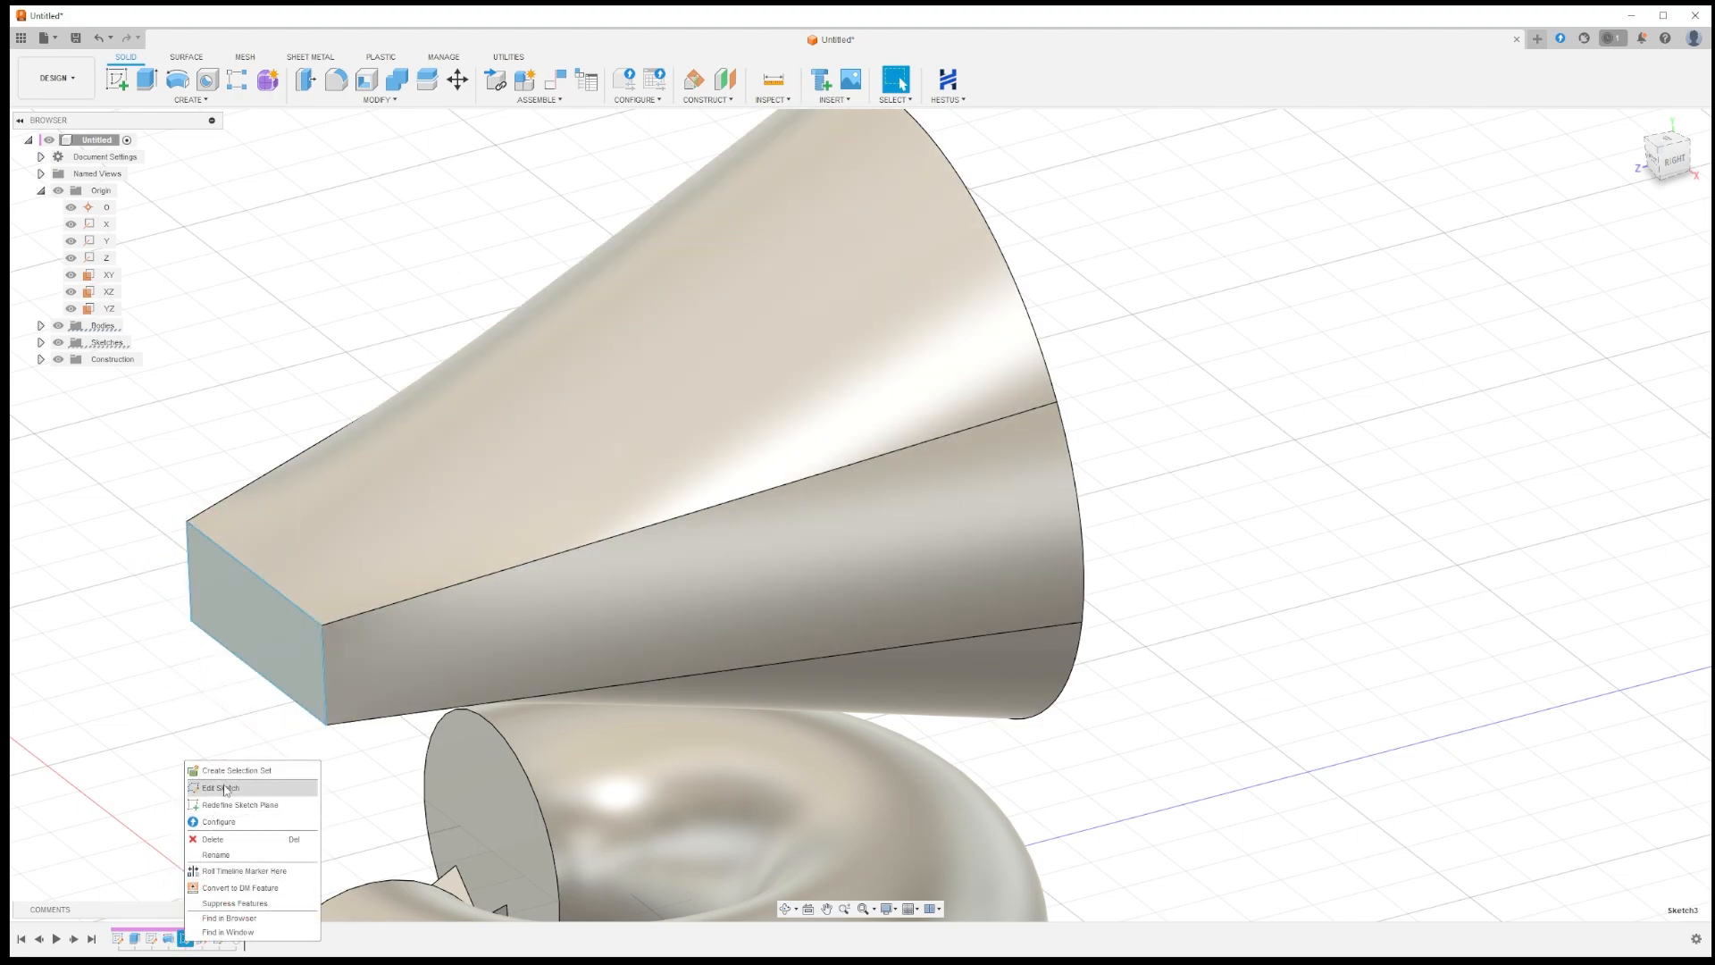
pyautogui.click(225, 788)
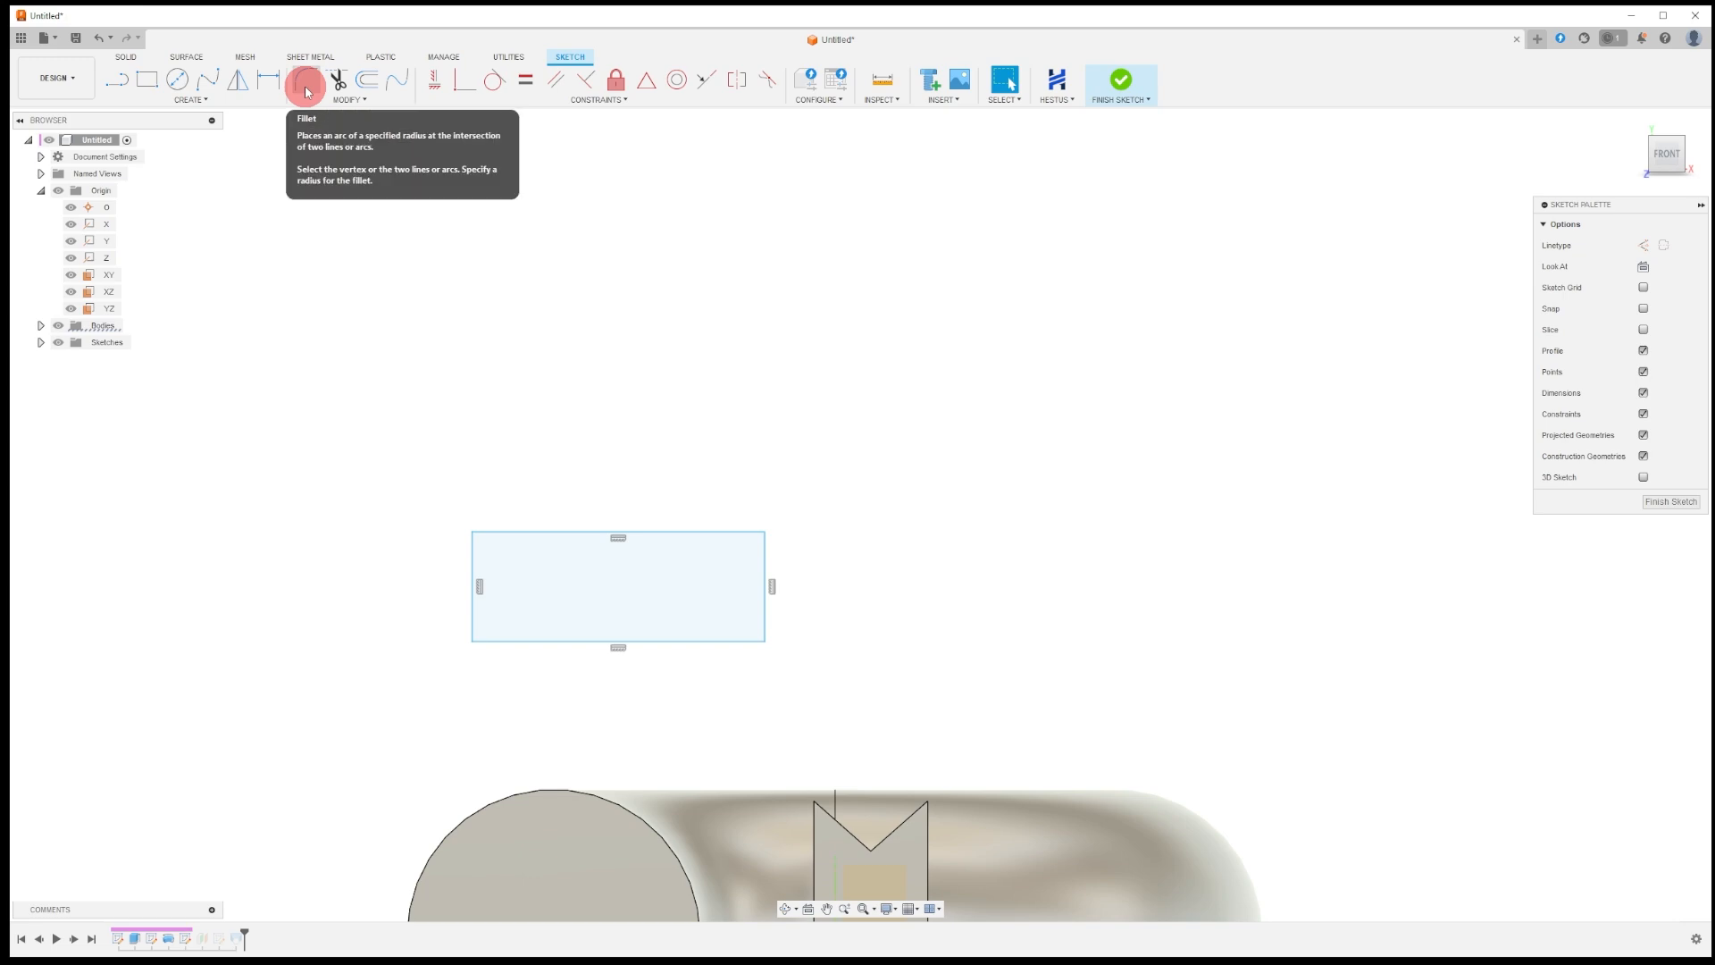
pyautogui.click(305, 90)
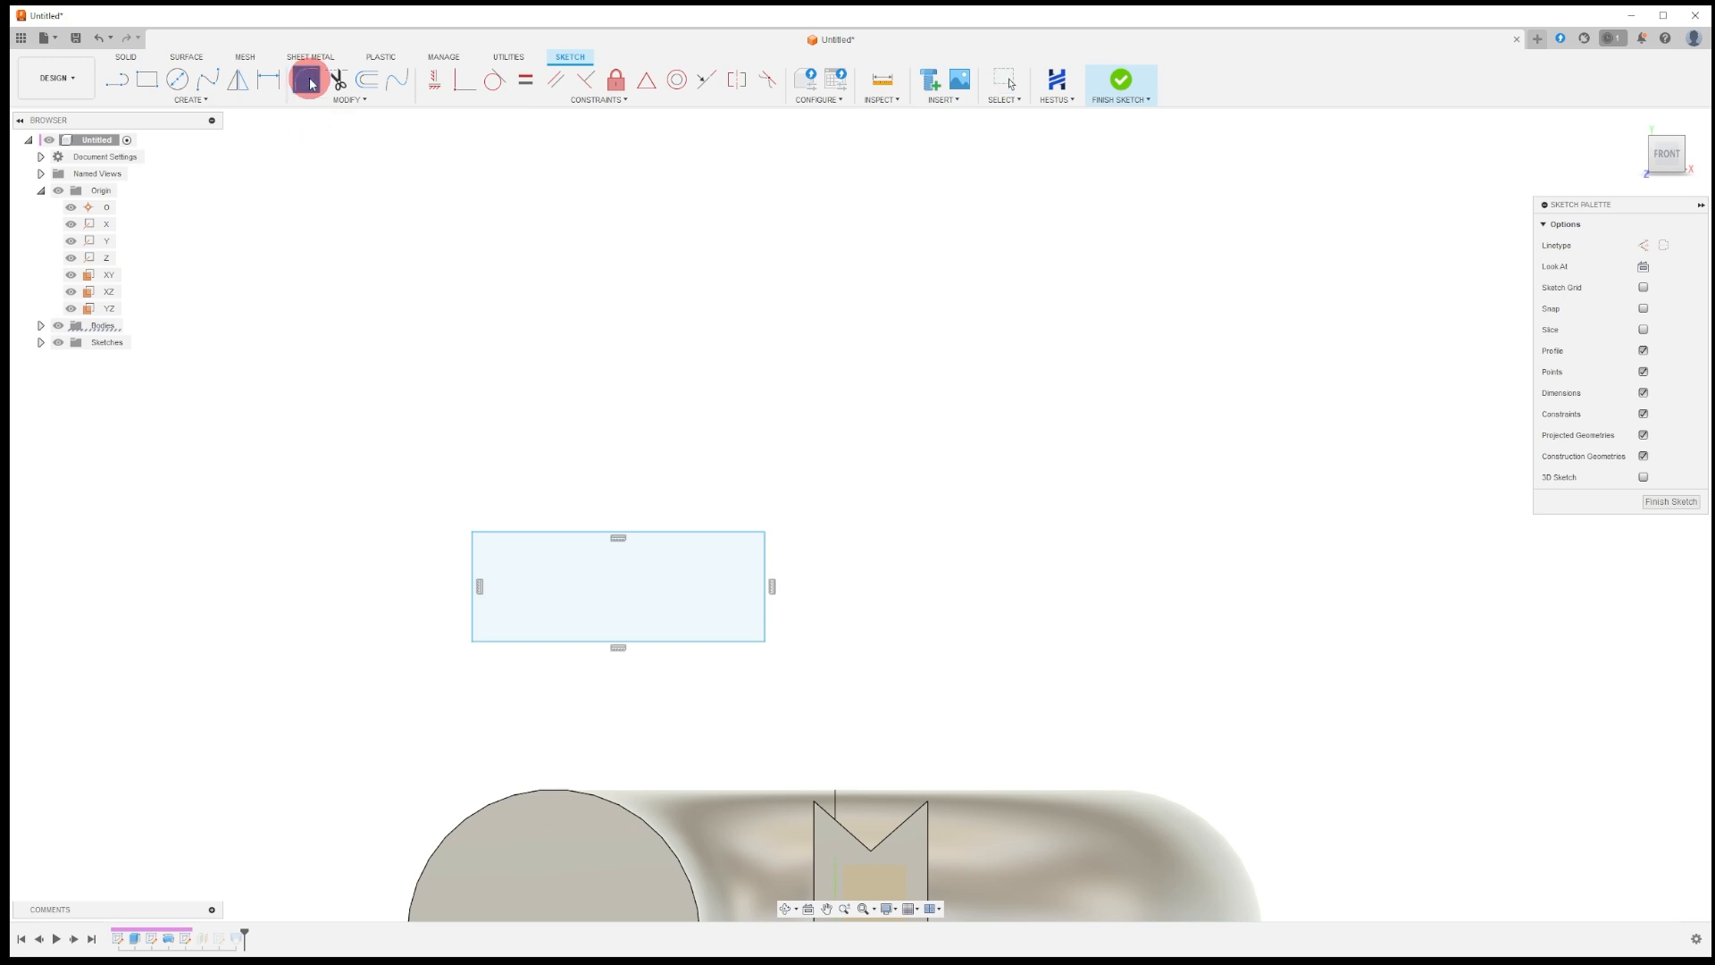
pyautogui.click(504, 533)
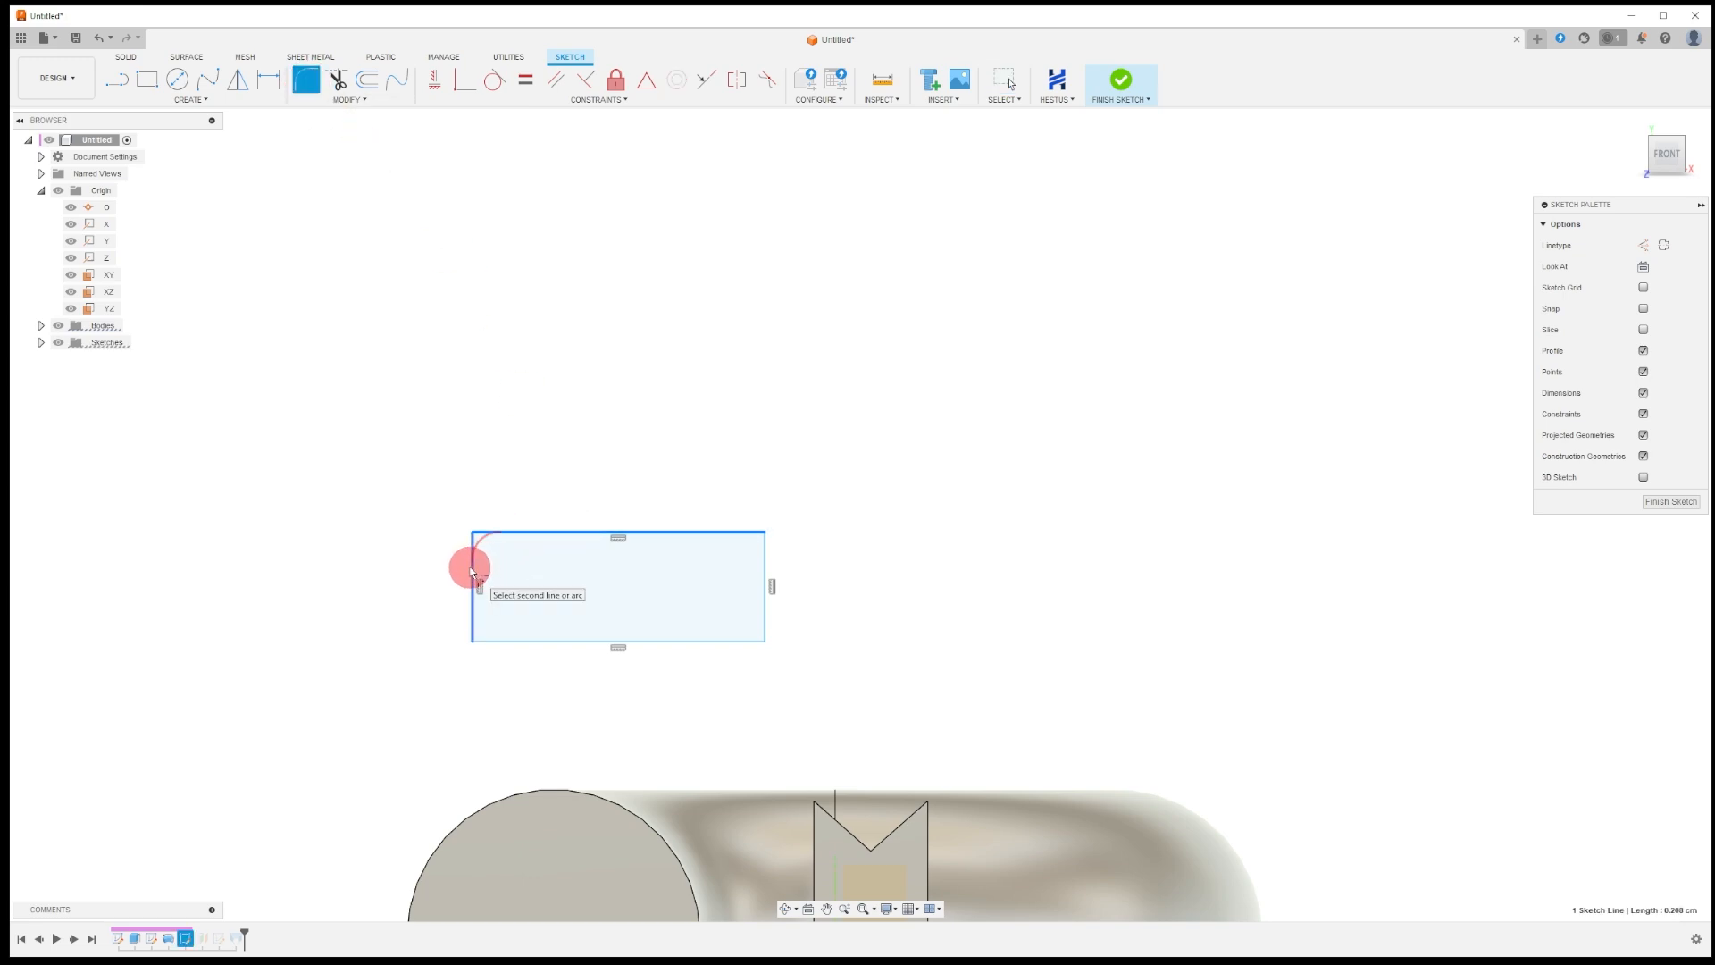
pyautogui.click(470, 572)
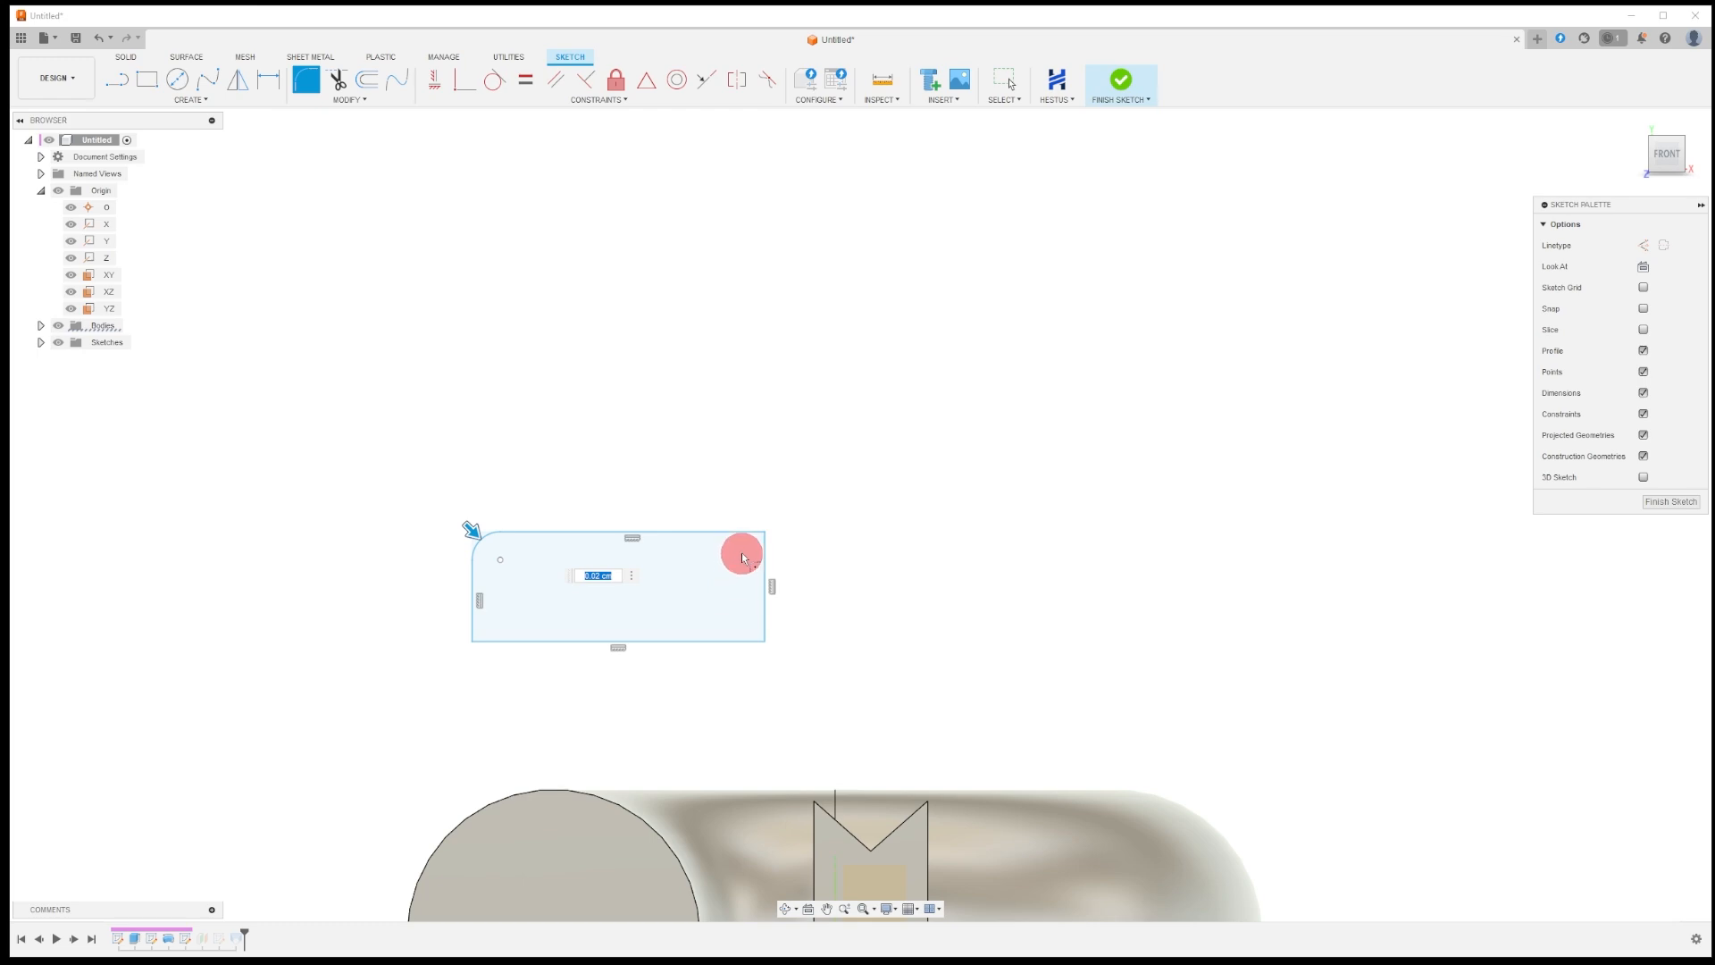
pyautogui.press('Return')
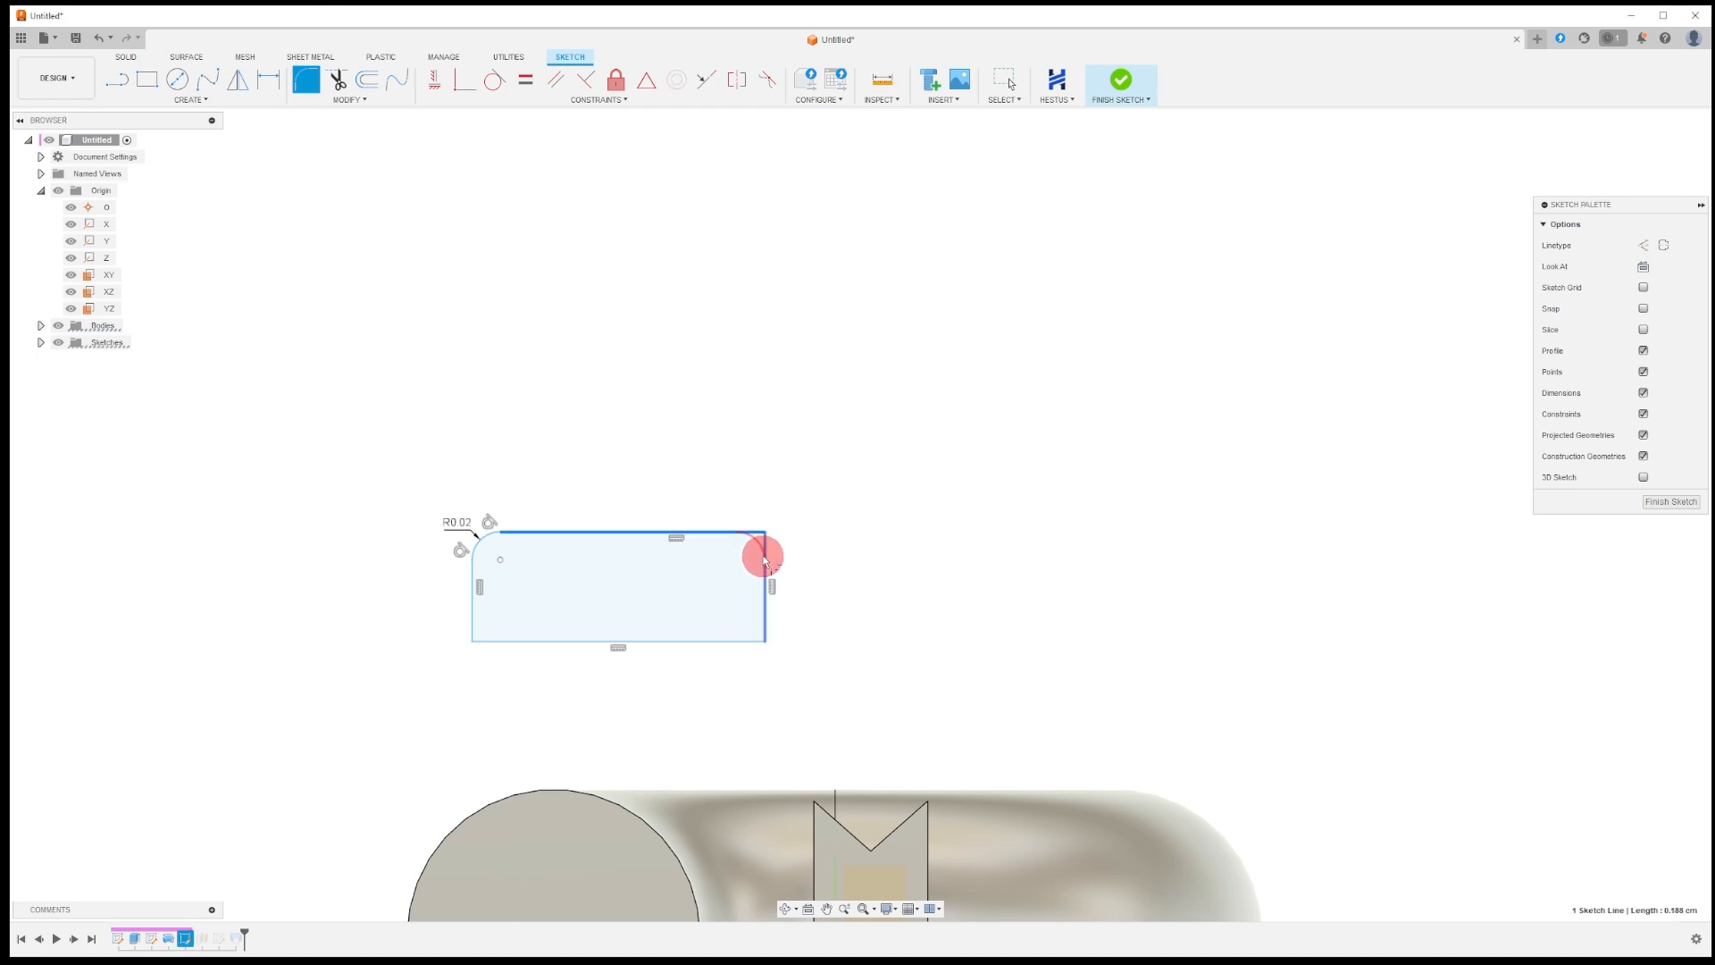
# Round the rectangle's three remaining corners with the same fillet radius and finish the sketch.
pyautogui.click(764, 614)
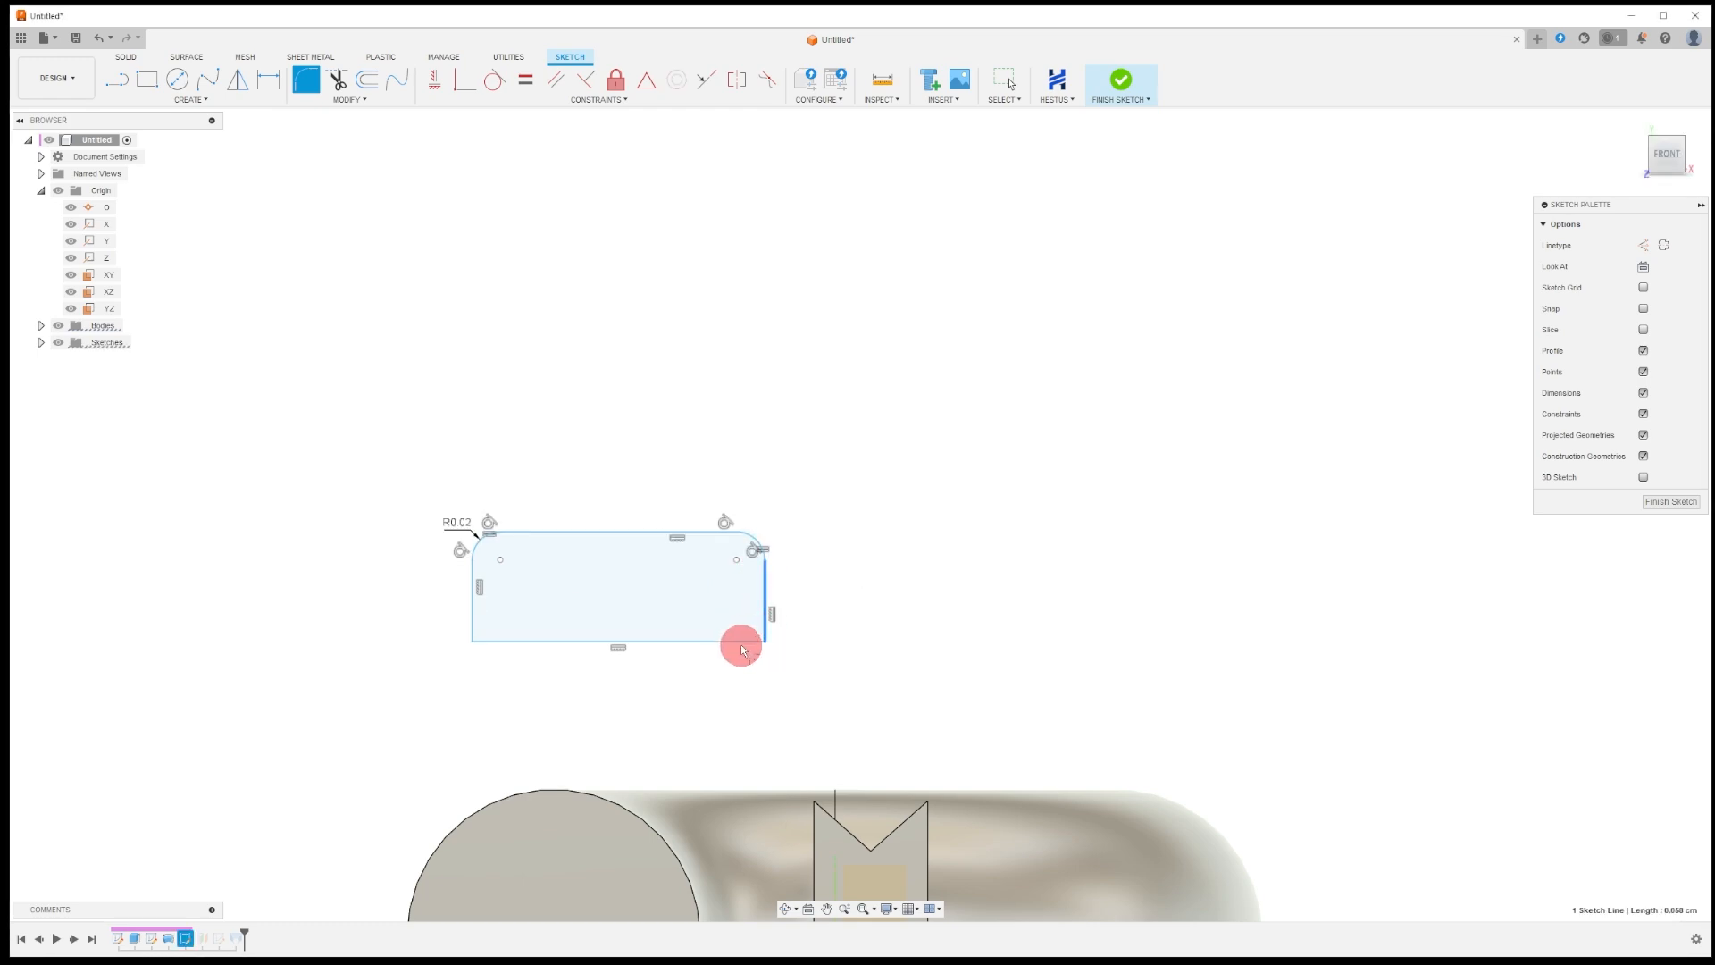
pyautogui.click(738, 642)
pyautogui.click(506, 642)
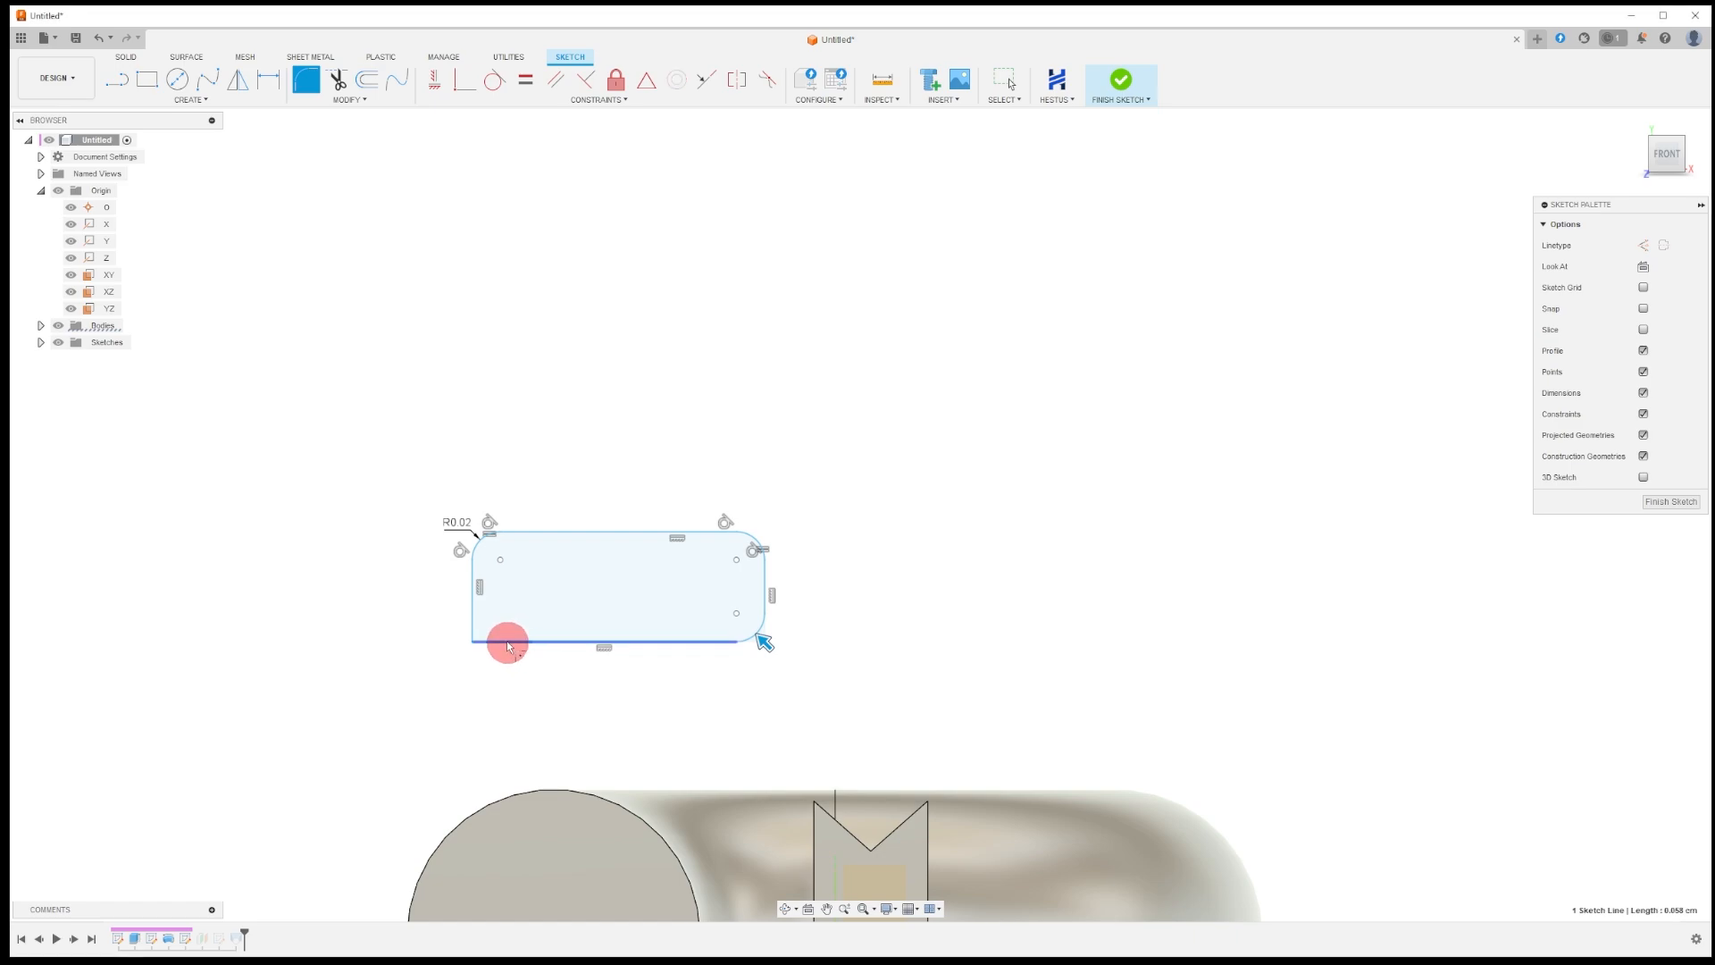
pyautogui.click(473, 625)
pyautogui.click(1121, 88)
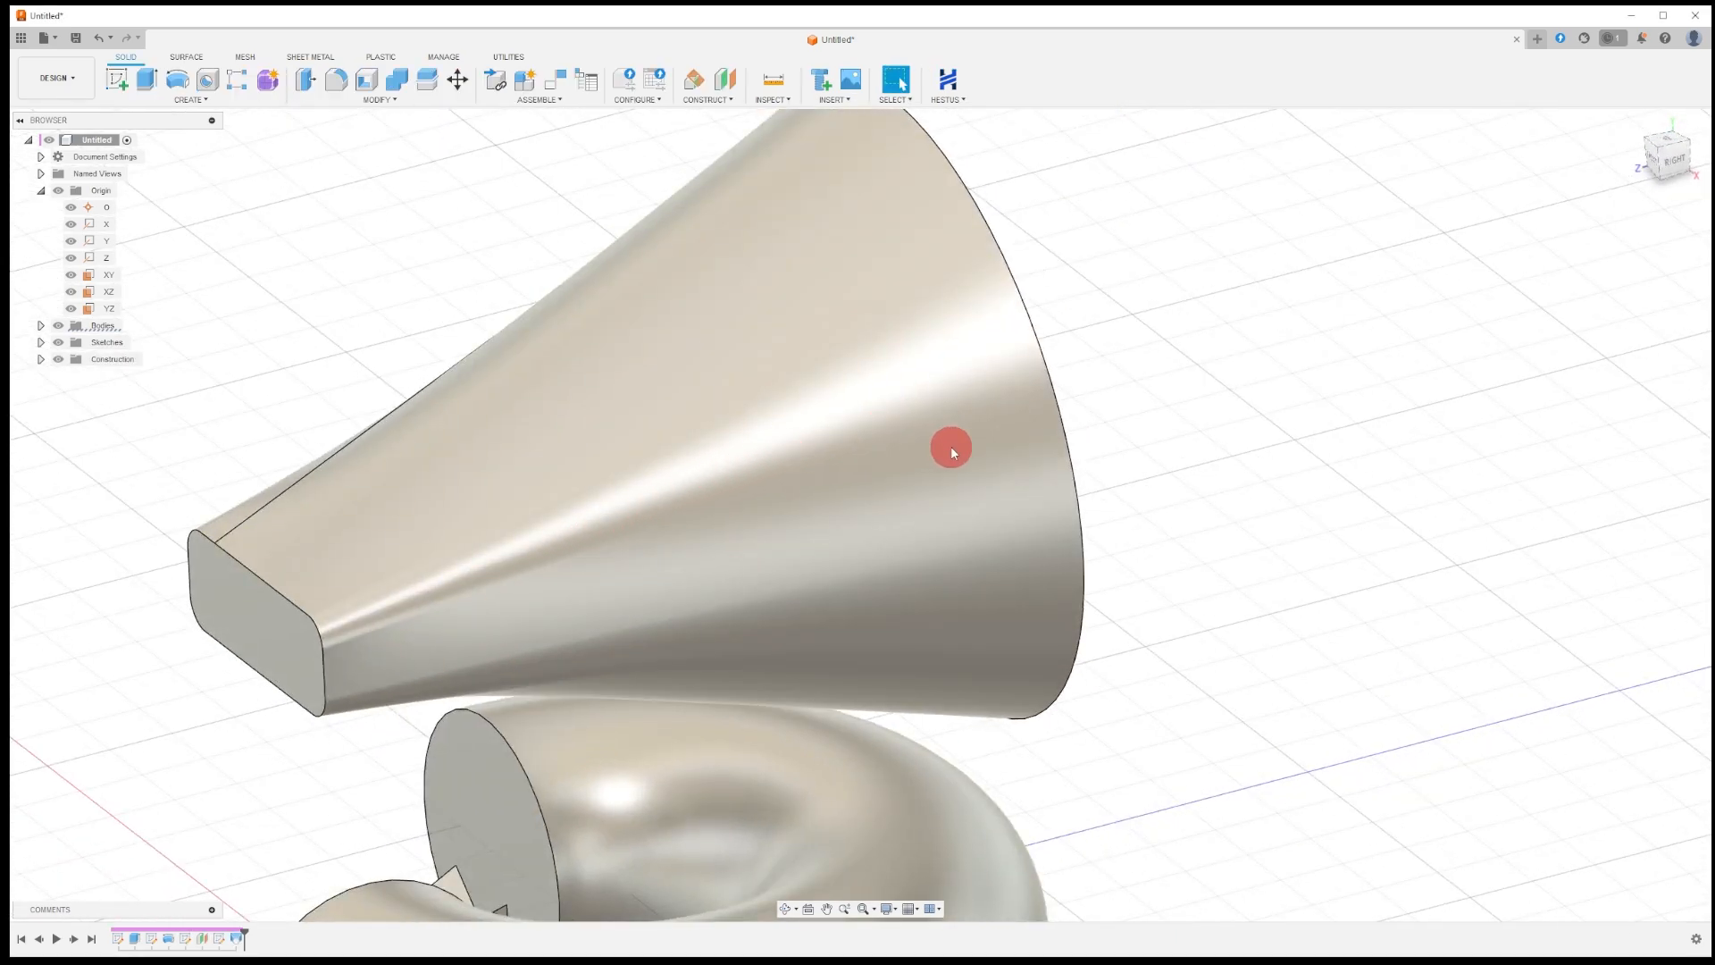
# Create a construction plane offset upward from the XZ origin plane, well above the existing bodies.
pyautogui.scroll(-1, 949, 453)
pyautogui.scroll(1, 942, 466)
pyautogui.scroll(-2, 1224, 478)
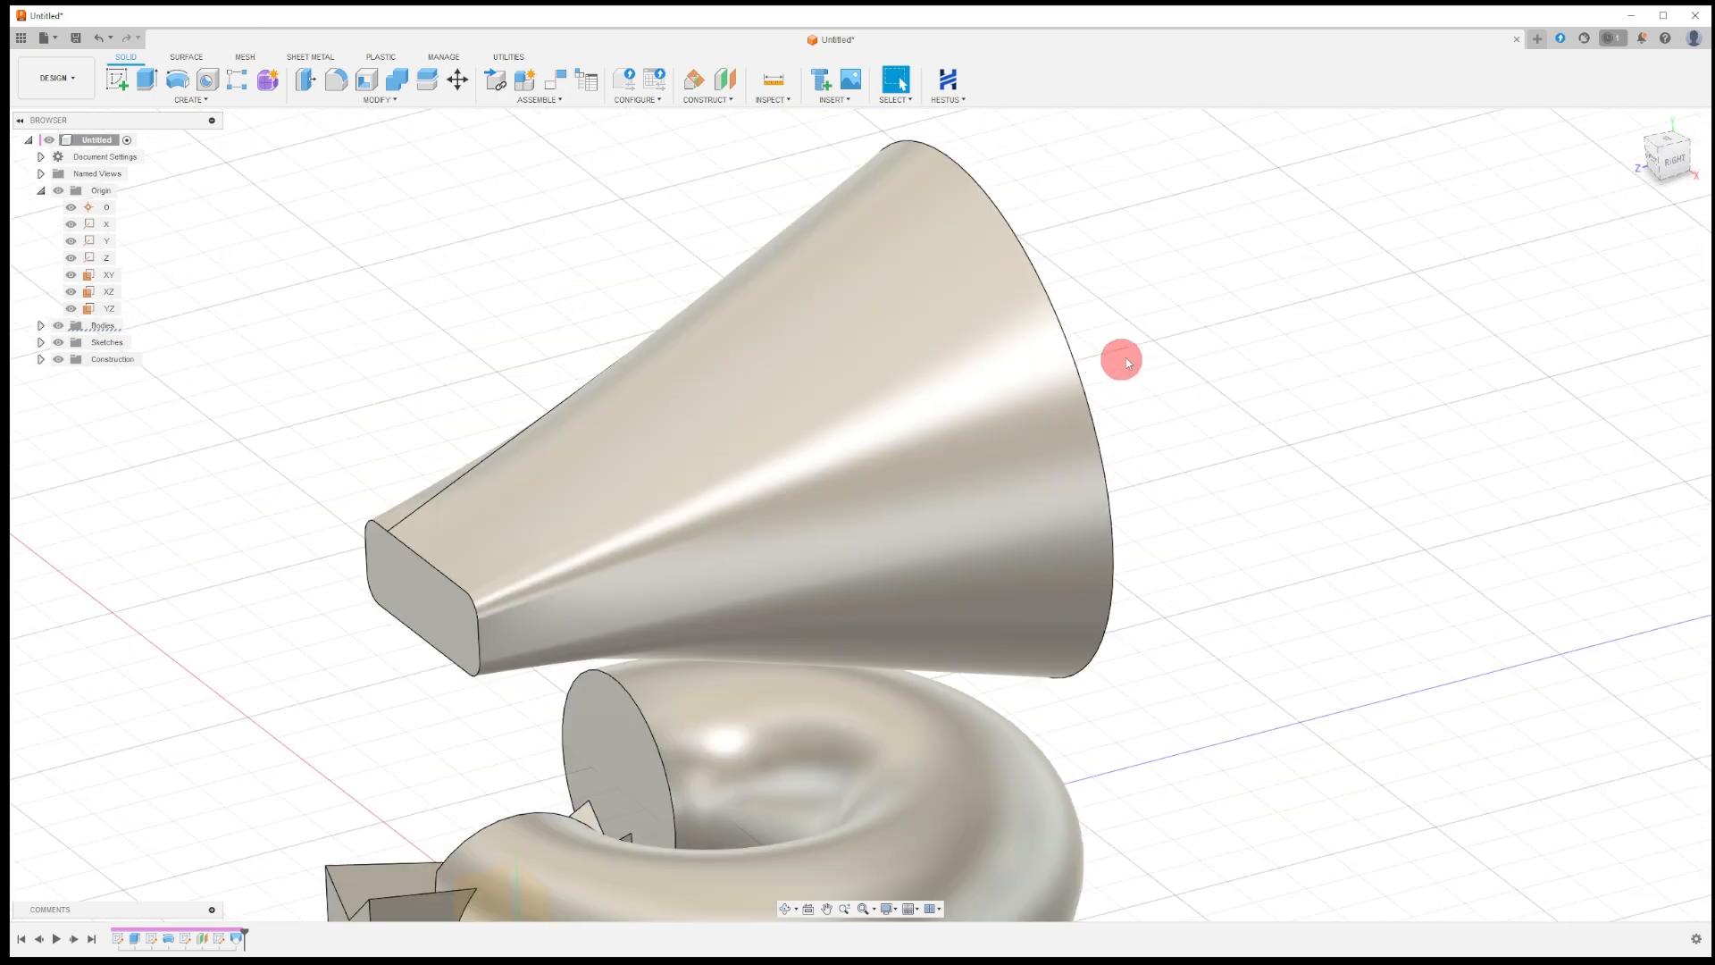
pyautogui.moveTo(1180, 298); pyautogui.dragTo(1133, 306, button='middle')
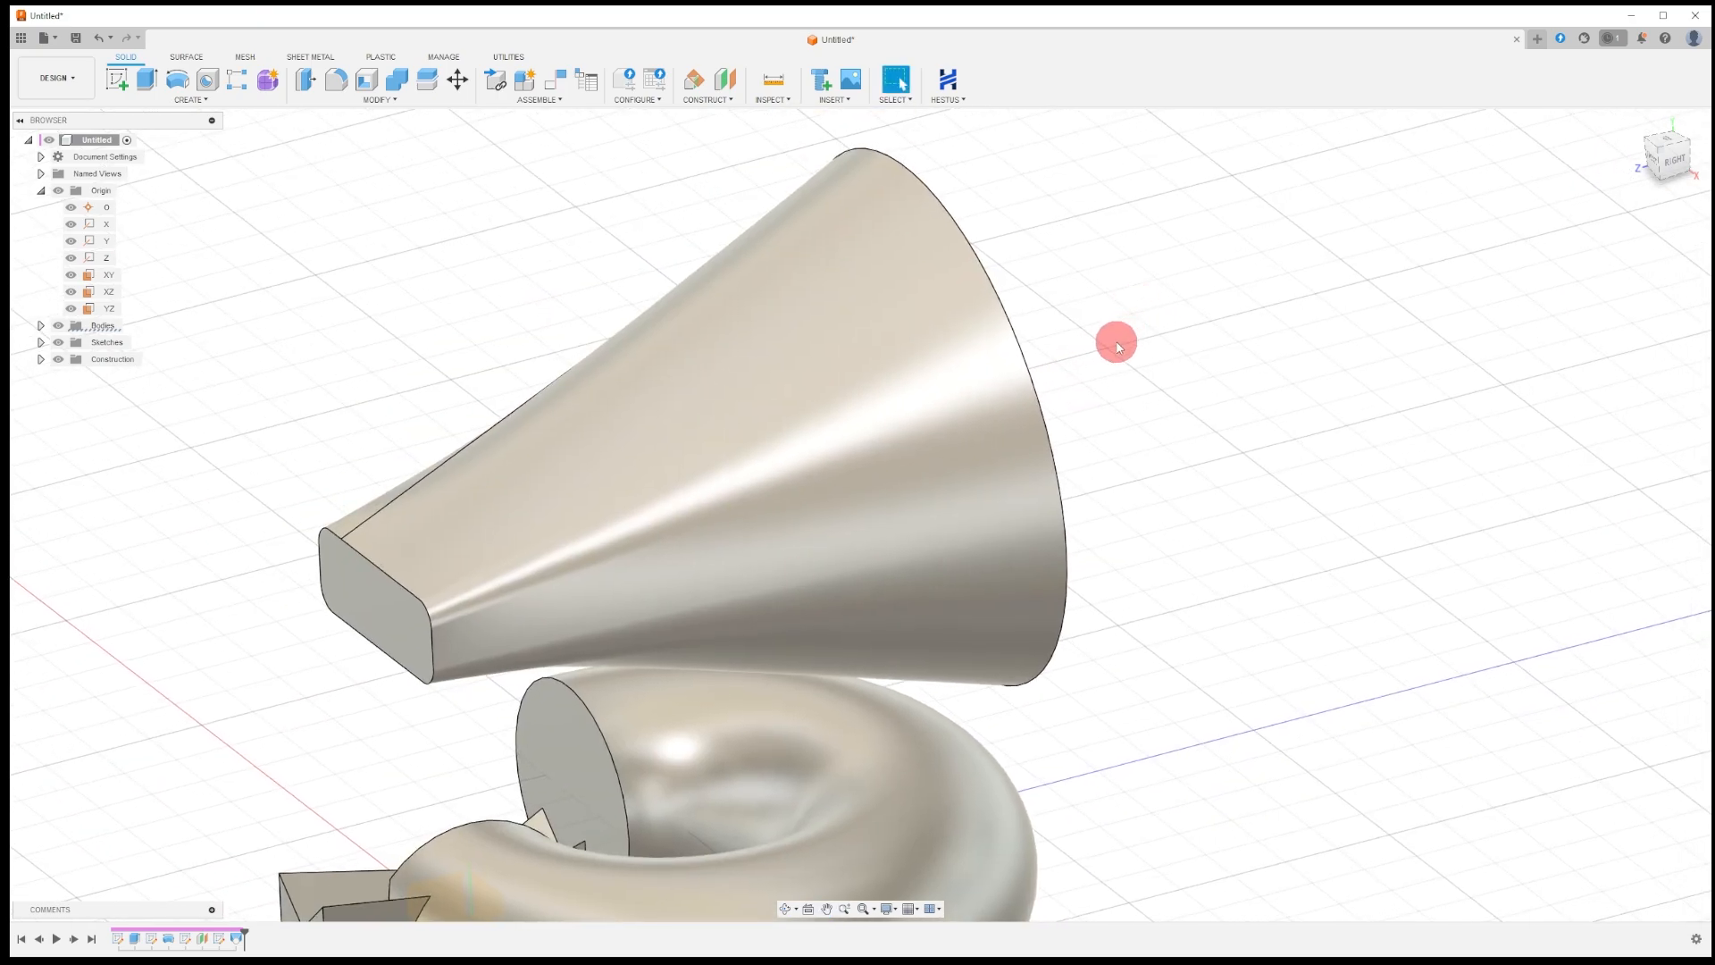
pyautogui.keyDown('shift'); pyautogui.moveTo(1116, 346); pyautogui.dragTo(906, 485, button='middle'); pyautogui.keyUp('shift')
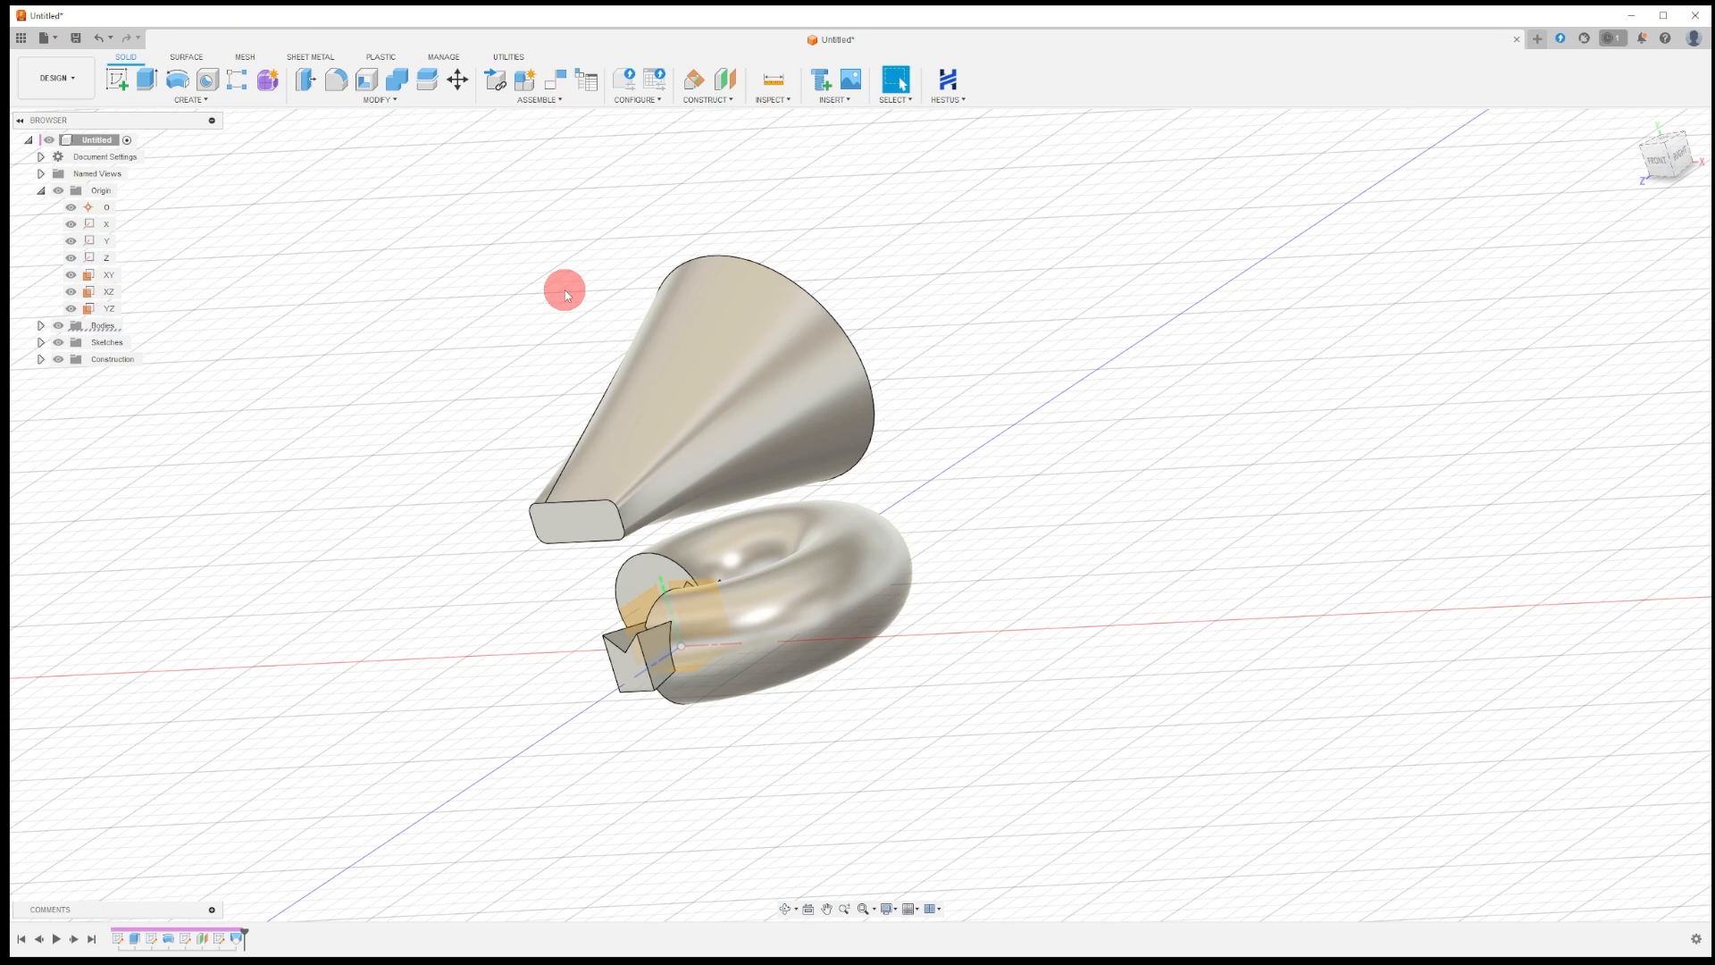
pyautogui.click(731, 80)
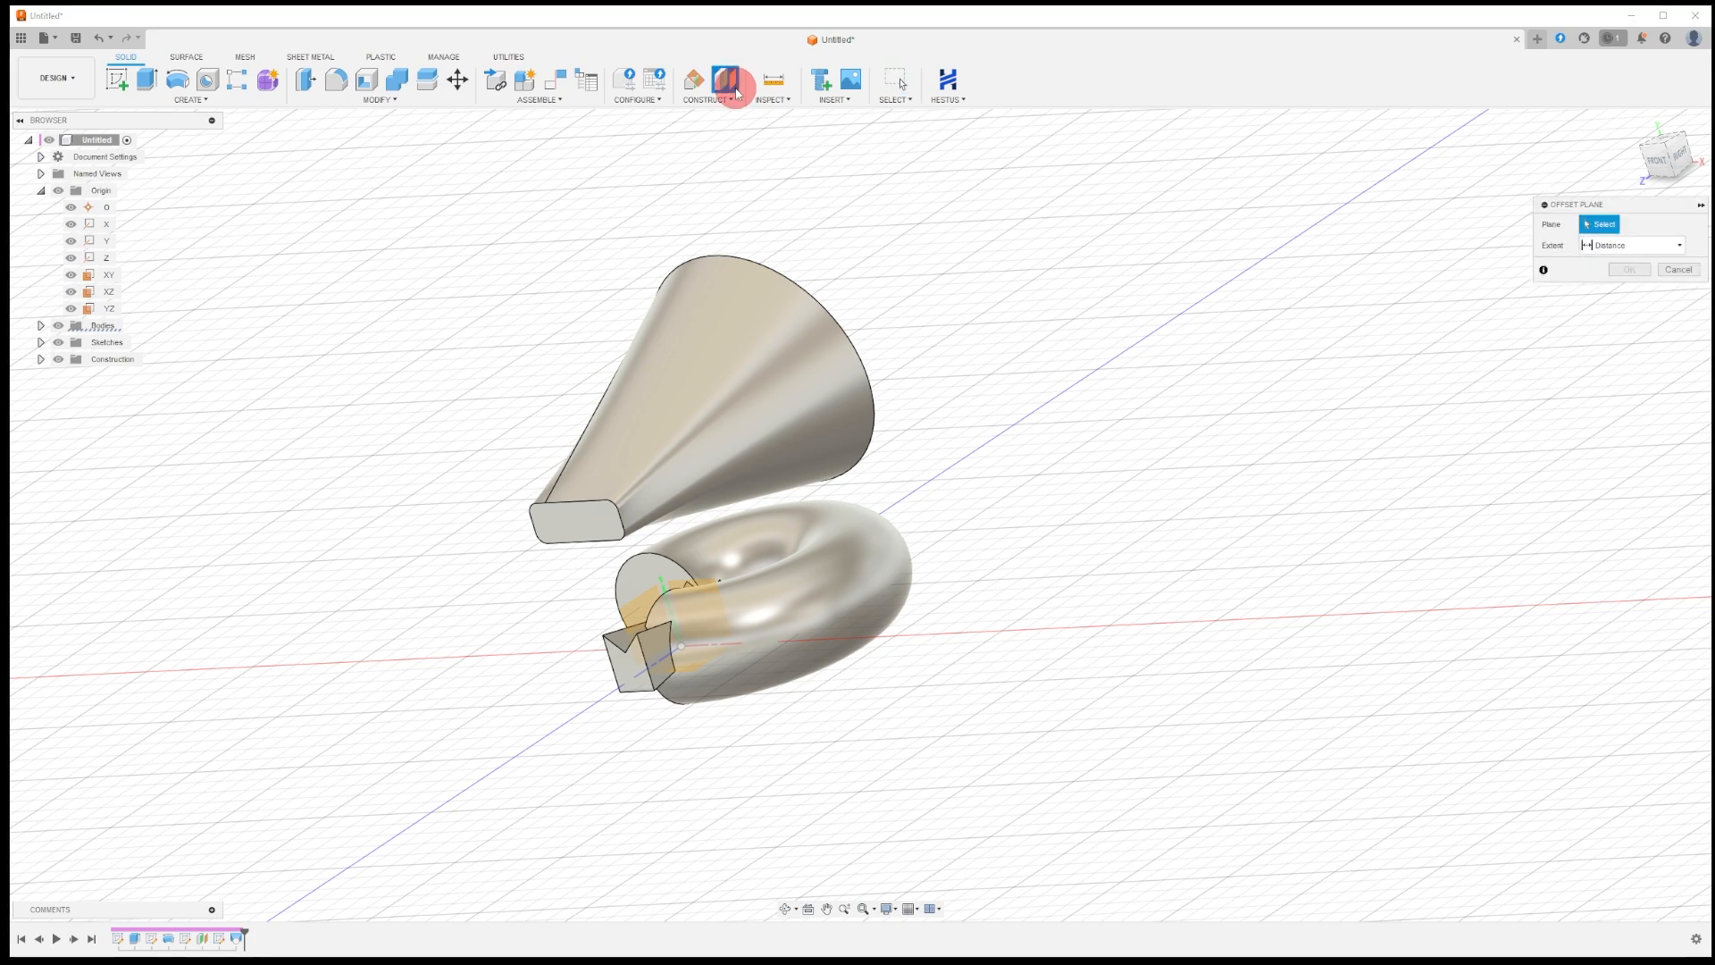
pyautogui.click(91, 291)
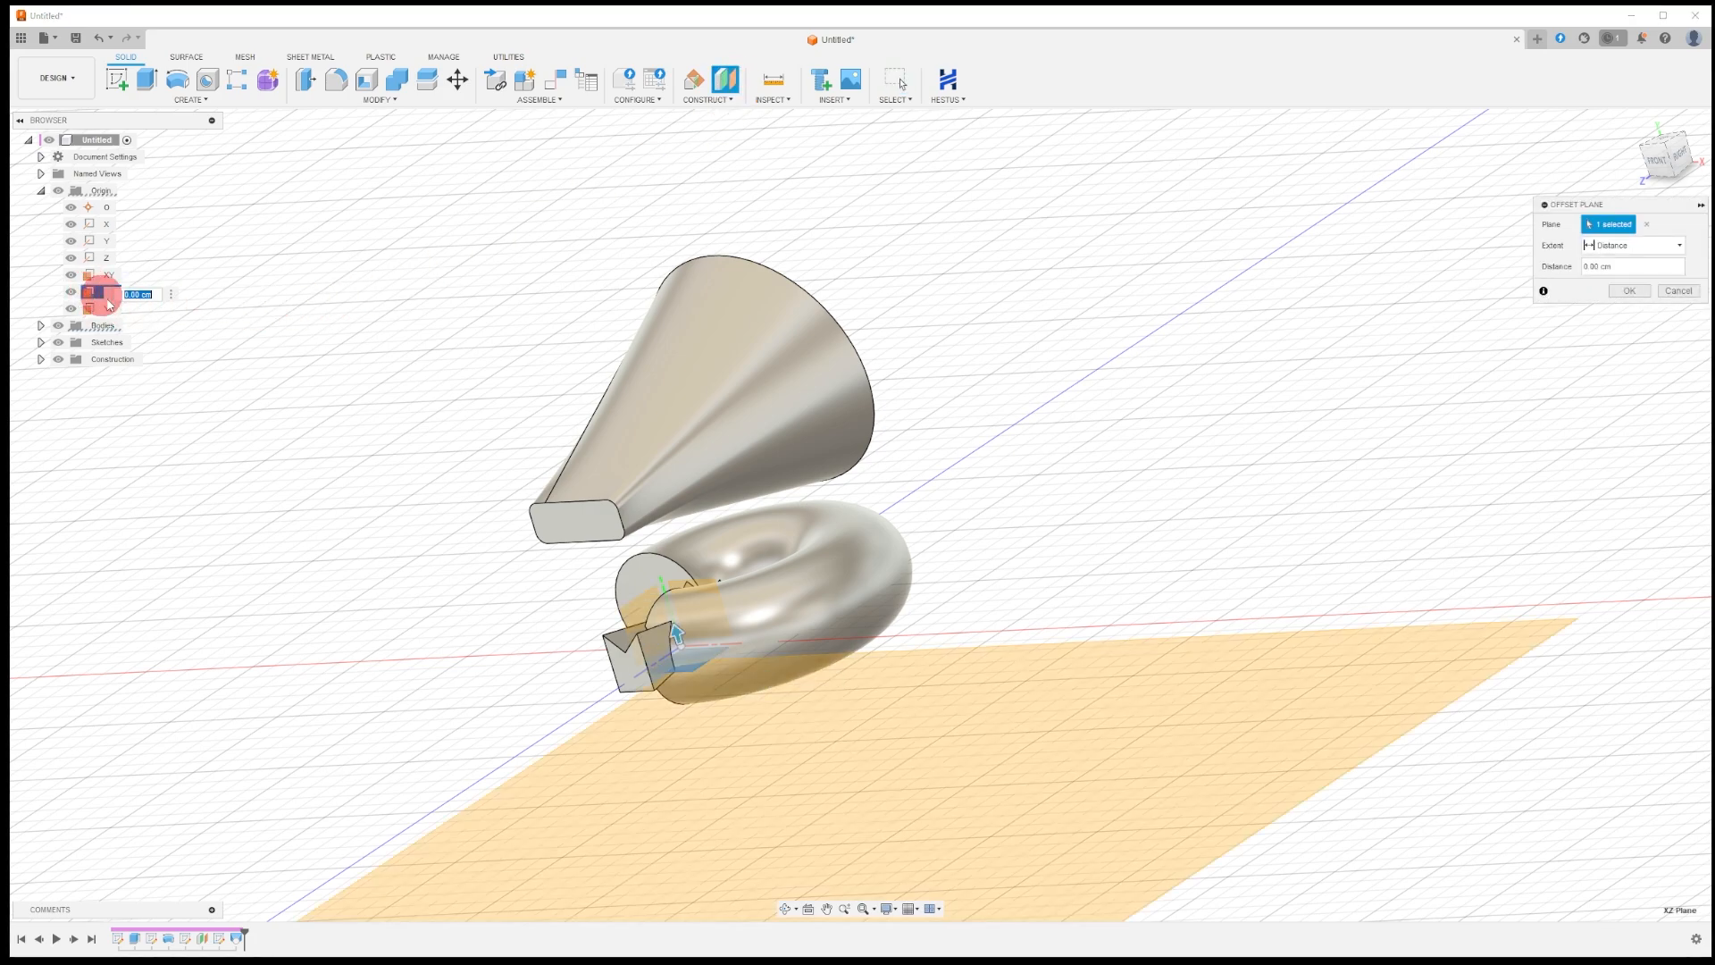
pyautogui.moveTo(659, 620); pyautogui.dragTo(543, 189)
pyautogui.click(1629, 291)
pyautogui.click(853, 475)
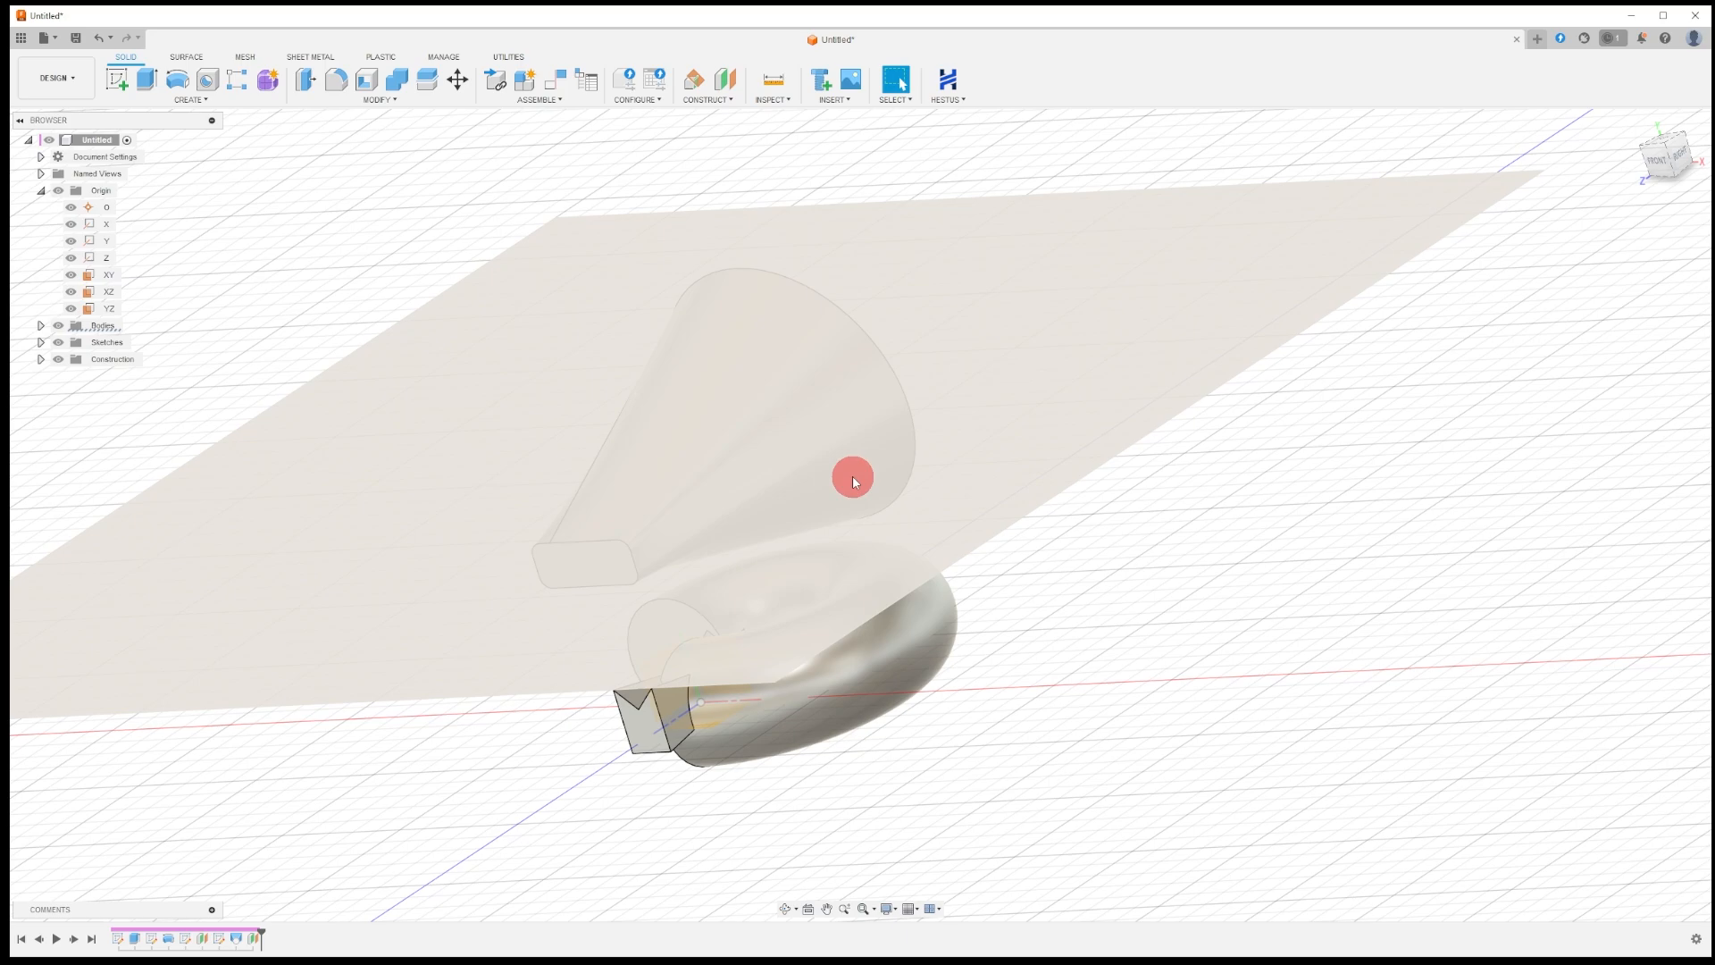
# Start a sketch on the new offset plane, draw a small center-diameter circle centred on the origin, and finish the sketch.
pyautogui.click(1641, 147)
pyautogui.click(1653, 142)
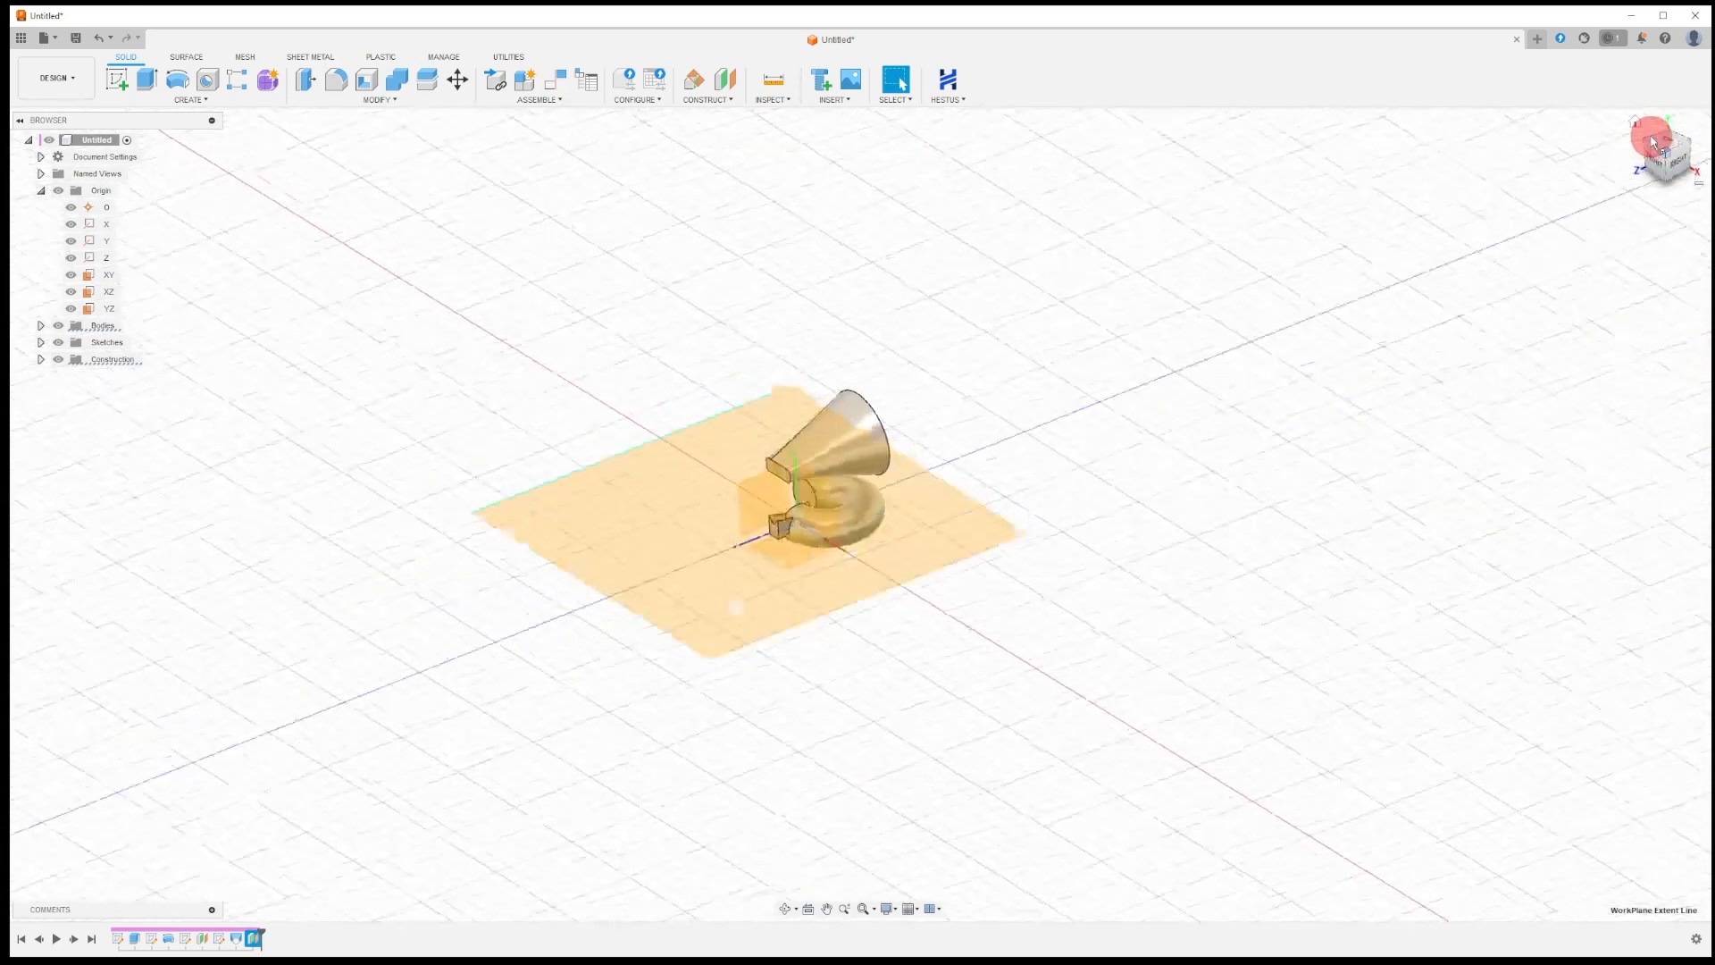
pyautogui.click(909, 518)
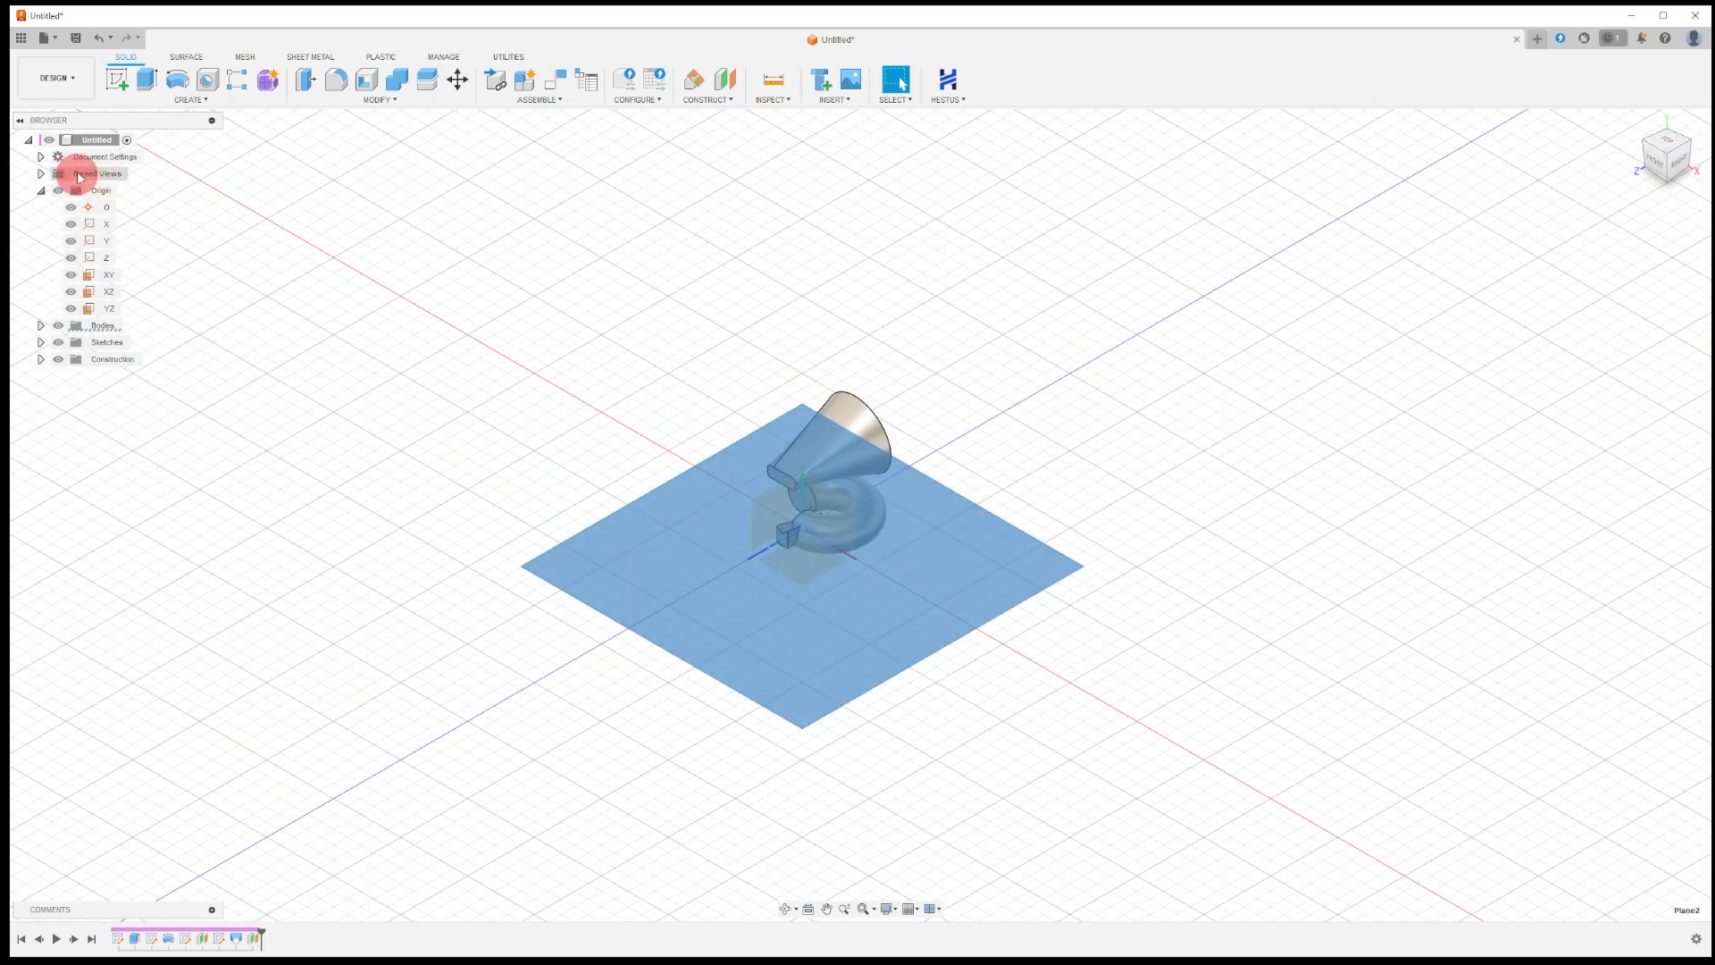
pyautogui.click(114, 79)
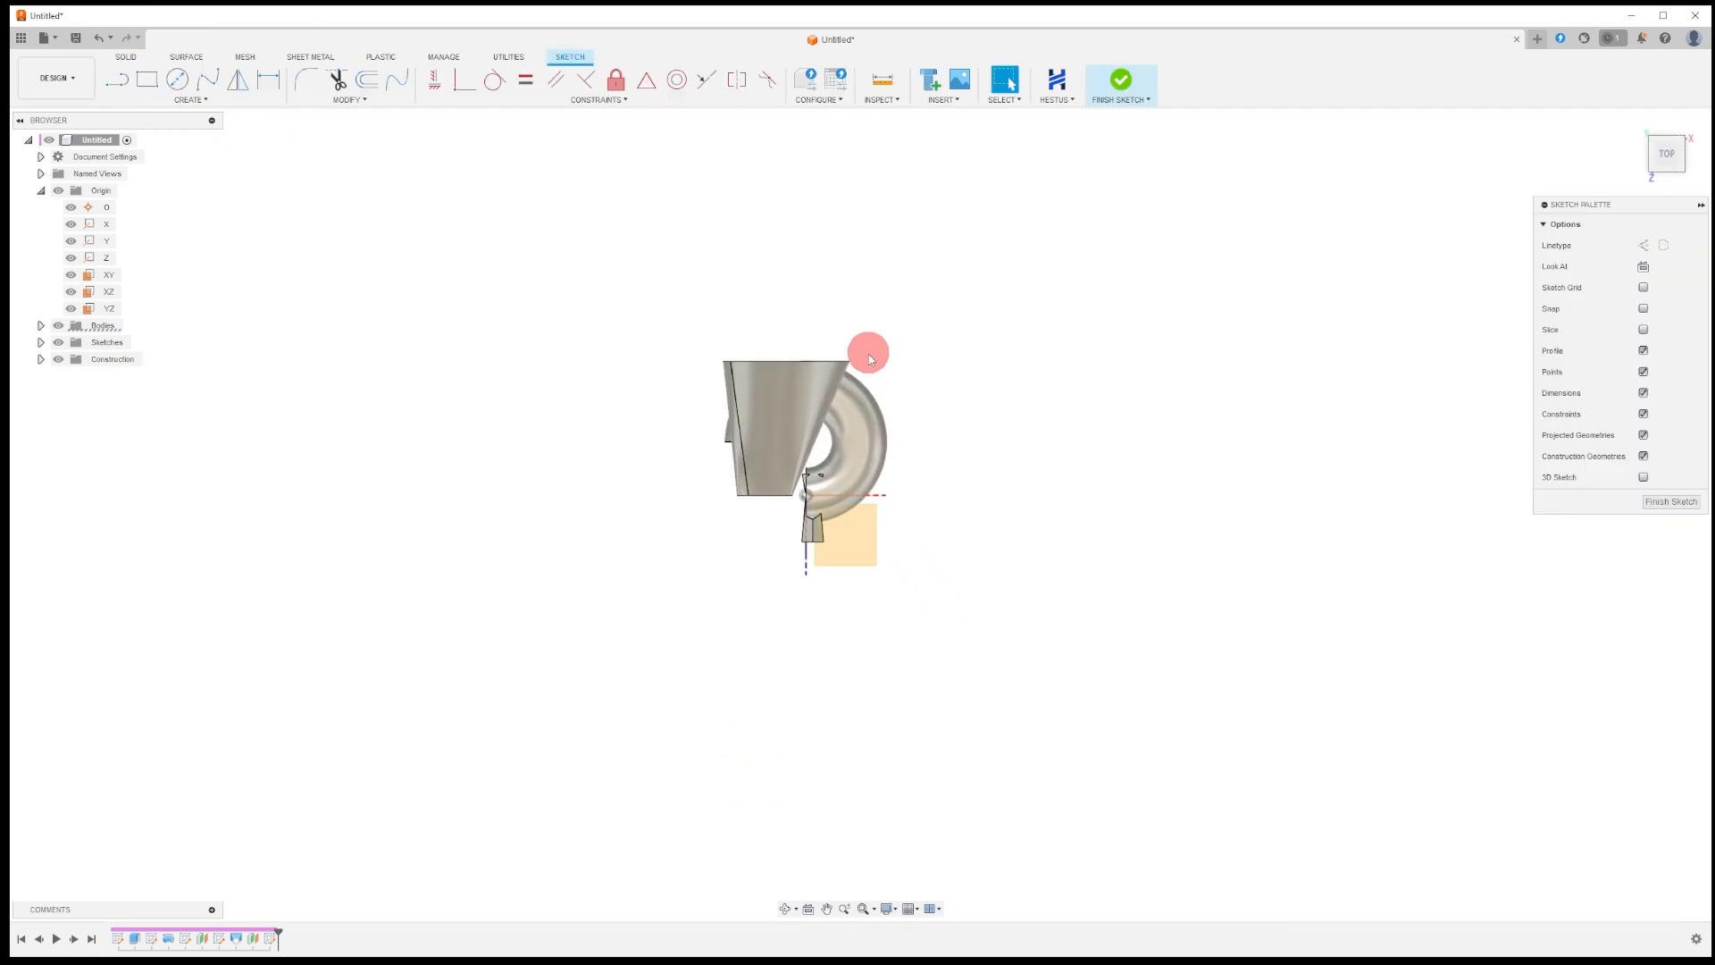
pyautogui.scroll(5, 857, 429)
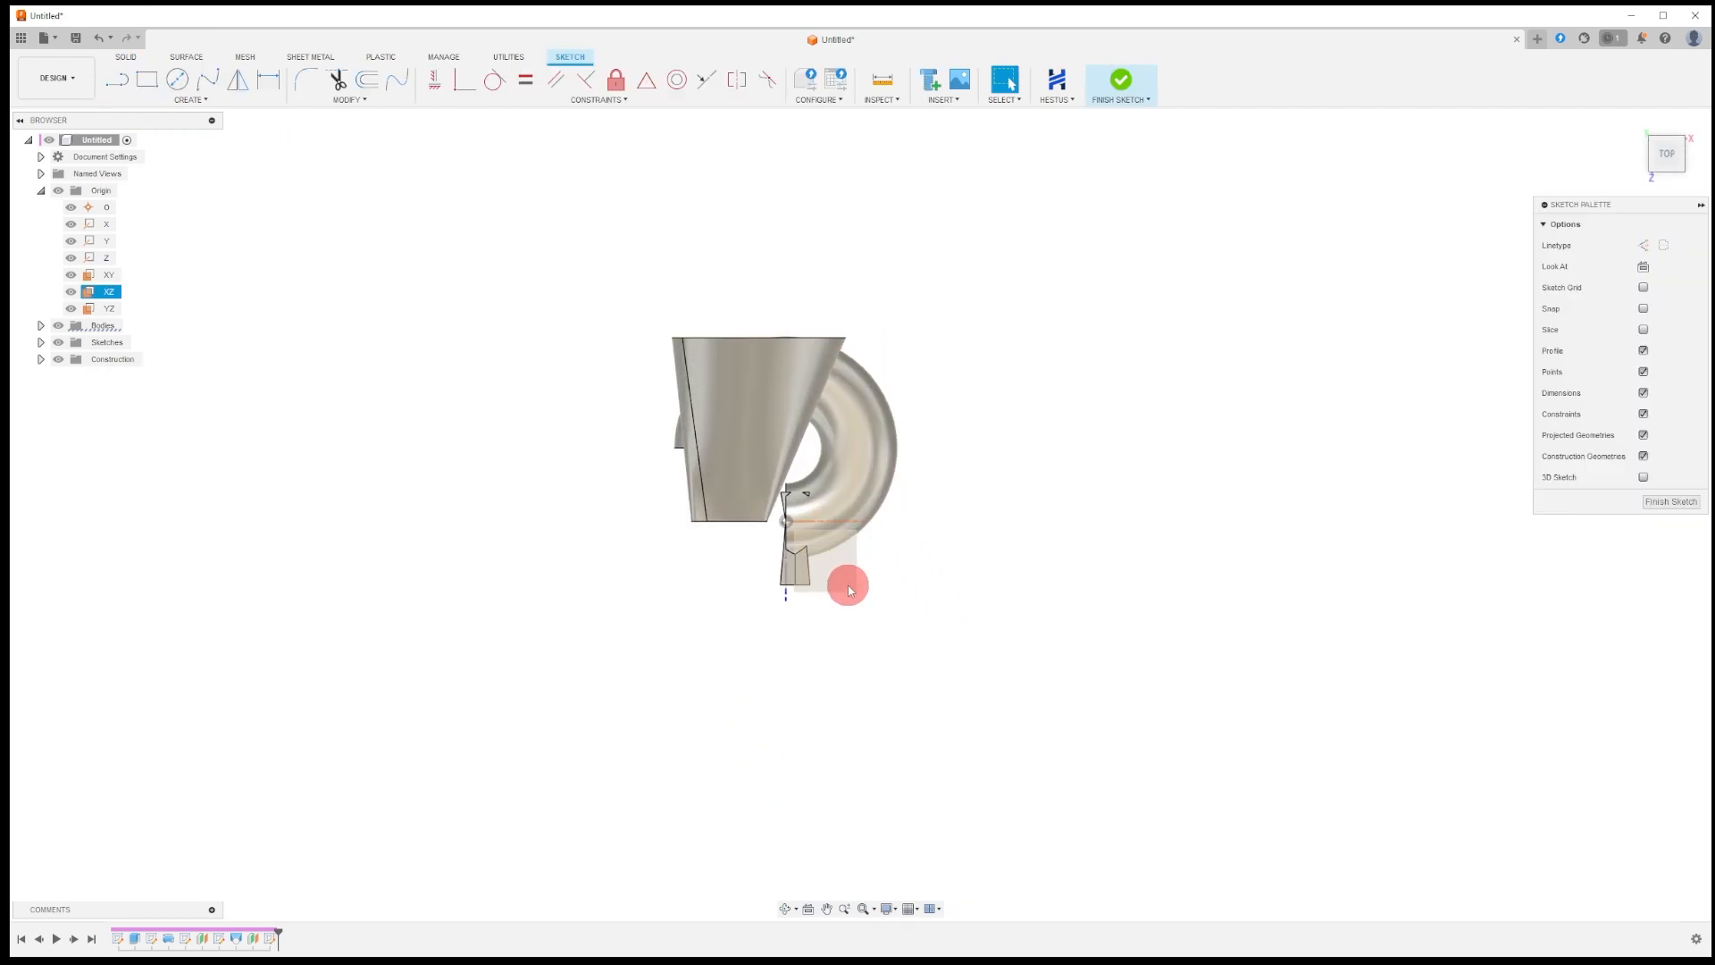
pyautogui.click(174, 89)
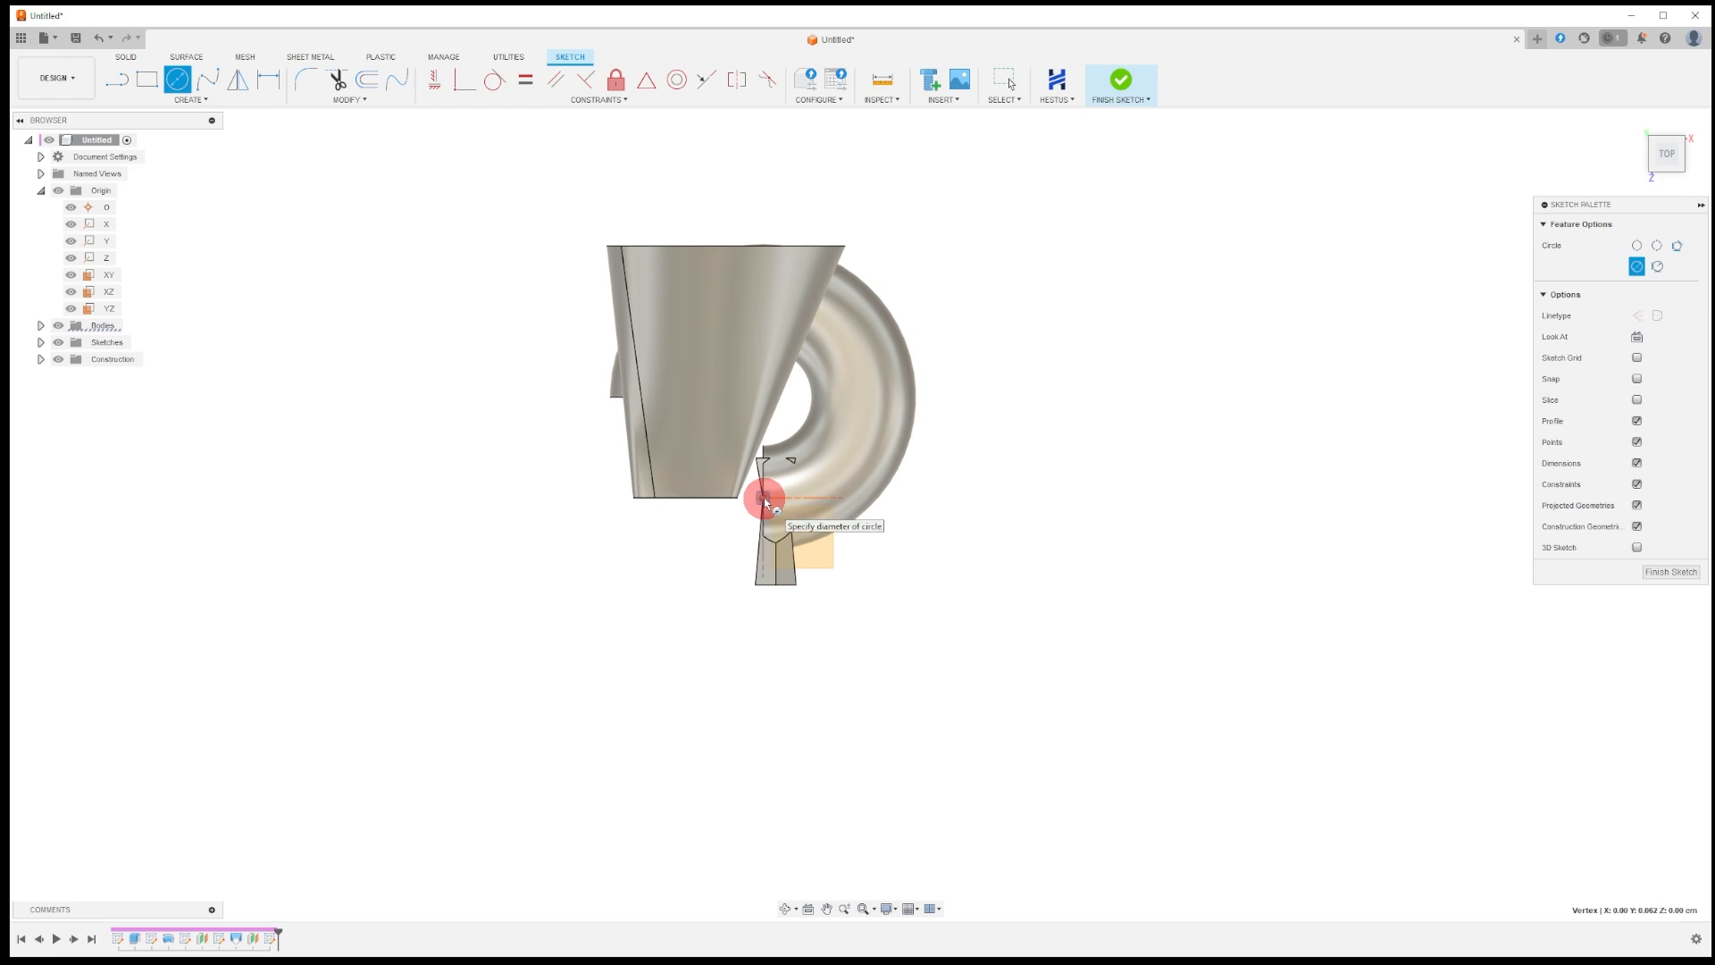
pyautogui.click(790, 533)
pyautogui.click(1120, 80)
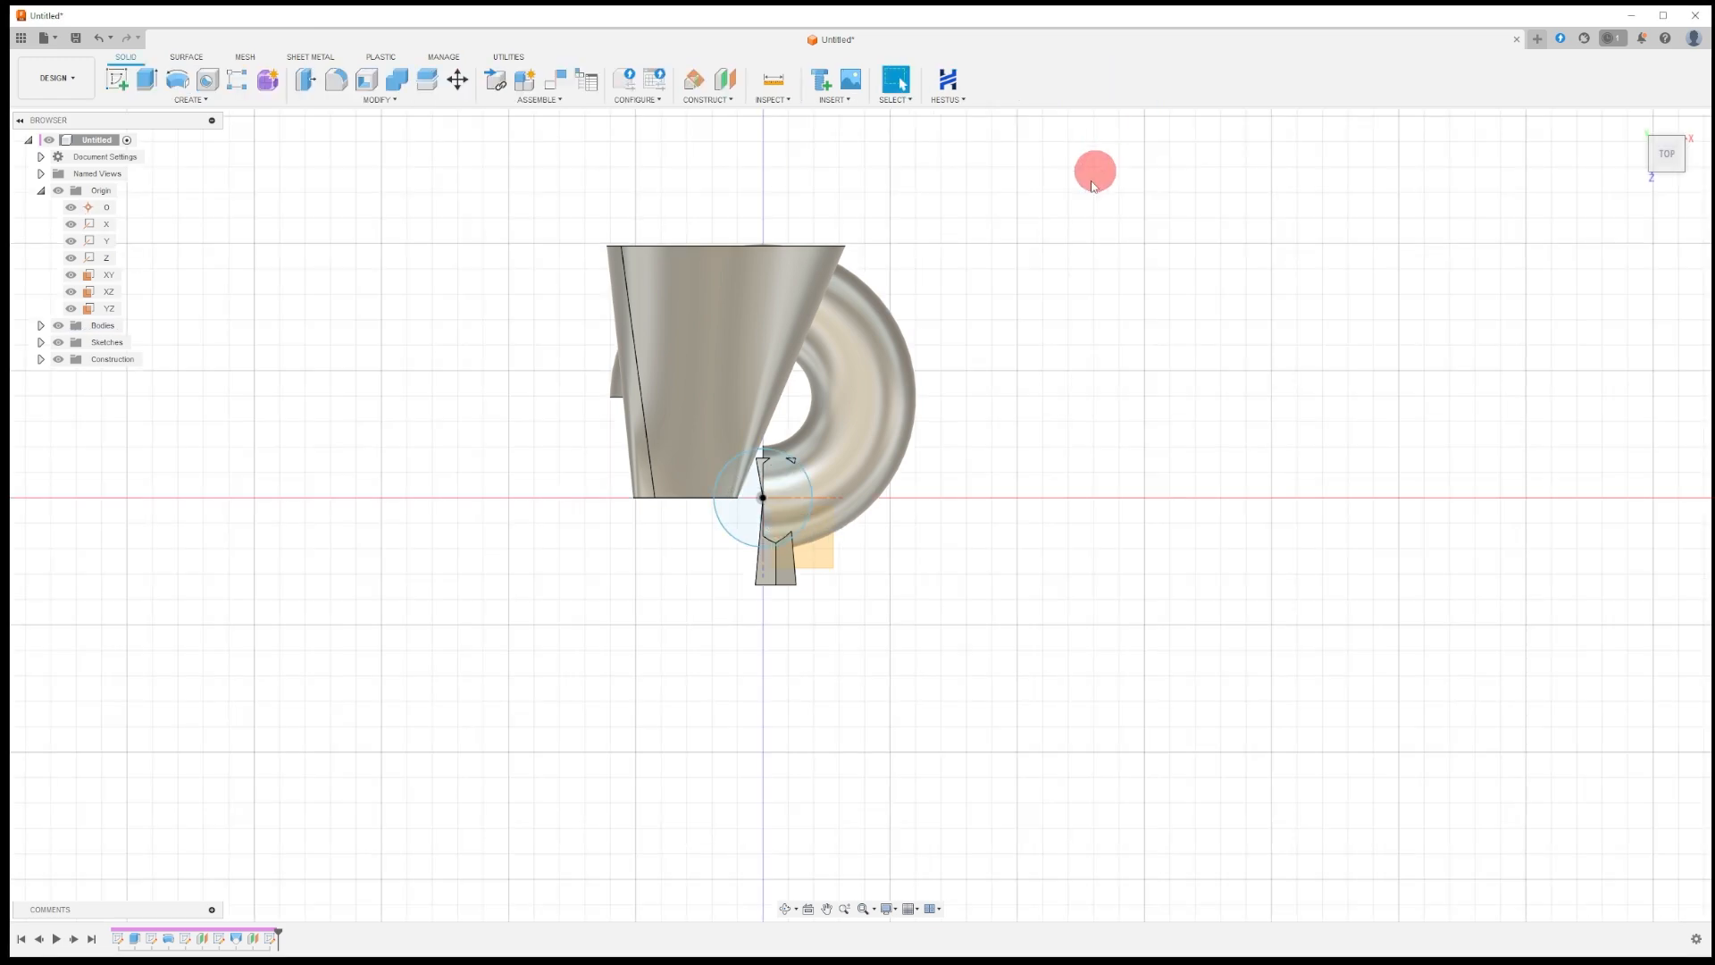
# Resize the circle above the bodies freehand by its edge, giving it a moderately larger diameter.
pyautogui.click(784, 908)
pyautogui.moveTo(822, 593)
pyautogui.mouseDown()
pyautogui.moveTo(828, 554)
pyautogui.moveTo(769, 482)
pyautogui.moveTo(738, 474)
pyautogui.moveTo(744, 544)
pyautogui.moveTo(491, 662)
pyautogui.mouseUp()
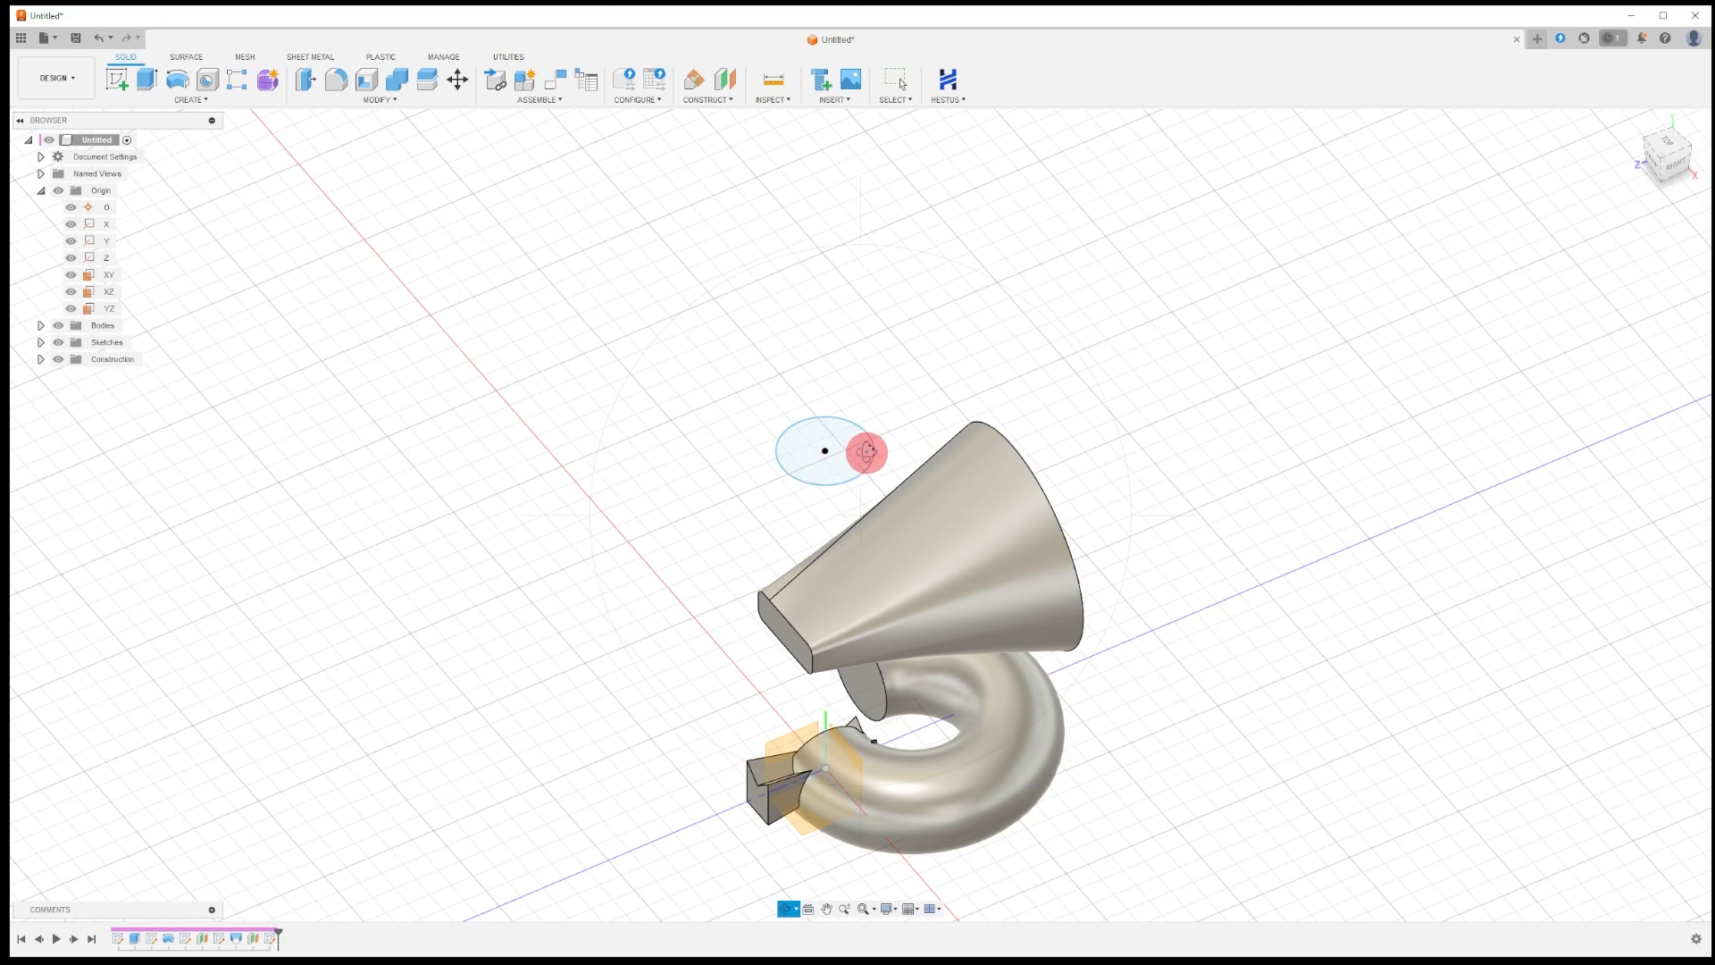
pyautogui.press('Escape')
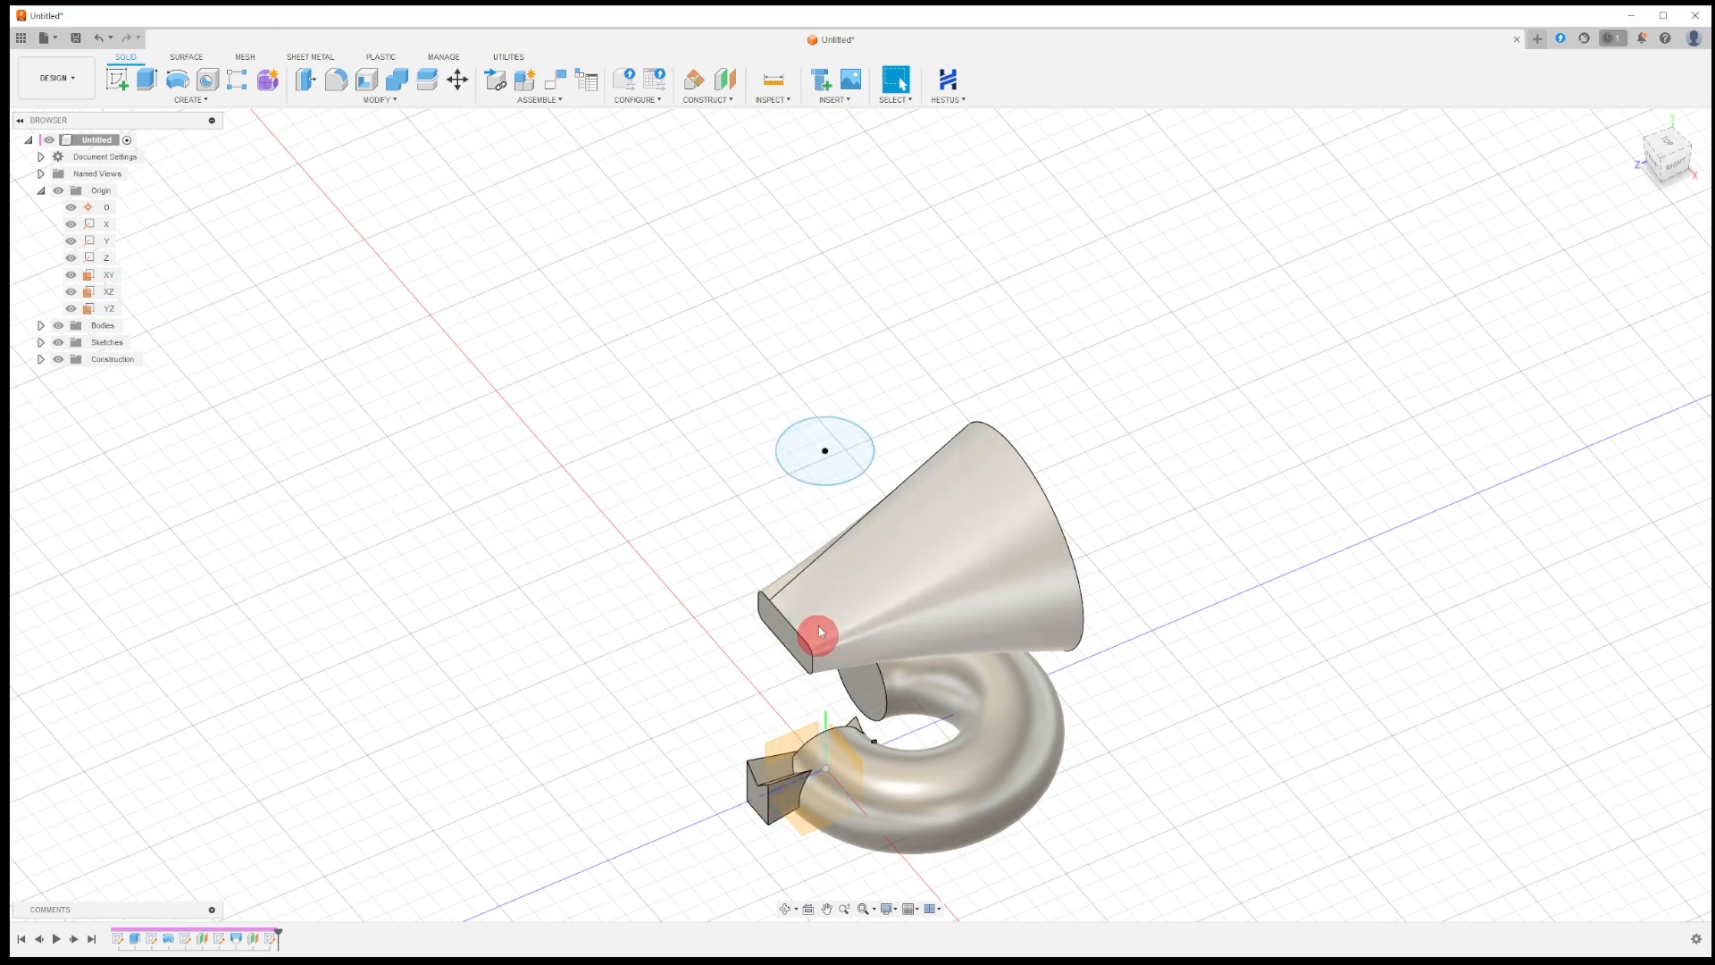
pyautogui.click(839, 453)
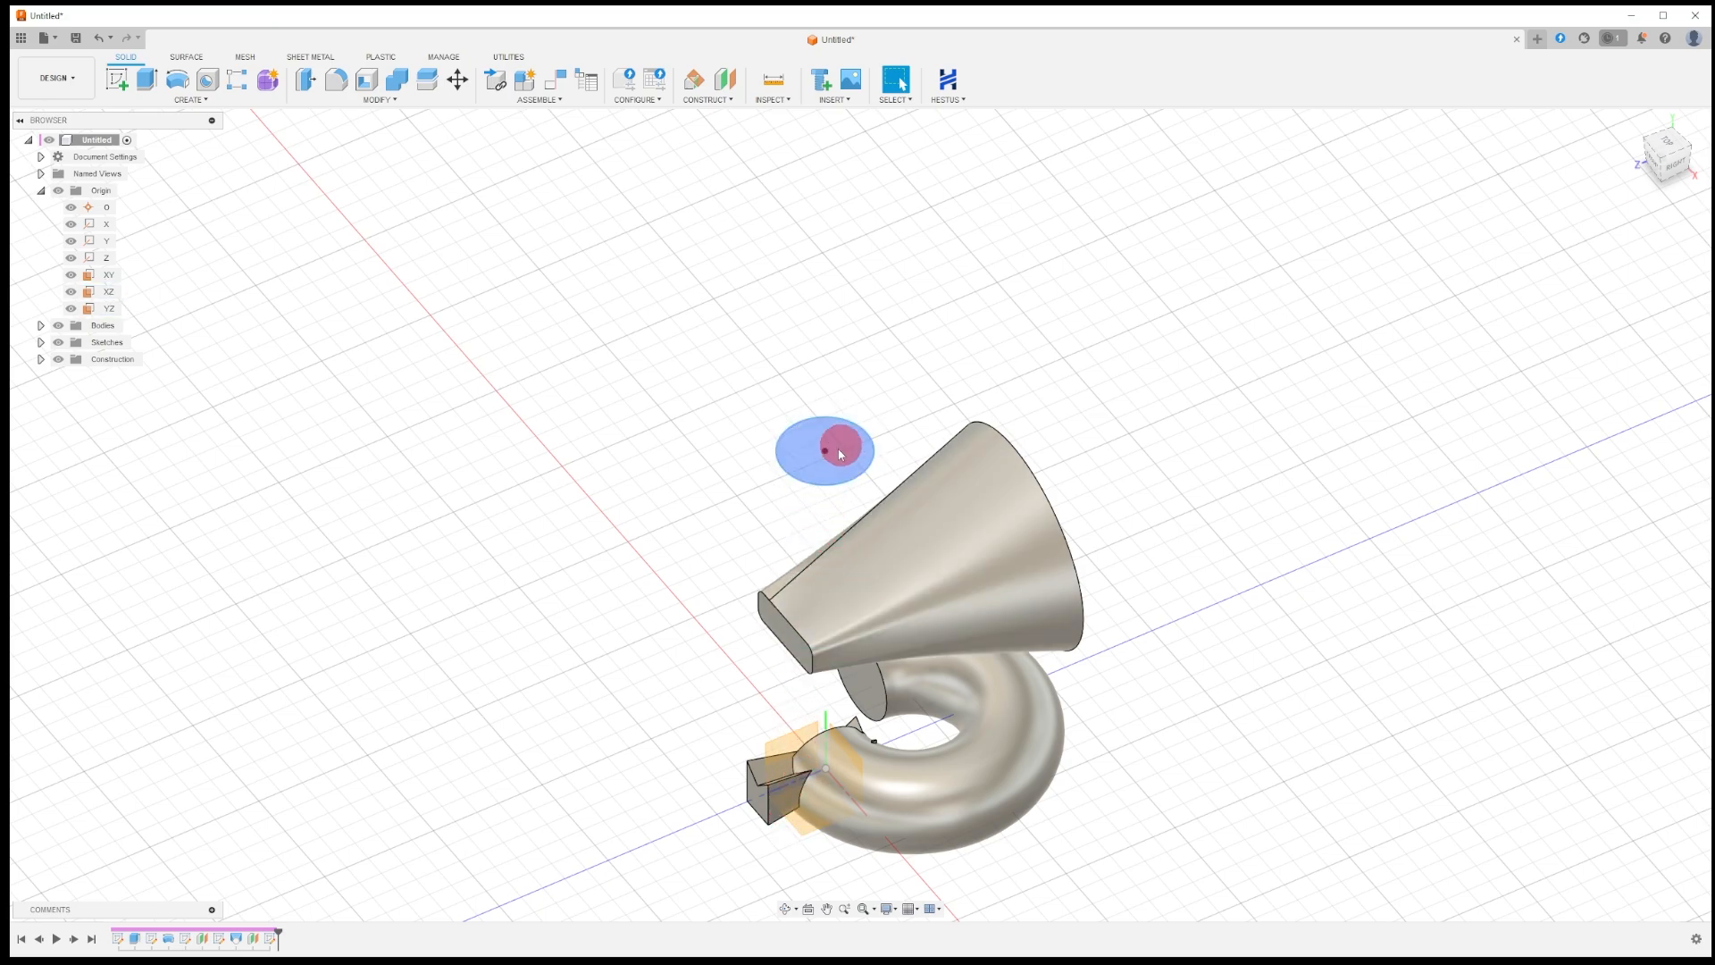
pyautogui.click(824, 453)
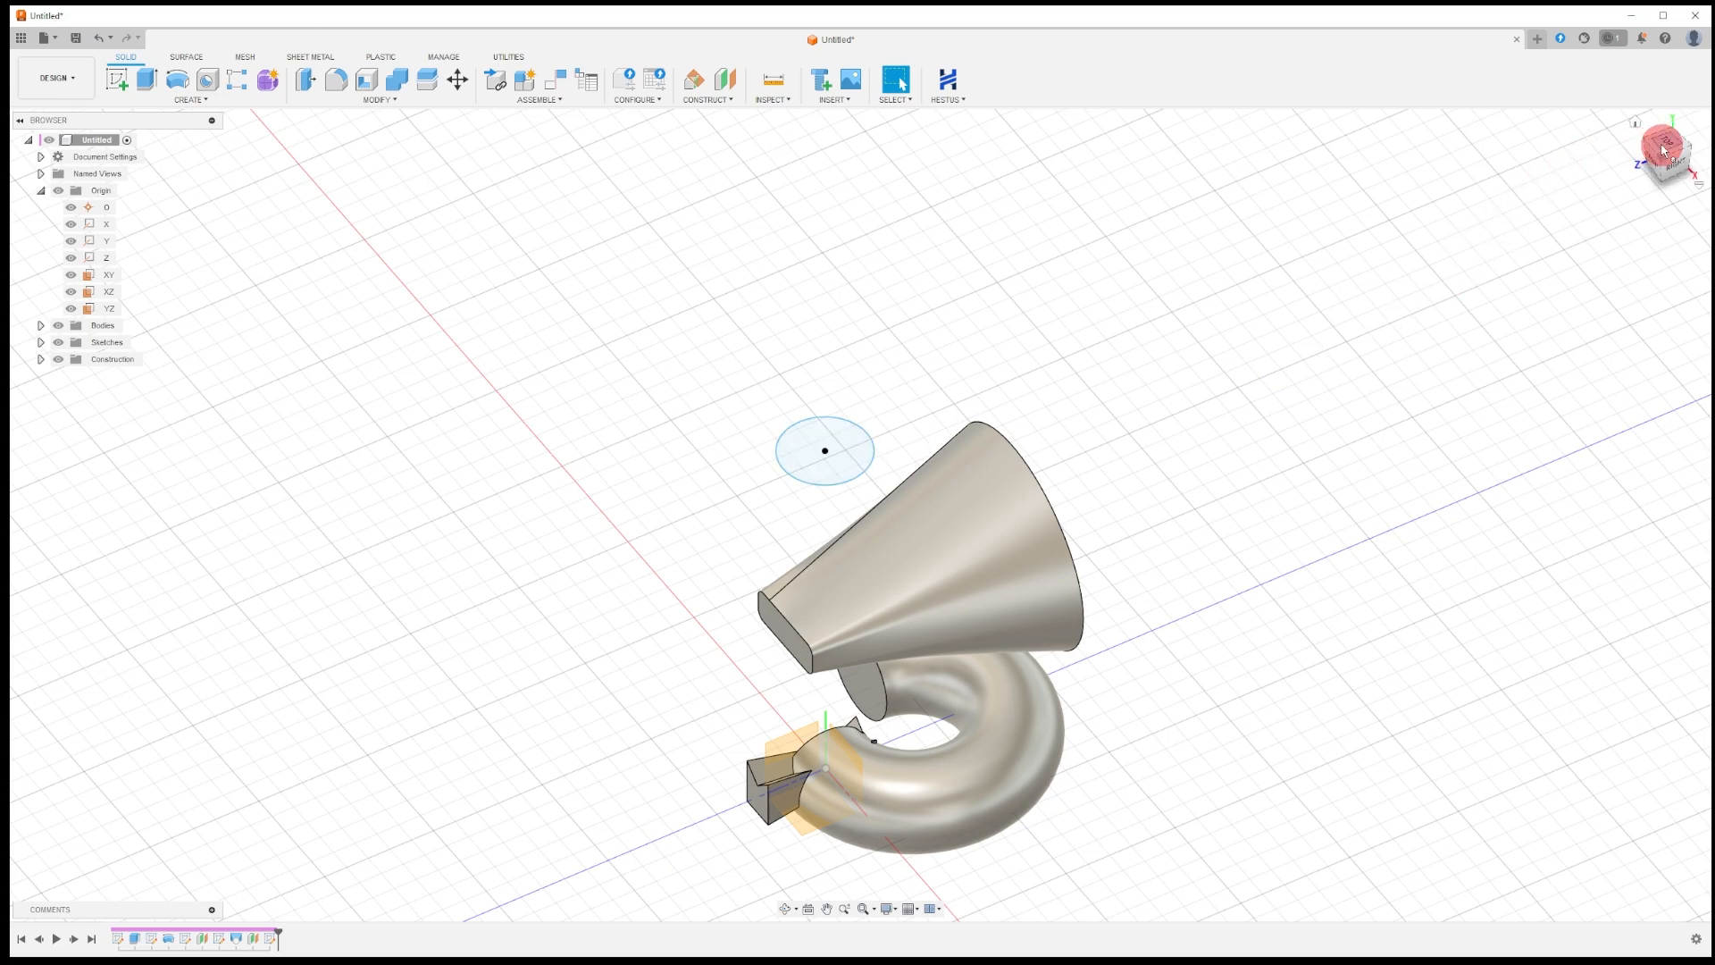
pyautogui.click(1664, 147)
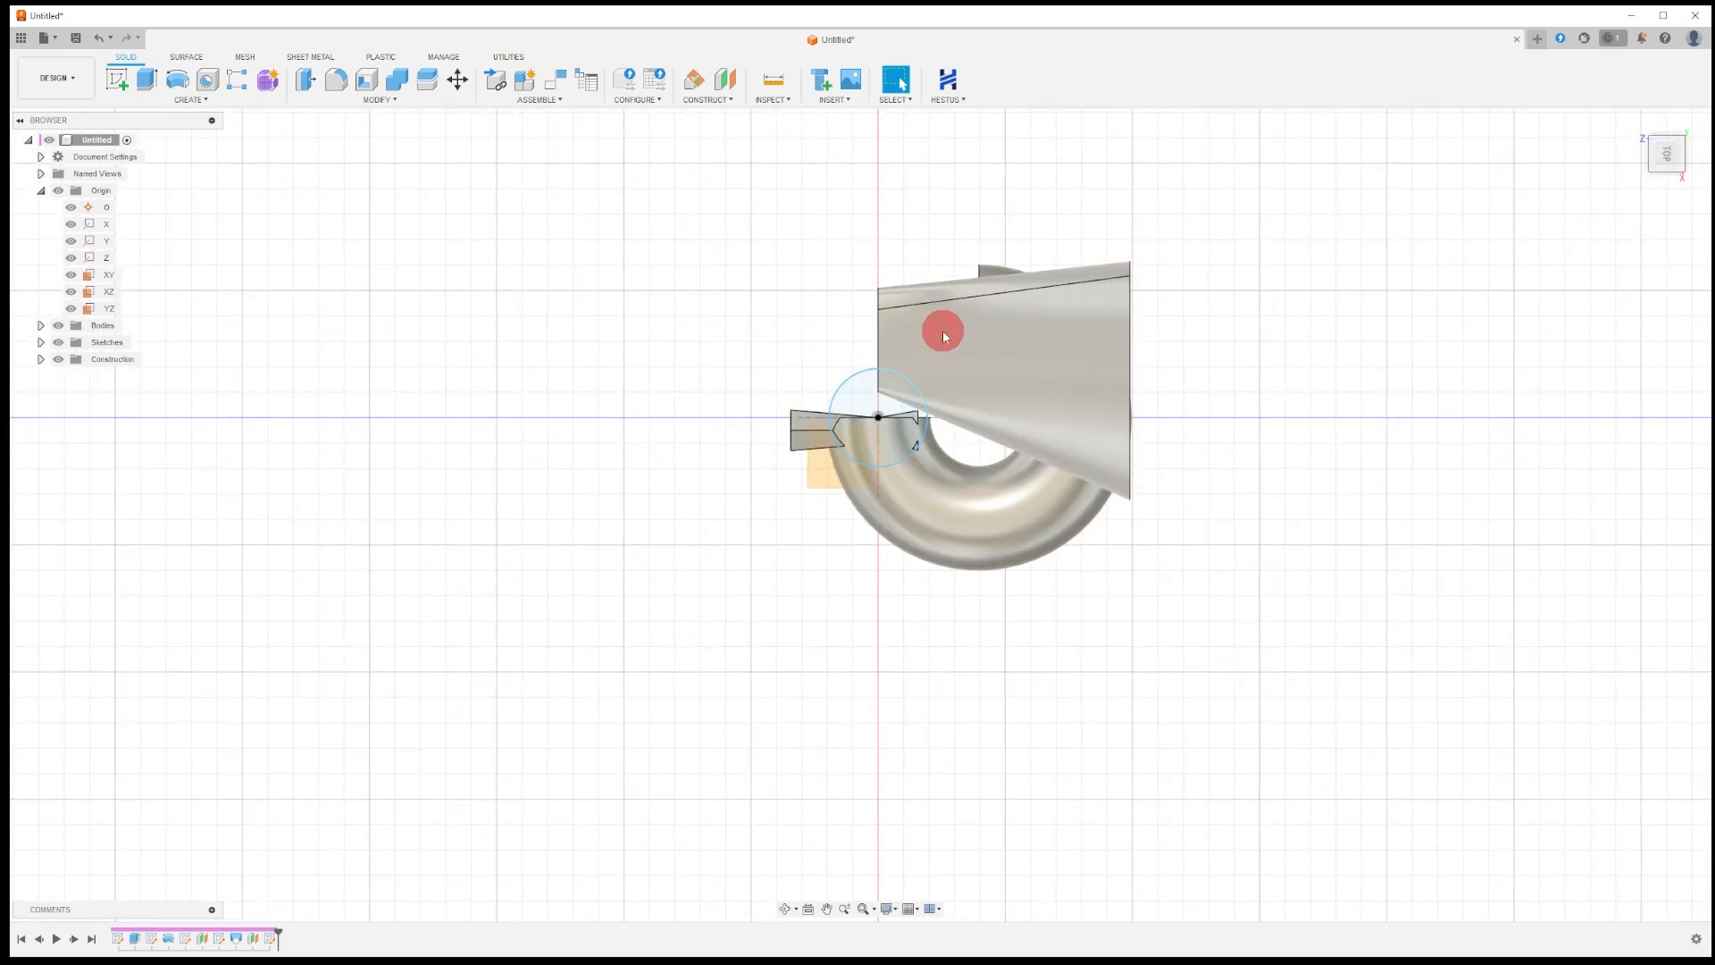
pyautogui.moveTo(925, 404)
pyautogui.mouseDown()
pyautogui.moveTo(1117, 310)
pyautogui.moveTo(1110, 337)
pyautogui.moveTo(935, 393)
pyautogui.mouseUp()
pyautogui.keyDown('shift'); pyautogui.moveTo(935, 393); pyautogui.dragTo(773, 432, button='middle'); pyautogui.keyUp('shift')
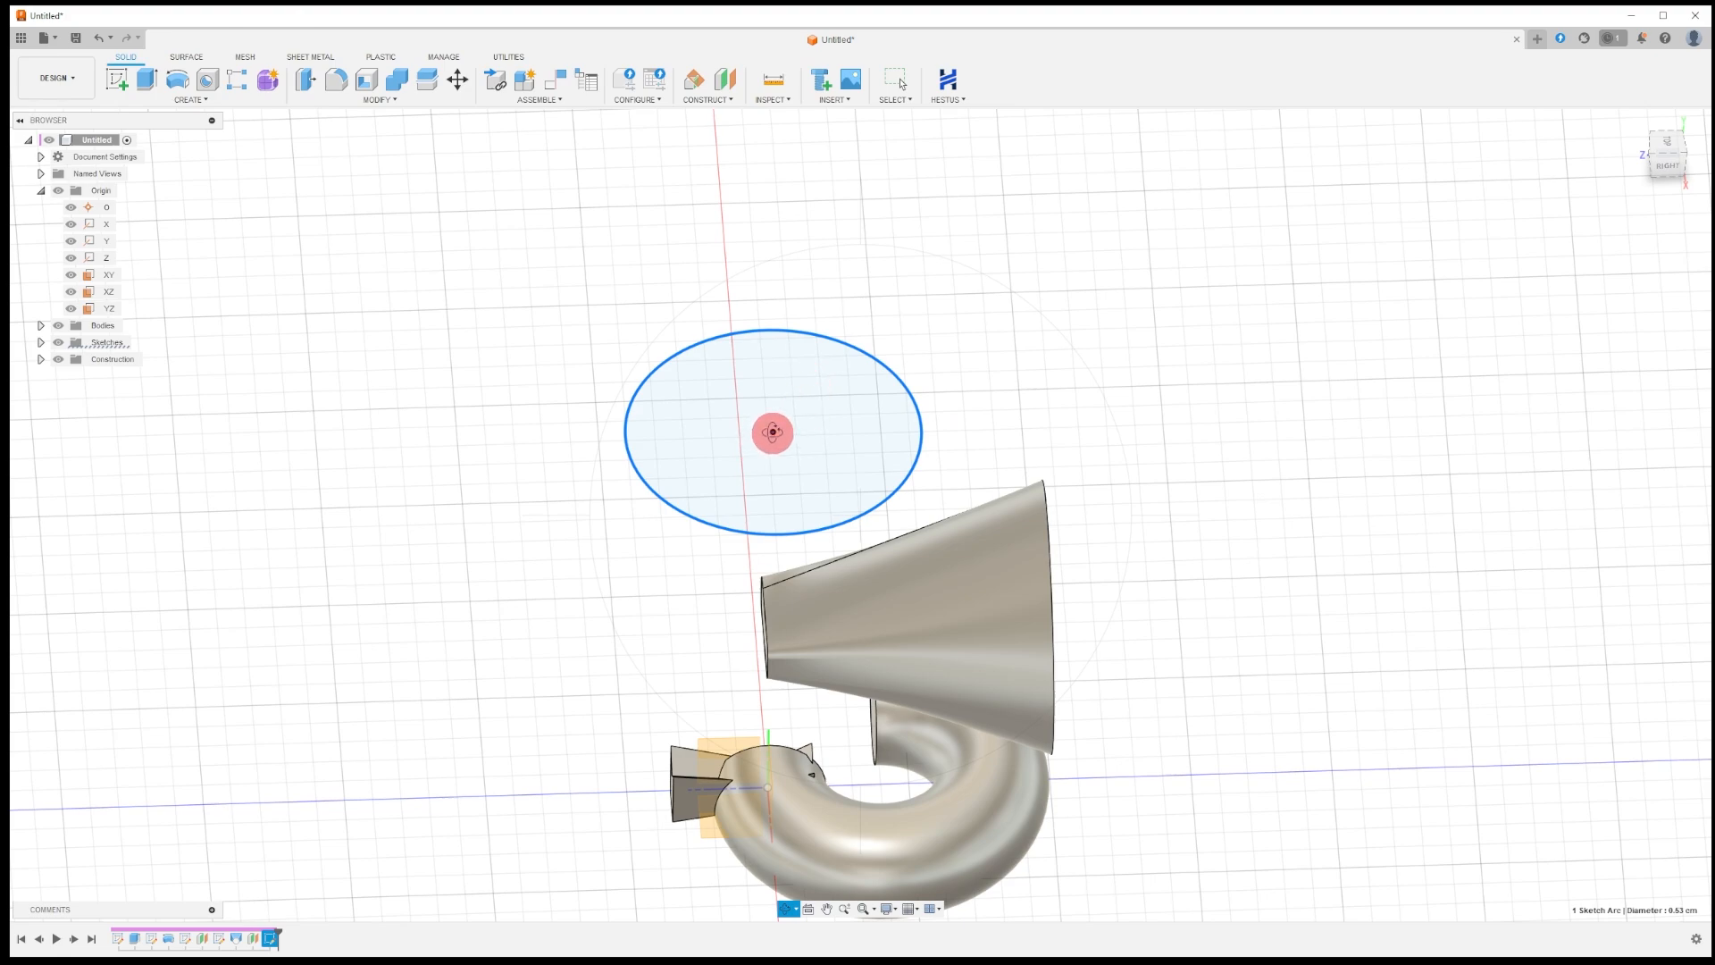
pyautogui.press('Escape')
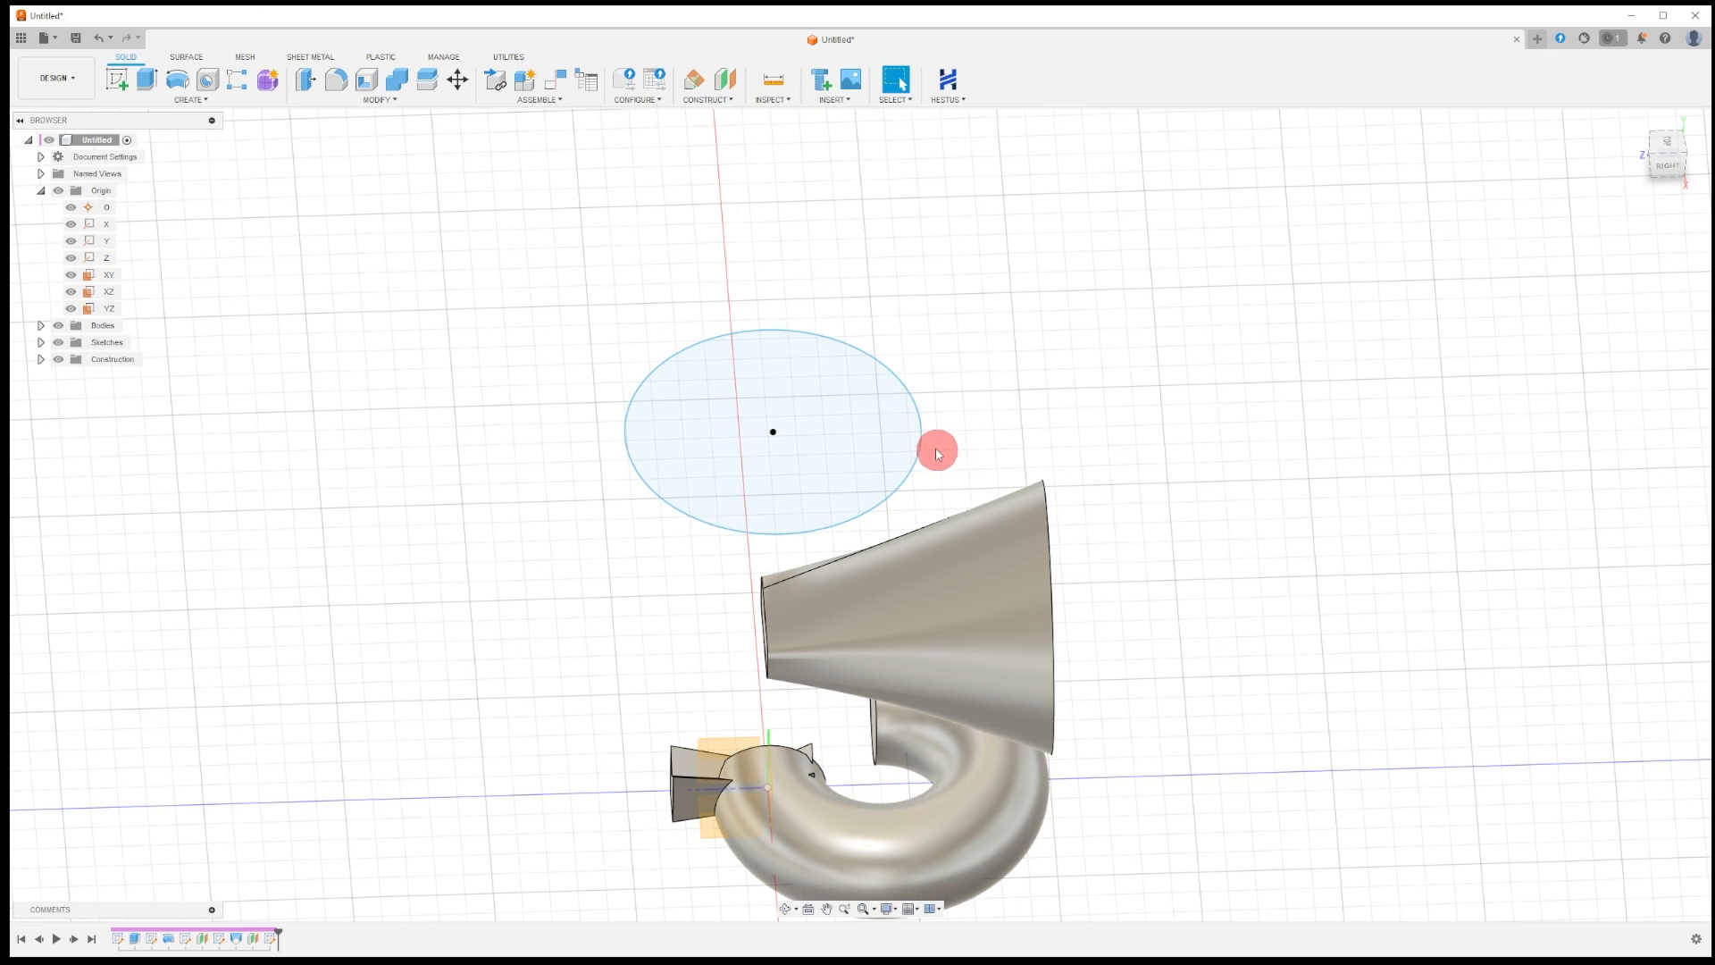
pyautogui.moveTo(919, 444)
pyautogui.mouseDown()
pyautogui.moveTo(1241, 421)
pyautogui.moveTo(1071, 421)
pyautogui.moveTo(1037, 463)
pyautogui.moveTo(1091, 444)
pyautogui.mouseUp()
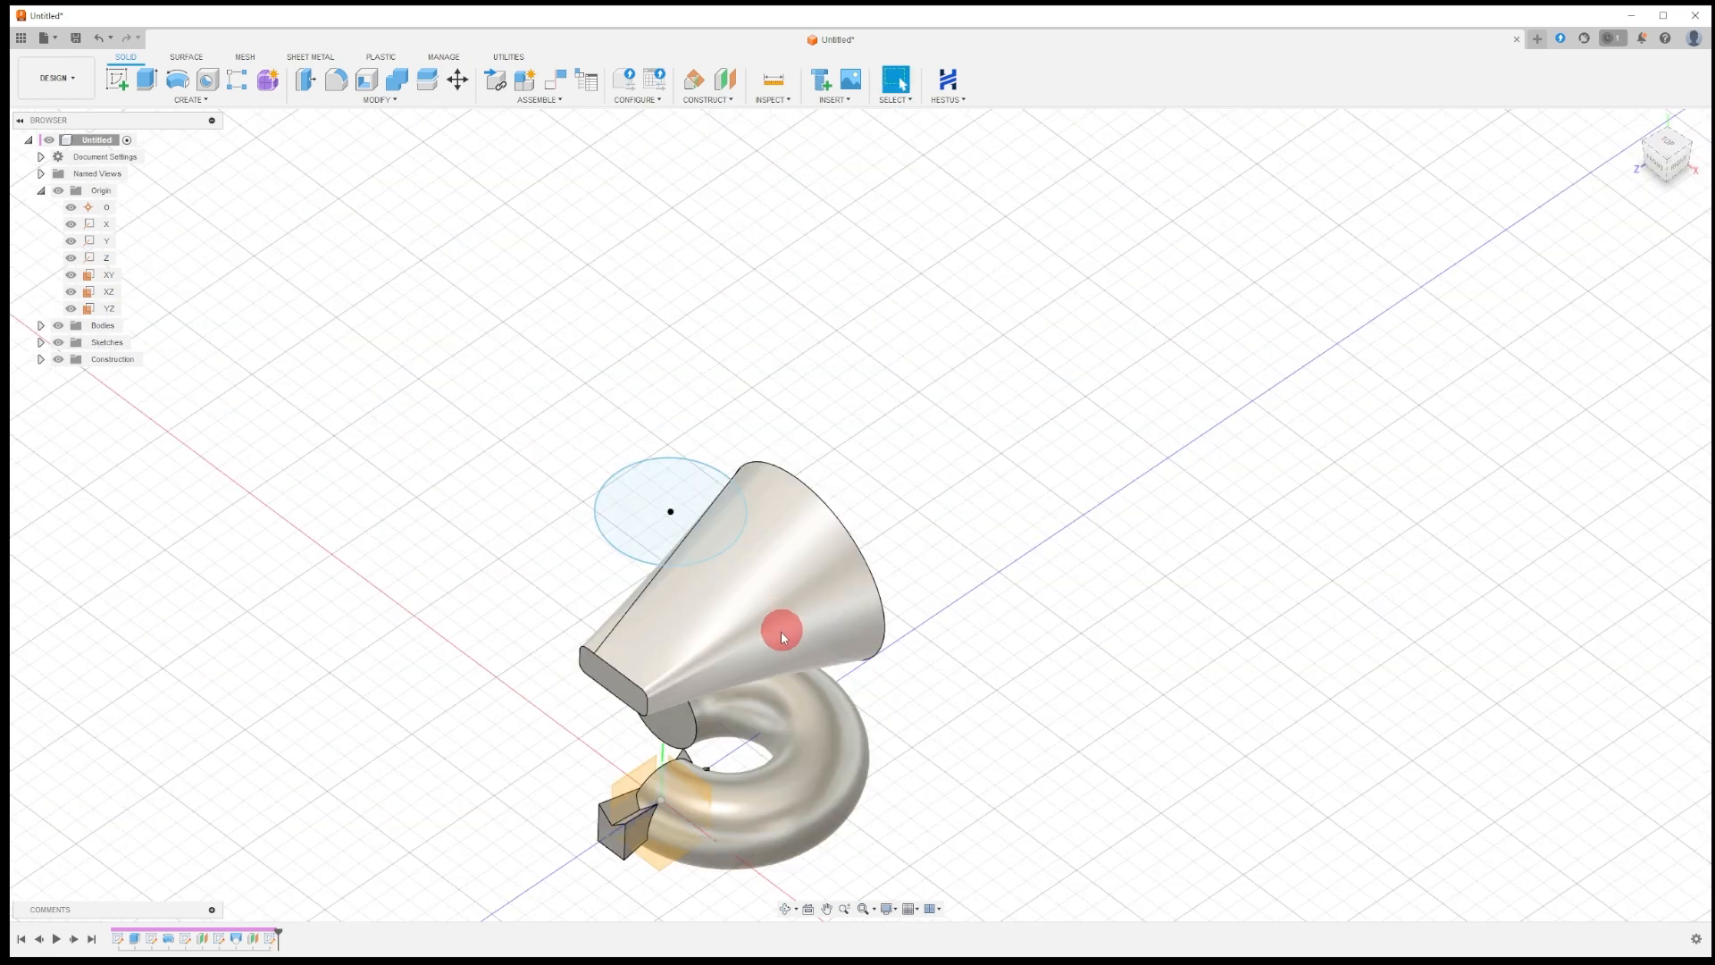
# Start a sketch on the YZ origin plane and begin a fit point spline at the centre of the circle above the bodies.
pyautogui.click(638, 790)
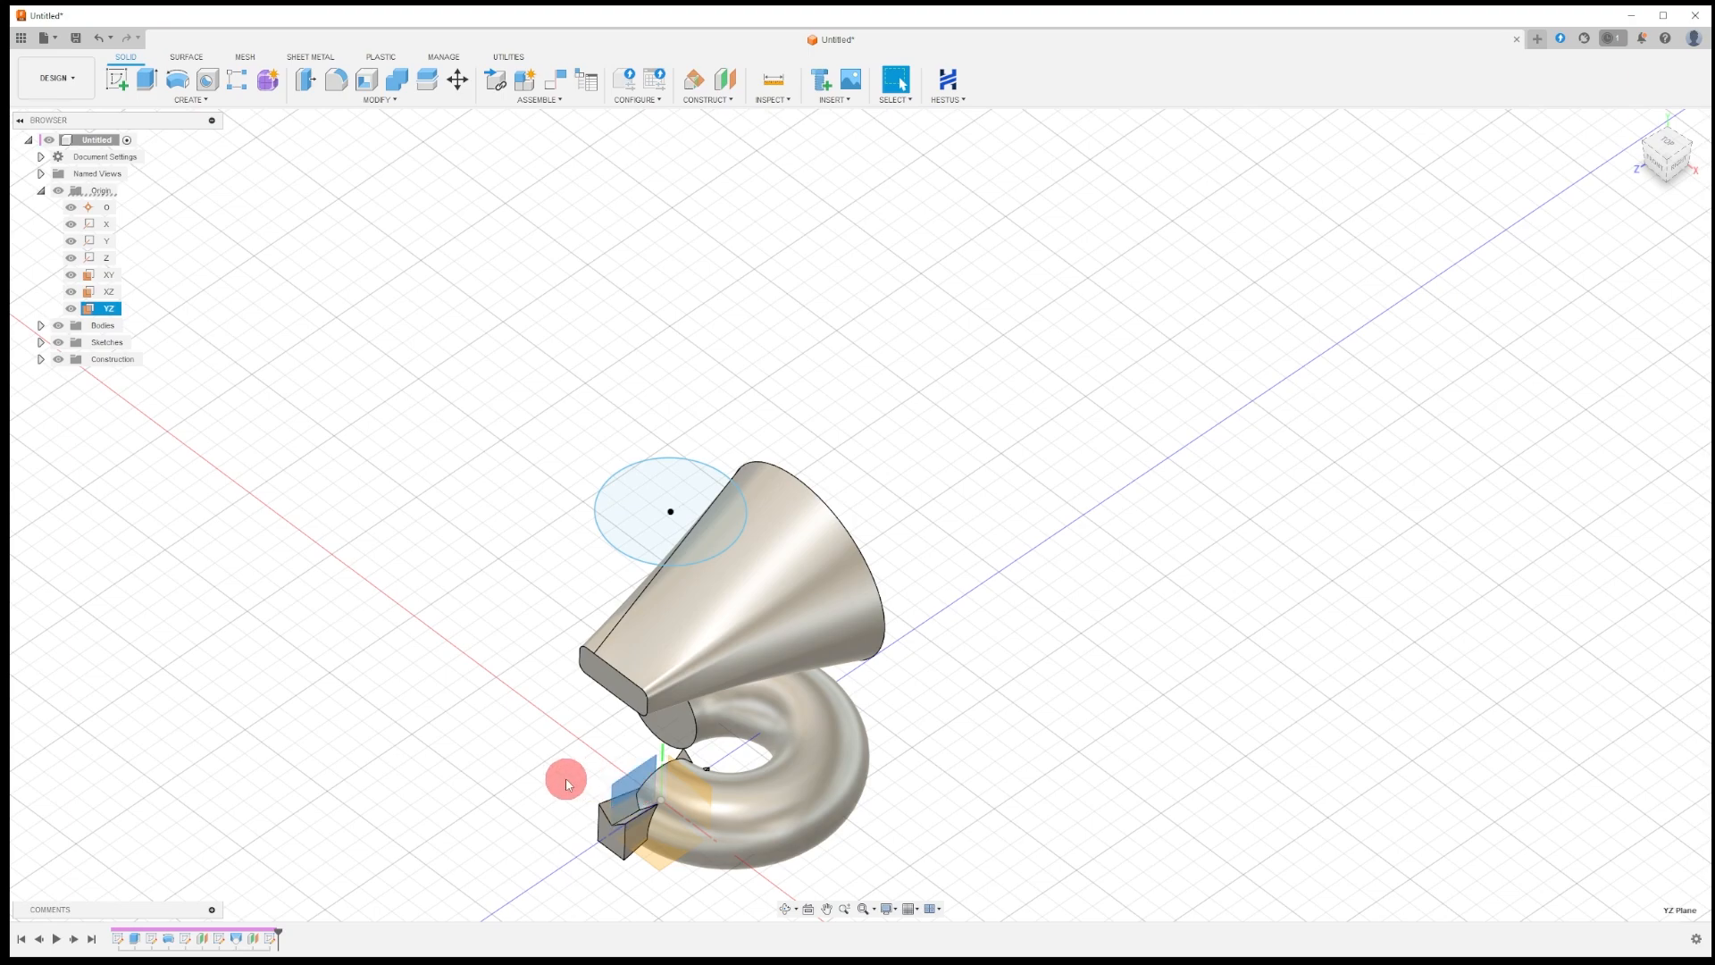
pyautogui.click(121, 88)
pyautogui.click(204, 85)
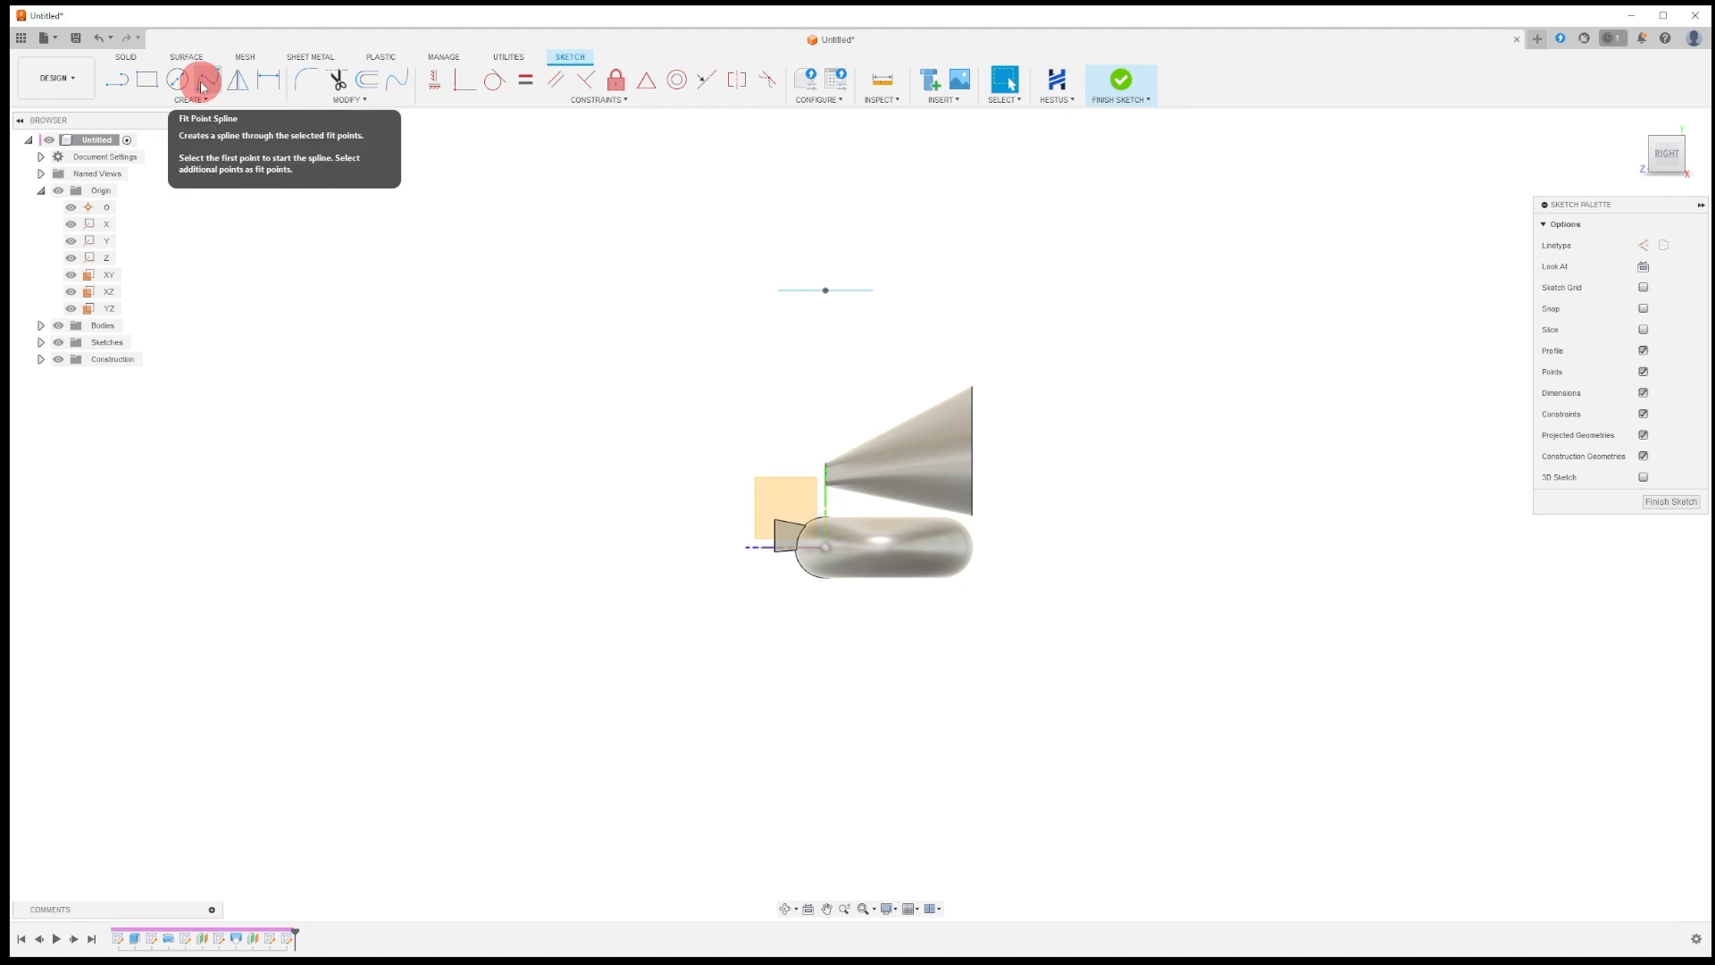
pyautogui.click(760, 343)
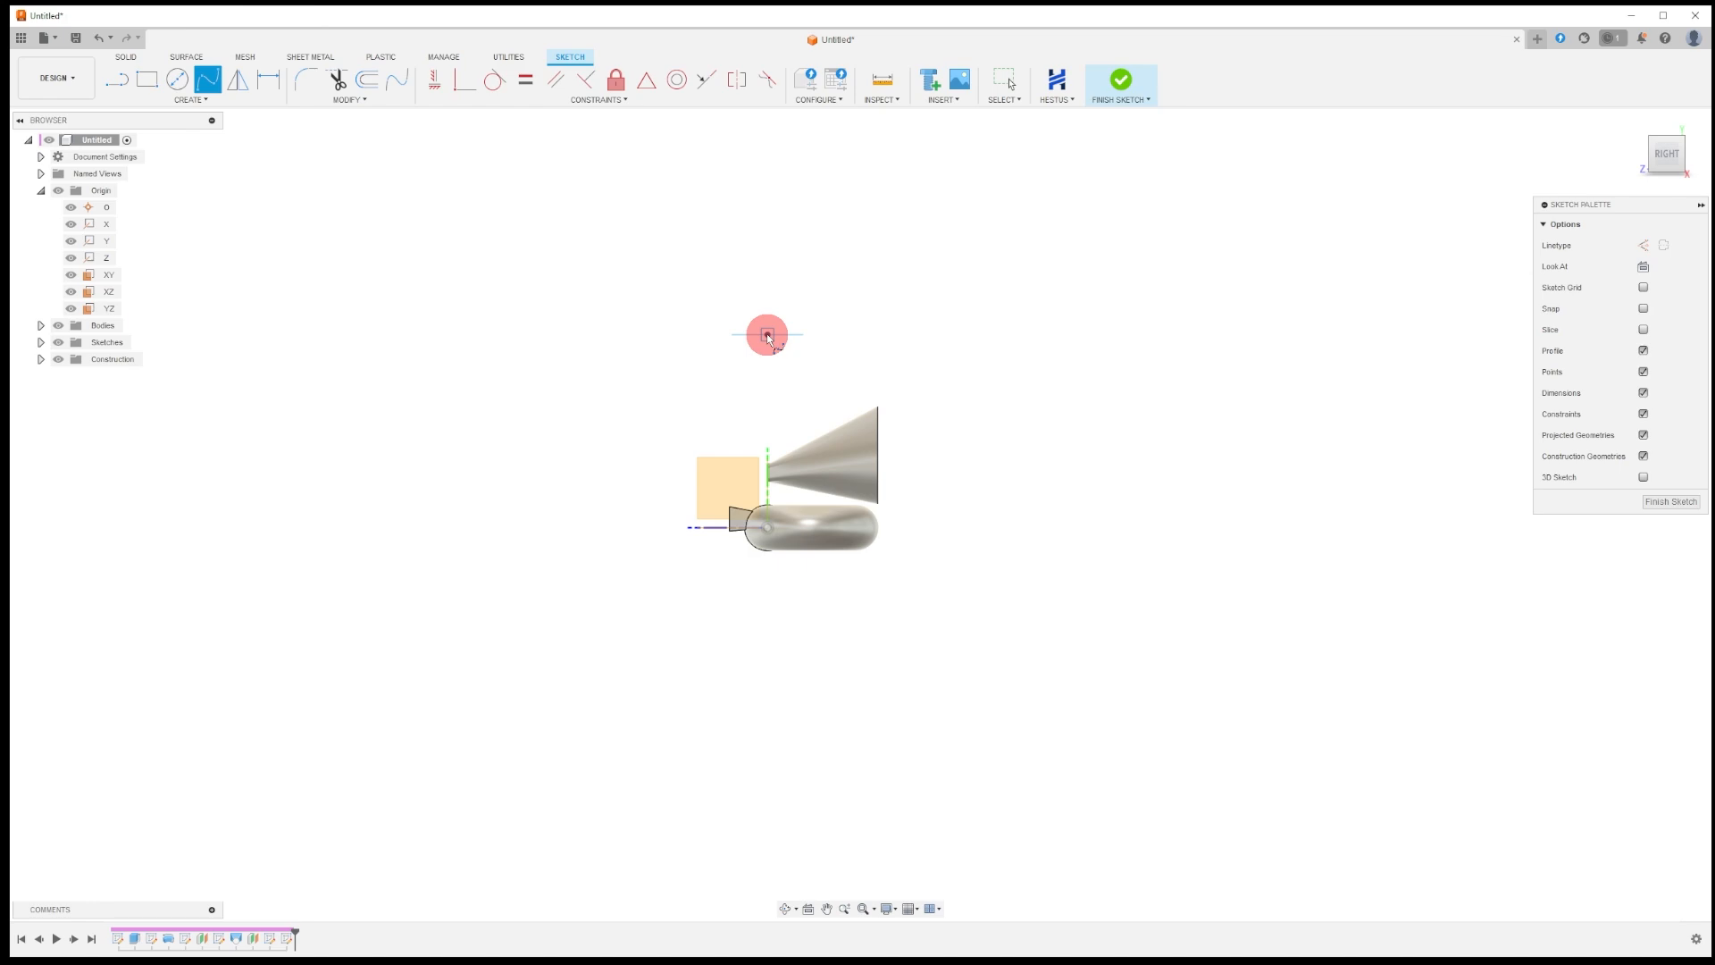
pyautogui.scroll(4, 768, 338)
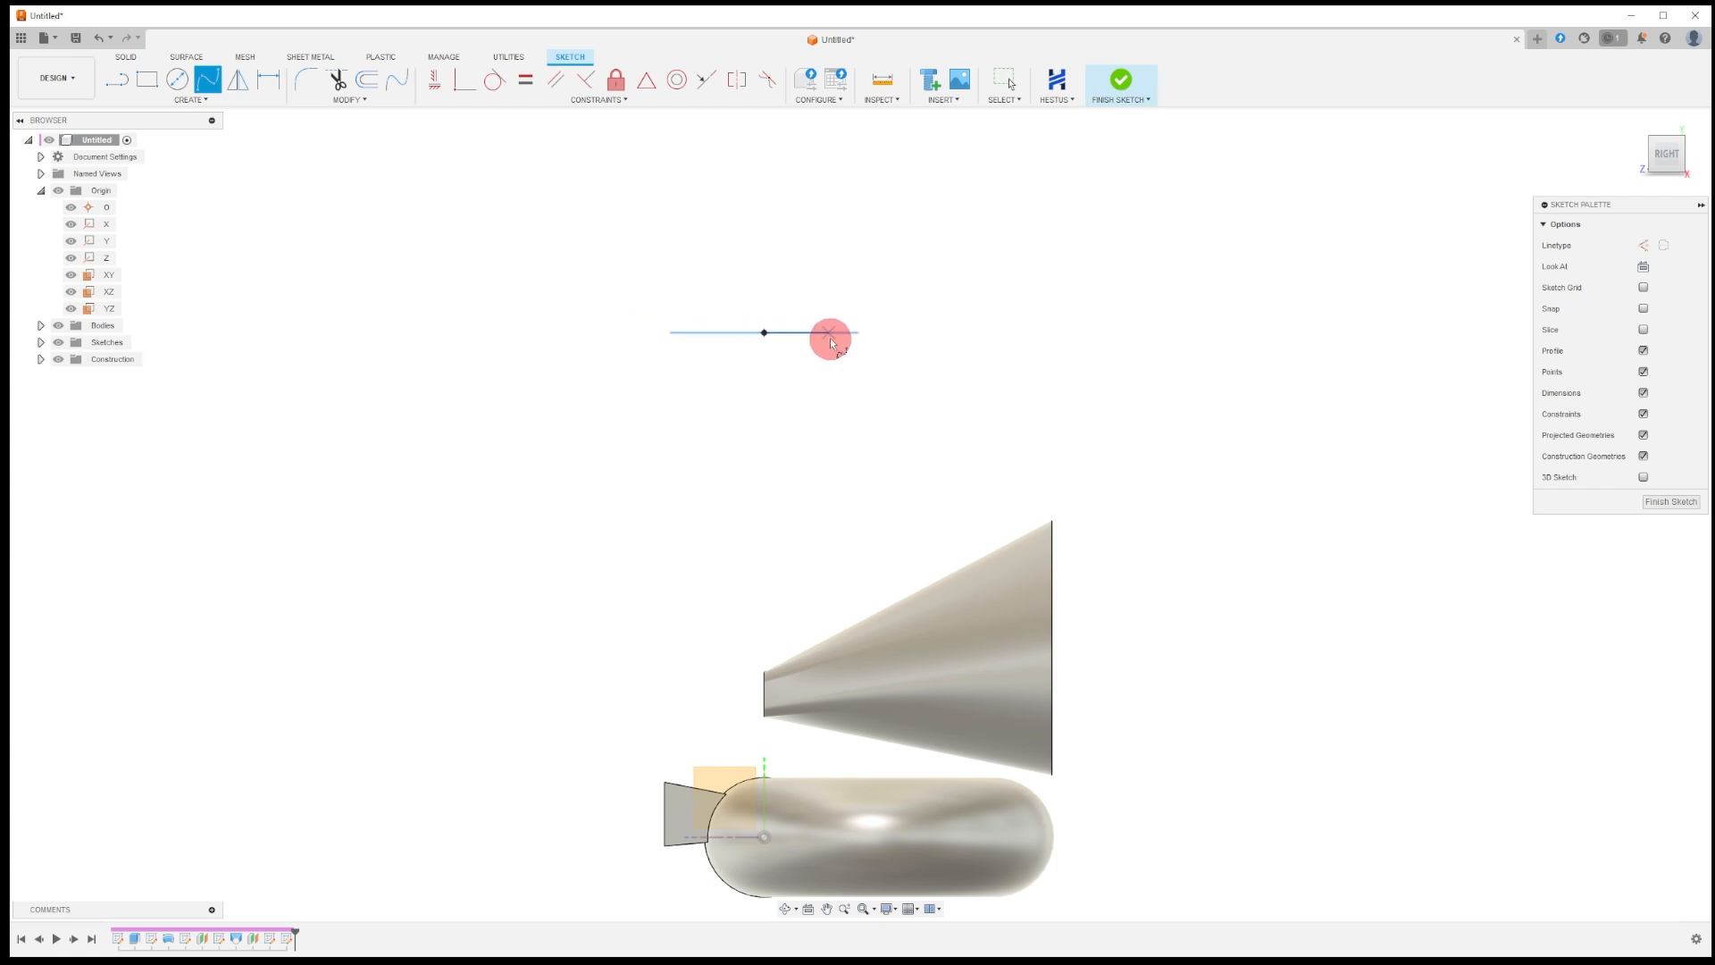
pyautogui.click(786, 909)
pyautogui.moveTo(811, 443); pyautogui.dragTo(676, 184)
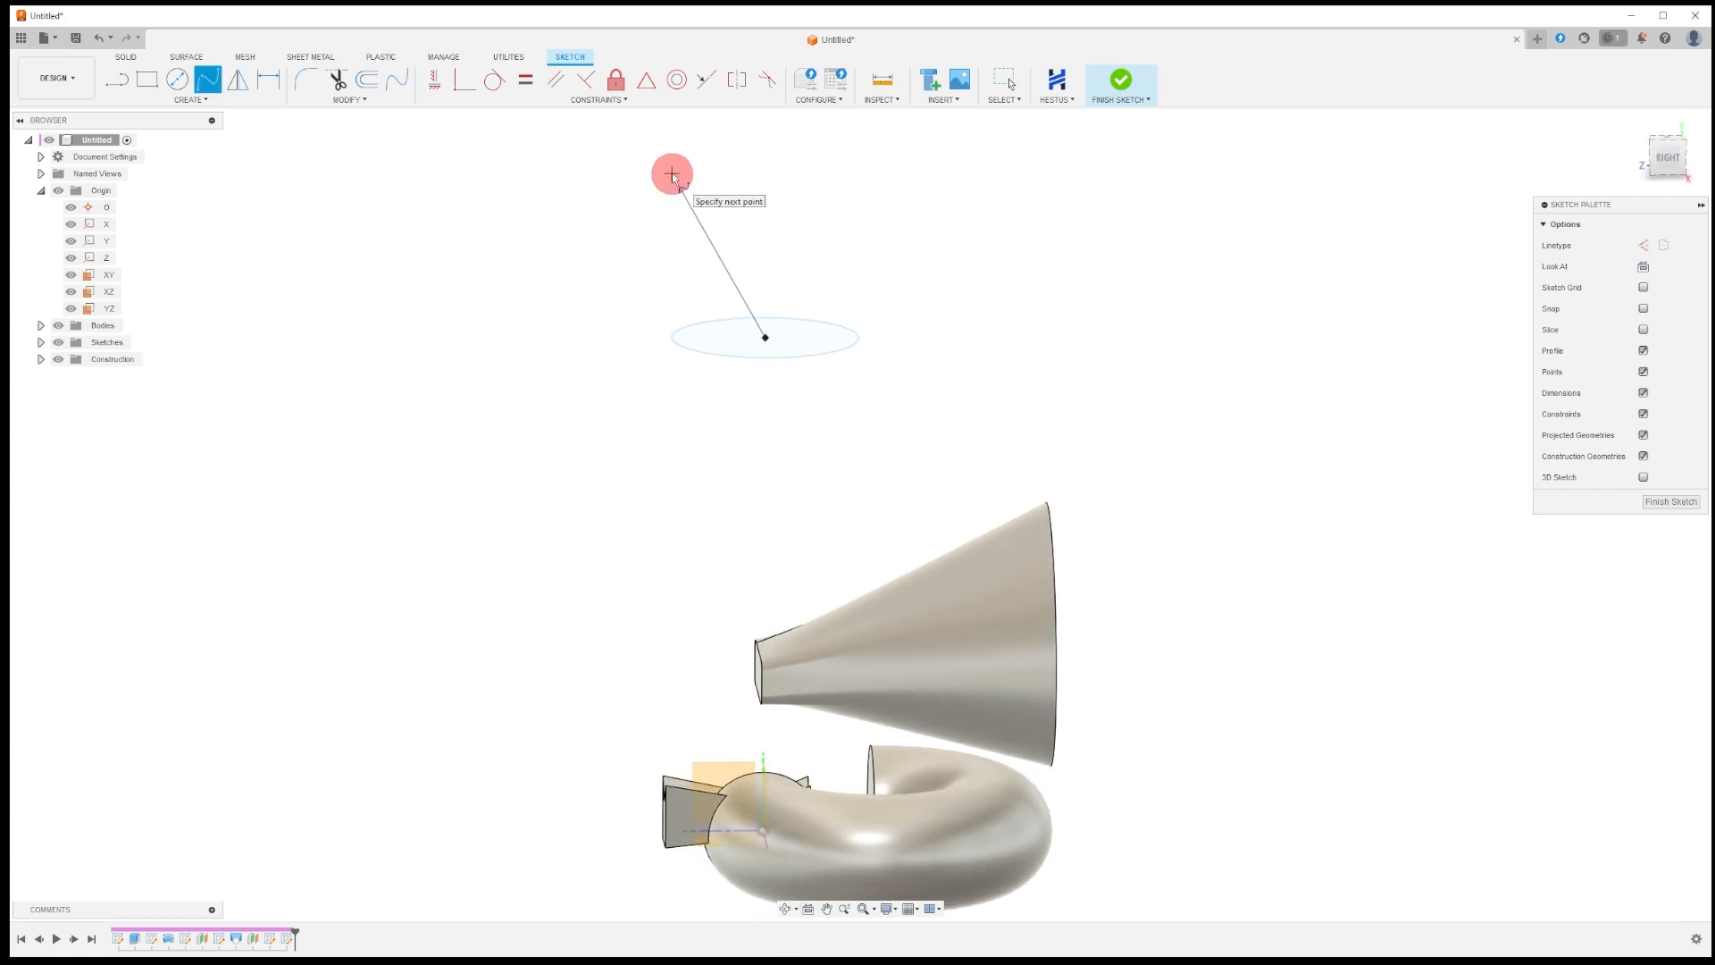
# Continue the spline upward through six more fit points in a winding S-shape, ending in a hook at the top.
pyautogui.click(540, 206)
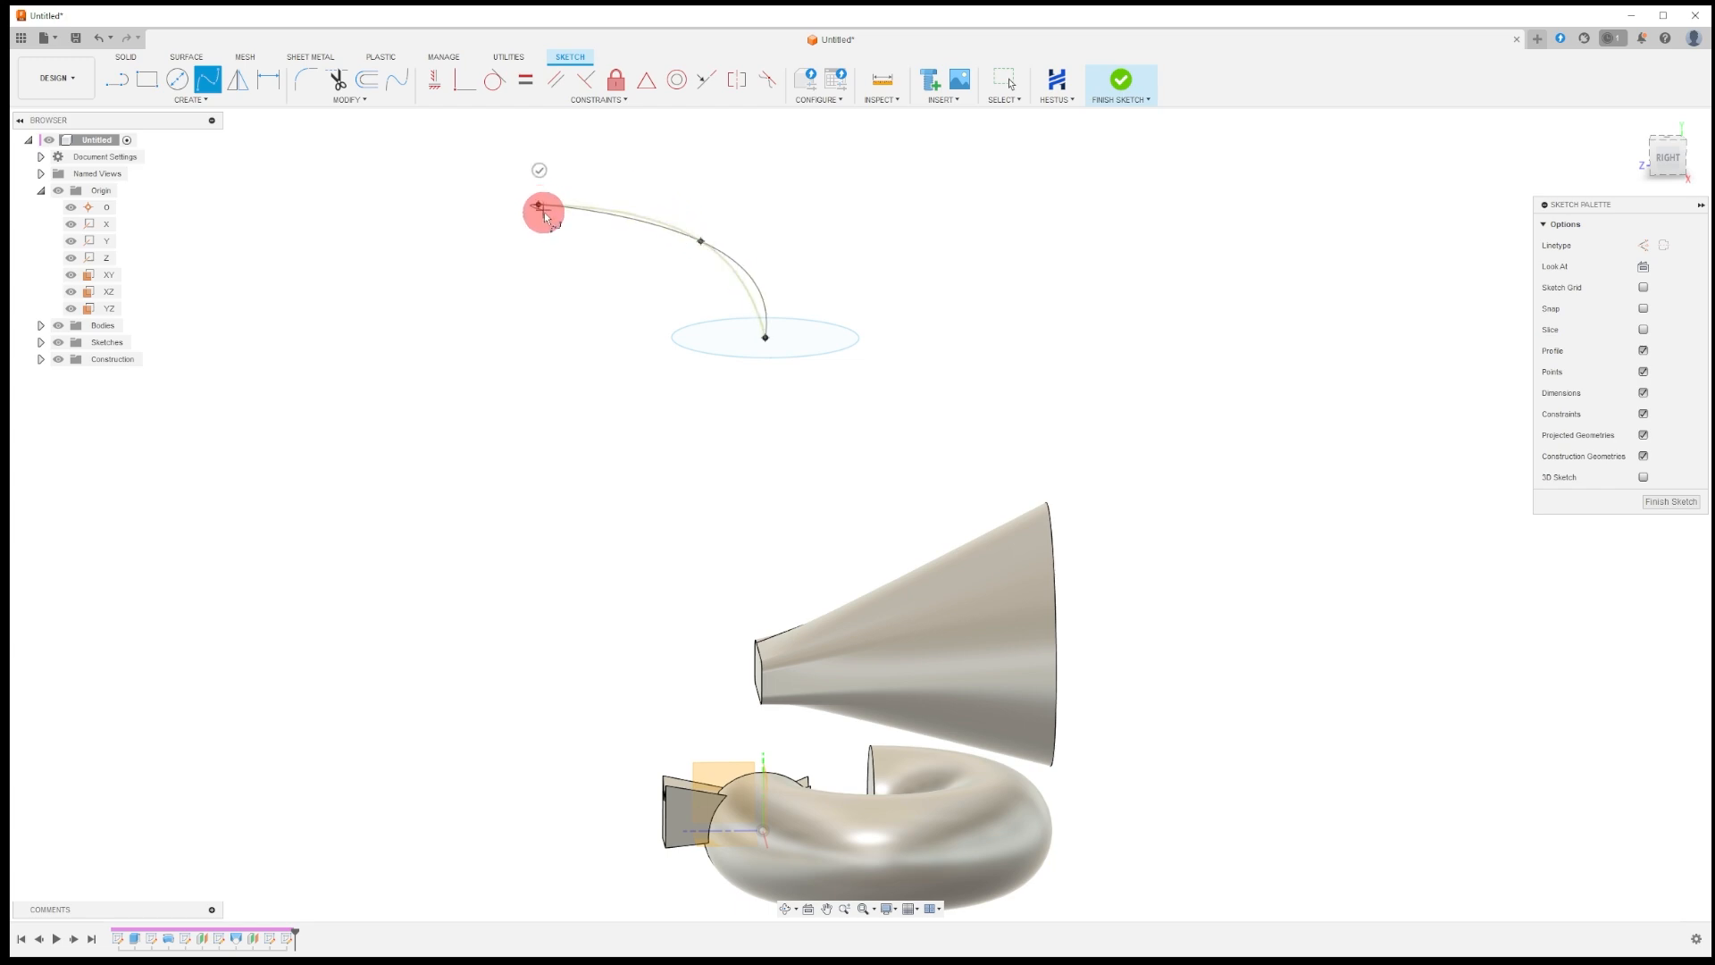
pyautogui.scroll(1, 544, 216)
pyautogui.scroll(-4, 544, 253)
pyautogui.click(646, 150)
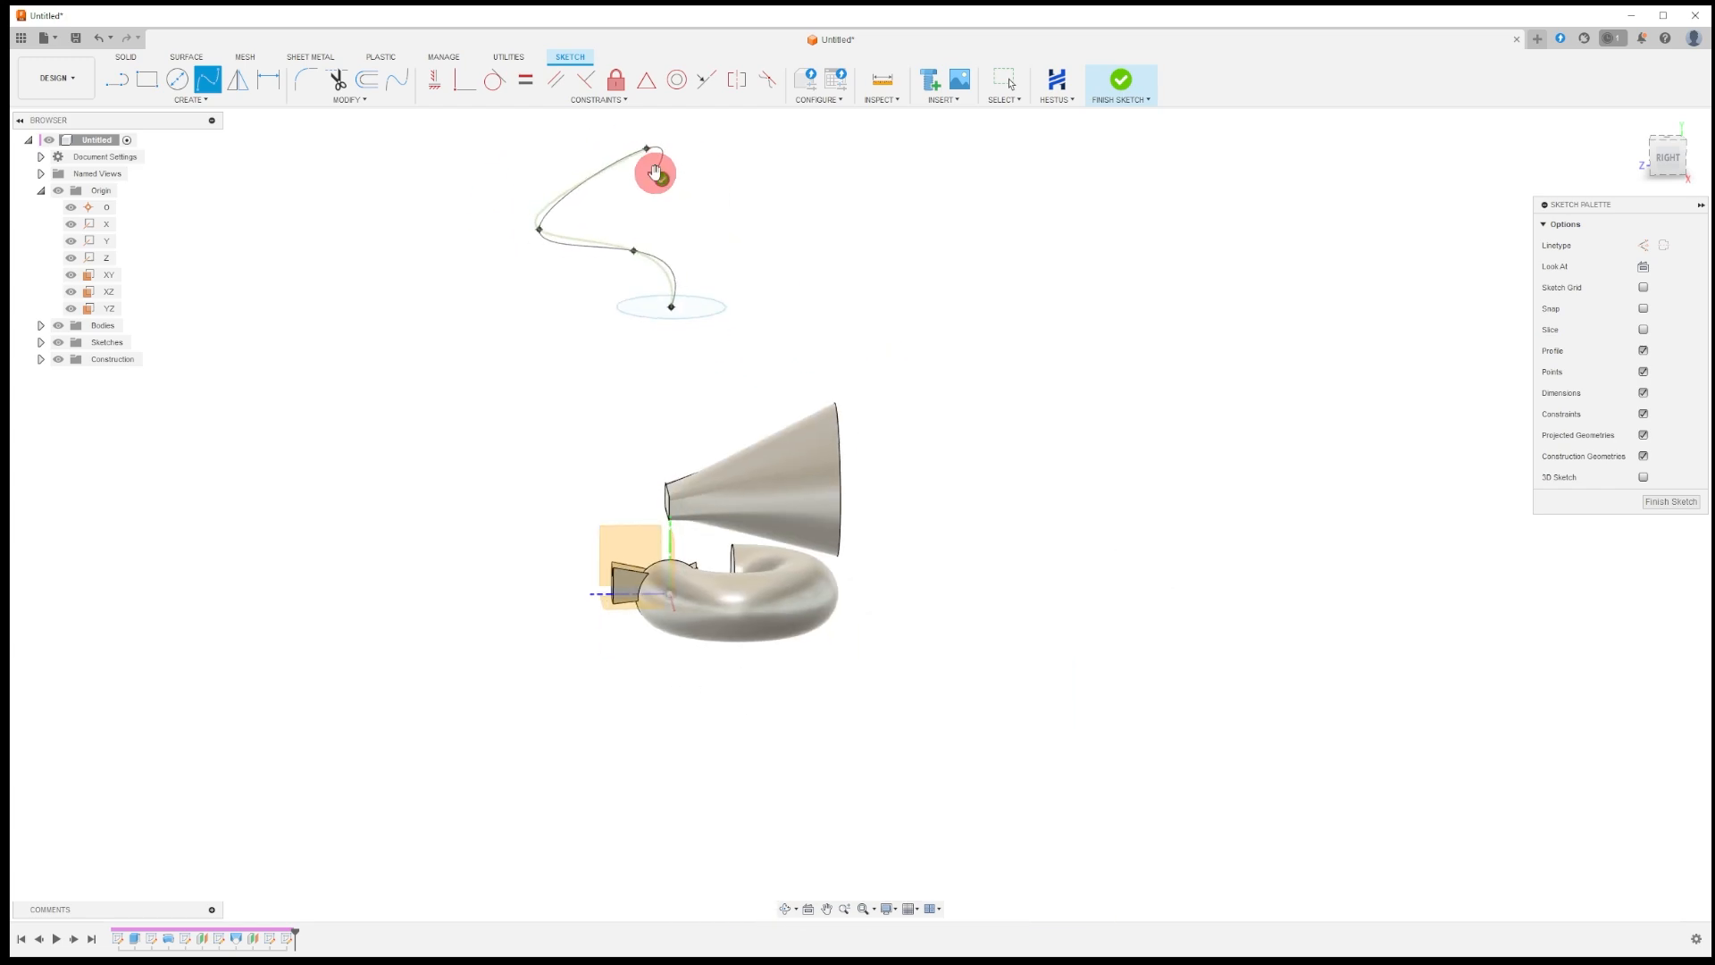
pyautogui.scroll(-5, 667, 217)
pyautogui.click(646, 169)
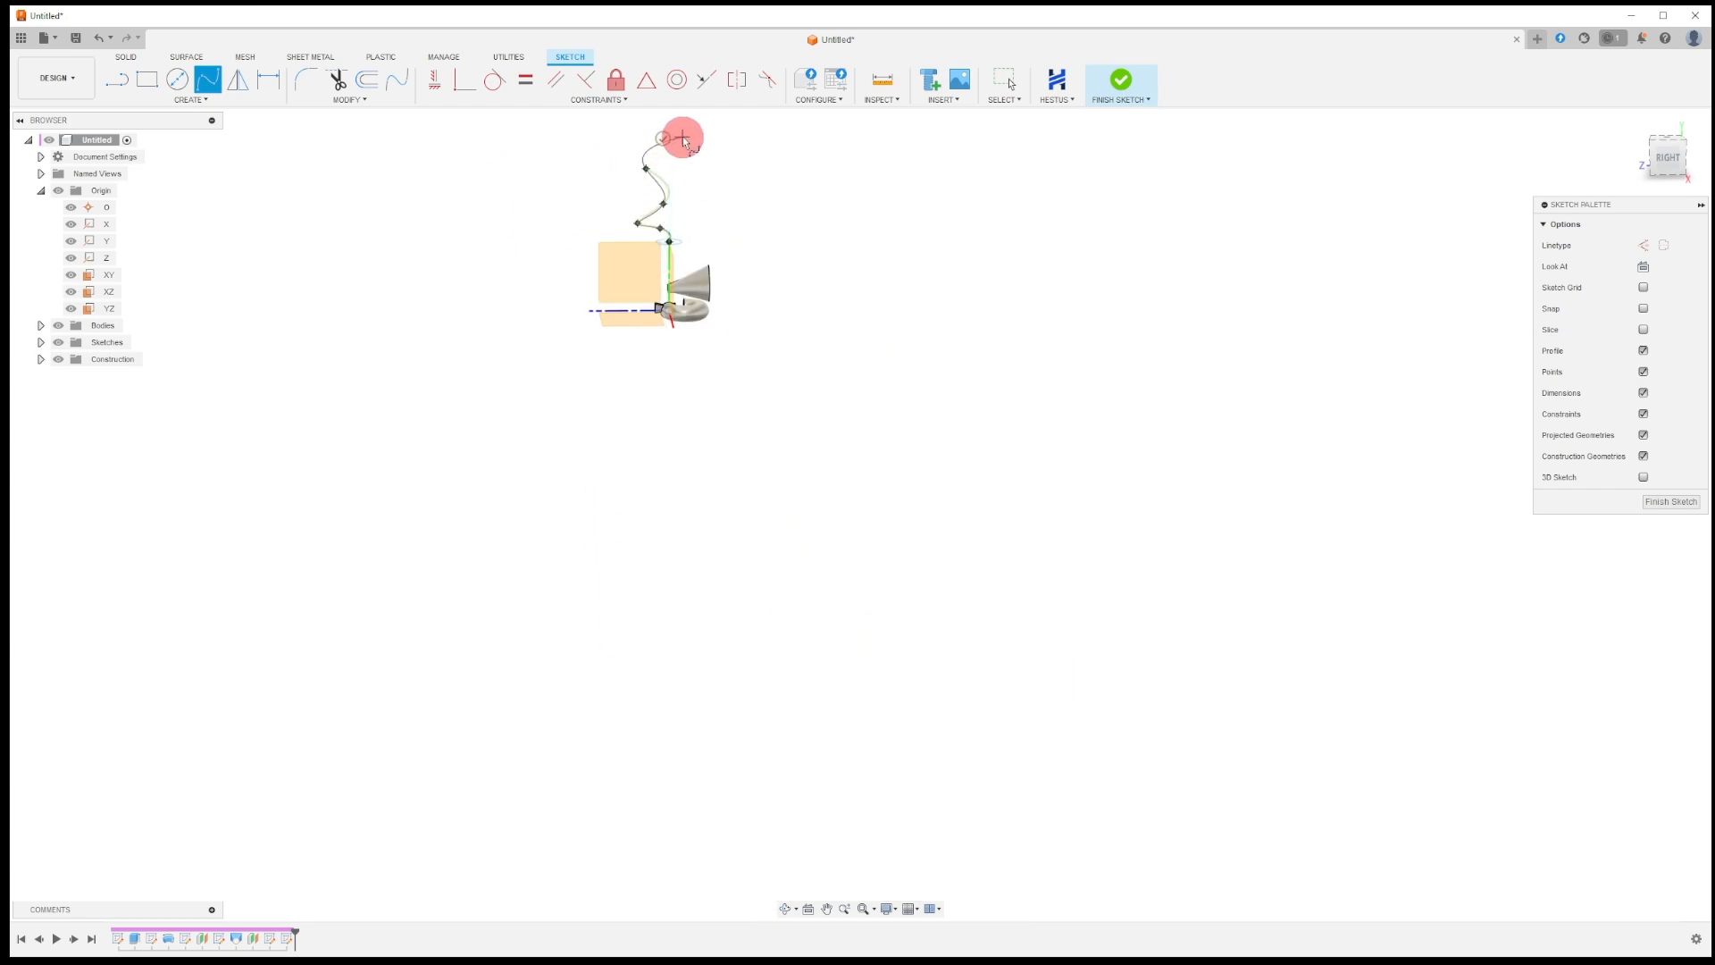
pyautogui.click(682, 137)
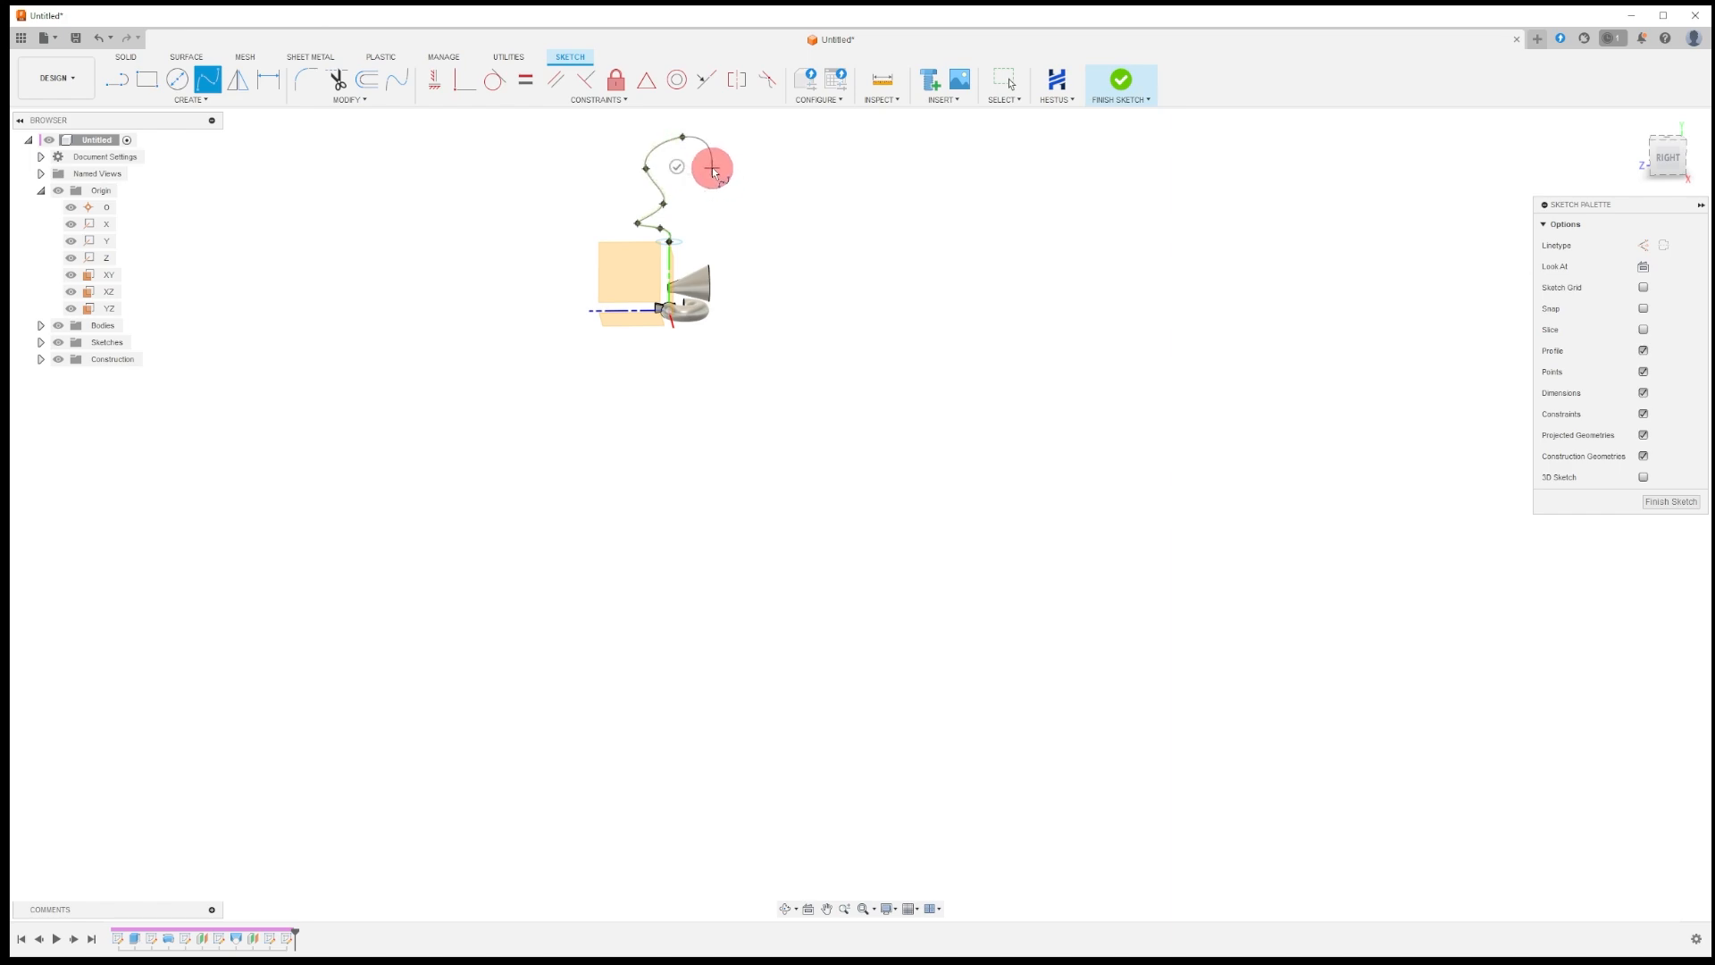
pyautogui.click(712, 169)
pyautogui.press('Escape')
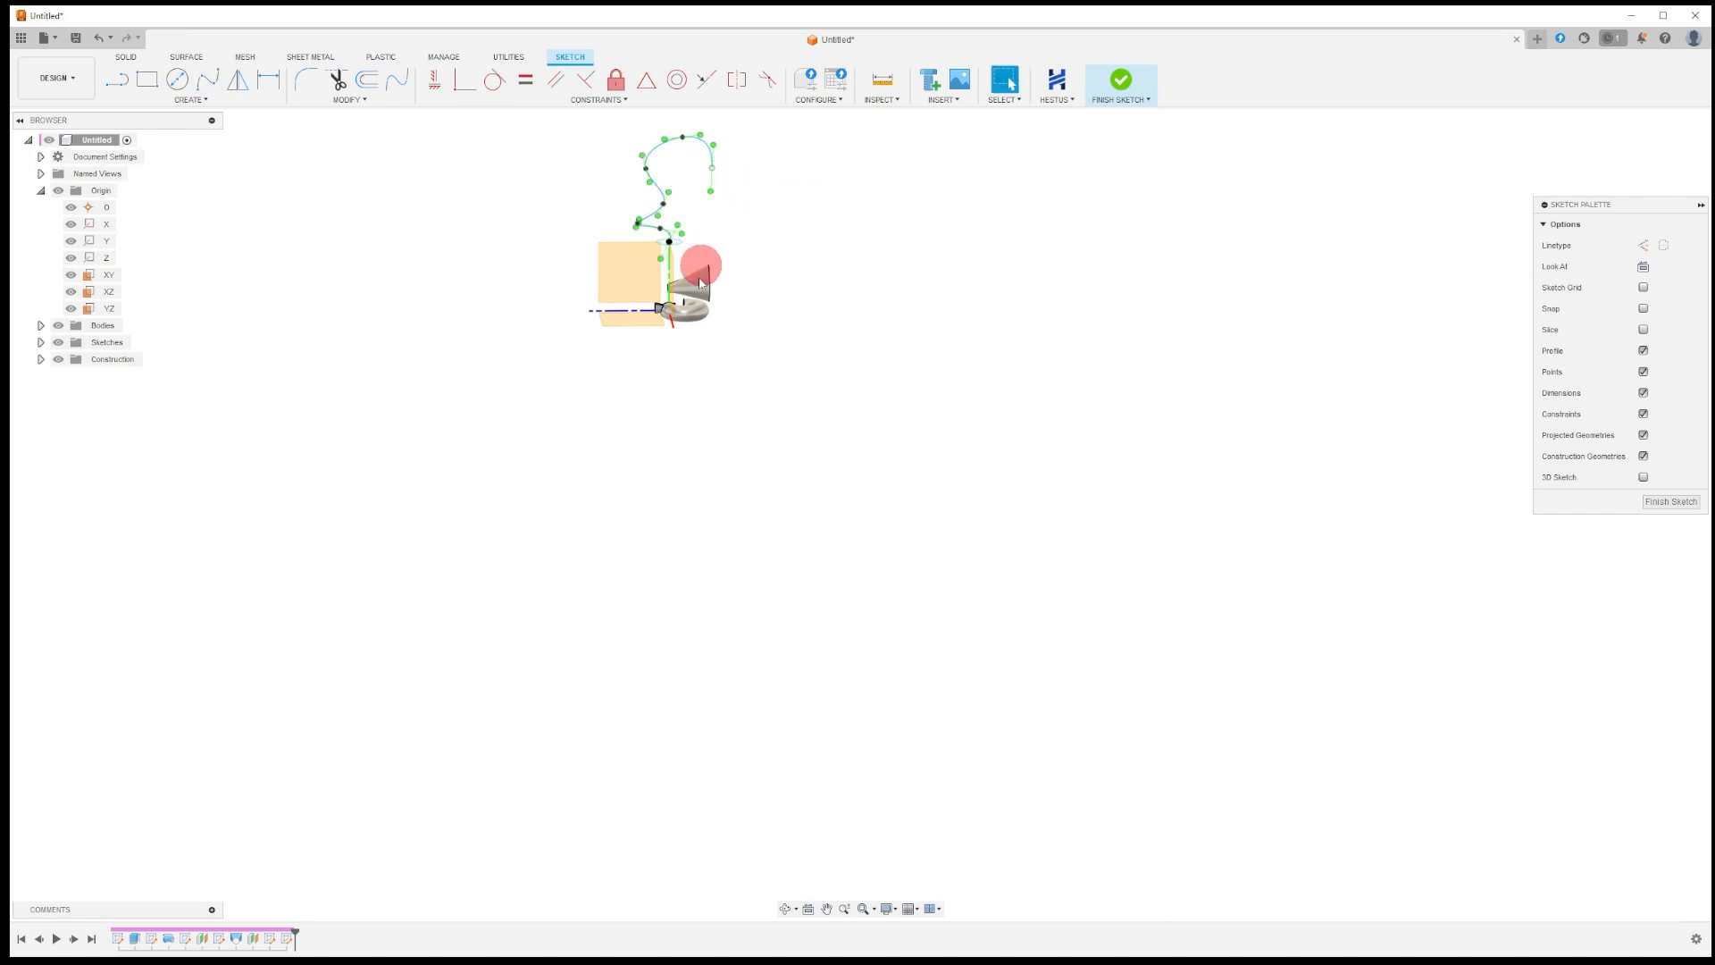
# Smooth the spline freehand by adjusting the tangent handle at its top point and shifting the two fit points in its lower bends.
pyautogui.moveTo(740, 221)
pyautogui.mouseDown(button='middle')
pyautogui.moveTo(734, 355)
pyautogui.moveTo(773, 315)
pyautogui.mouseUp(button='middle')
pyautogui.scroll(5, 682, 317)
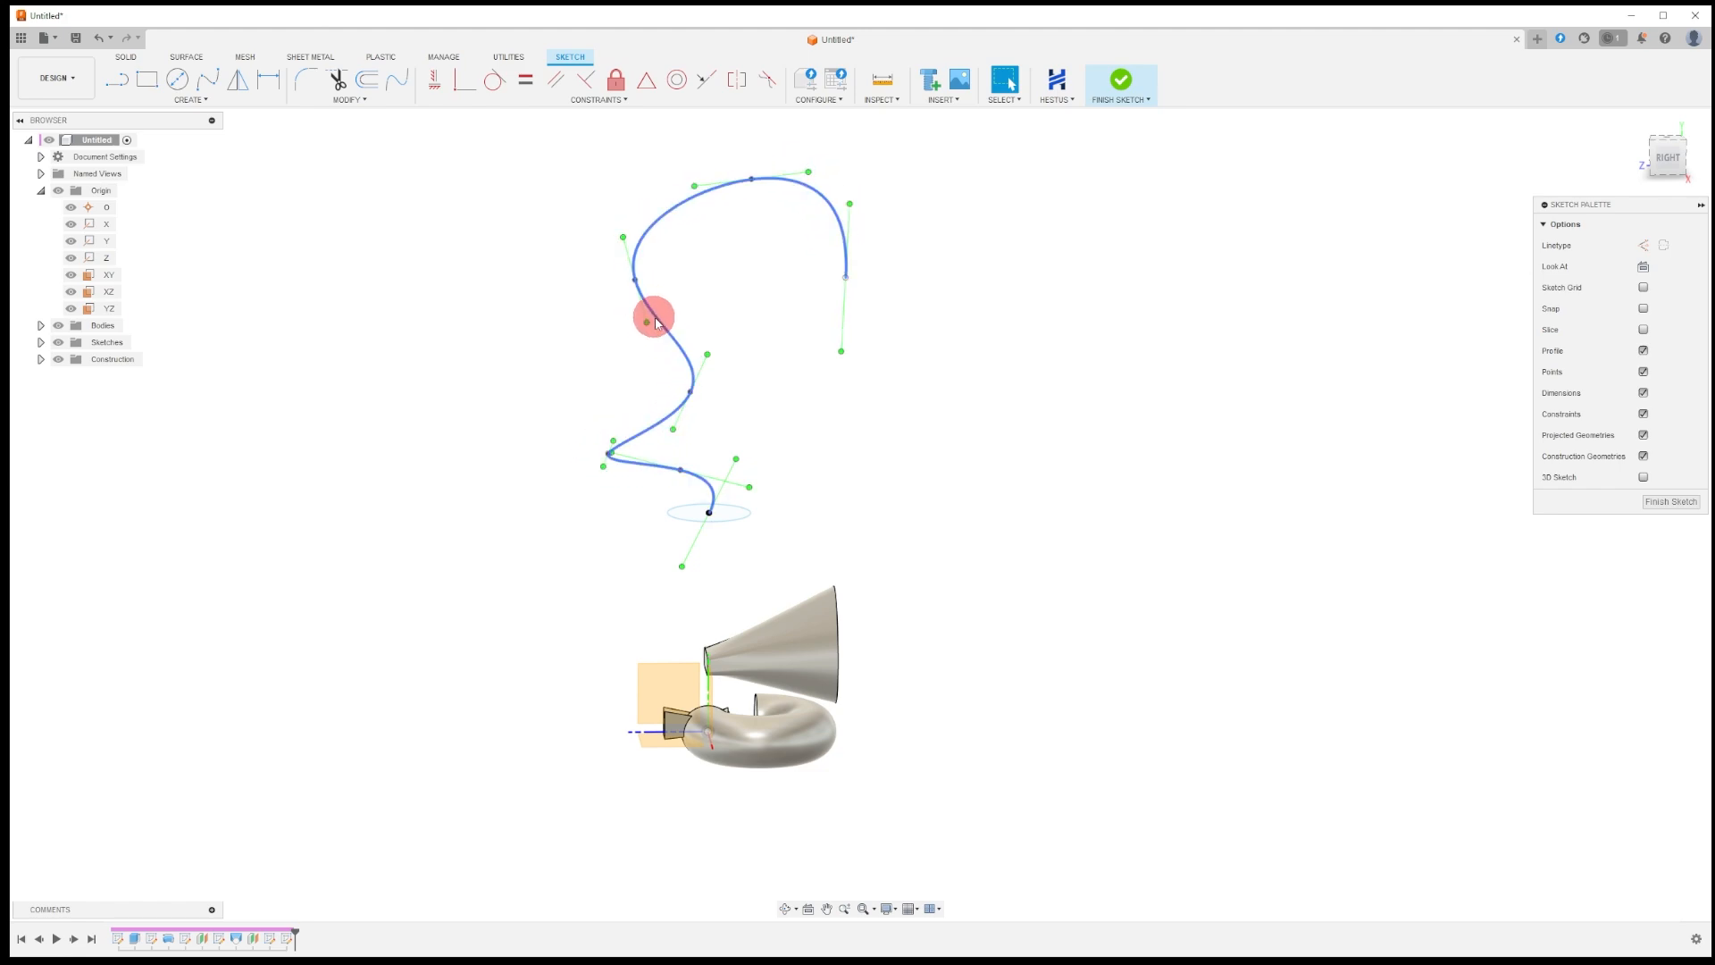
pyautogui.scroll(3, 756, 176)
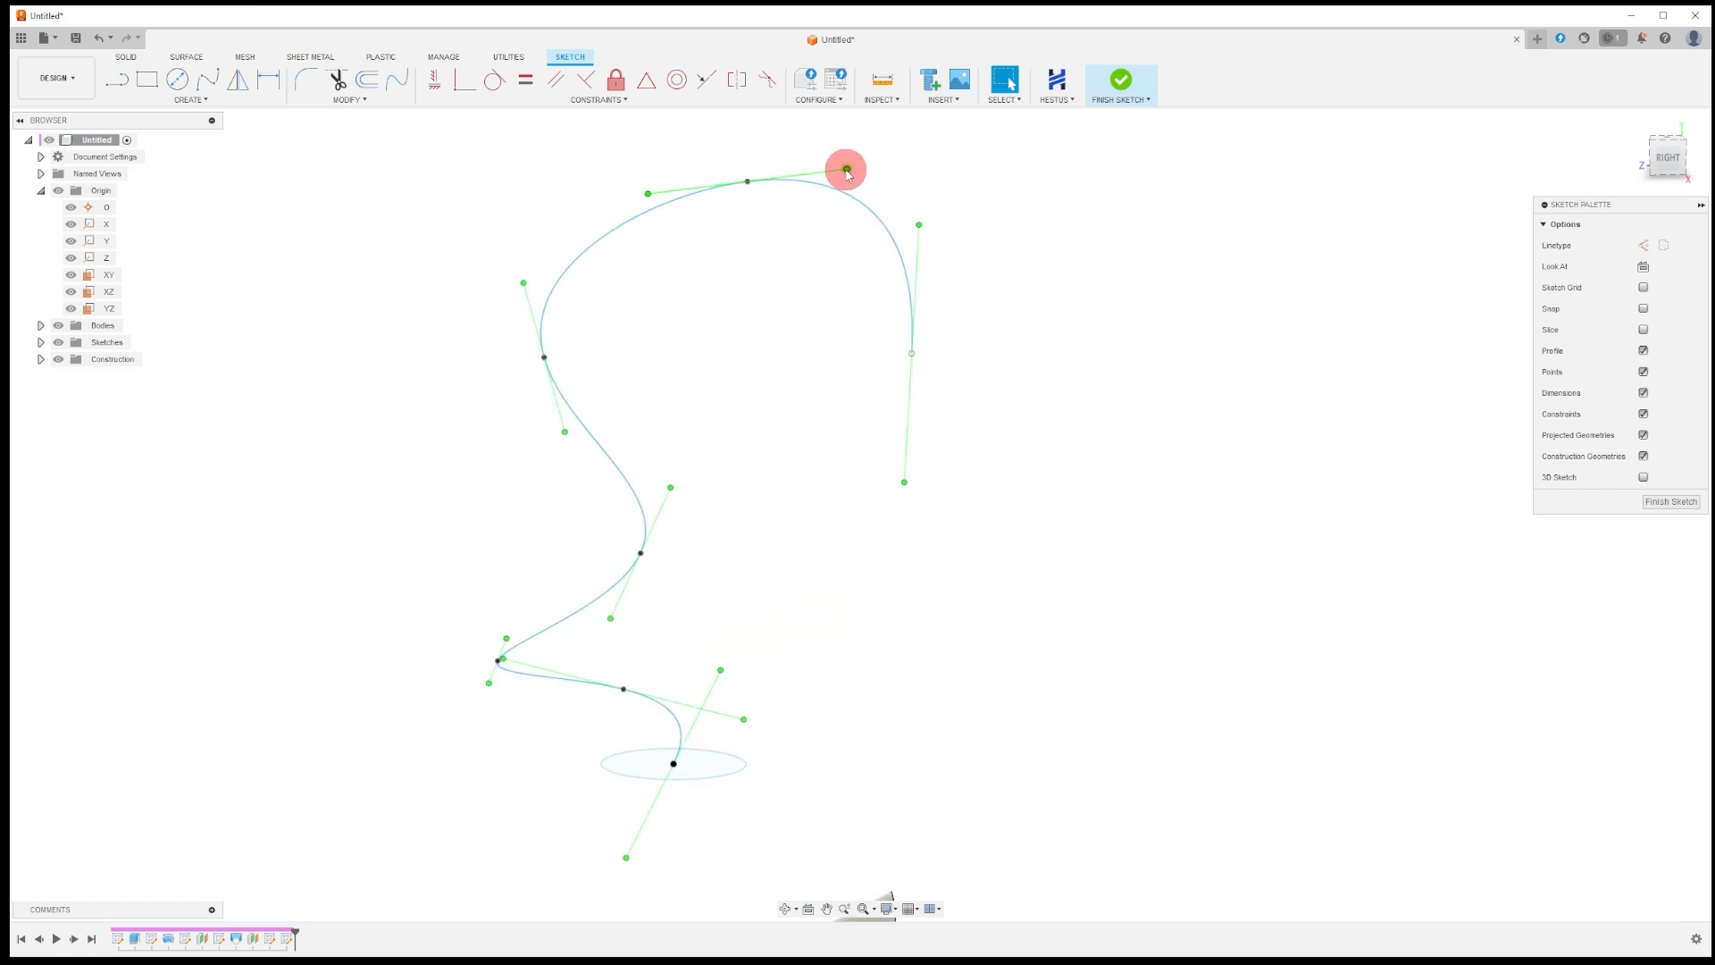
pyautogui.moveTo(847, 169)
pyautogui.mouseDown()
pyautogui.moveTo(854, 233)
pyautogui.moveTo(870, 171)
pyautogui.moveTo(858, 134)
pyautogui.moveTo(867, 271)
pyautogui.moveTo(839, 168)
pyautogui.moveTo(888, 146)
pyautogui.moveTo(923, 179)
pyautogui.moveTo(820, 160)
pyautogui.mouseUp()
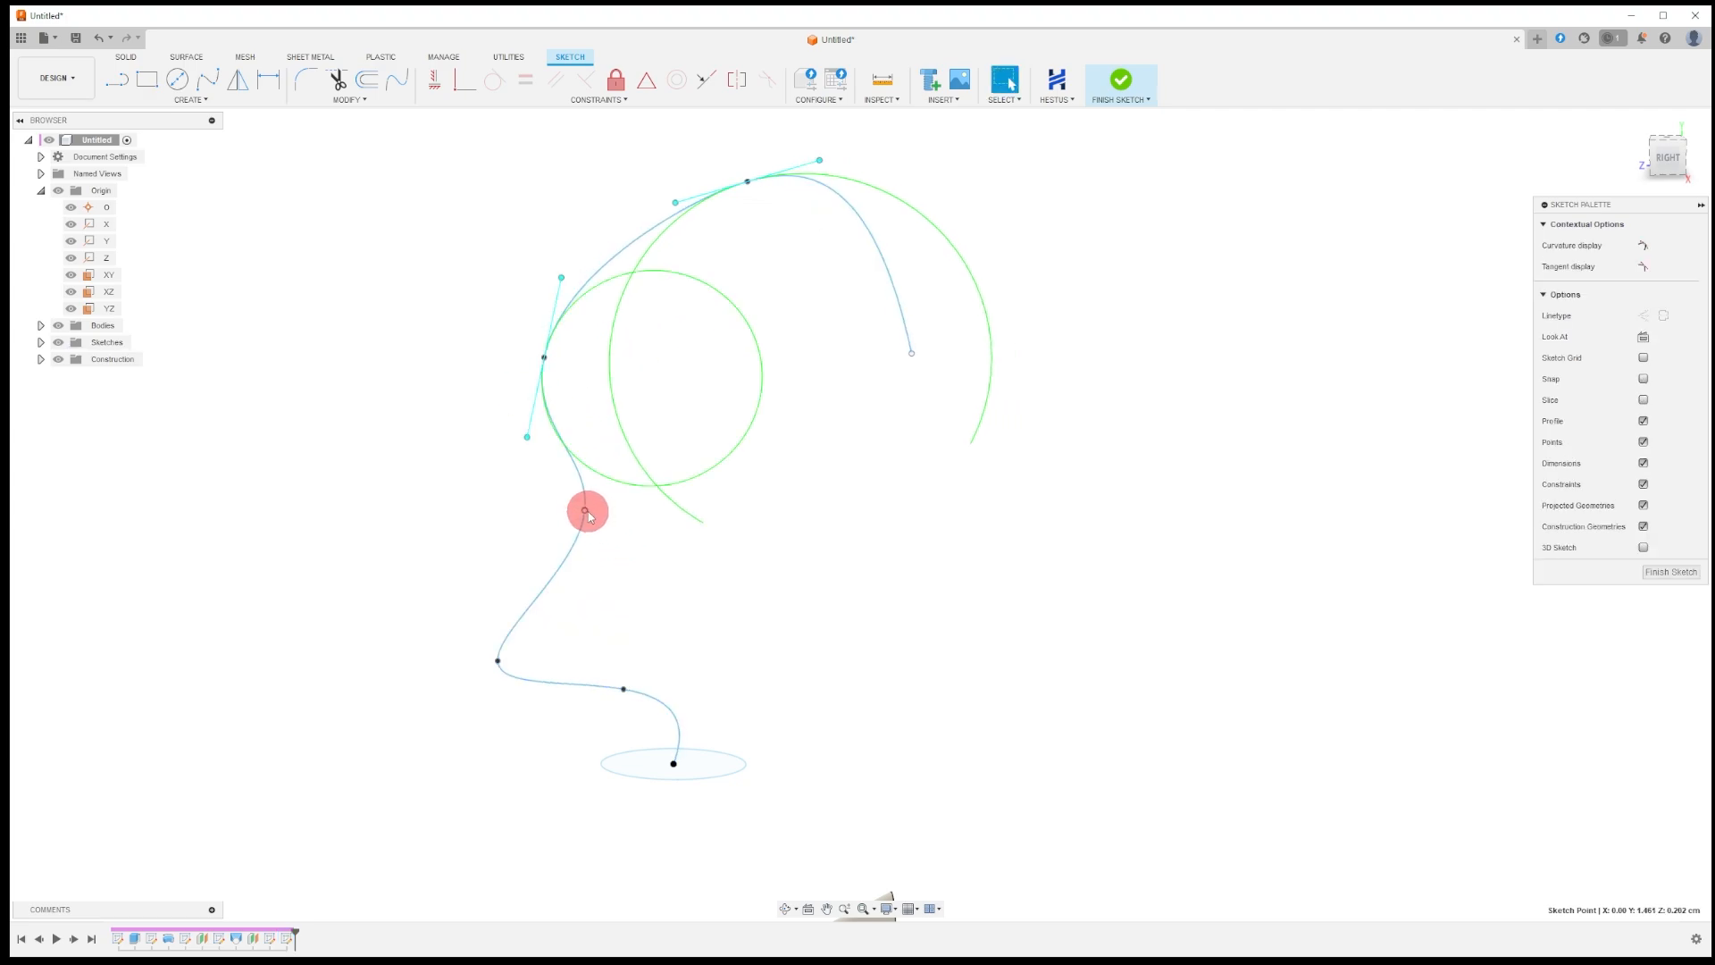
pyautogui.moveTo(585, 511)
pyautogui.mouseDown()
pyautogui.moveTo(708, 540)
pyautogui.moveTo(295, 475)
pyautogui.moveTo(780, 502)
pyautogui.moveTo(382, 493)
pyautogui.moveTo(578, 491)
pyautogui.moveTo(594, 520)
pyautogui.mouseUp()
pyautogui.moveTo(500, 663)
pyautogui.mouseDown()
pyautogui.moveTo(581, 605)
pyautogui.moveTo(498, 605)
pyautogui.moveTo(523, 657)
pyautogui.mouseUp()
pyautogui.click(795, 509)
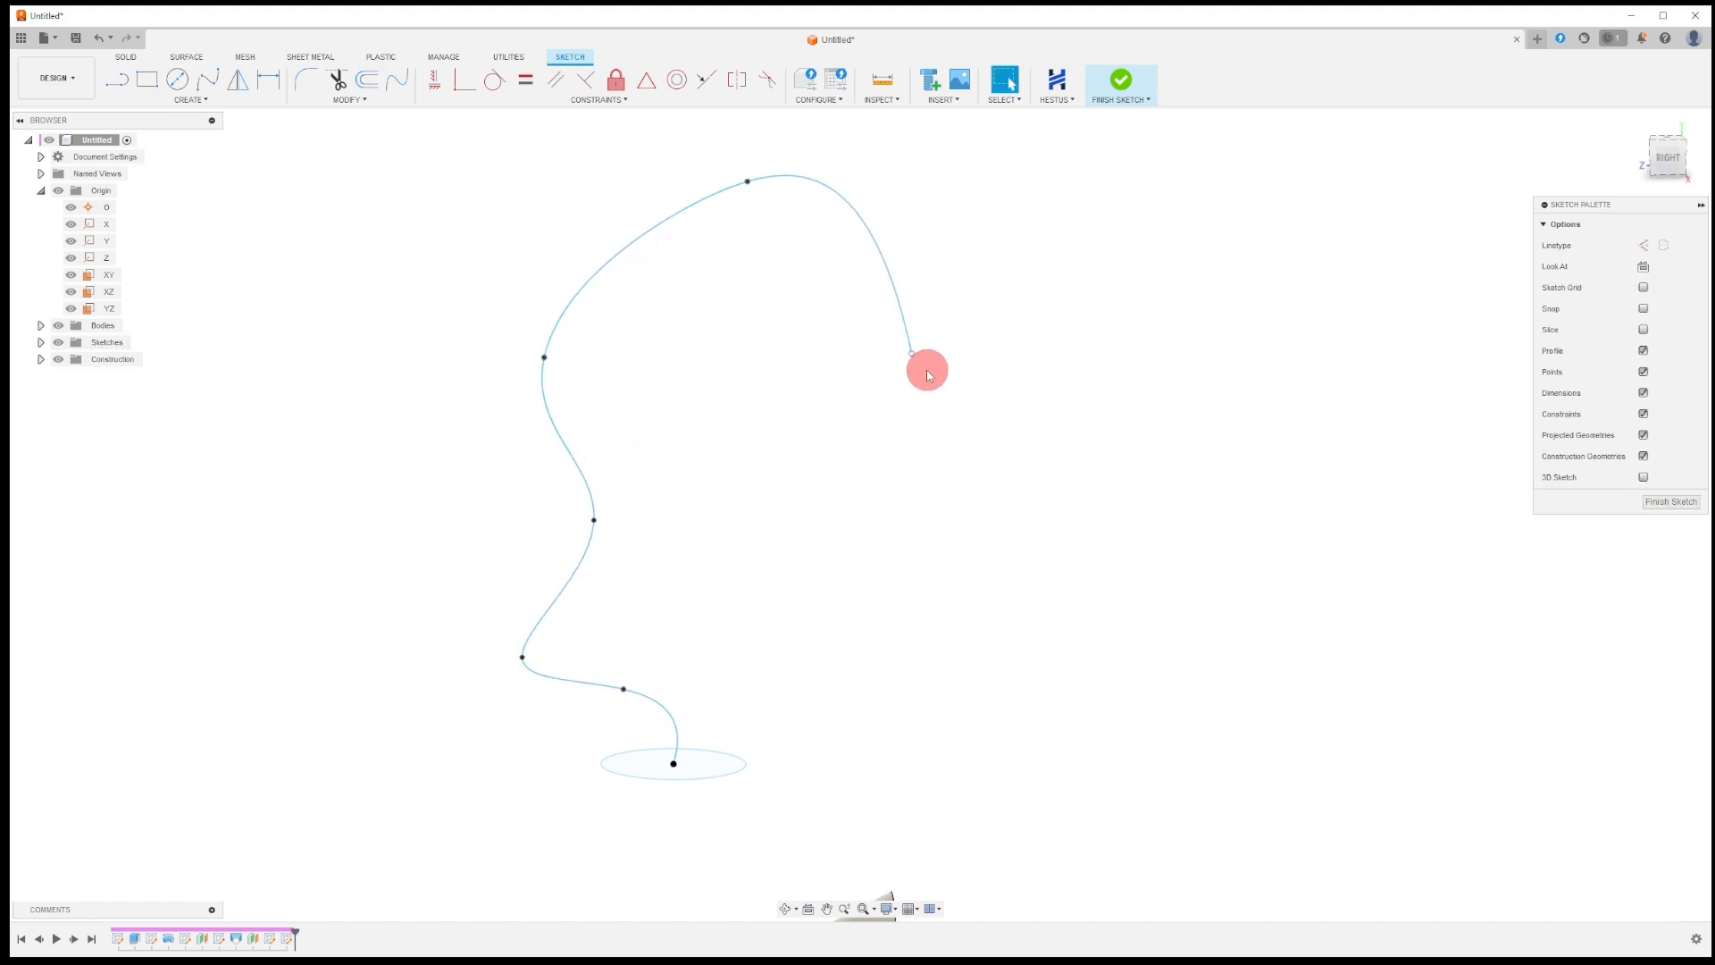
# Move the spline's free end back beneath its top bend to form a tight hairpin, and finish the sketch.
pyautogui.moveTo(913, 354); pyautogui.dragTo(609, 292)
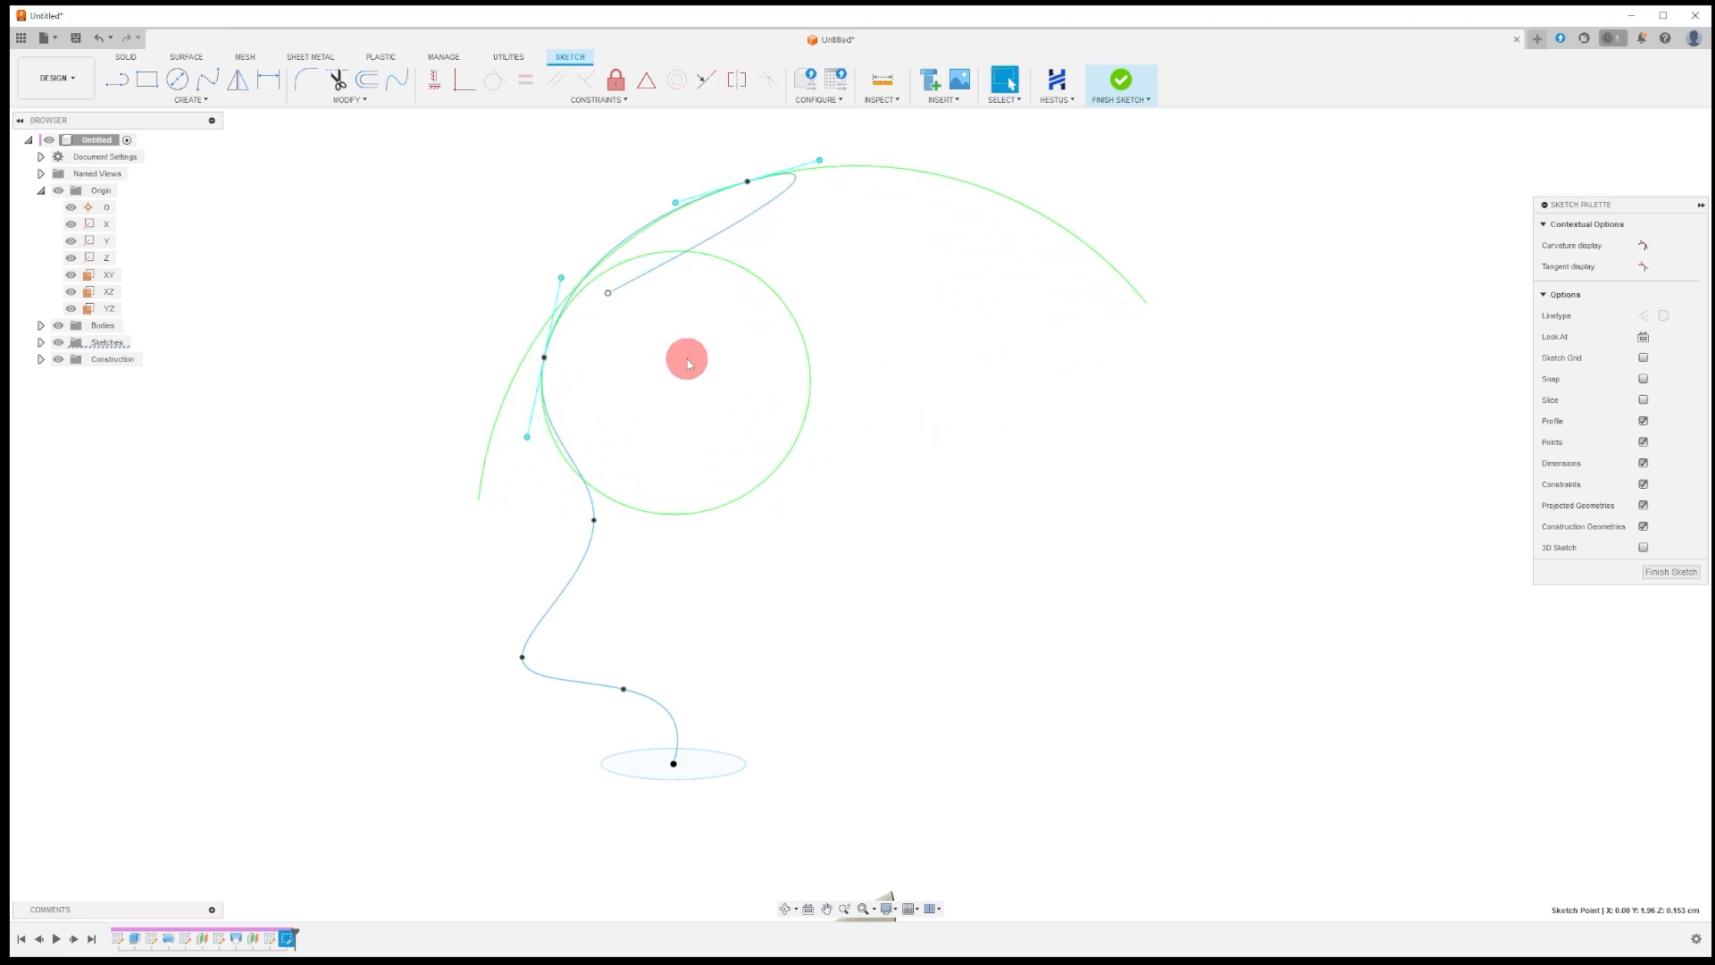
pyautogui.click(926, 394)
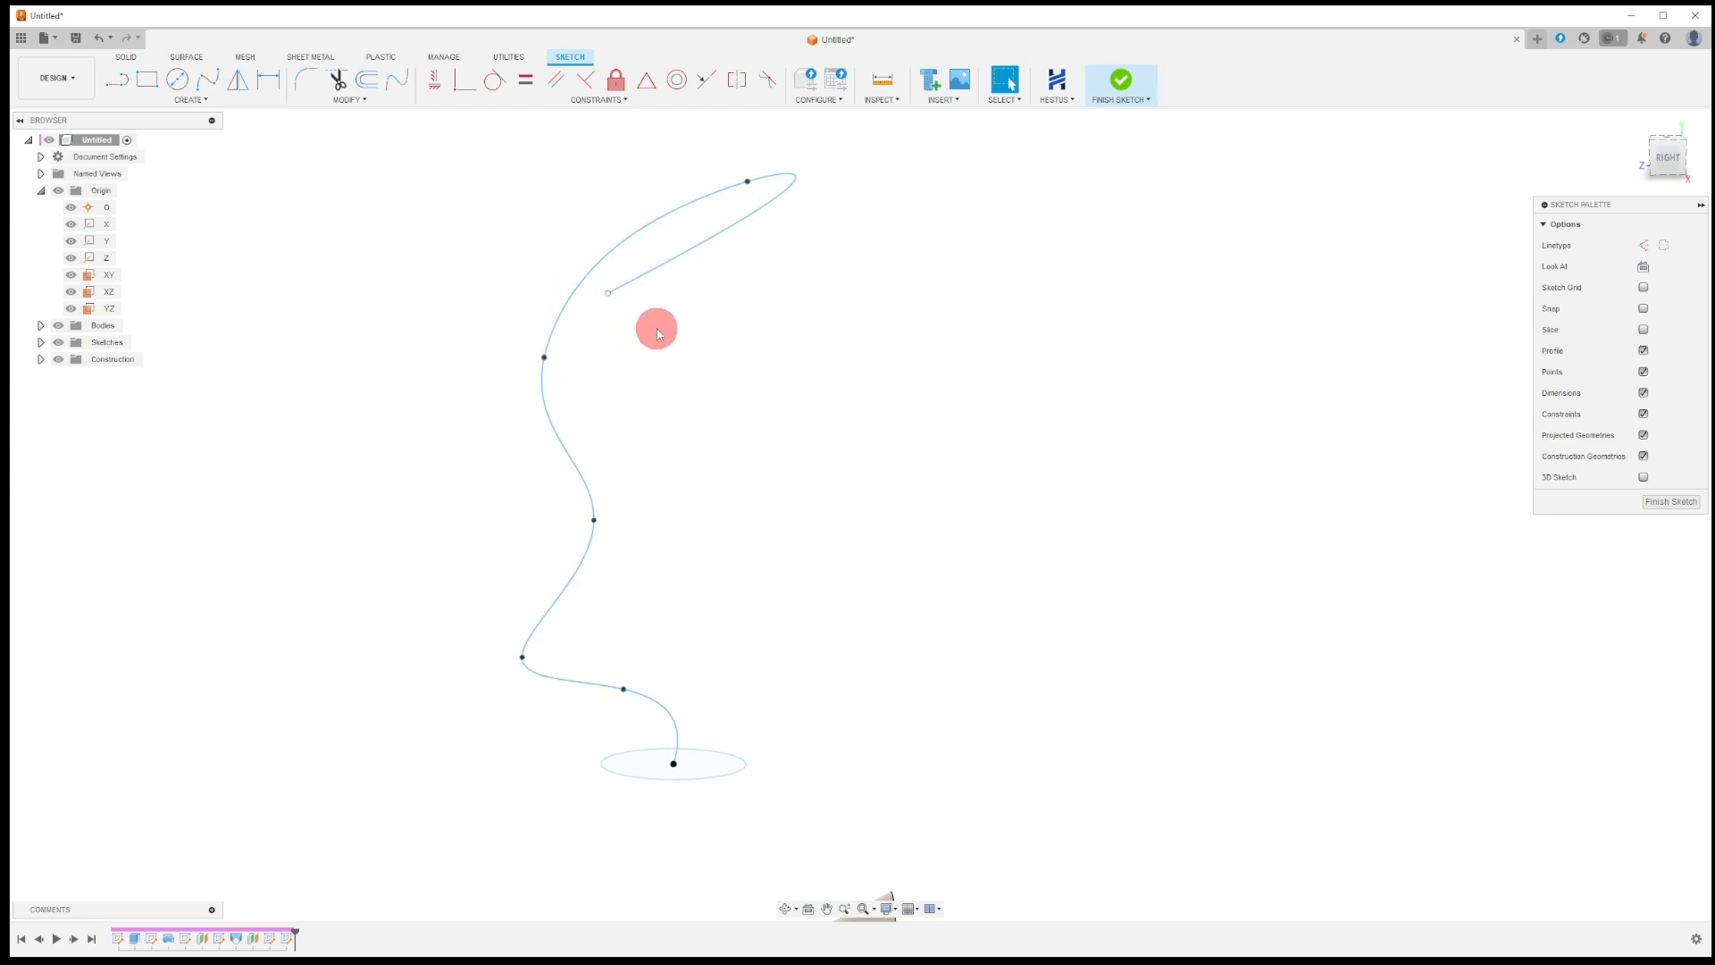
pyautogui.click(1119, 82)
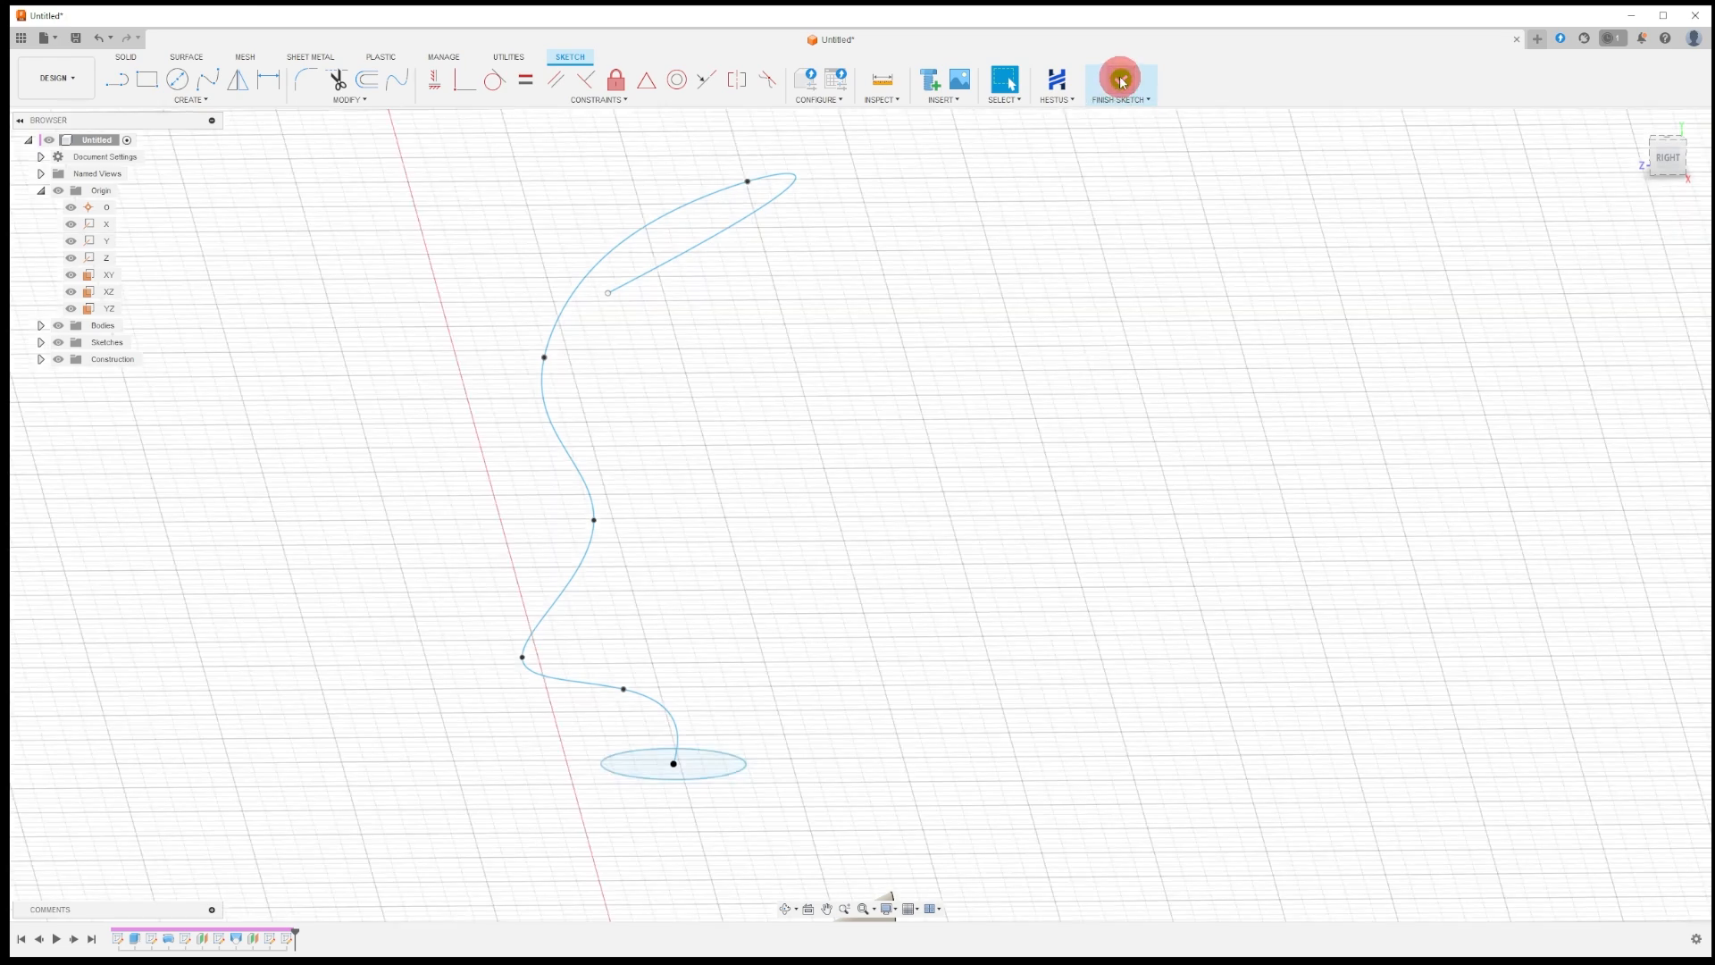
# Try to sweep the circle profile along the spline with the tight hairpin bend.
pyautogui.click(183, 100)
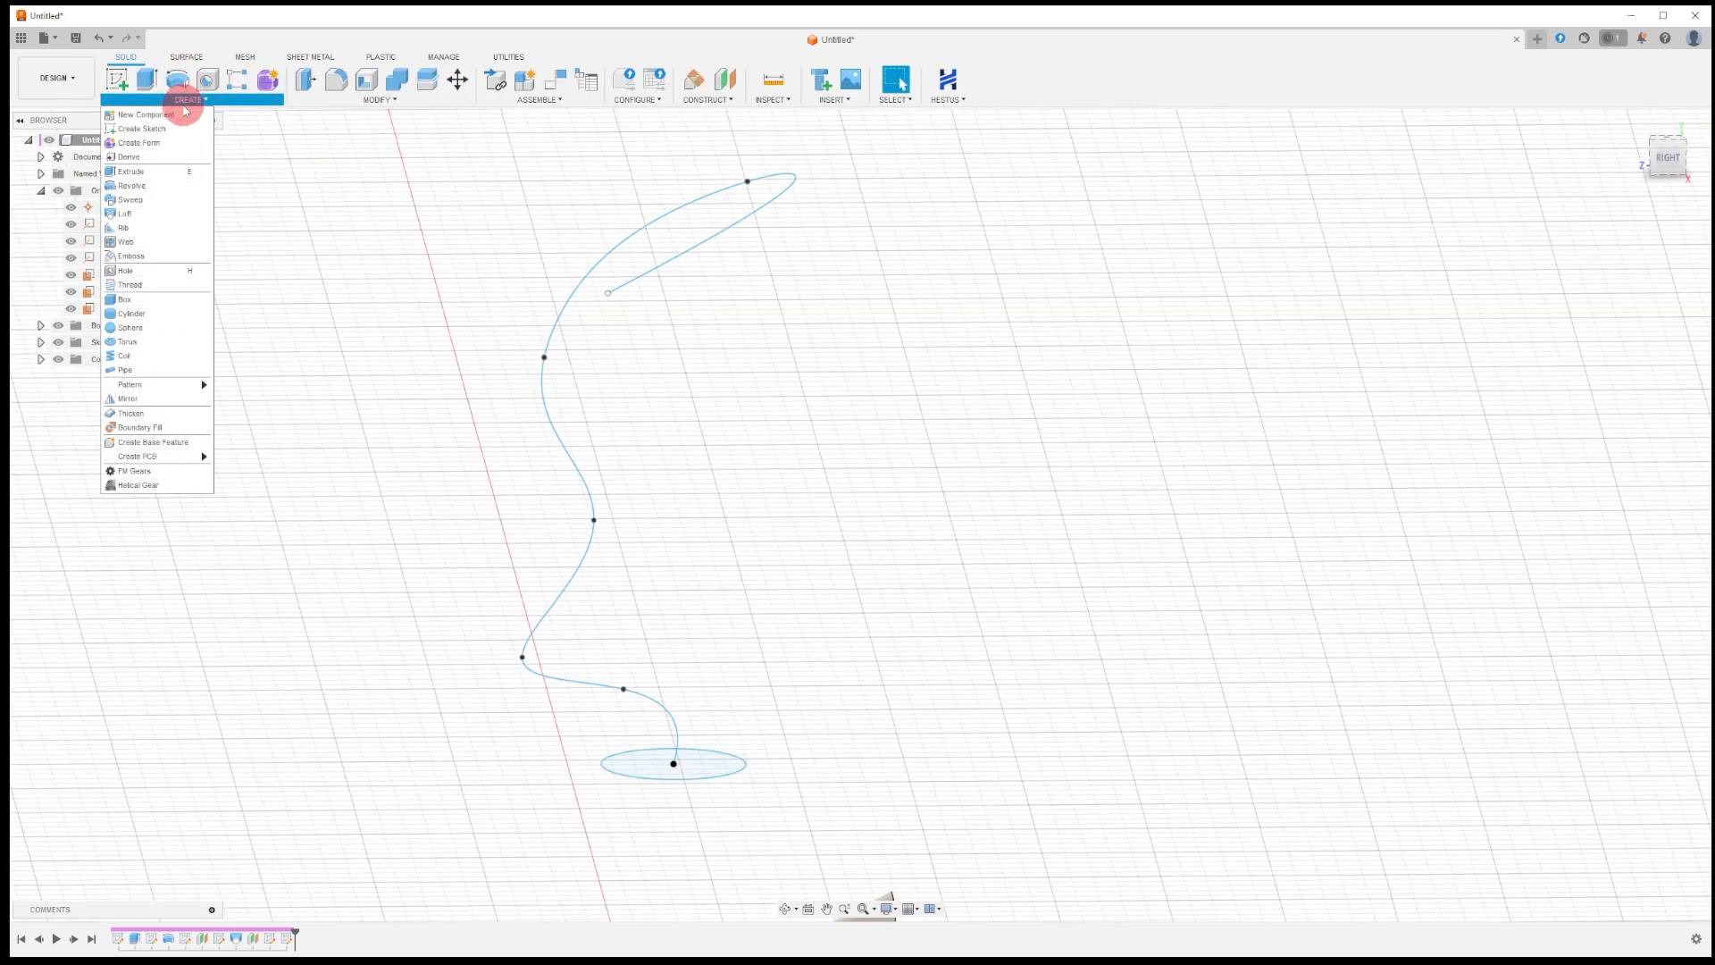
pyautogui.click(146, 199)
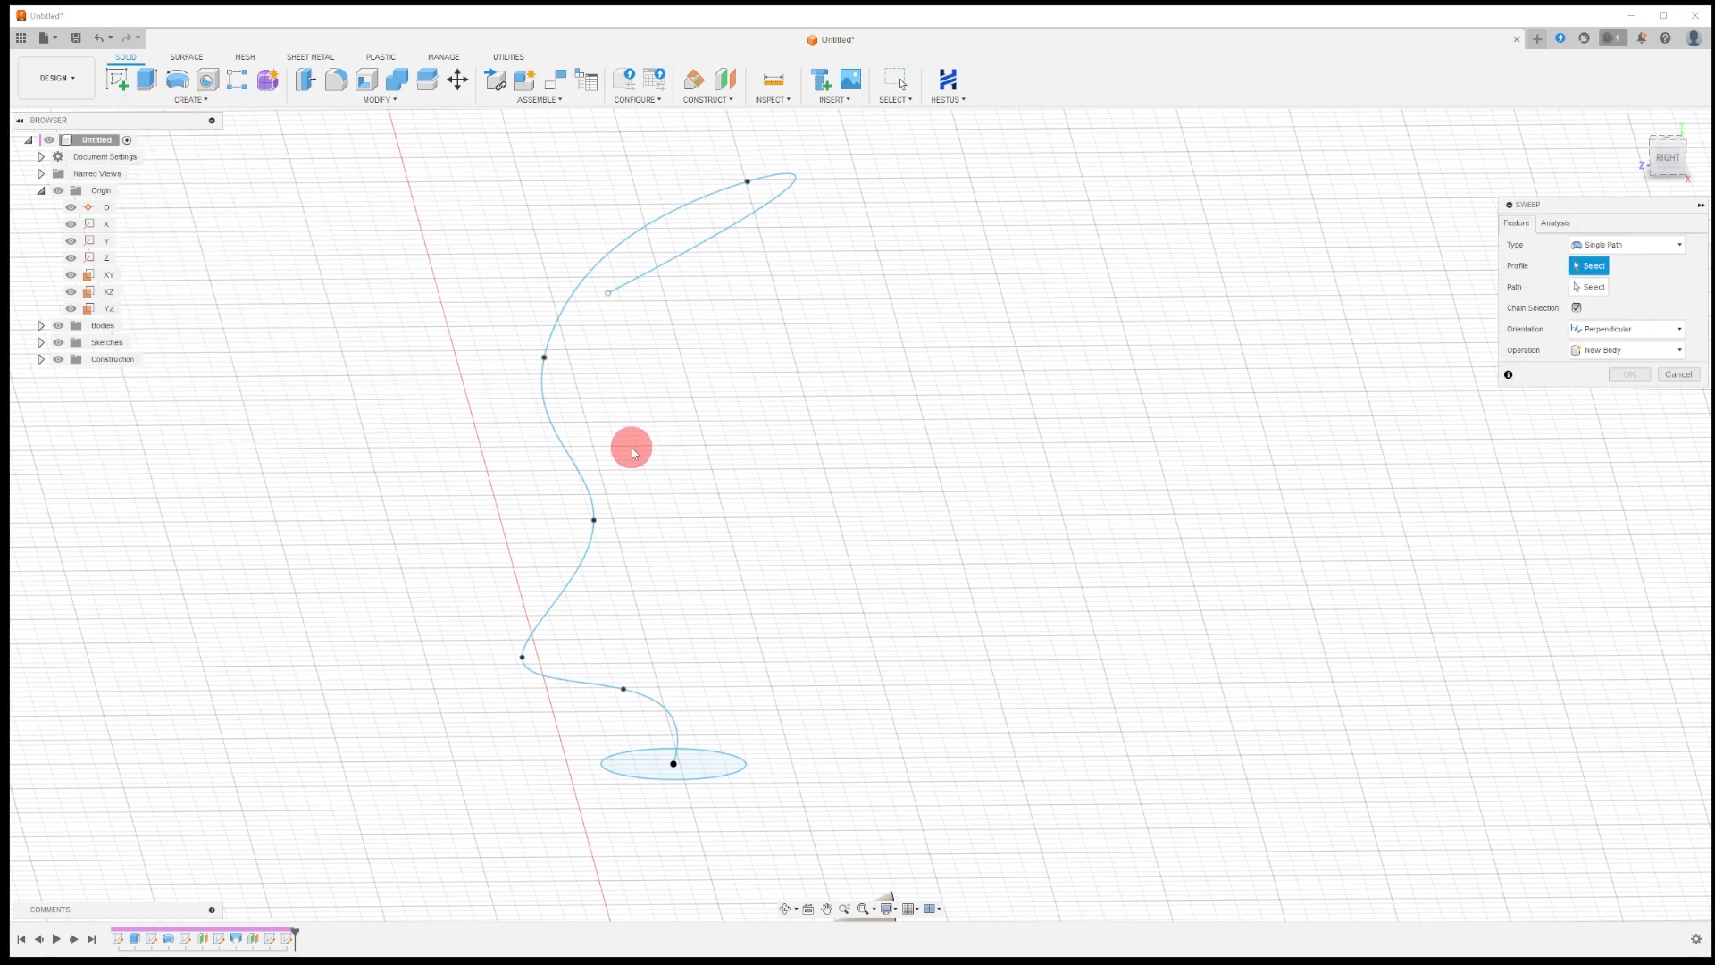
pyautogui.click(729, 768)
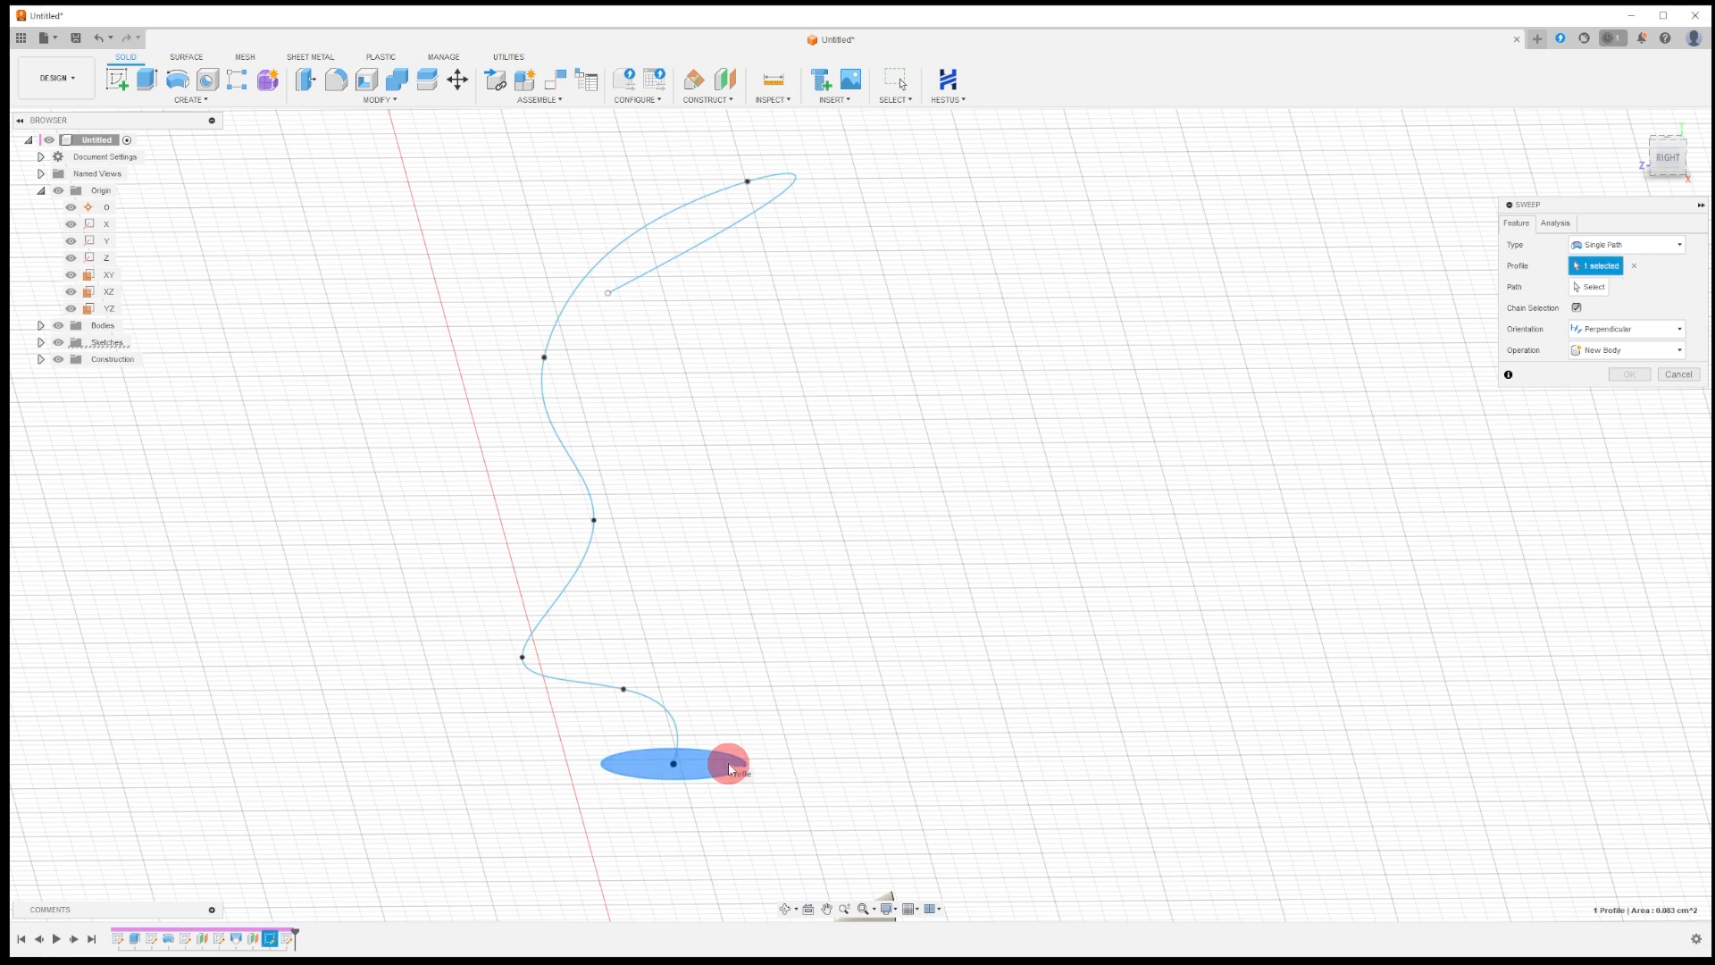
pyautogui.click(1591, 288)
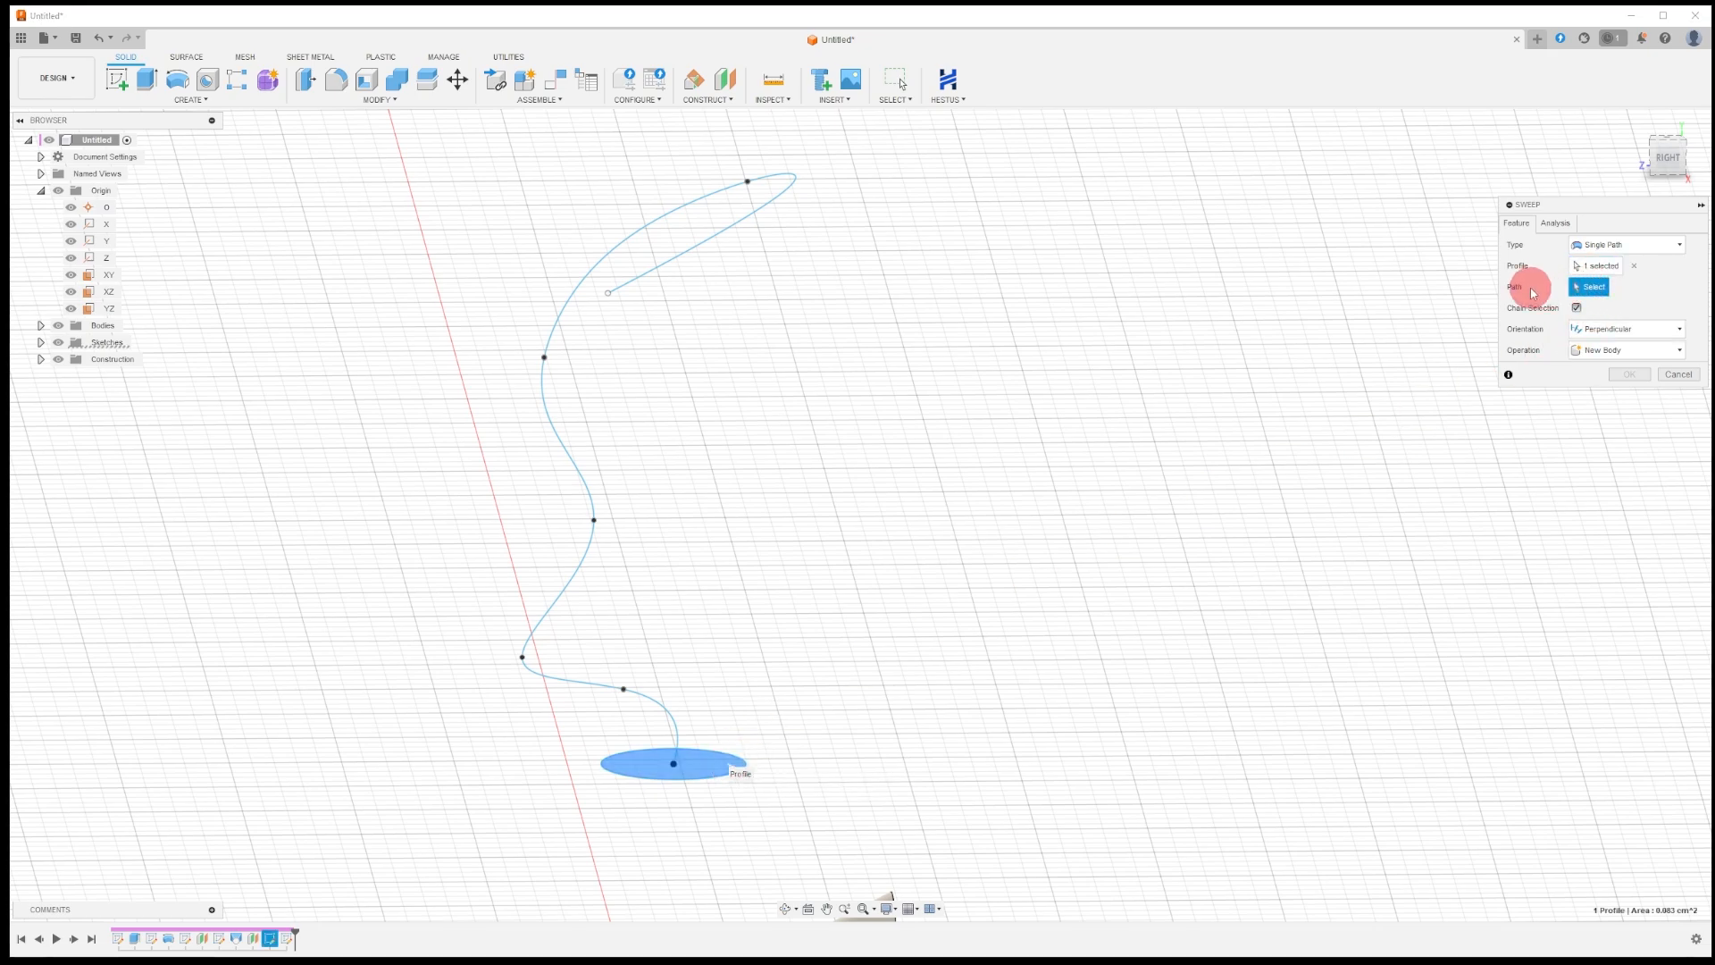
pyautogui.click(677, 722)
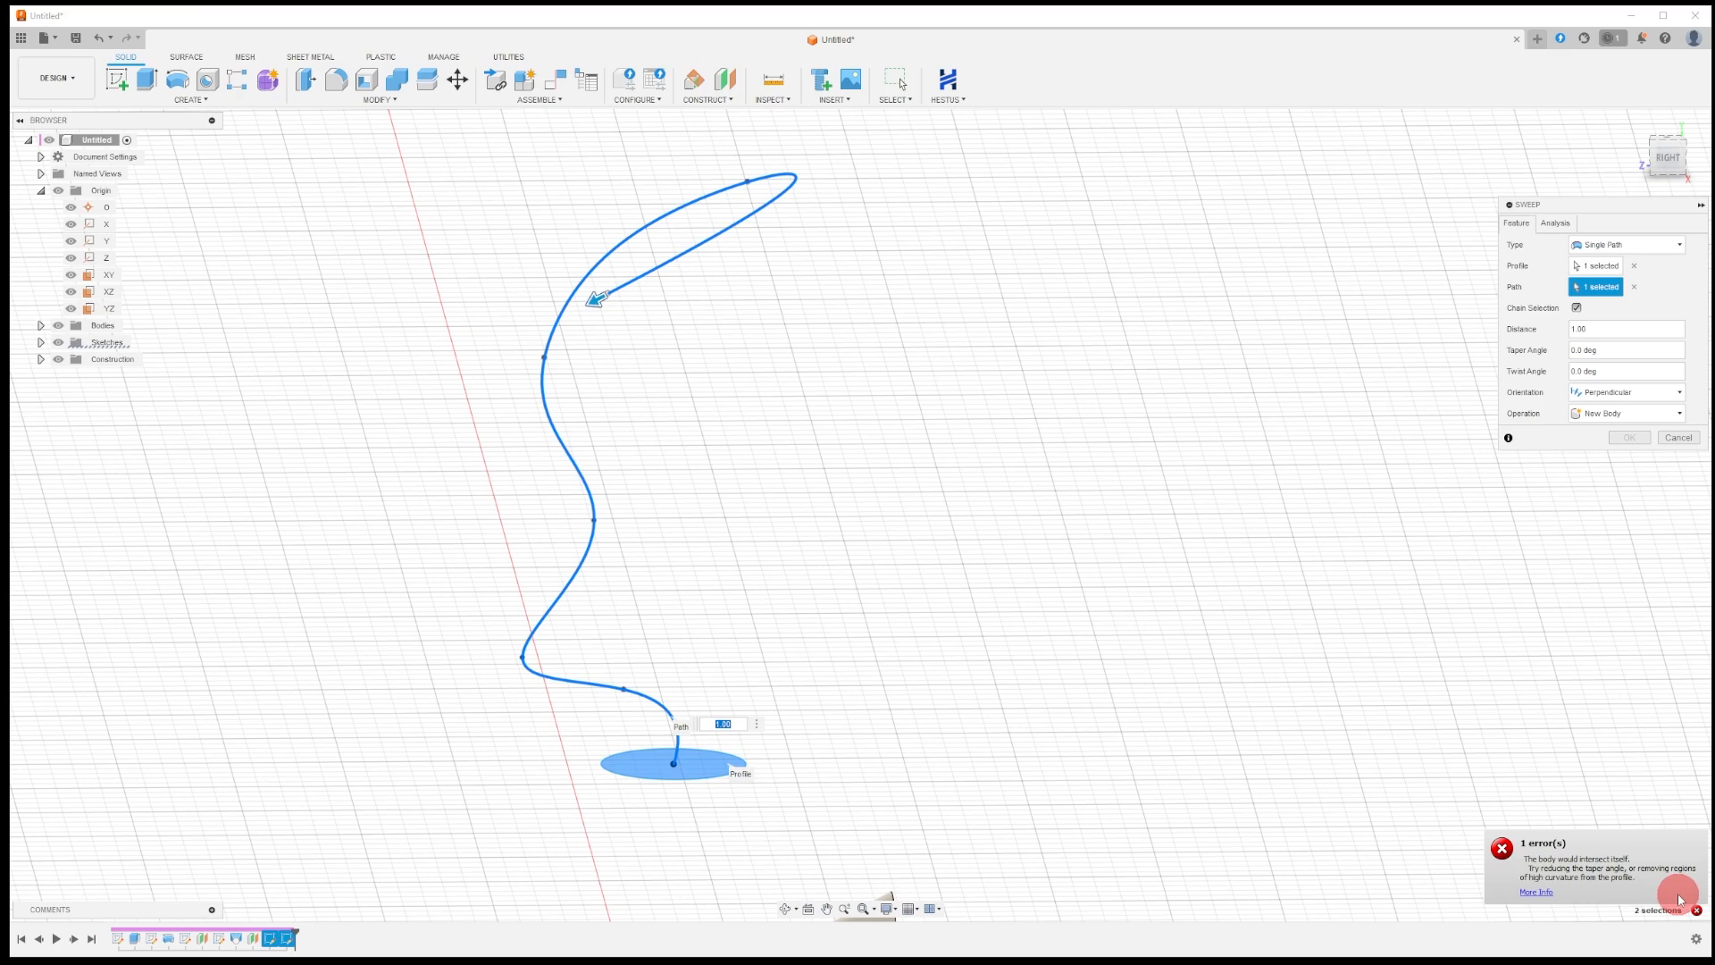
pyautogui.click(1677, 437)
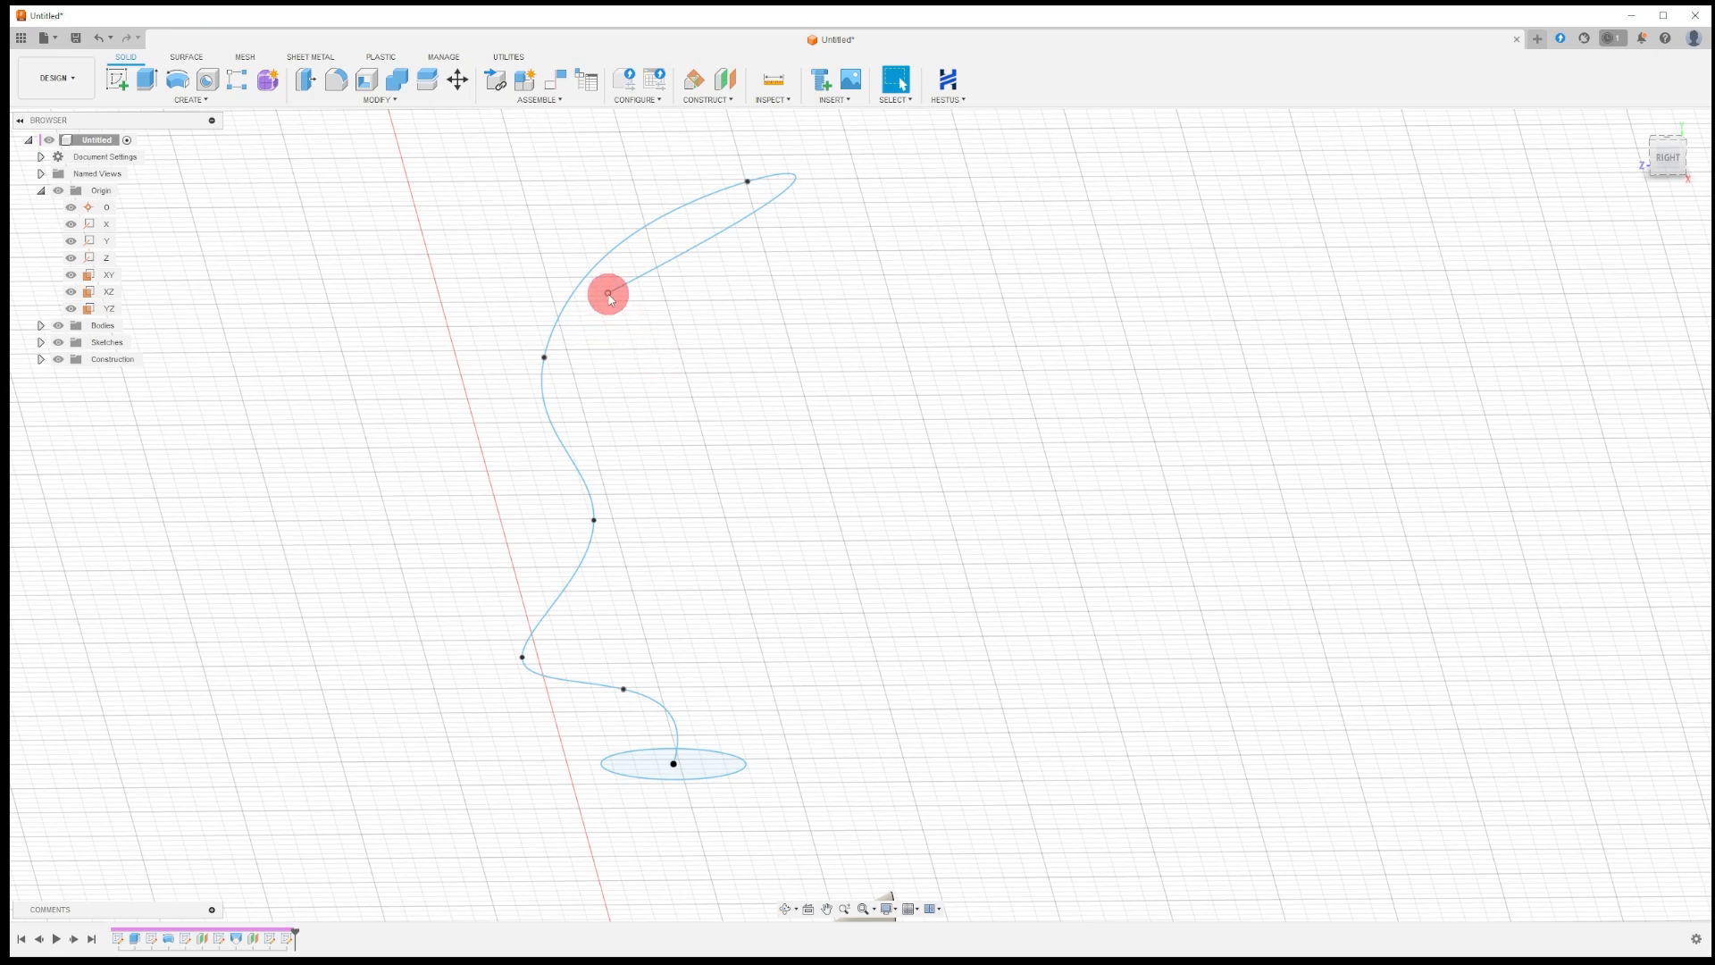
# Open up the spline's tight bends by moving its free end well outward and its sharp lower fit point inward.
pyautogui.moveTo(610, 295)
pyautogui.mouseDown()
pyautogui.moveTo(907, 341)
pyautogui.moveTo(585, 307)
pyautogui.mouseUp()
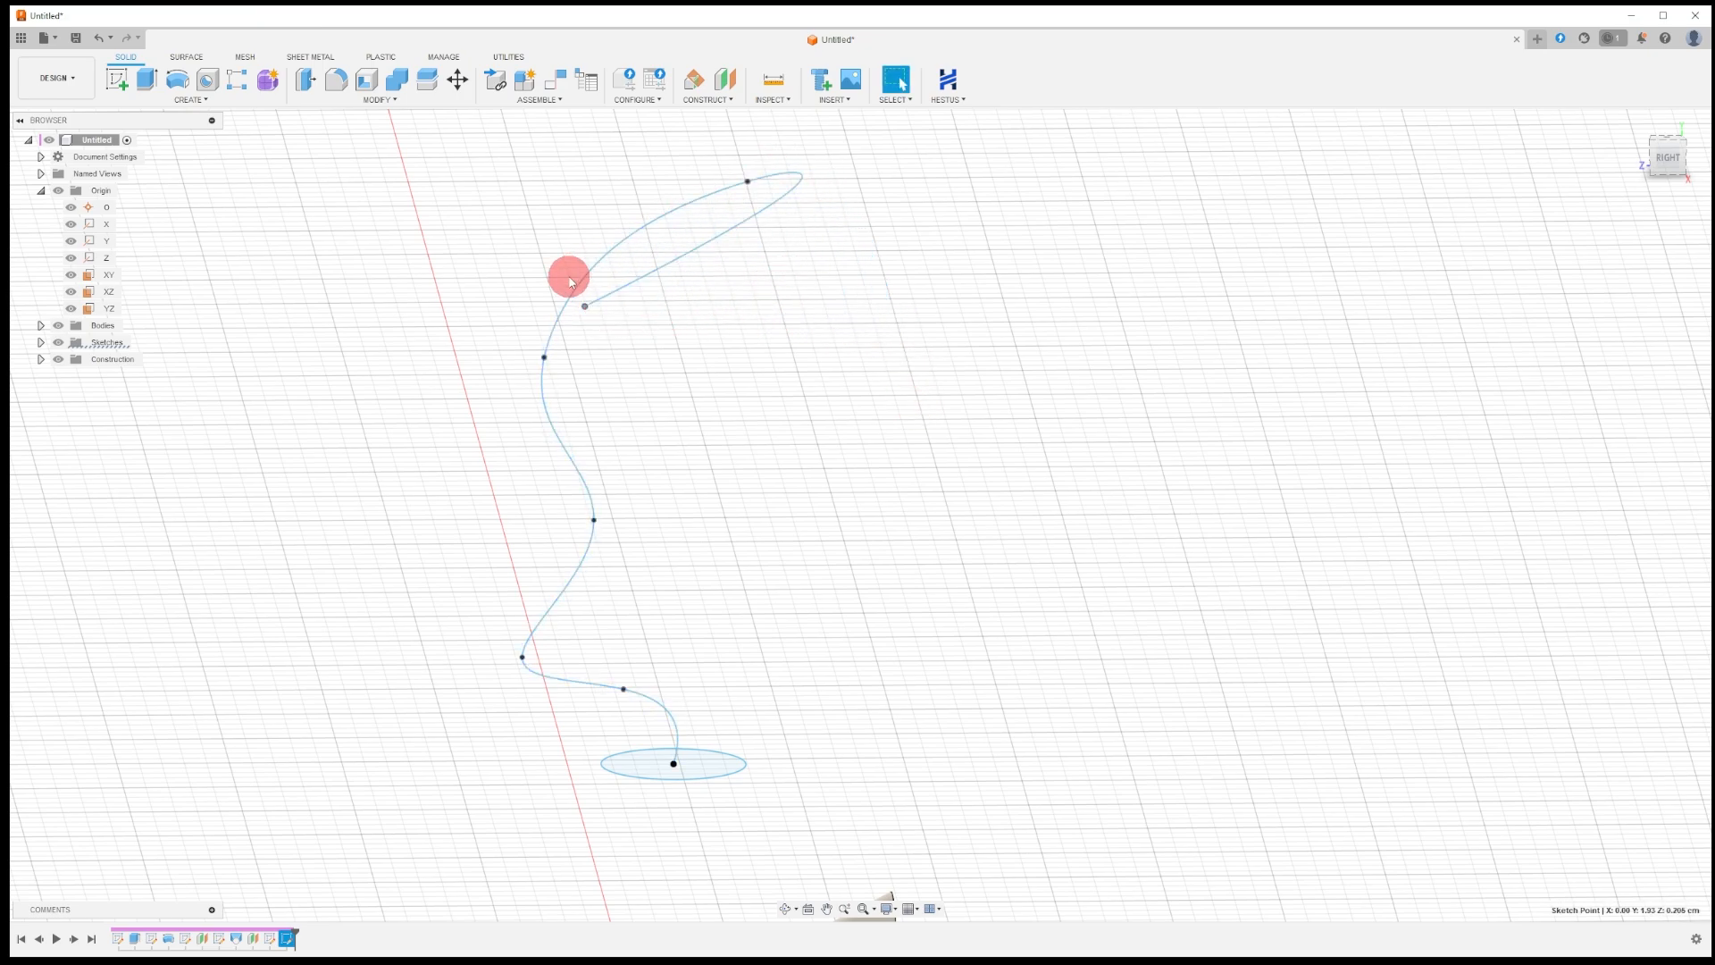
pyautogui.moveTo(585, 307); pyautogui.dragTo(806, 327)
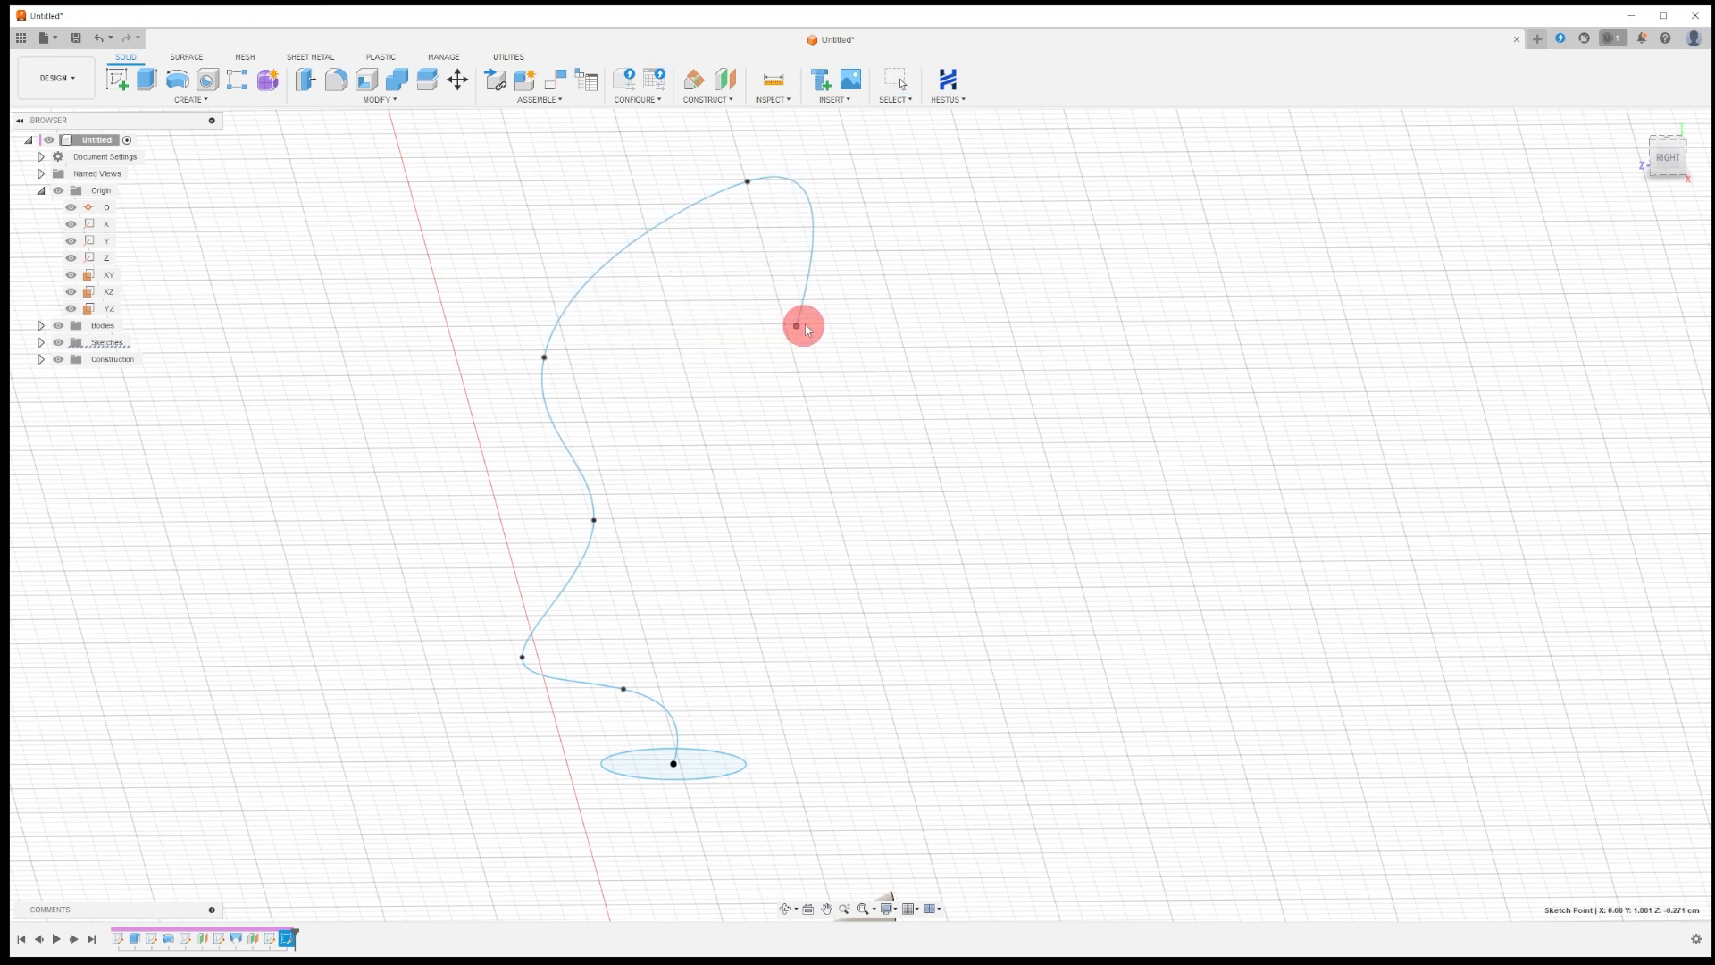
pyautogui.moveTo(1001, 263); pyautogui.dragTo(1001, 263)
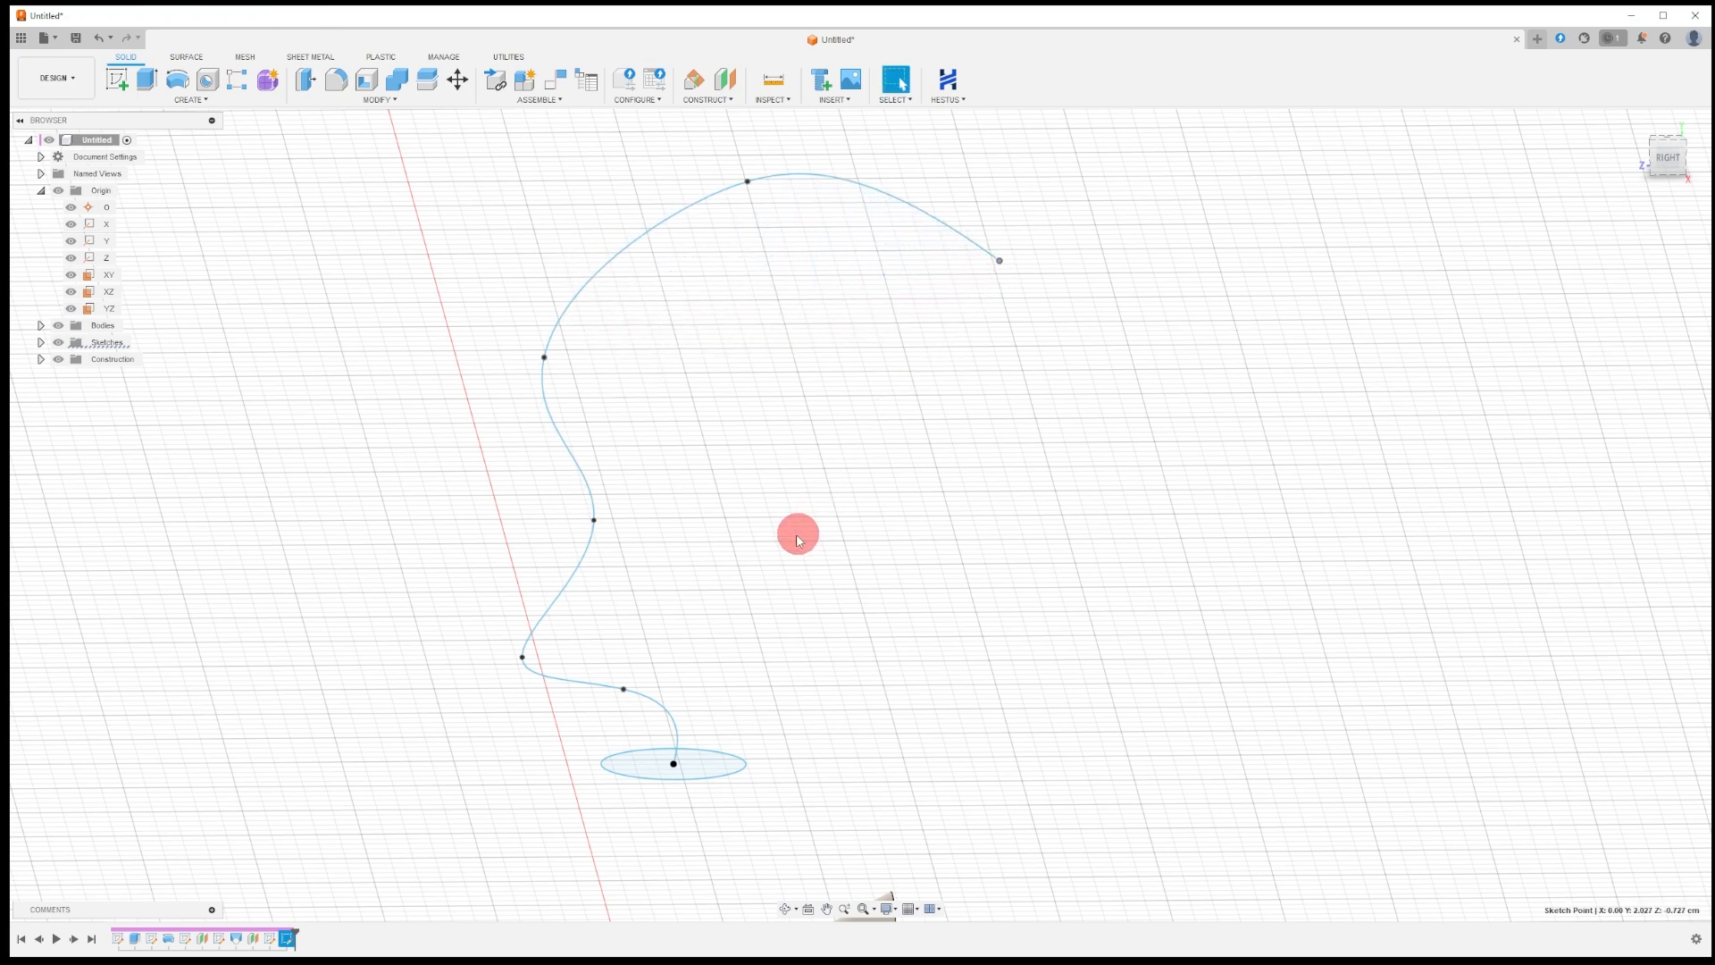
pyautogui.moveTo(530, 662); pyautogui.dragTo(581, 641)
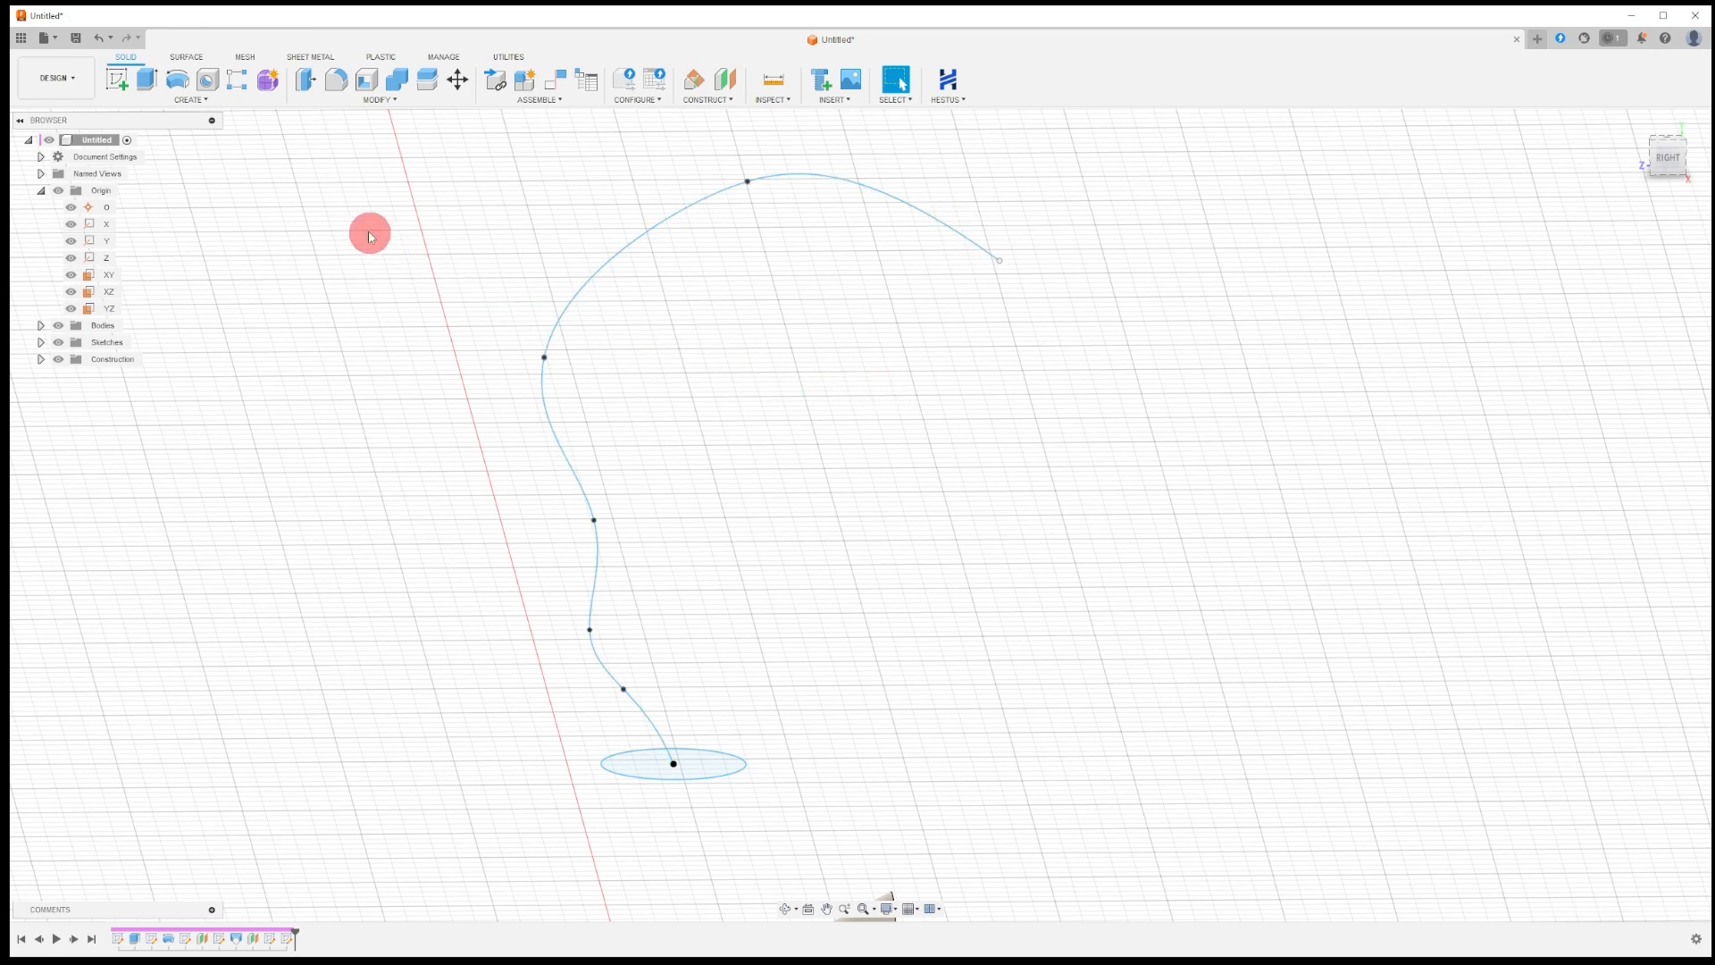
# Set up a single-path sweep of the circle profile along the reshaped spline and inspect the preview around its lower bend.
pyautogui.click(195, 101)
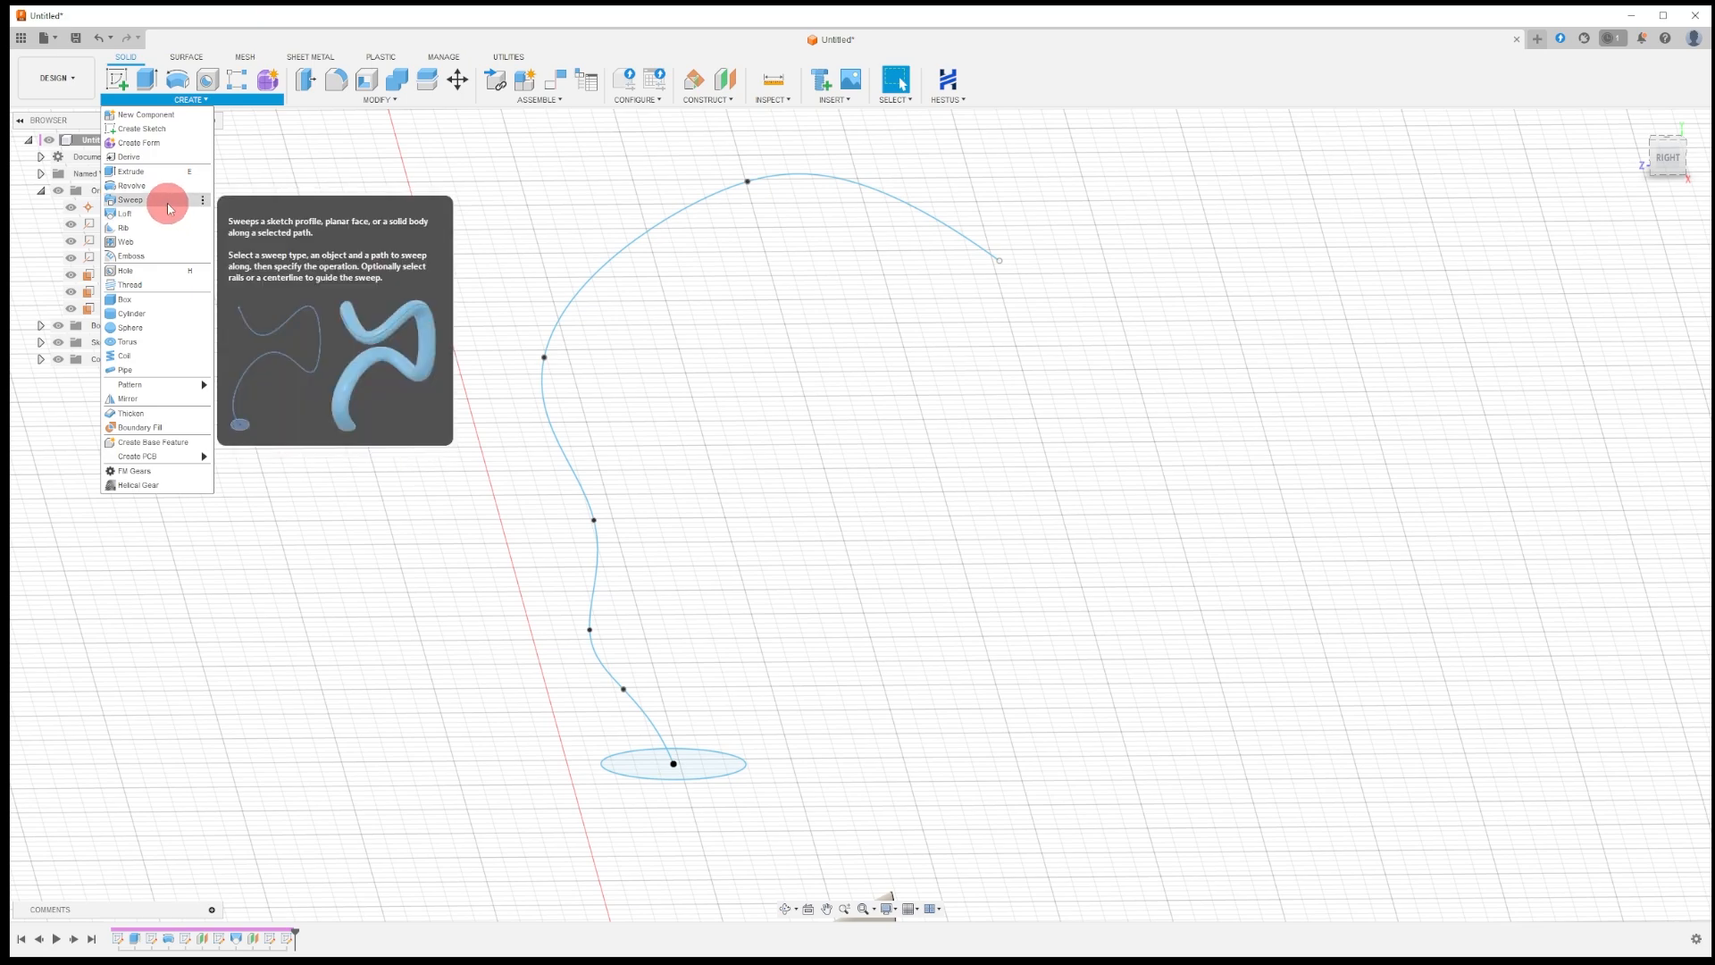
pyautogui.click(130, 200)
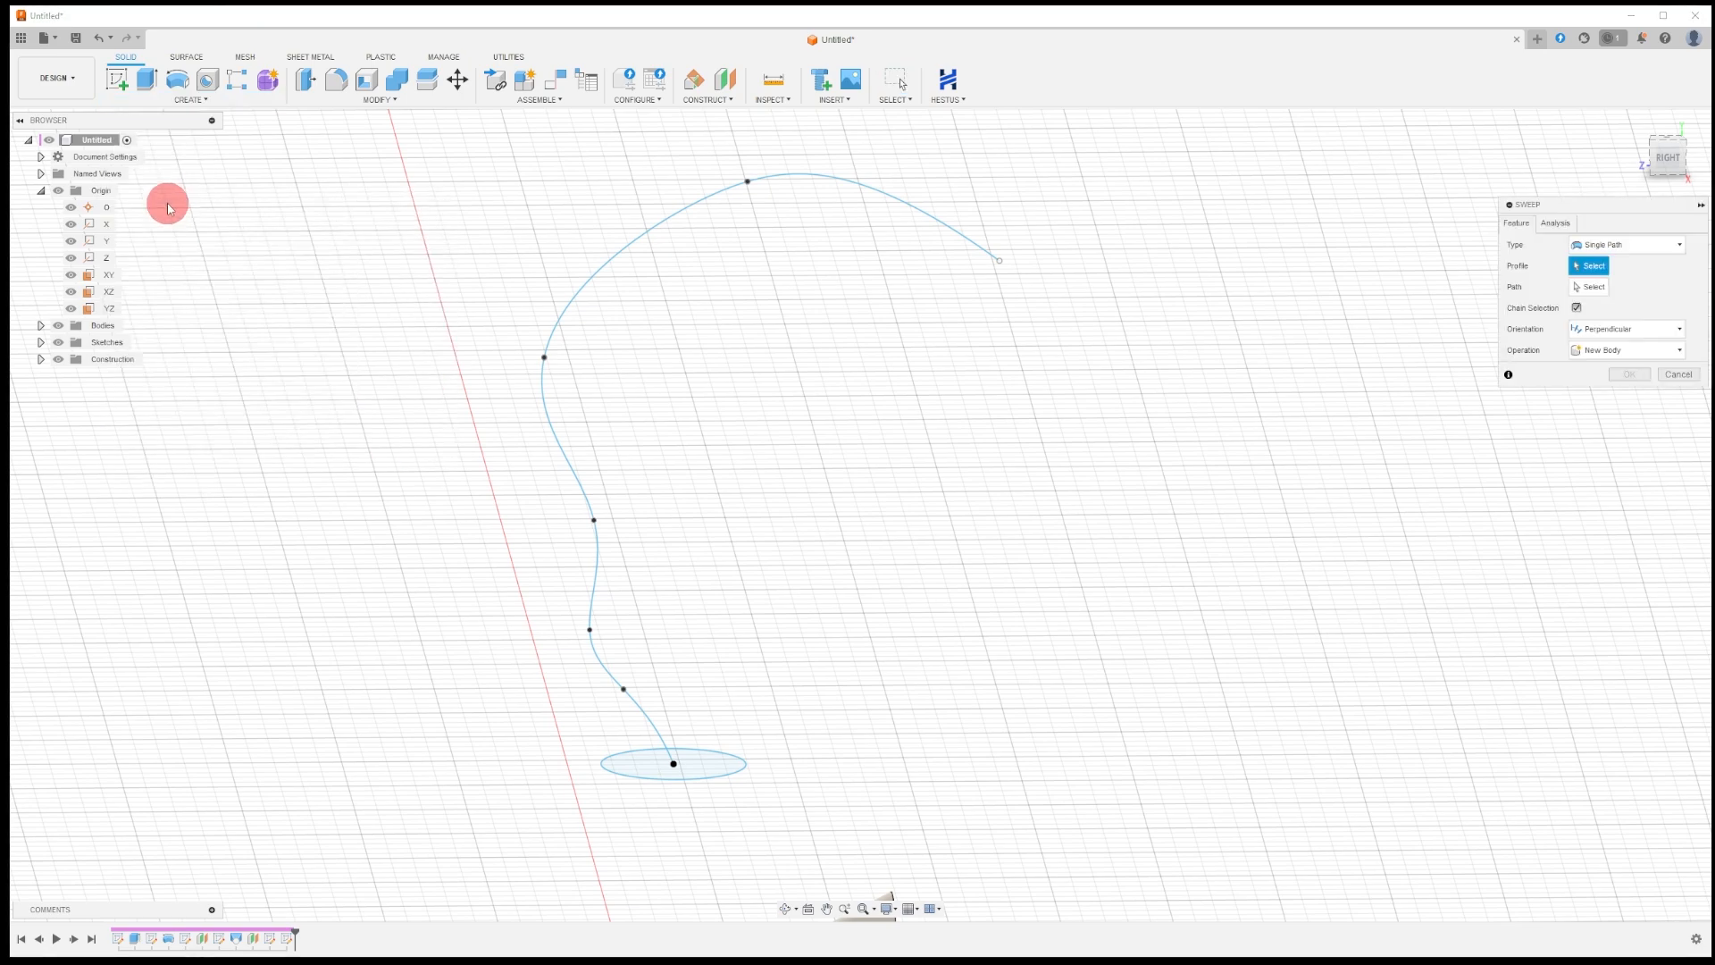
pyautogui.click(746, 767)
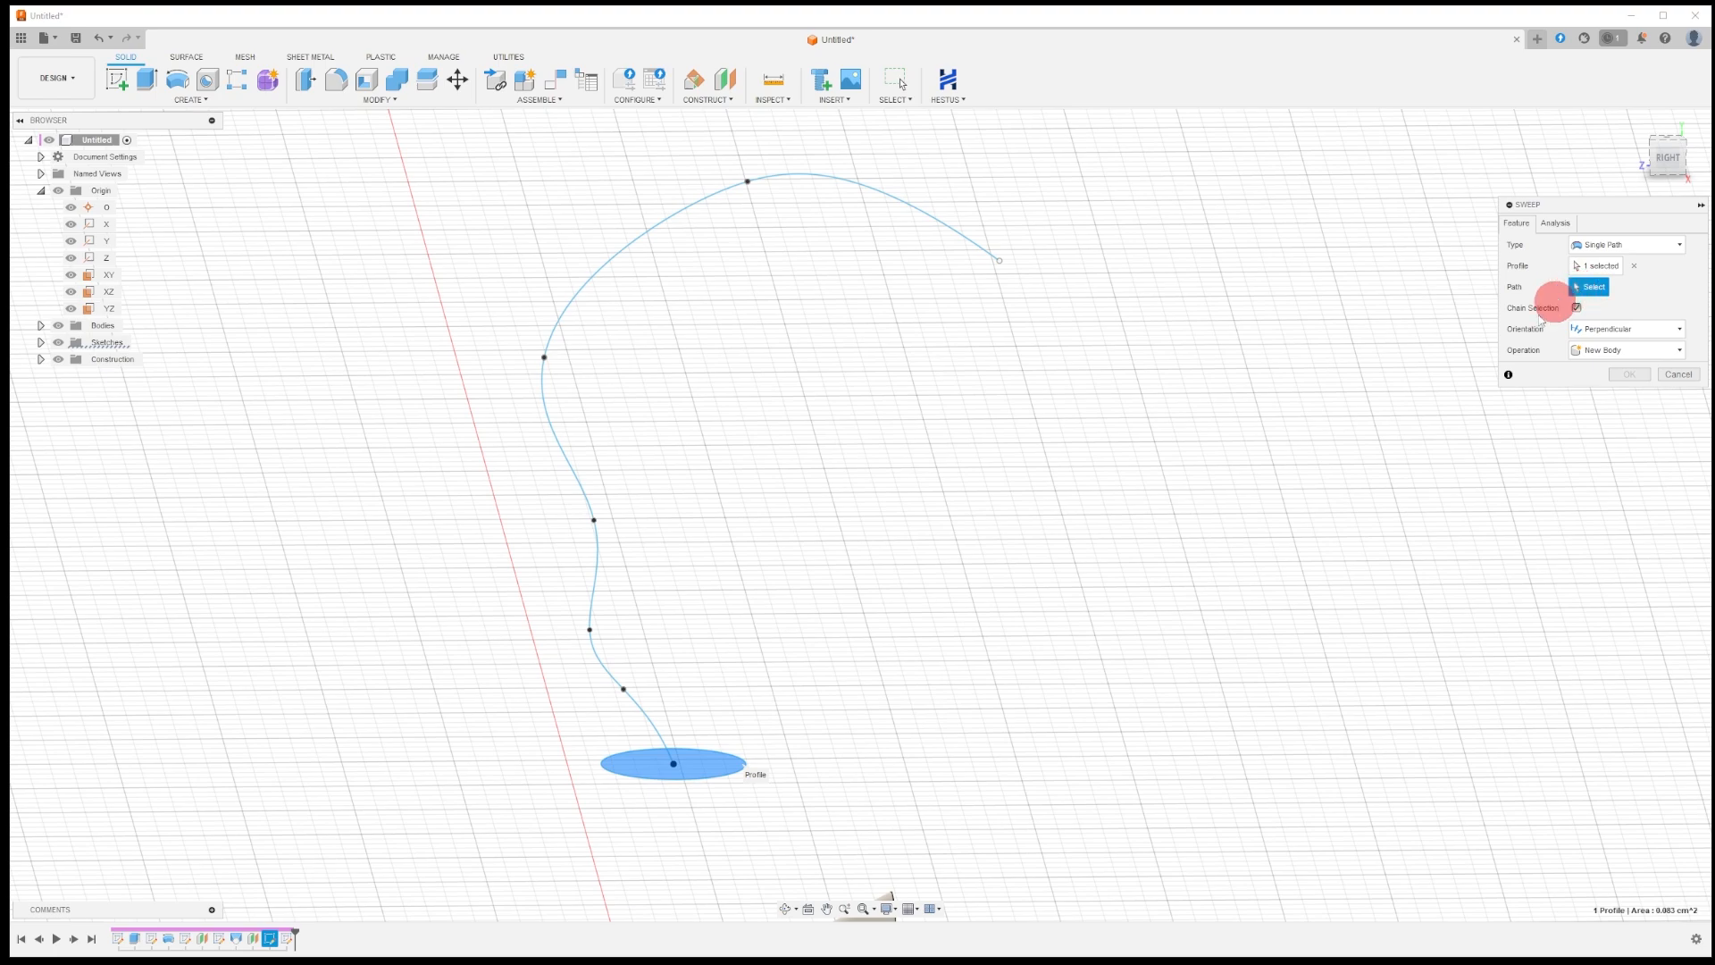
pyautogui.click(647, 711)
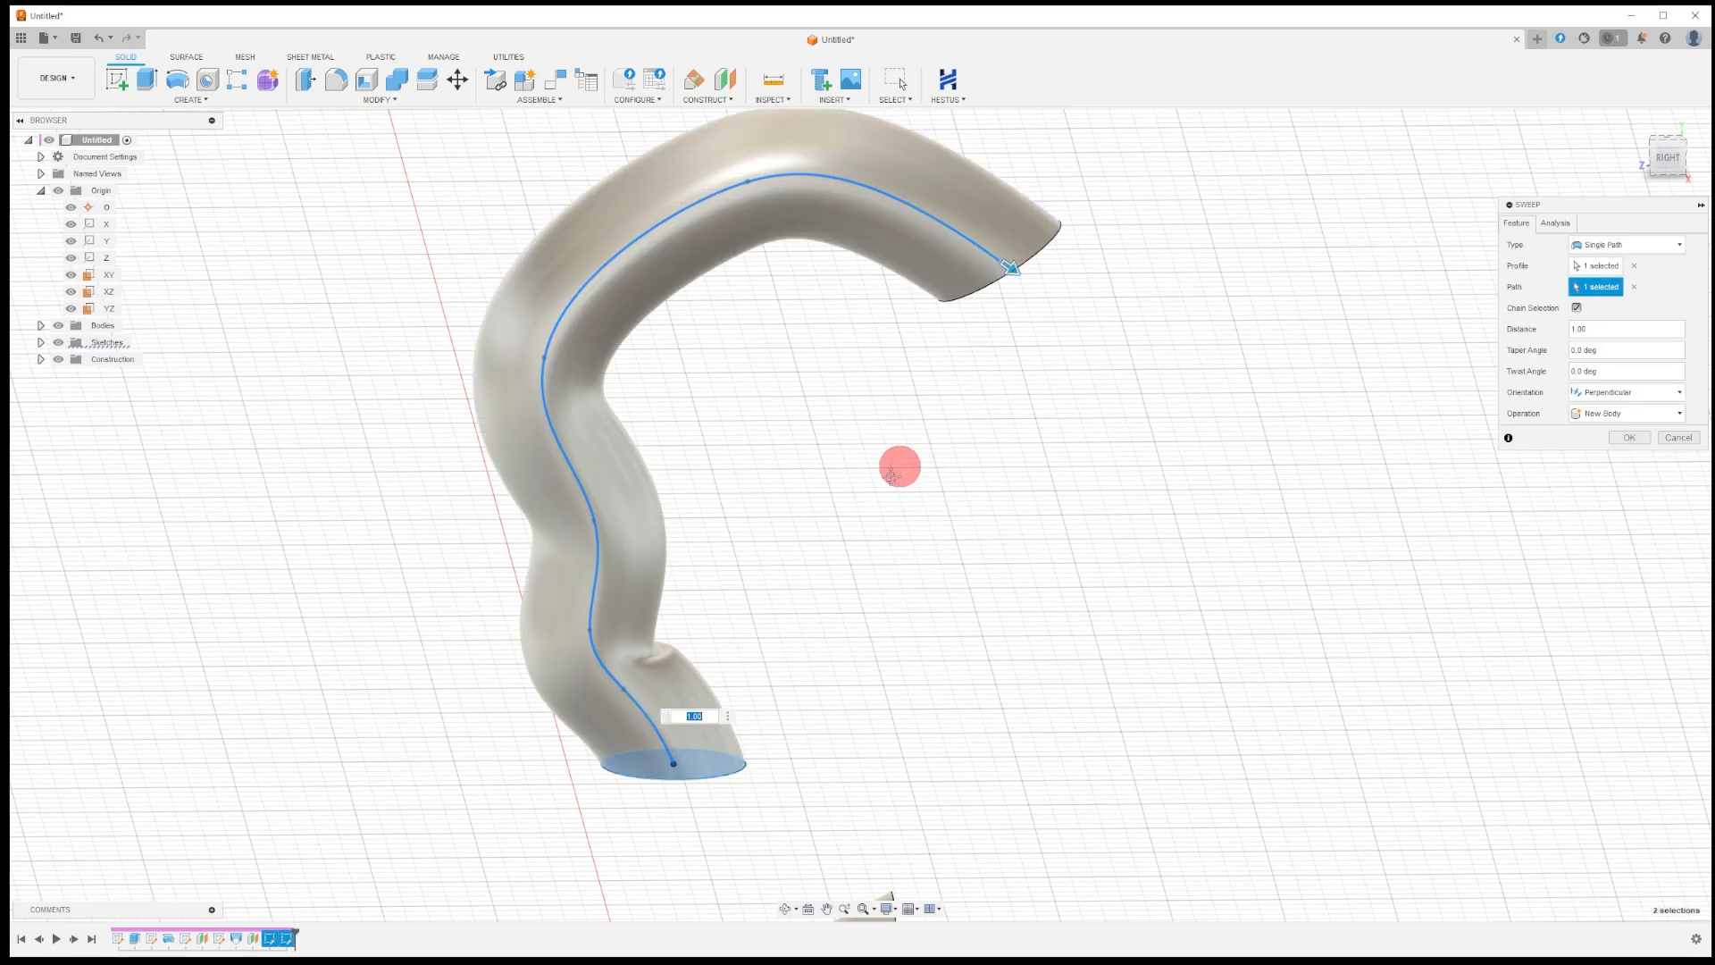
pyautogui.moveTo(900, 468); pyautogui.dragTo(839, 528, button='middle')
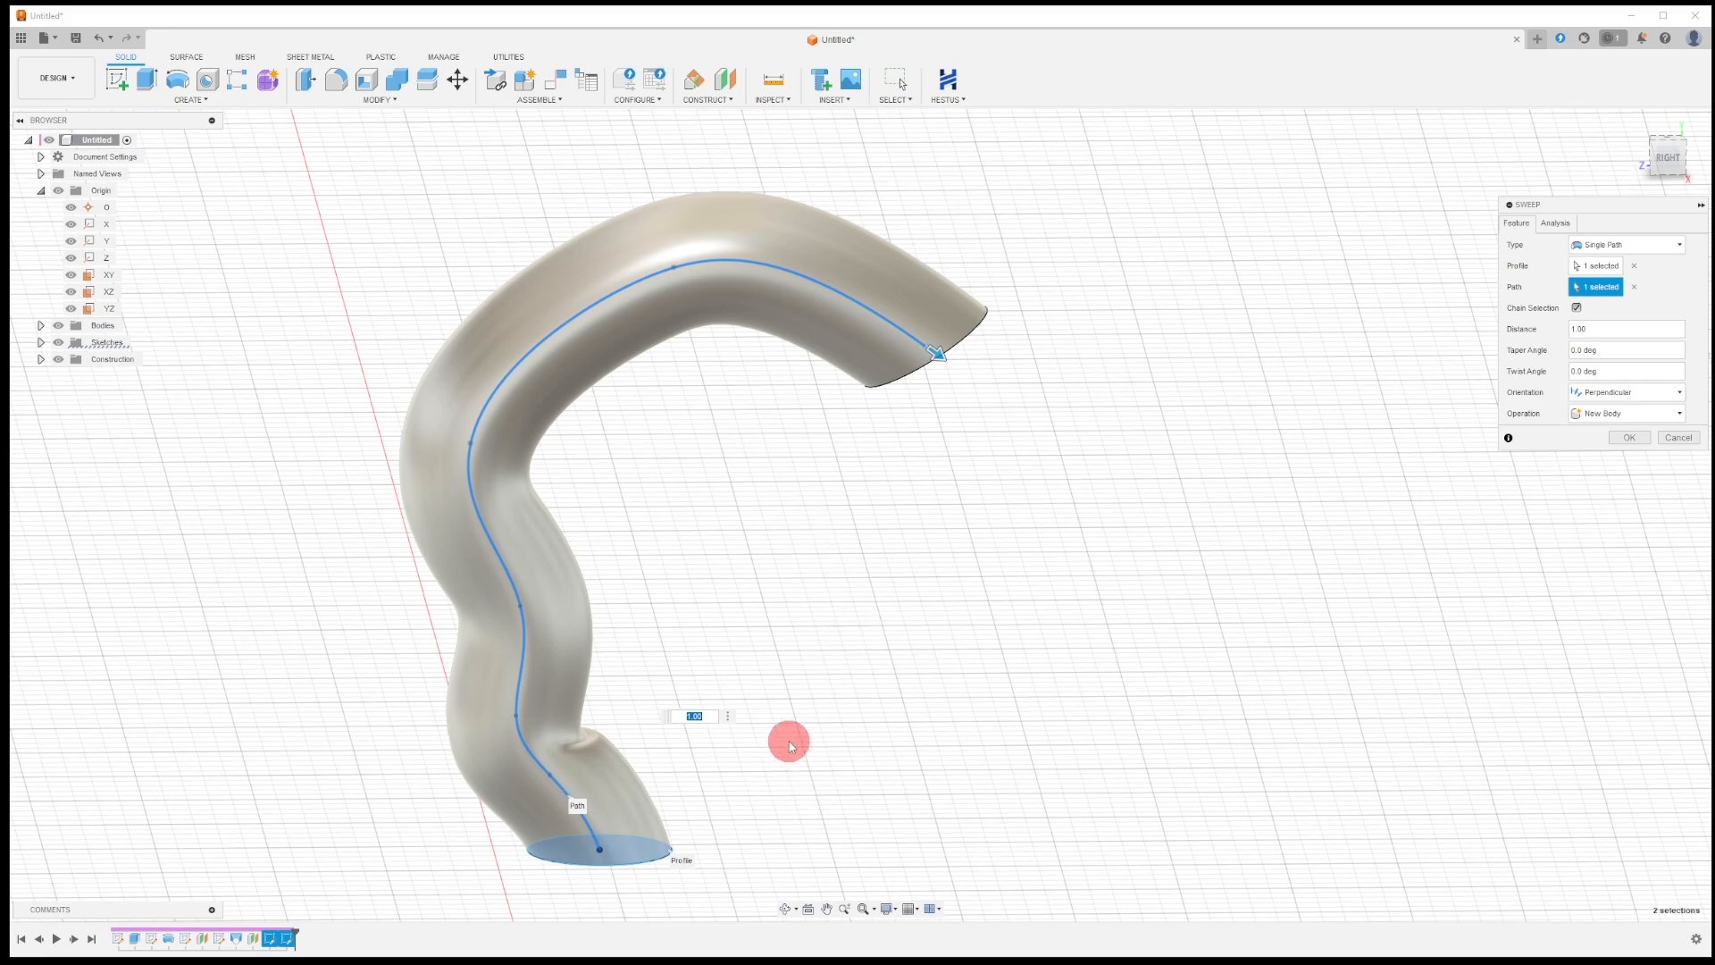
pyautogui.moveTo(830, 591); pyautogui.dragTo(884, 533, button='middle')
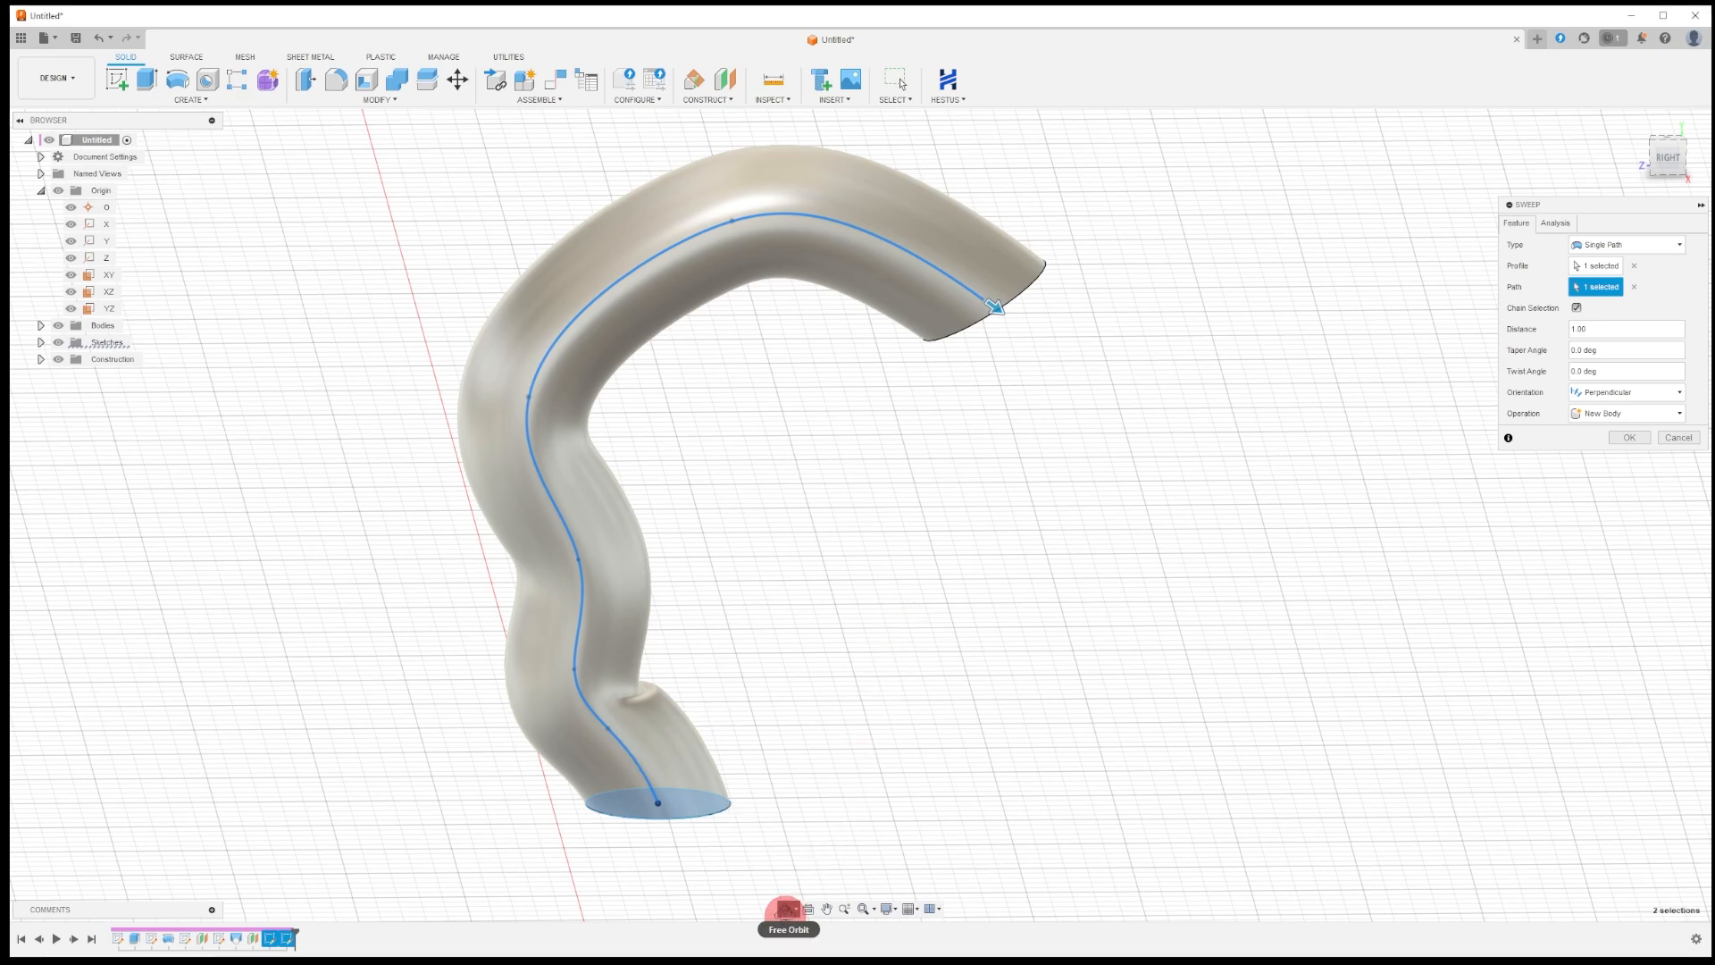
pyautogui.click(785, 908)
pyautogui.moveTo(888, 613); pyautogui.dragTo(892, 661)
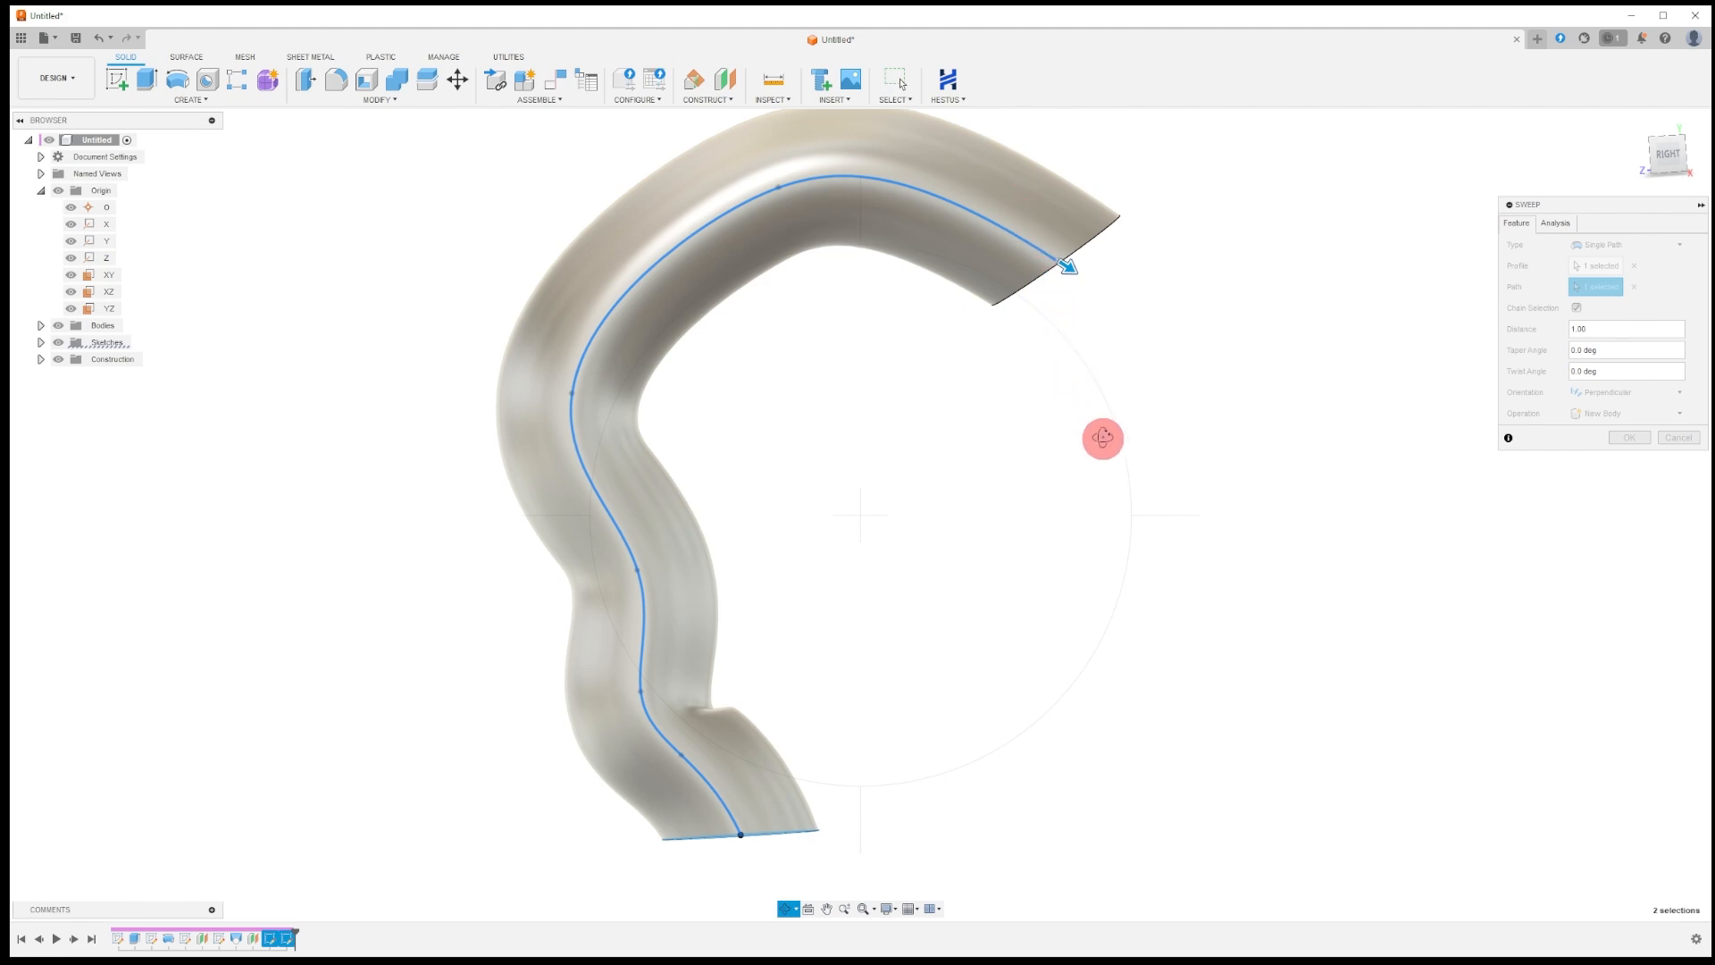
pyautogui.press('Escape')
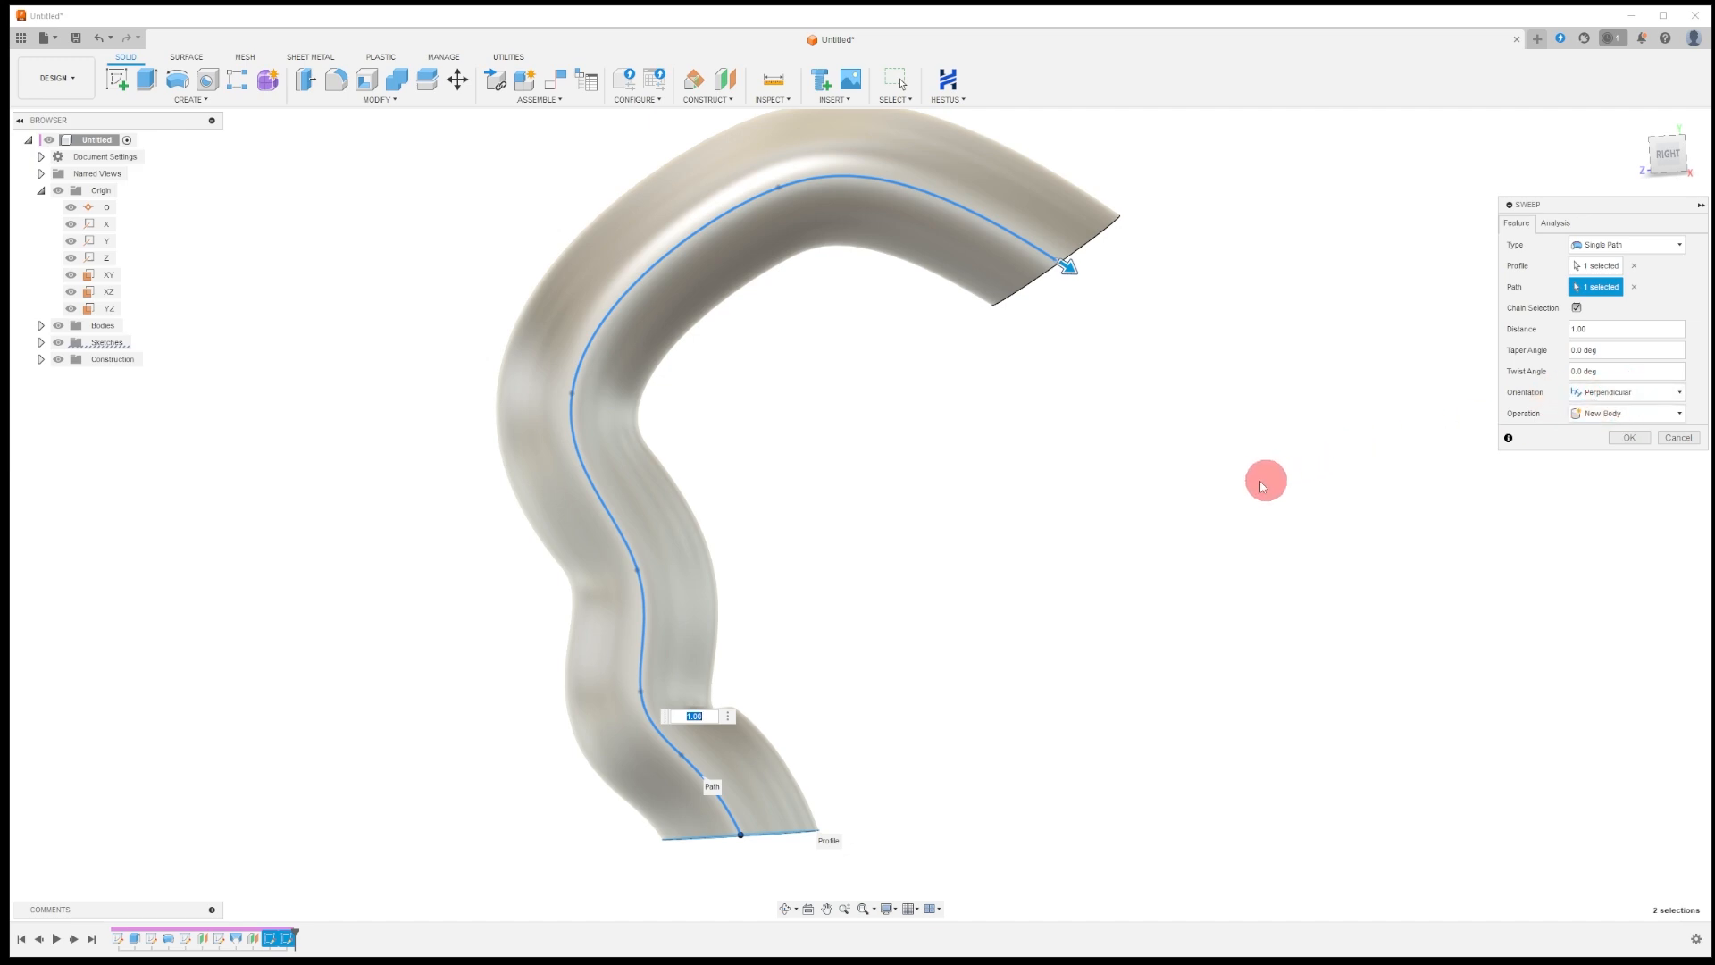
pyautogui.moveTo(1239, 479); pyautogui.dragTo(1194, 486, button='middle')
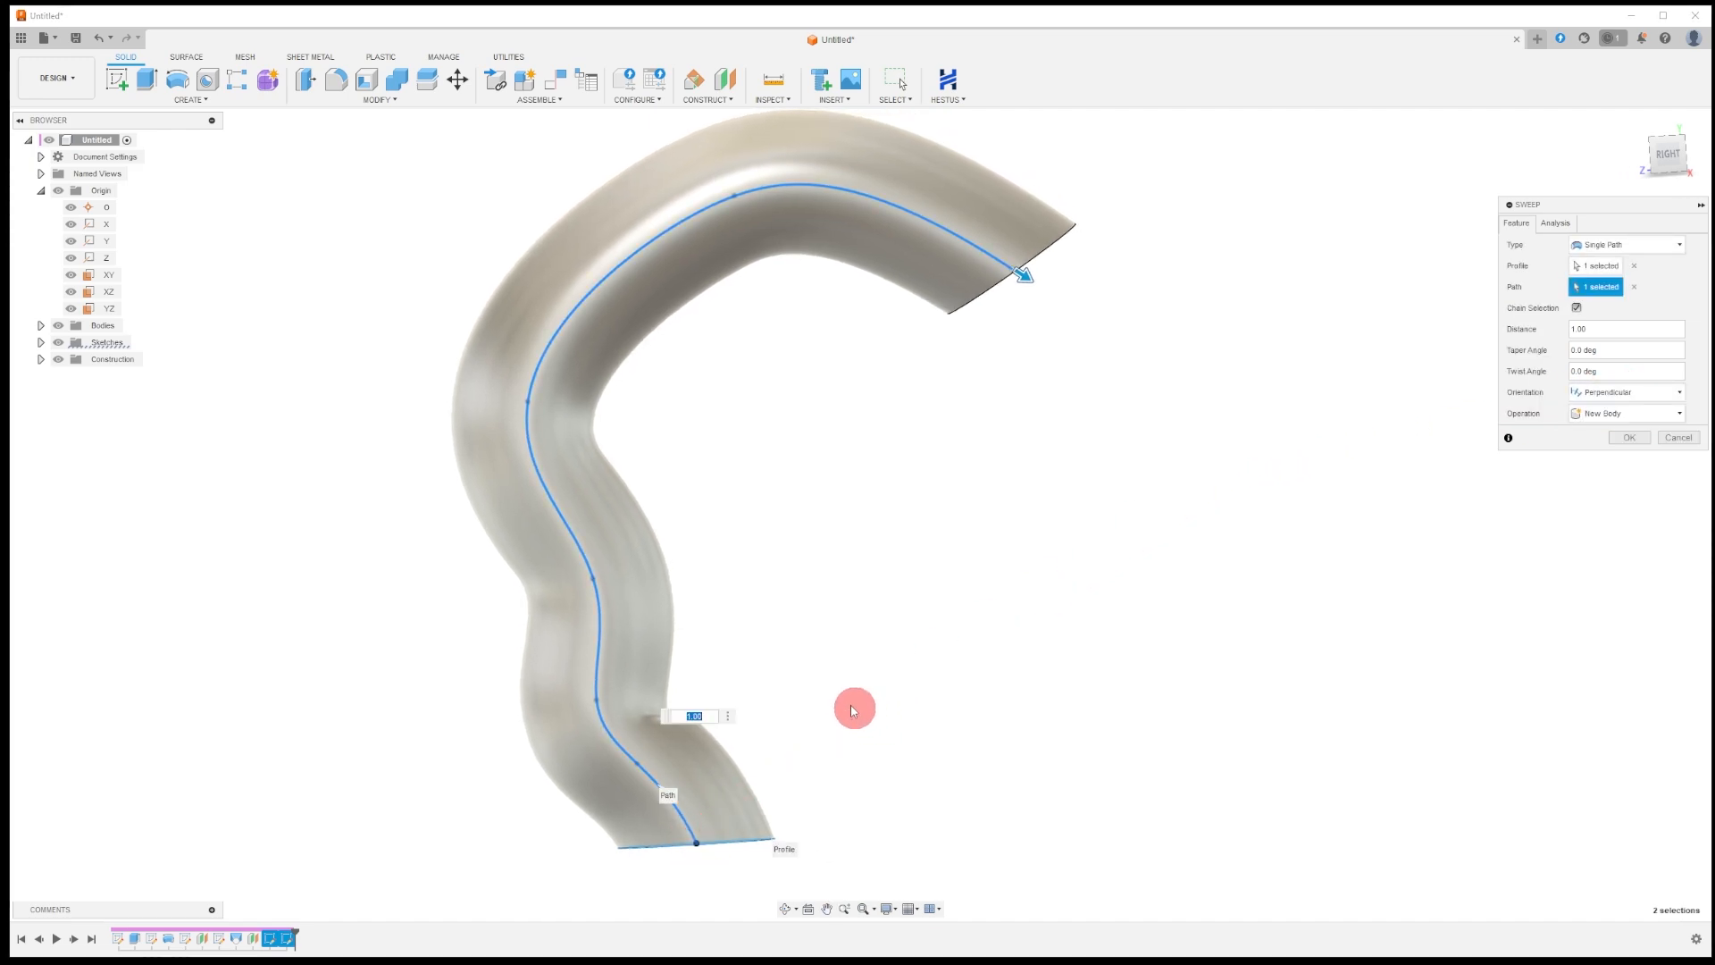
pyautogui.moveTo(846, 682)
pyautogui.mouseDown(button='middle')
pyautogui.moveTo(854, 655)
pyautogui.moveTo(860, 668)
pyautogui.mouseUp(button='middle')
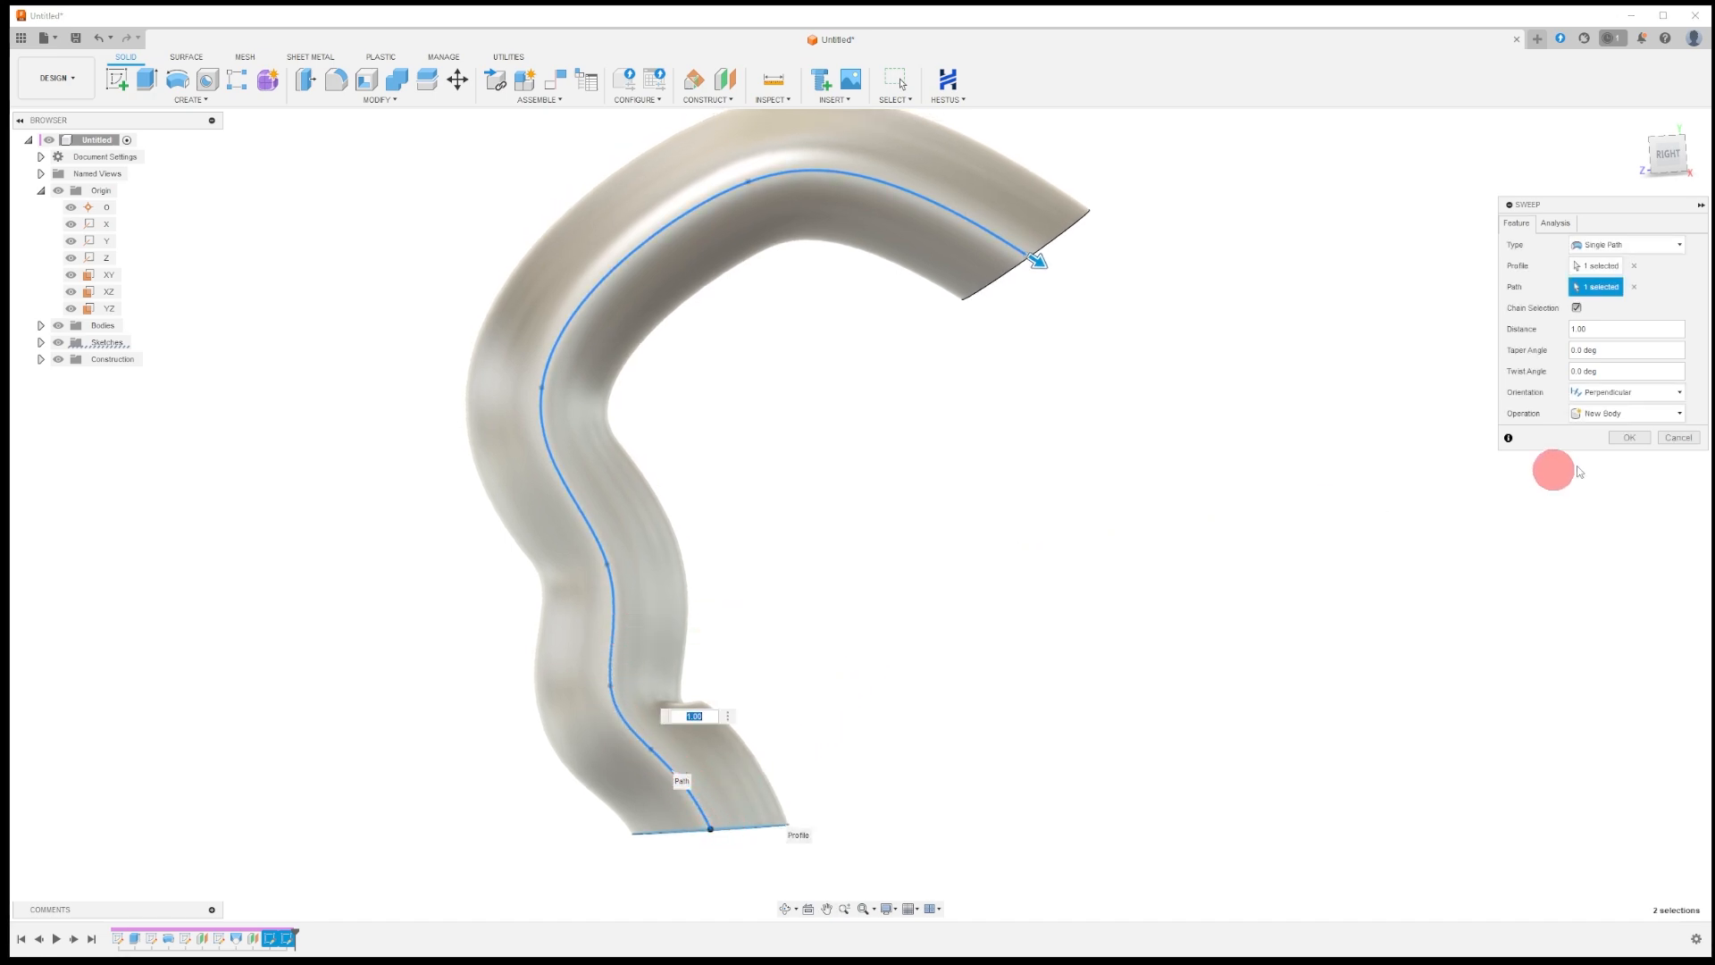
# Try the Parallel orientation for the sweep, and set it back to Perpendicular.
pyautogui.click(1643, 398)
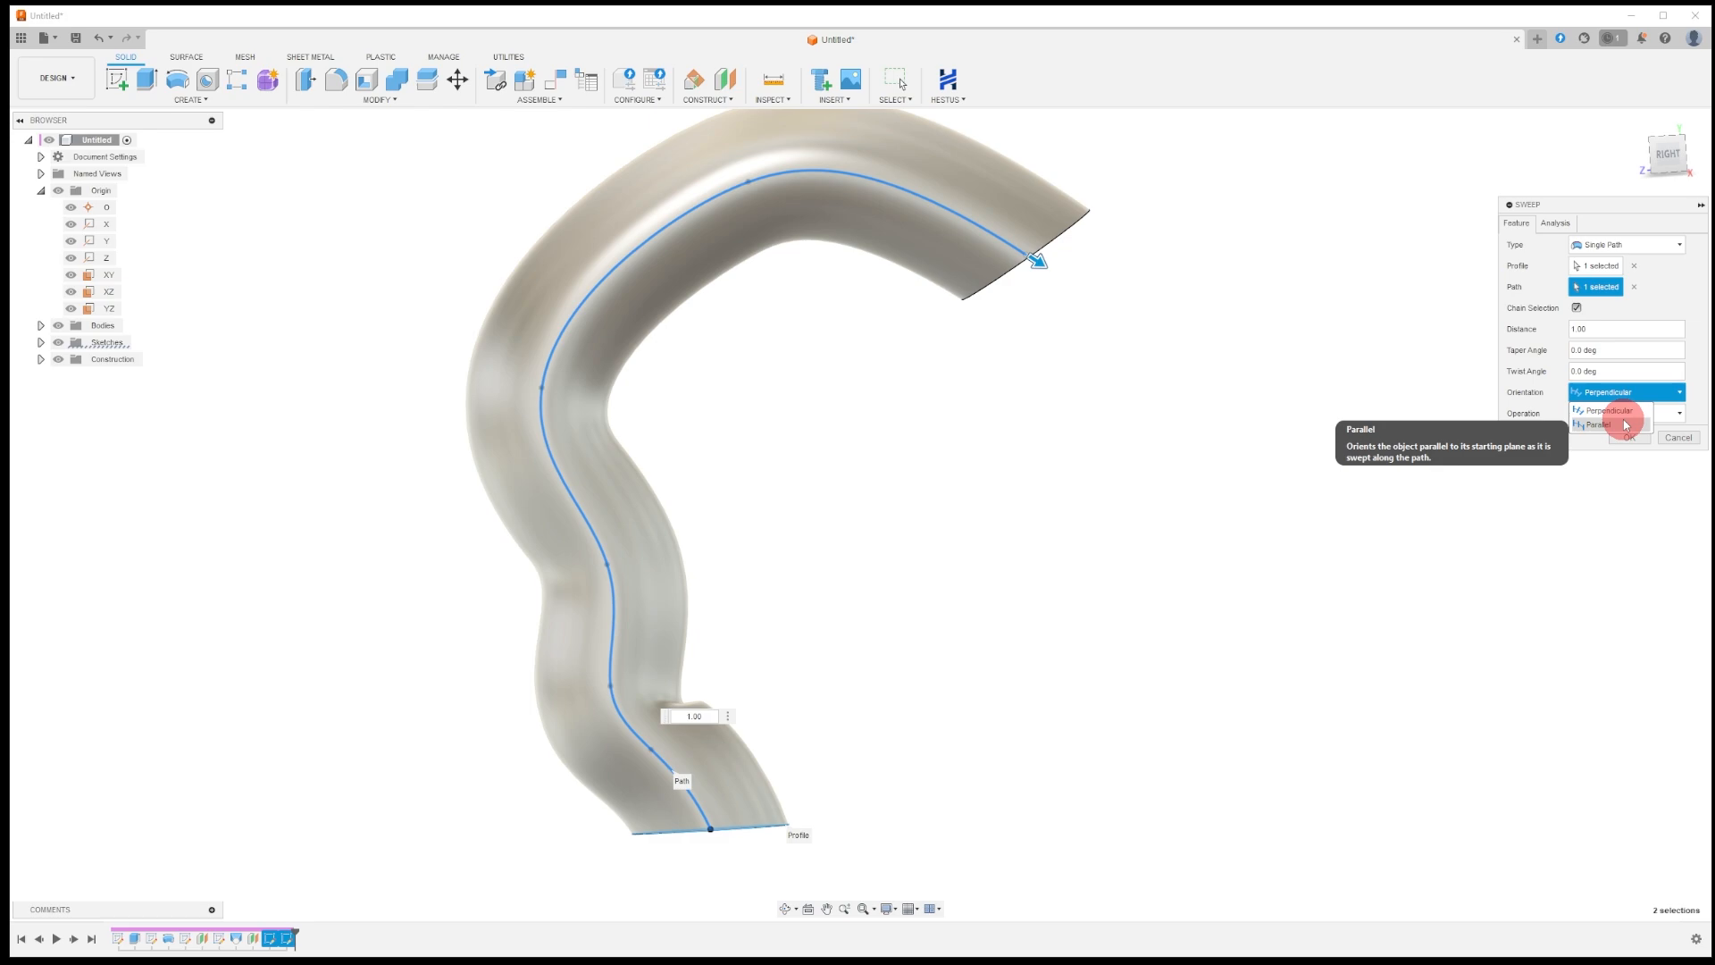
pyautogui.click(1624, 417)
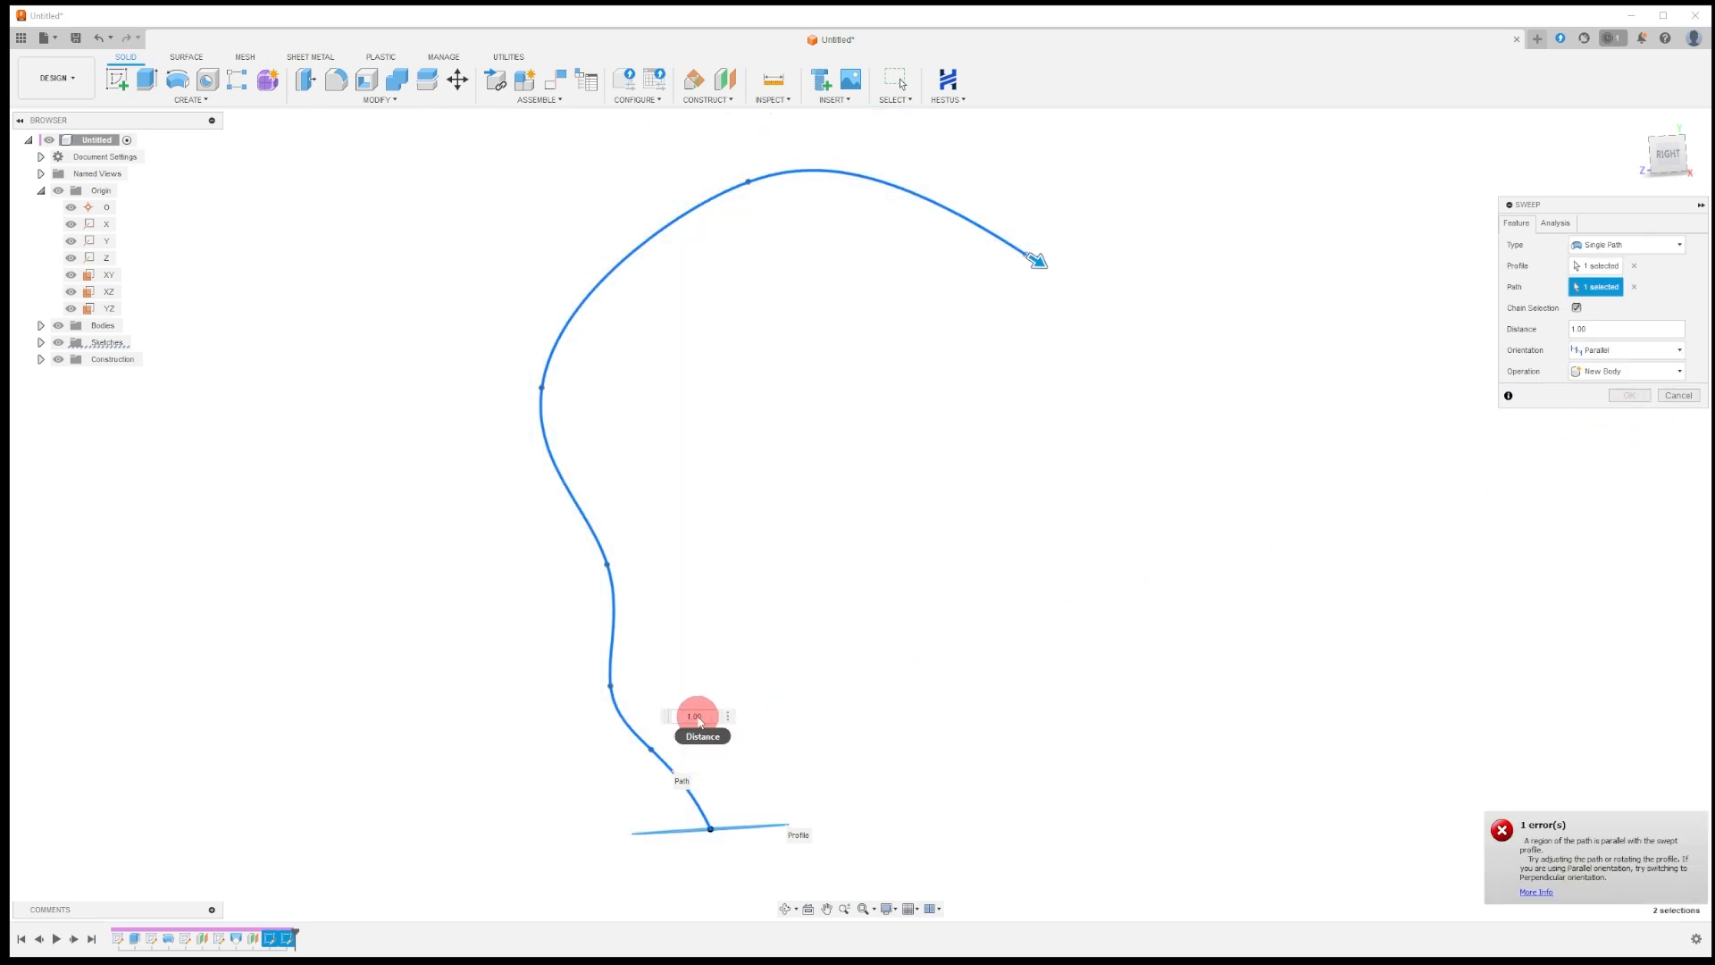
pyautogui.click(1623, 355)
pyautogui.click(1614, 368)
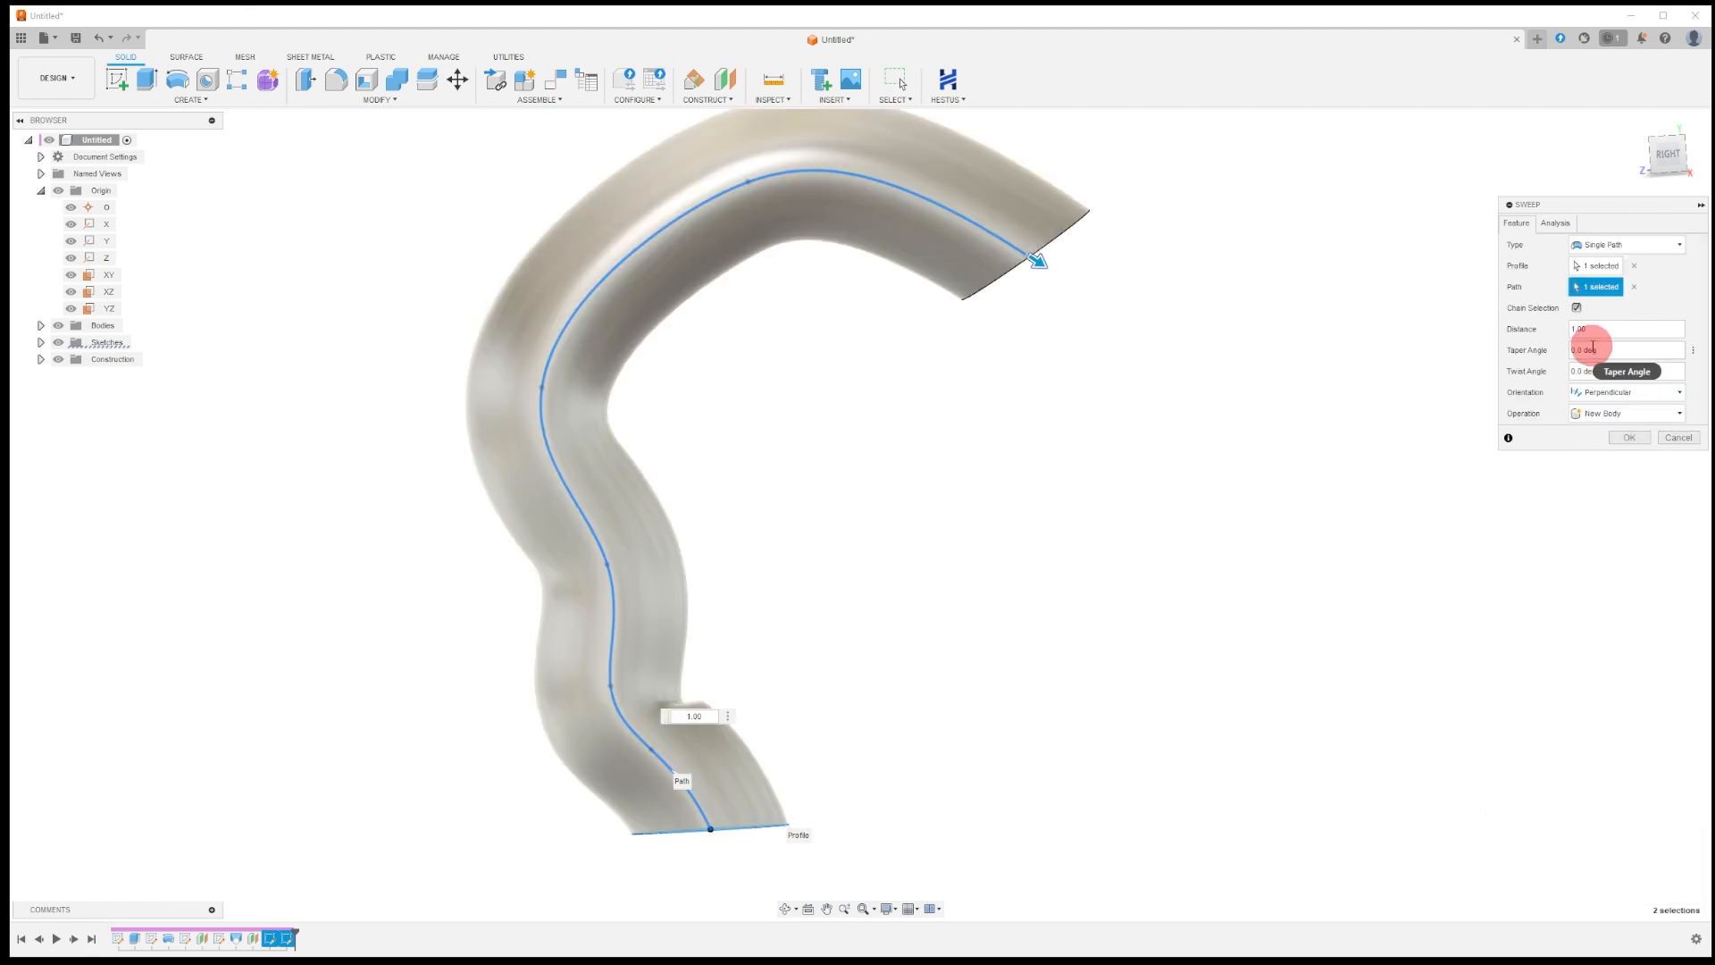
# Create the perpendicular sweep as a new body and view it from below its open ends.
pyautogui.click(1623, 438)
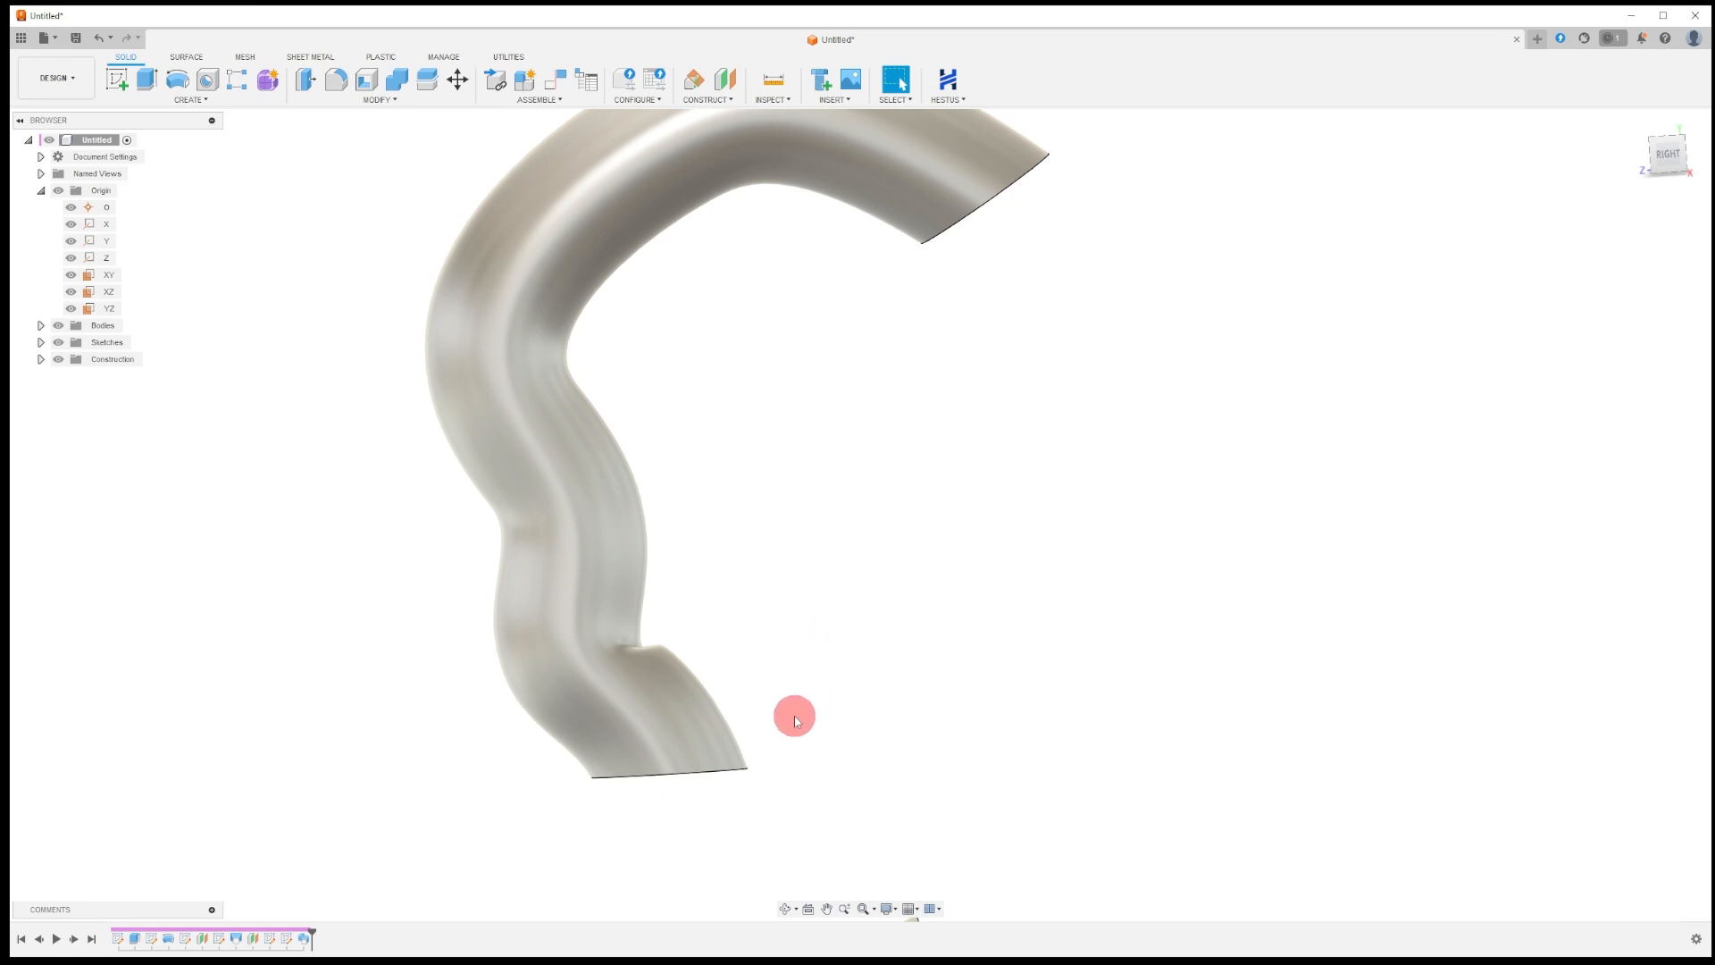
pyautogui.click(785, 909)
pyautogui.moveTo(816, 670); pyautogui.dragTo(835, 631)
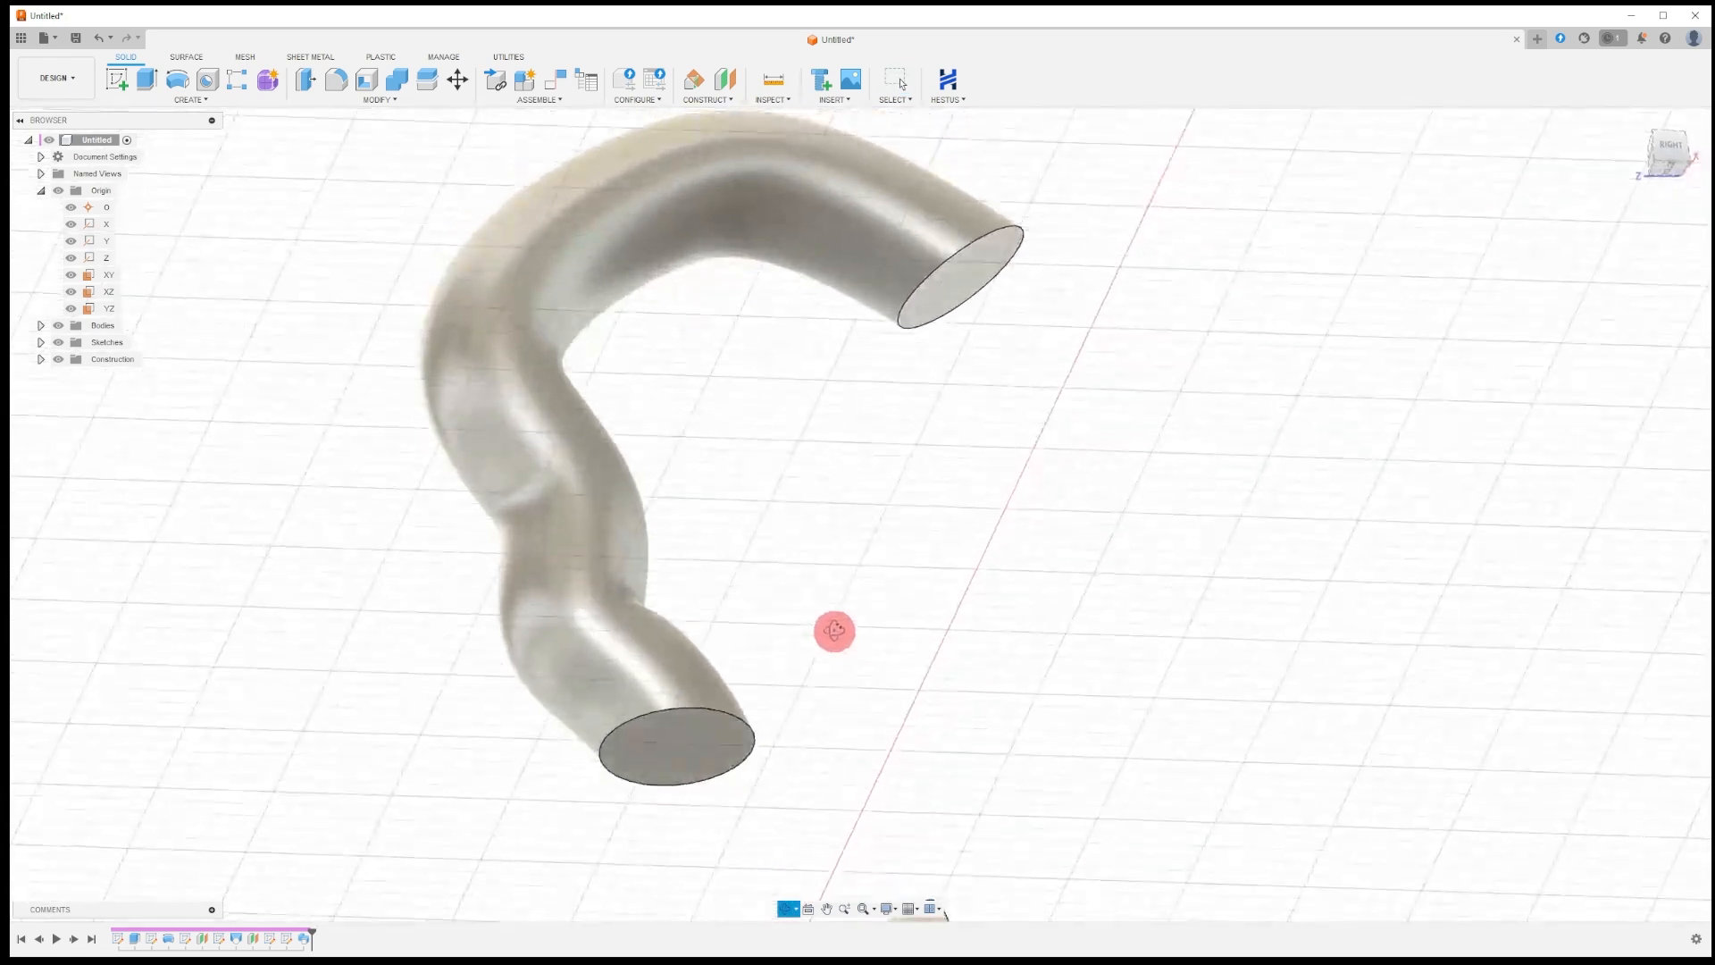
# Edit the profile sketch to shrink the circle to a diameter of about 0.1 cm, and finish the sketch.
pyautogui.rightClick(272, 941)
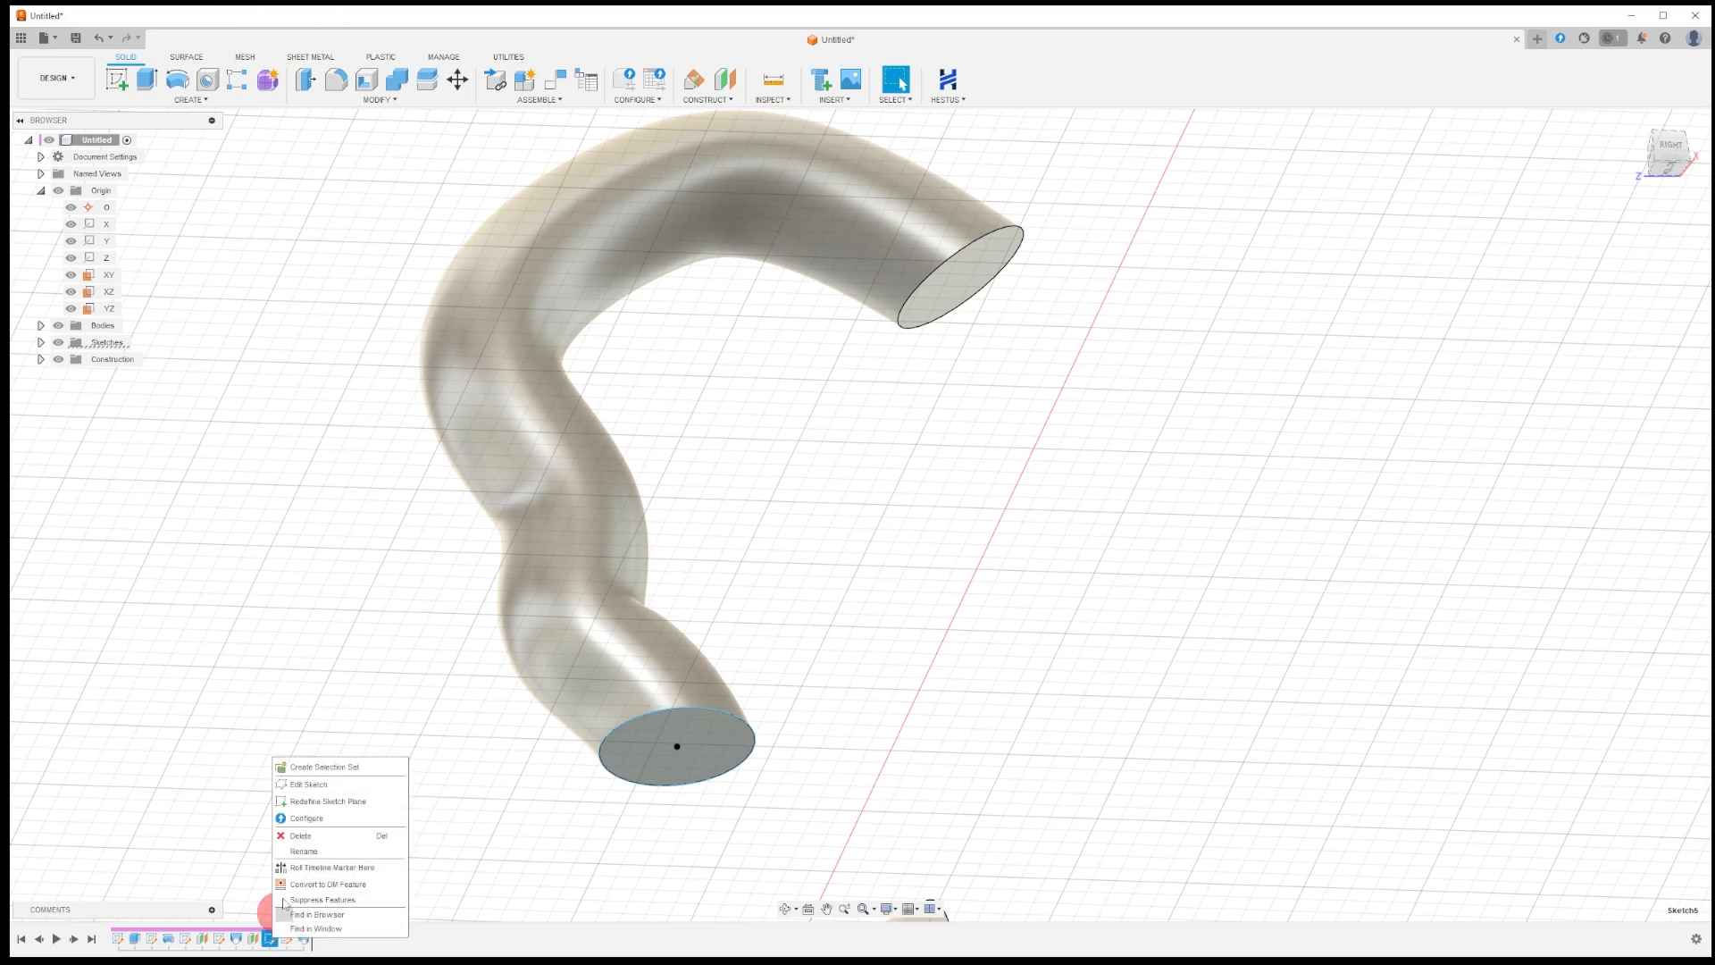
pyautogui.click(318, 786)
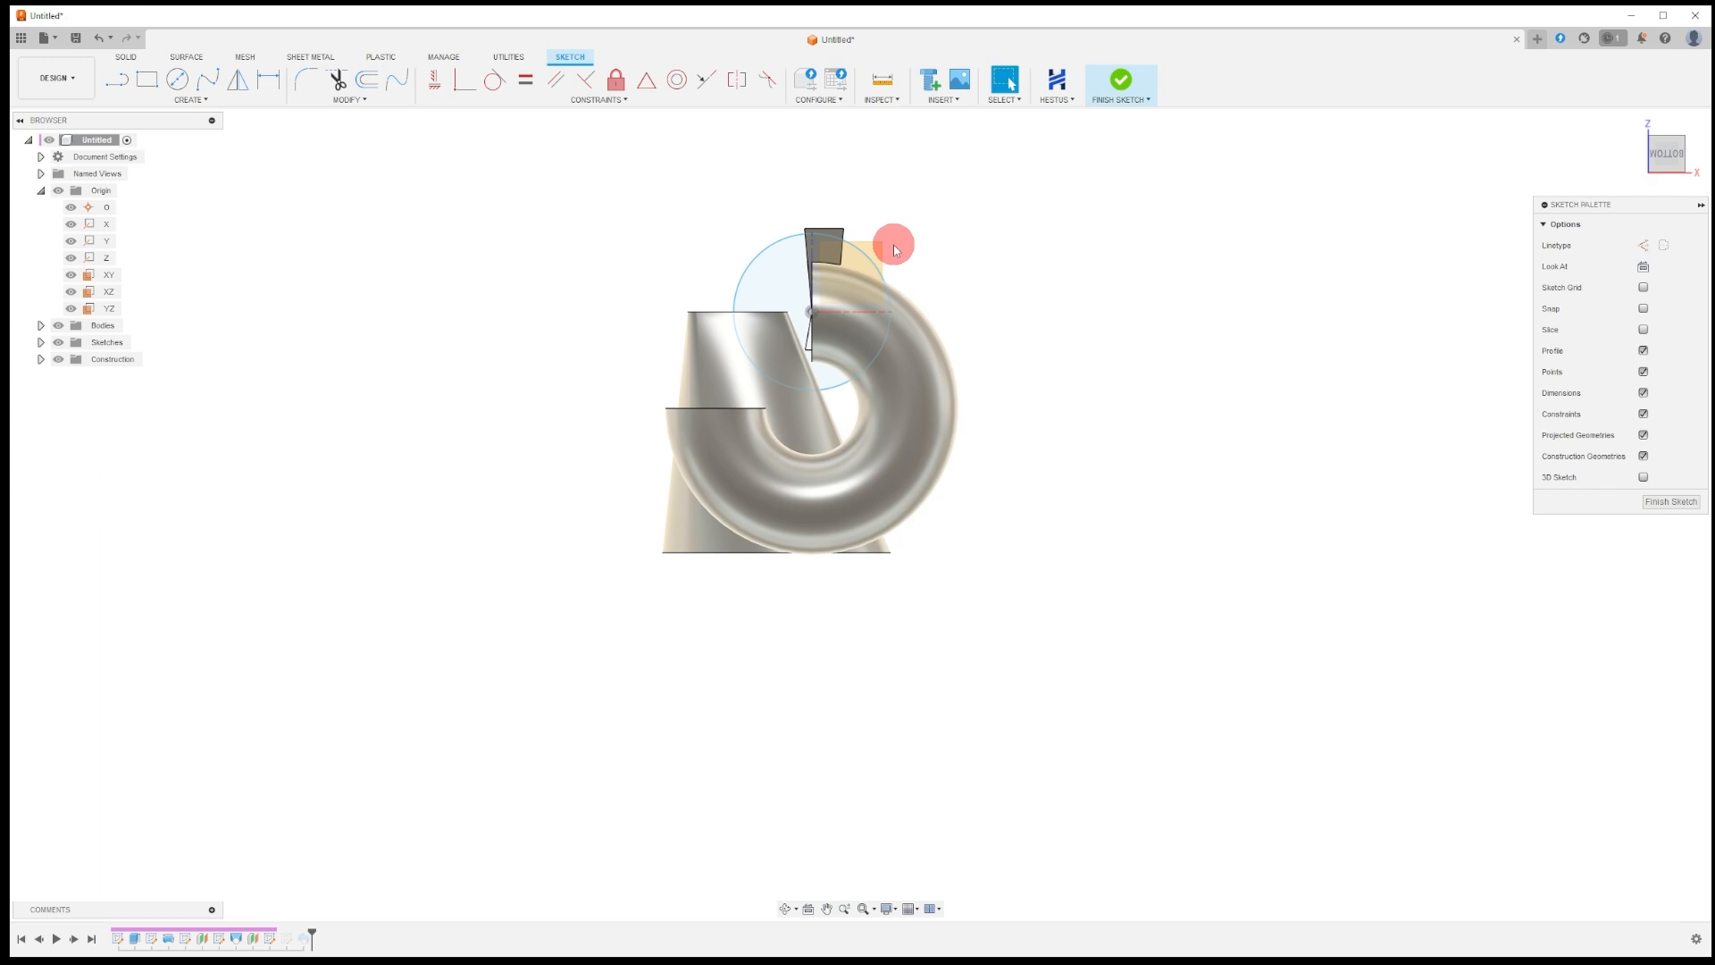
pyautogui.moveTo(875, 264); pyautogui.dragTo(865, 284)
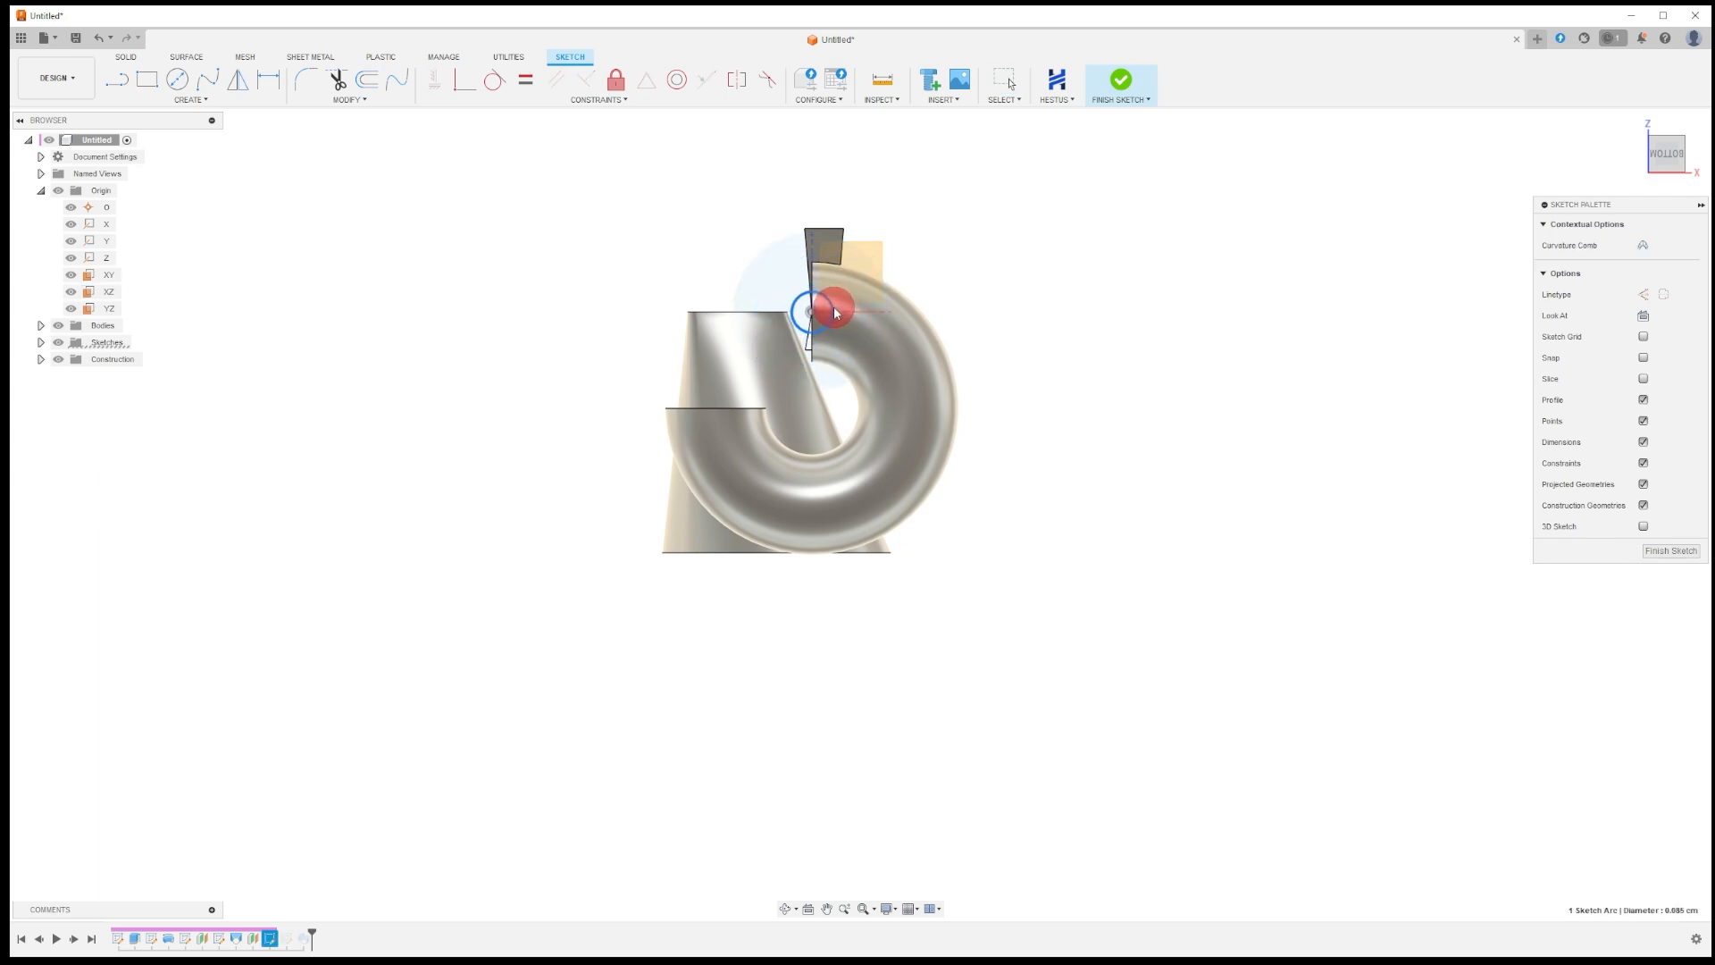
pyautogui.click(1121, 80)
pyautogui.moveTo(784, 448); pyautogui.dragTo(790, 496, button='middle')
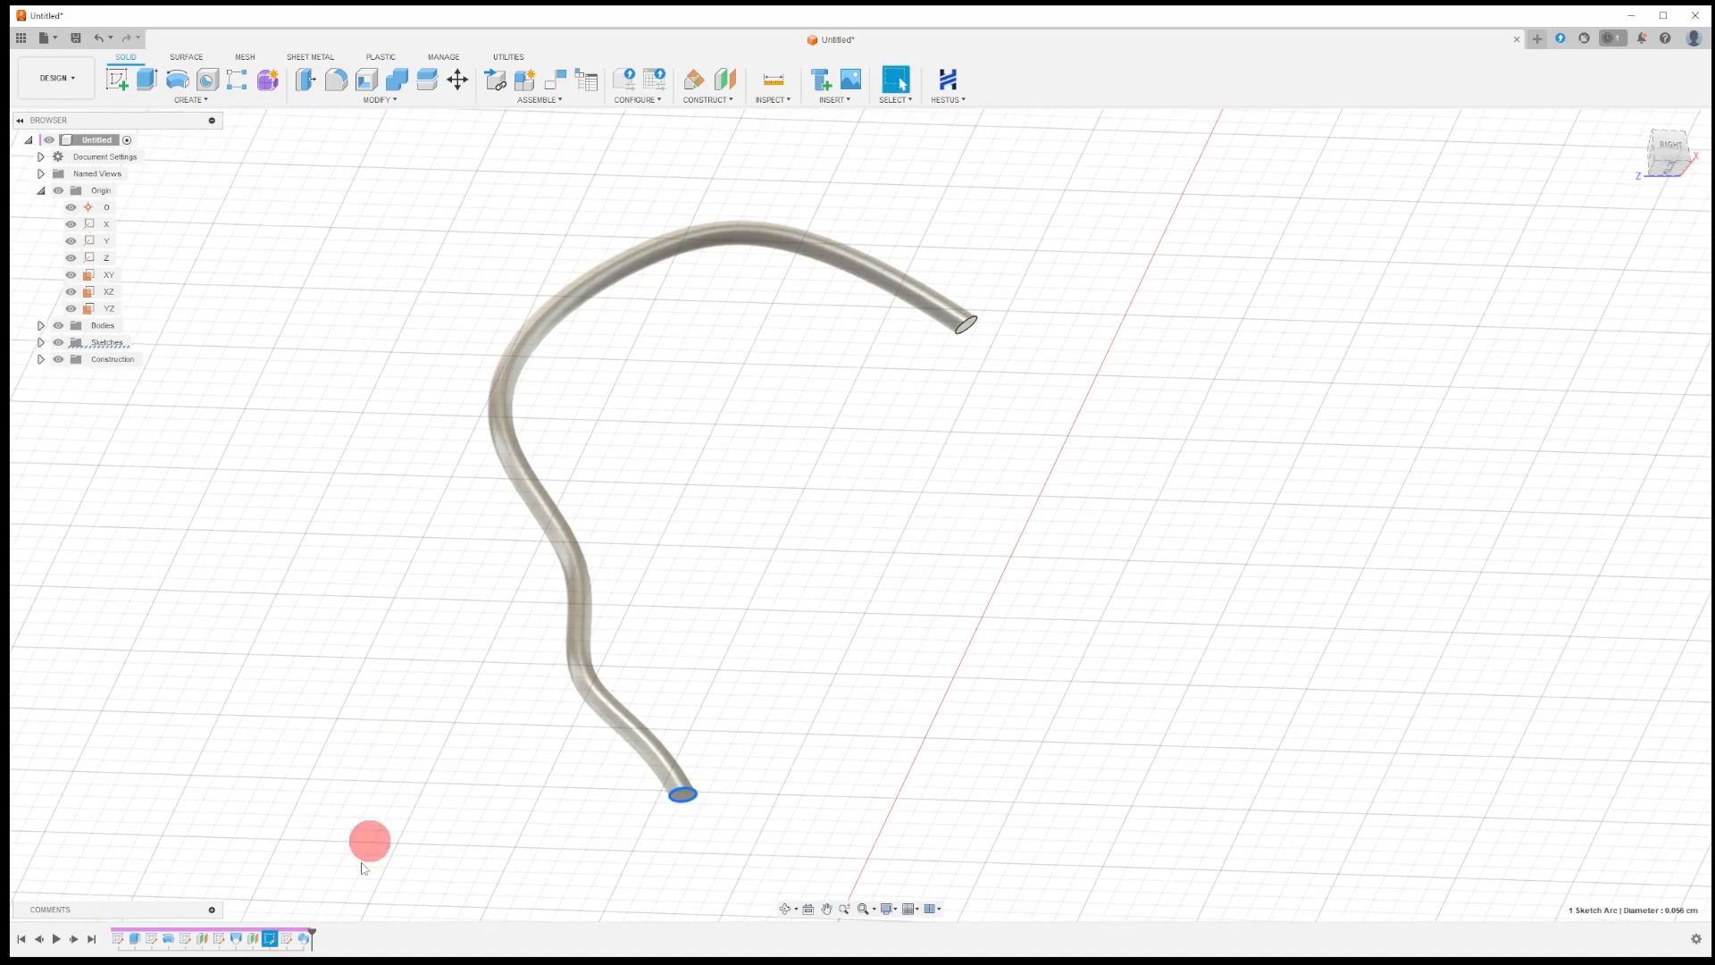
# Try to change the existing thin sweep's orientation to Parallel, and cancel the edit.
pyautogui.click(306, 831)
pyautogui.rightClick(299, 940)
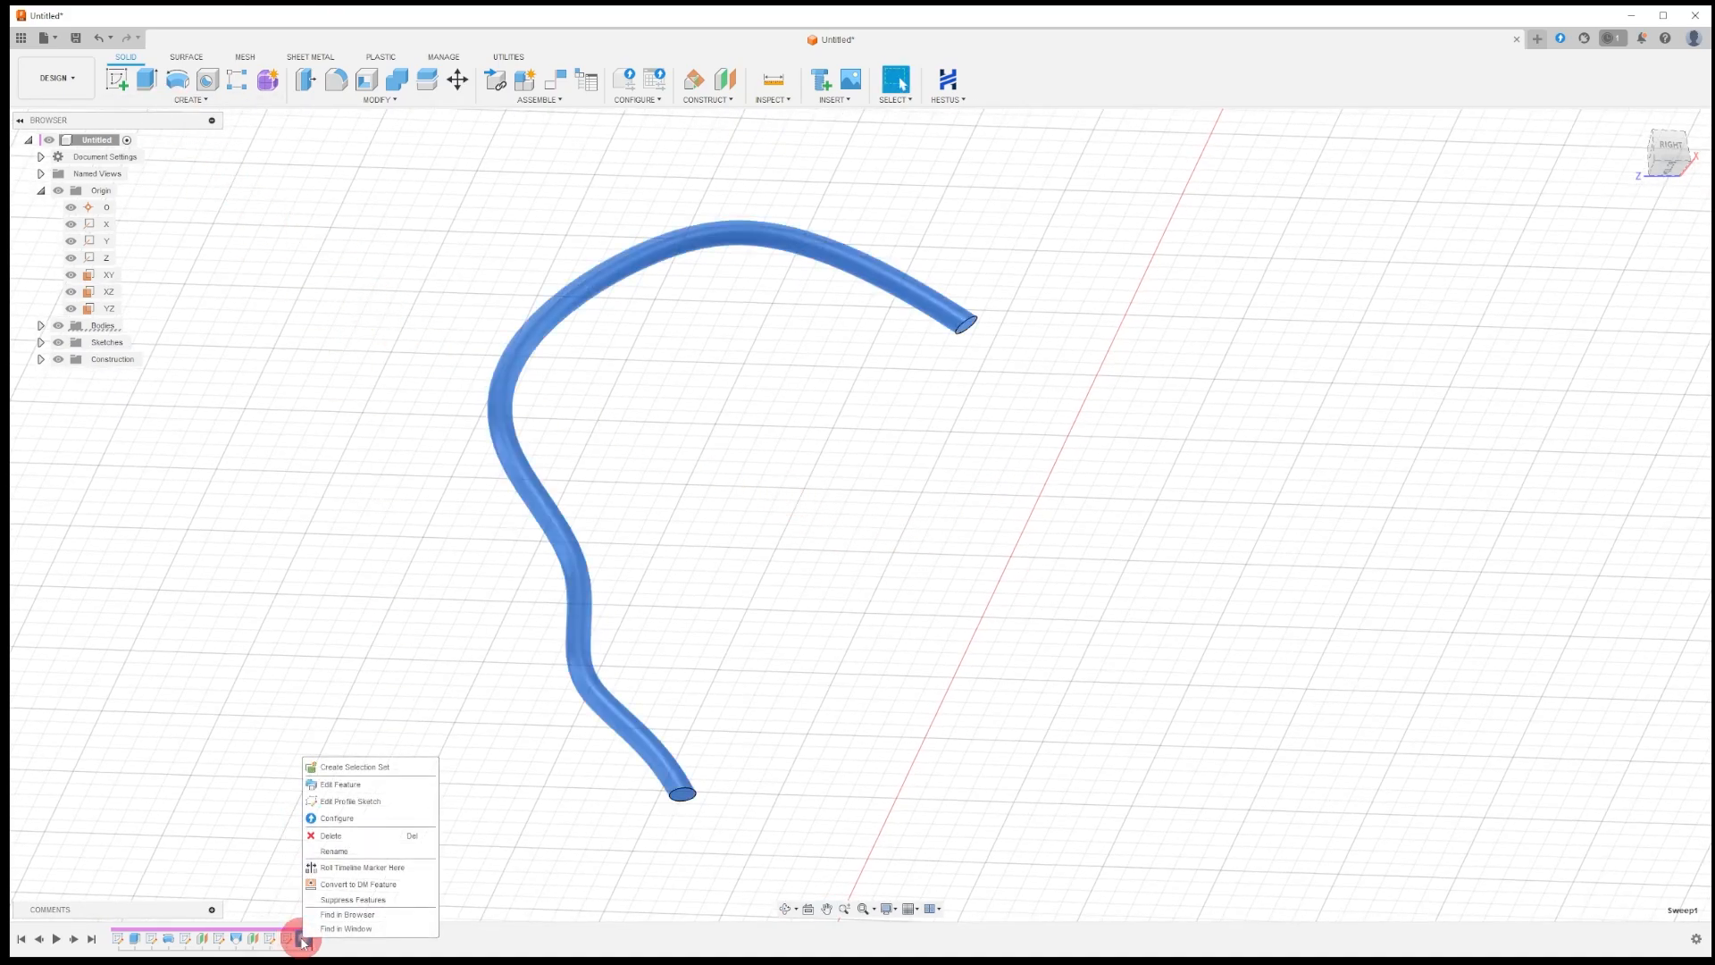
pyautogui.click(344, 784)
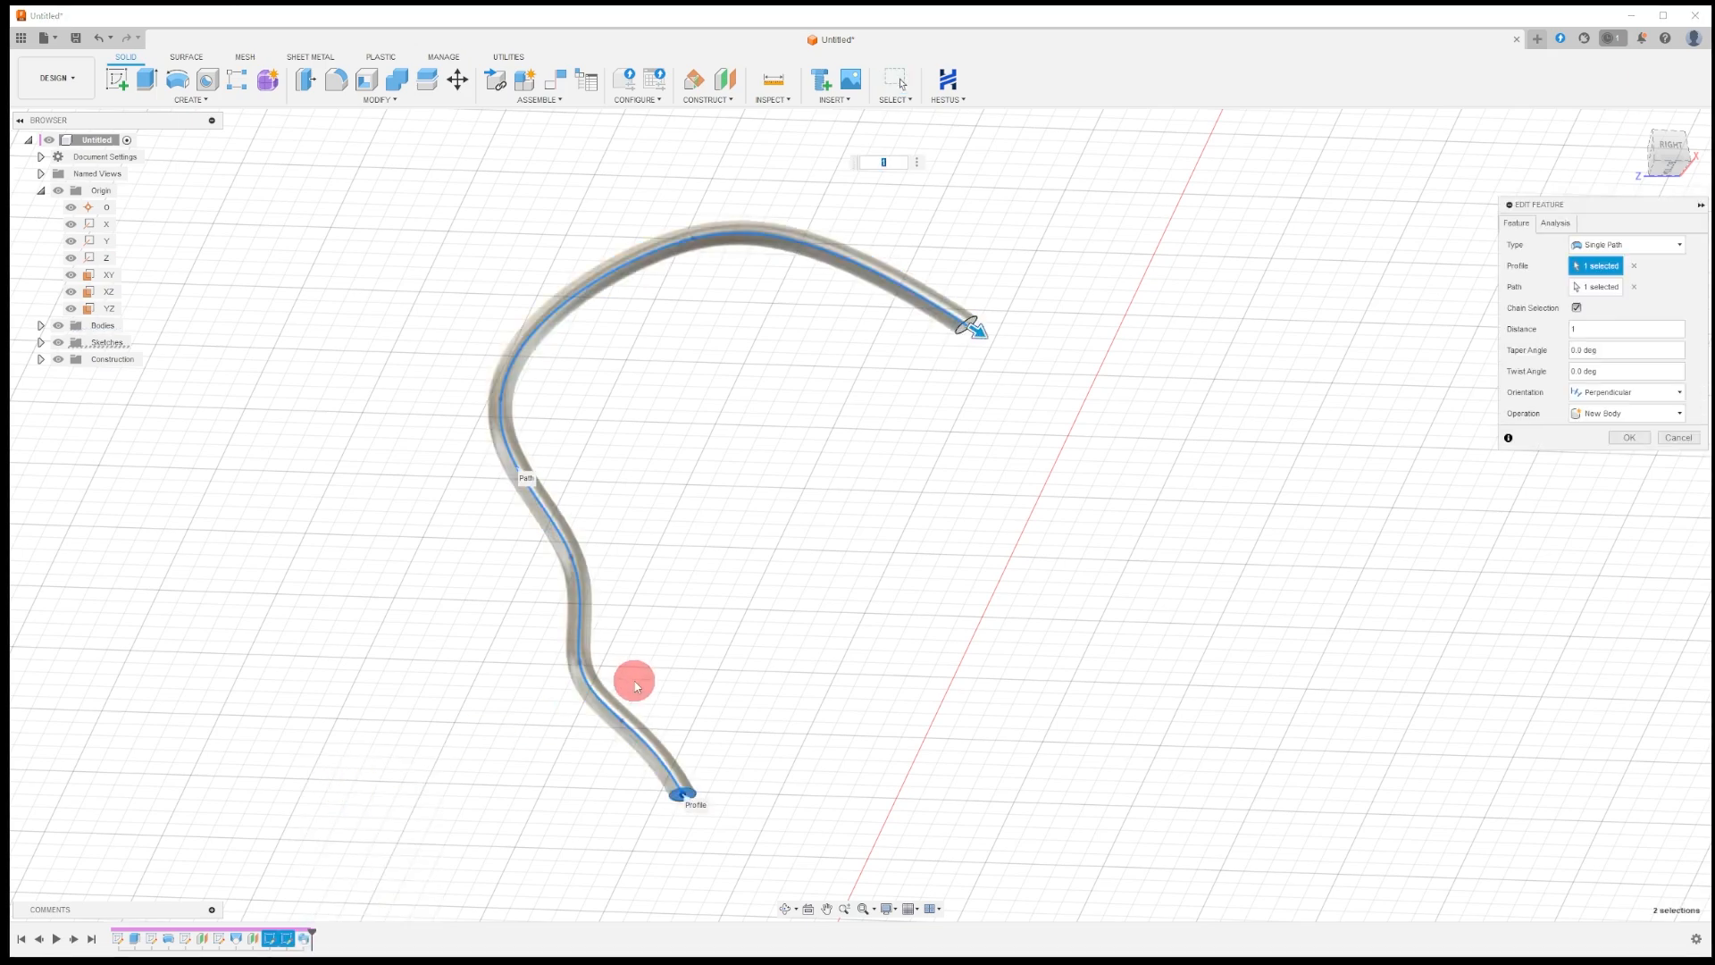
pyautogui.click(1595, 395)
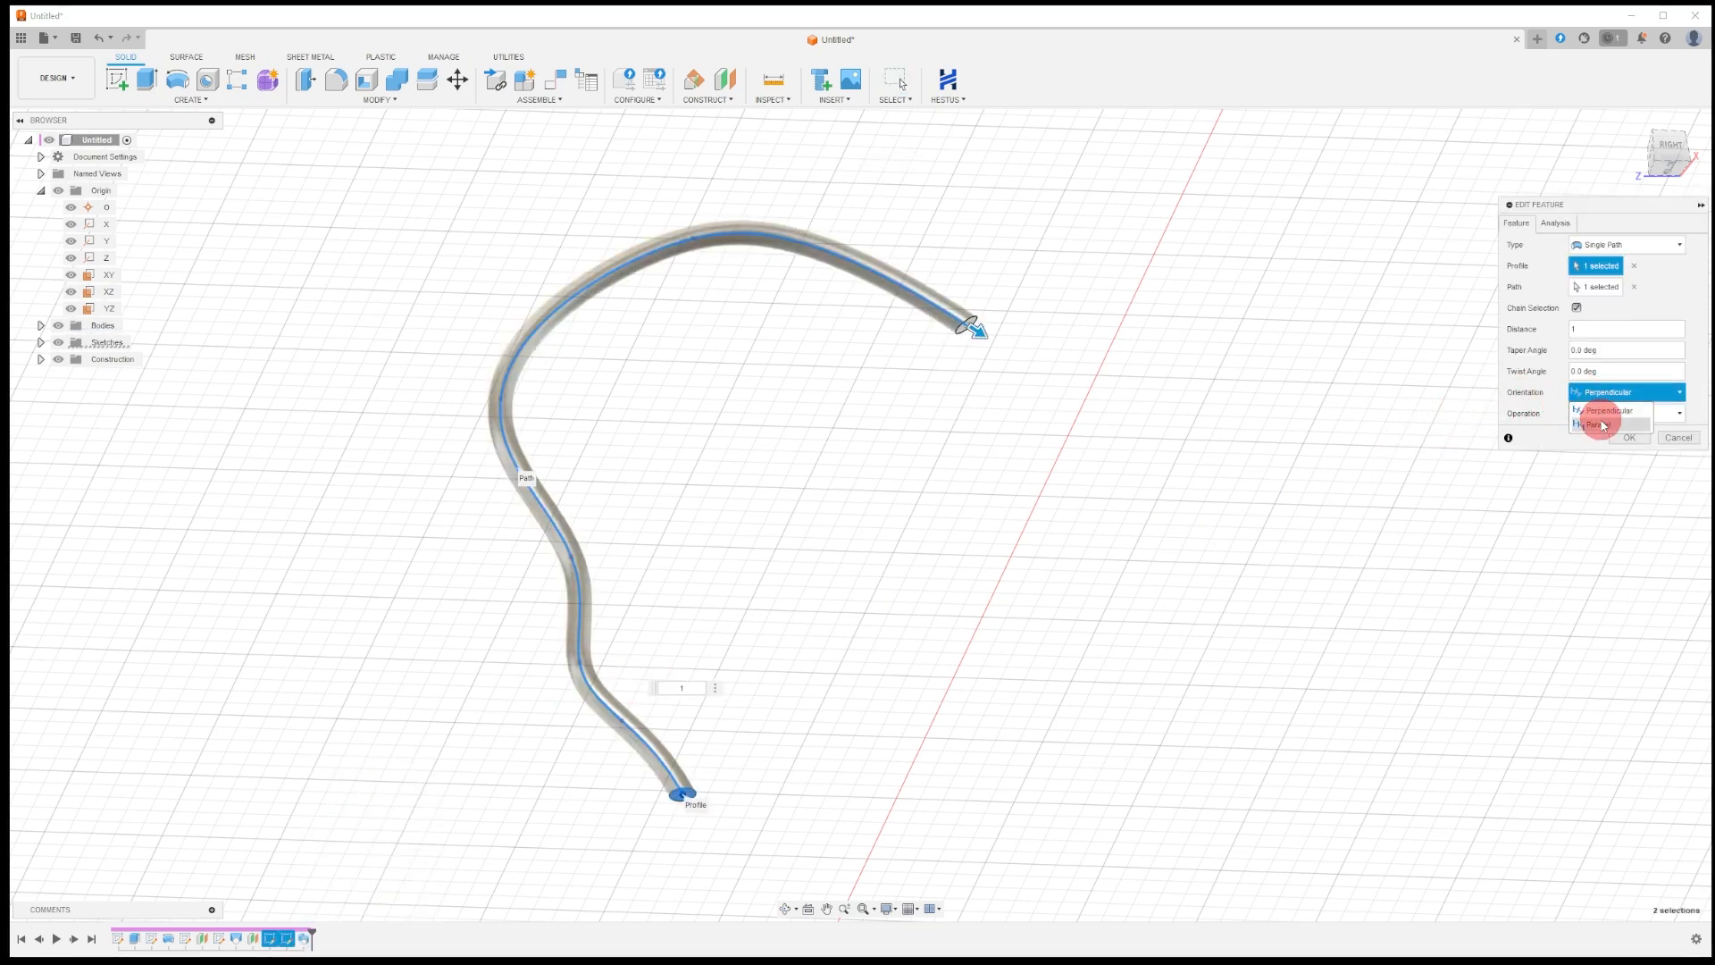
pyautogui.click(1601, 424)
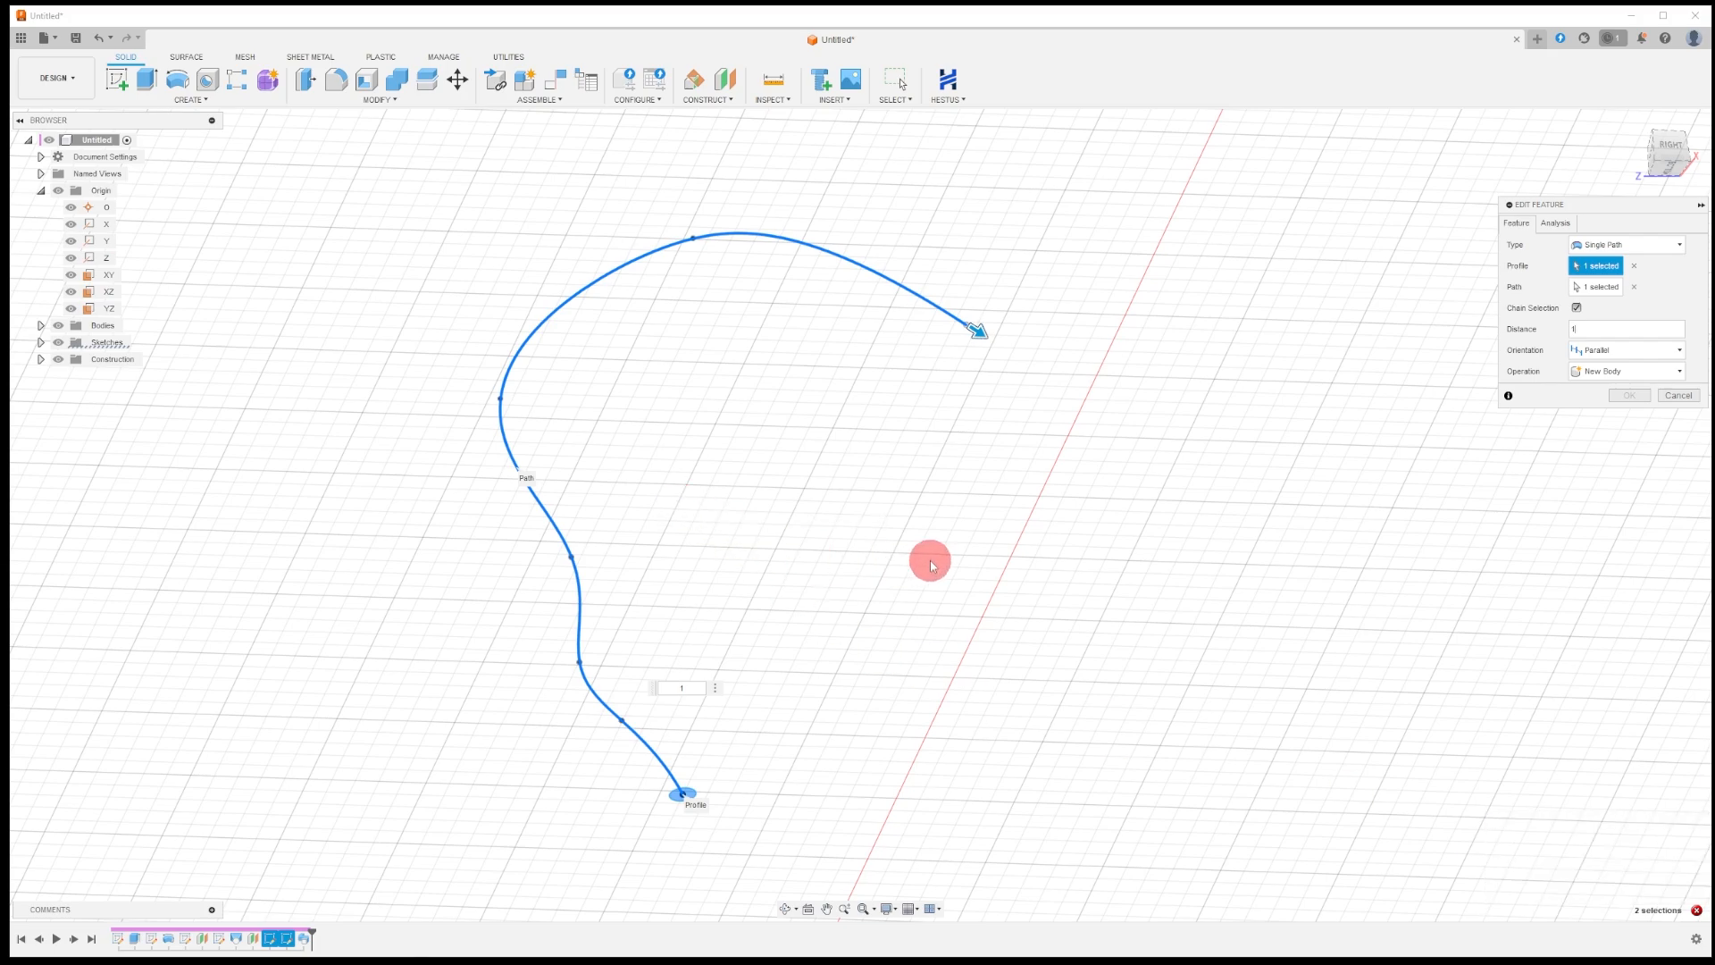
pyautogui.moveTo(930, 560); pyautogui.dragTo(827, 558, button='middle')
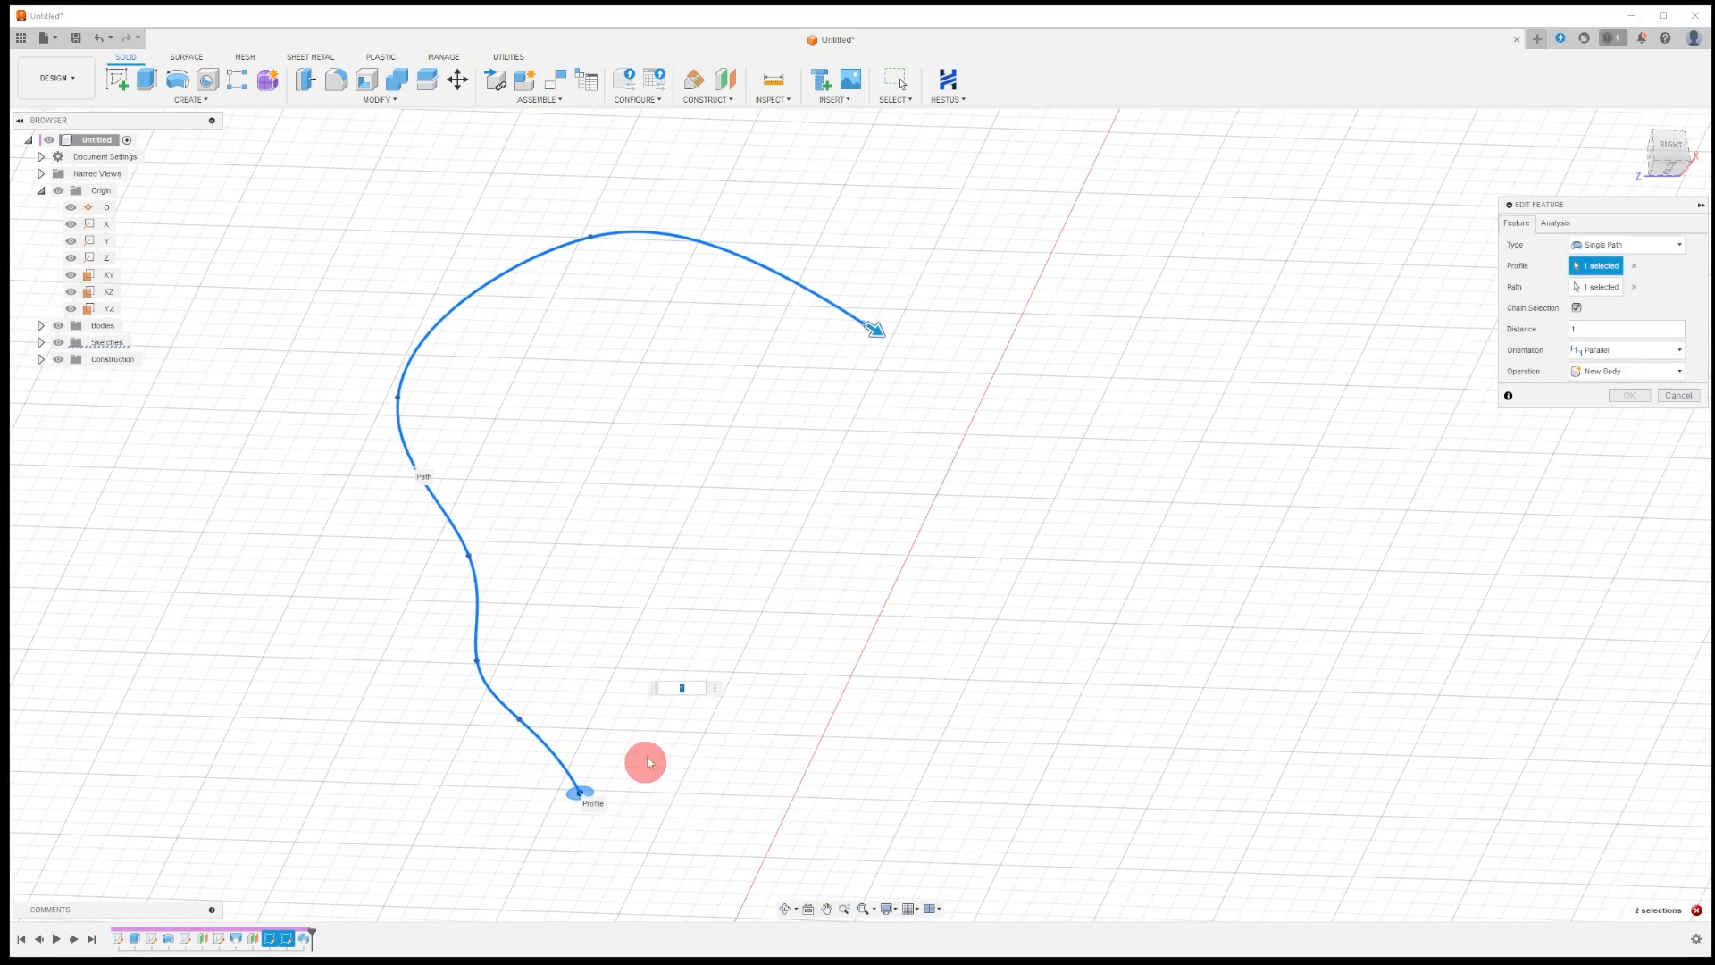
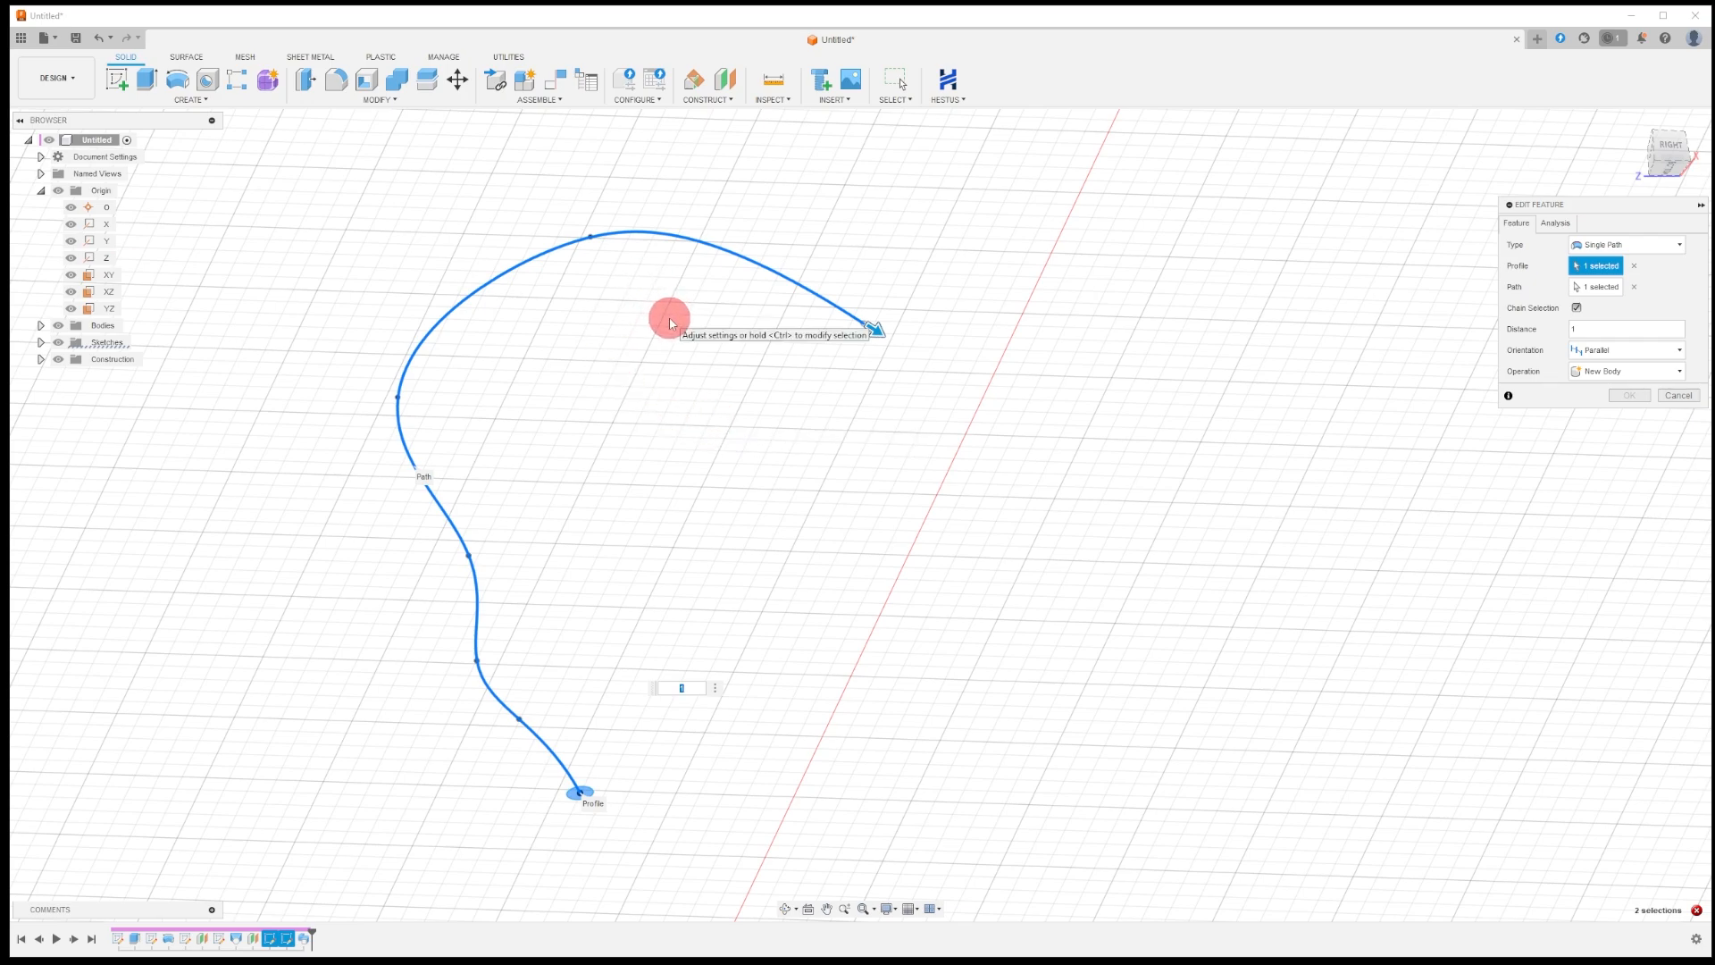
pyautogui.click(1678, 396)
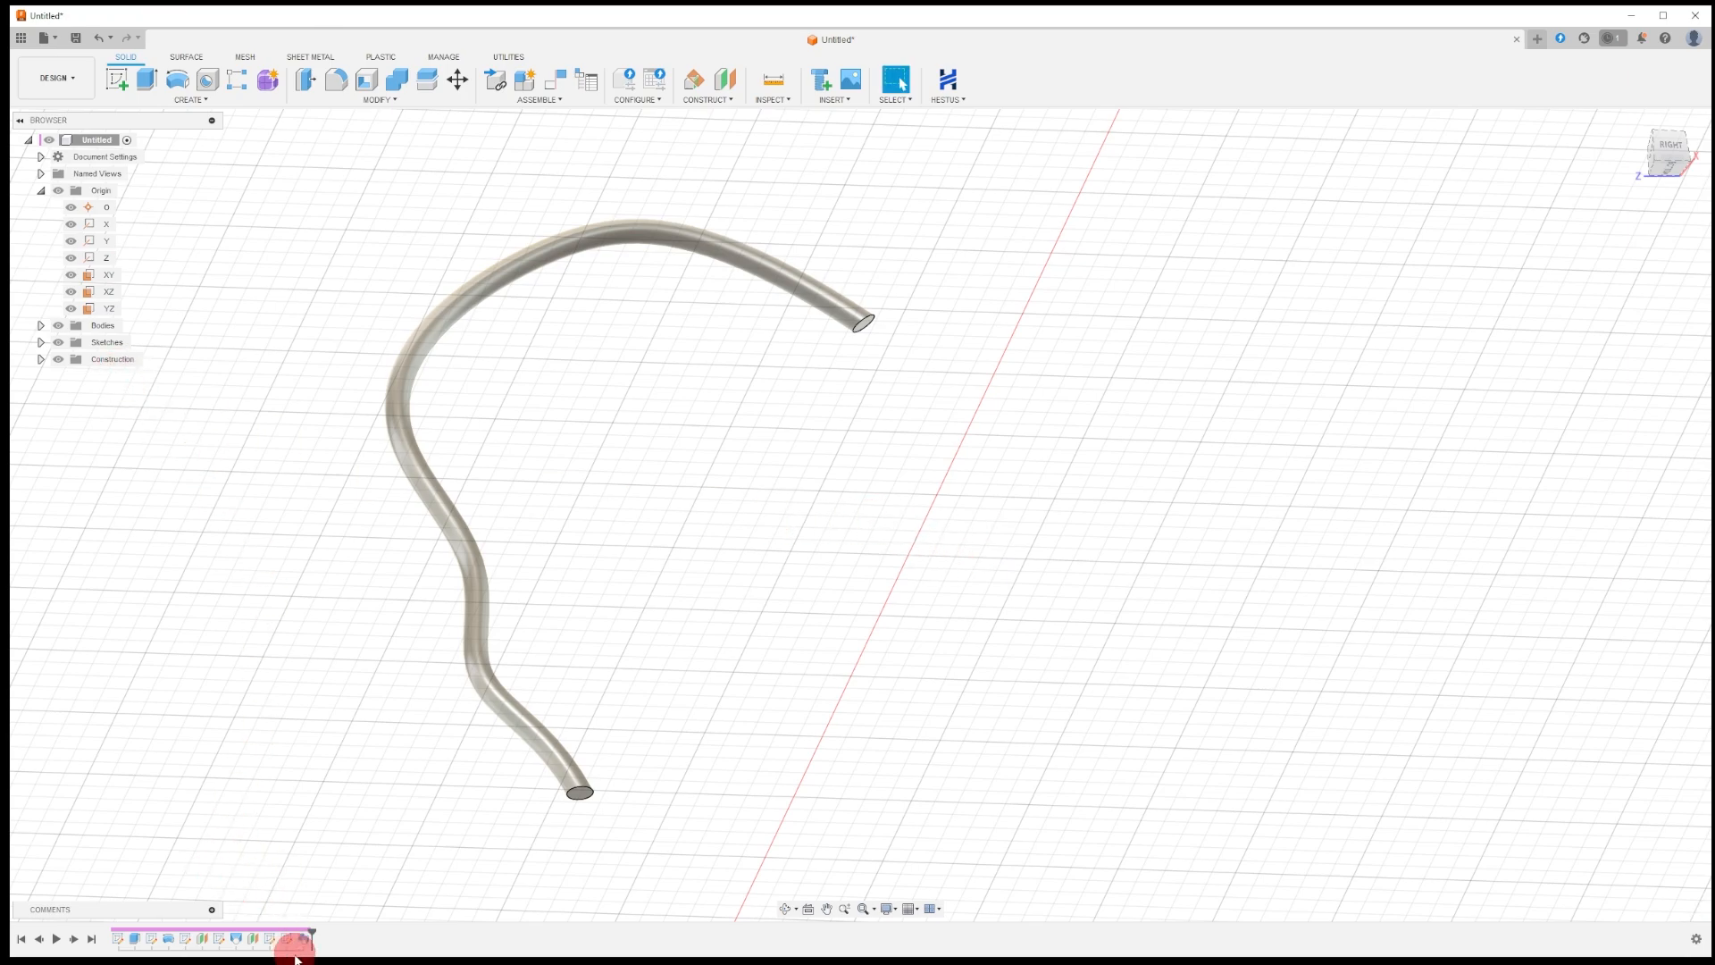
# Edit the path sketch to move the spline's free end up above its top fit point so the path keeps rising, and finish the sketch.
pyautogui.rightClick(270, 940)
pyautogui.click(527, 887)
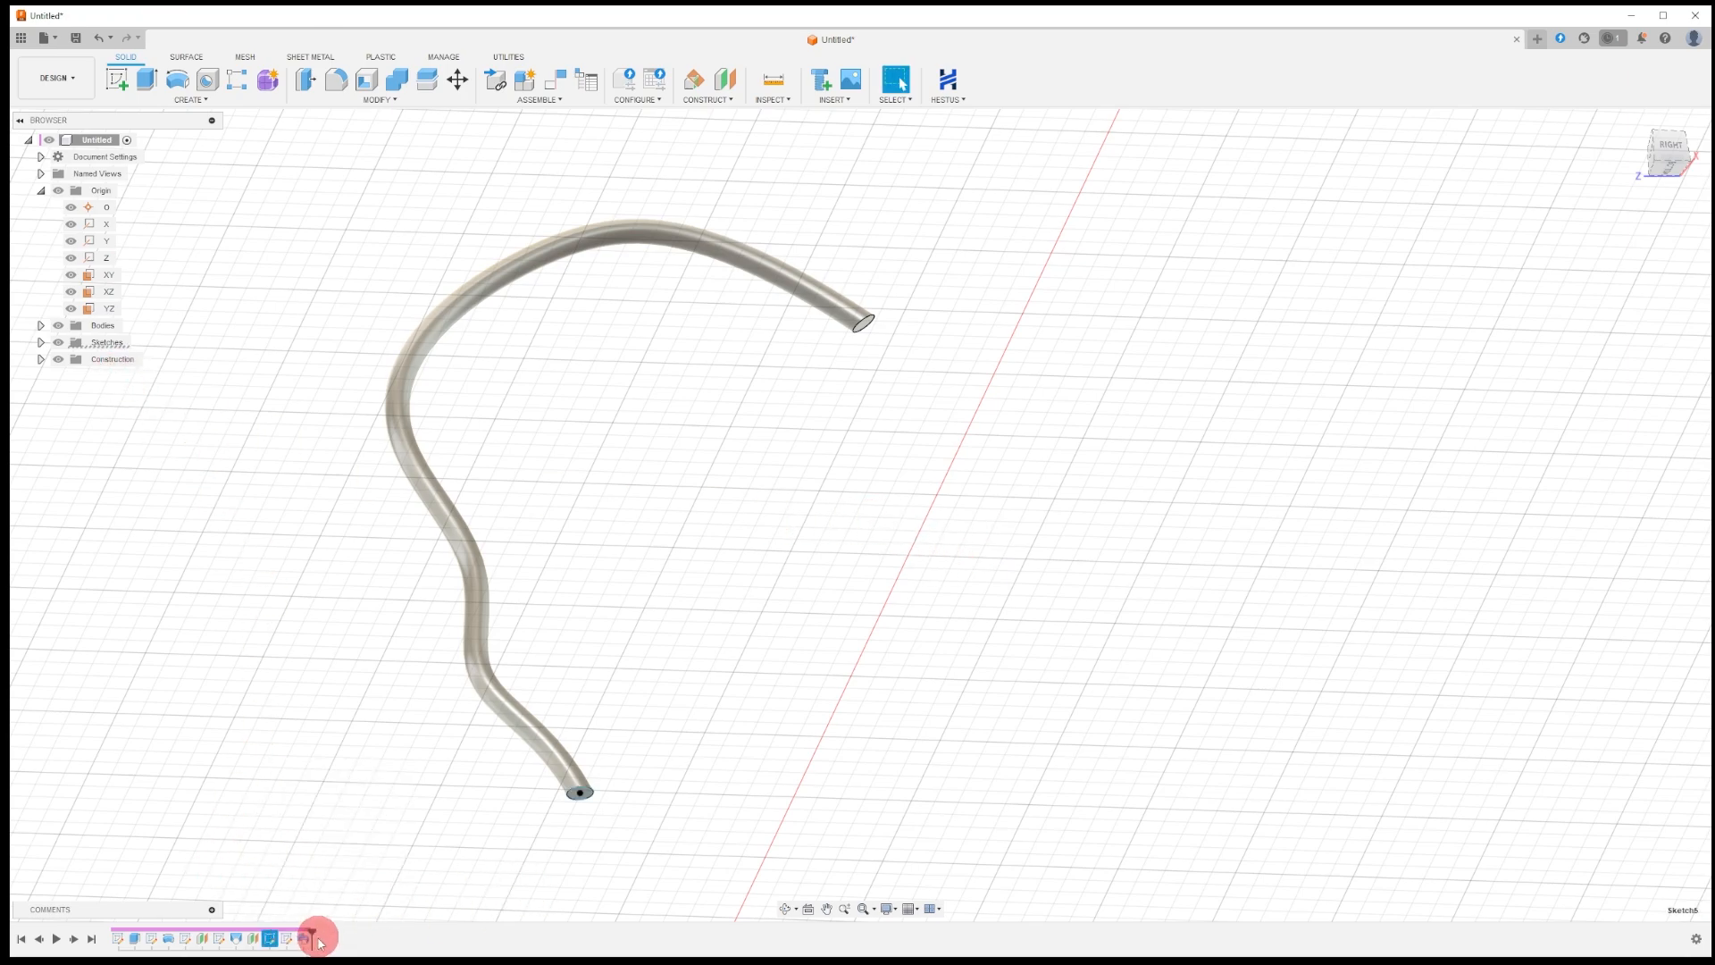
pyautogui.rightClick(284, 938)
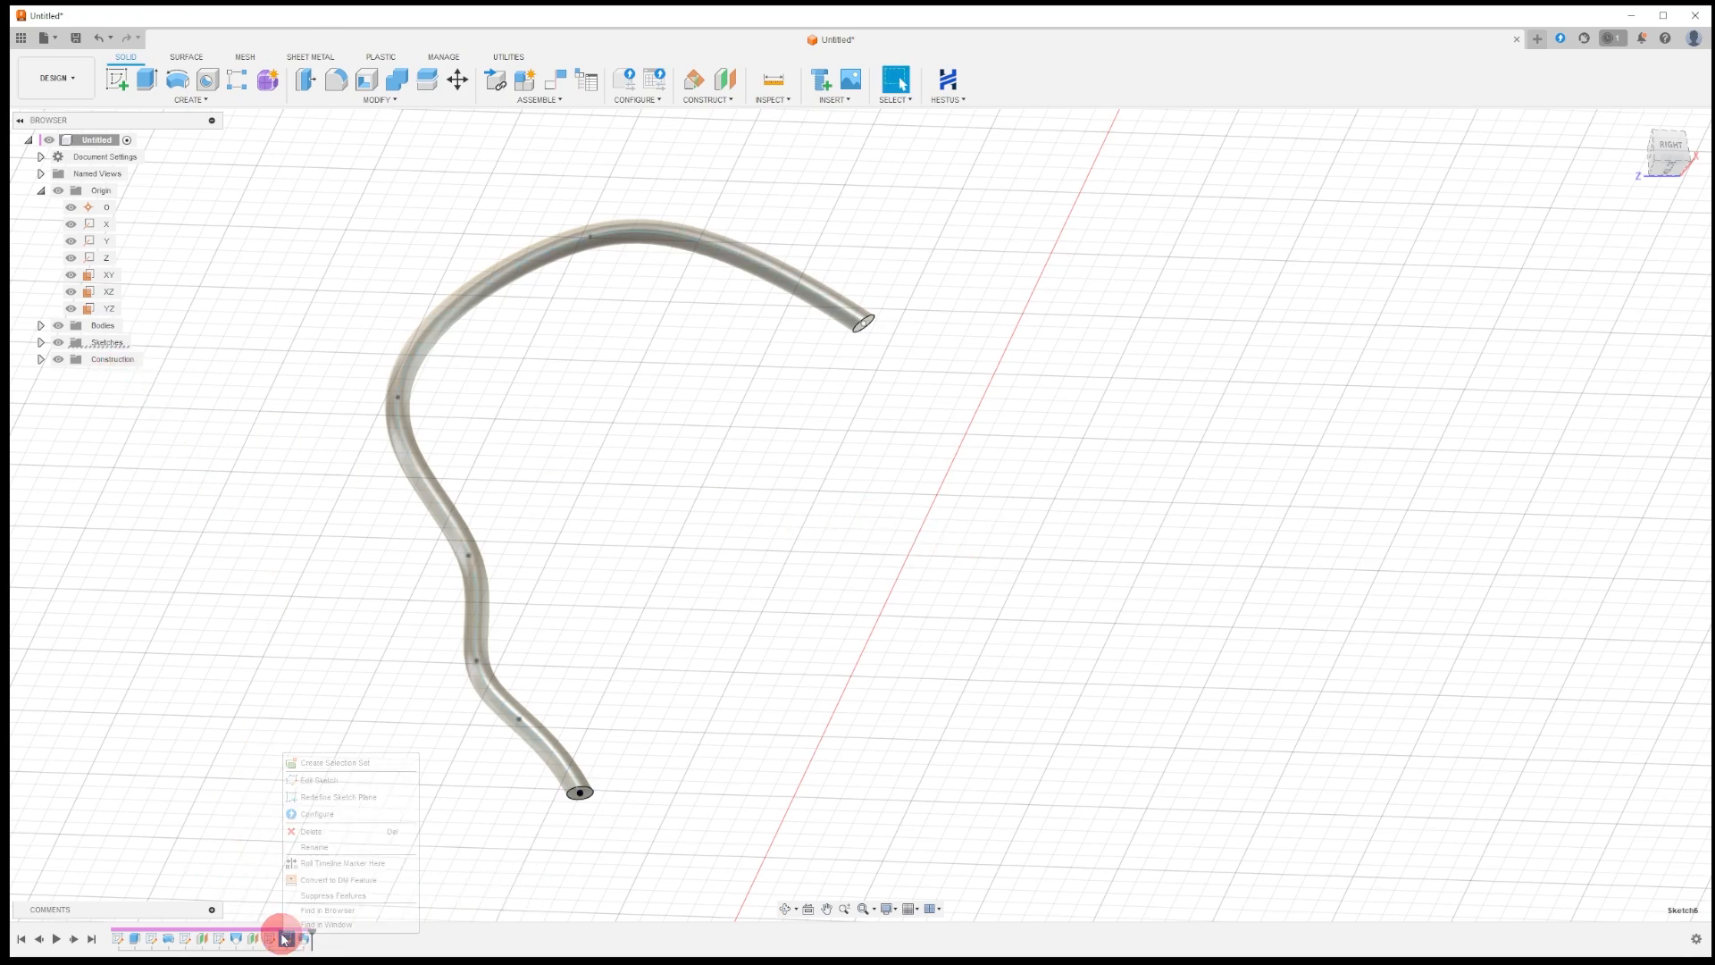
pyautogui.click(340, 783)
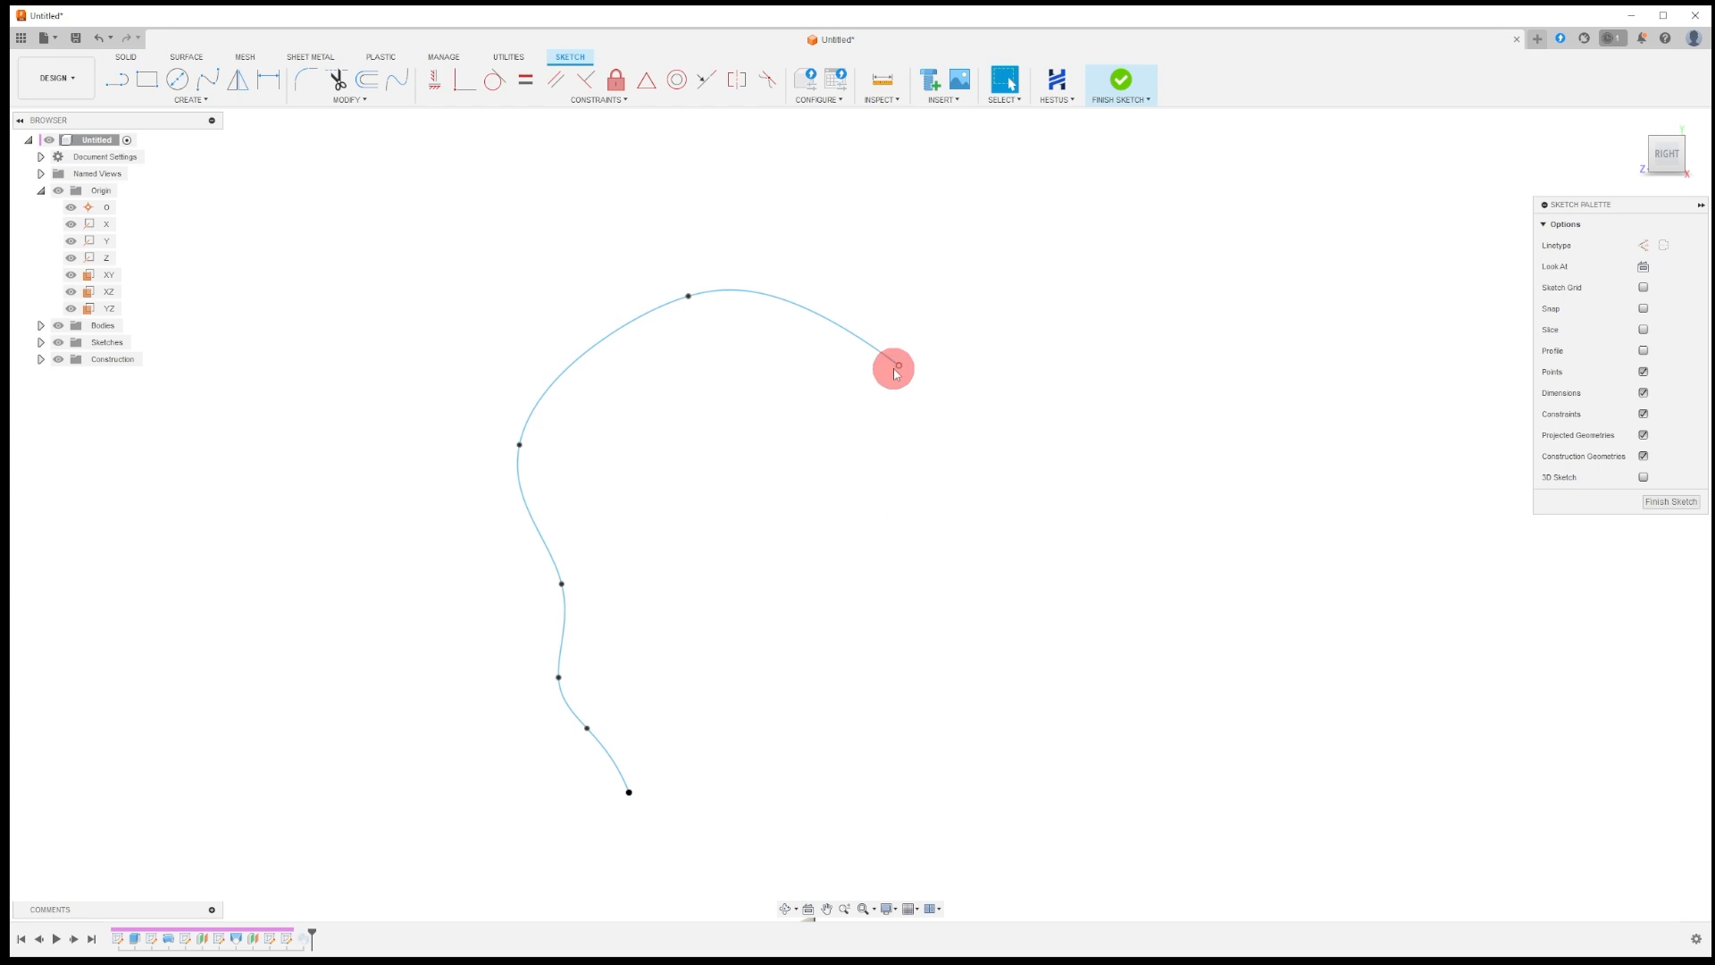
pyautogui.moveTo(896, 369); pyautogui.dragTo(800, 143)
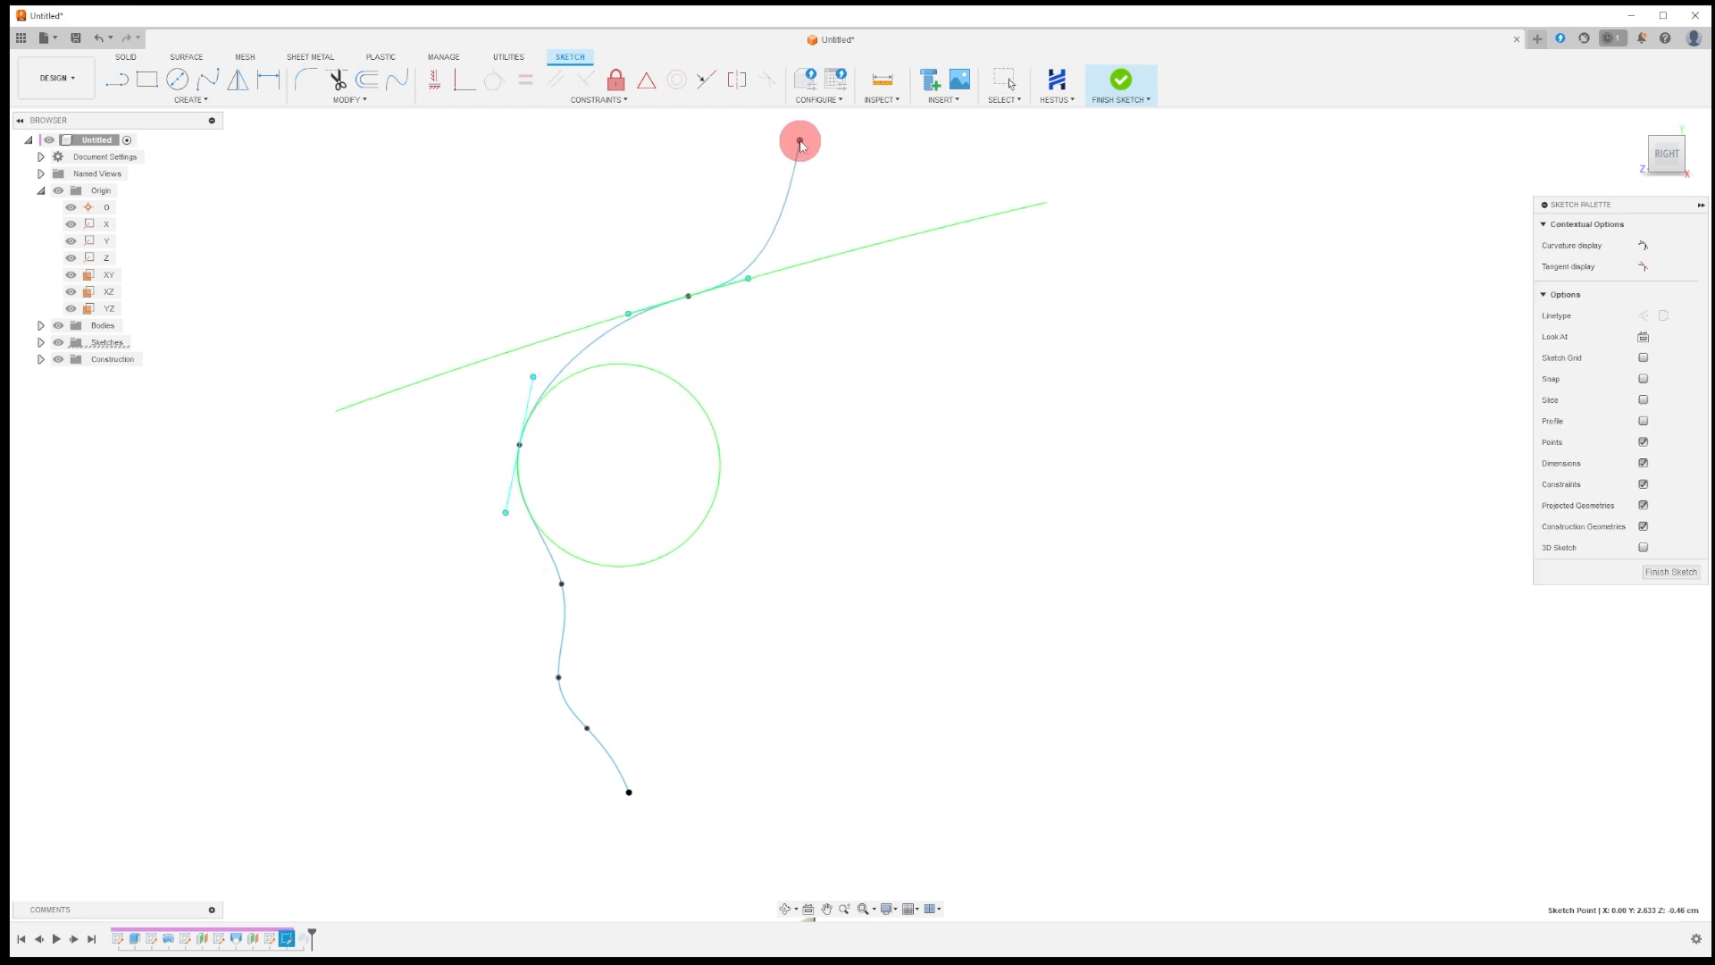
pyautogui.click(1120, 81)
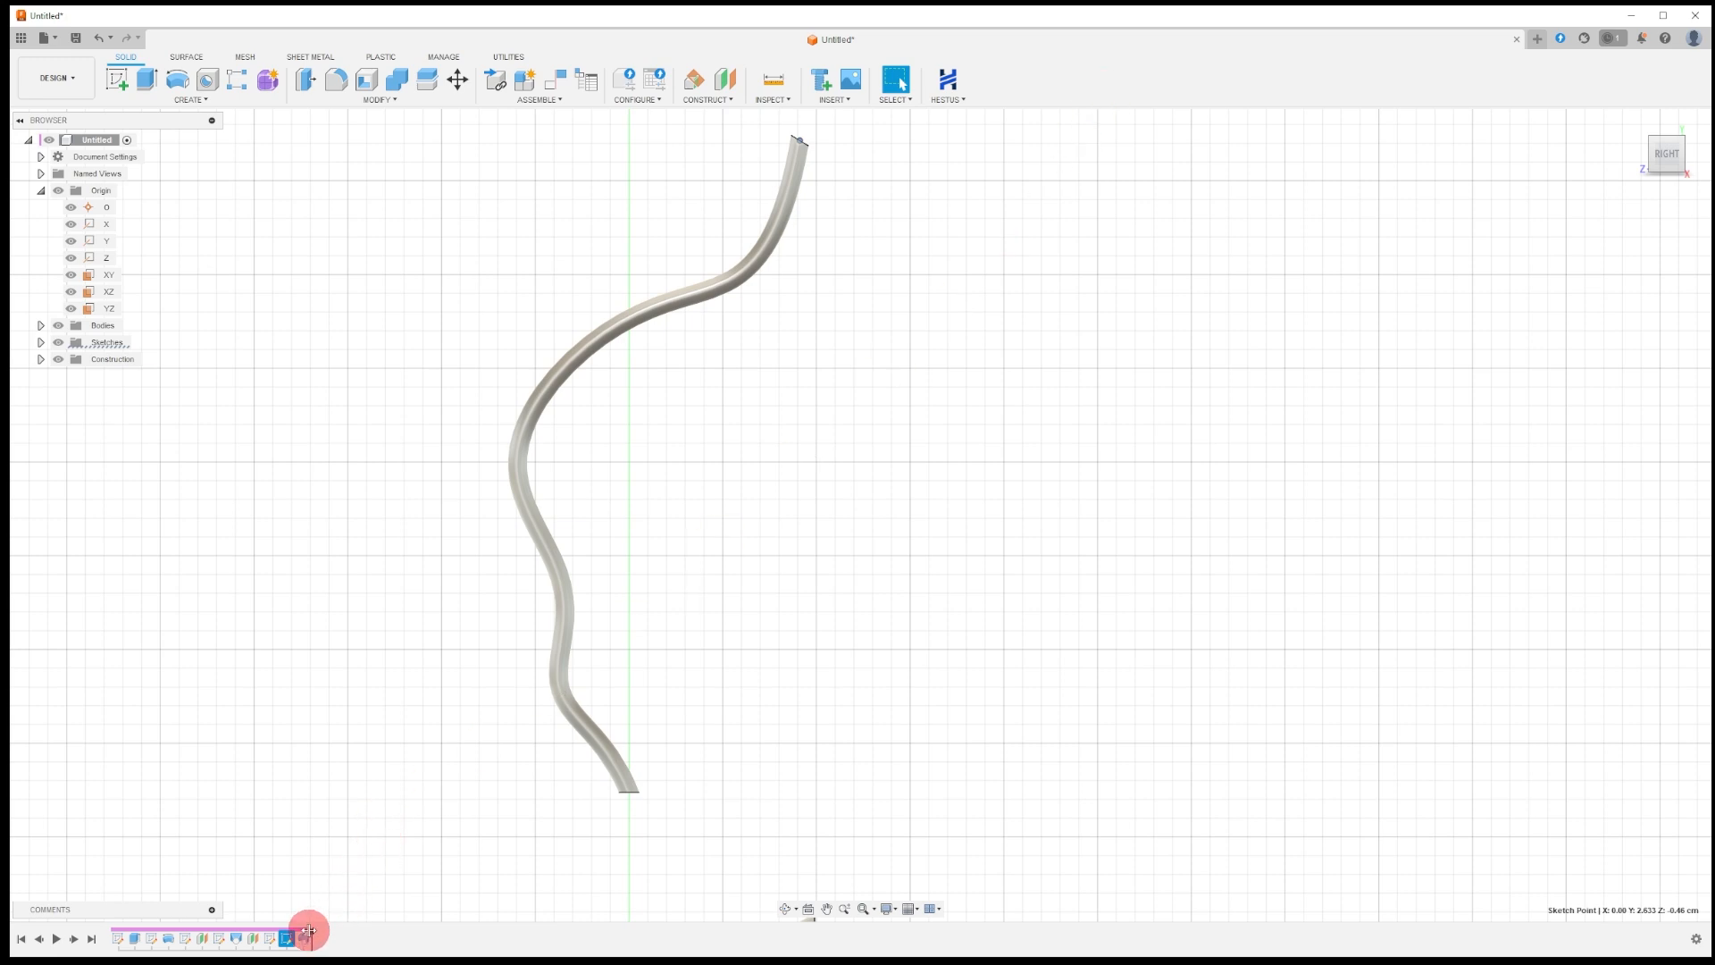
# Edit the sweep feature to use the Parallel orientation, and inspect the resulting body.
pyautogui.rightClick(309, 931)
pyautogui.click(329, 789)
pyautogui.click(994, 596)
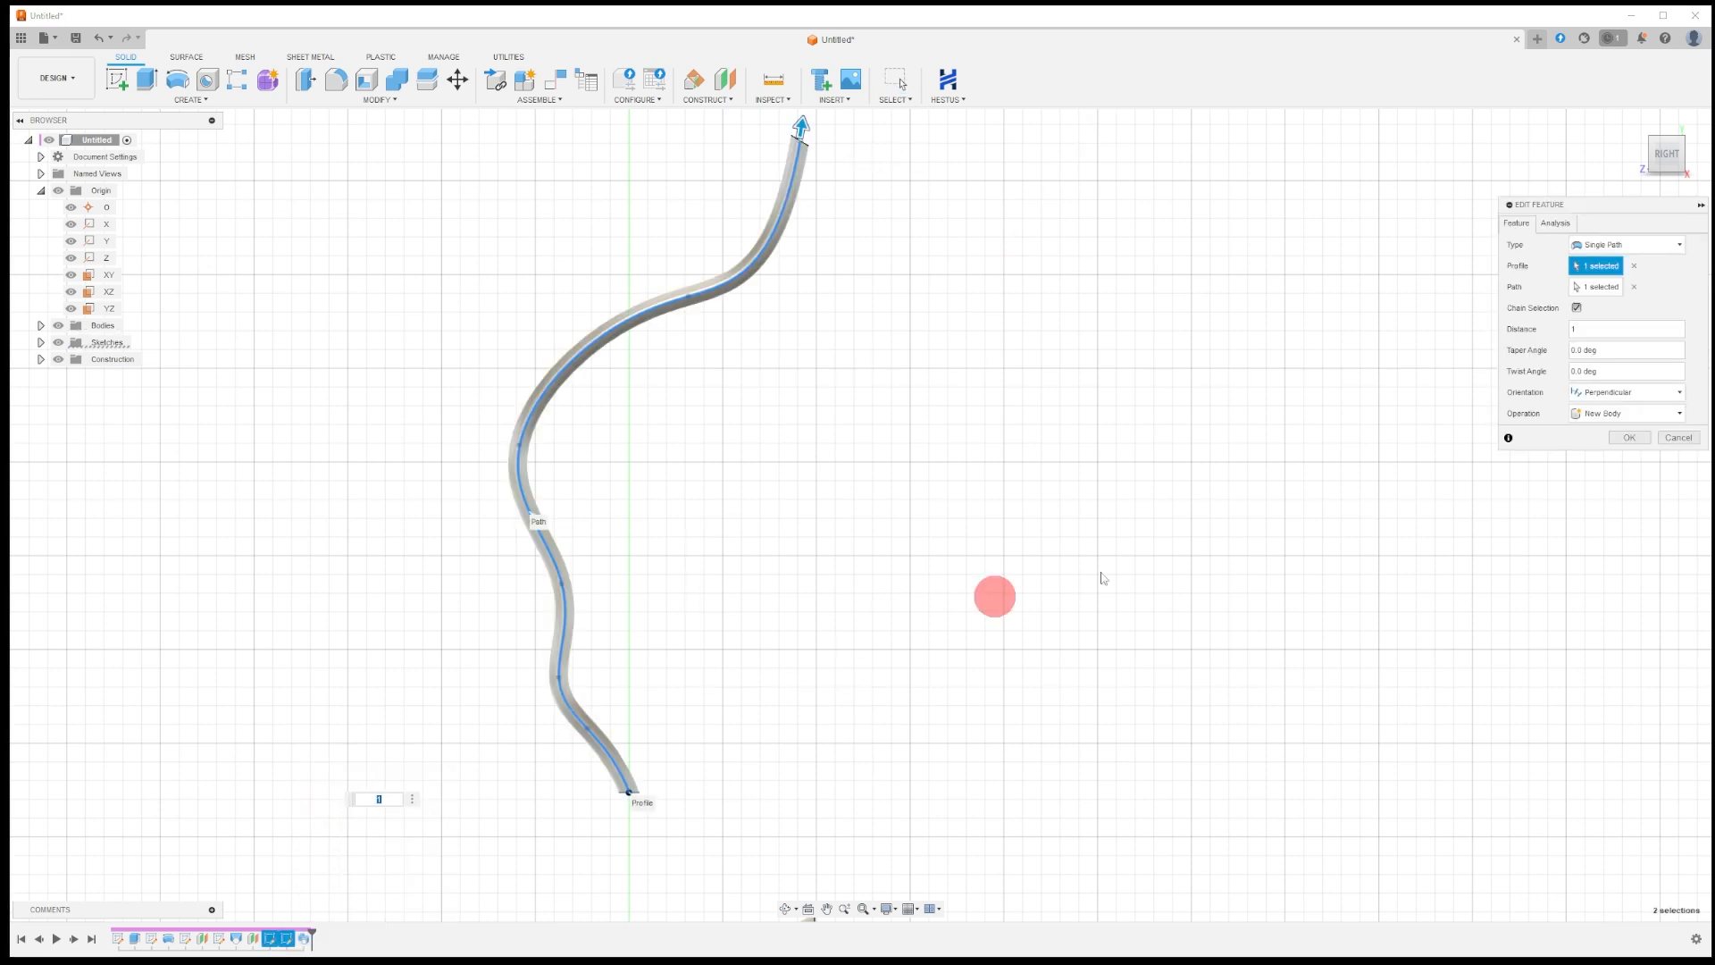
pyautogui.click(1562, 392)
pyautogui.click(1590, 413)
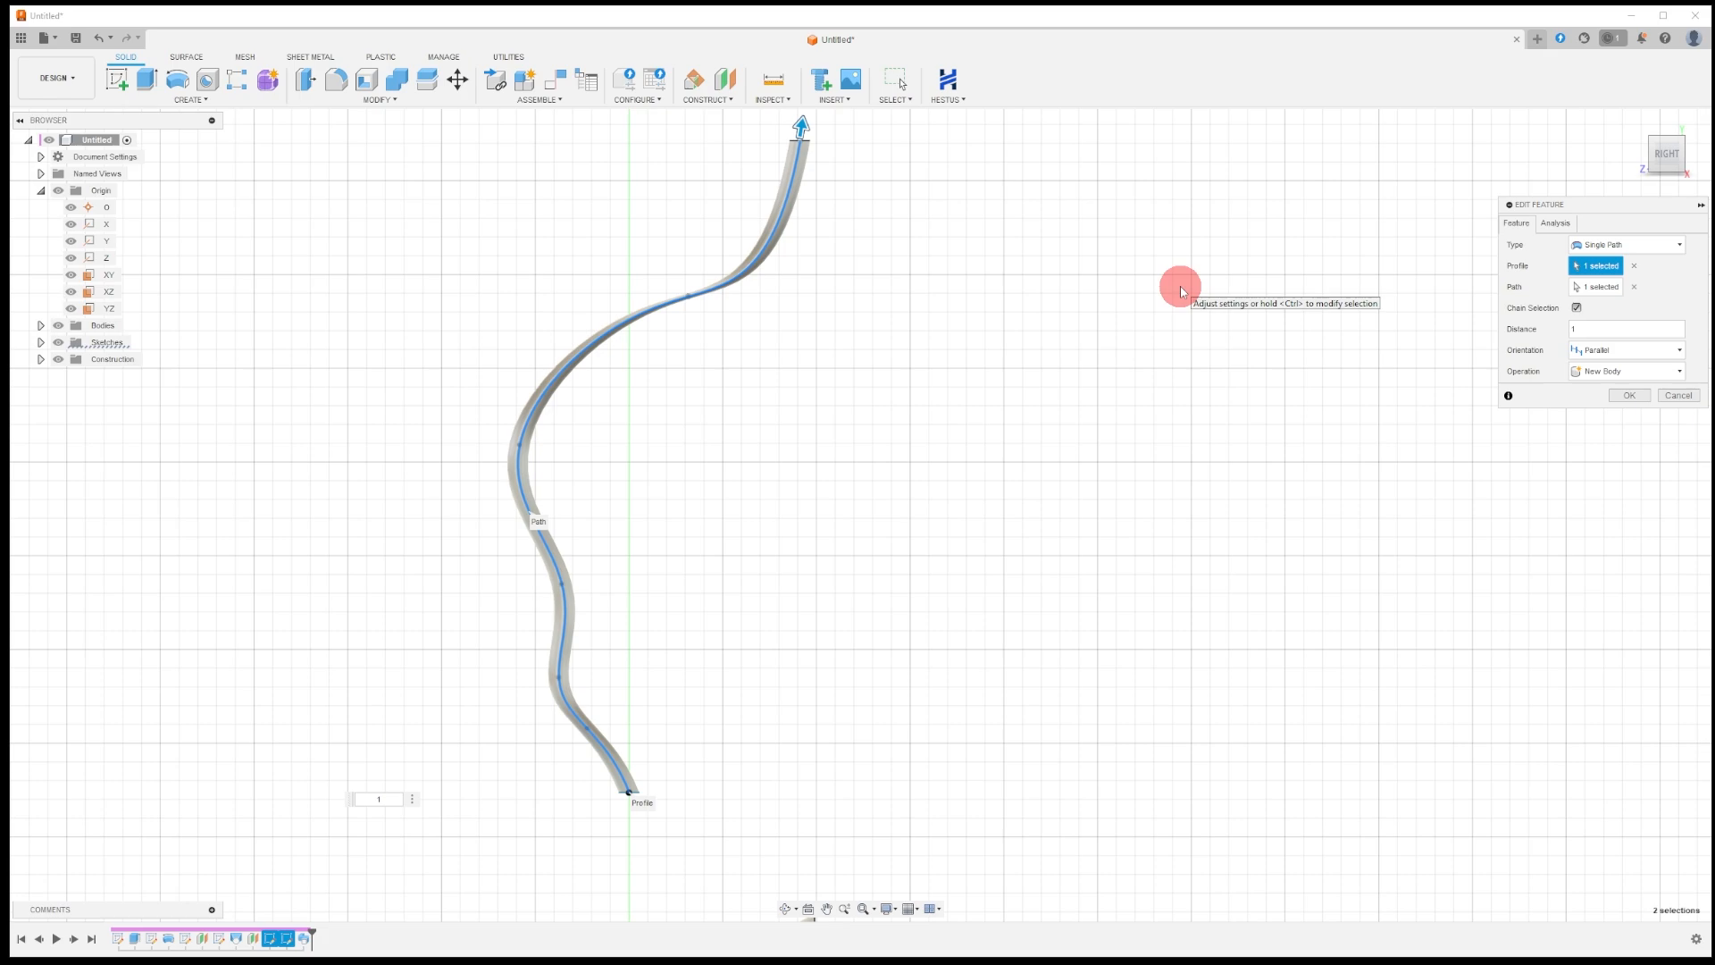
pyautogui.click(1631, 395)
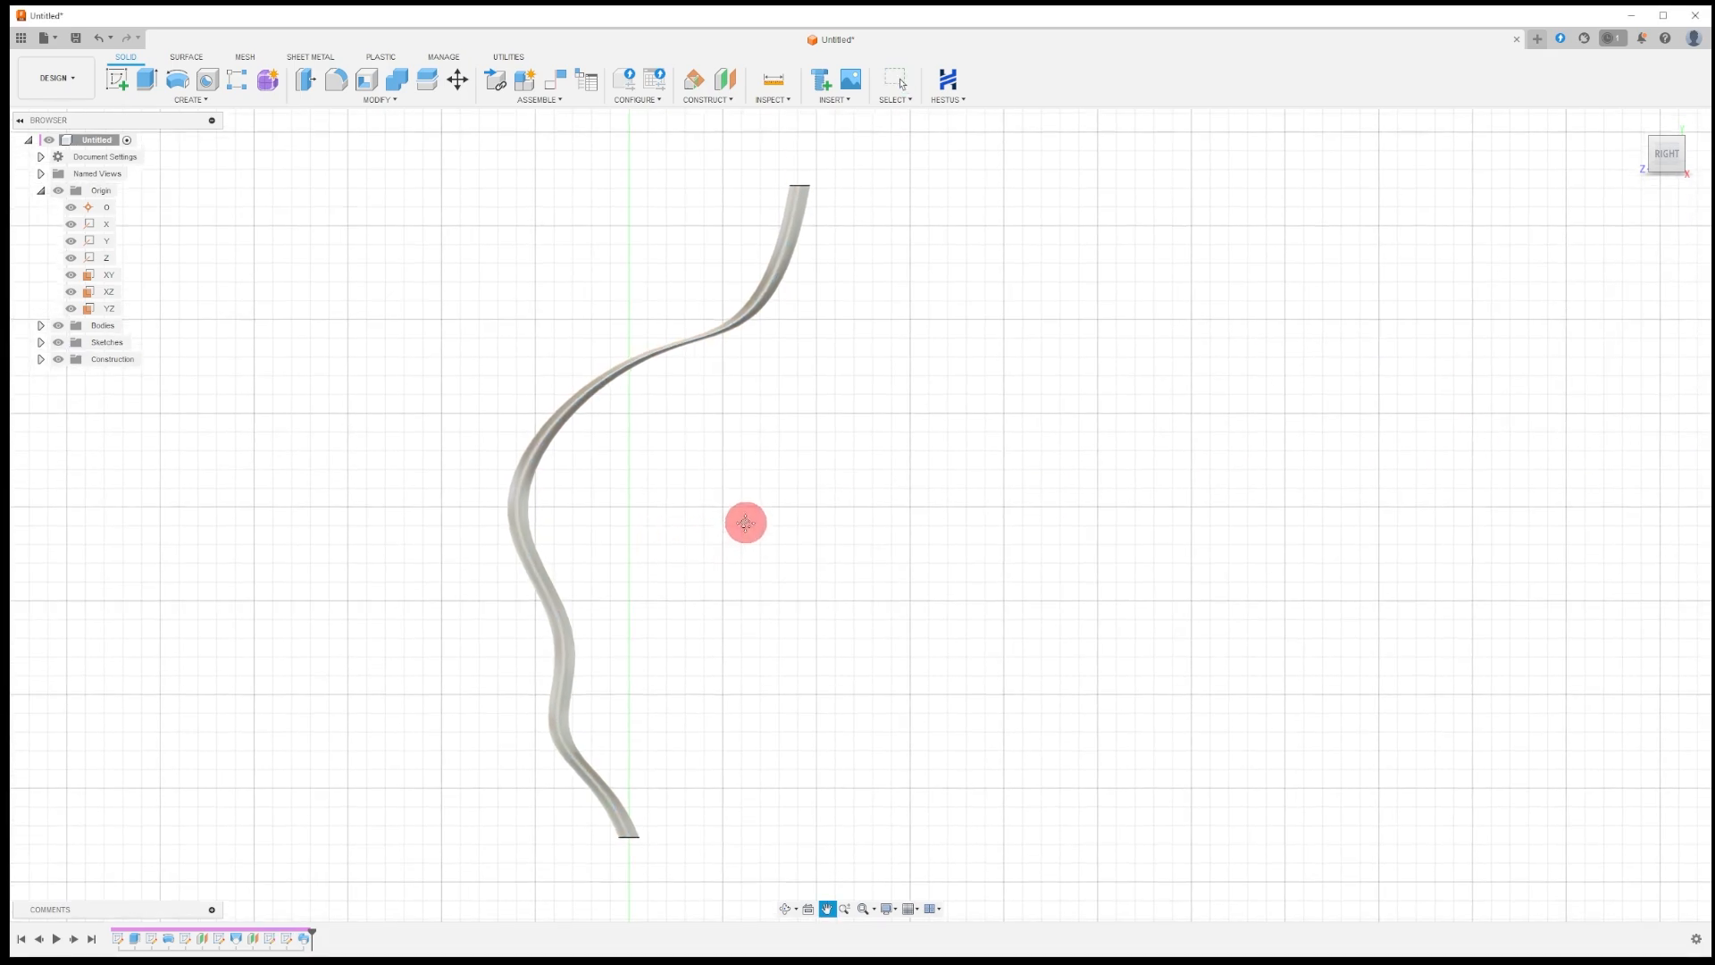
pyautogui.click(779, 911)
pyautogui.moveTo(760, 478)
pyautogui.mouseDown()
pyautogui.moveTo(804, 474)
pyautogui.moveTo(816, 505)
pyautogui.moveTo(762, 464)
pyautogui.moveTo(753, 476)
pyautogui.mouseUp()
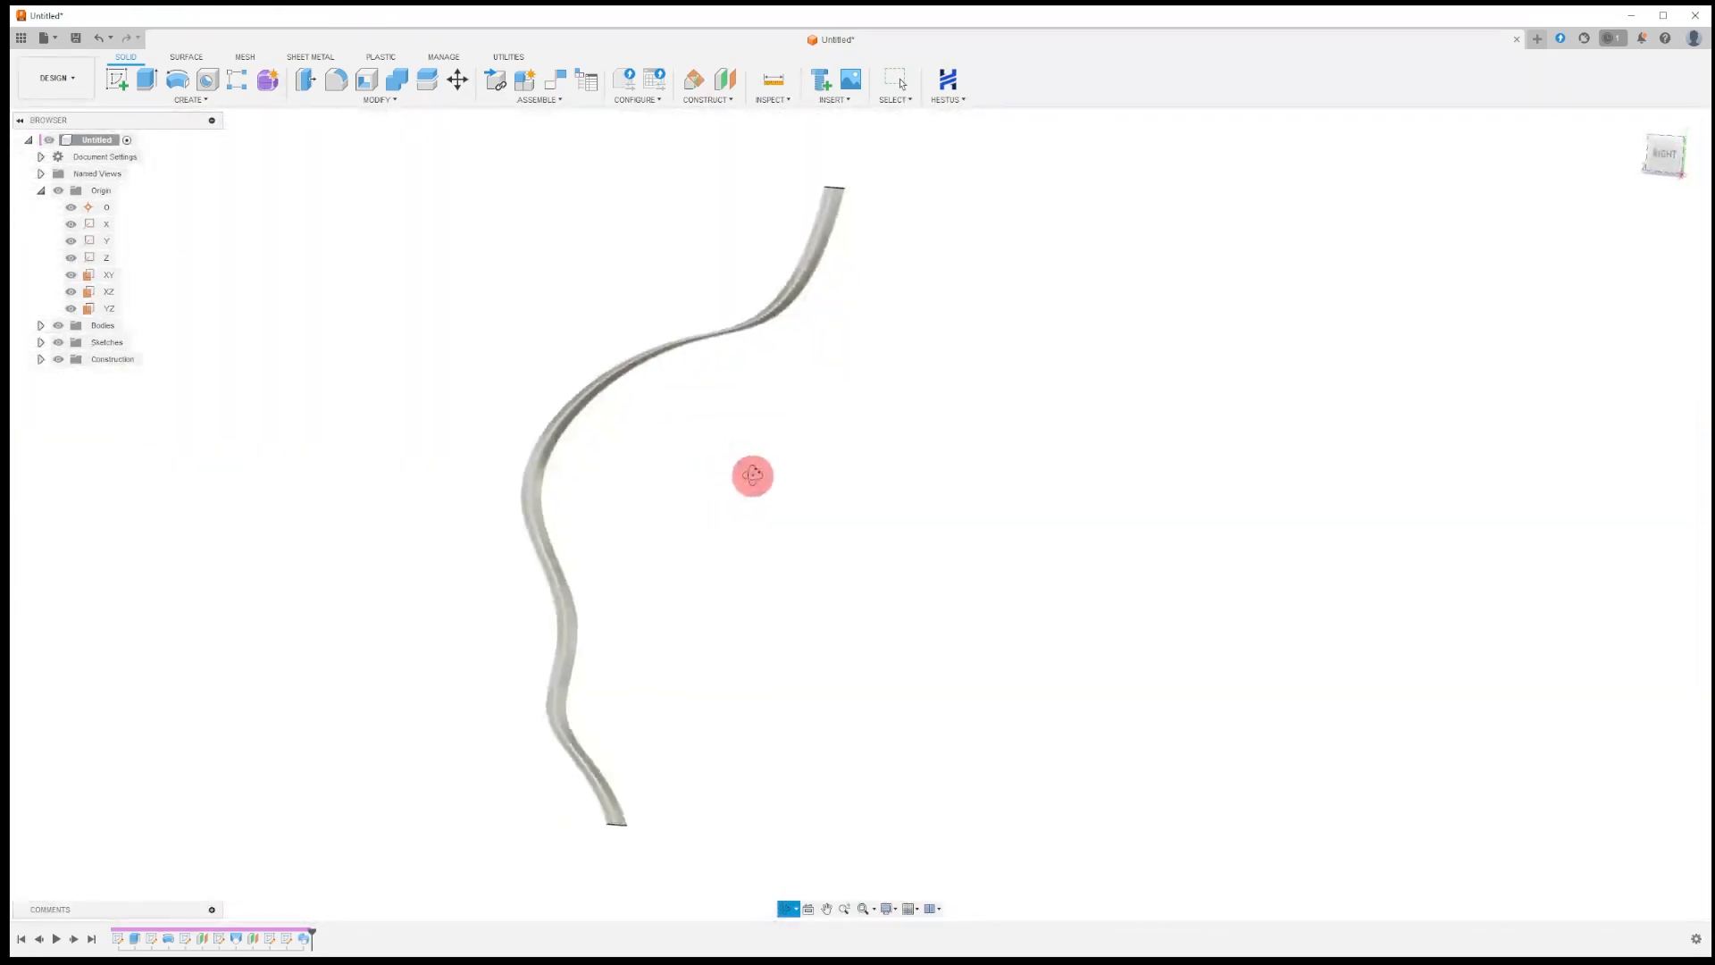
# Examine the parallel-oriented sweep from the right side, comparing its thickness at both ends and along the shallow bend.
pyautogui.scroll(-2, 631, 859)
pyautogui.scroll(2, 632, 859)
pyautogui.scroll(4, 563, 794)
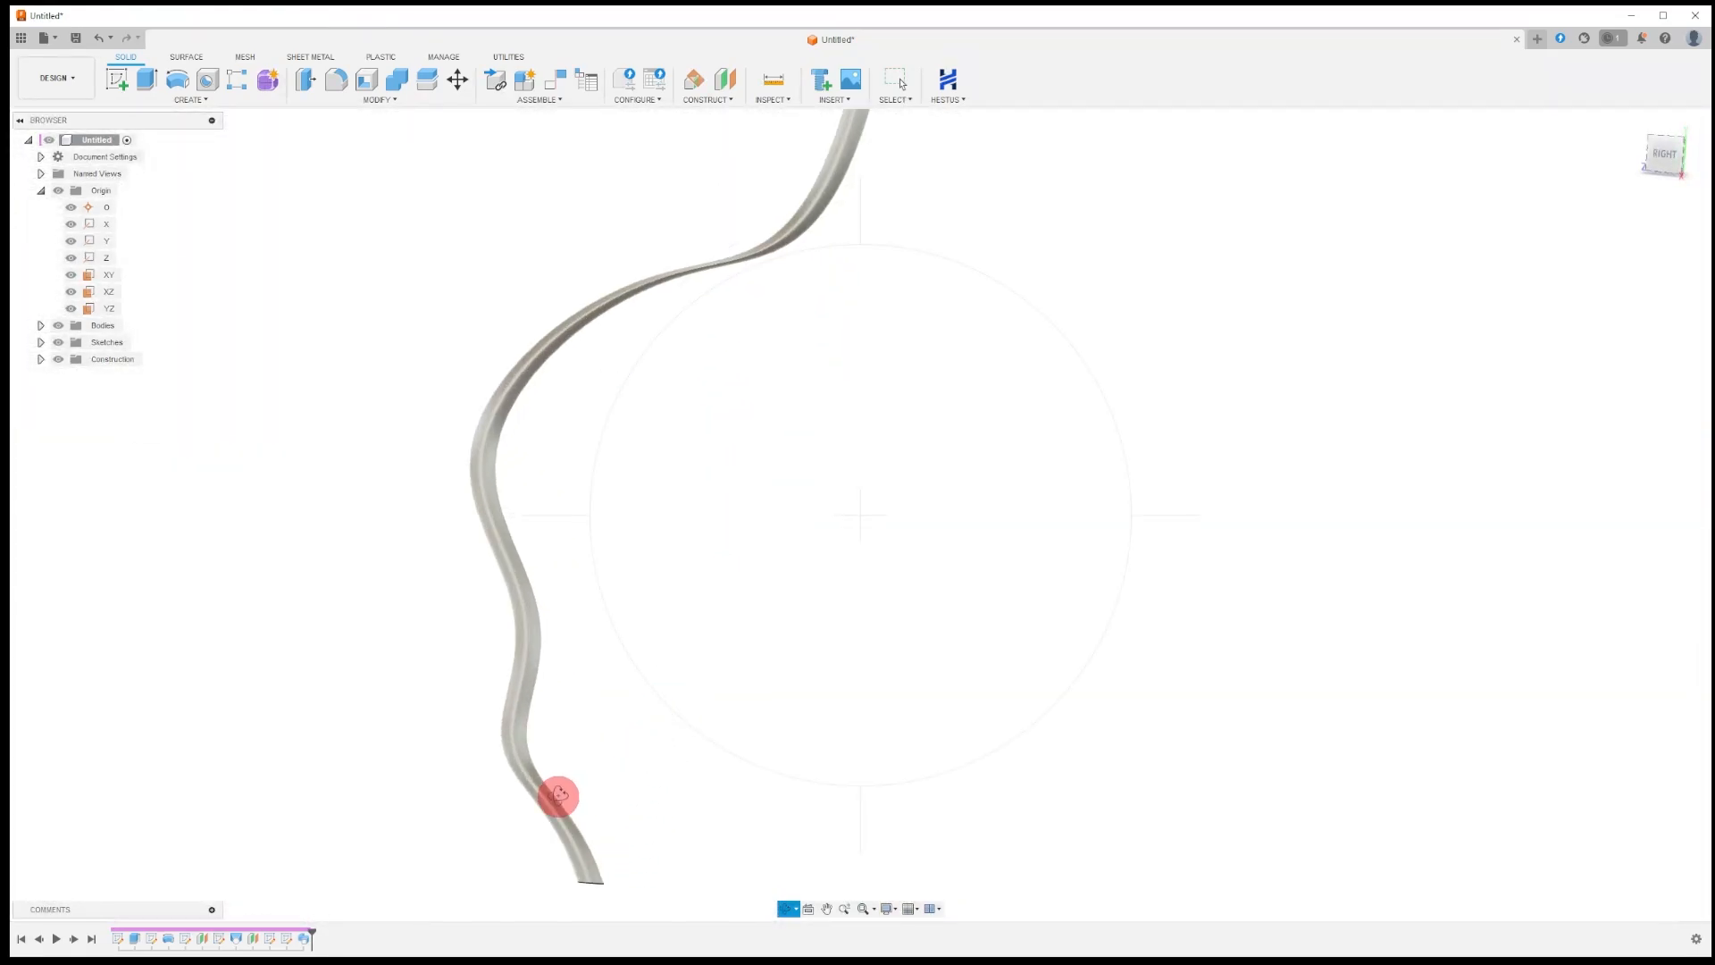
pyautogui.moveTo(798, 625); pyautogui.dragTo(1007, 325)
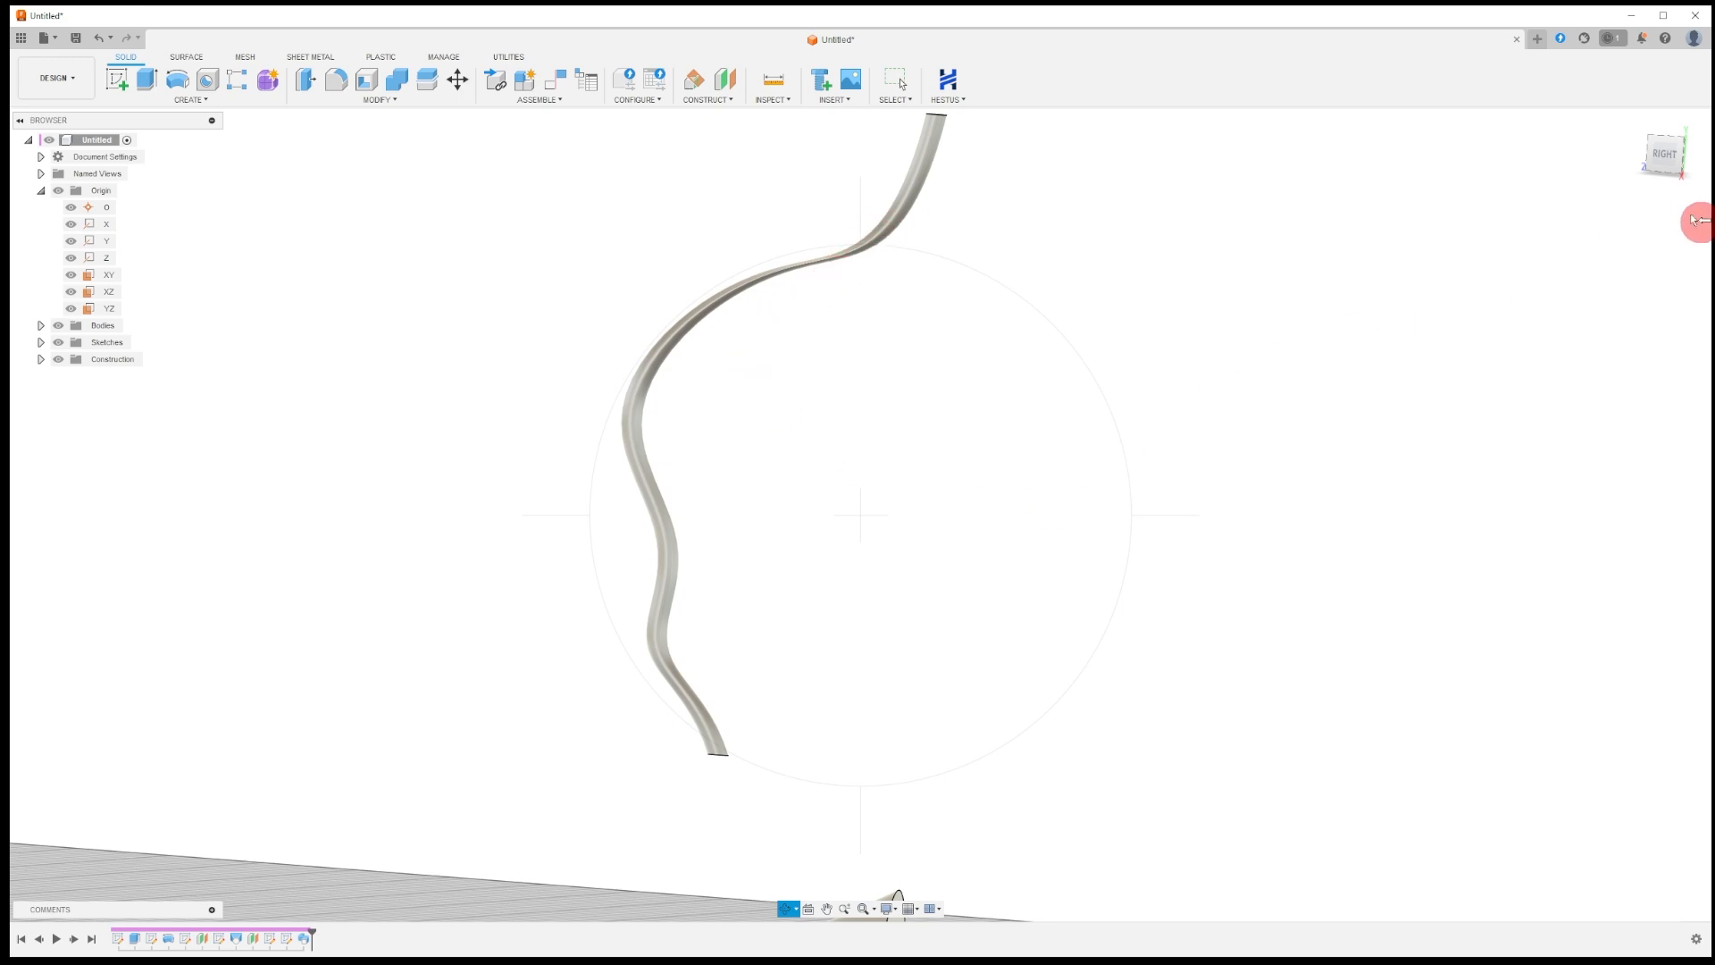
pyautogui.click(1665, 159)
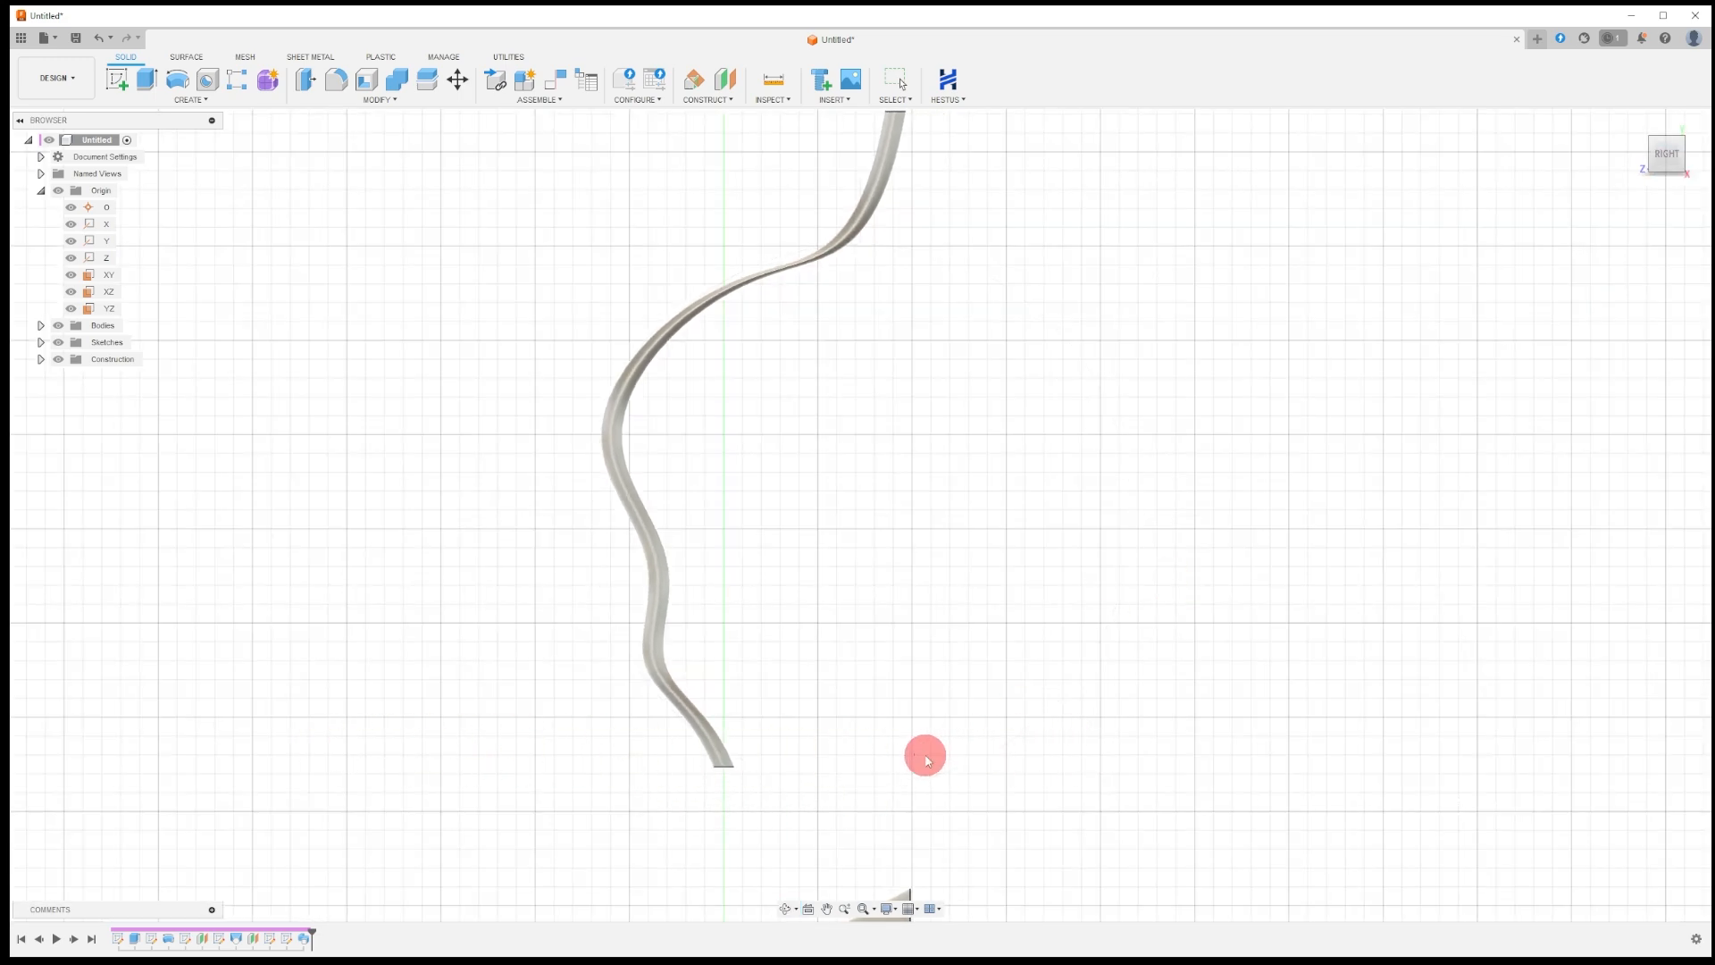
pyautogui.click(1699, 185)
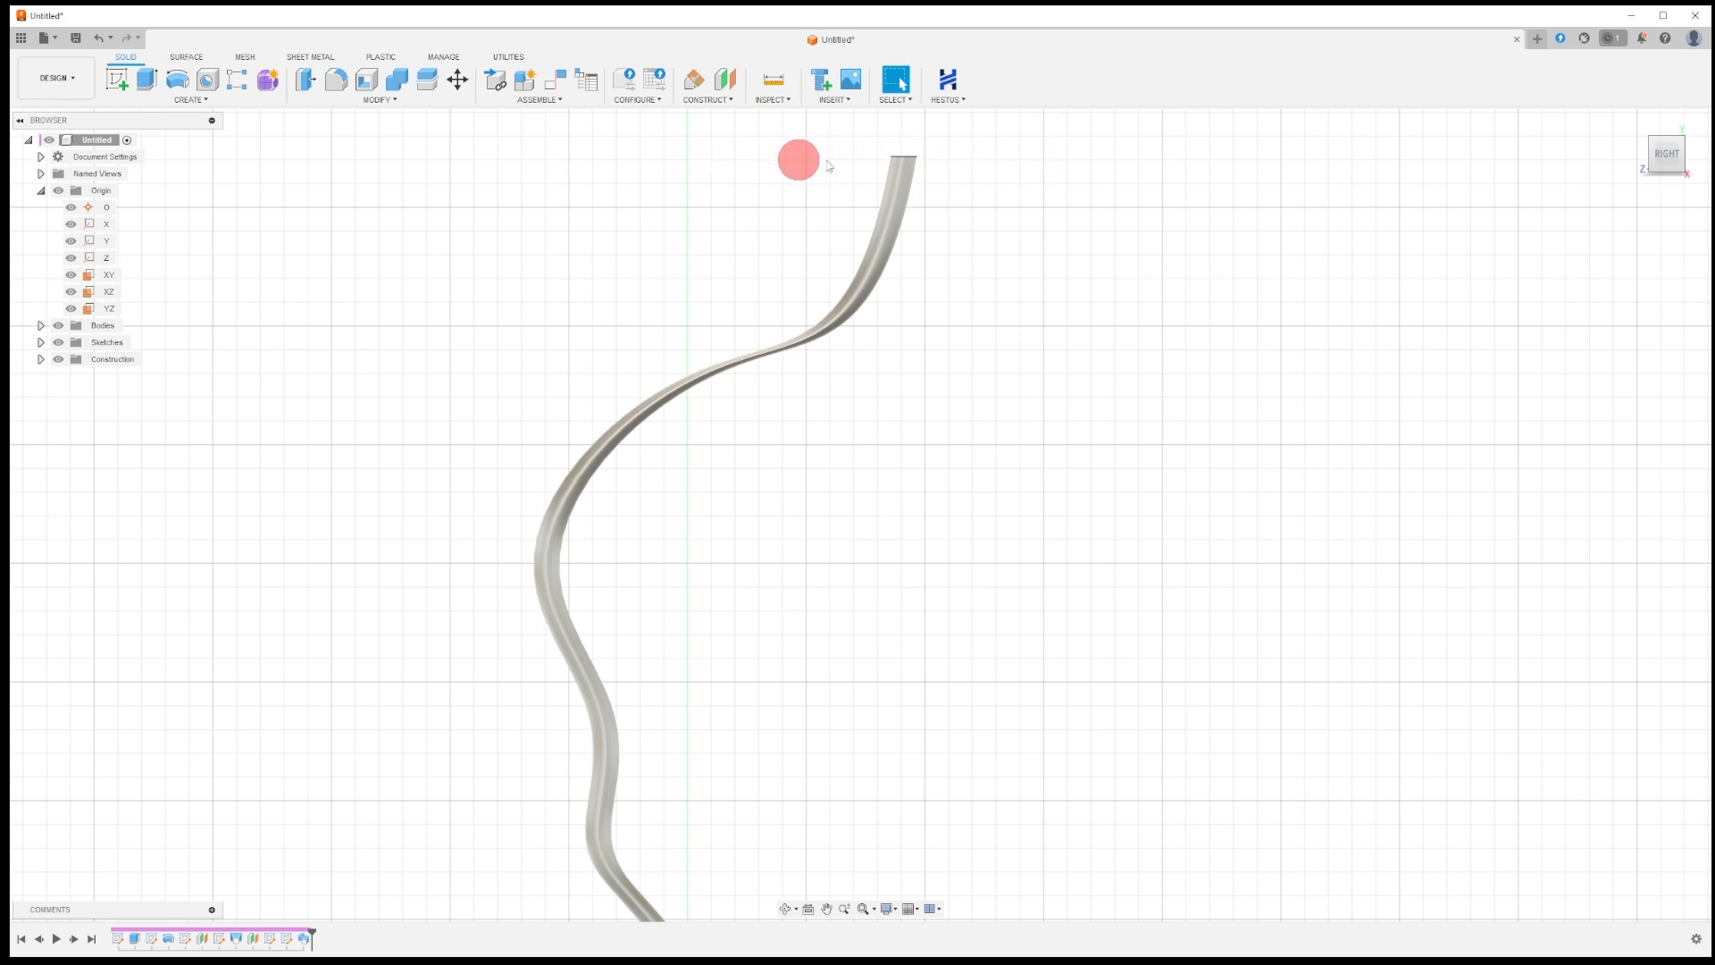
pyautogui.scroll(-2, 1022, 191)
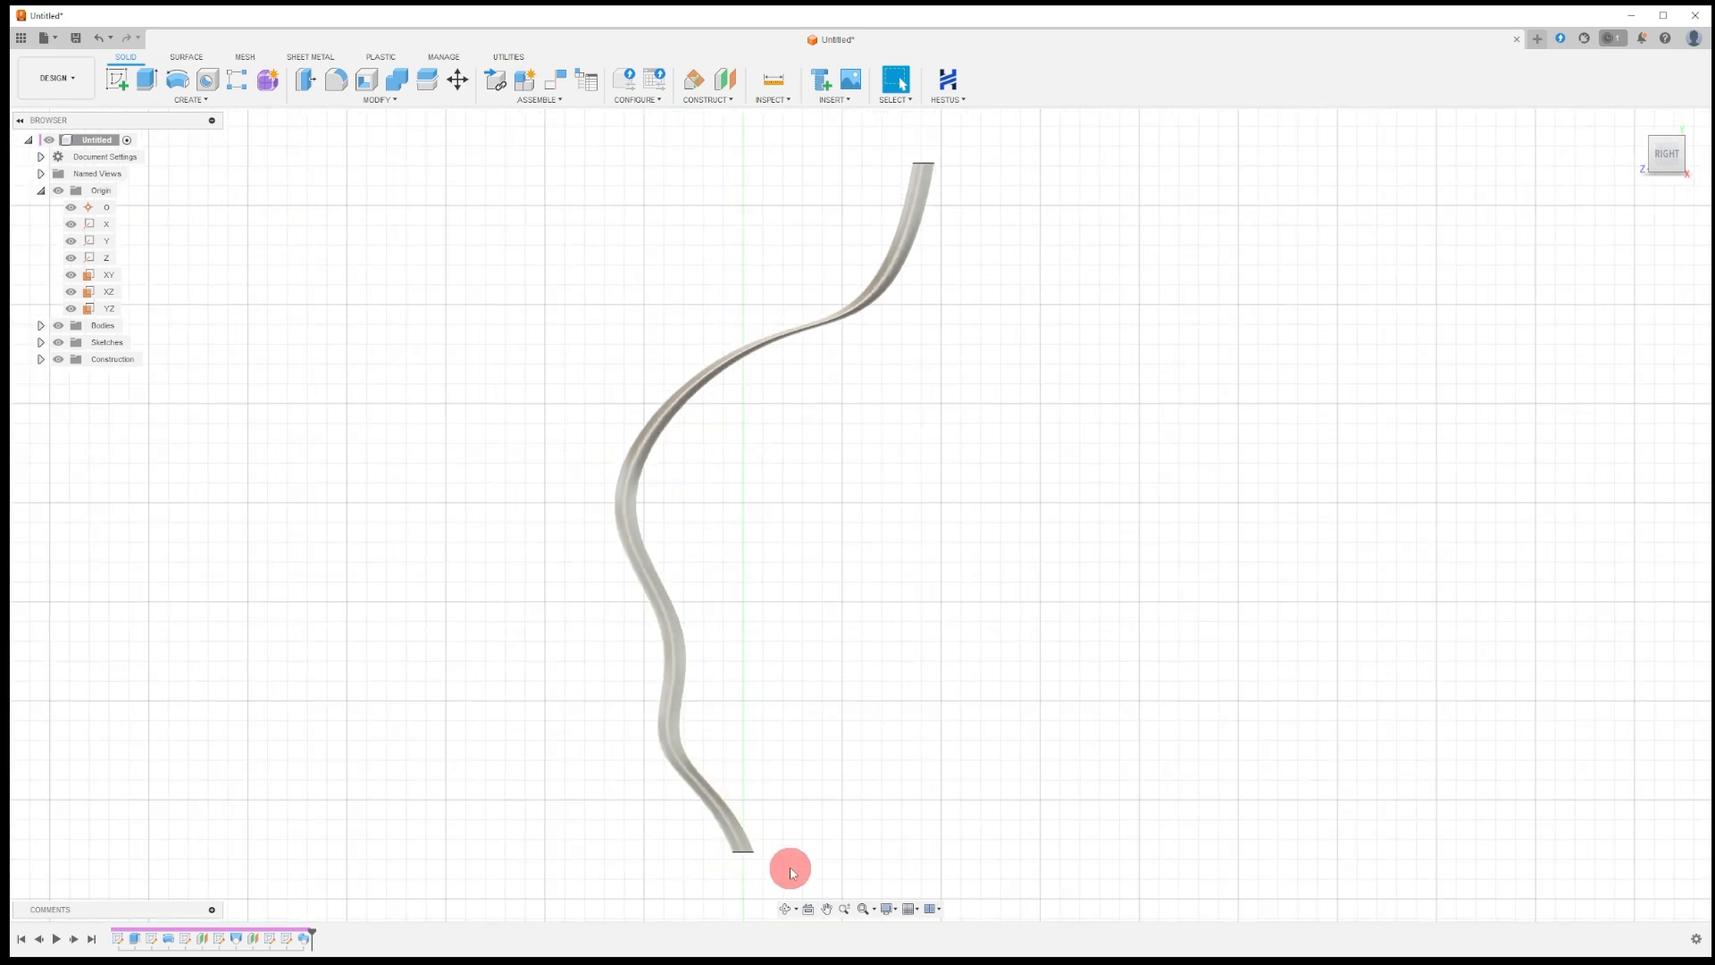
pyautogui.scroll(4, 925, 178)
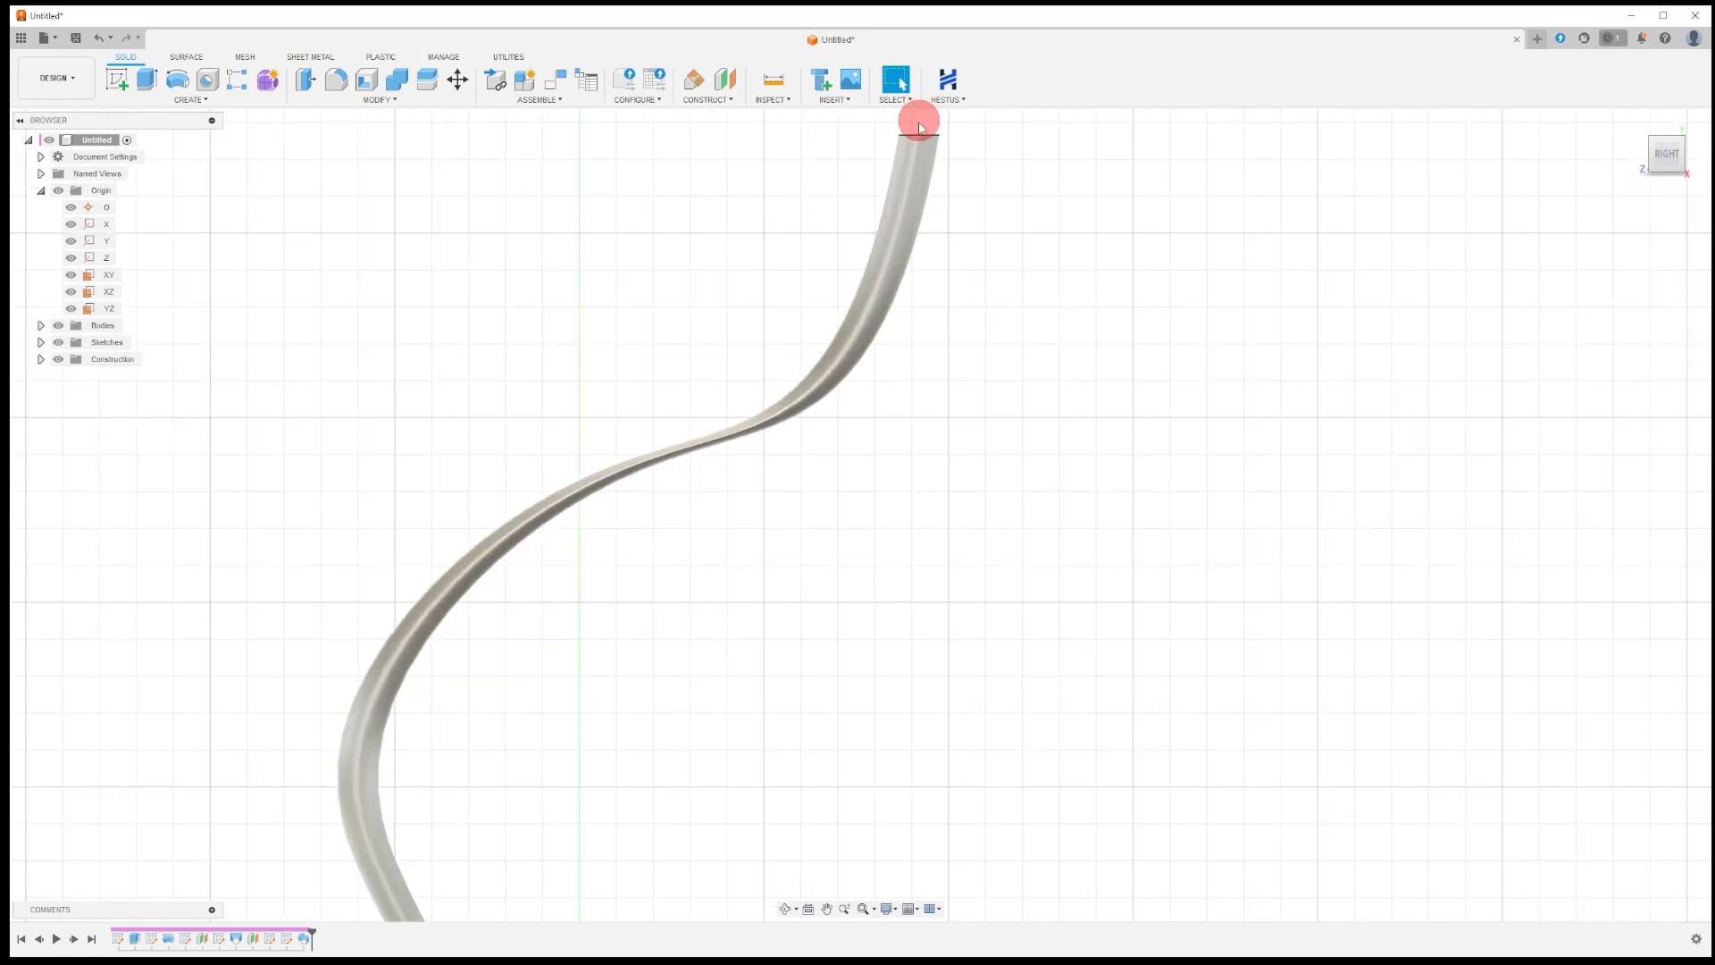
pyautogui.scroll(2, 920, 136)
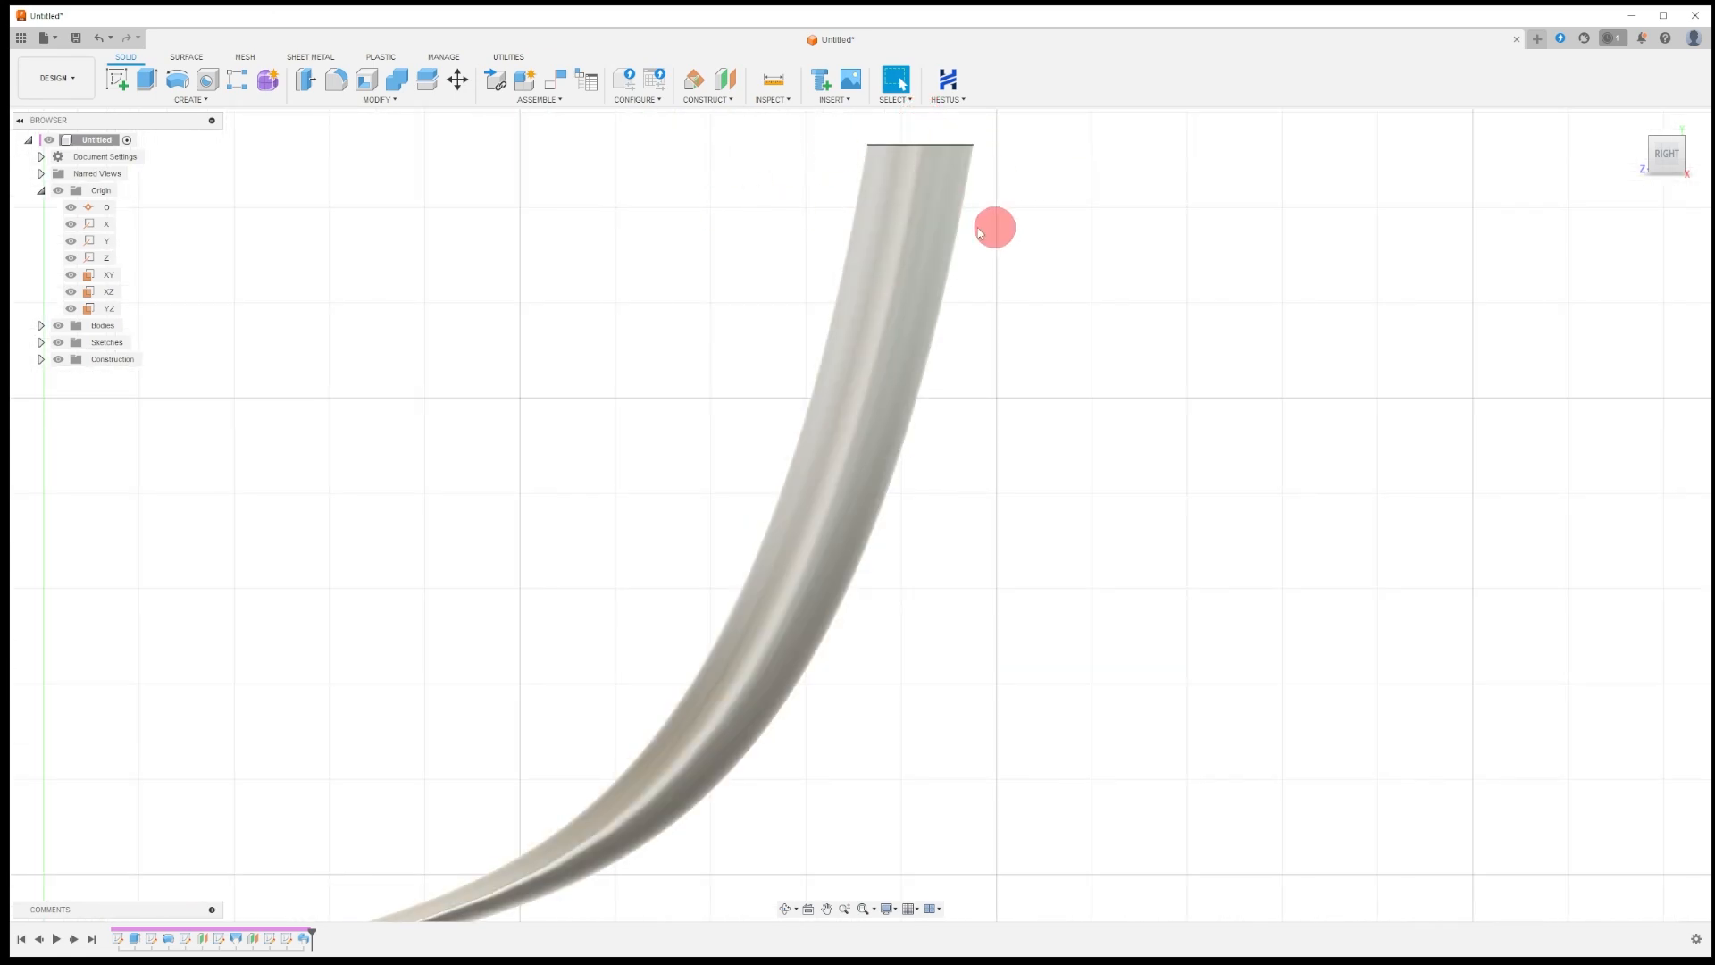
pyautogui.scroll(-3, 988, 482)
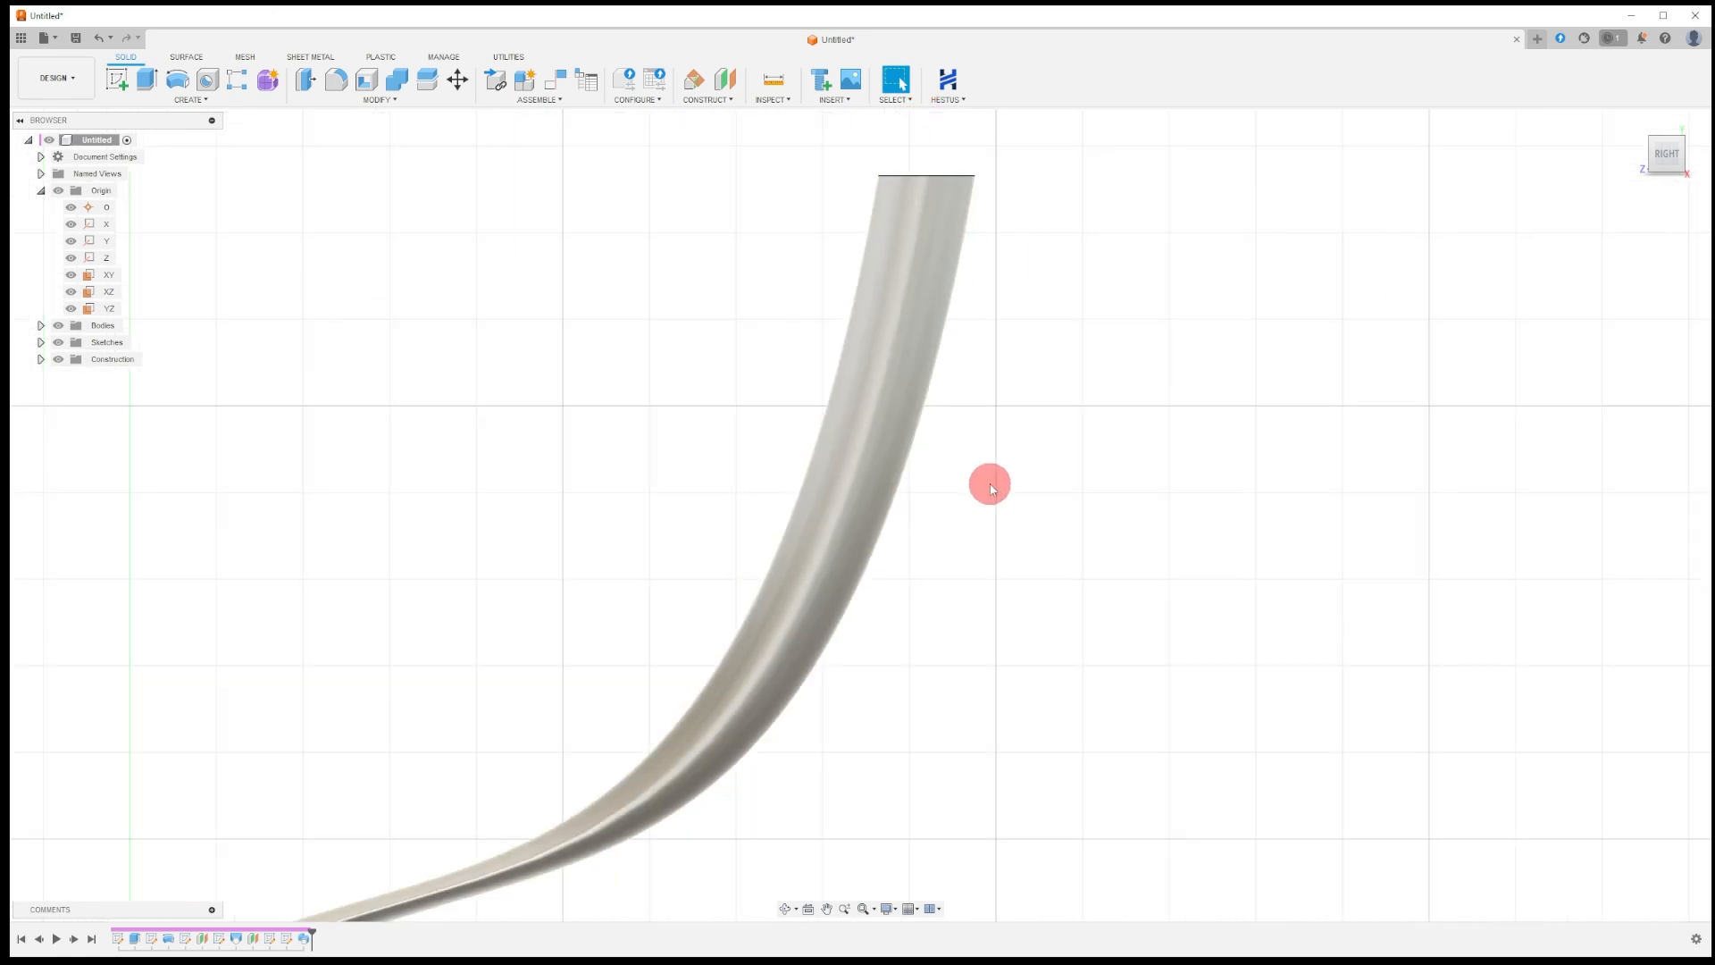
pyautogui.scroll(2, 563, 862)
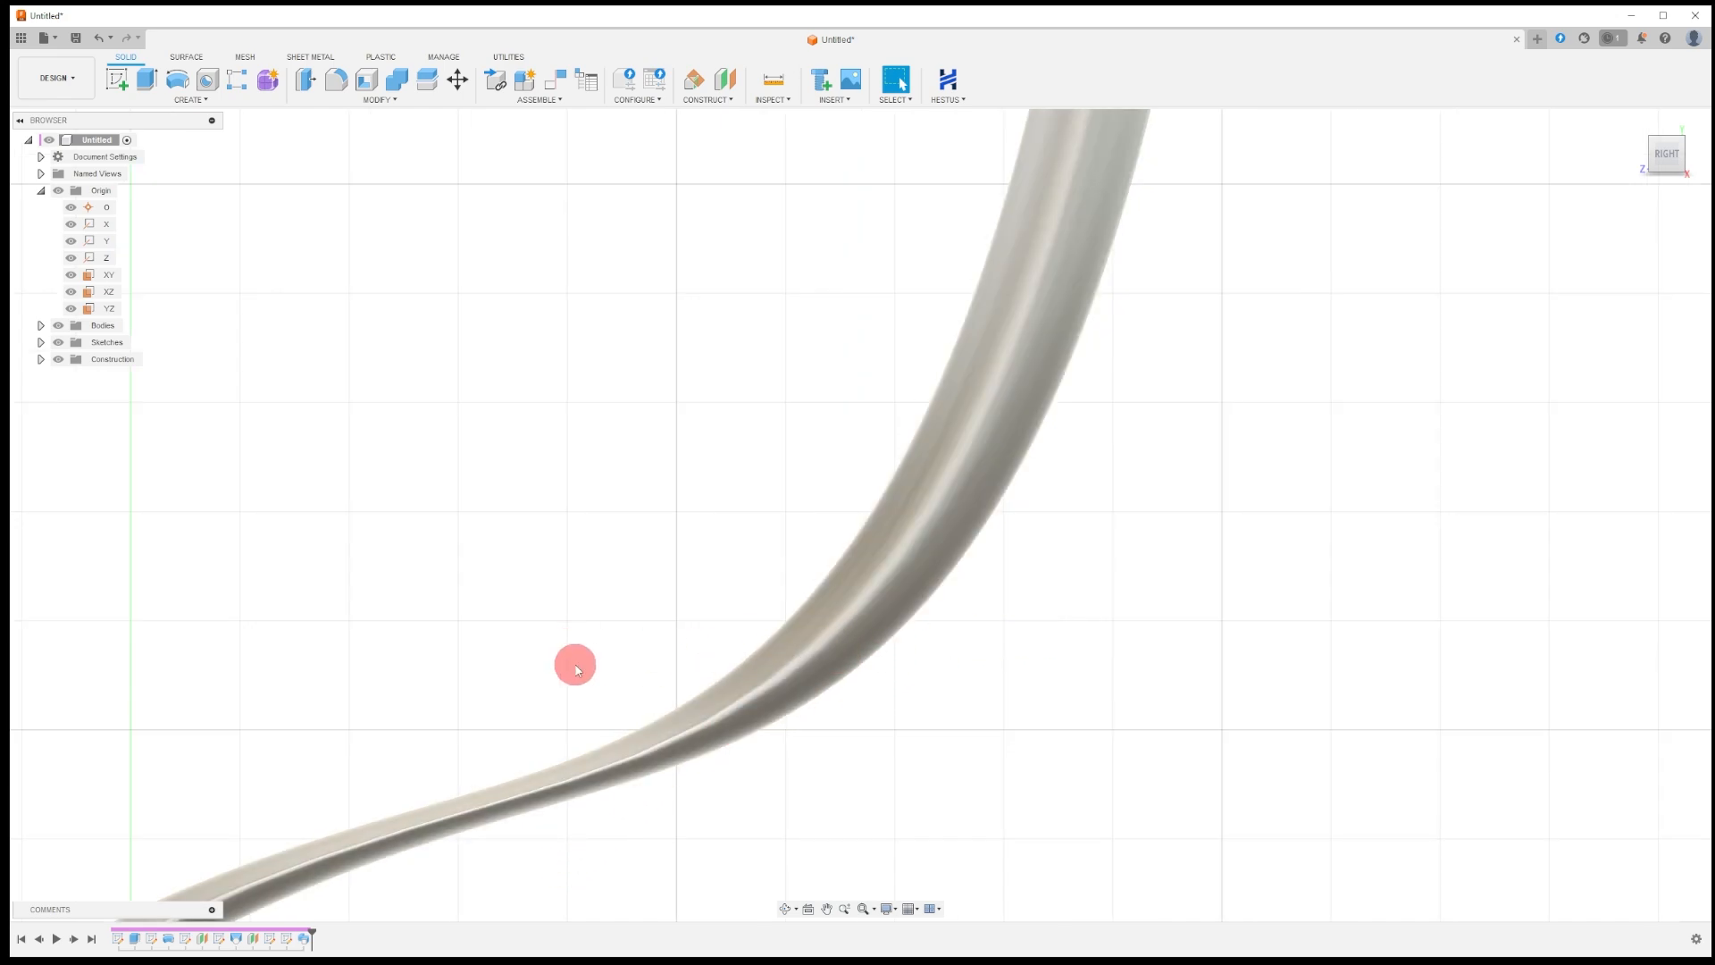
pyautogui.scroll(-2, 930, 640)
pyautogui.scroll(1, 597, 789)
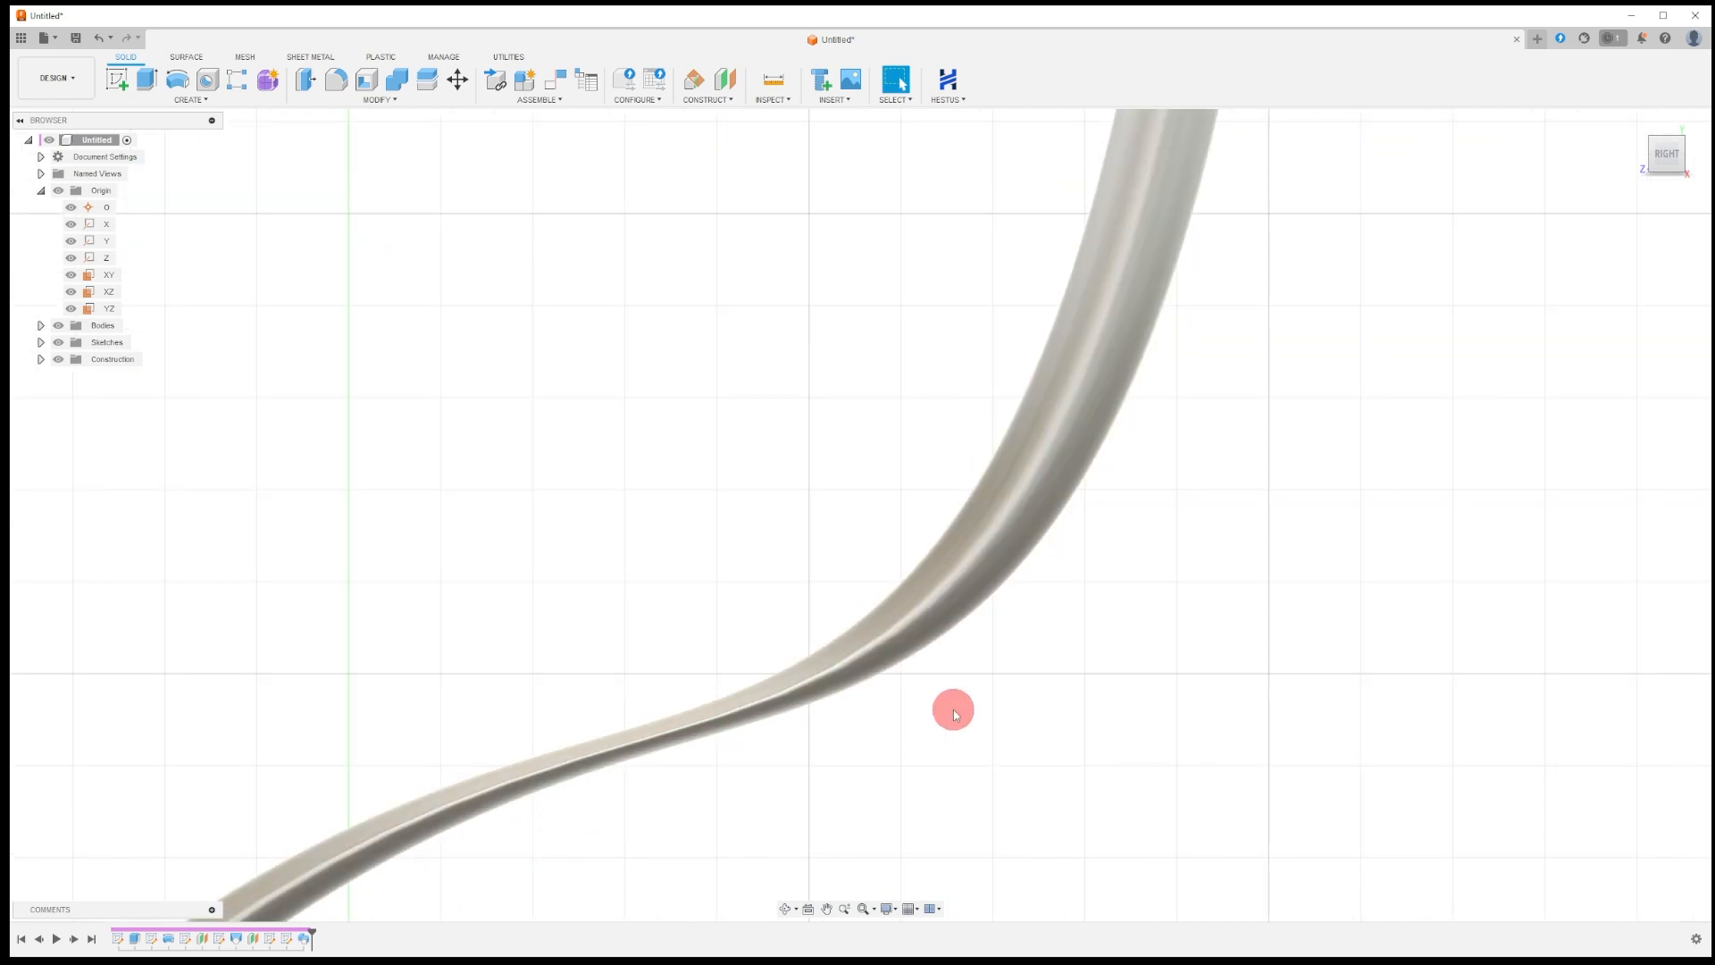
pyautogui.scroll(-2, 884, 643)
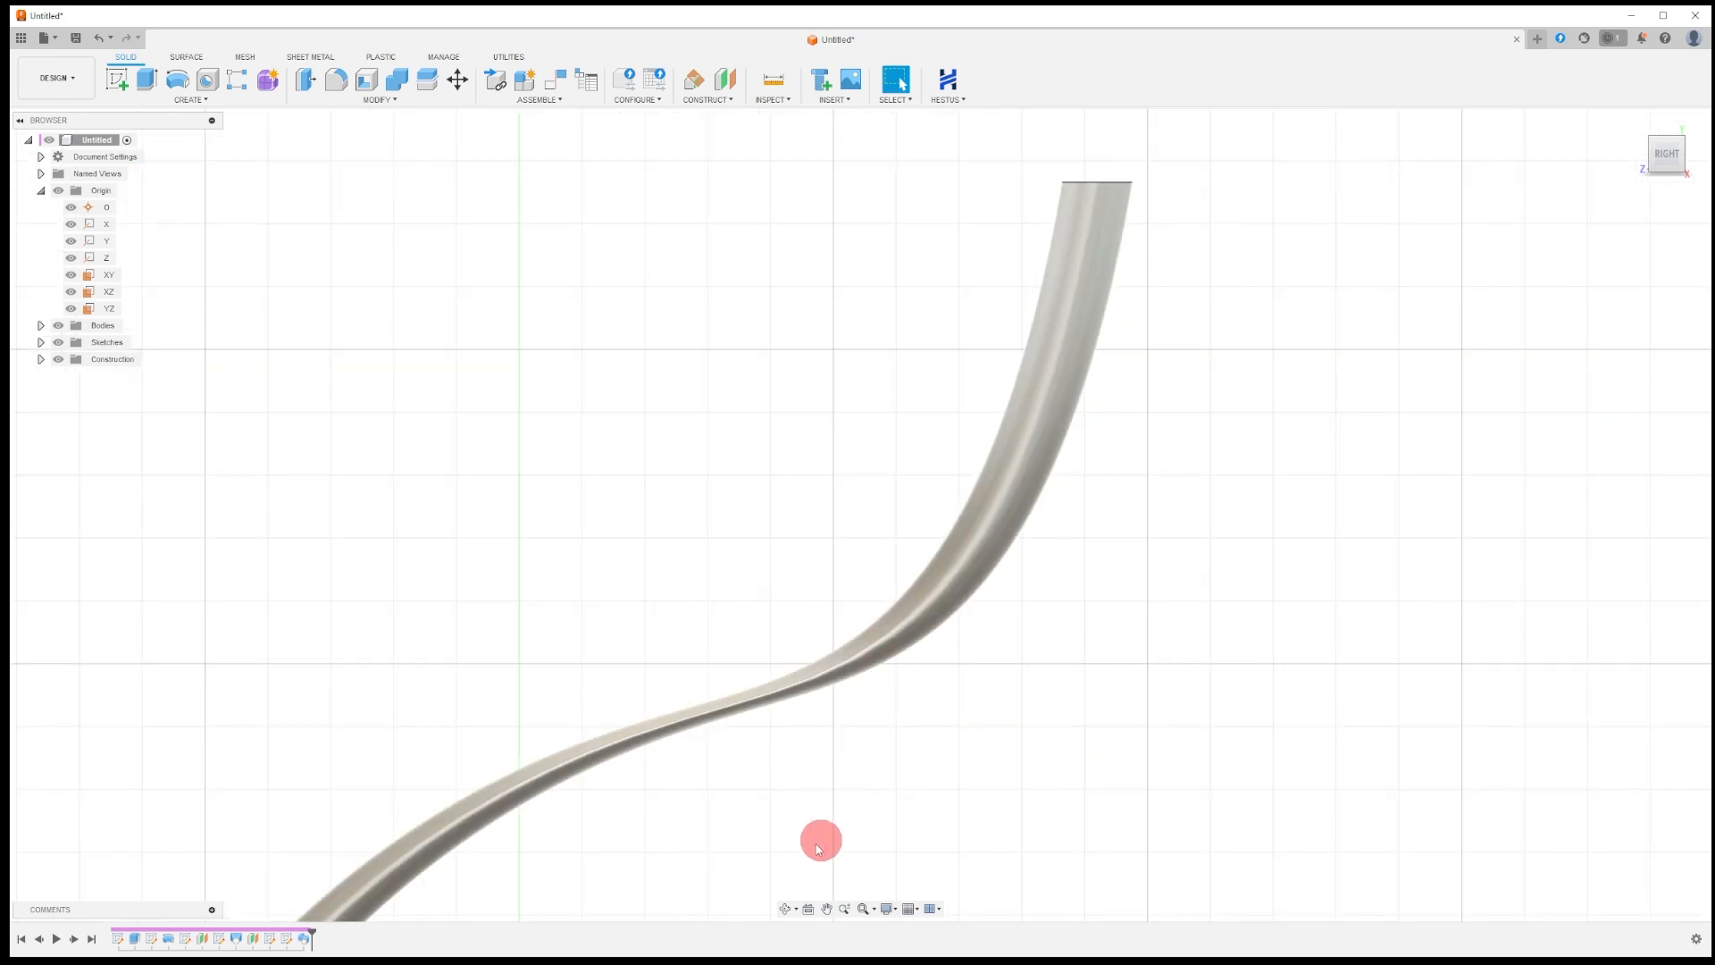
# Run a section analysis from the sweep's upper end face, moving the cut plane along the body to check its cross-sections.
pyautogui.click(784, 909)
pyautogui.moveTo(881, 605); pyautogui.dragTo(804, 651)
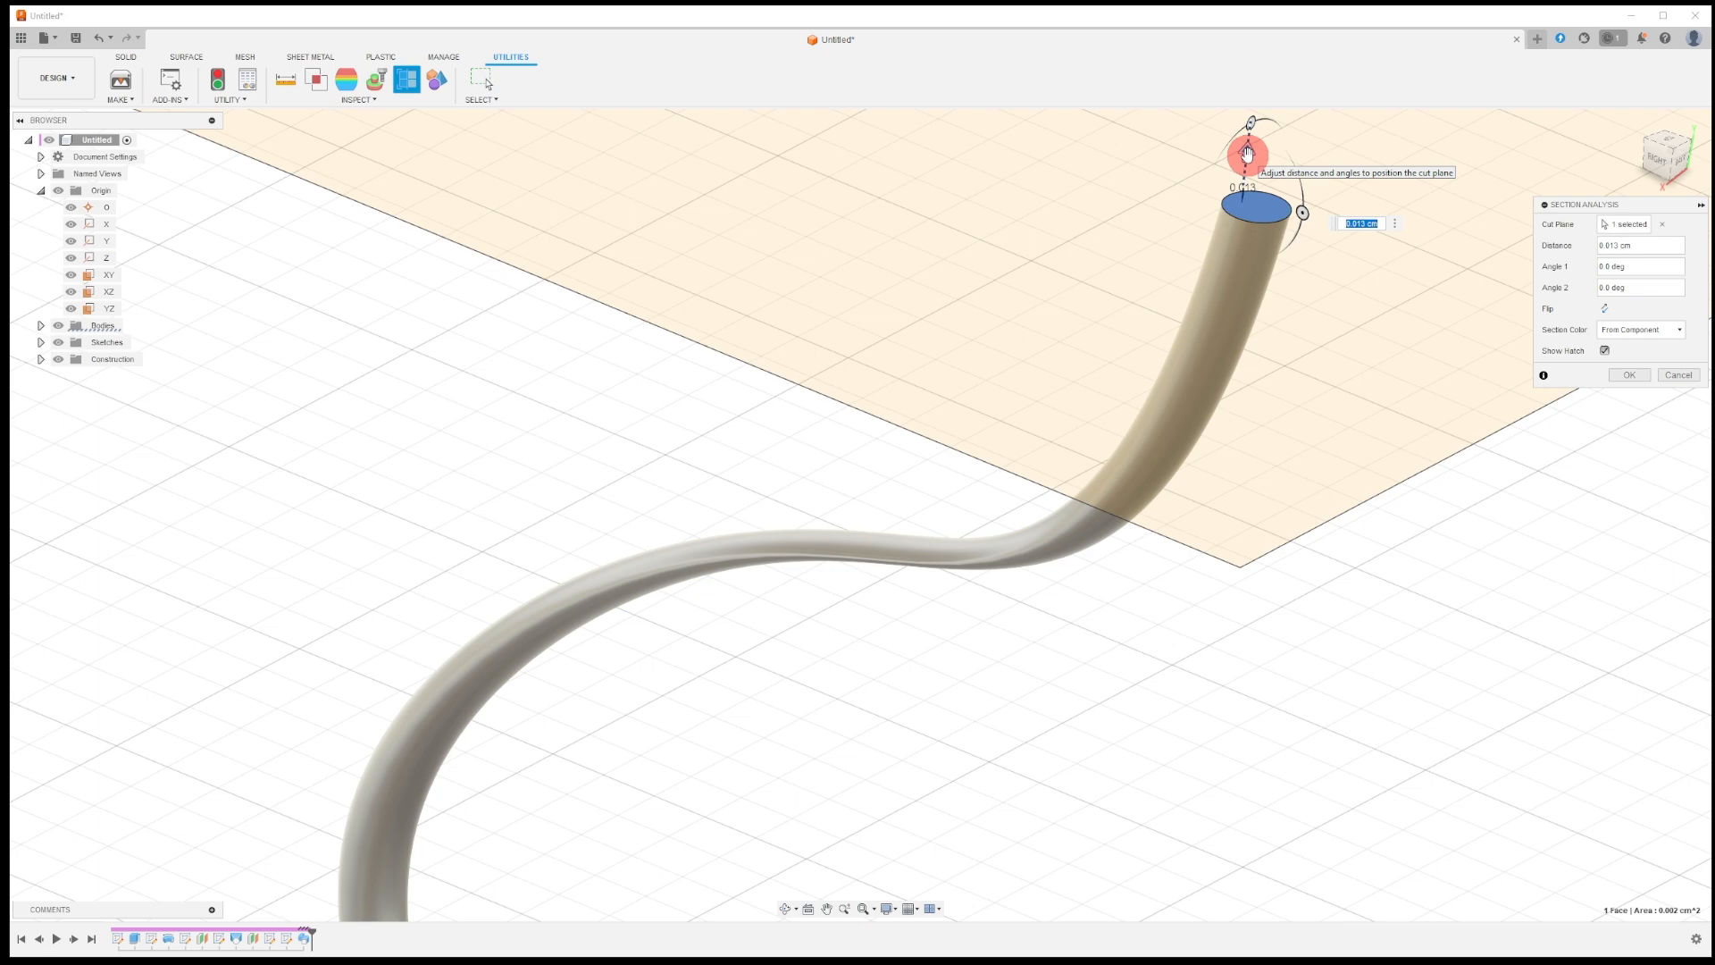
pyautogui.moveTo(1248, 153); pyautogui.dragTo(664, 925)
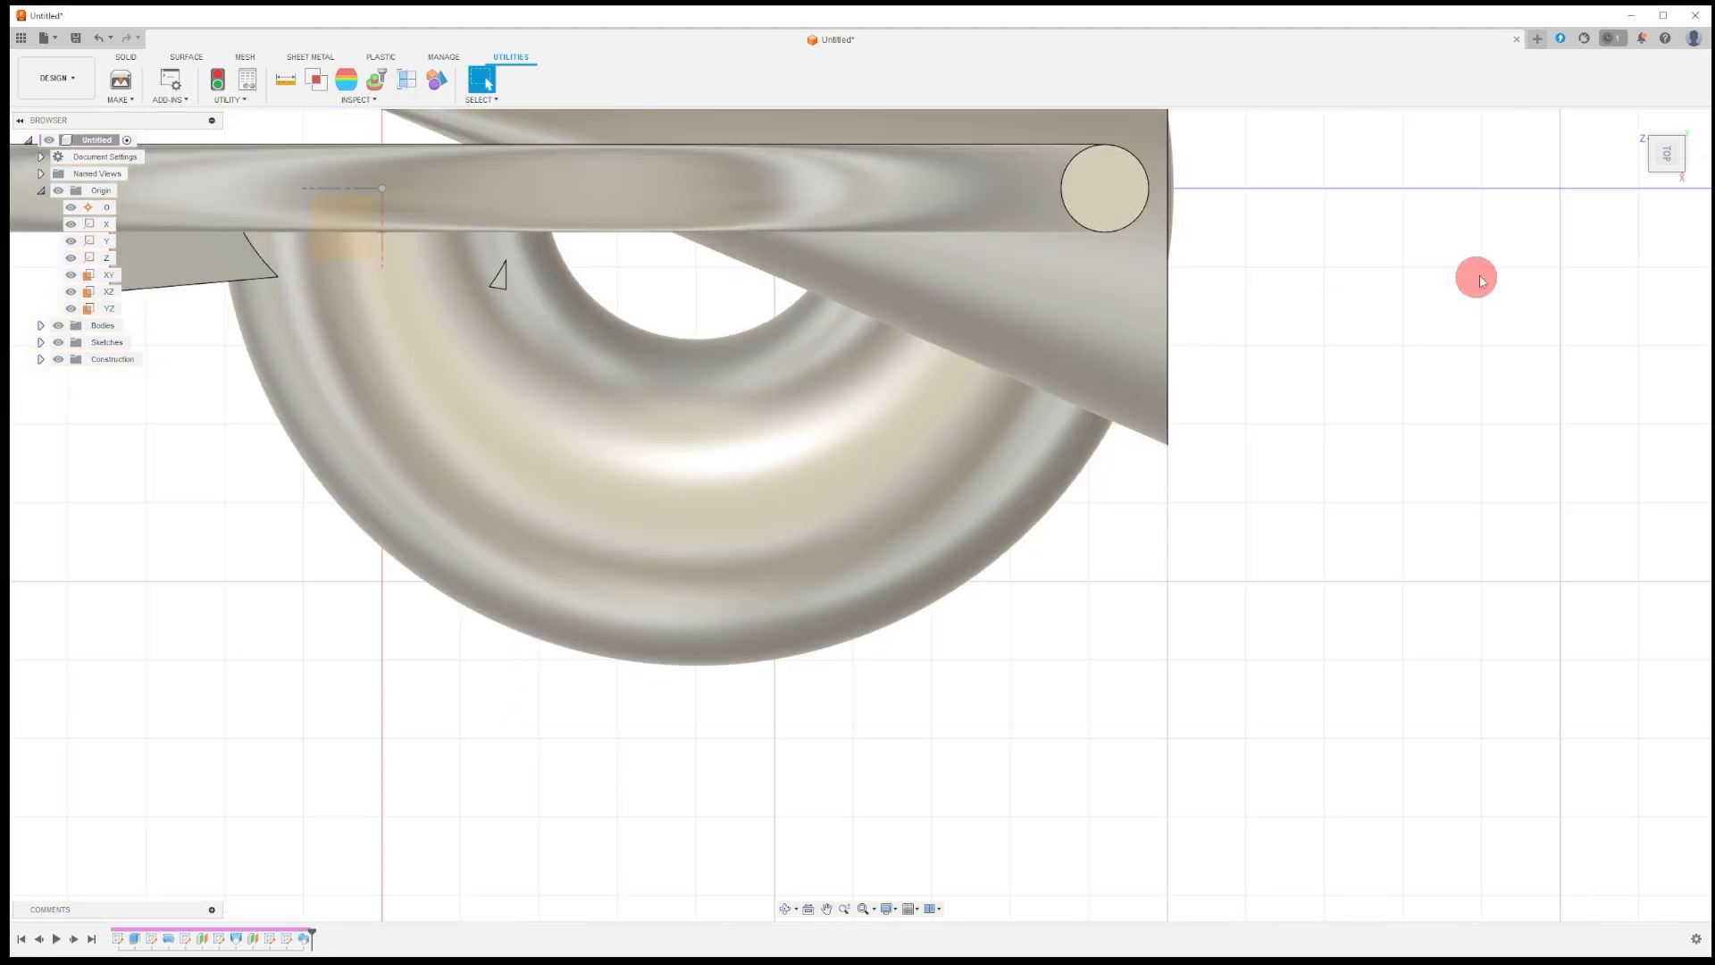
pyautogui.click(1666, 175)
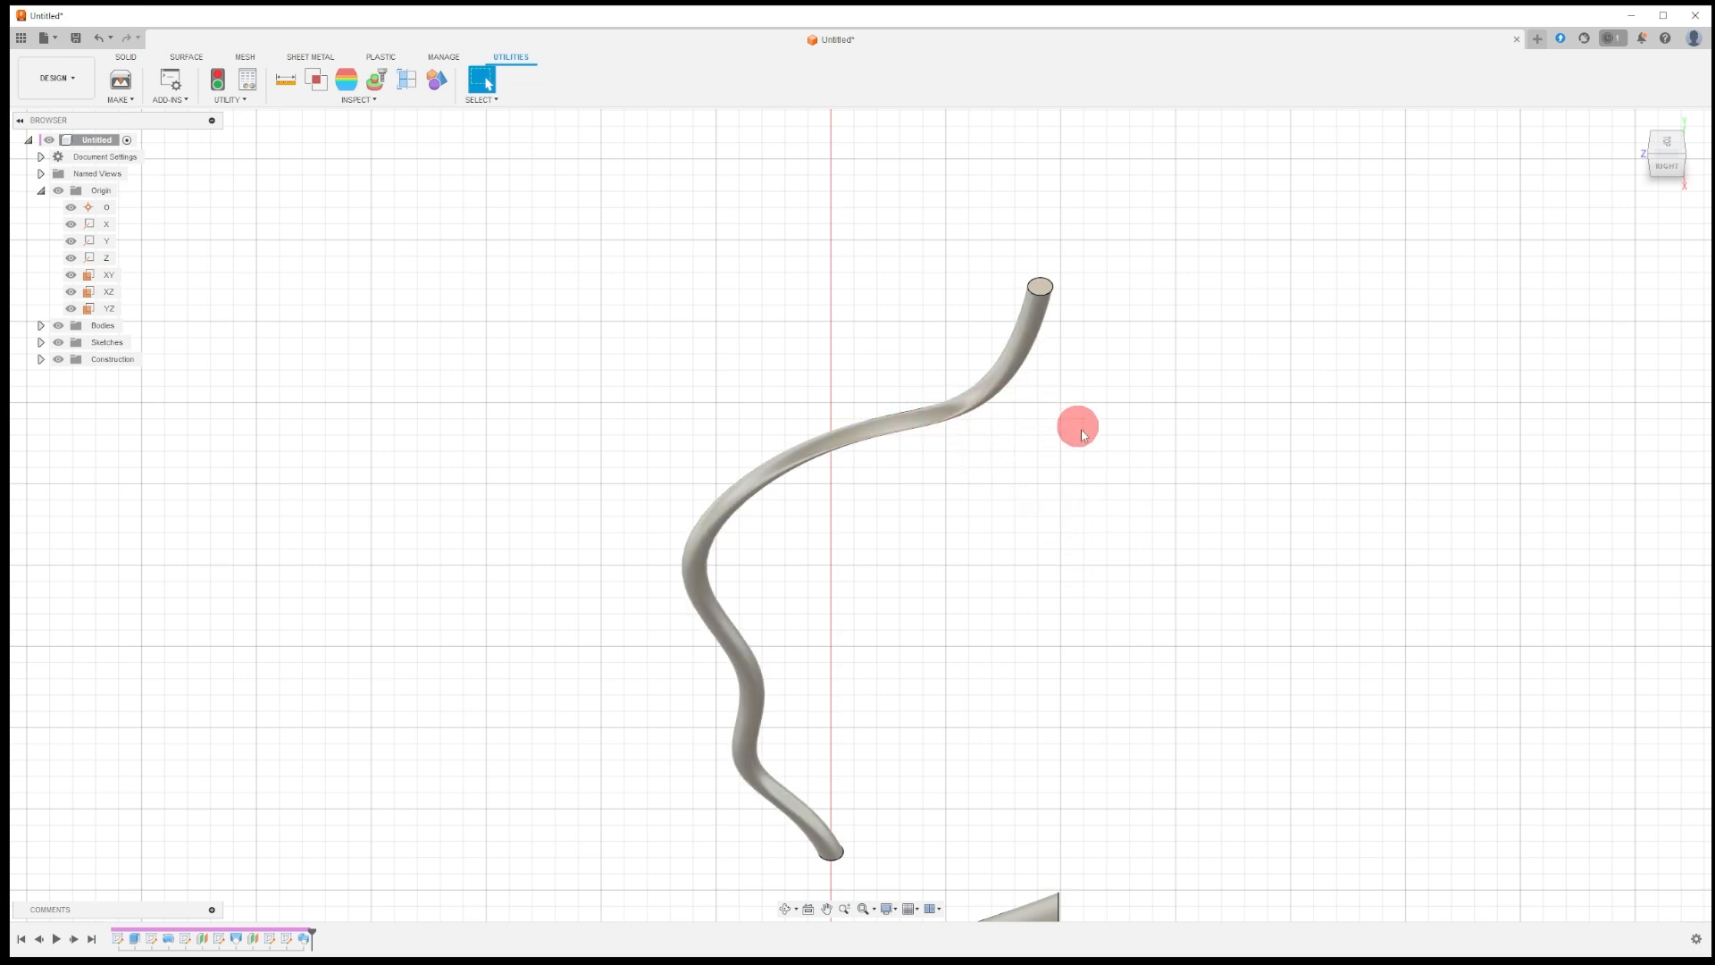
# Edit the sweep feature, switch between Perpendicular and Parallel to compare the previews, and leave the orientation at Perpendicular.
pyautogui.doubleClick(917, 404)
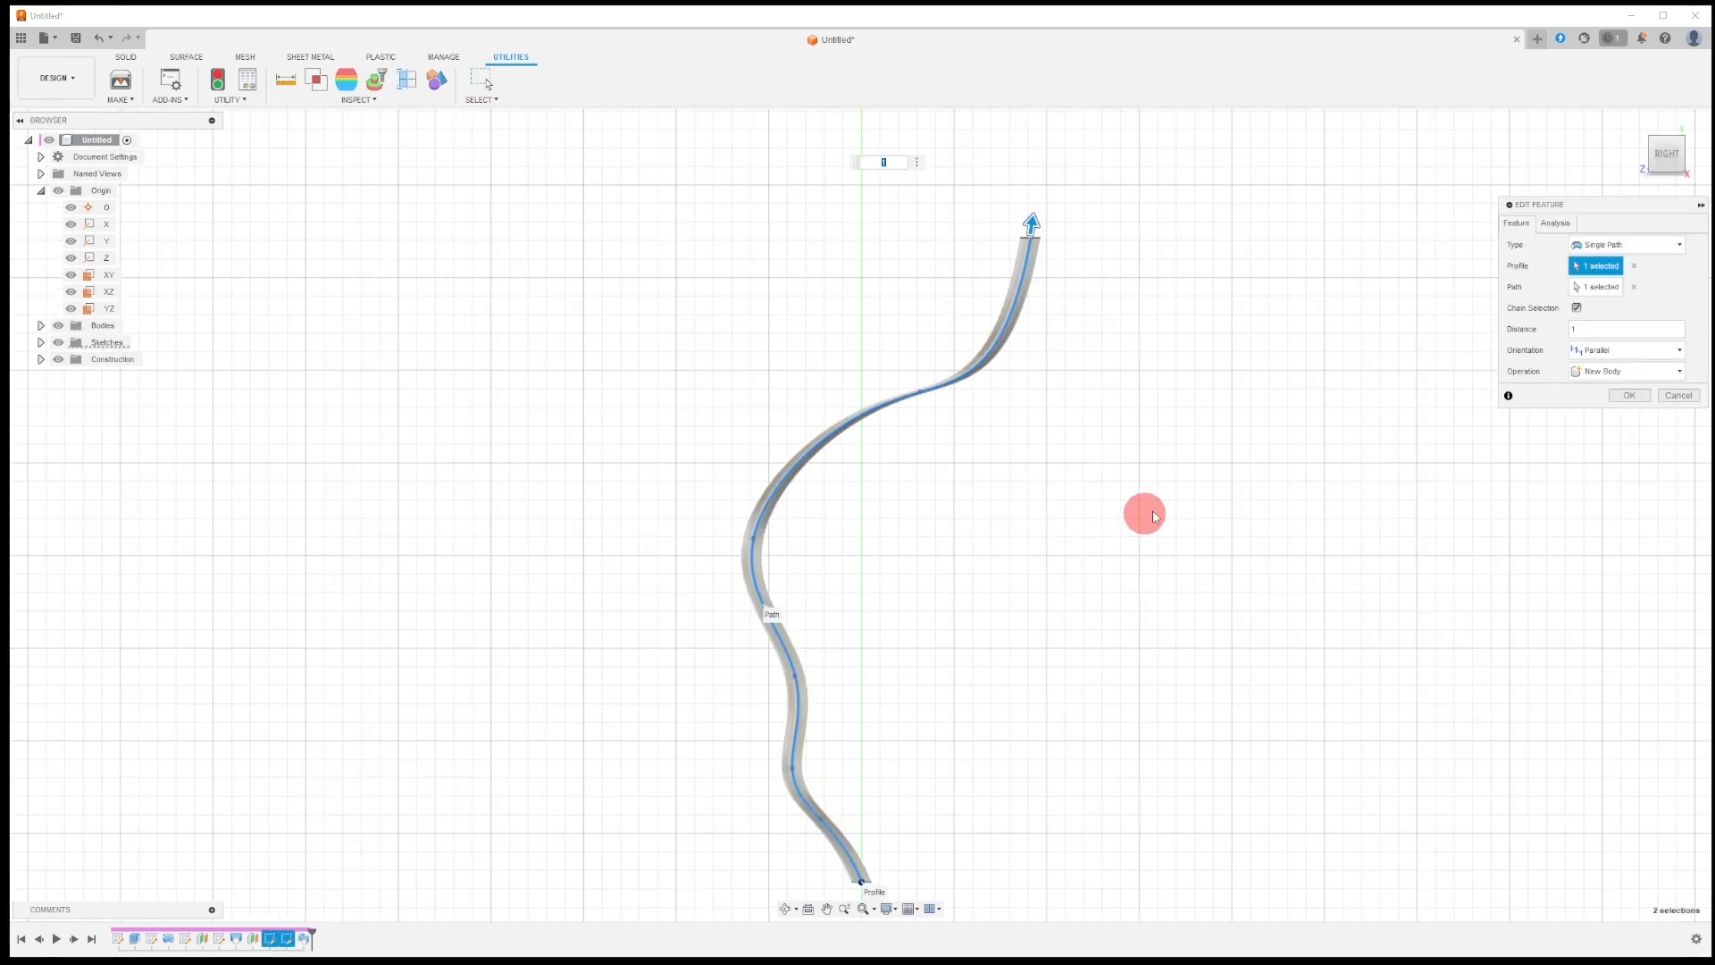
pyautogui.click(1632, 351)
pyautogui.click(1631, 368)
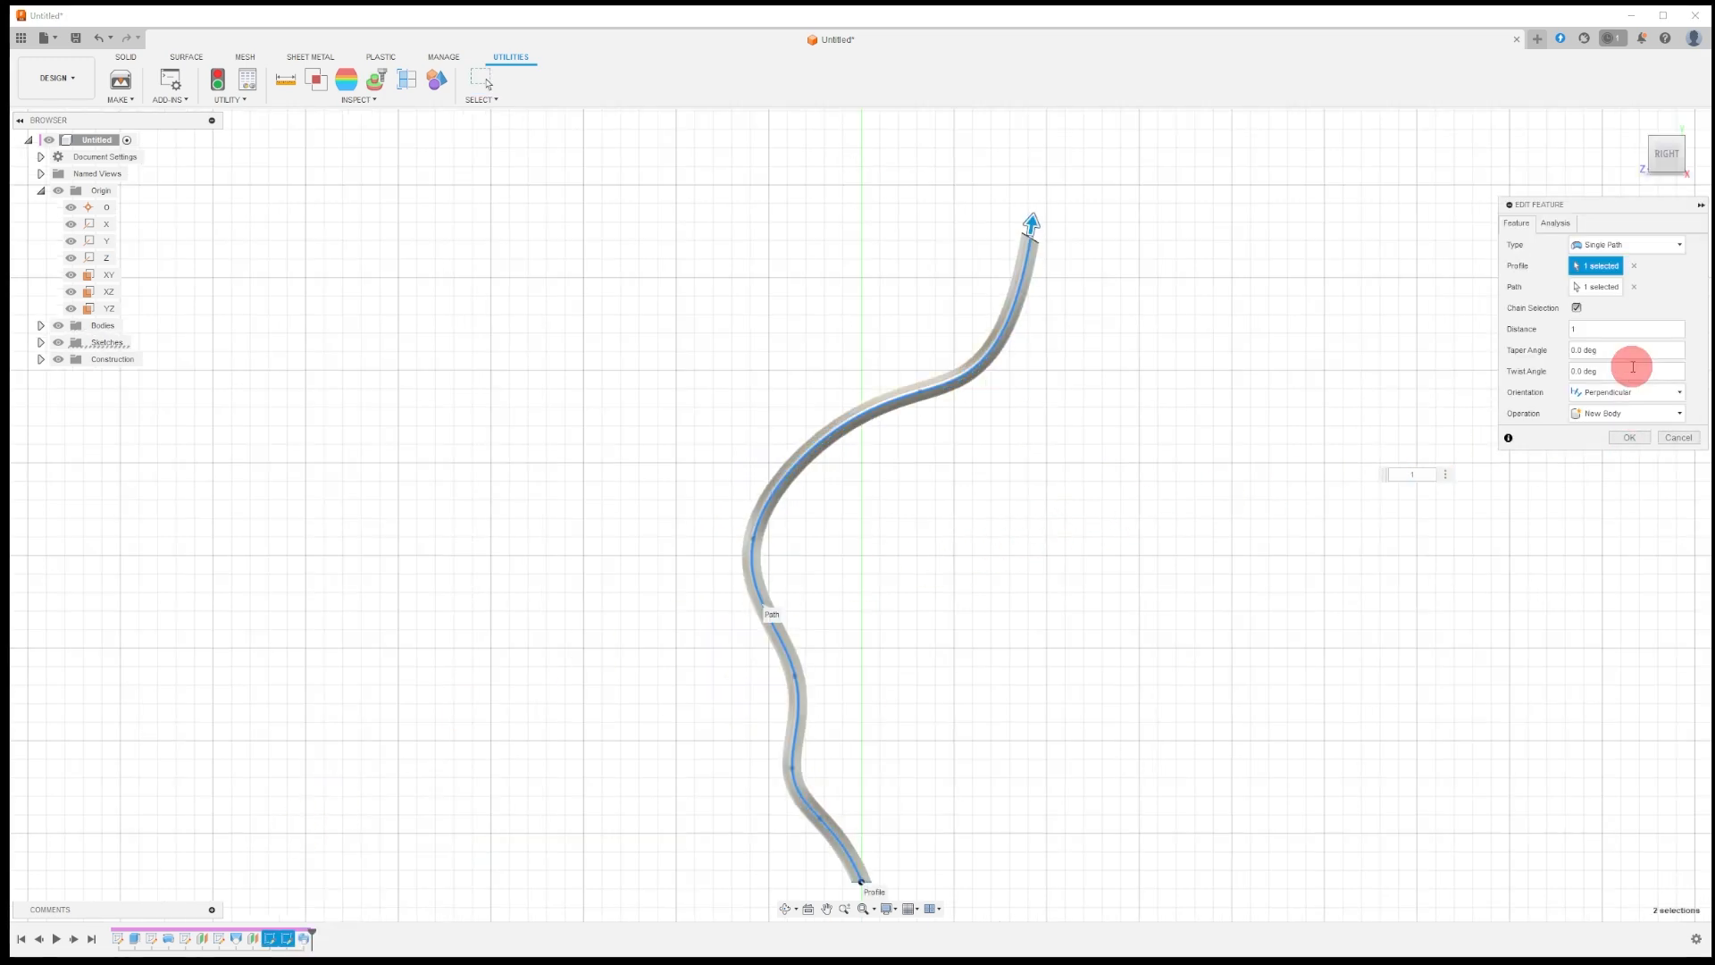
pyautogui.click(1628, 390)
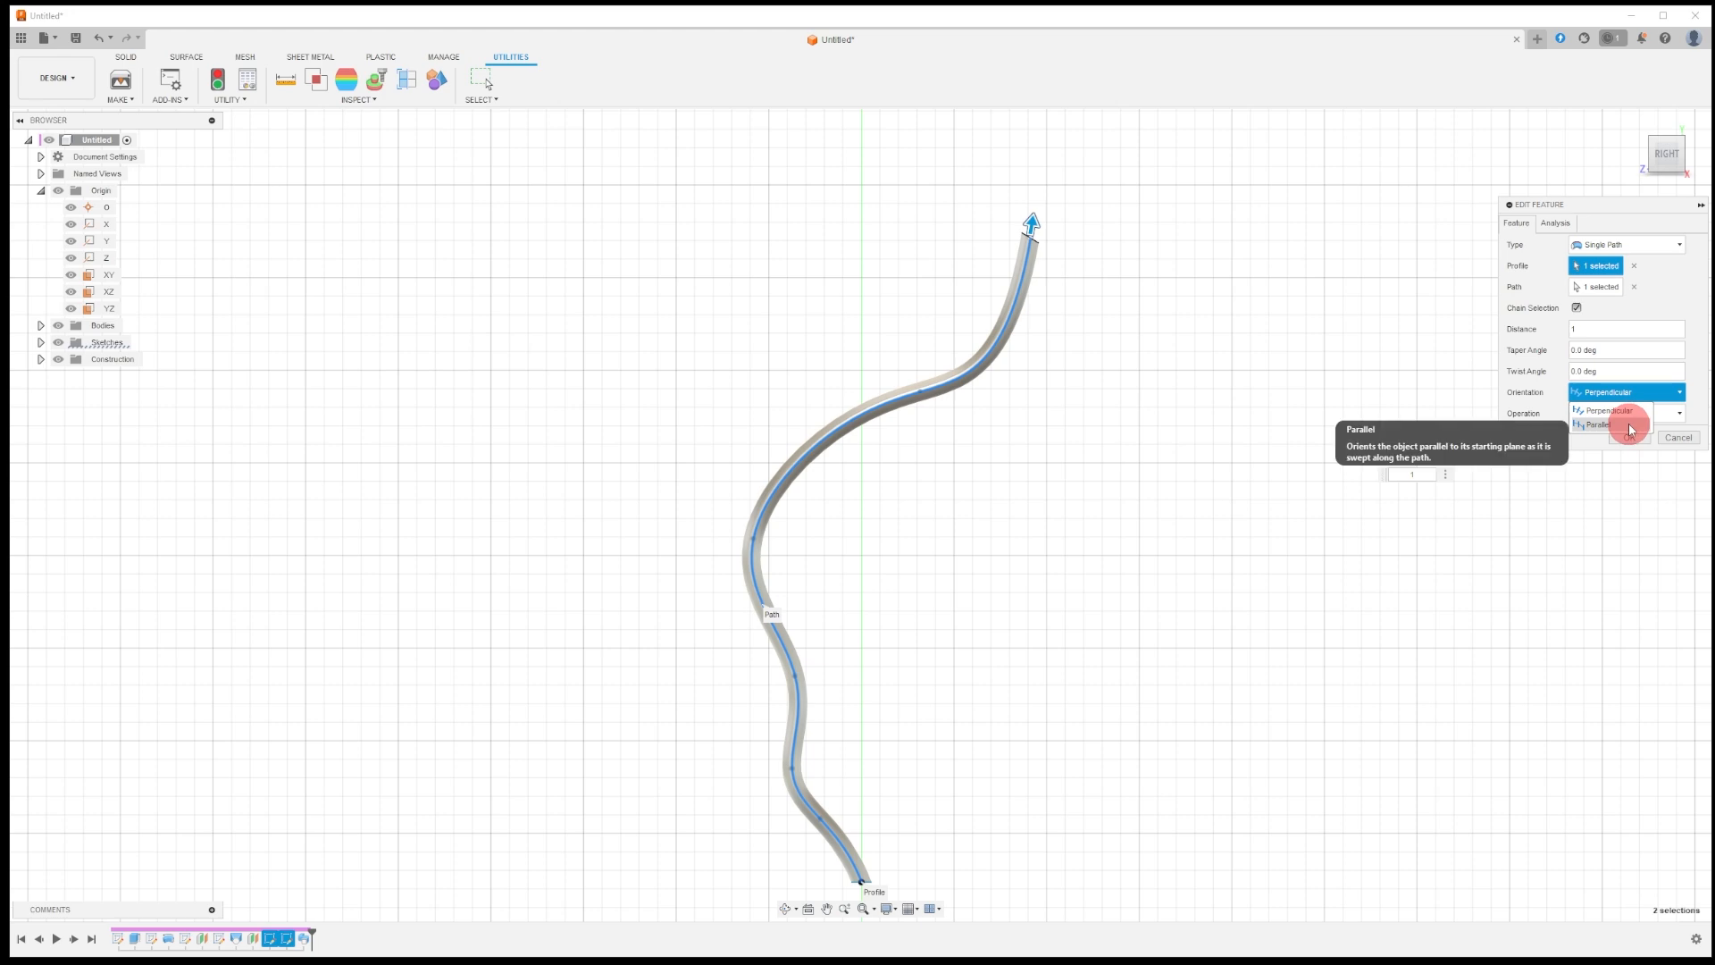
pyautogui.click(1626, 413)
pyautogui.click(1623, 358)
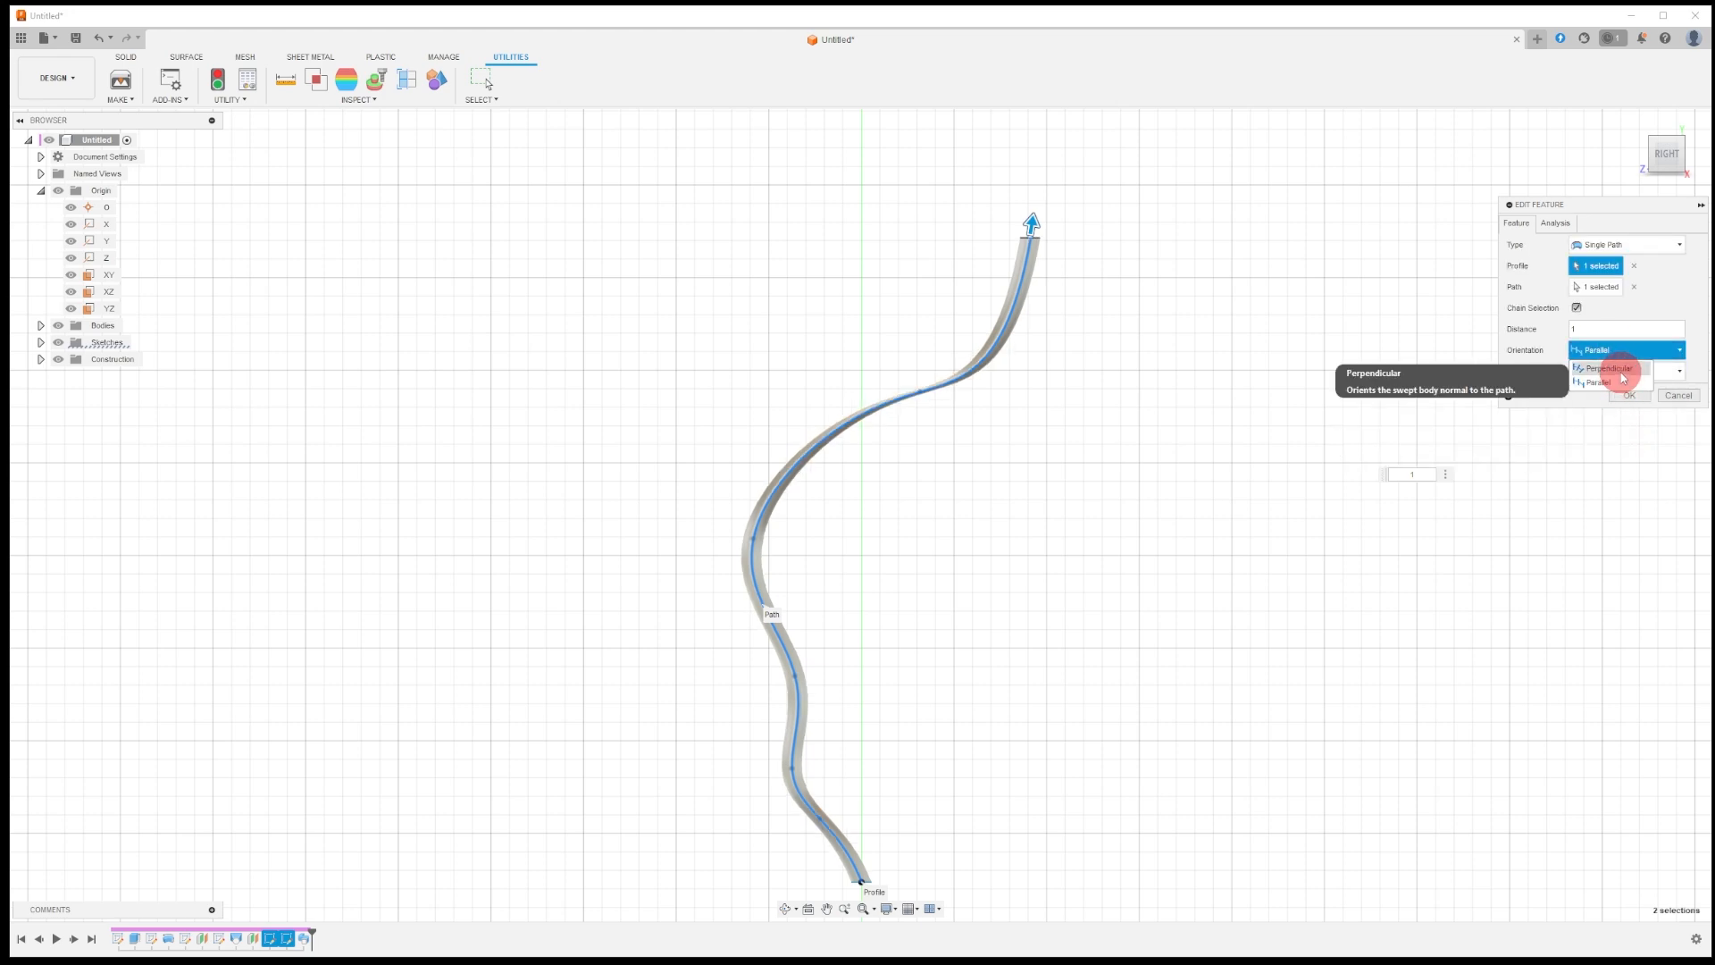
pyautogui.click(1621, 370)
pyautogui.click(1615, 391)
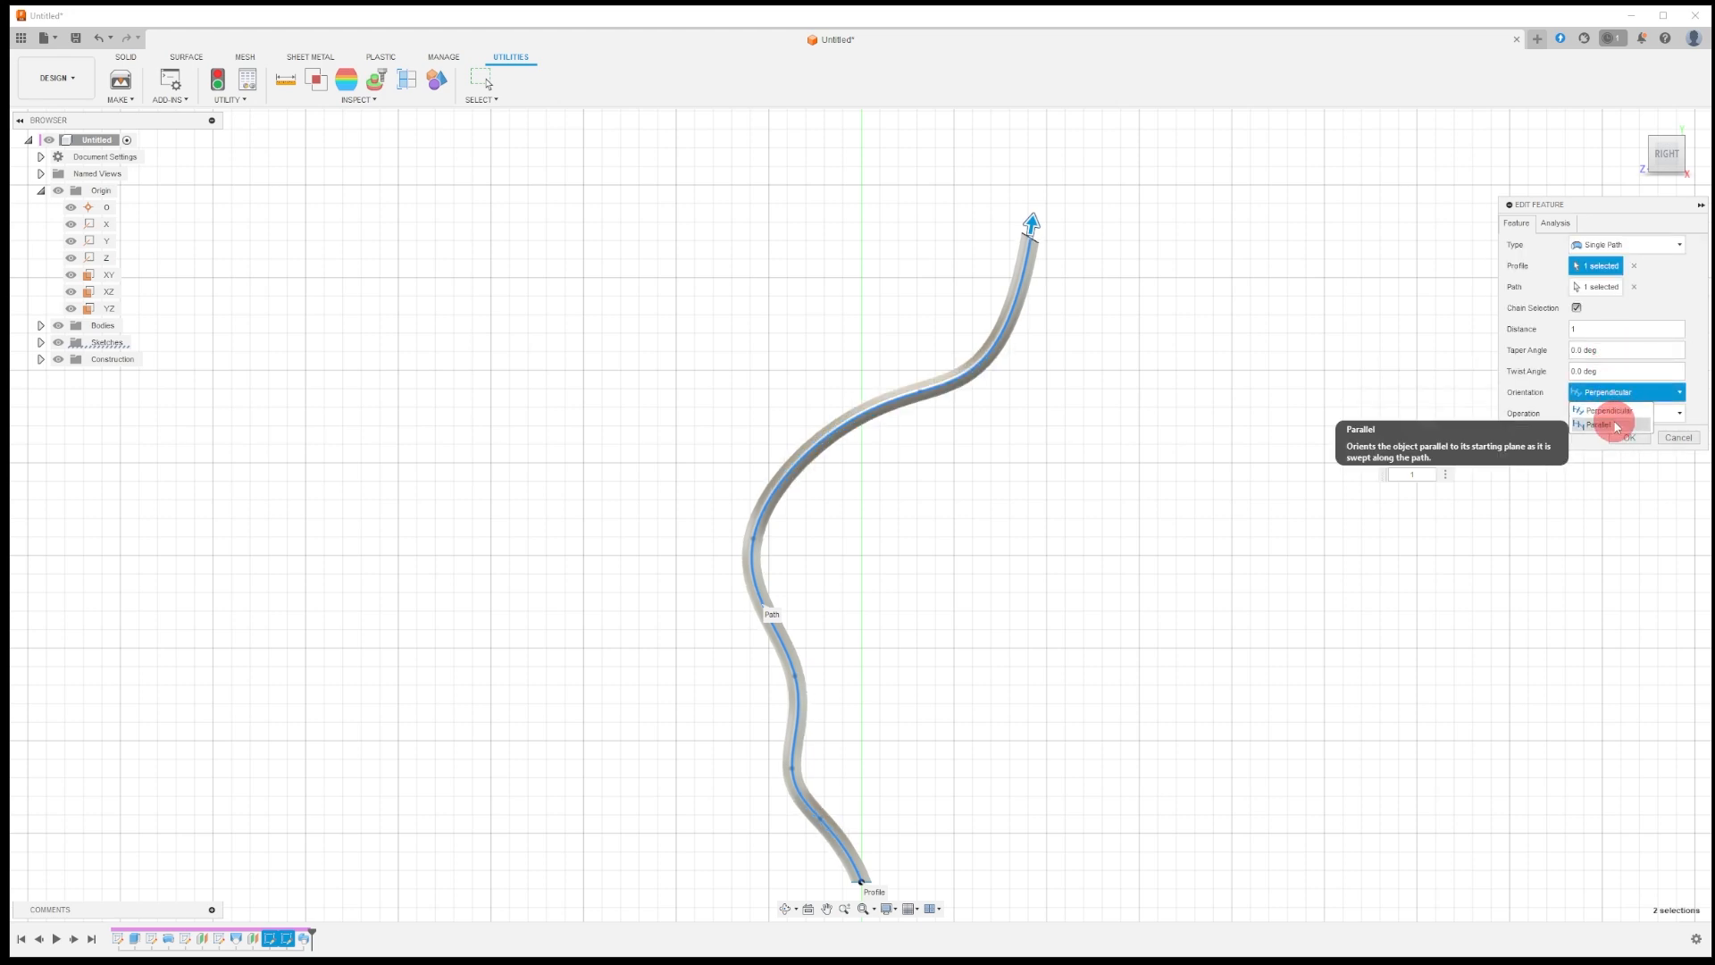
pyautogui.click(1615, 414)
pyautogui.click(1608, 353)
pyautogui.click(1609, 371)
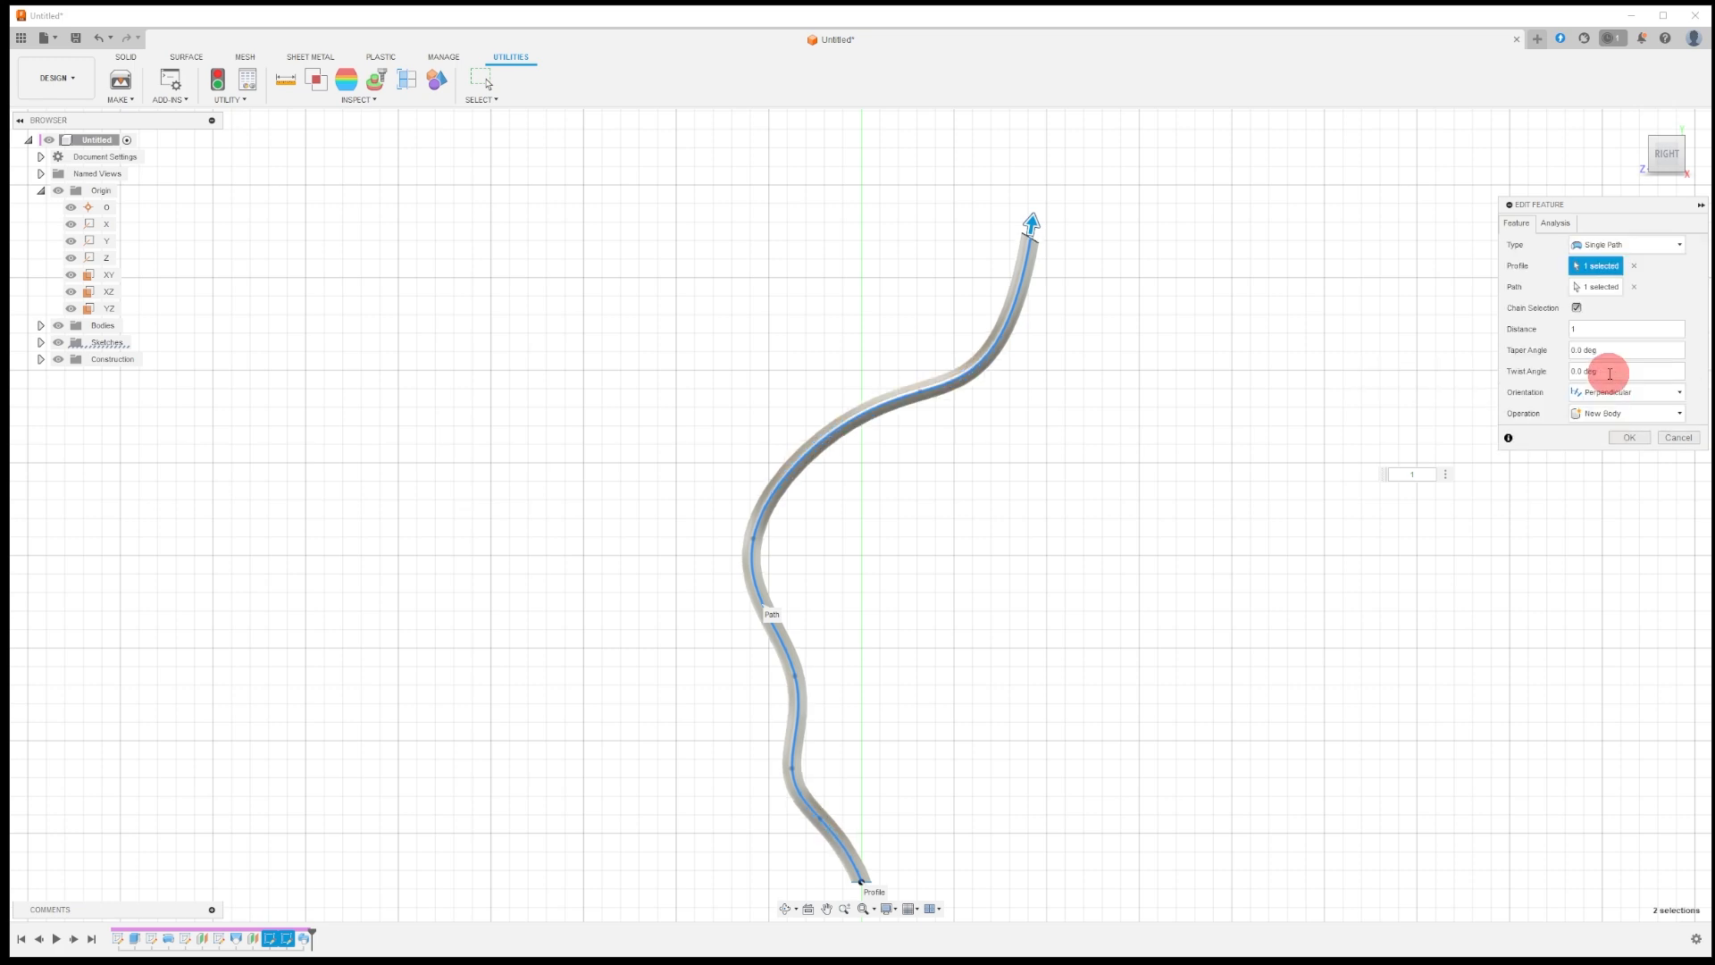
# Set the sweep's taper angle to 5 deg and its twist angle to 10 deg.
pyautogui.moveTo(1091, 468); pyautogui.dragTo(964, 417, button='middle')
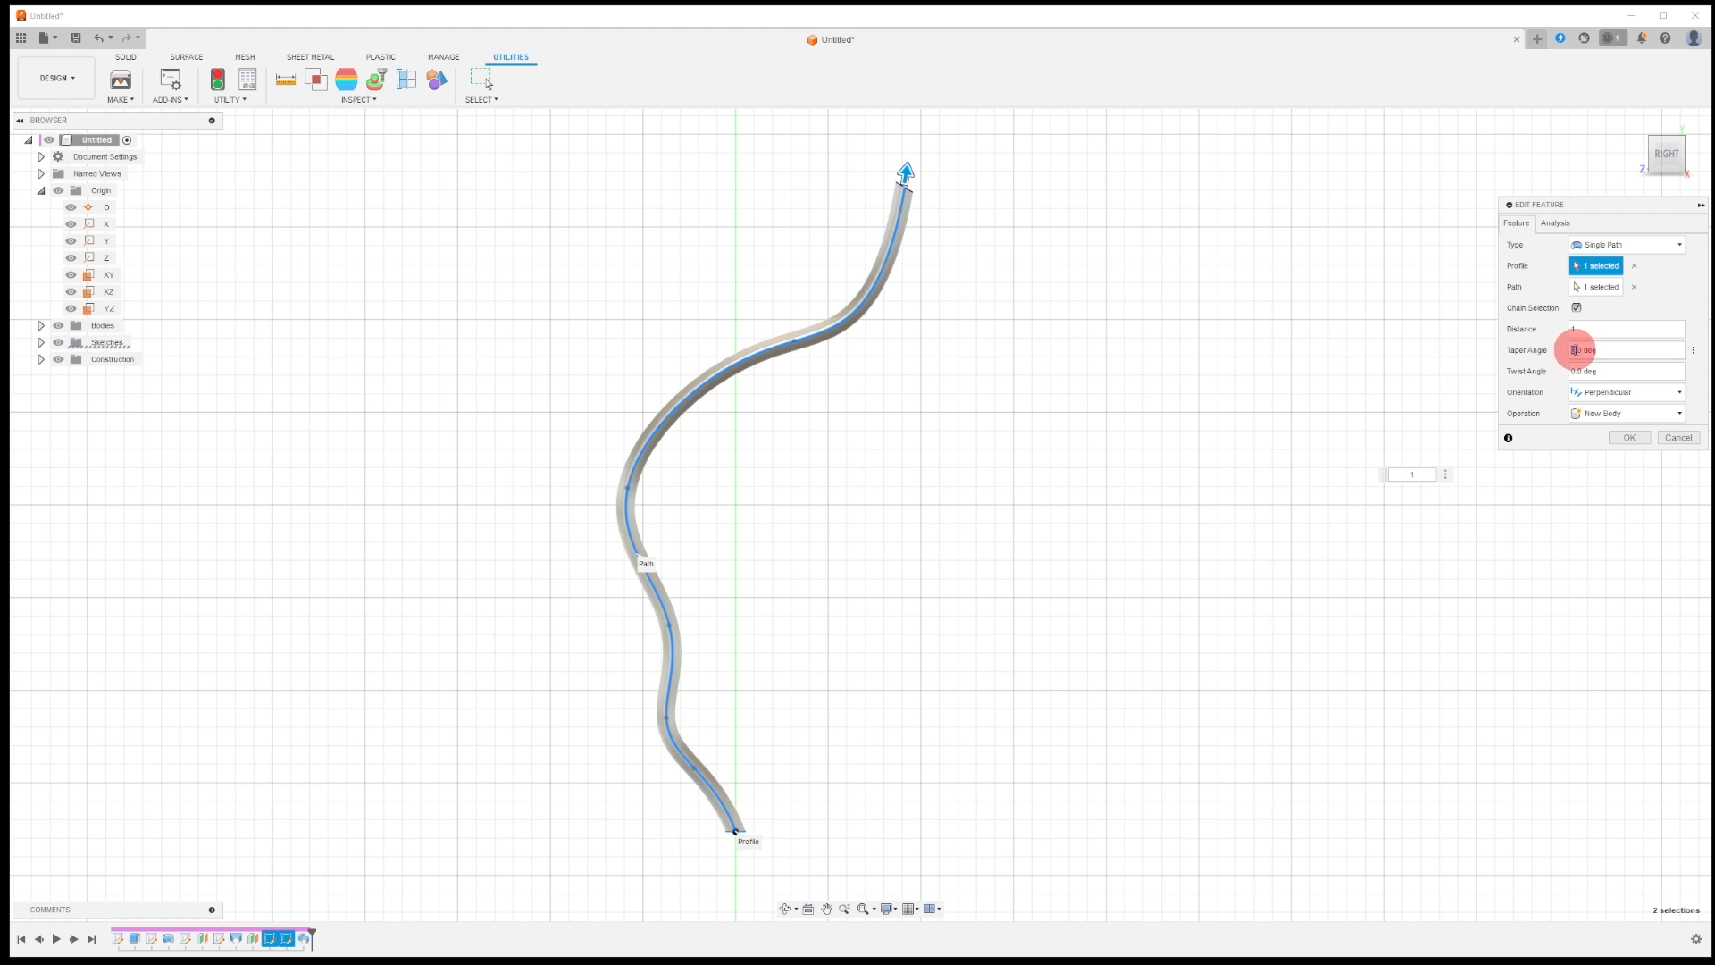
pyautogui.write('5')
pyautogui.click(1605, 373)
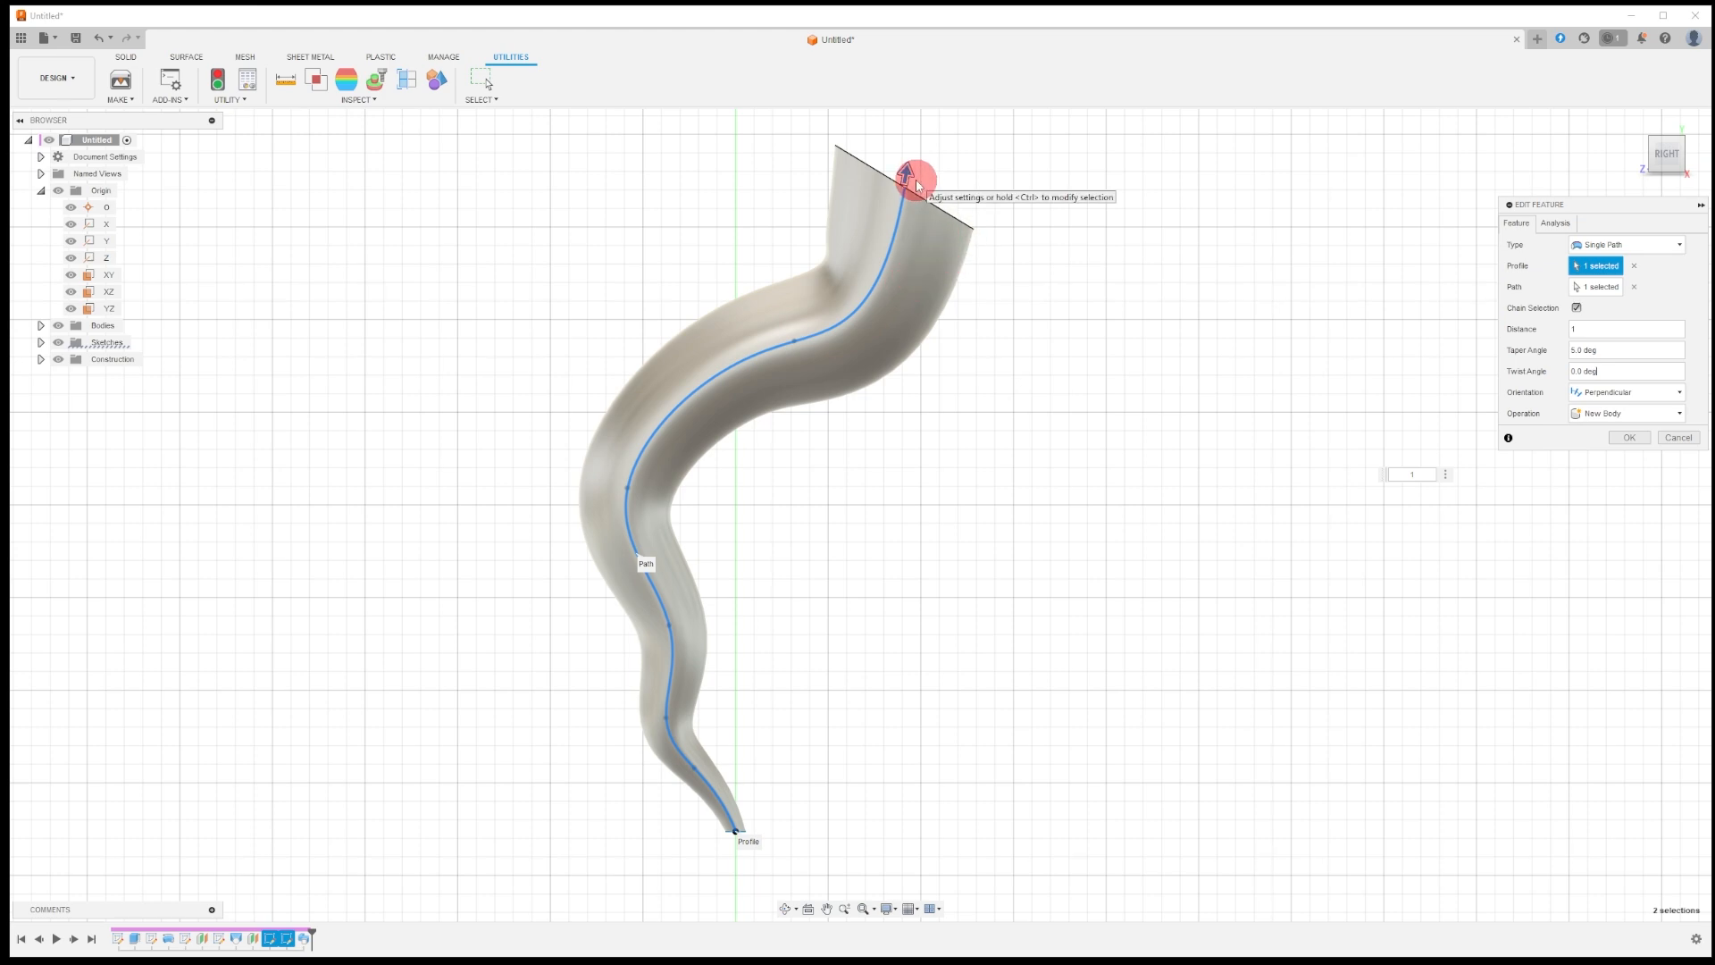
pyautogui.click(1573, 372)
pyautogui.write('10')
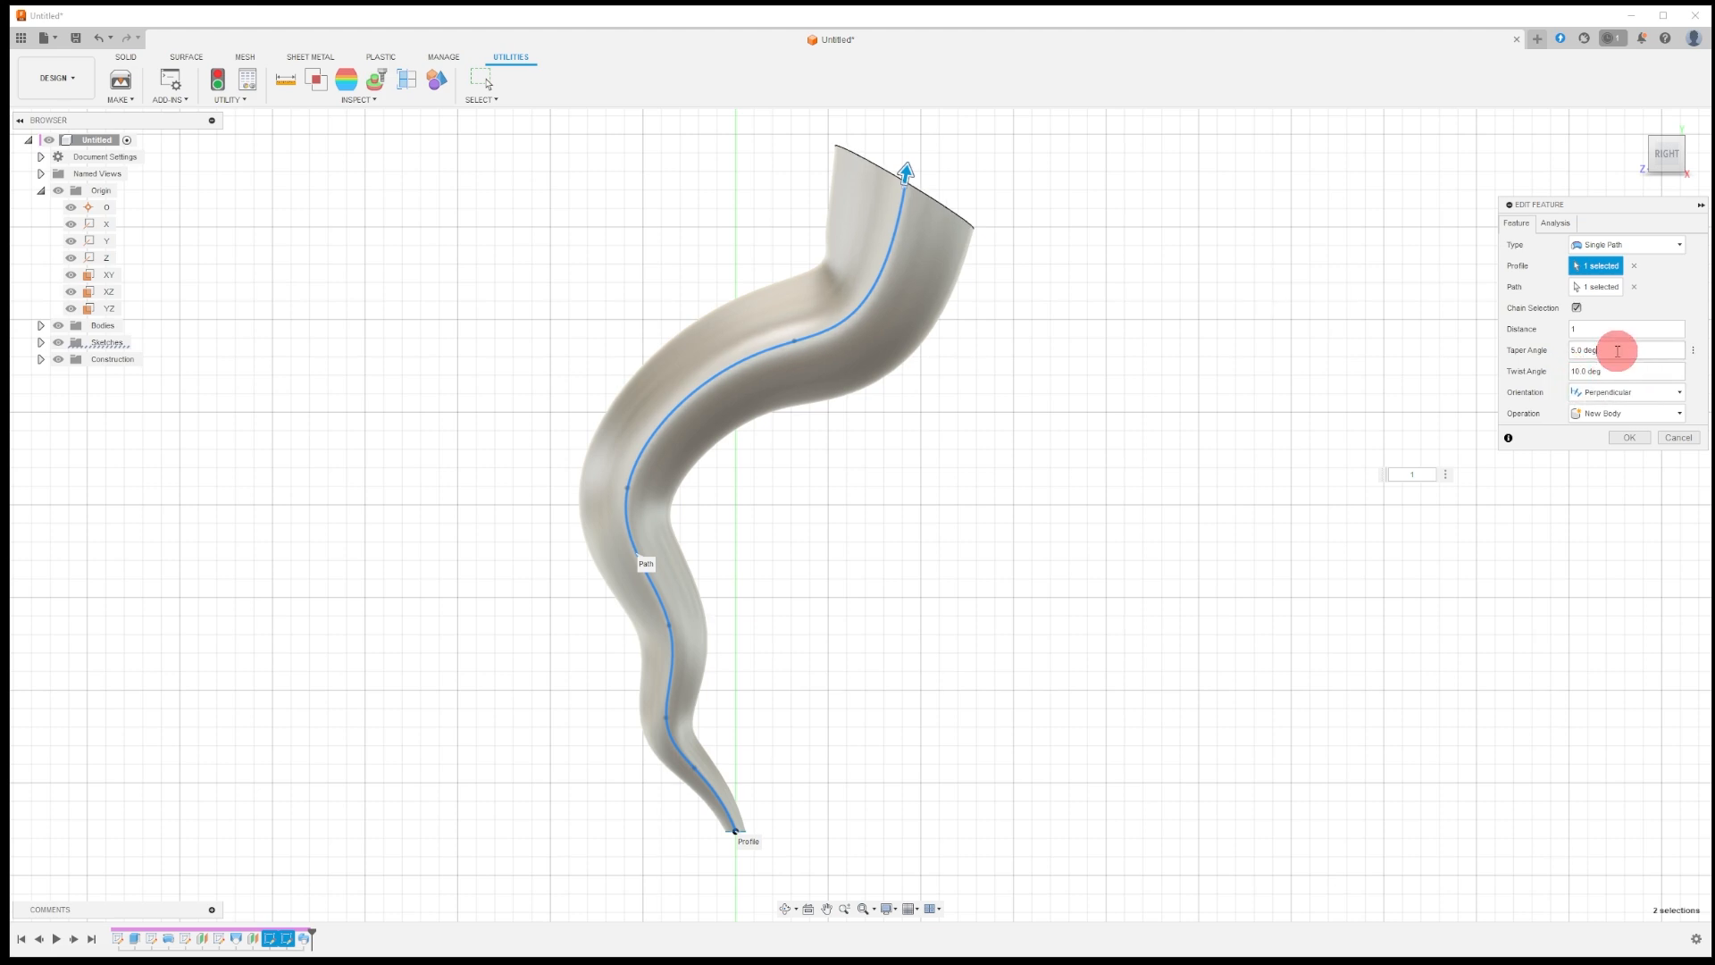
# Change the sweep's distance to 1.023 and its twist angle to 100 deg, apply the edit, and inspect the twisted body.
pyautogui.click(1671, 150)
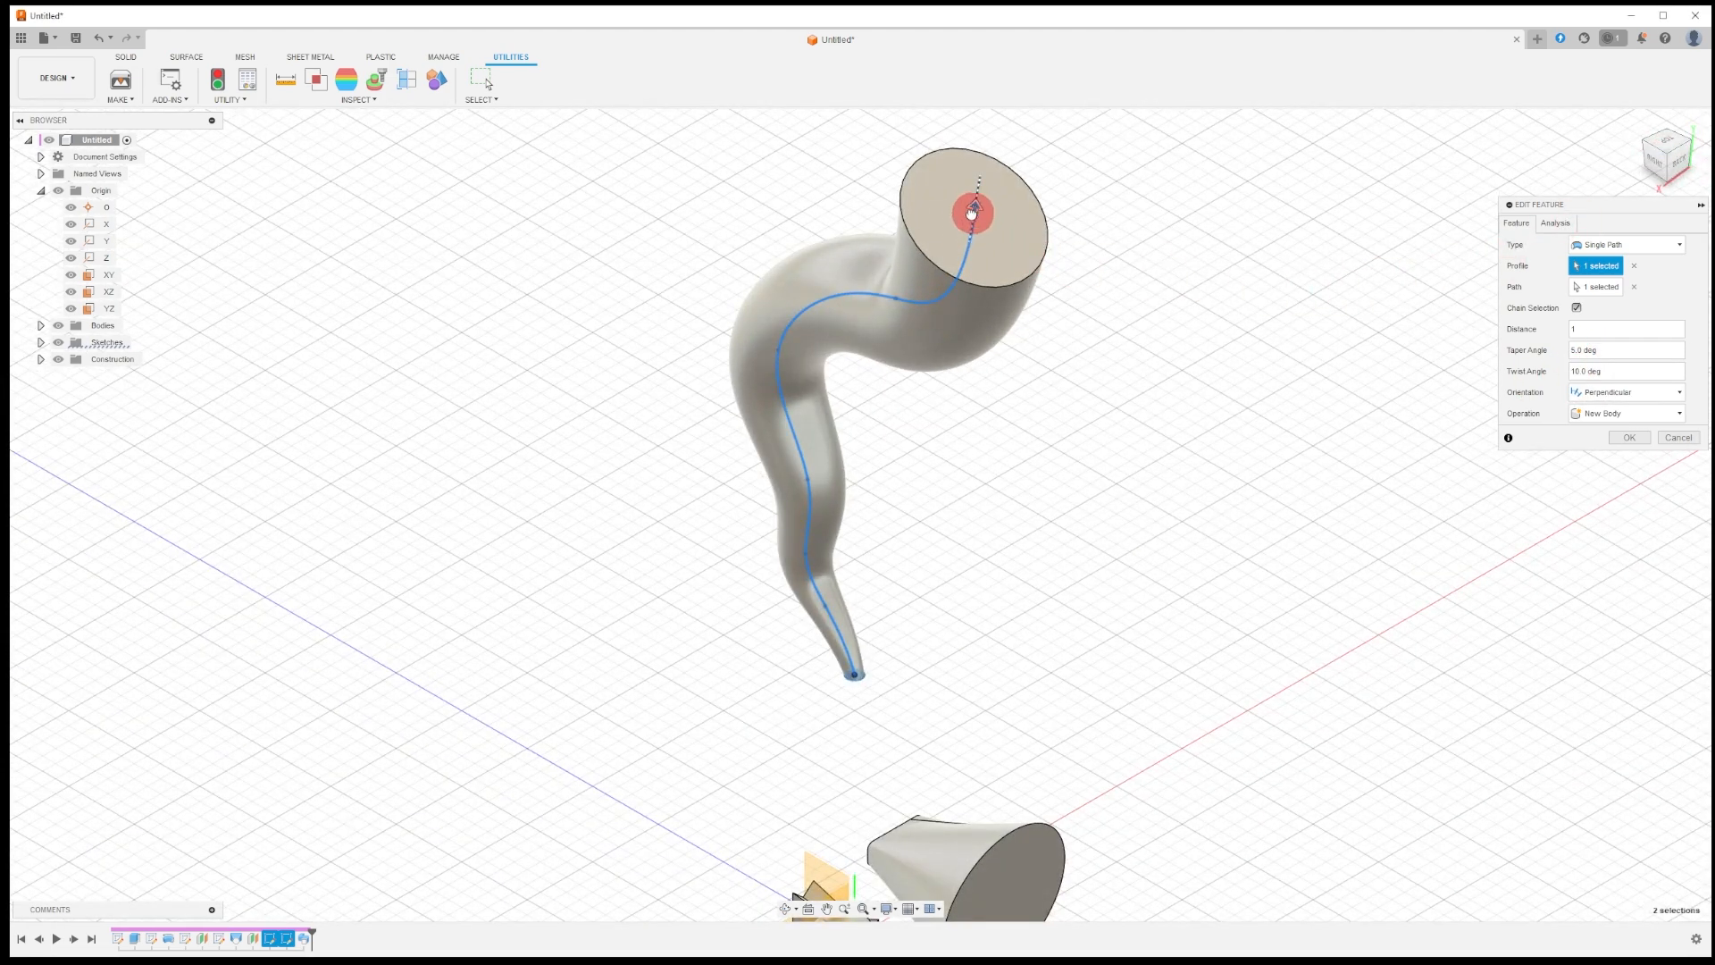
pyautogui.moveTo(971, 213)
pyautogui.mouseDown()
pyautogui.moveTo(957, 241)
pyautogui.moveTo(1000, 195)
pyautogui.mouseUp()
pyautogui.click(1579, 371)
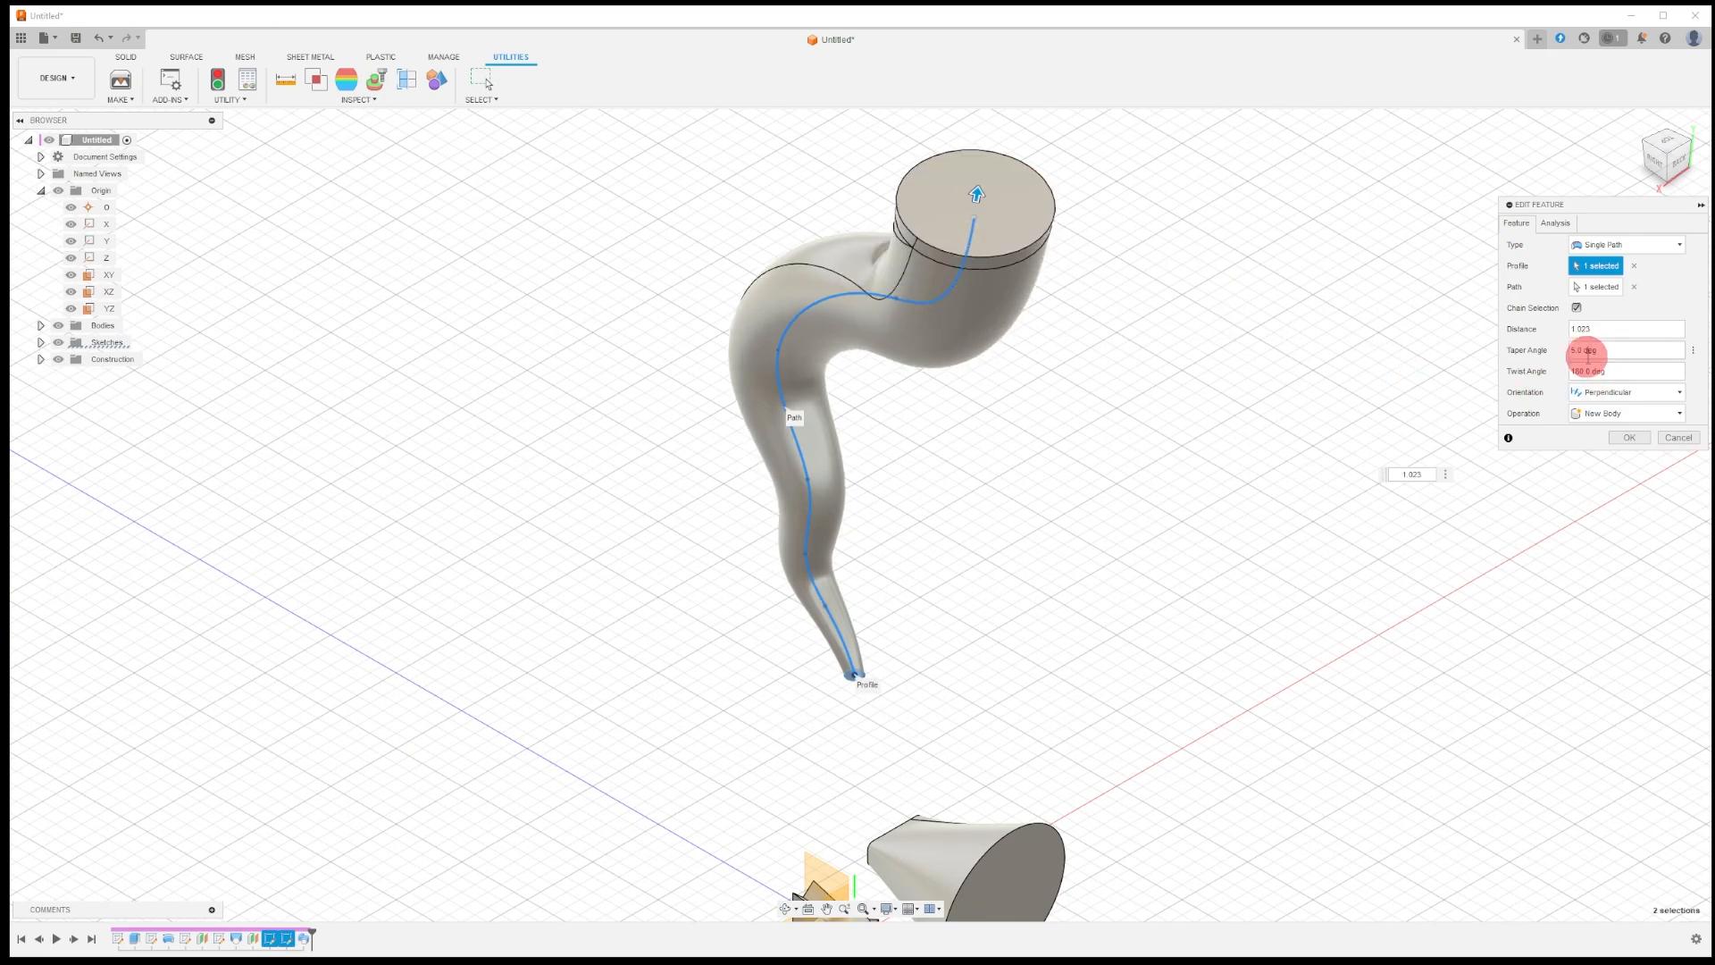
pyautogui.click(1658, 161)
pyautogui.moveTo(957, 390); pyautogui.dragTo(1030, 423)
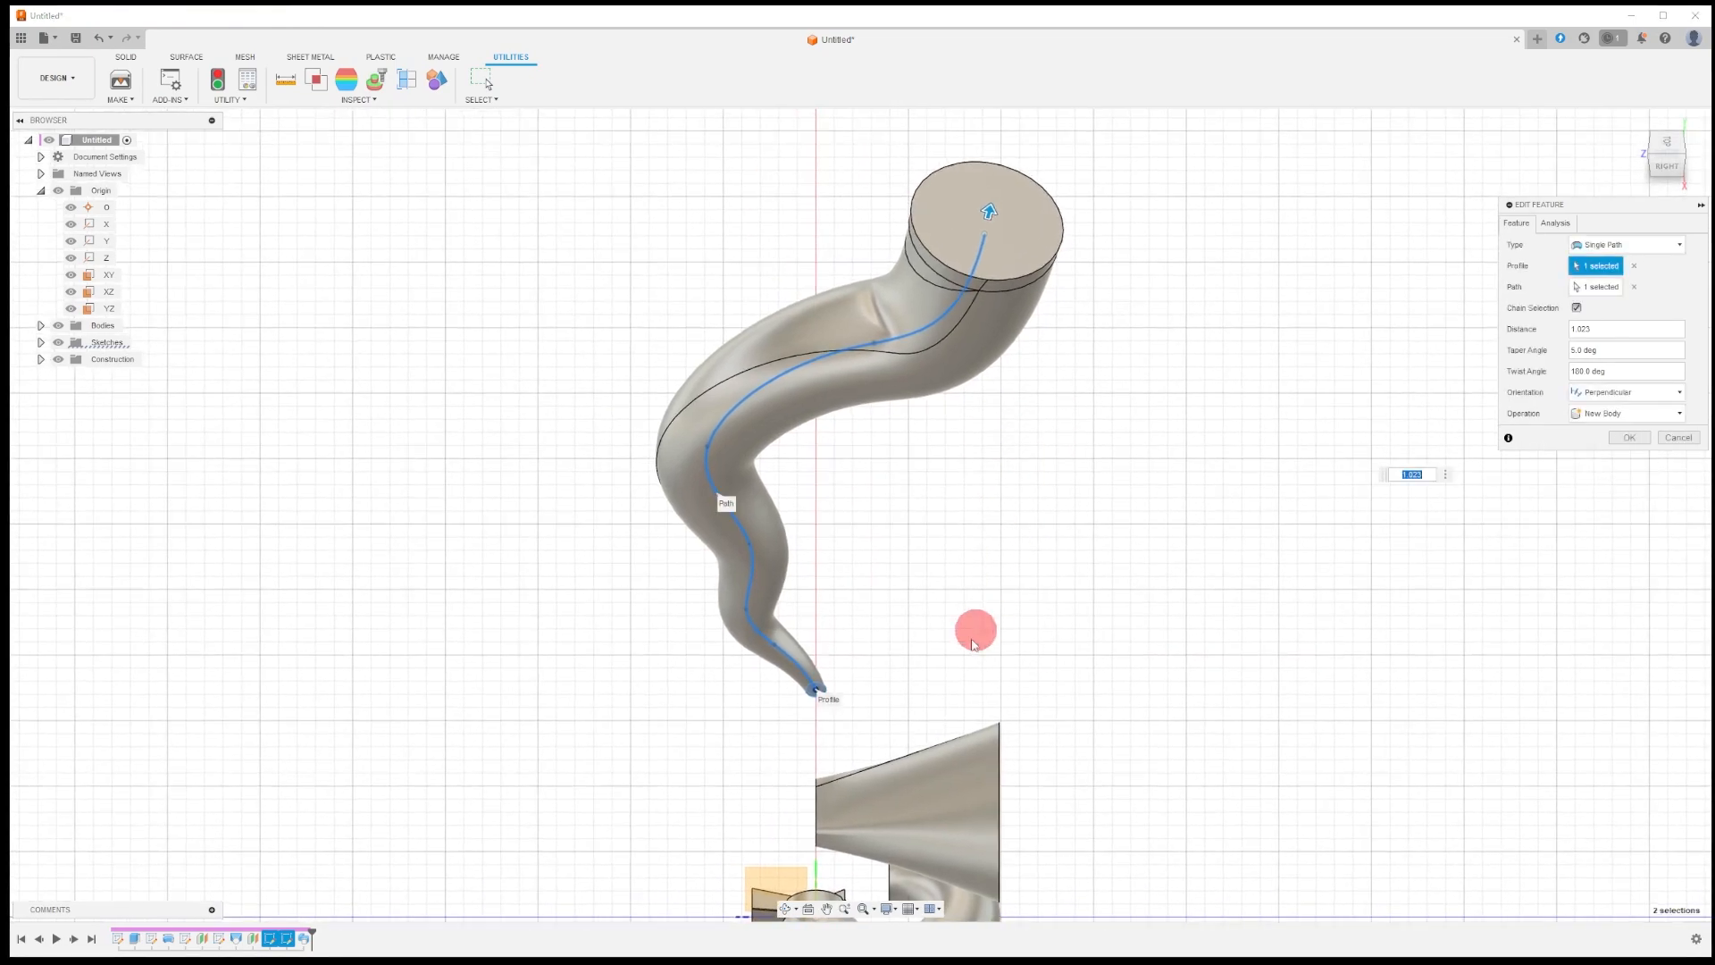
pyautogui.click(788, 909)
pyautogui.moveTo(899, 470); pyautogui.dragTo(736, 834)
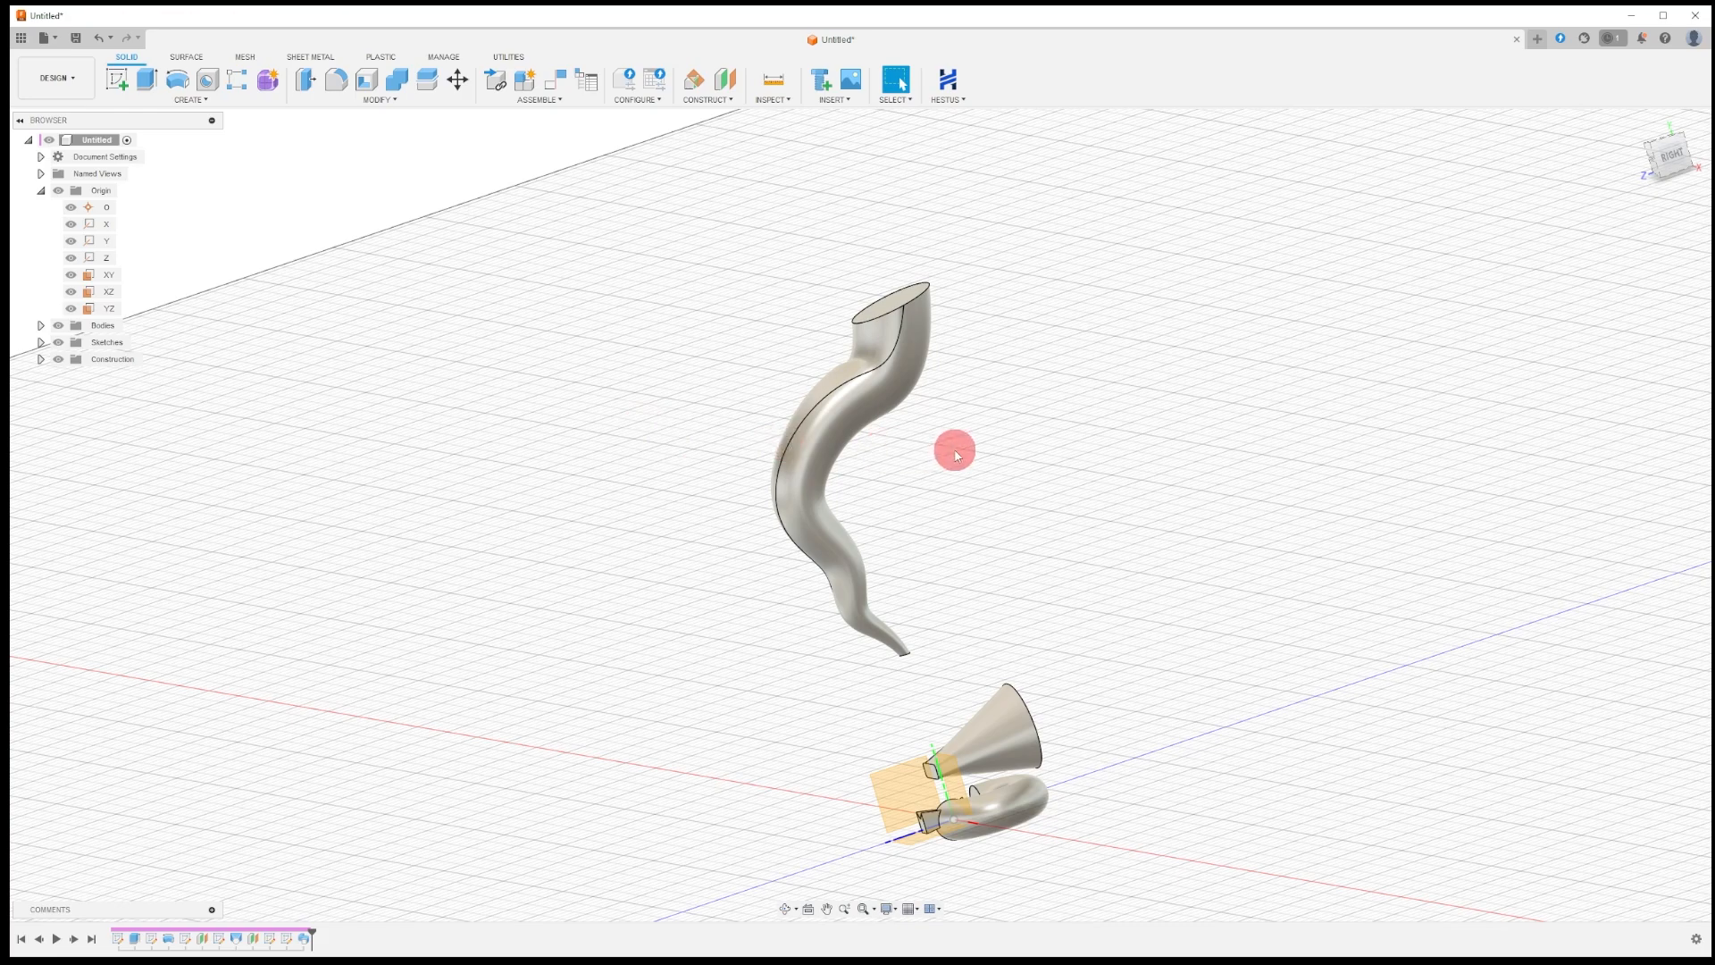
pyautogui.scroll(4, 955, 432)
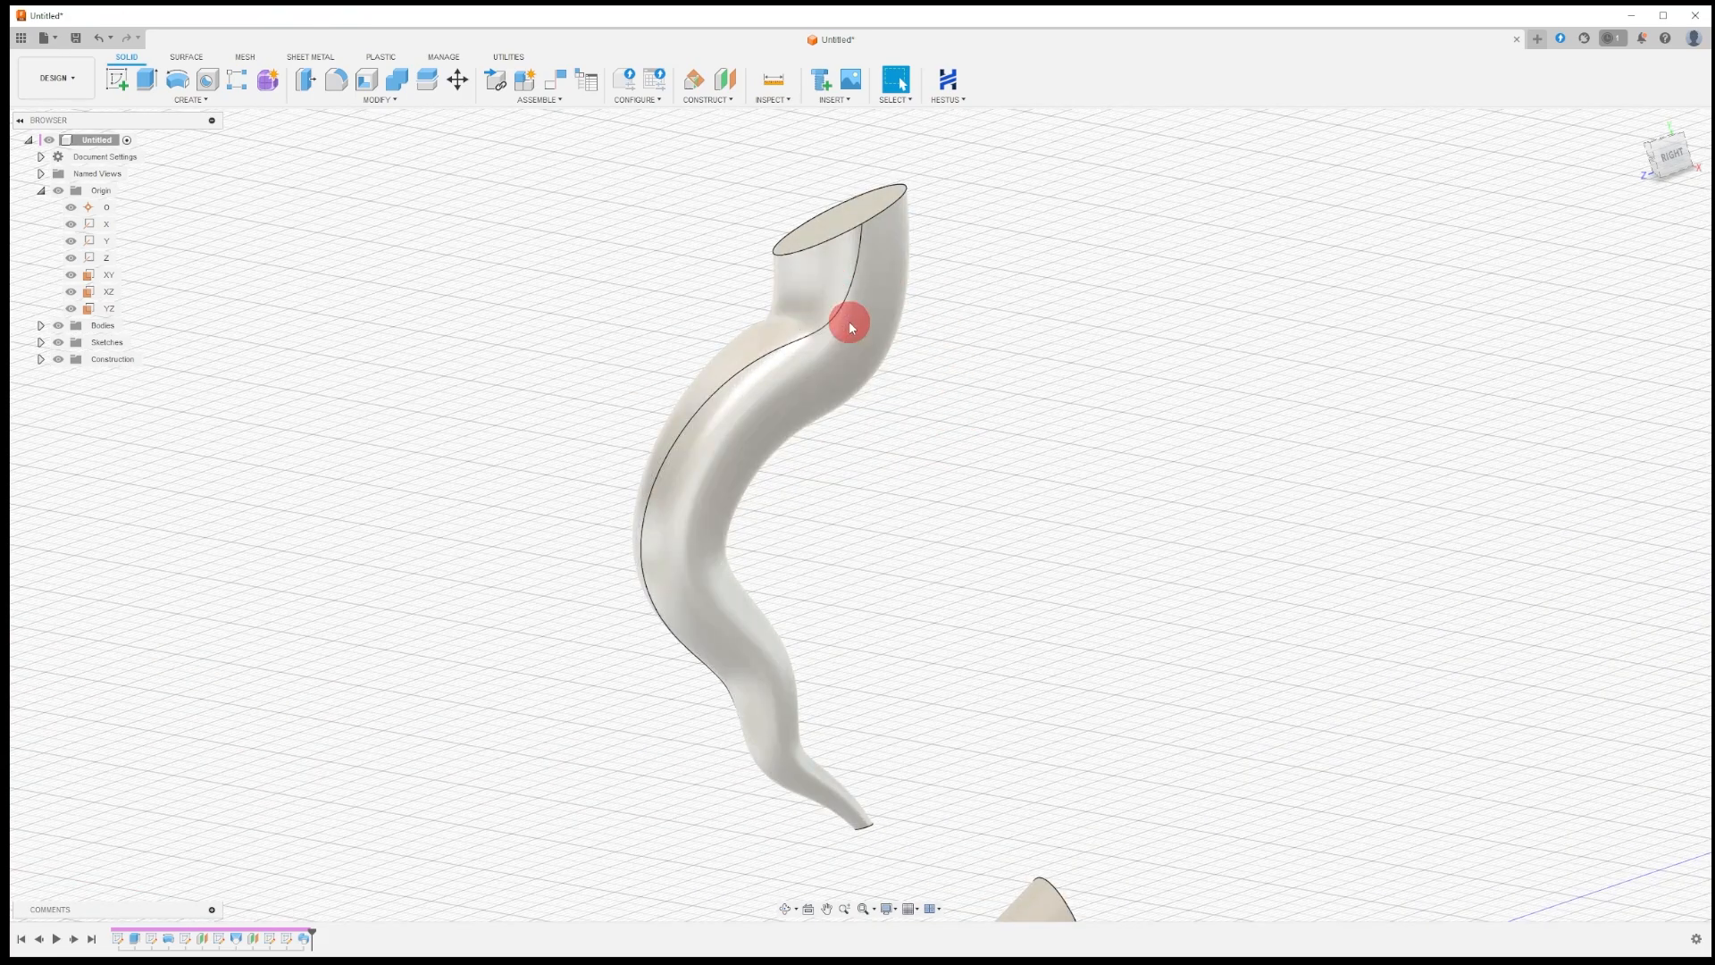
# Sketch a center diameter circle on the YZ plane, overlapping the inner side of the tapered sweep's upper bend, and finish the sketch.
pyautogui.click(124, 88)
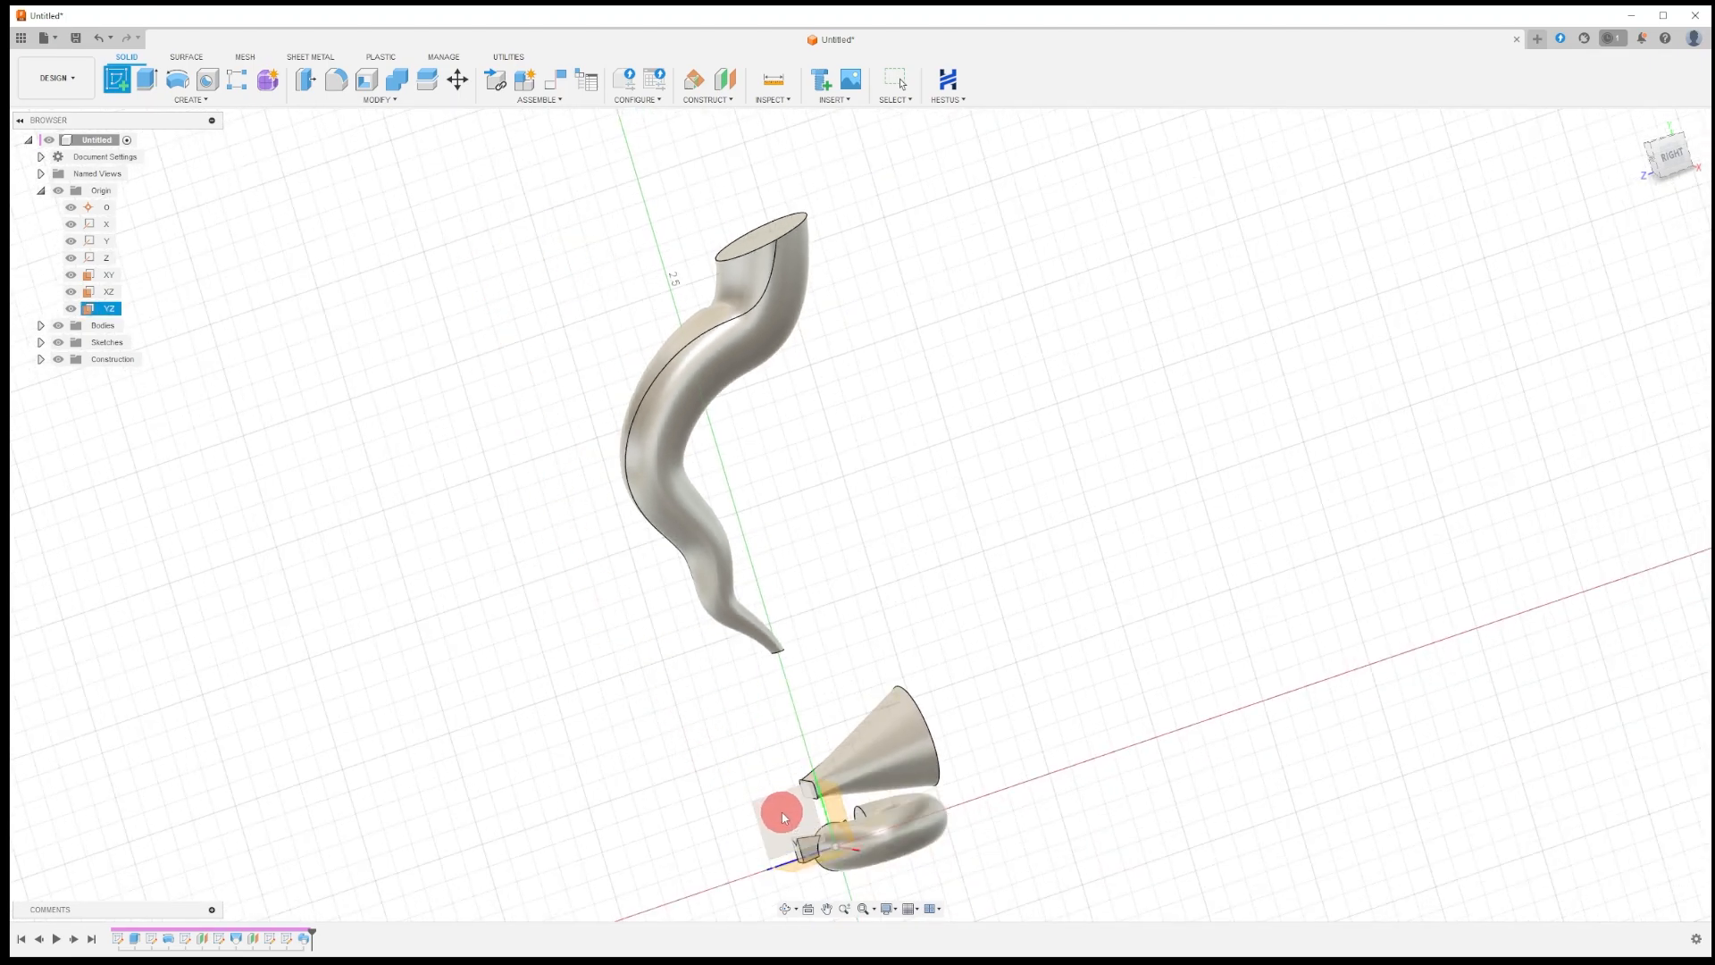
pyautogui.click(780, 820)
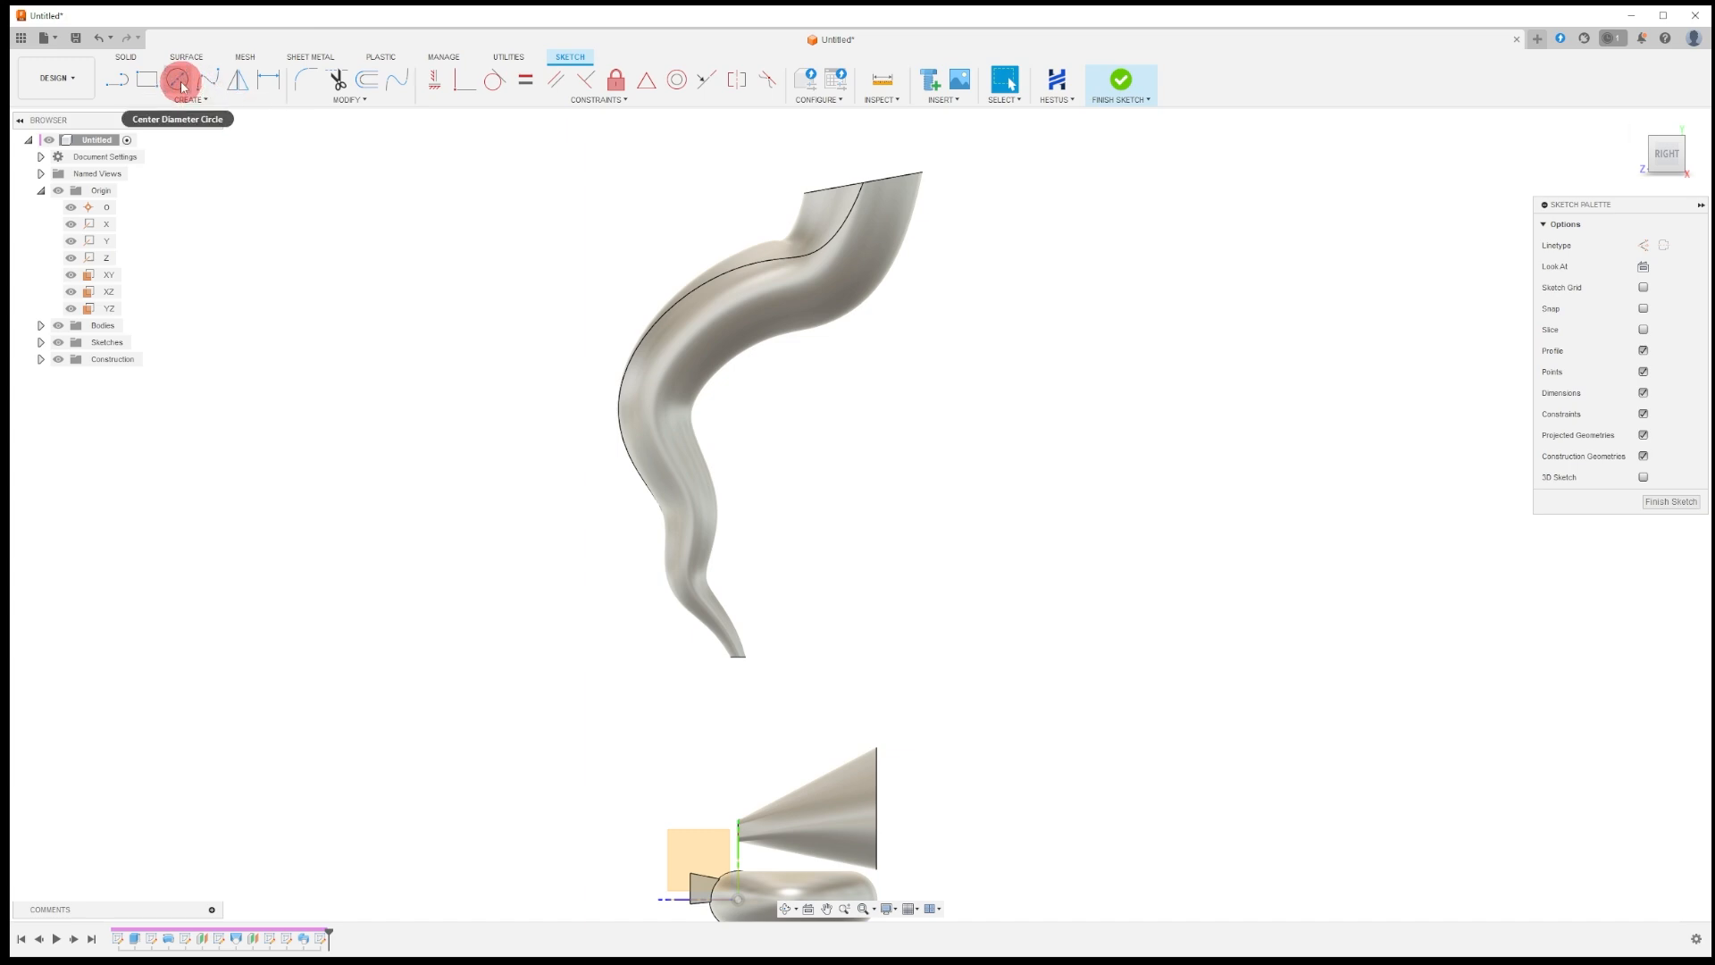
pyautogui.click(180, 83)
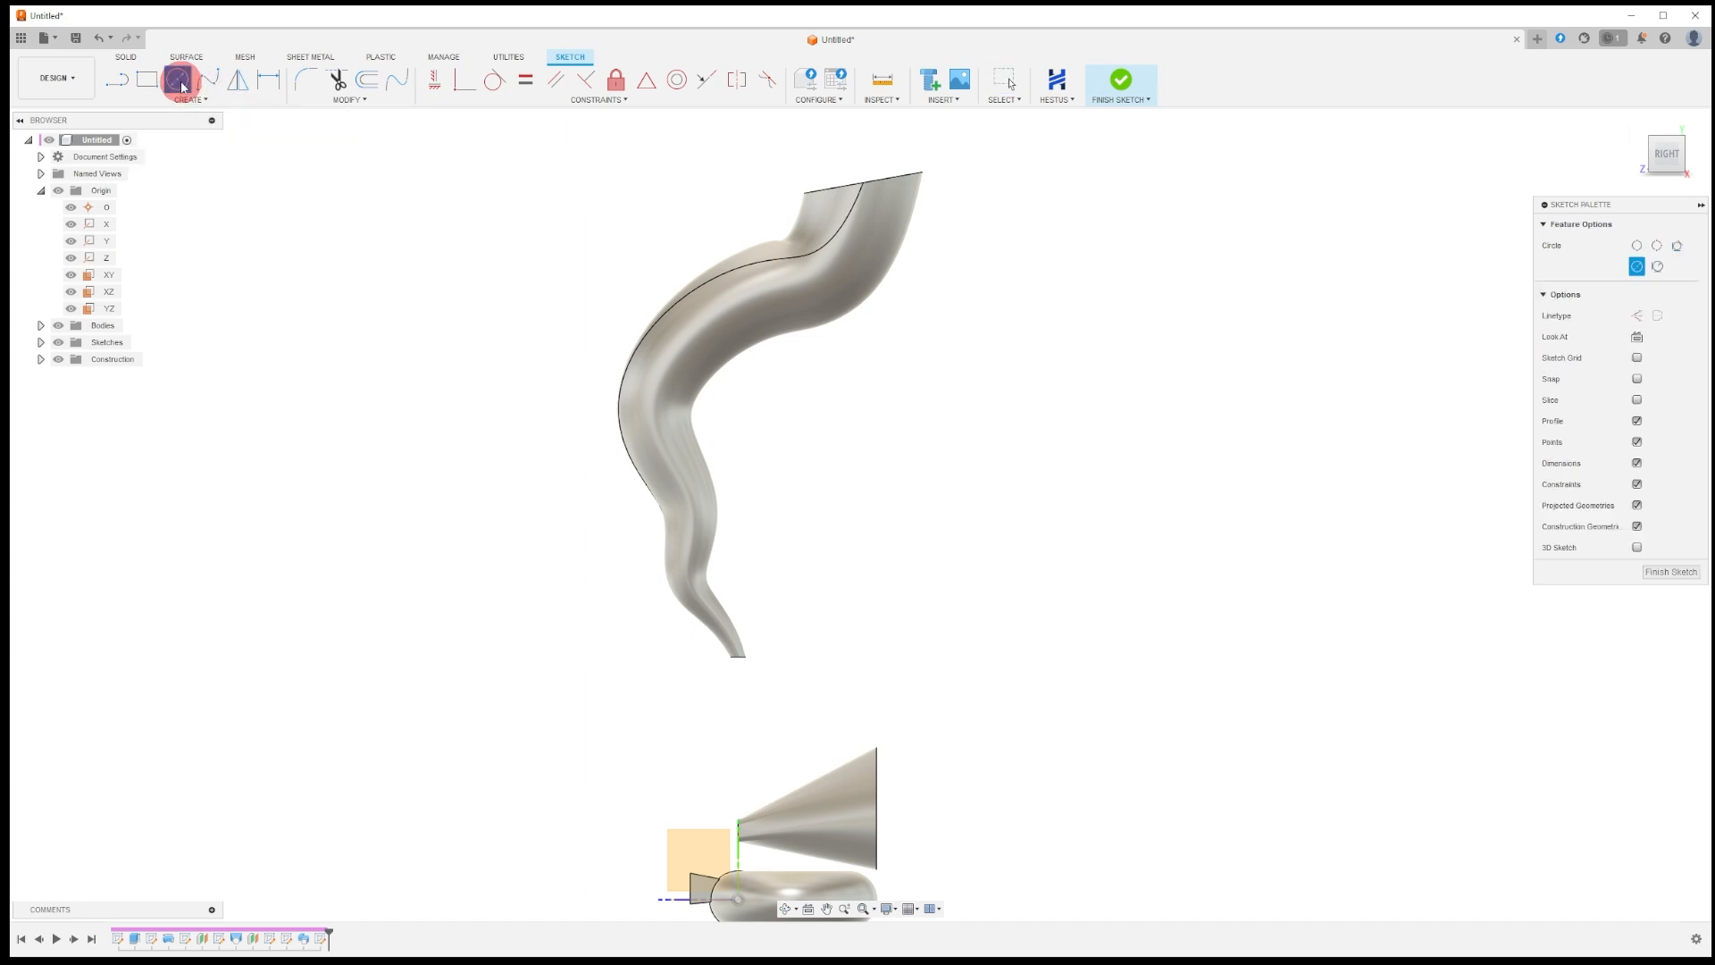
pyautogui.click(799, 364)
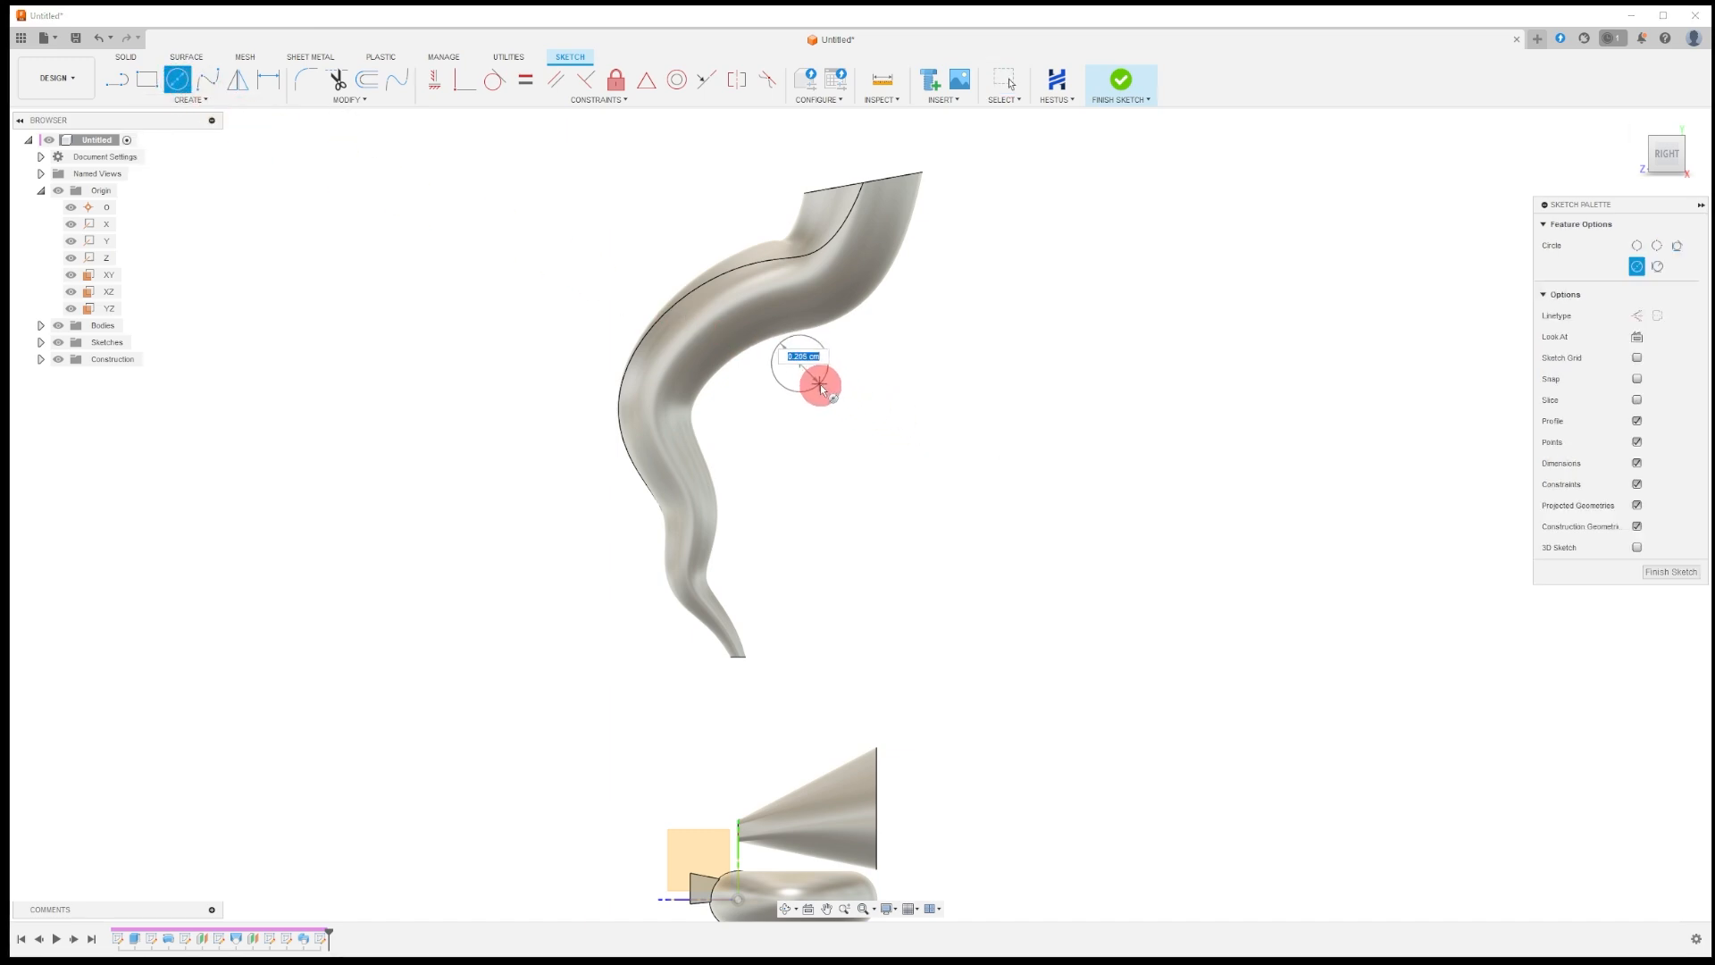
pyautogui.click(855, 421)
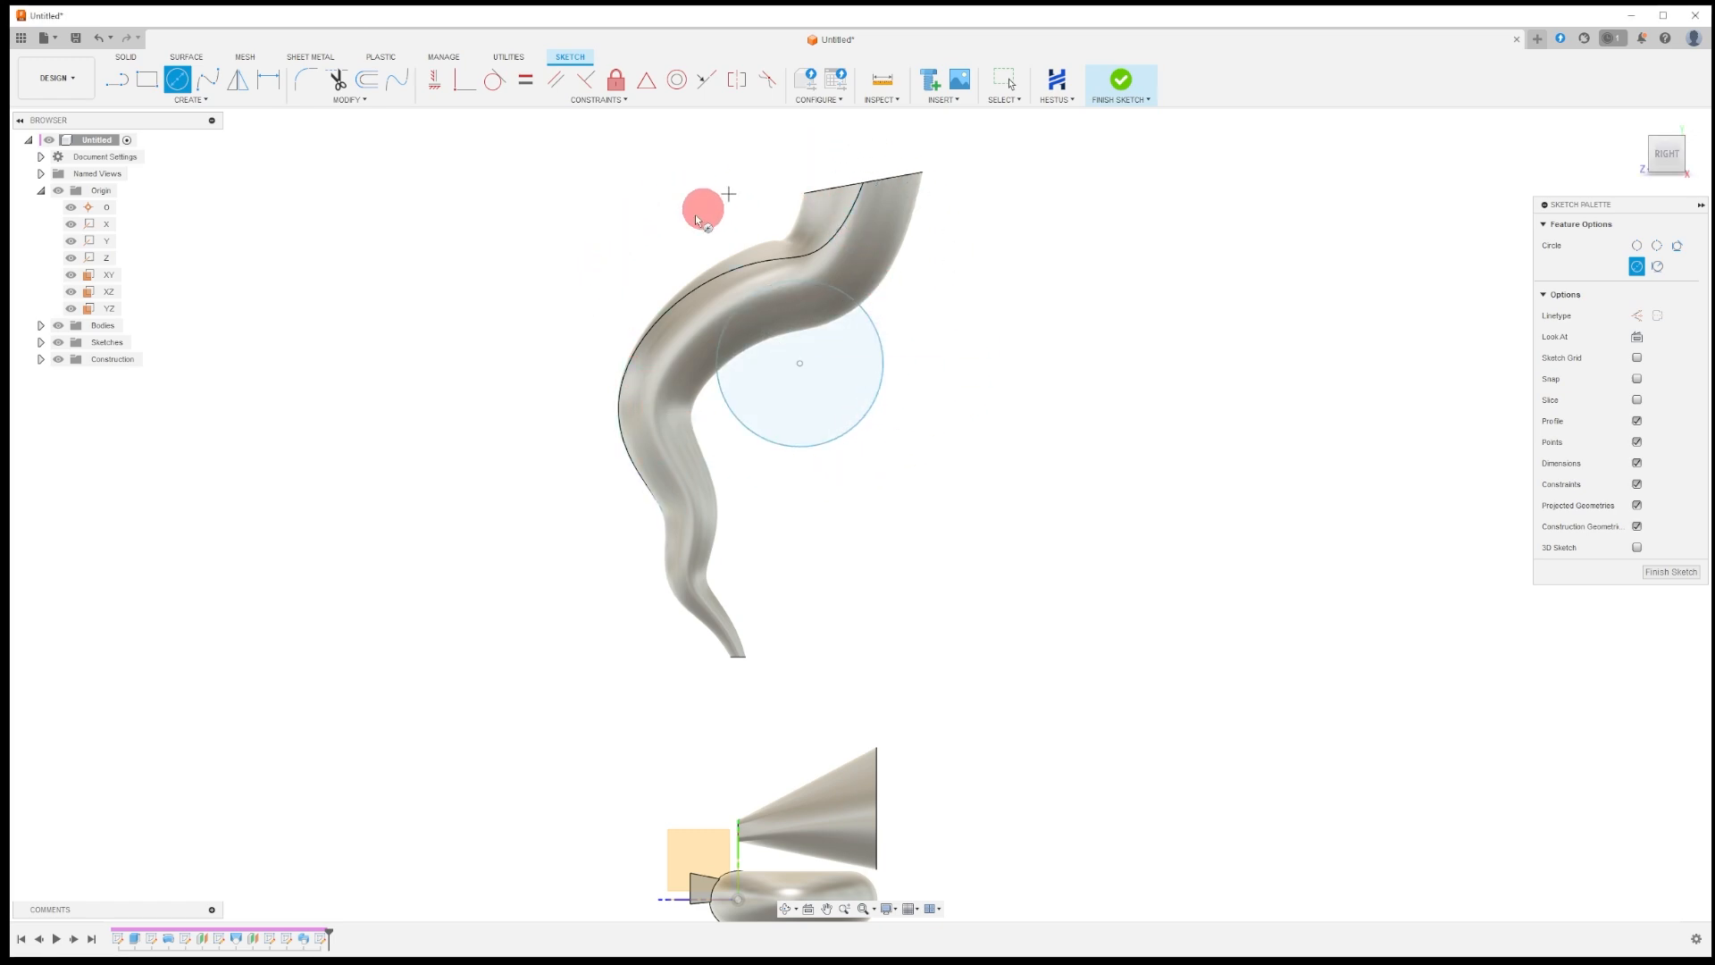
pyautogui.press('Escape')
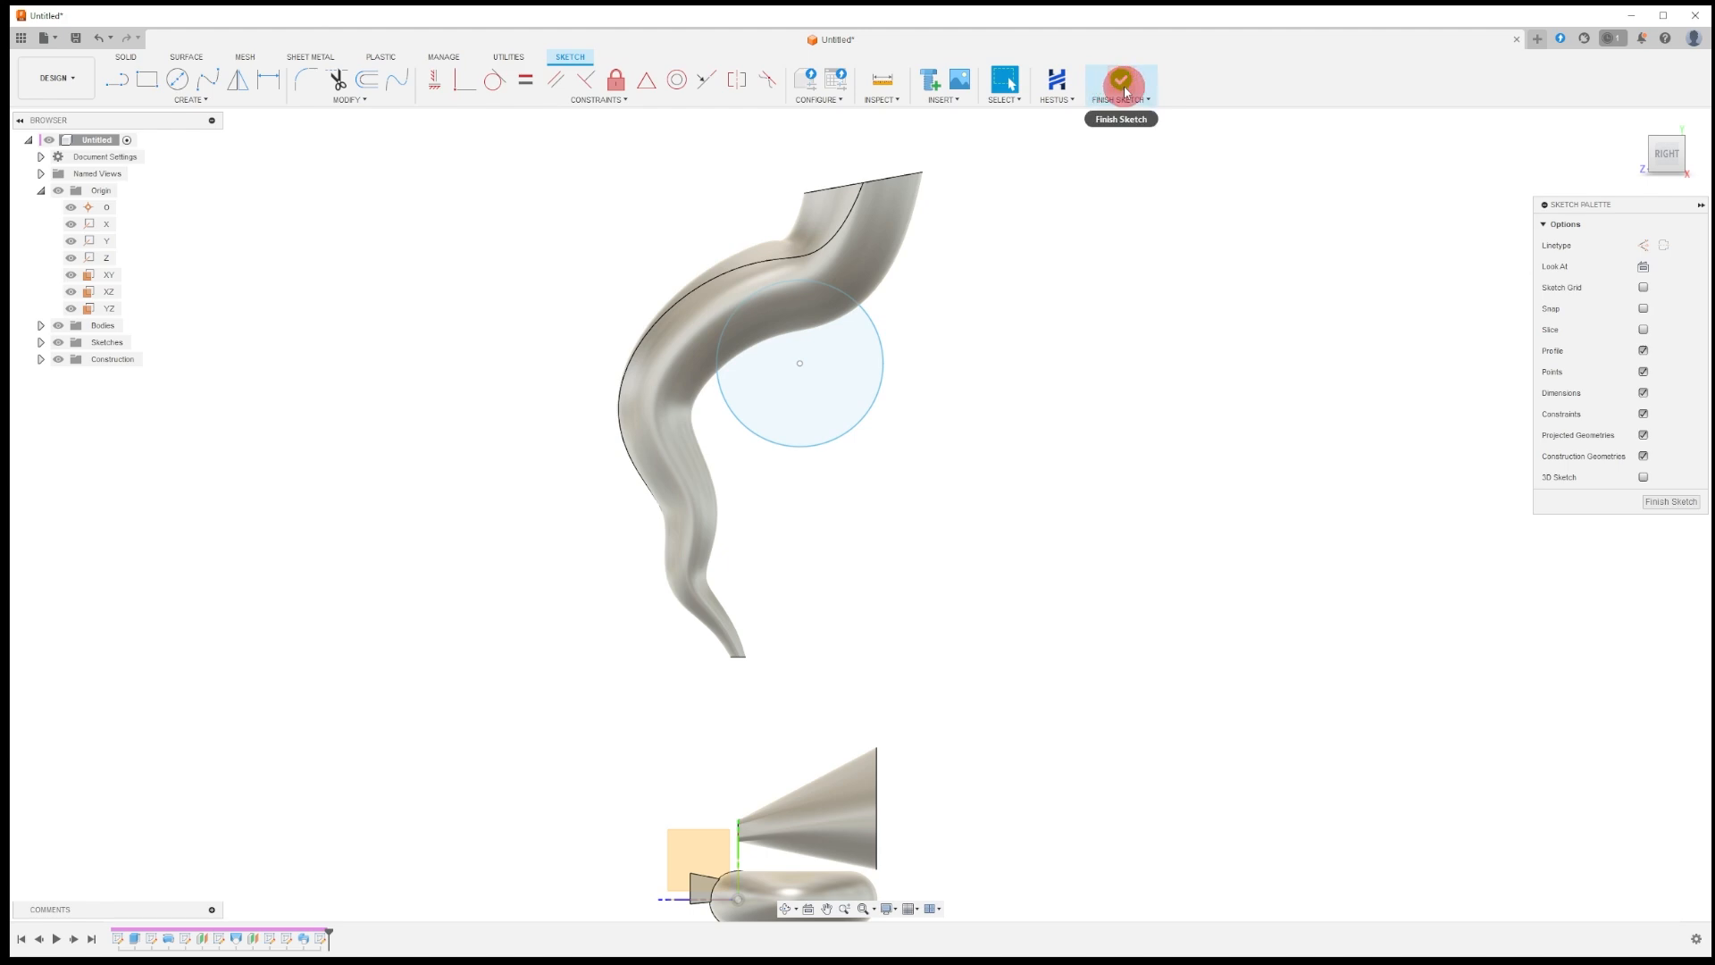
pyautogui.click(1123, 86)
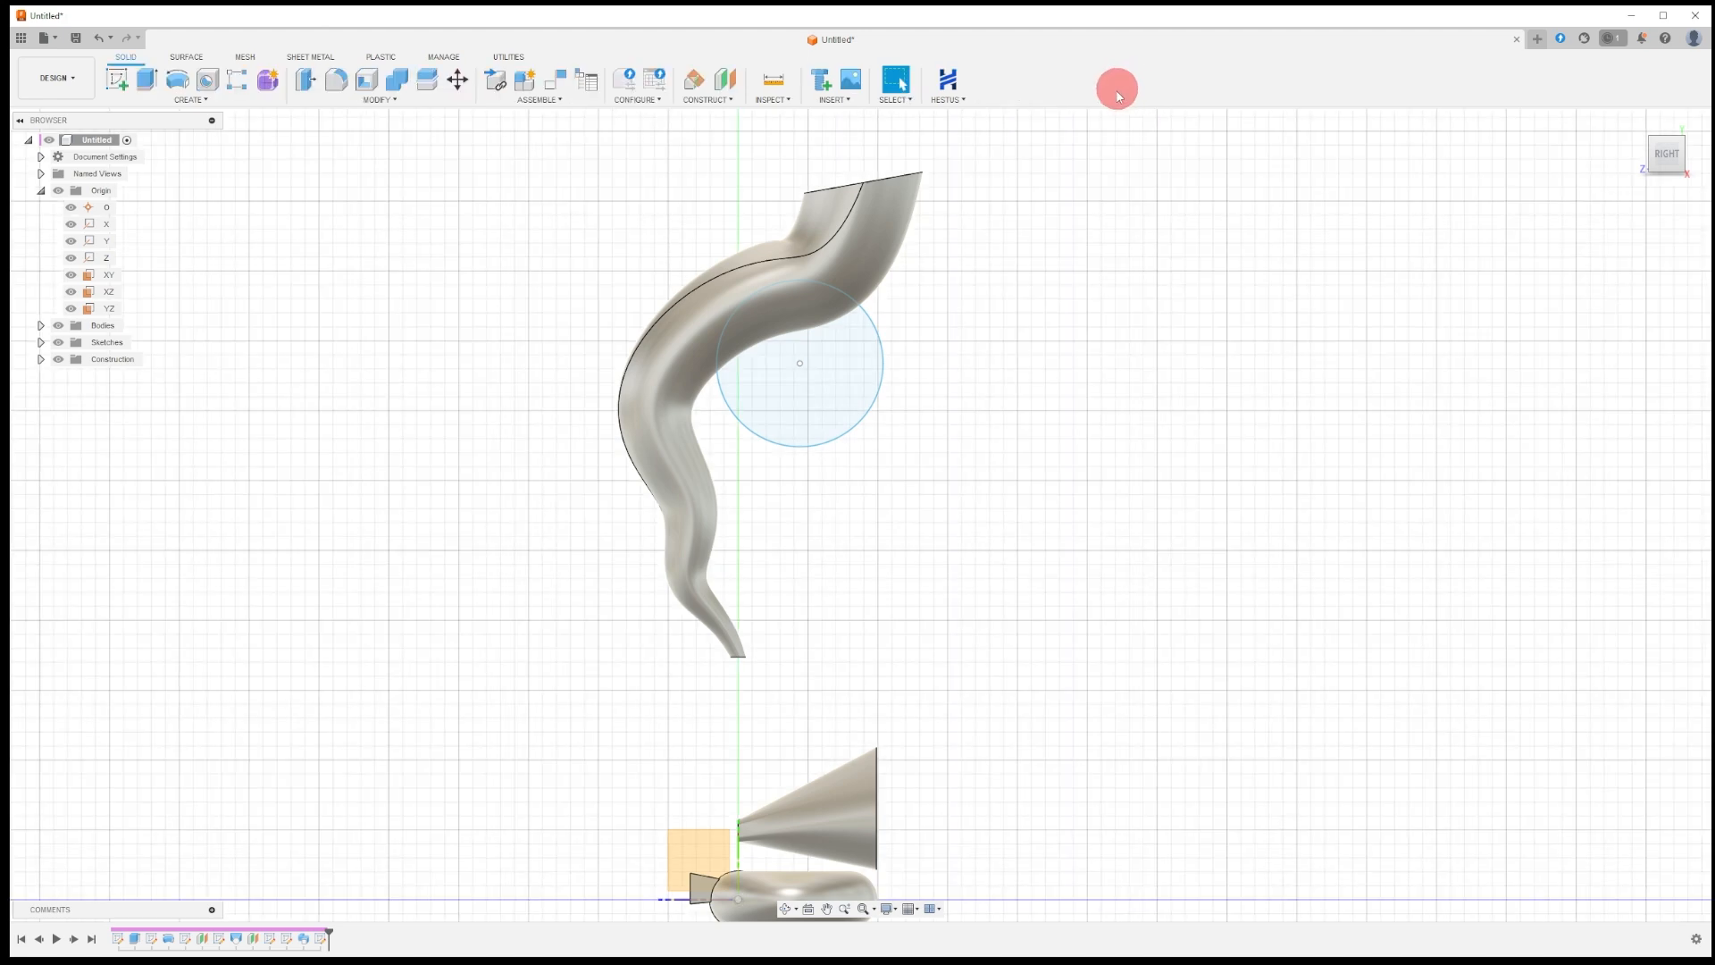
# Cut the circle profile through the tapered sweep with a symmetric Extrude, 0.623 cm to each side and with no taper.
pyautogui.click(148, 80)
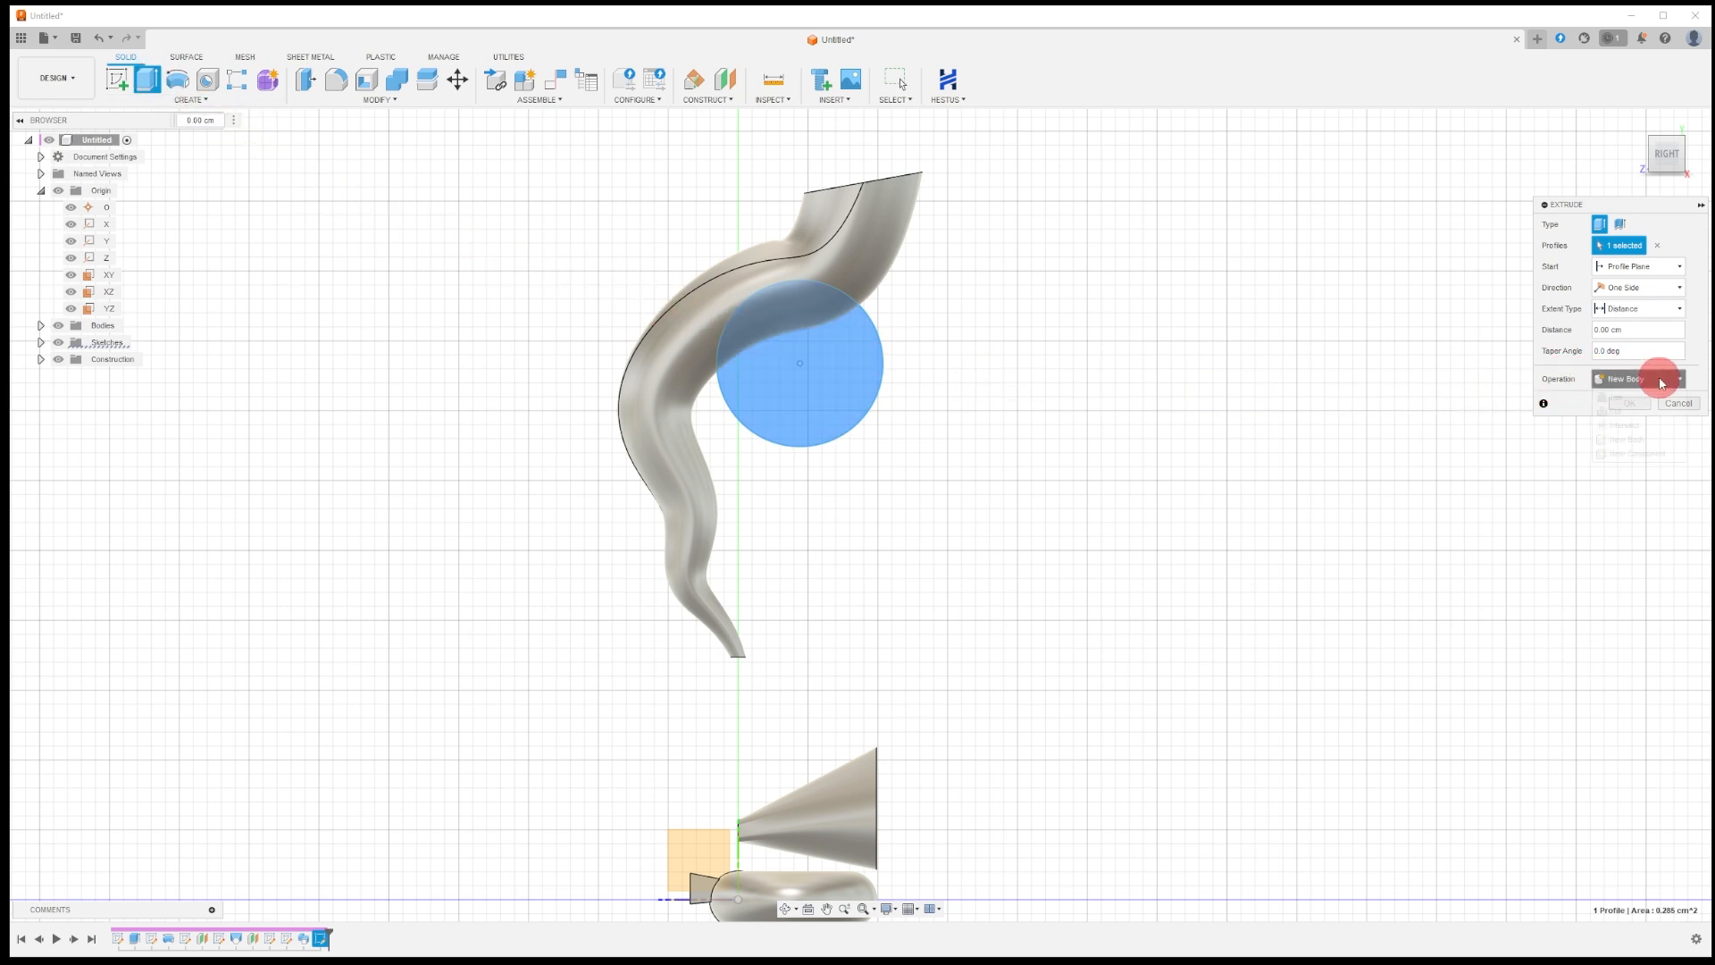
pyautogui.click(1661, 413)
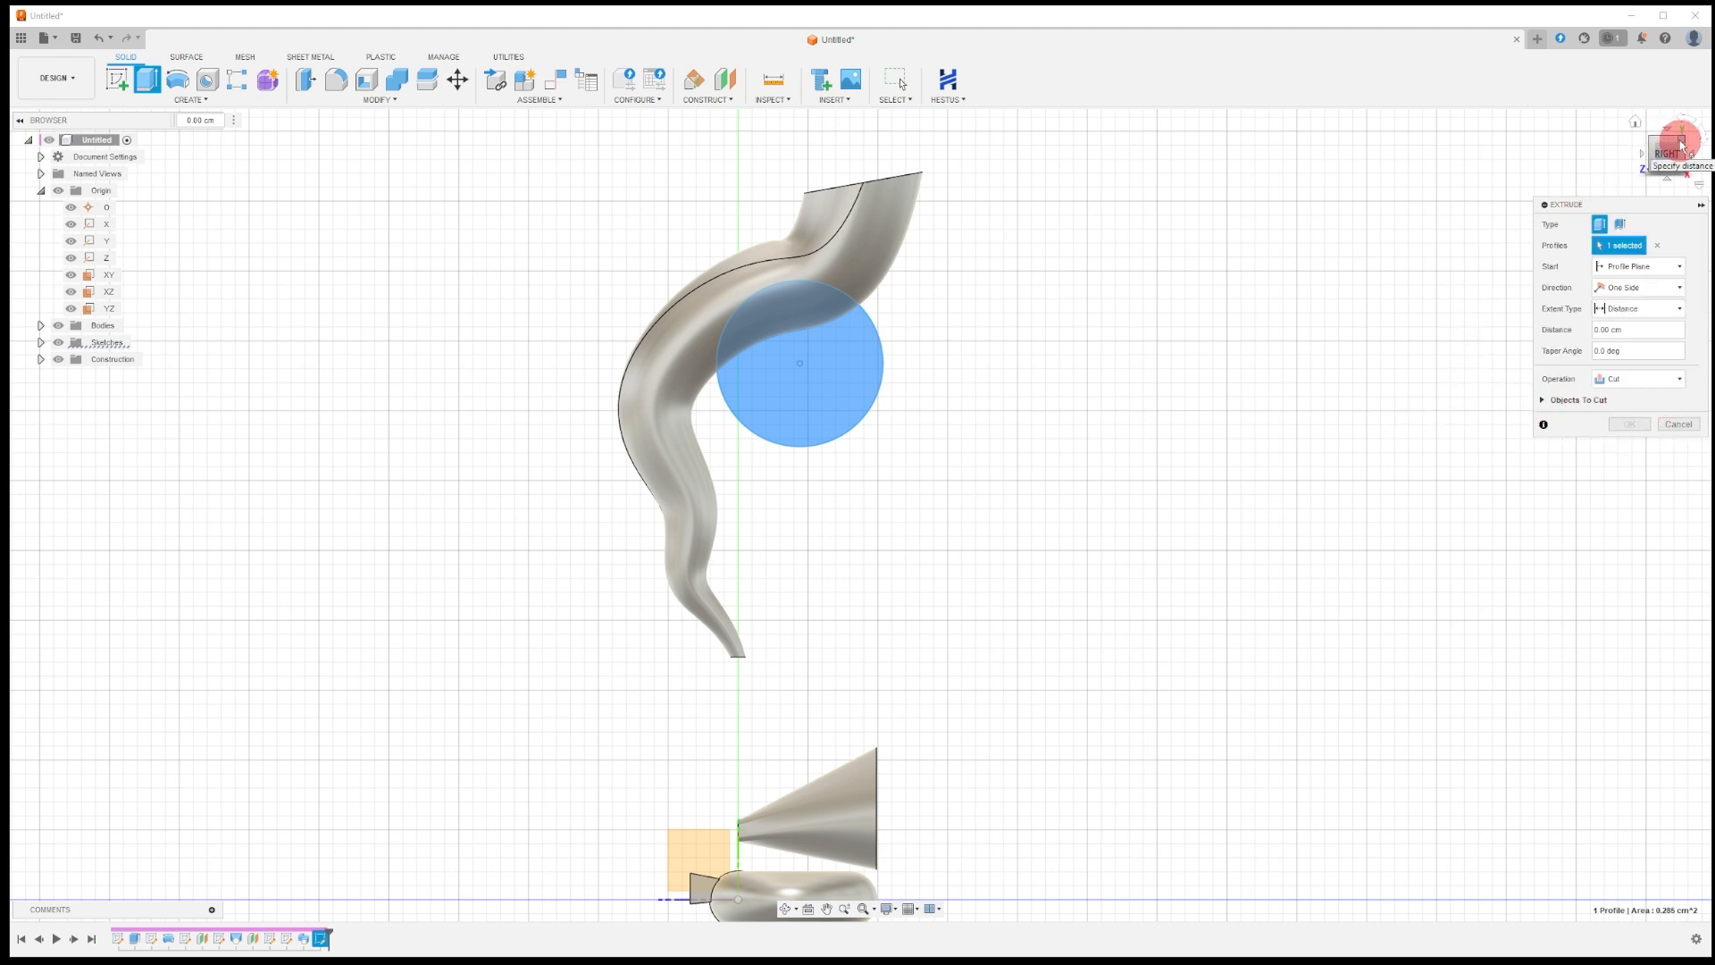
pyautogui.click(1681, 143)
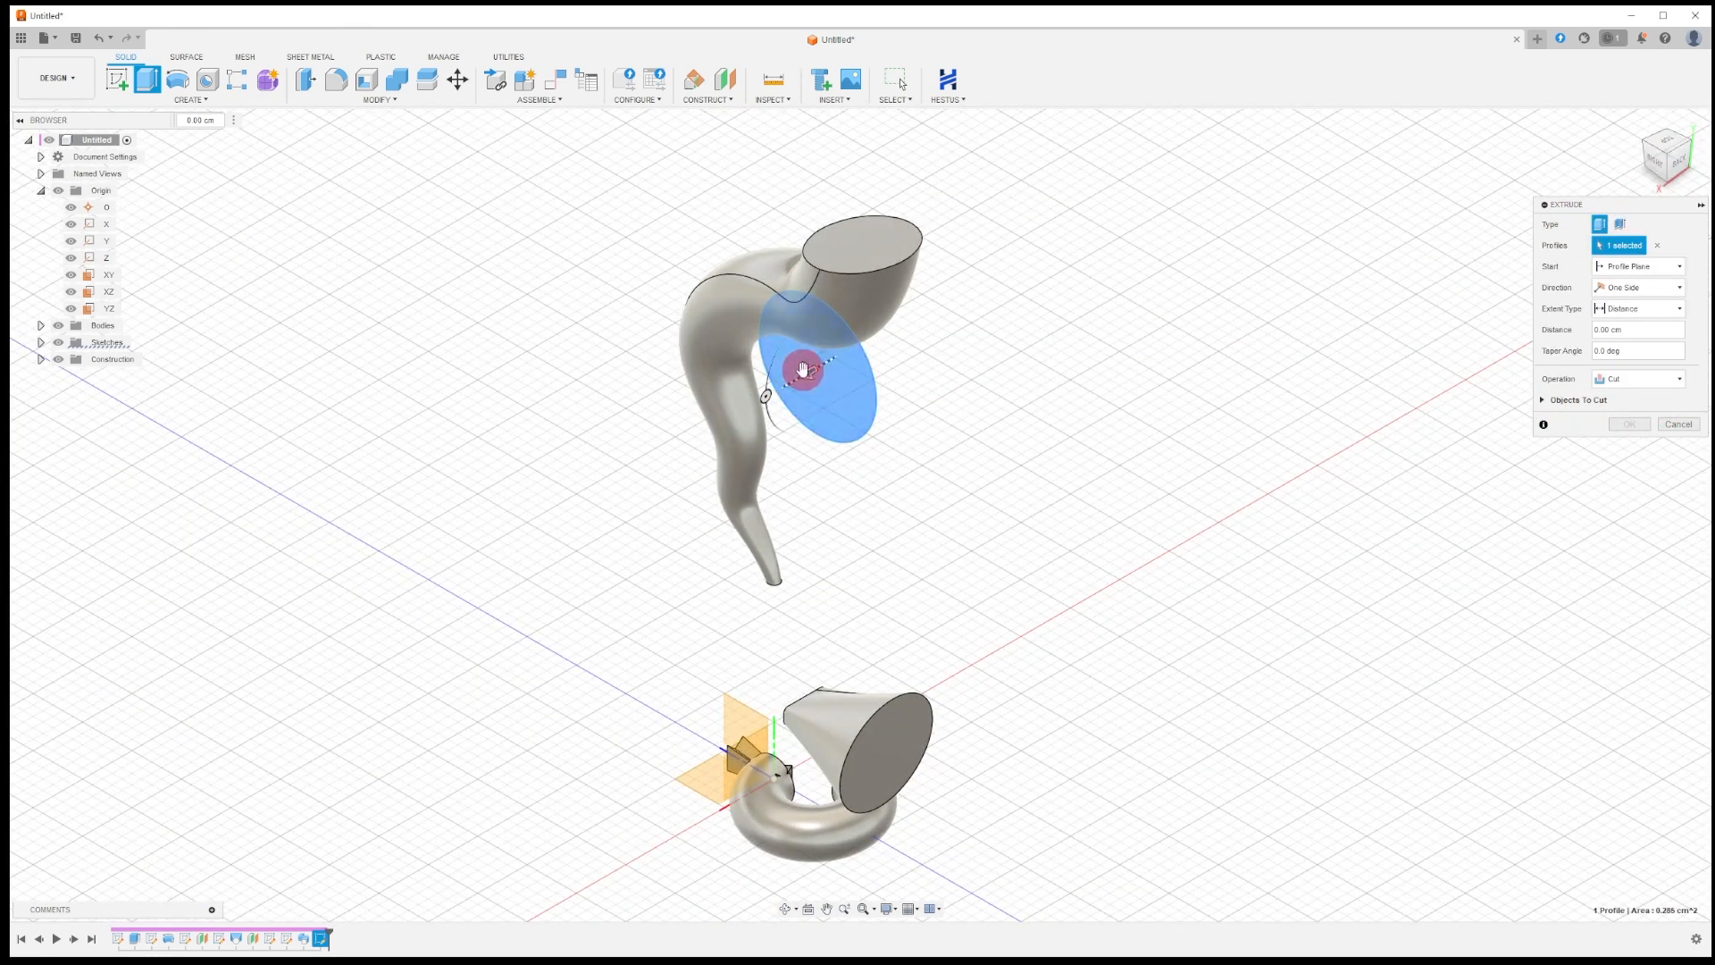
pyautogui.moveTo(776, 373); pyautogui.dragTo(780, 364)
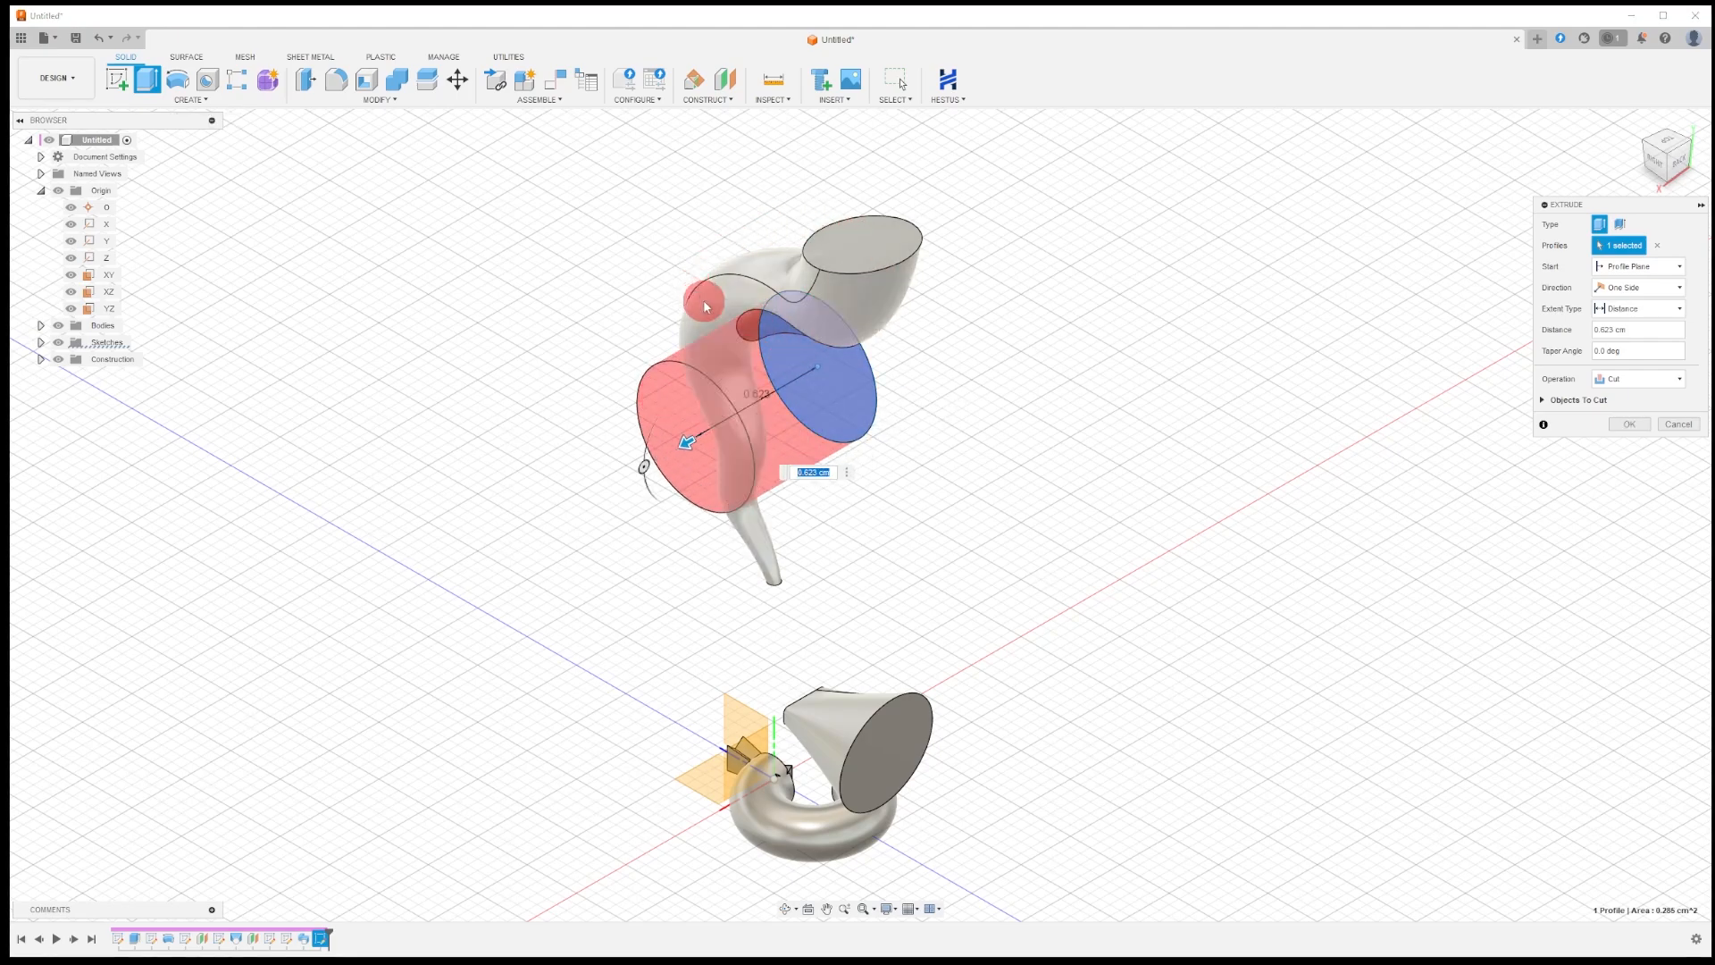
pyautogui.click(1622, 305)
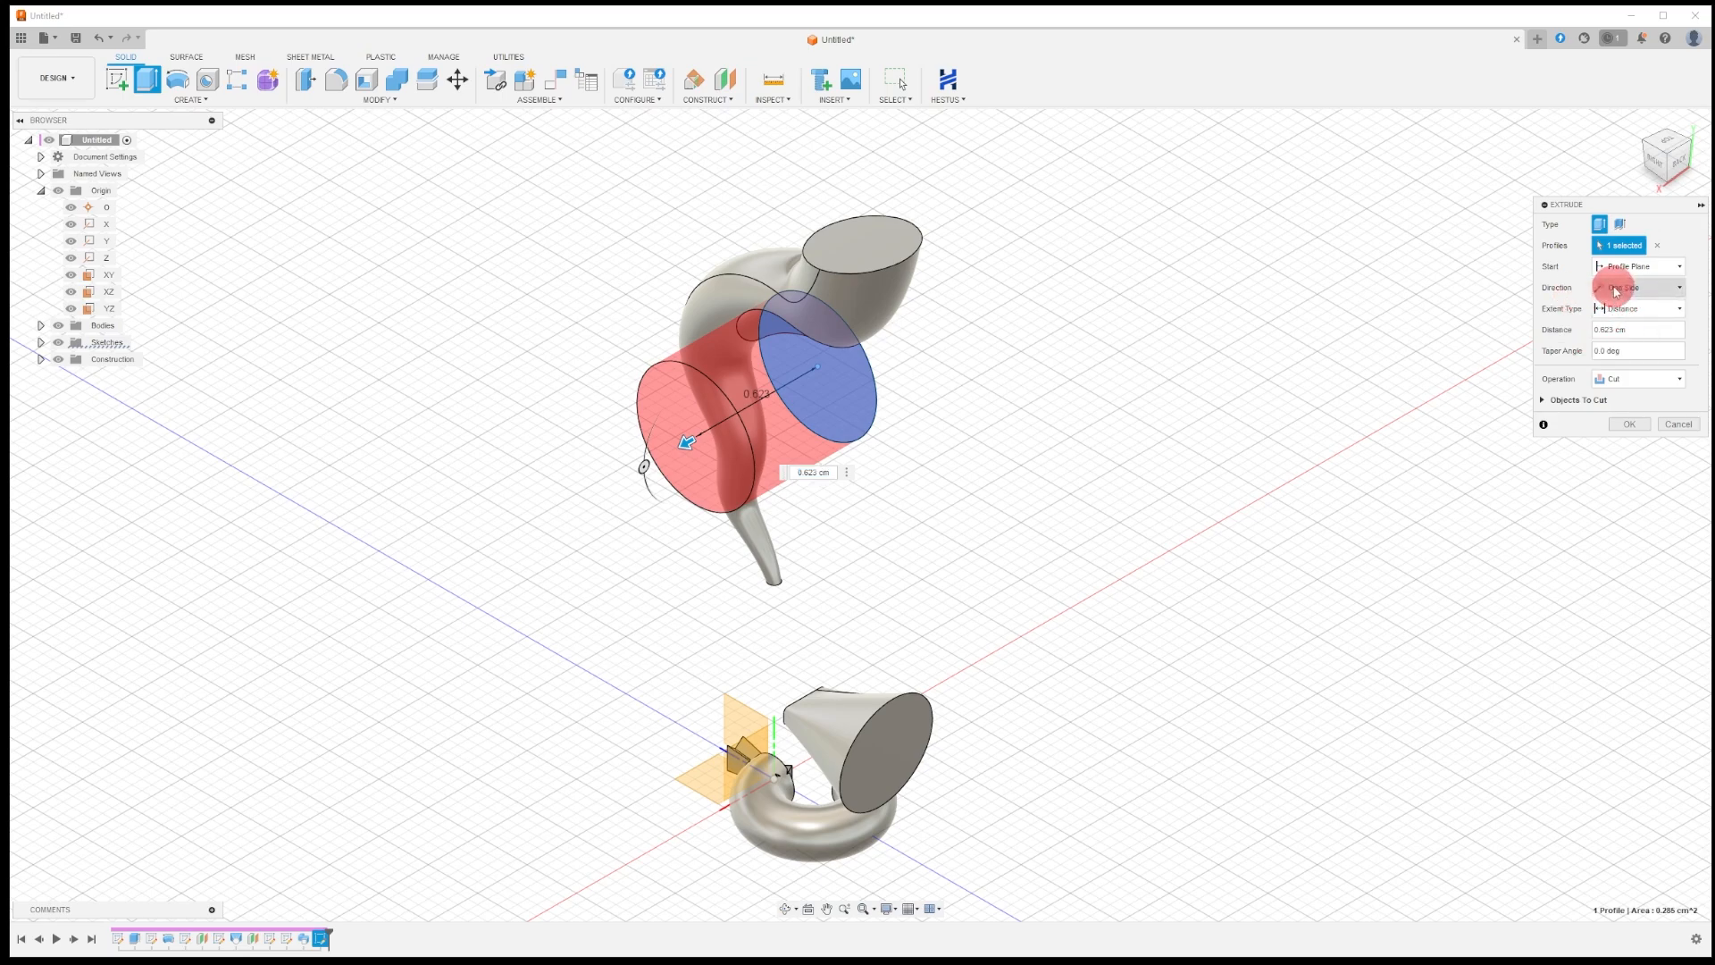
pyautogui.click(1638, 333)
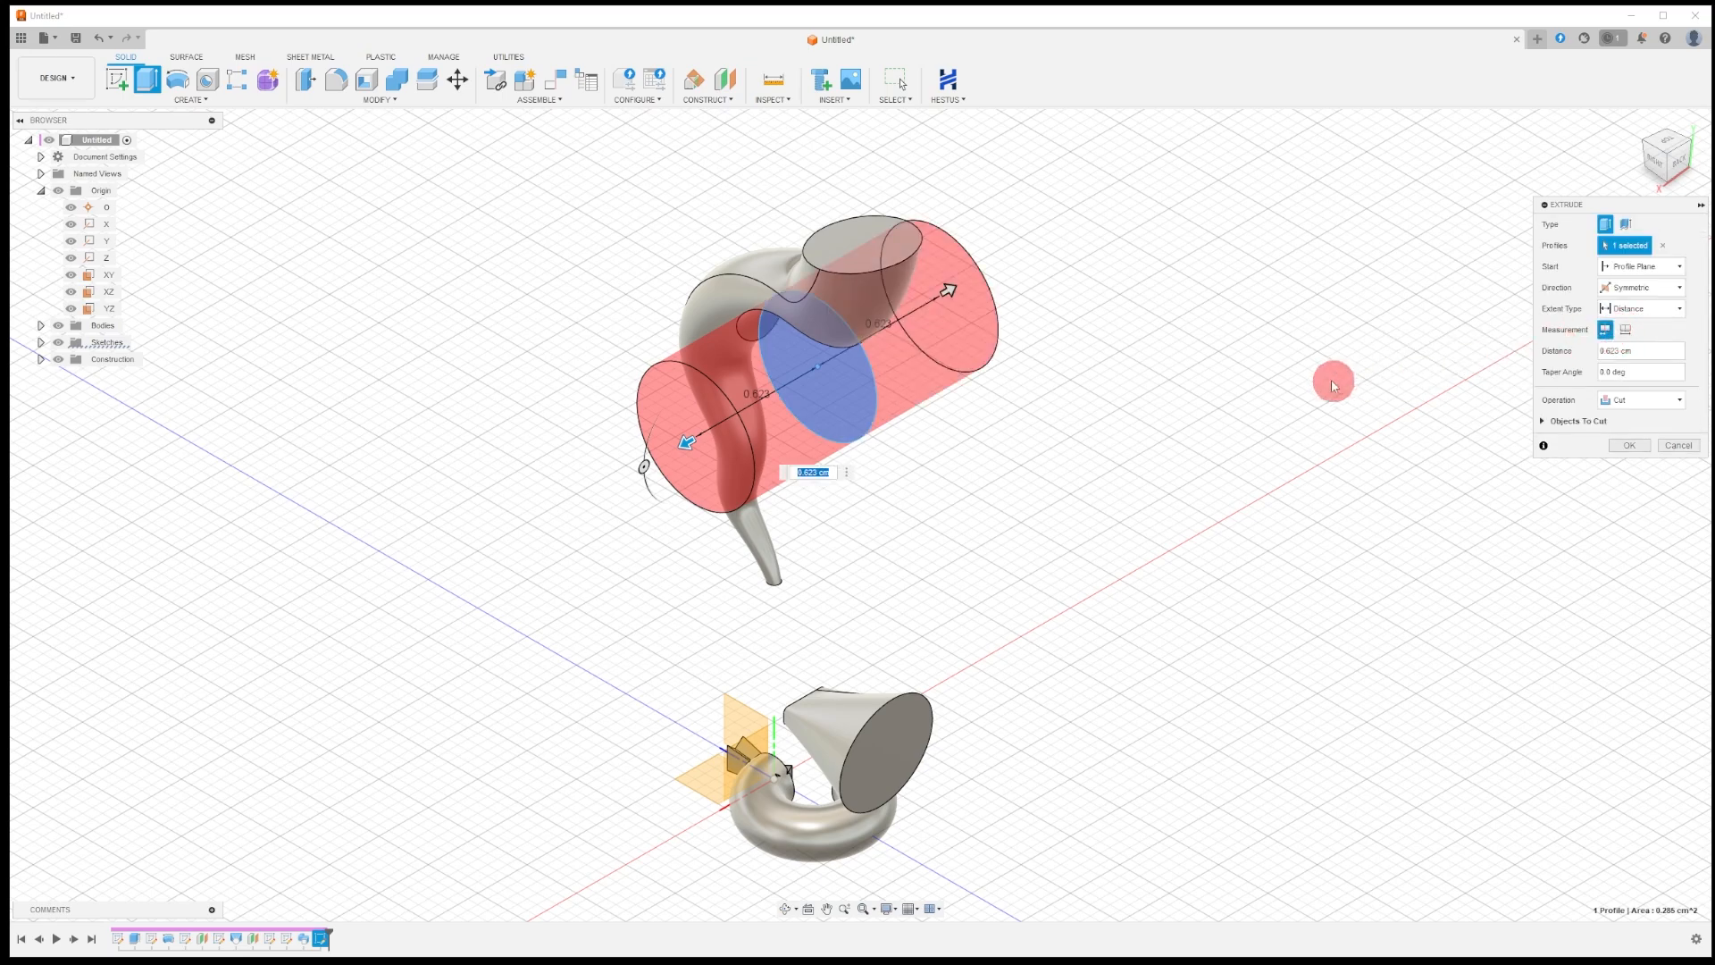
pyautogui.click(1676, 156)
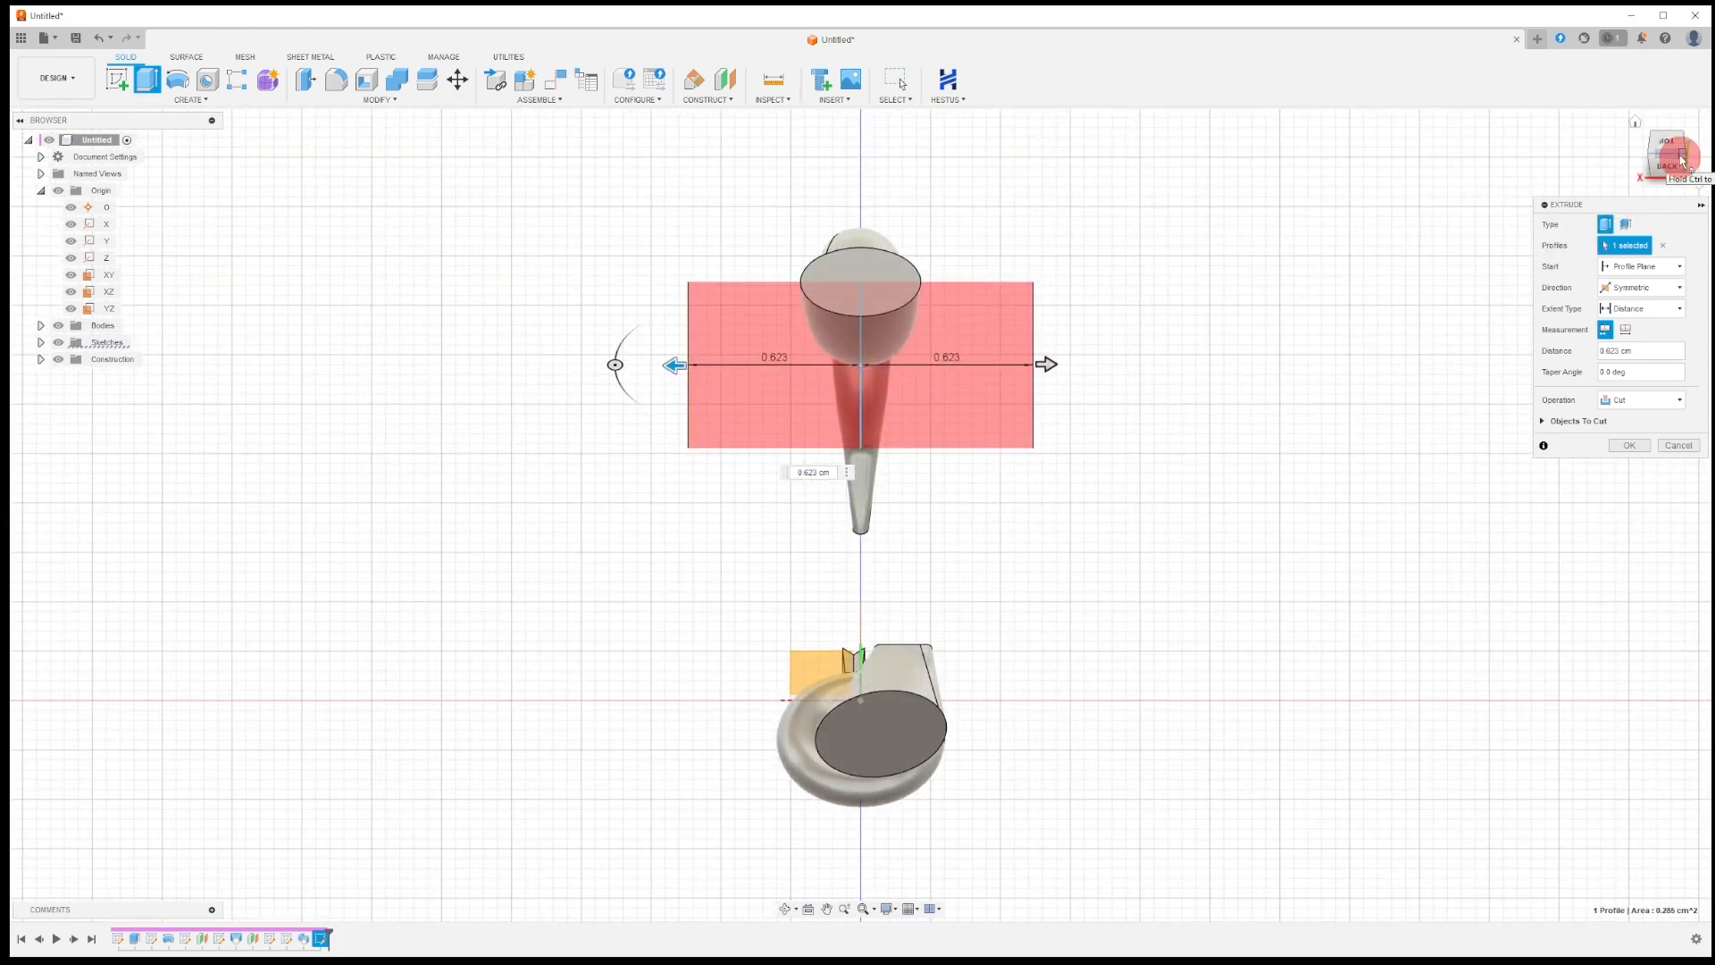
pyautogui.click(1683, 158)
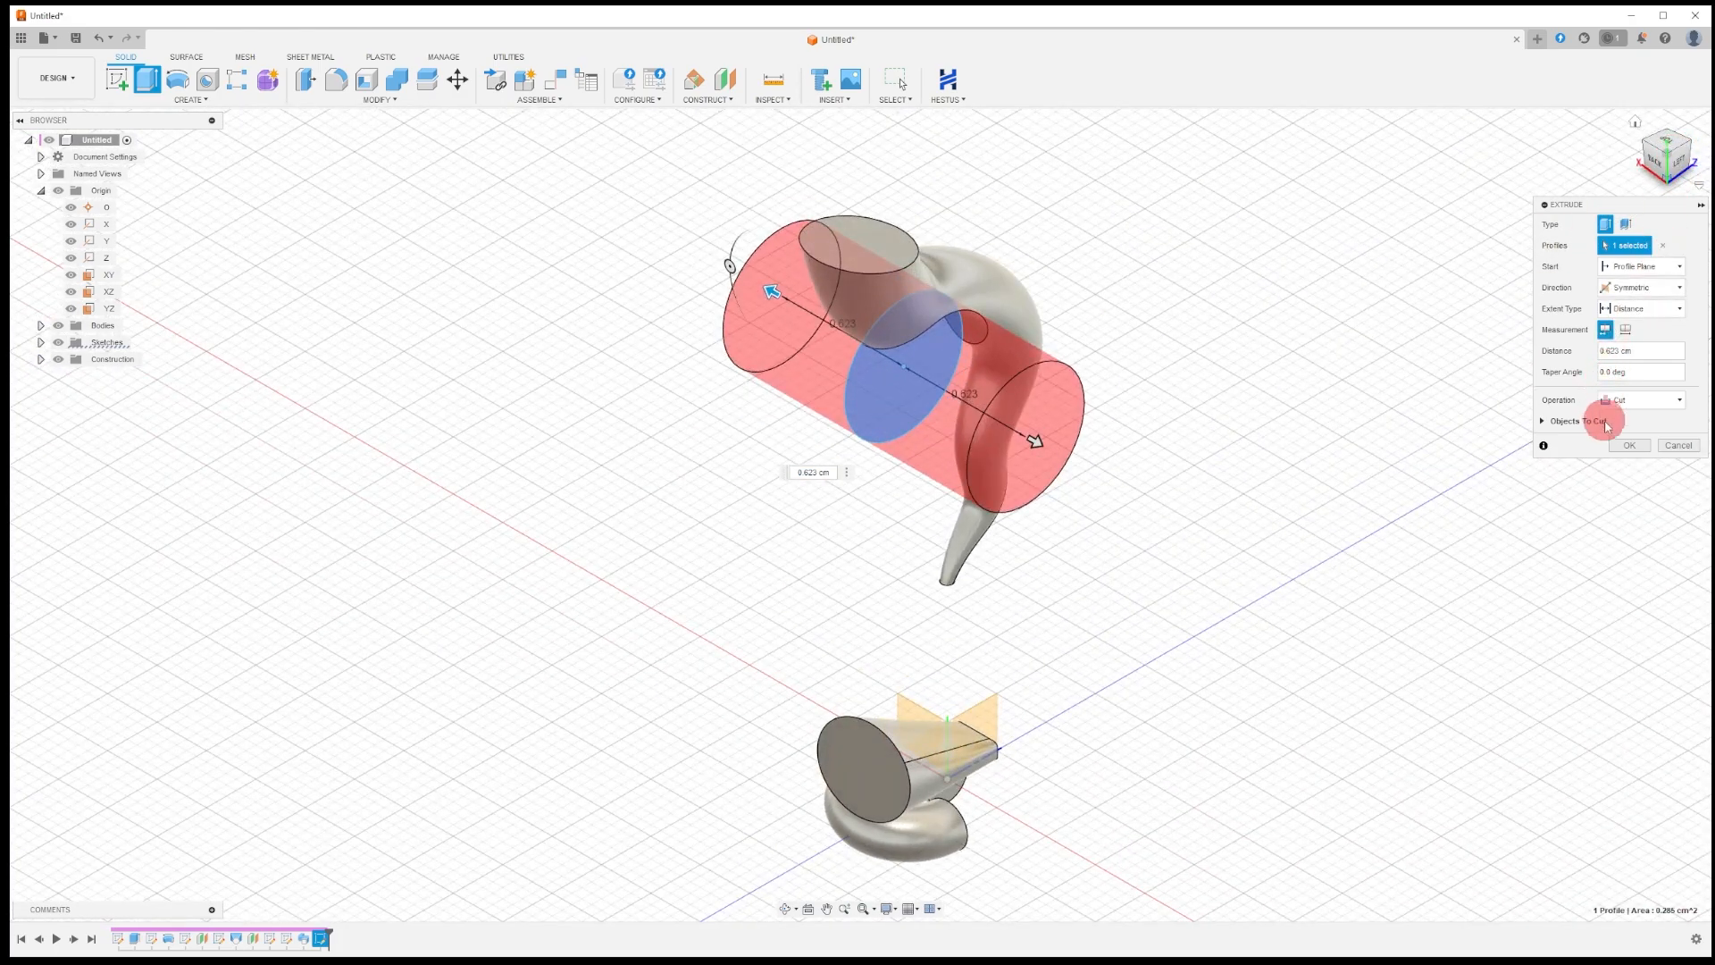
pyautogui.click(1622, 447)
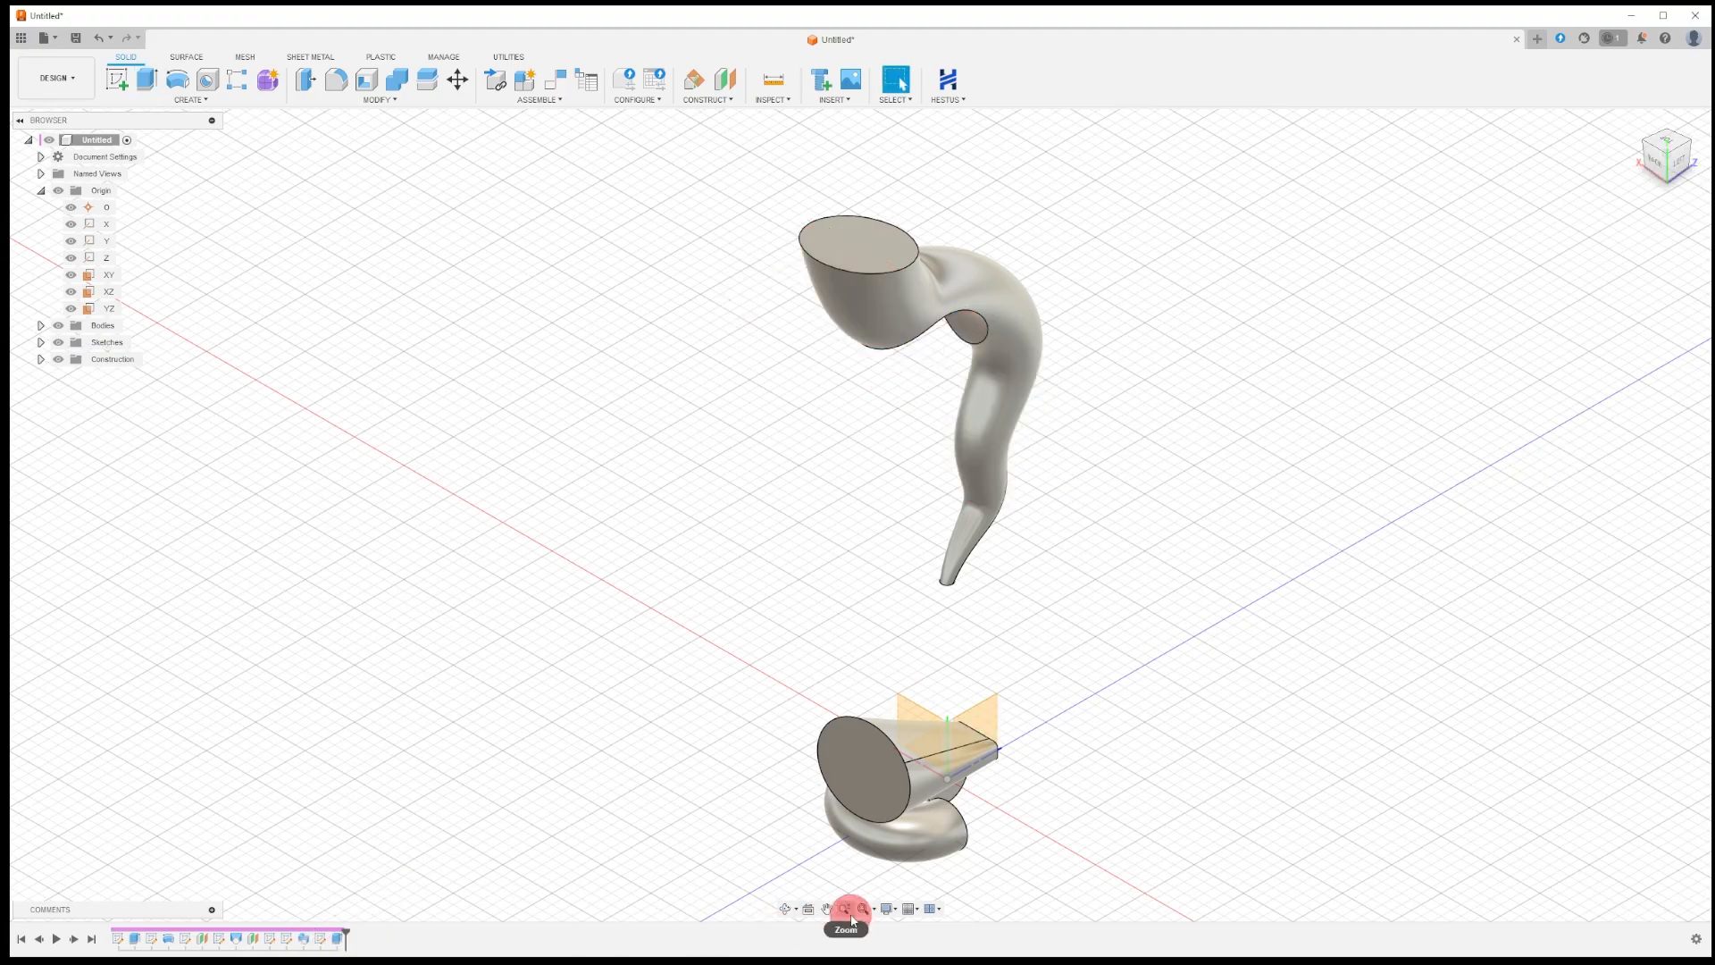
# Fillet the edge of the circular cut in the swept body with a small constant radius.
pyautogui.click(782, 908)
pyautogui.moveTo(911, 572); pyautogui.dragTo(800, 353)
pyautogui.scroll(10, 800, 353)
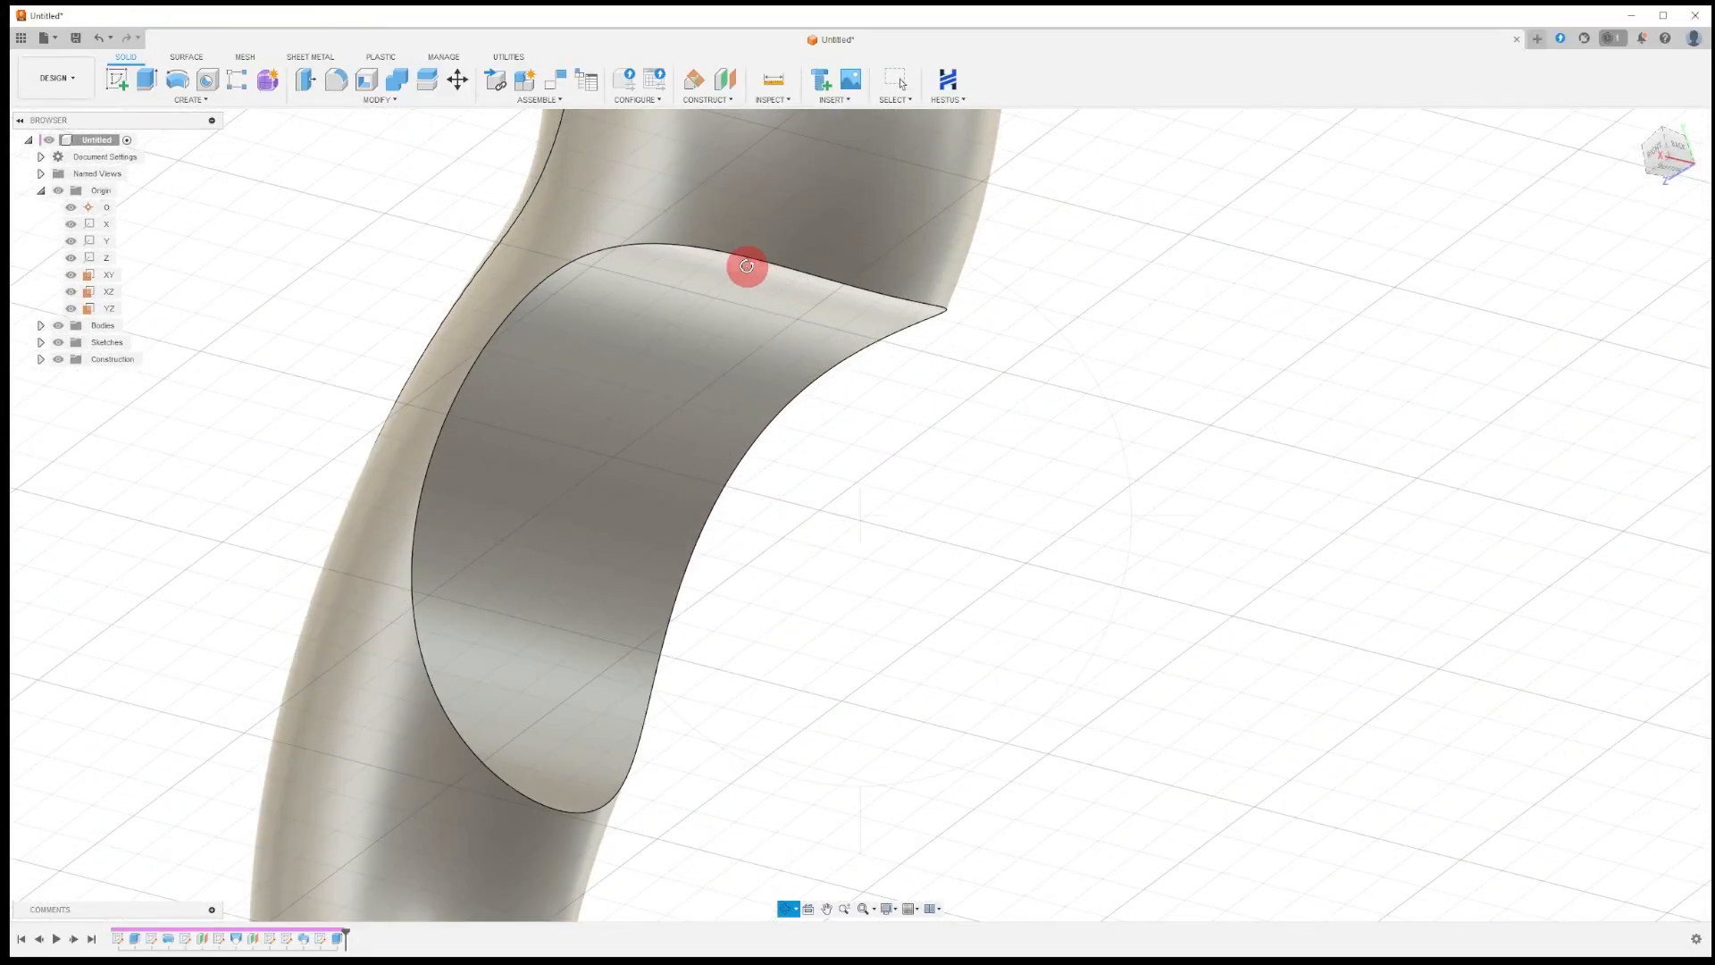
pyautogui.scroll(-3, 814, 376)
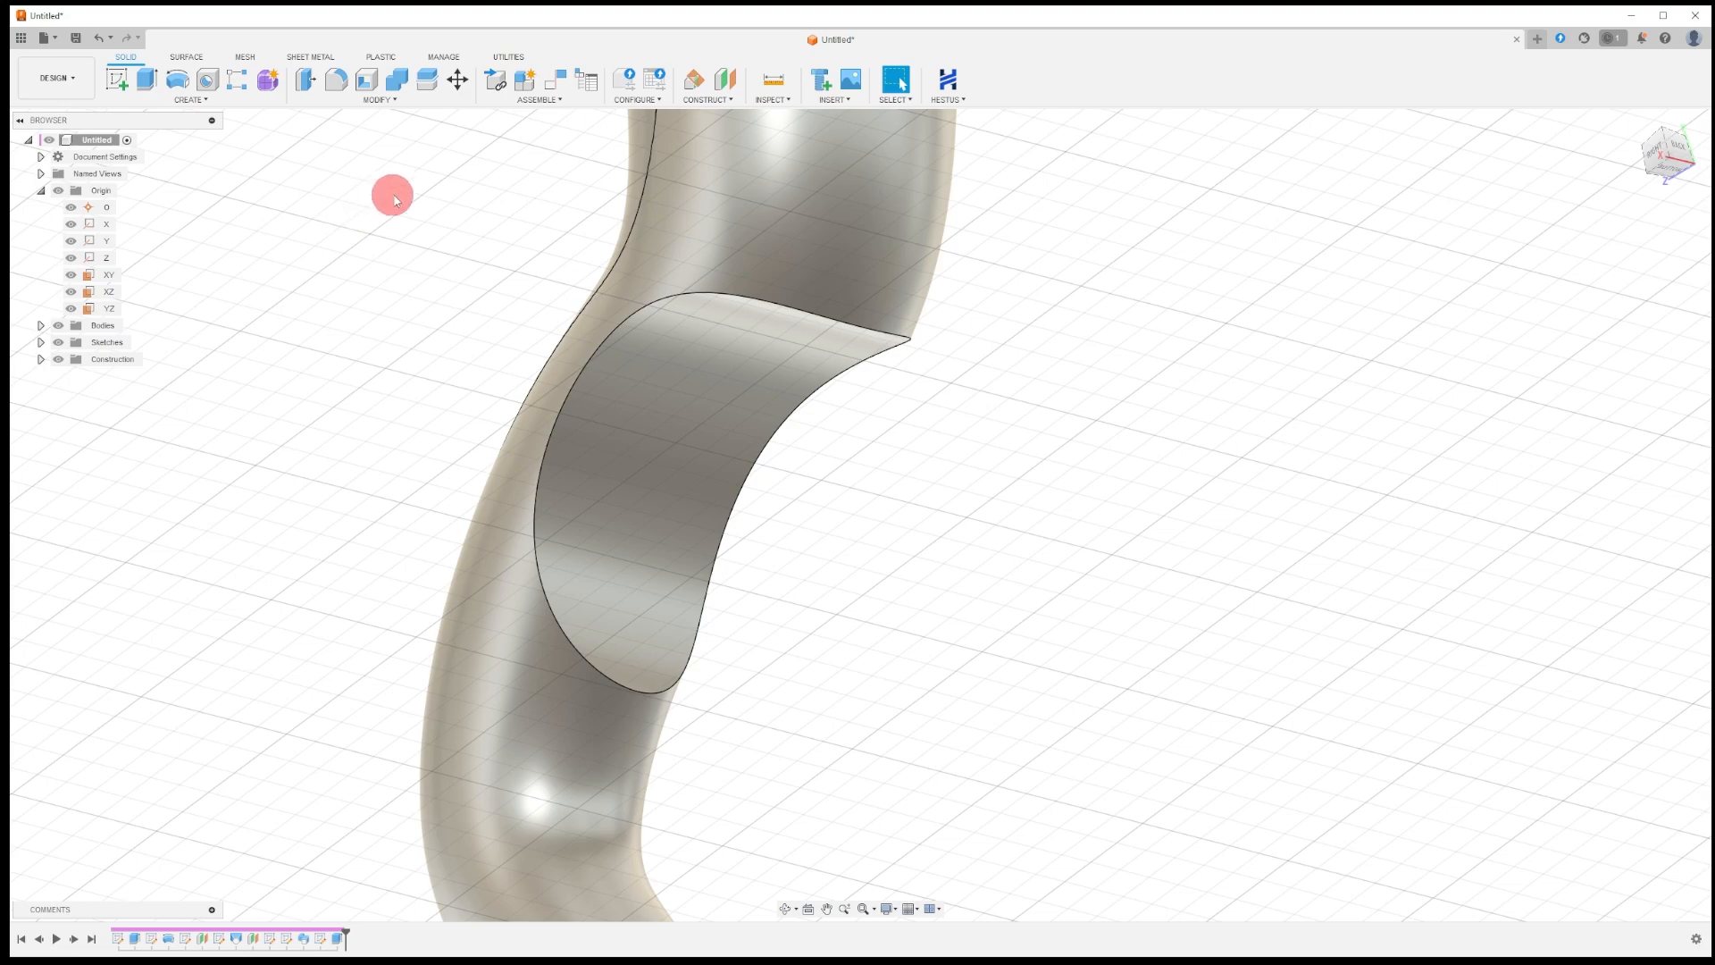
pyautogui.click(337, 82)
pyautogui.click(677, 294)
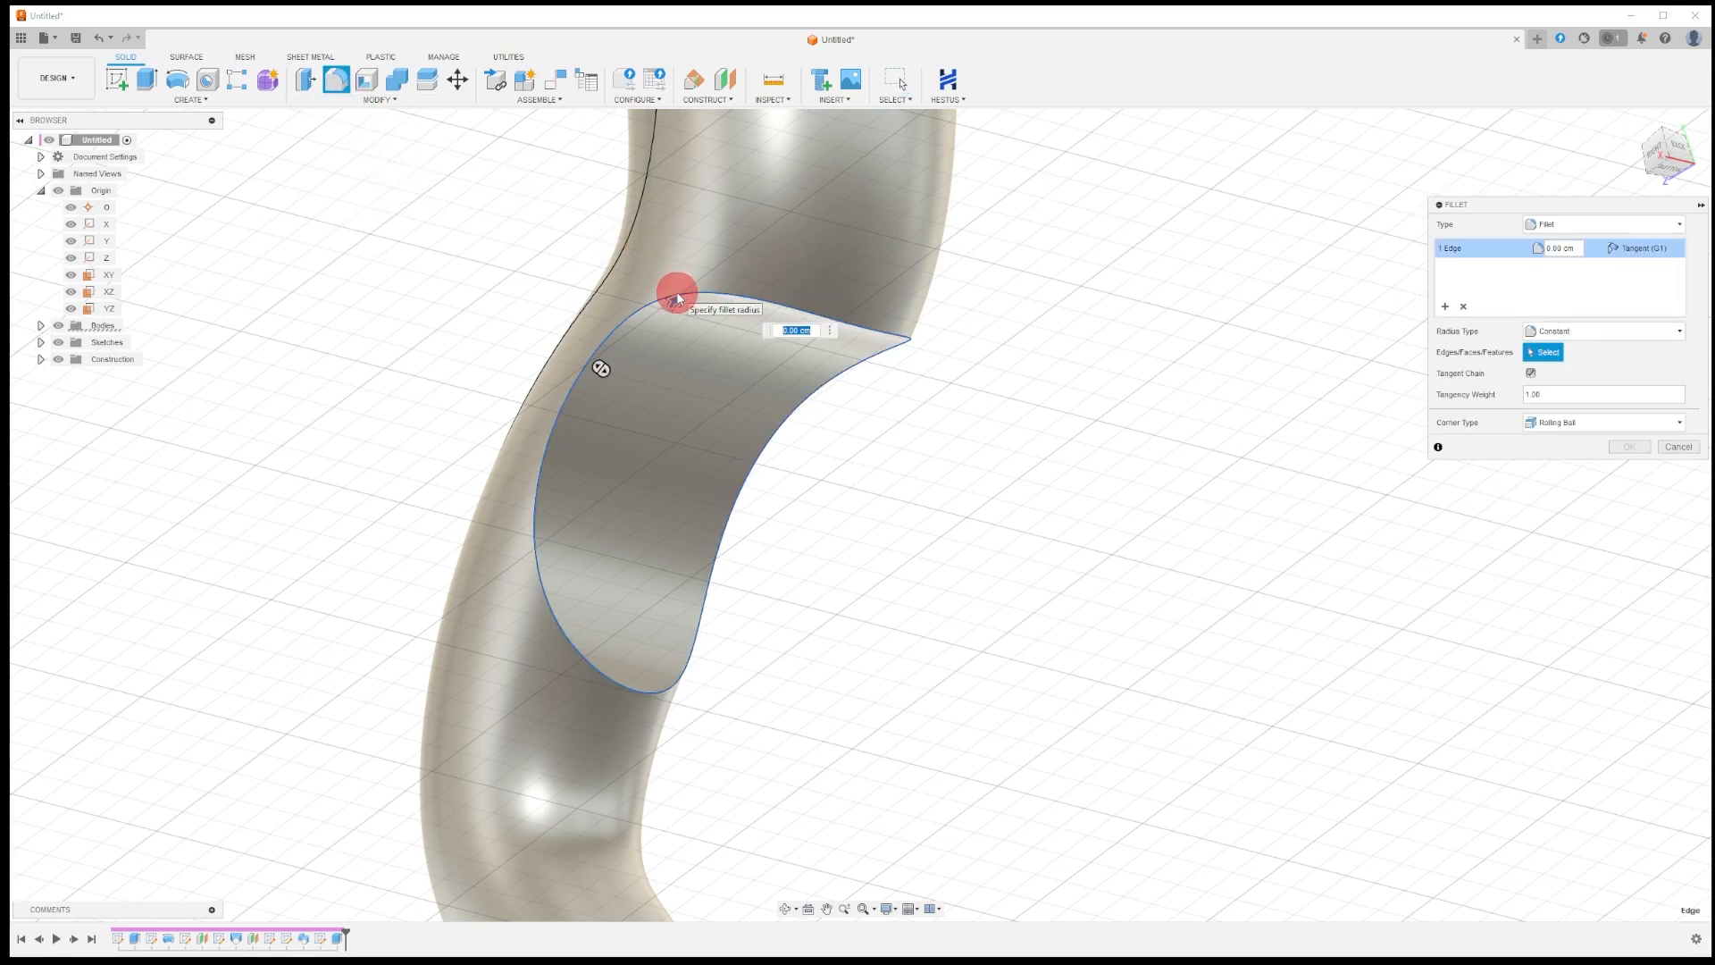
pyautogui.moveTo(677, 297); pyautogui.dragTo(695, 298)
pyautogui.click(1621, 447)
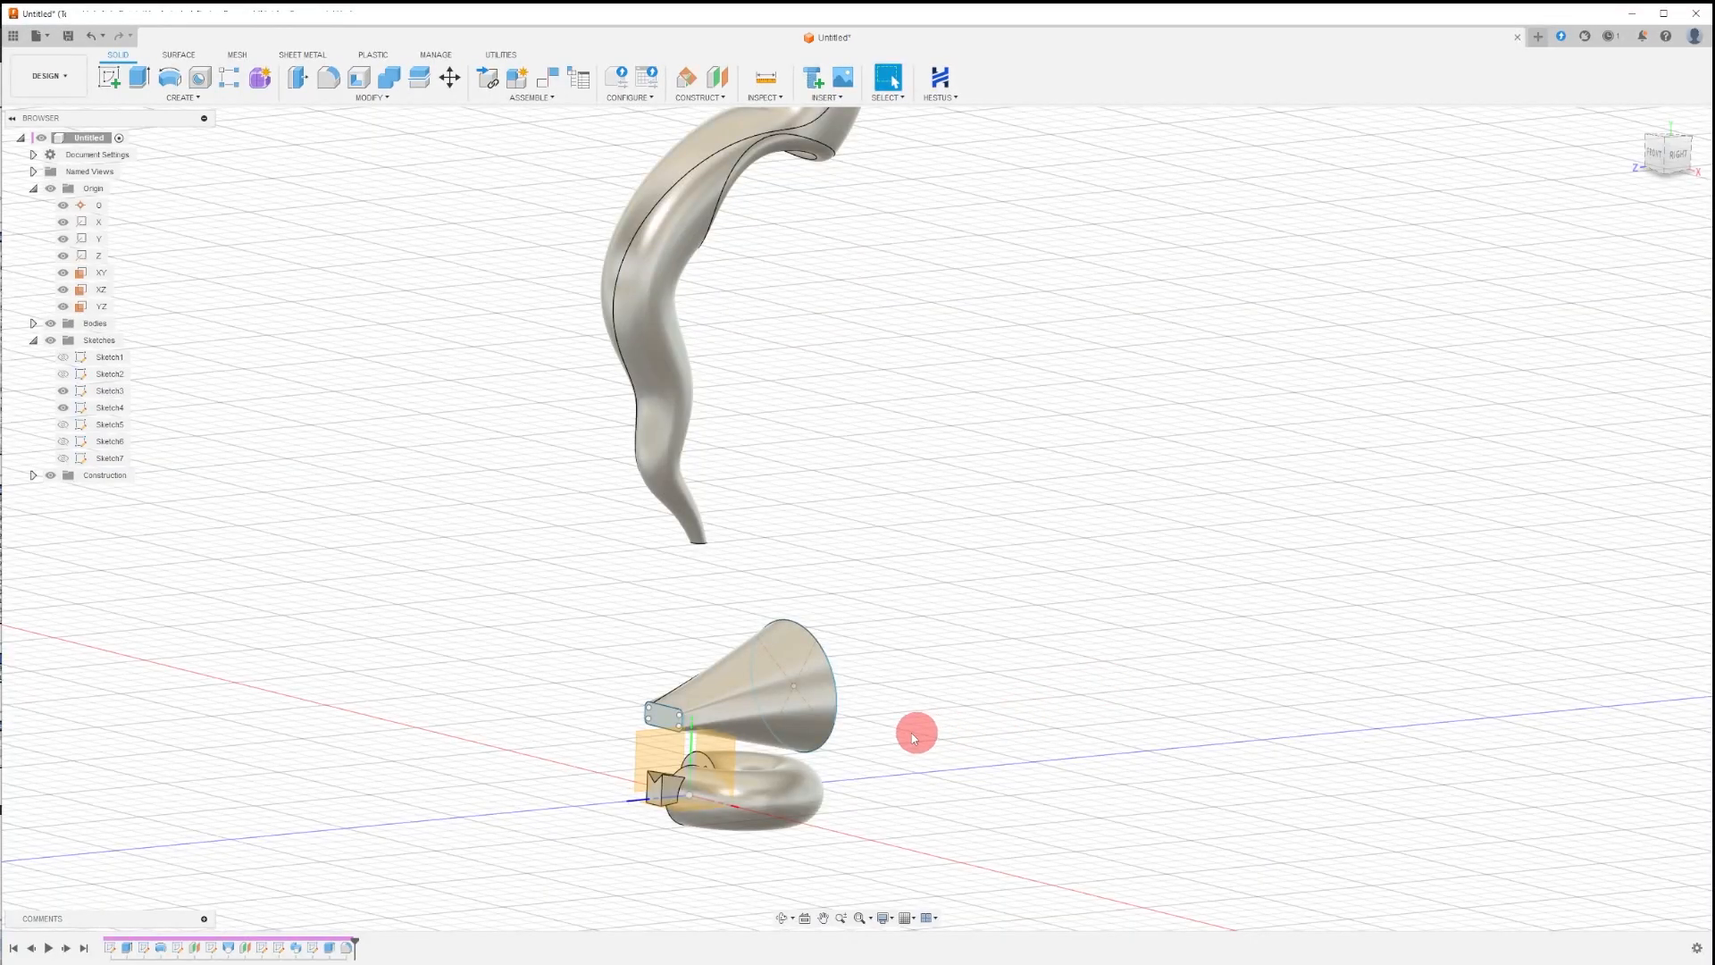
# Shell the lofted body with its wide round end face open, using an inside thickness of 0.018 cm.
pyautogui.scroll(8, 912, 737)
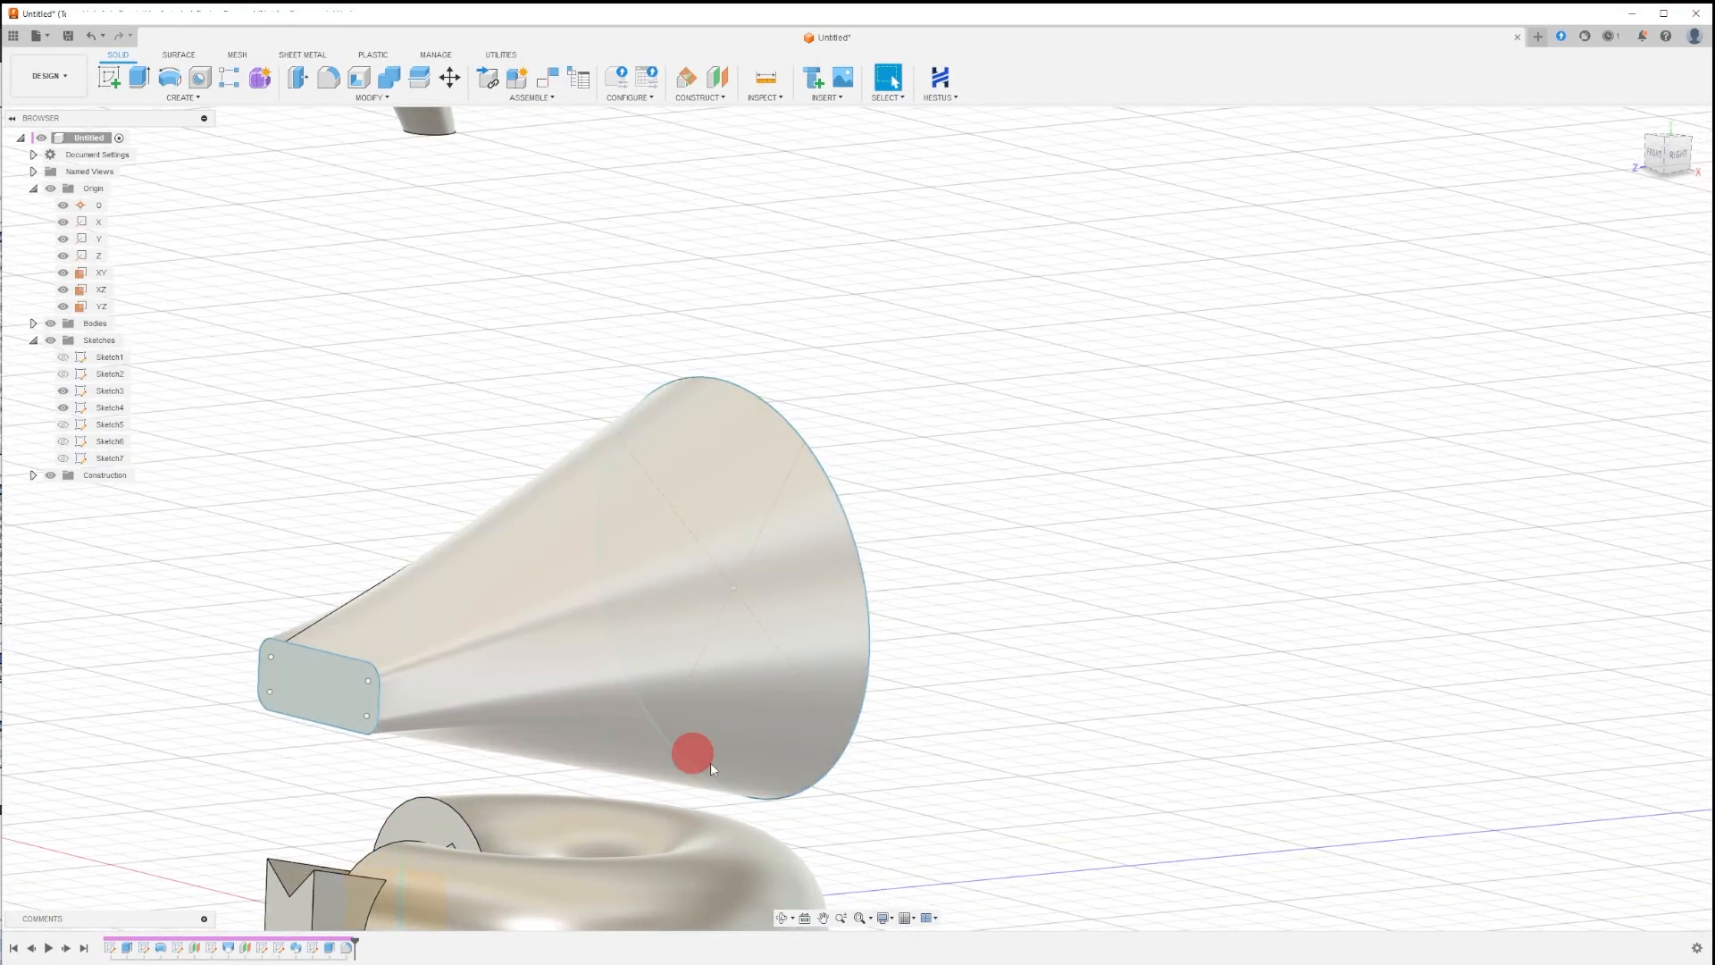
pyautogui.click(784, 917)
pyautogui.moveTo(765, 640); pyautogui.dragTo(665, 639)
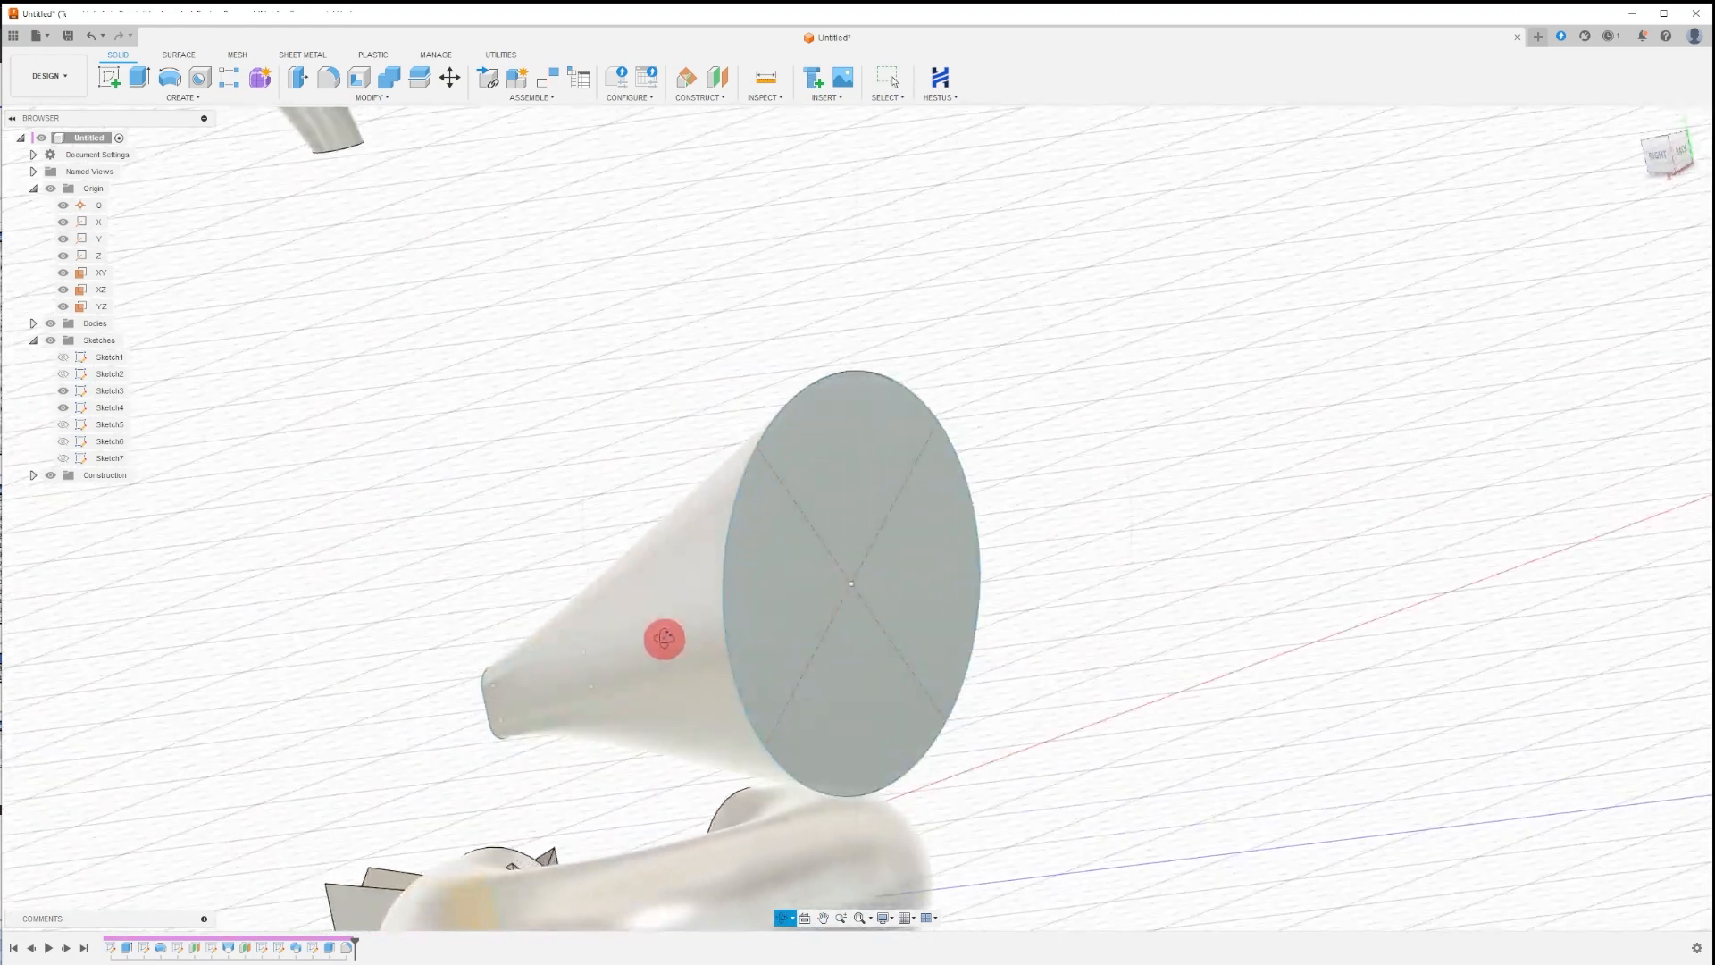
pyautogui.click(930, 490)
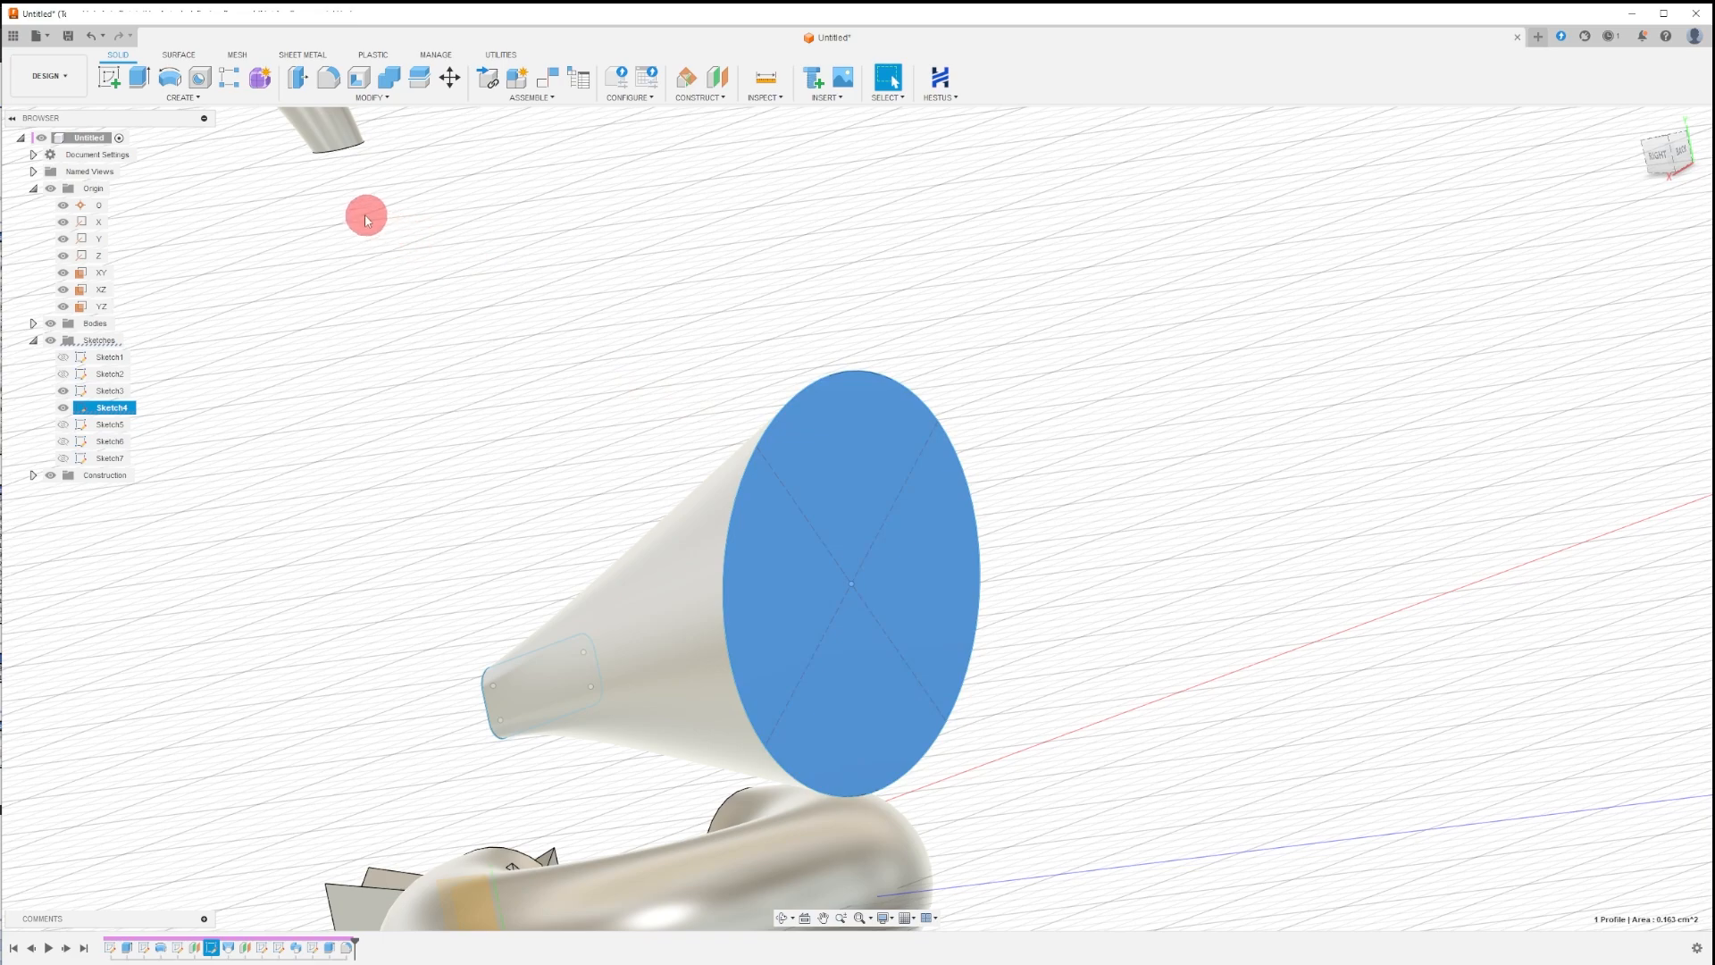
pyautogui.click(325, 100)
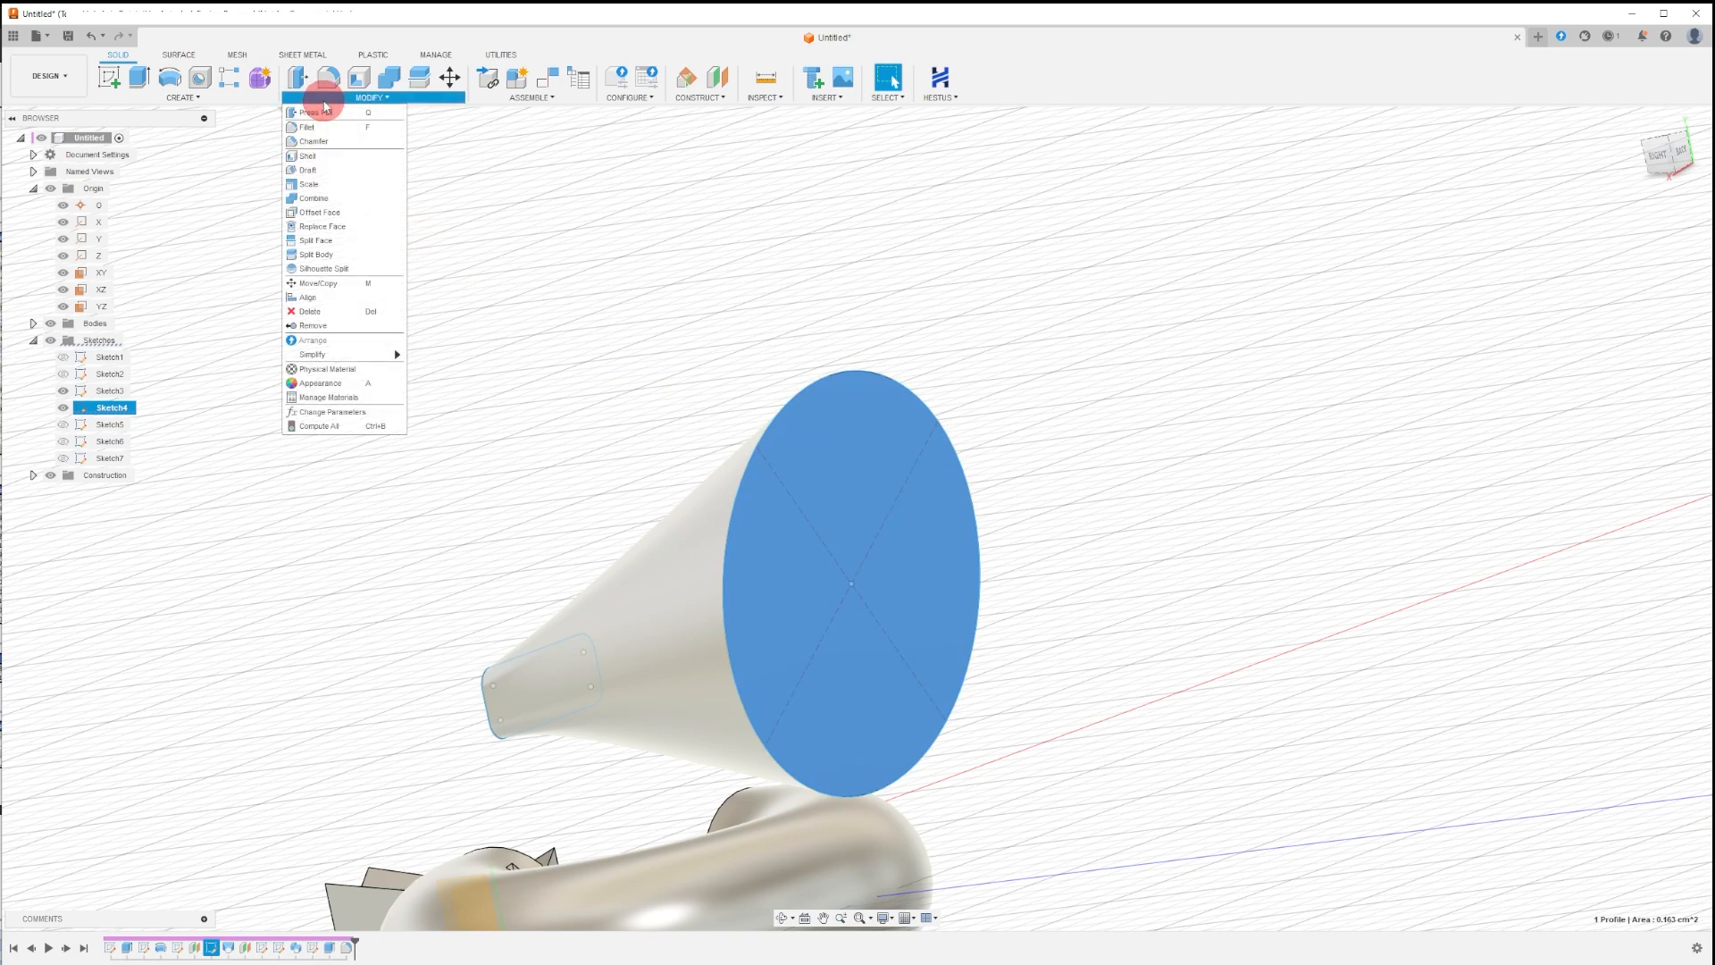
pyautogui.click(327, 158)
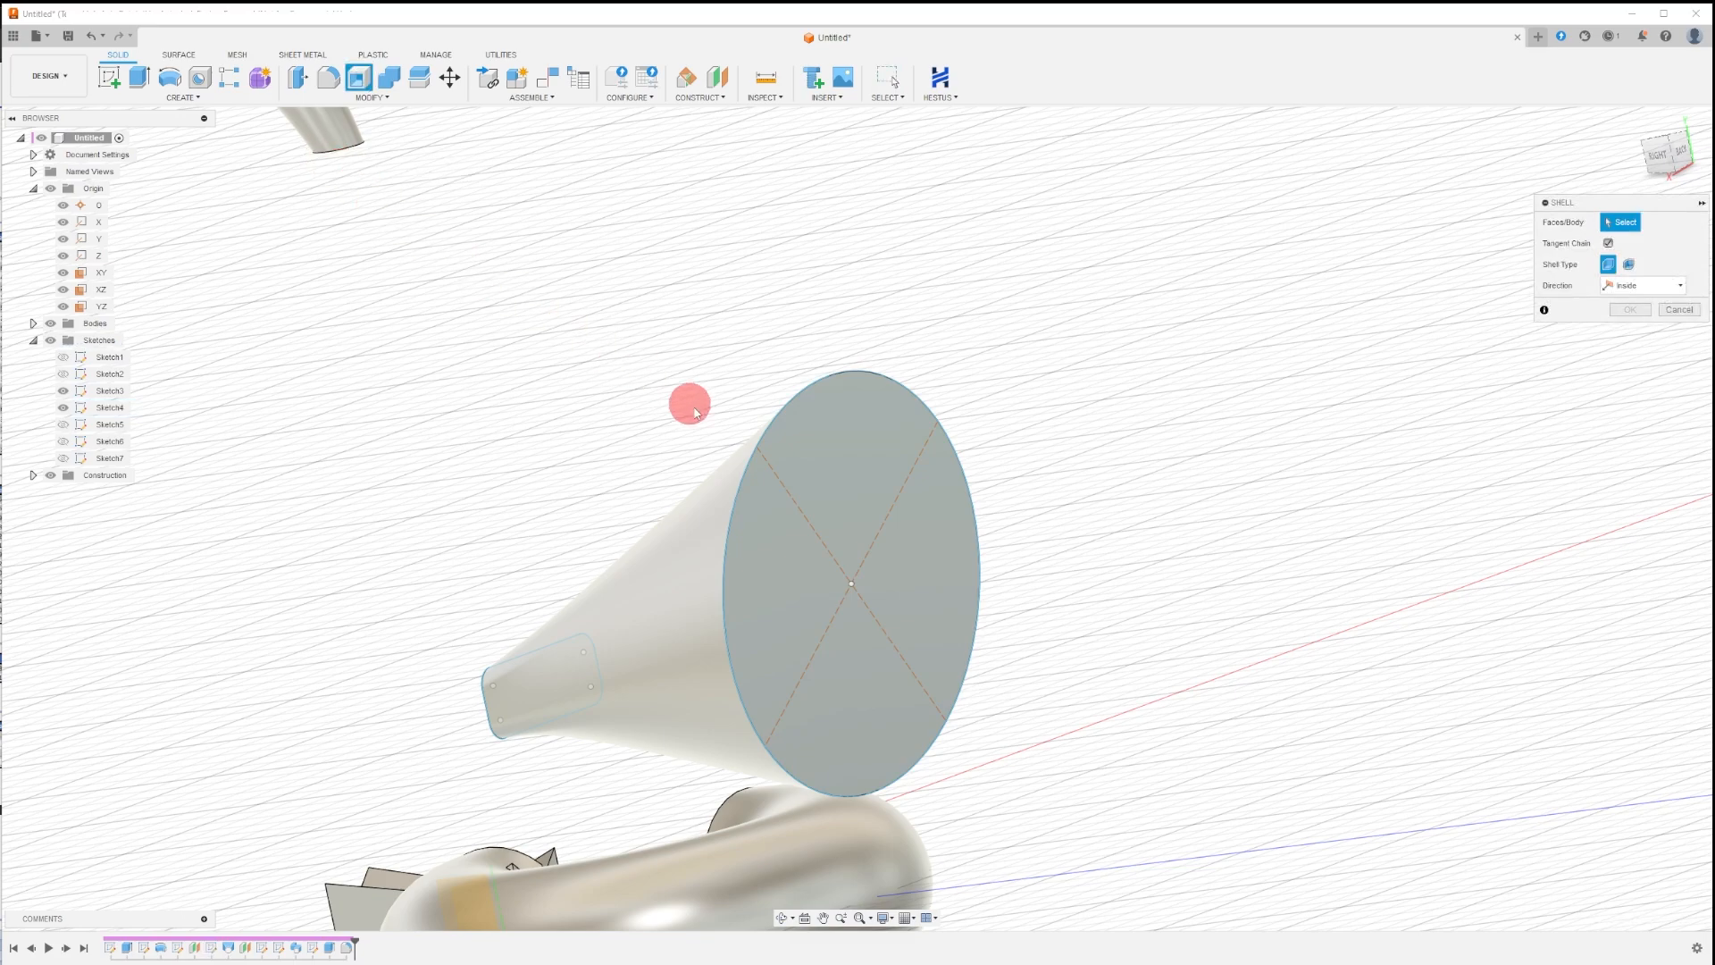
pyautogui.click(882, 500)
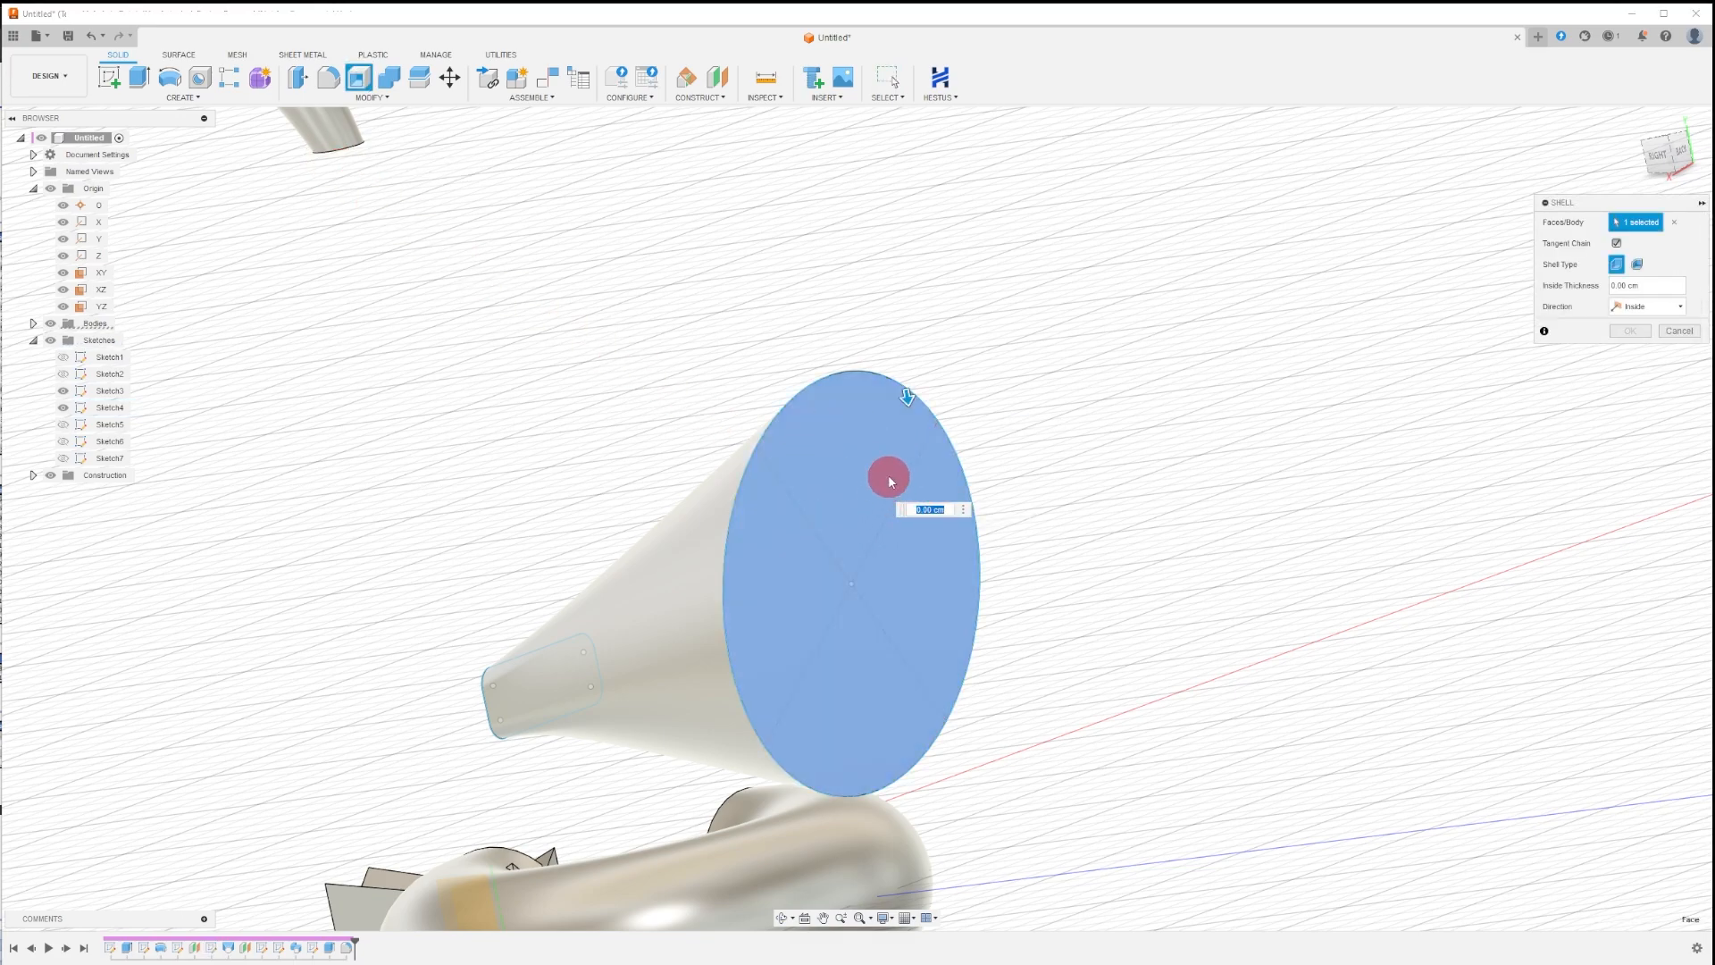
pyautogui.moveTo(904, 400); pyautogui.dragTo(907, 412)
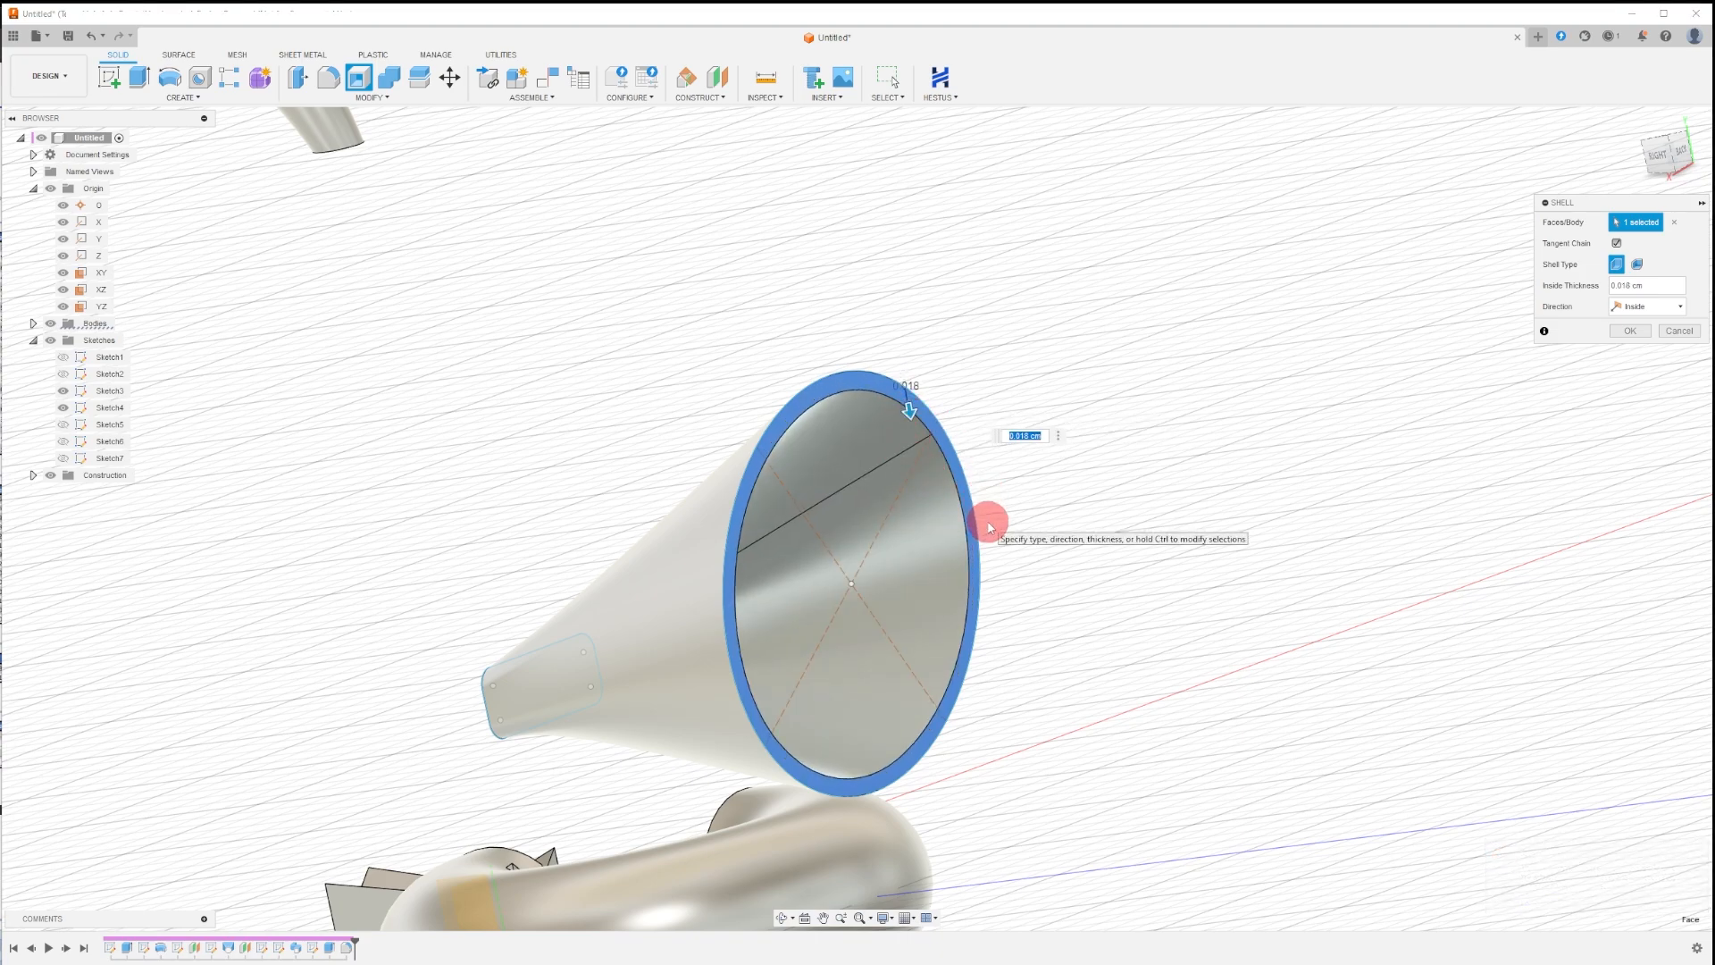
pyautogui.press('Return')
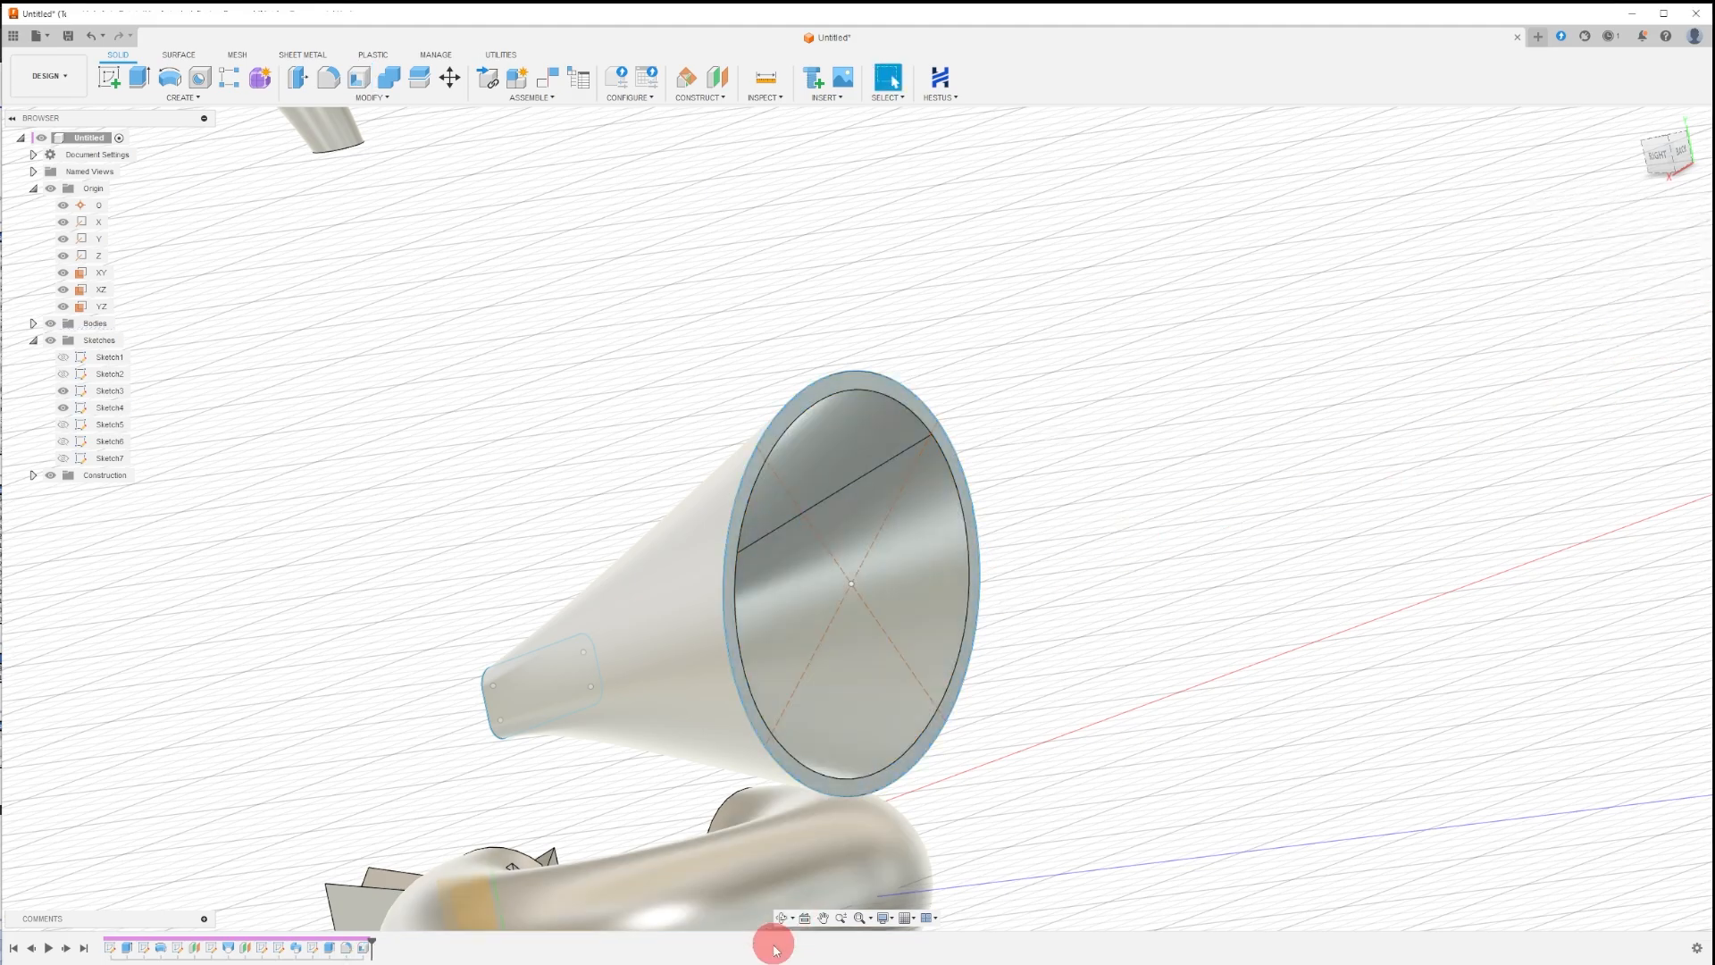
# Shell the revolved ring body with its round end face open, using an inside thickness of 0.013 cm.
pyautogui.click(784, 918)
pyautogui.moveTo(860, 614); pyautogui.dragTo(1076, 547)
pyautogui.press('Escape')
pyautogui.scroll(-3, 817, 608)
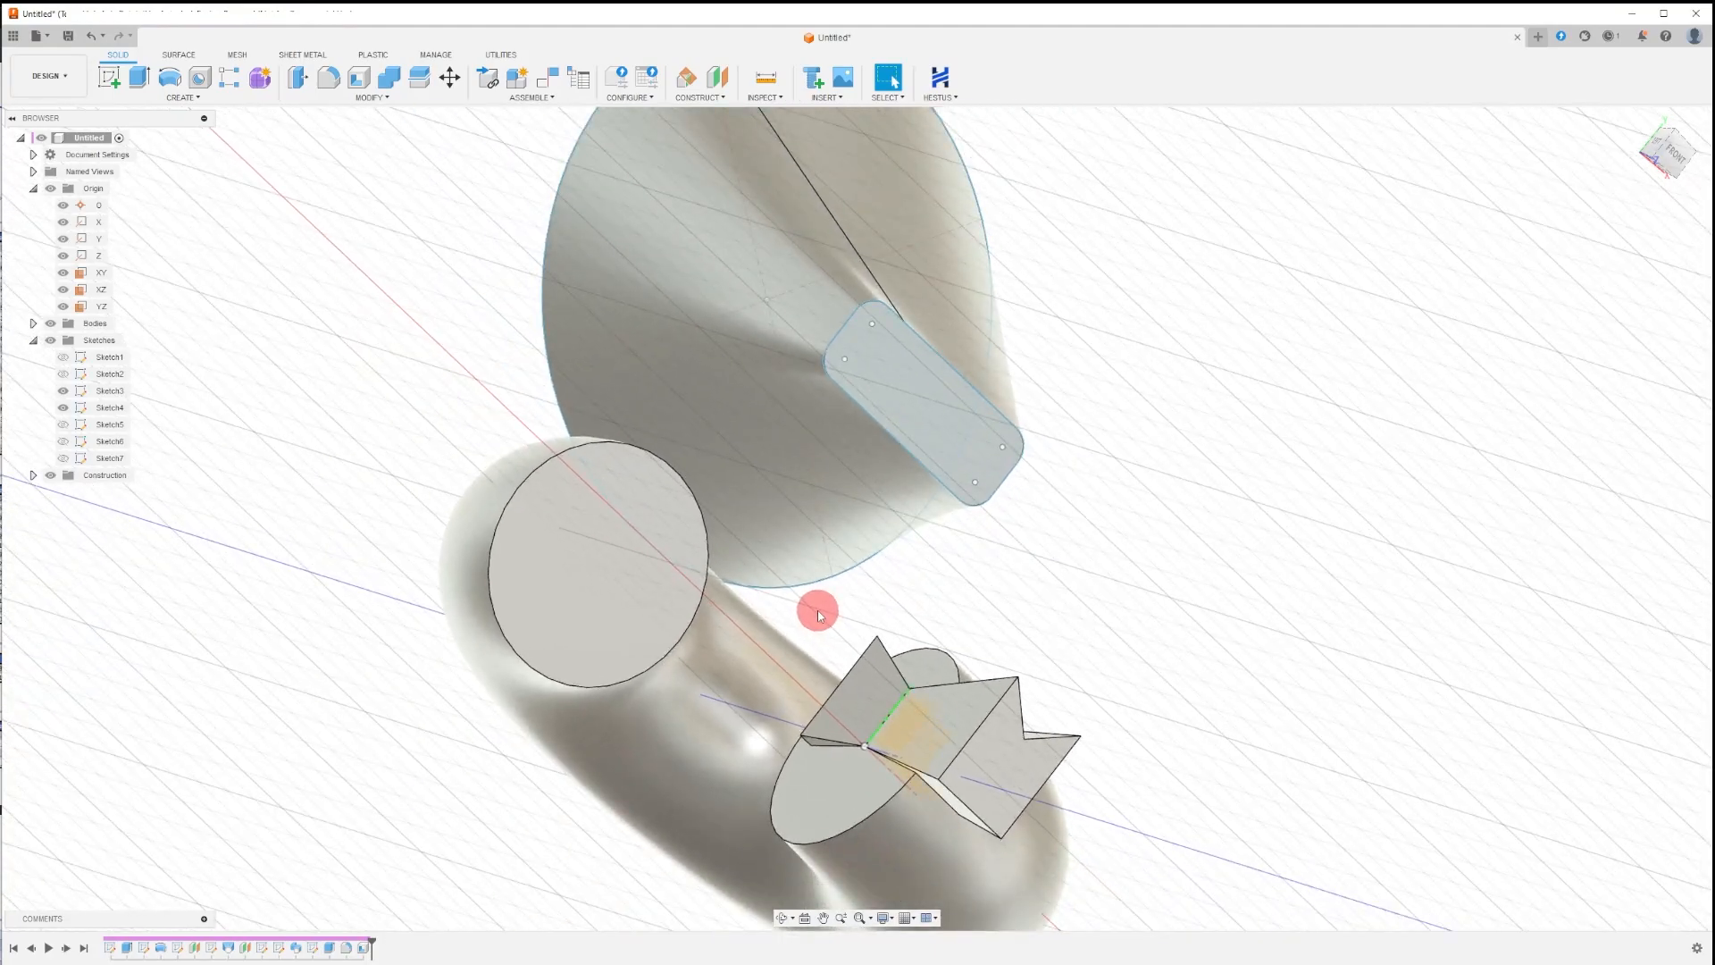
pyautogui.click(783, 915)
pyautogui.moveTo(809, 600); pyautogui.dragTo(801, 563)
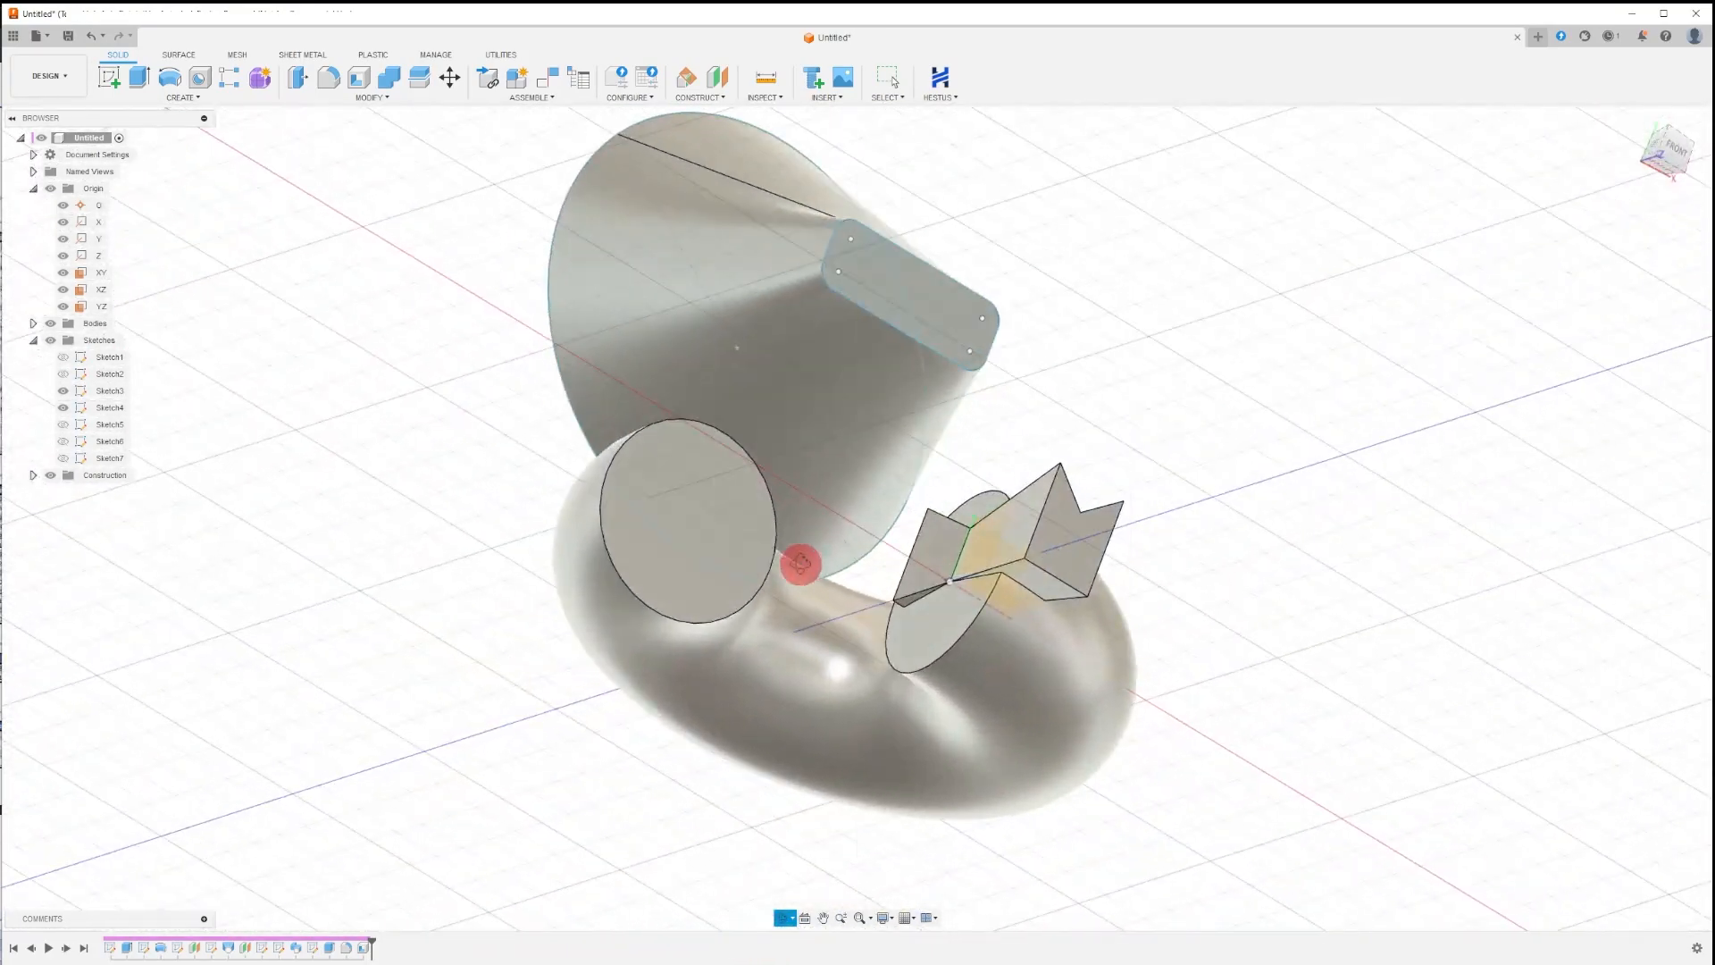
pyautogui.press('Escape')
pyautogui.click(357, 83)
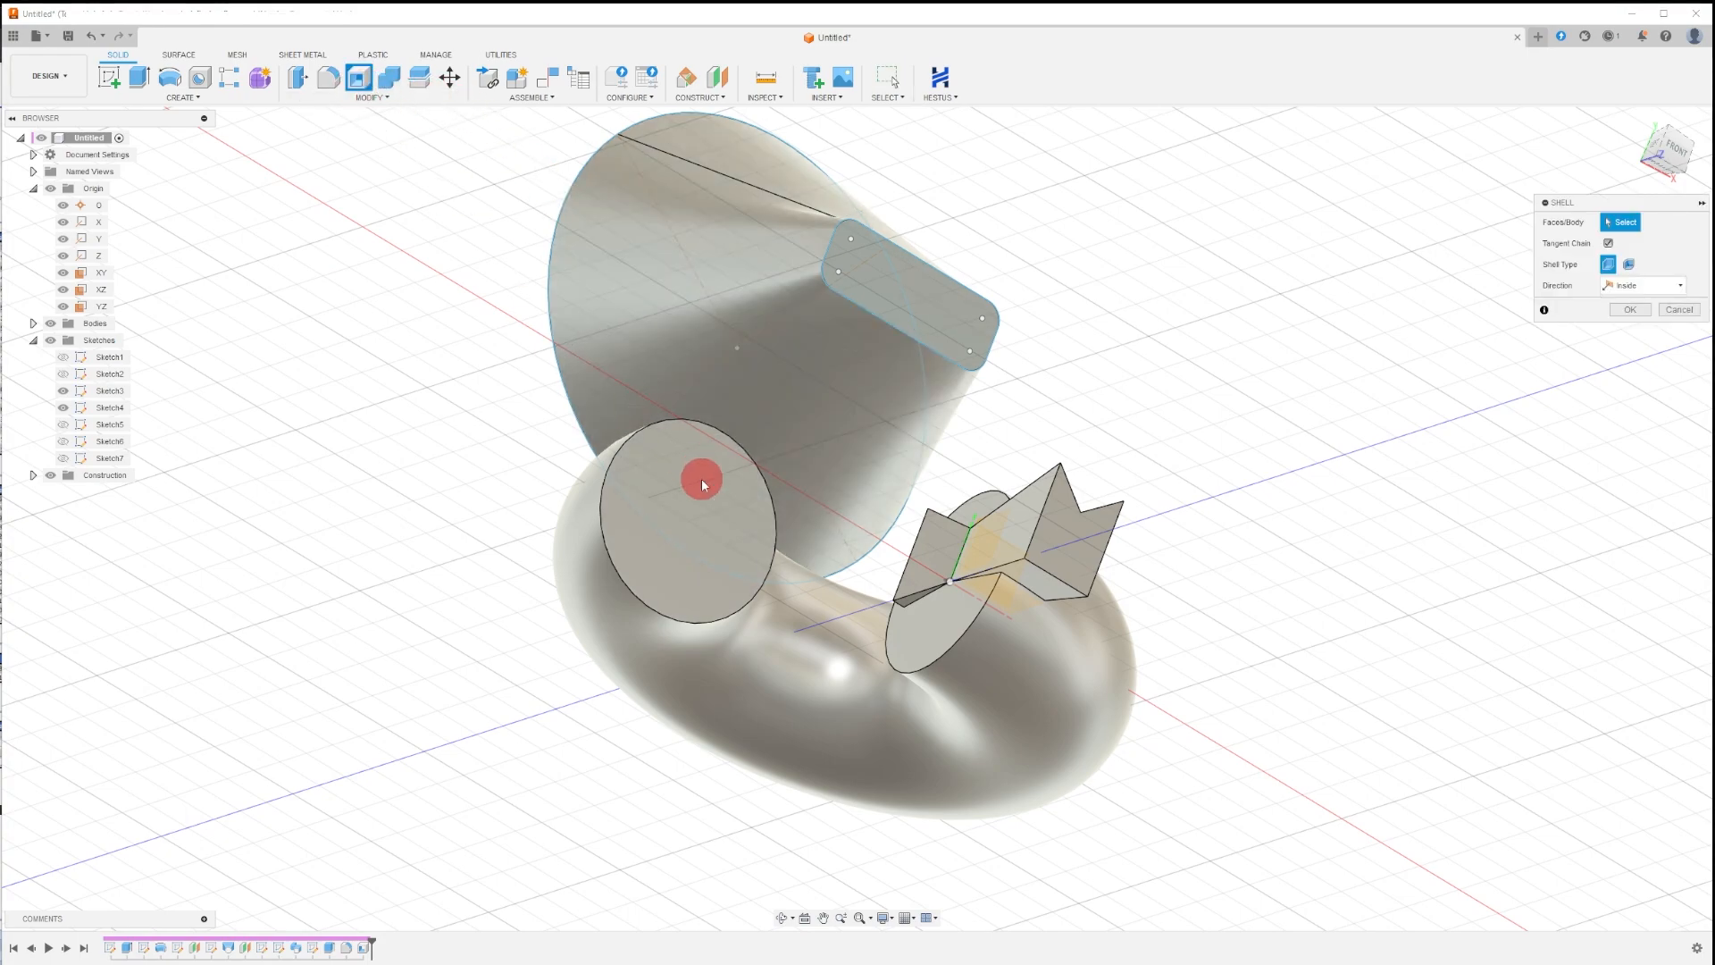
pyautogui.click(672, 538)
pyautogui.moveTo(637, 572); pyautogui.dragTo(640, 562)
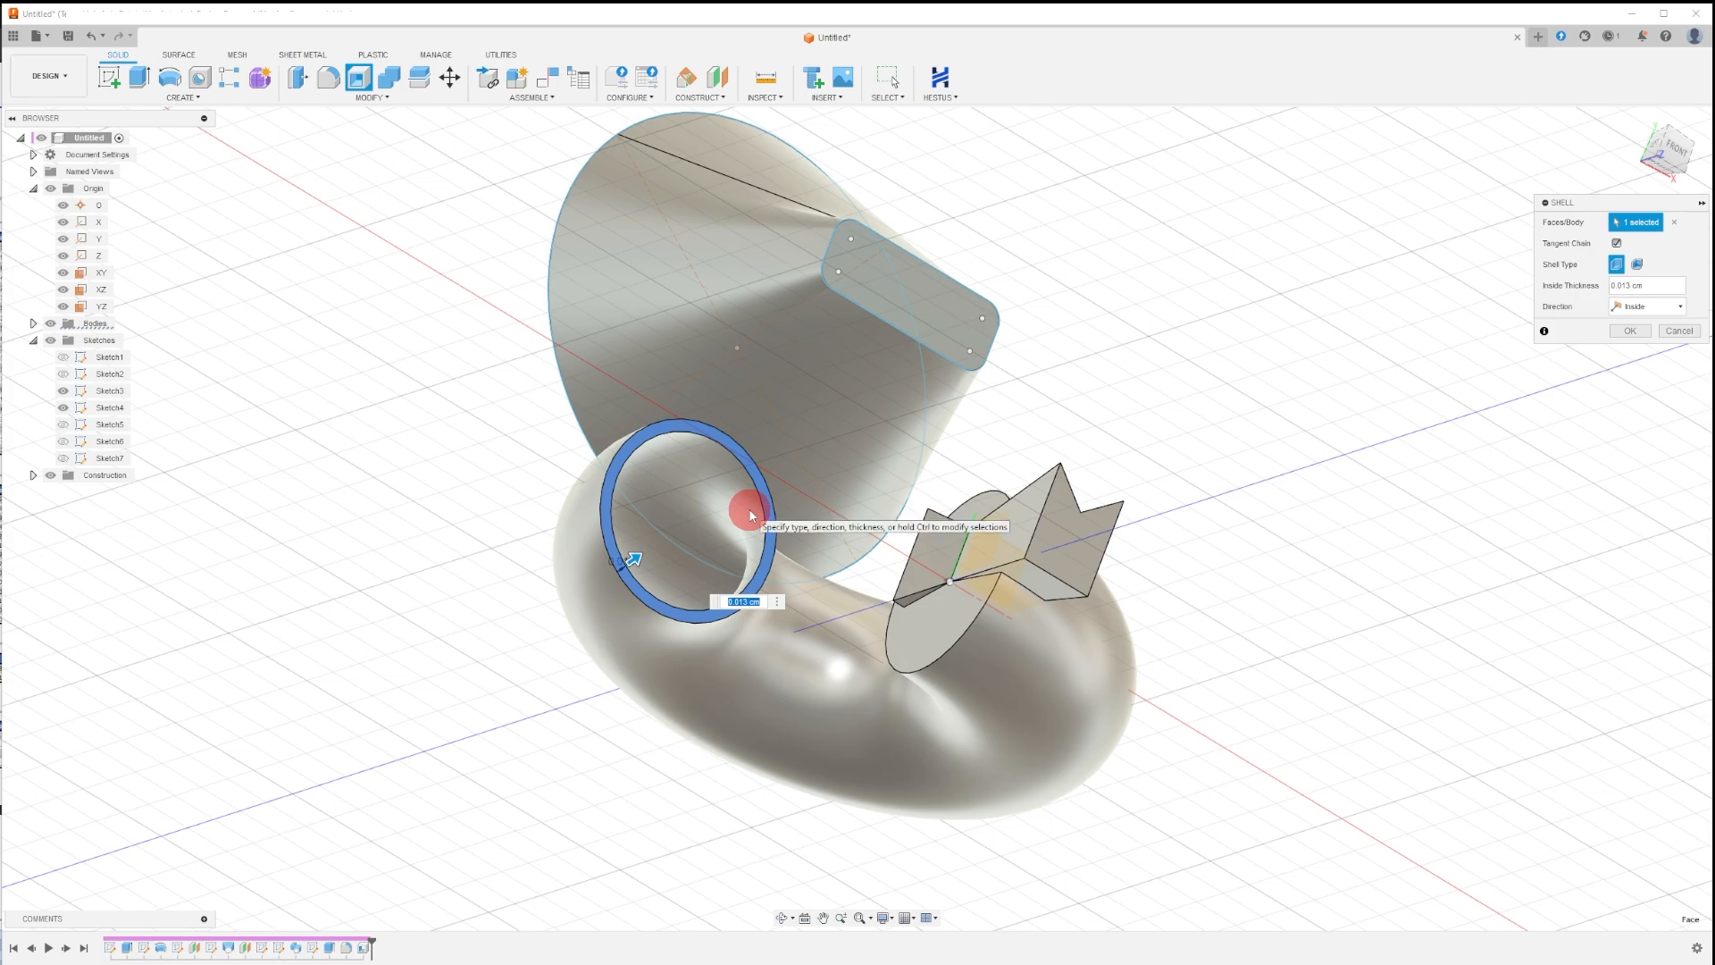
pyautogui.press('Return')
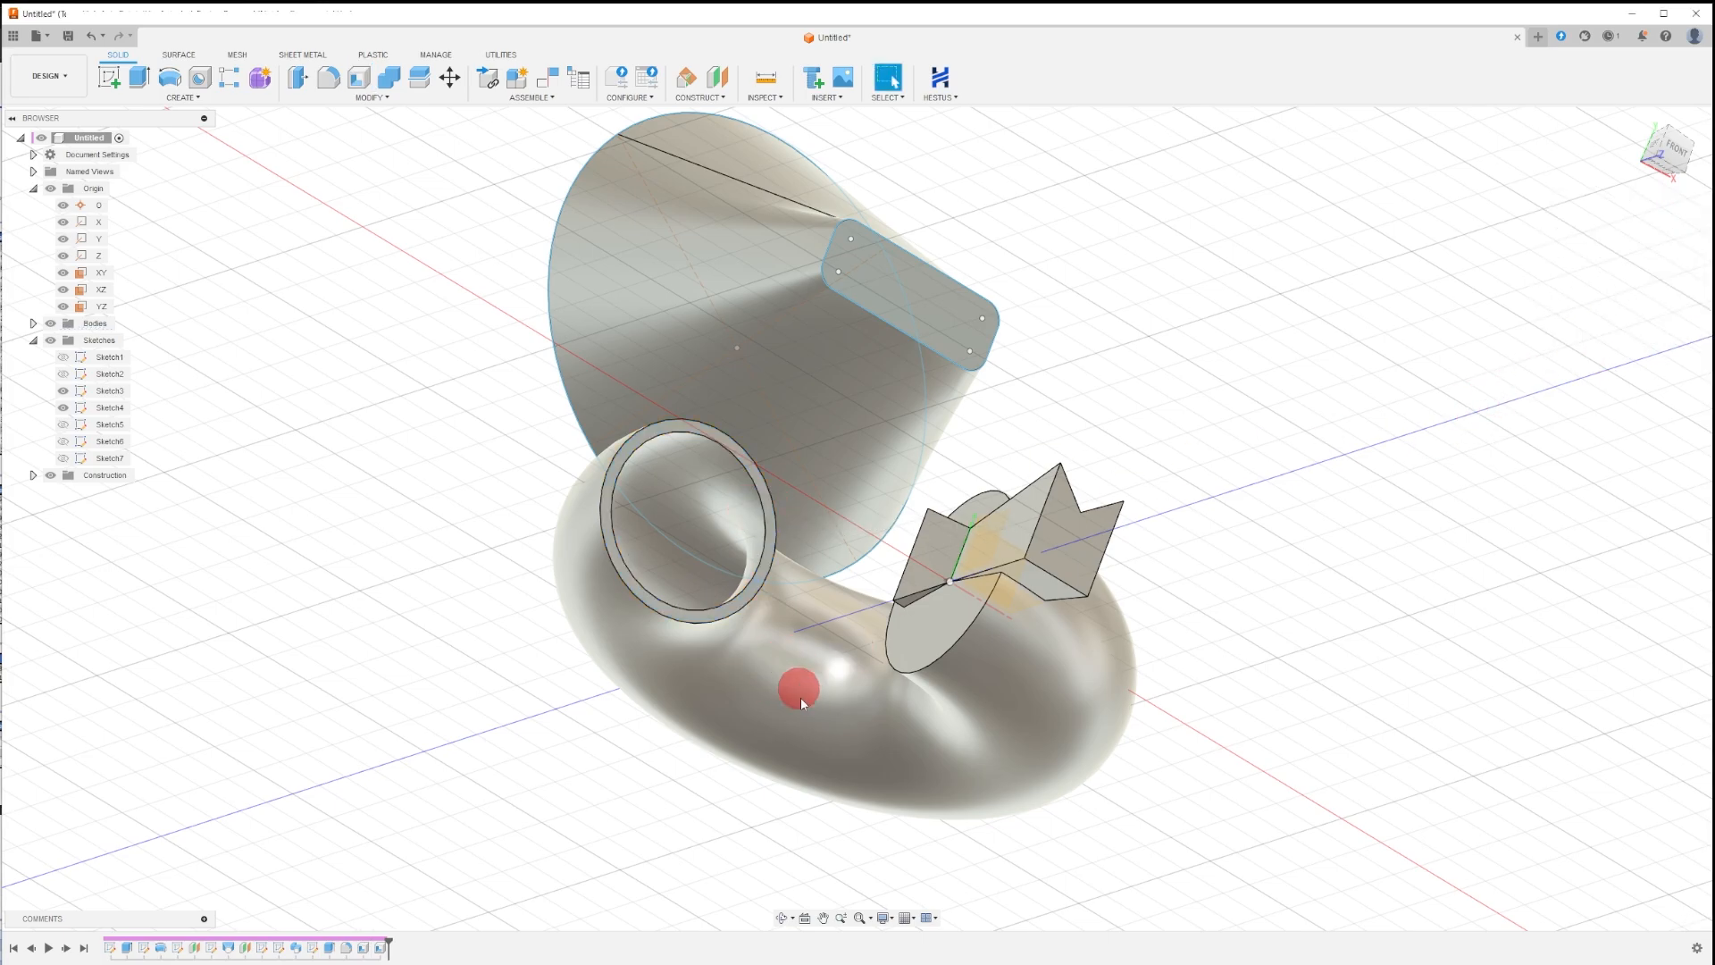
# Start a section analysis with a cut plane at the small extruded body, and shift the plane to examine the bodies' interiors.
pyautogui.click(784, 919)
pyautogui.moveTo(811, 623); pyautogui.dragTo(807, 467)
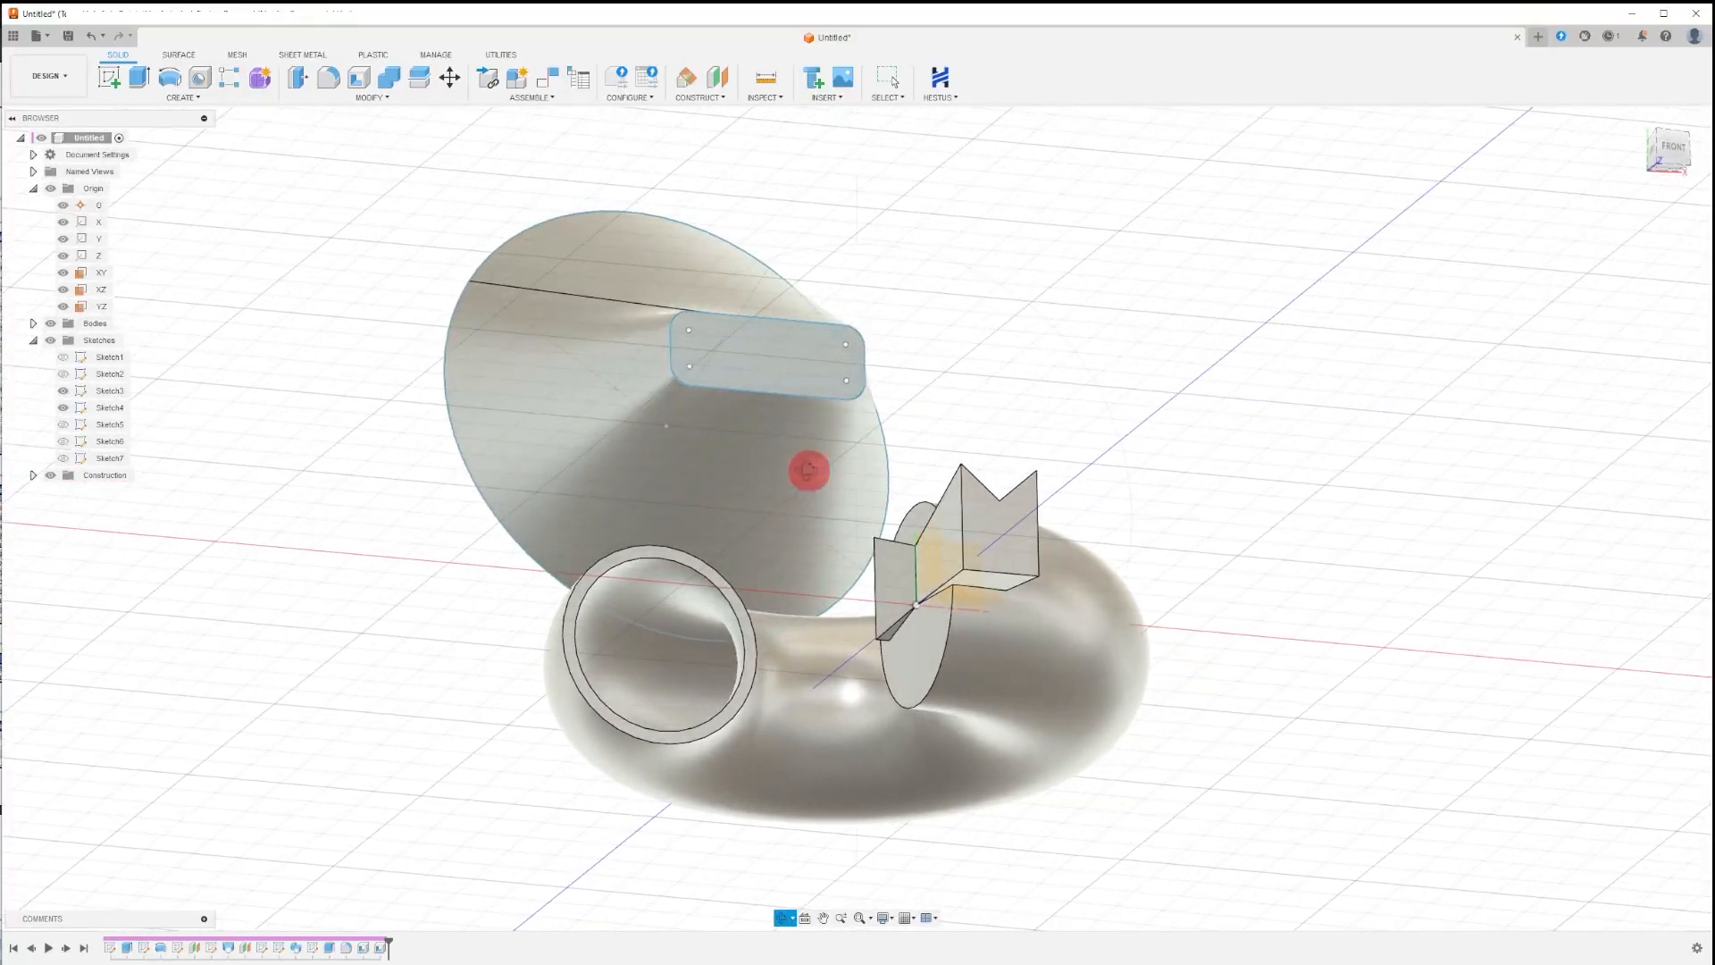
pyautogui.press('Escape')
pyautogui.click(503, 56)
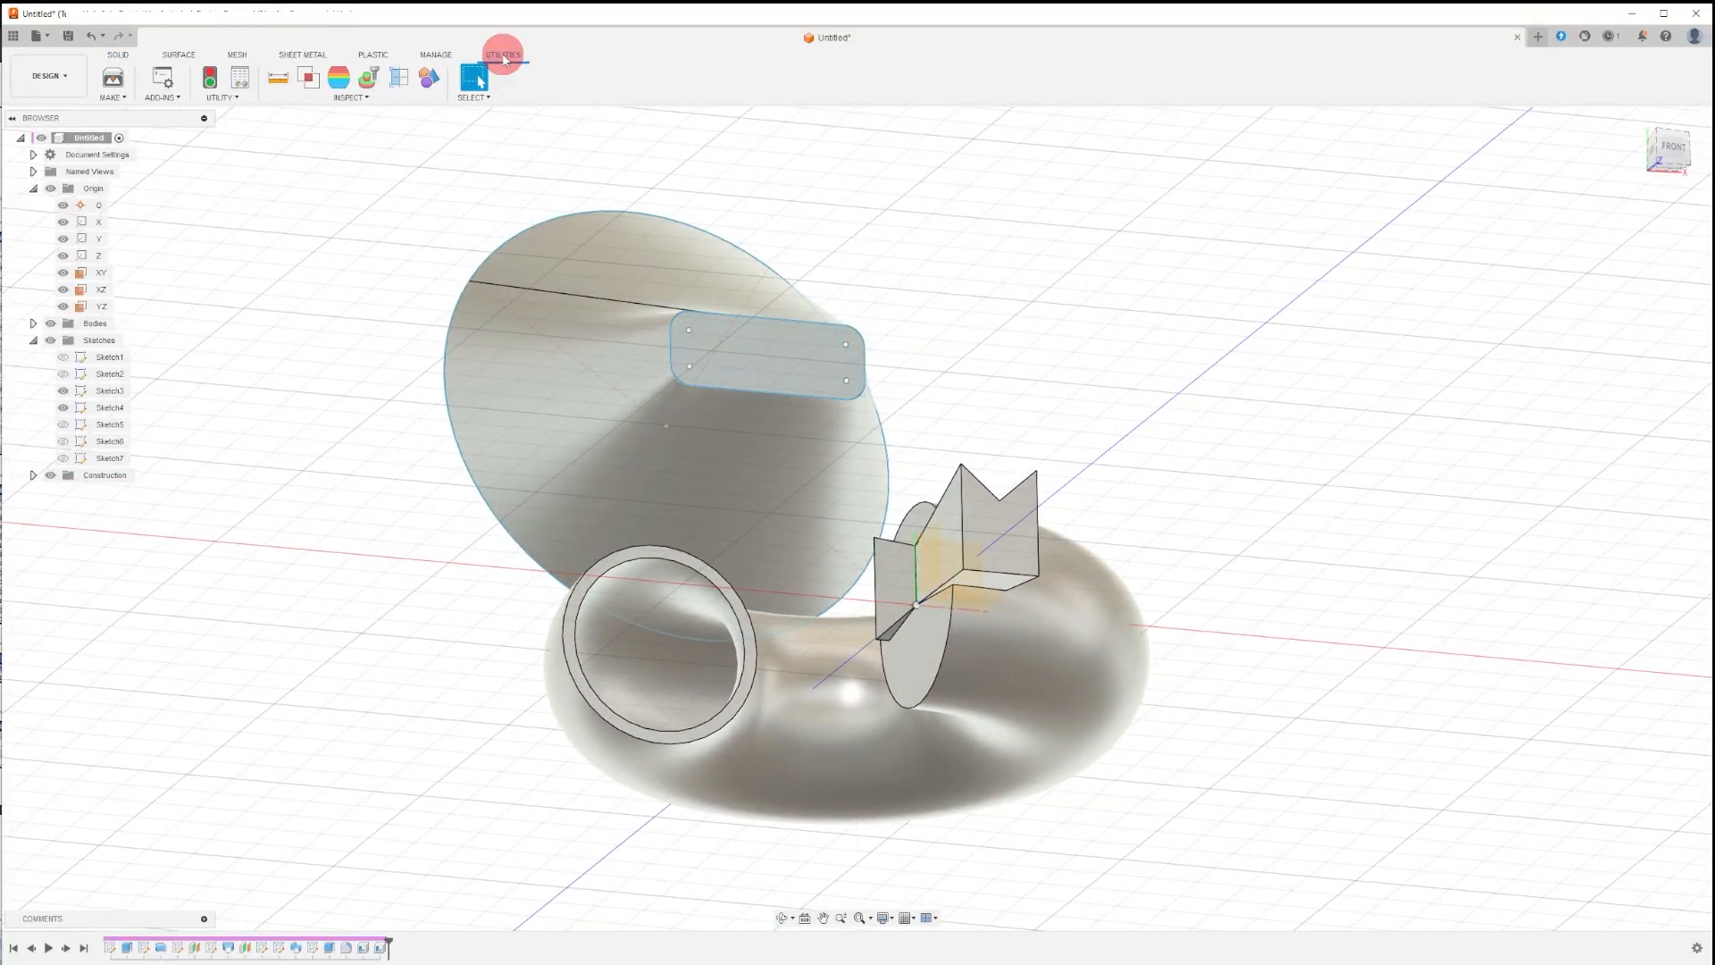
pyautogui.click(404, 79)
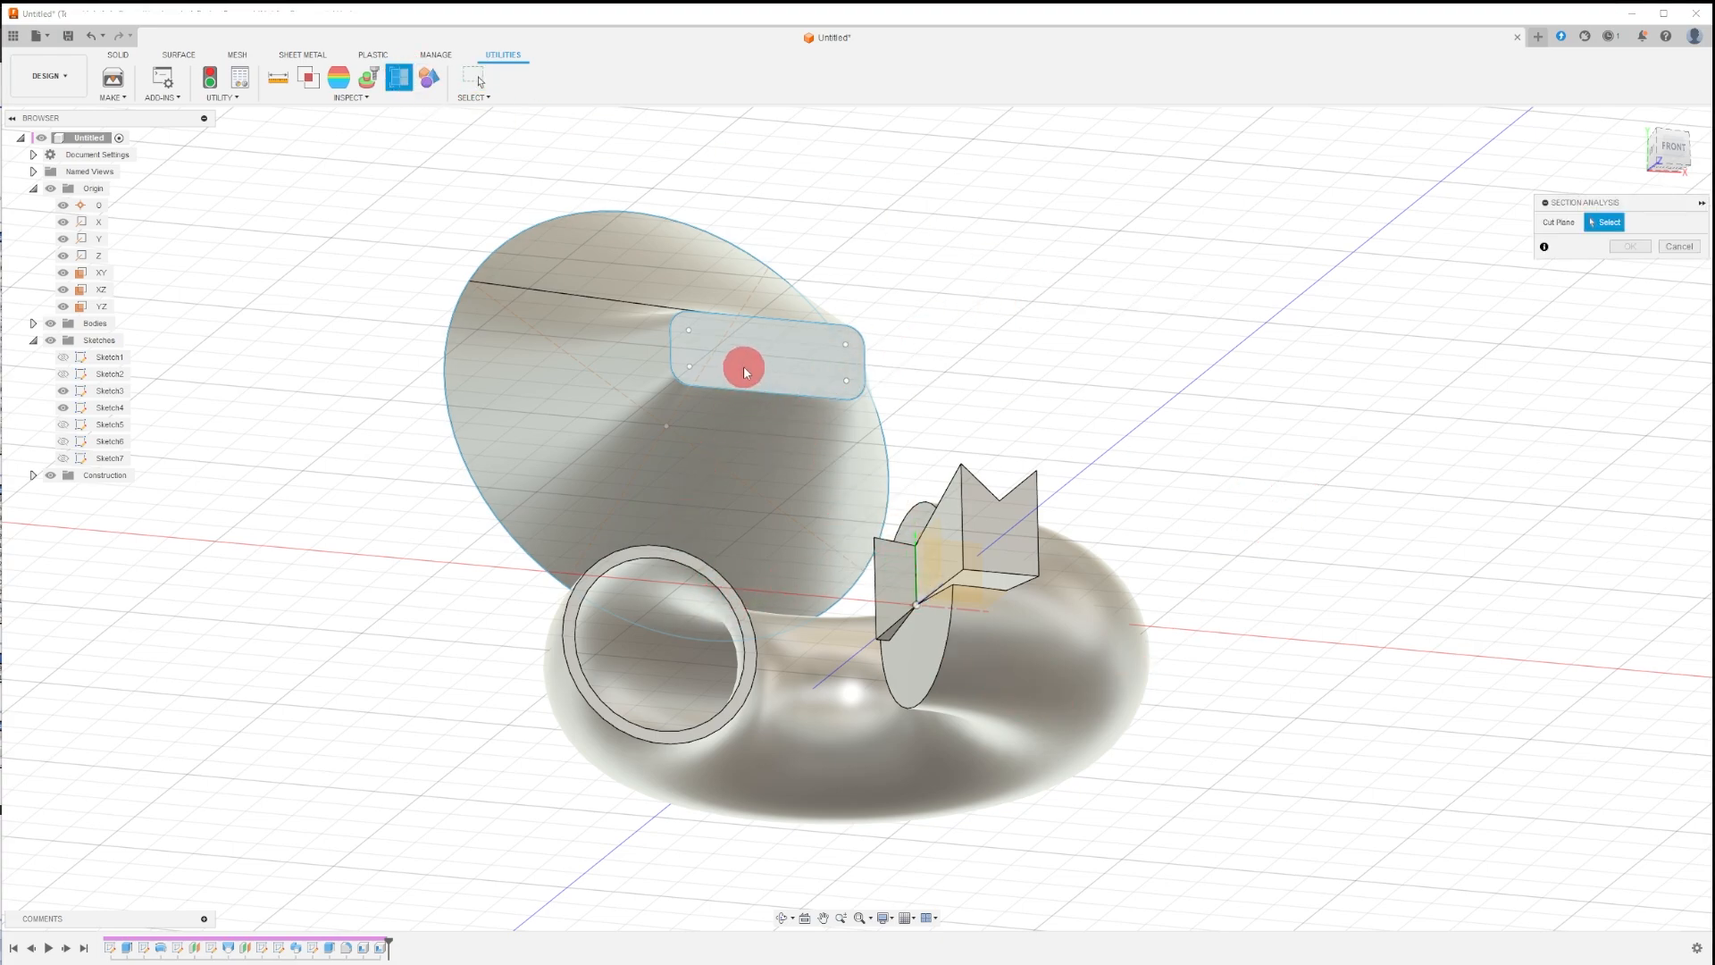
pyautogui.click(1025, 558)
pyautogui.moveTo(1025, 563)
pyautogui.mouseDown()
pyautogui.moveTo(1018, 543)
pyautogui.moveTo(732, 601)
pyautogui.moveTo(982, 536)
pyautogui.moveTo(769, 685)
pyautogui.moveTo(944, 563)
pyautogui.mouseUp()
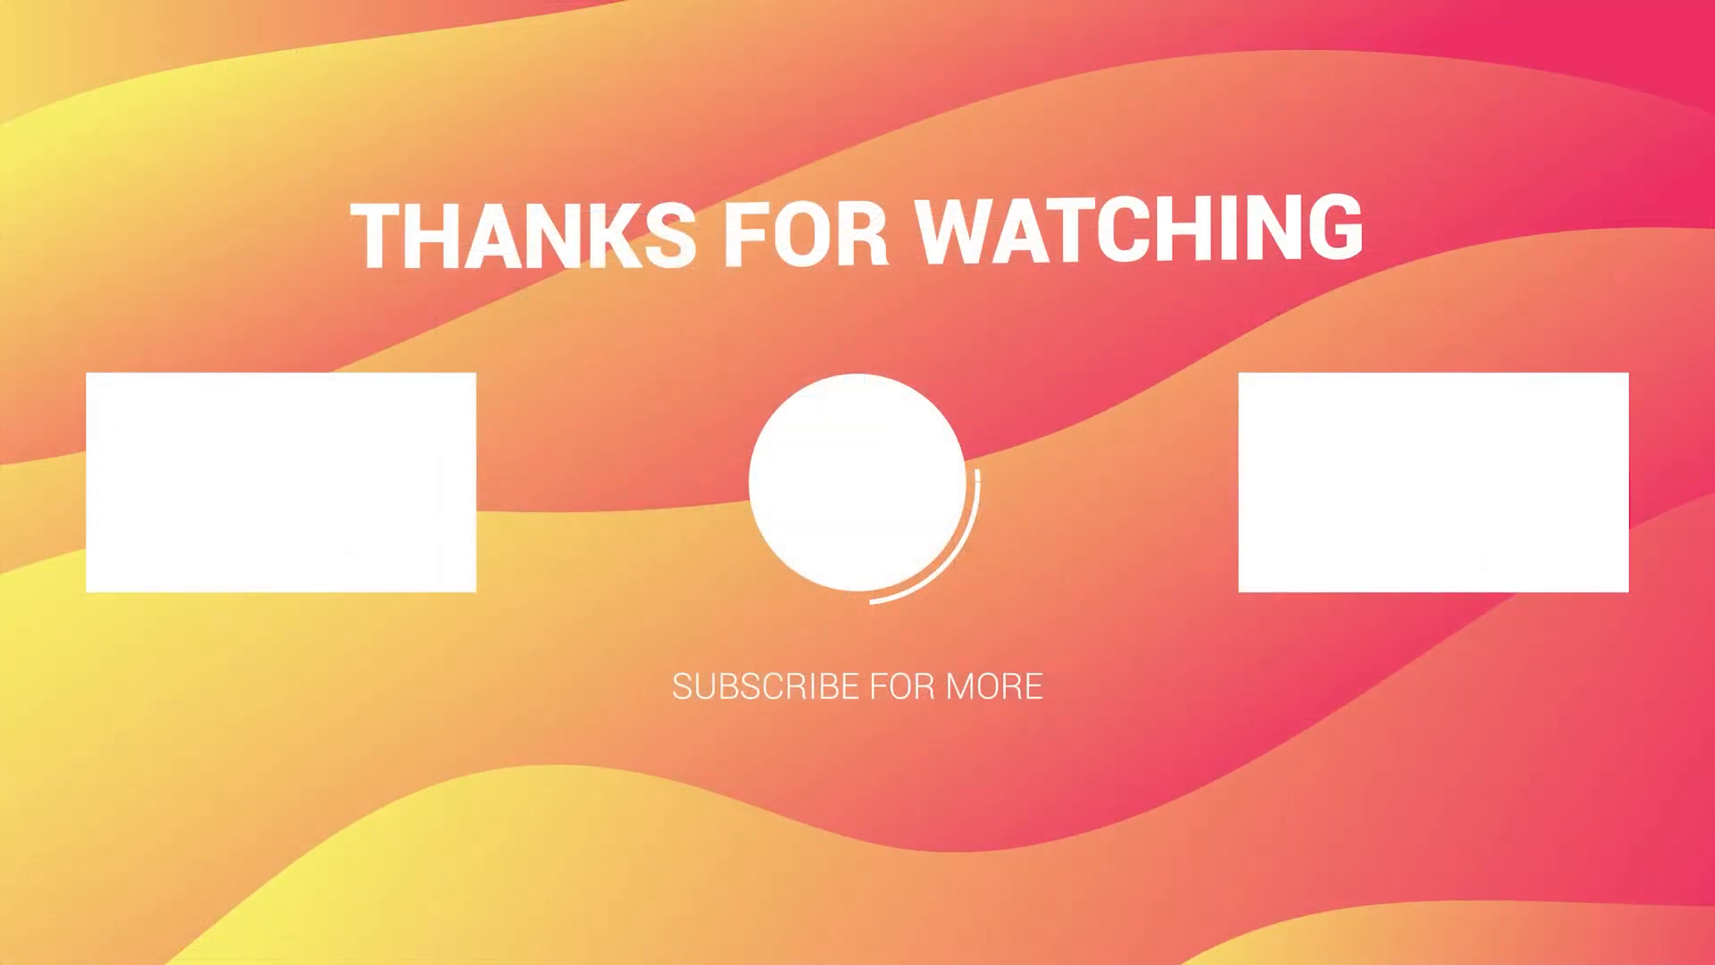